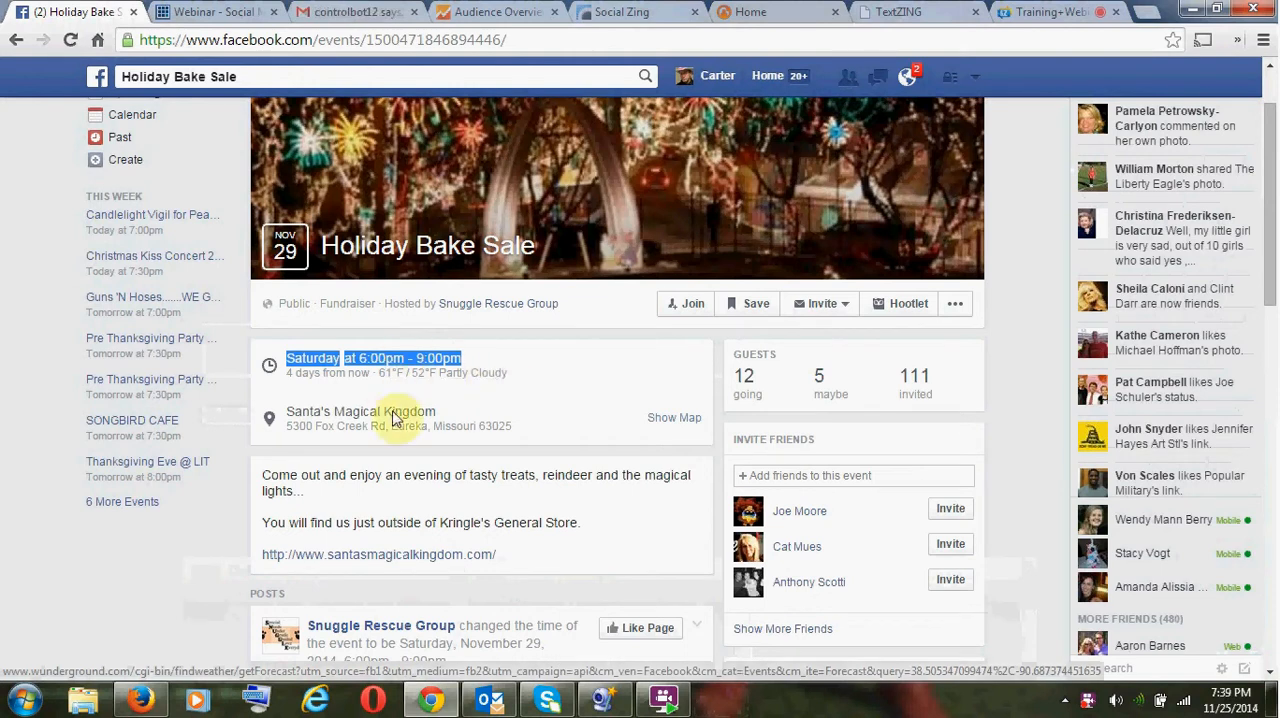
- Join the Holiday Bake Sale event on Facebook and copy the address of its event page
left_click(418, 42)
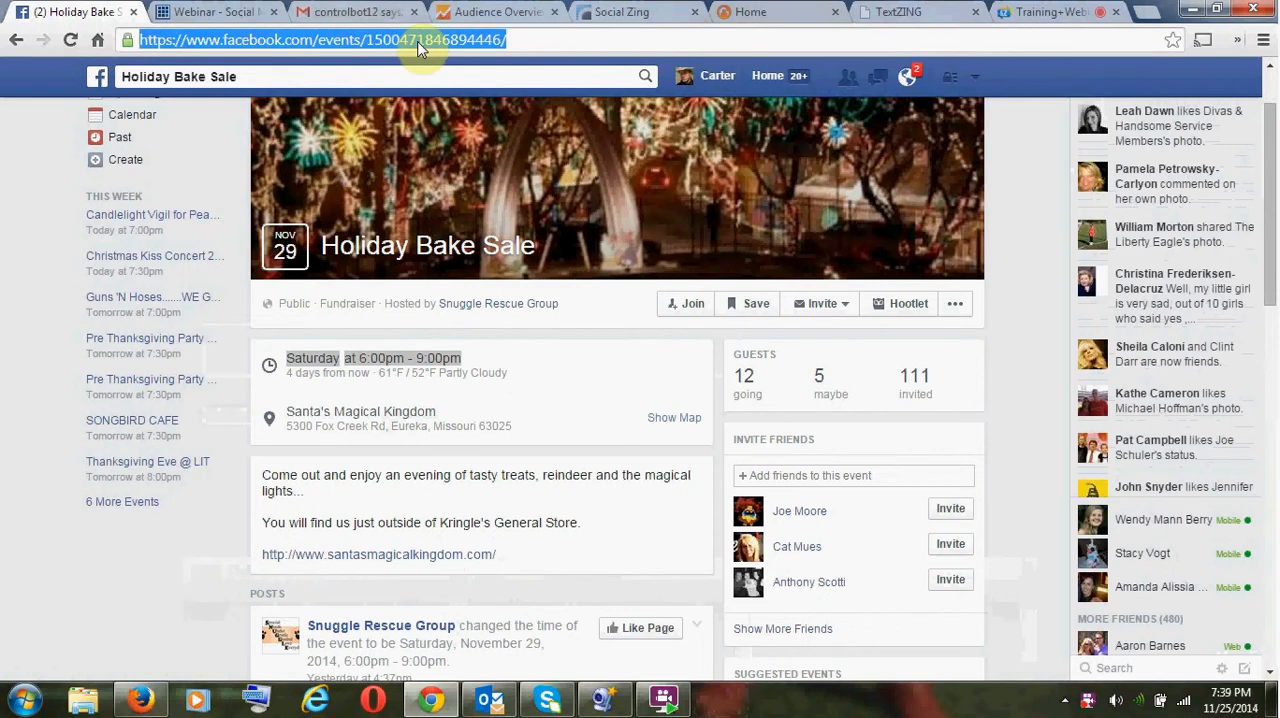
left_click(676, 308)
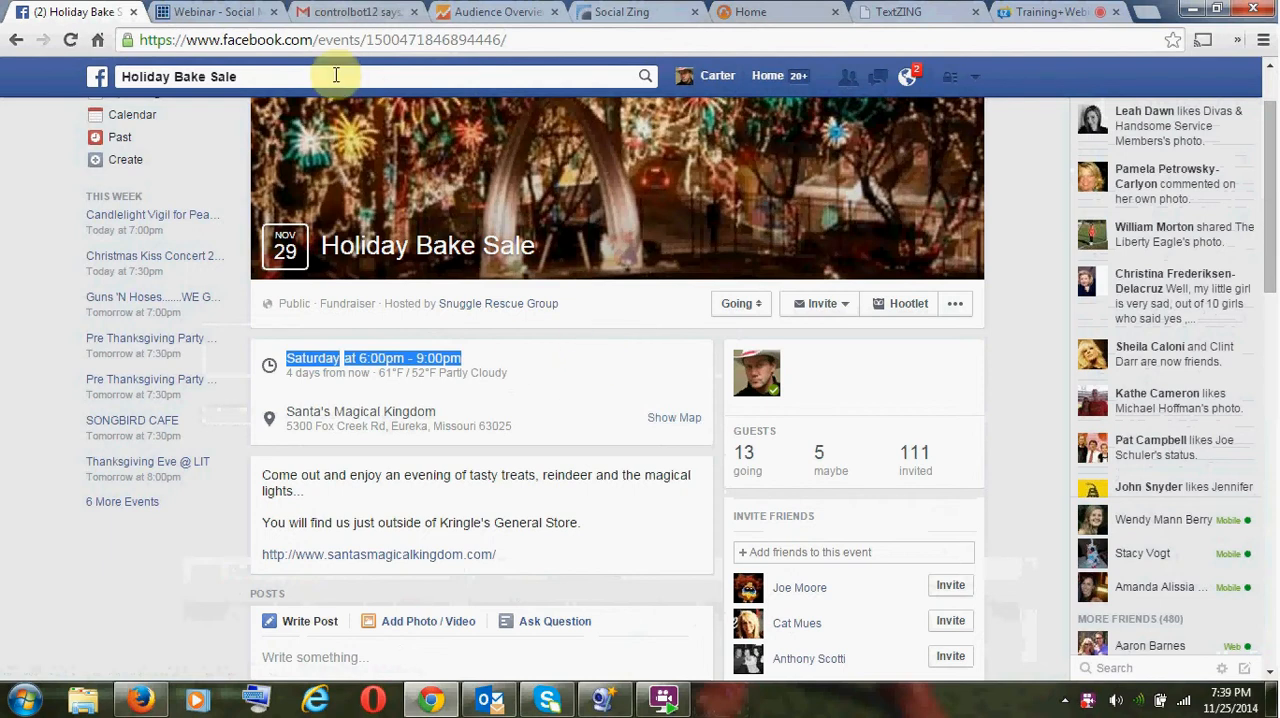
left_click(397, 44)
key("ctrl+c")
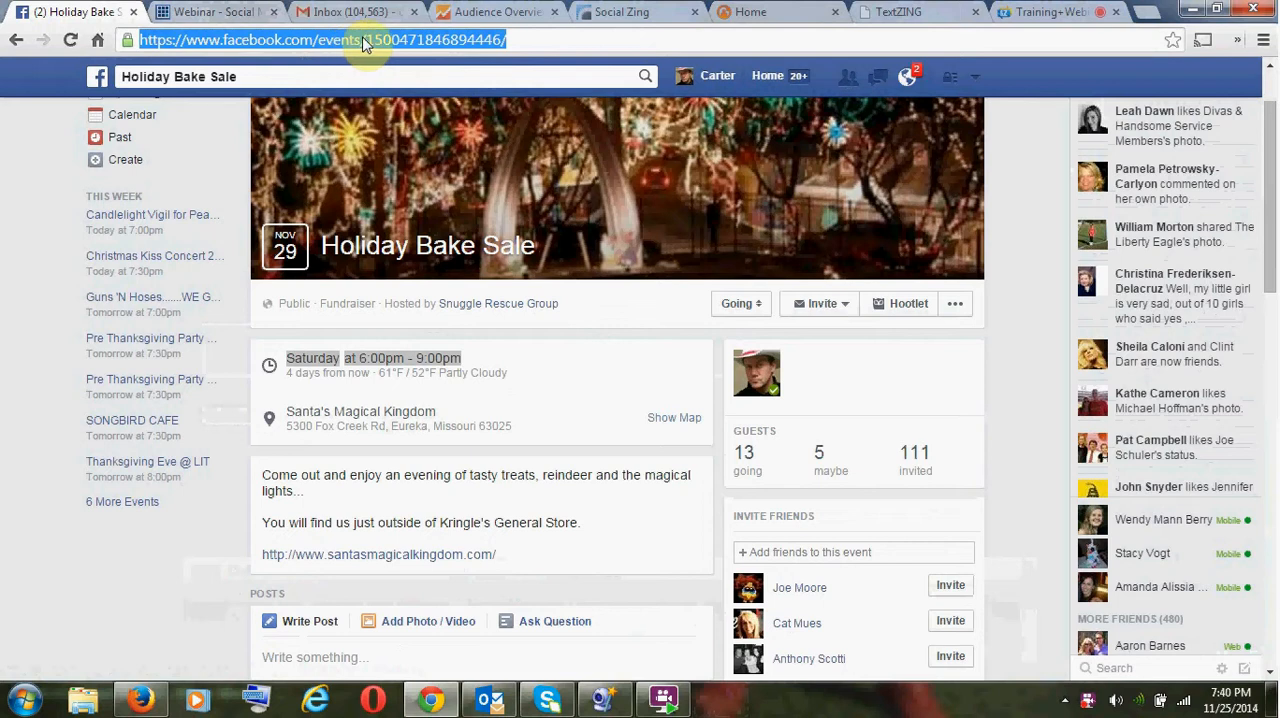
- Switch to SocialZing, open the campaigns page and look through the list of current campaigns
left_click(779, 18)
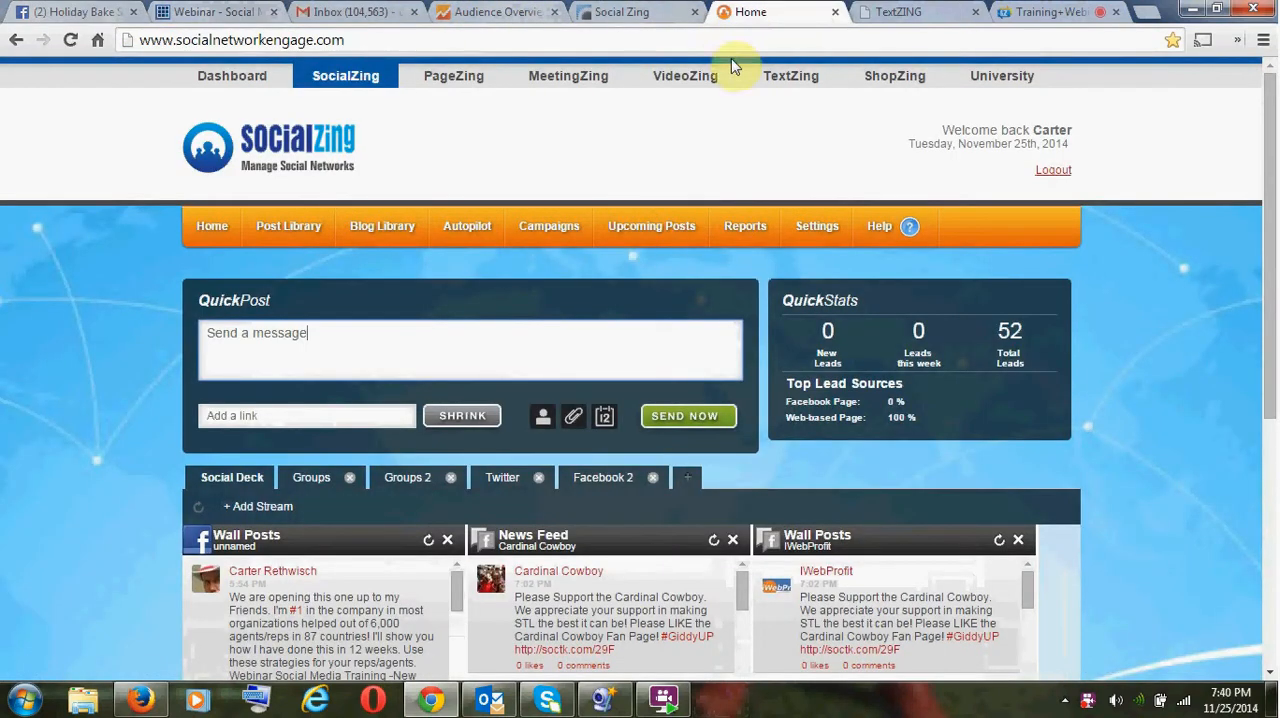
left_click(568, 233)
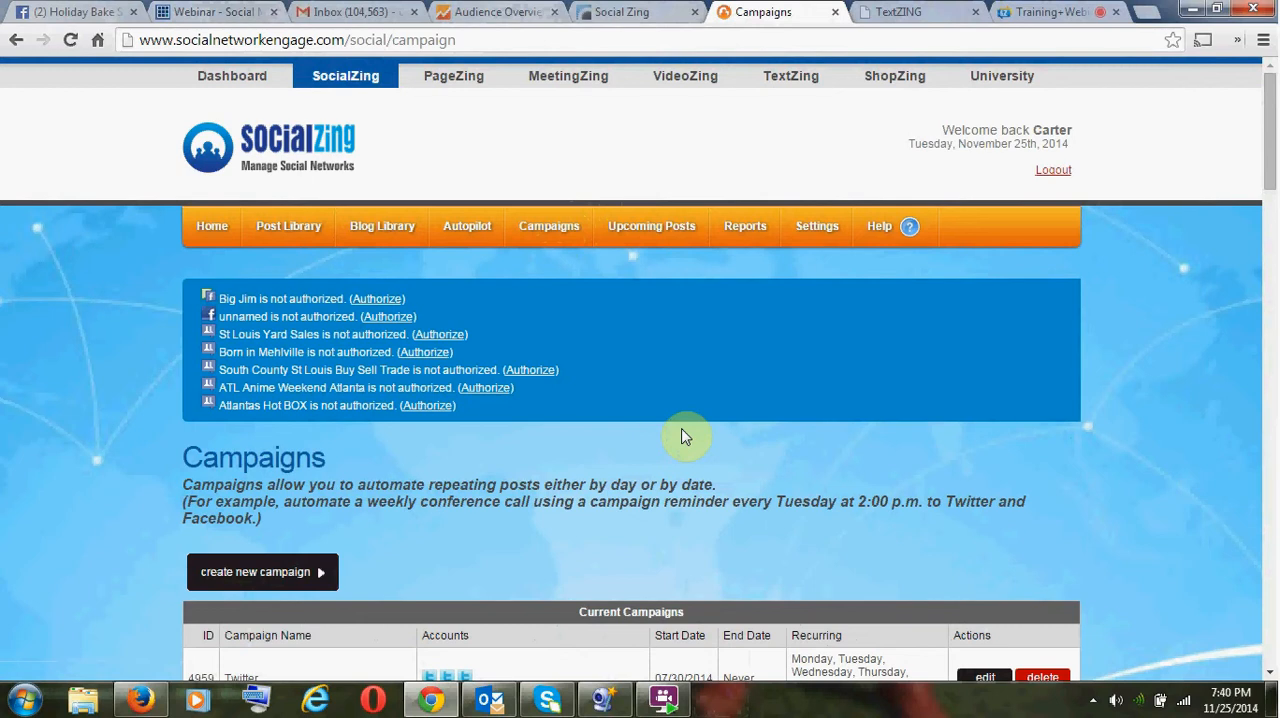
scroll(644, 434, "down", 1)
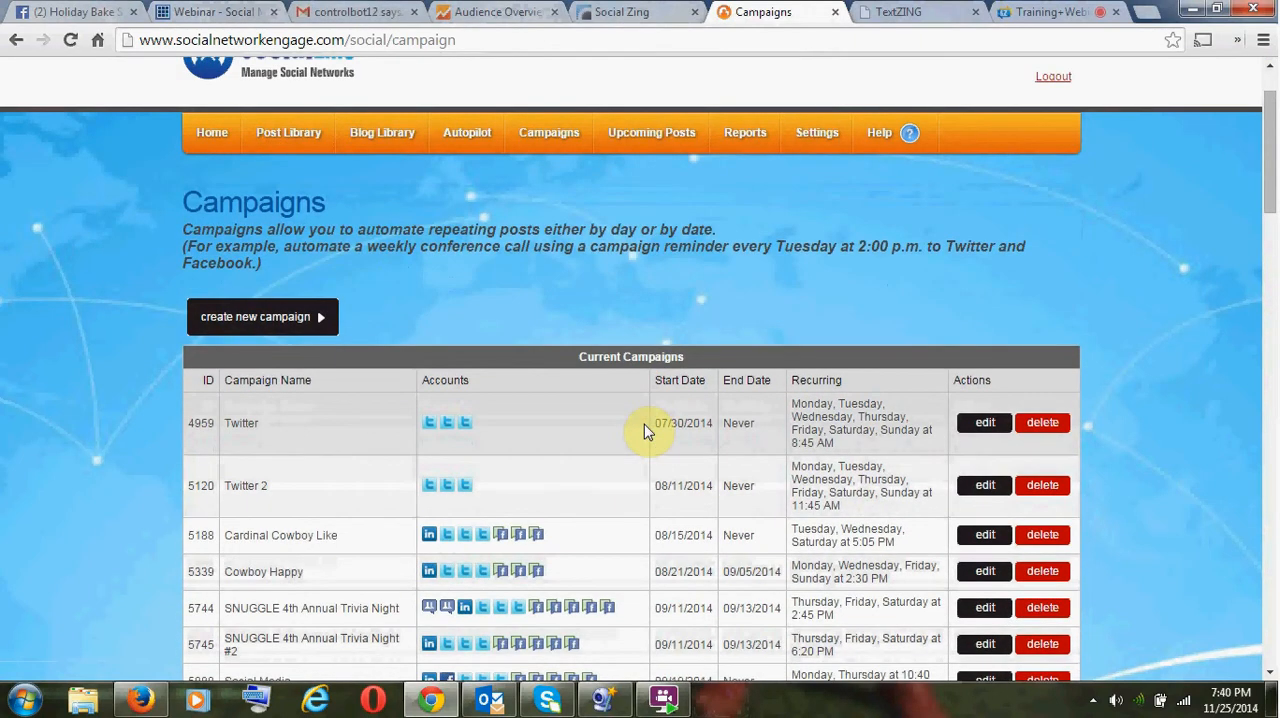
scroll(644, 424, "down", 7)
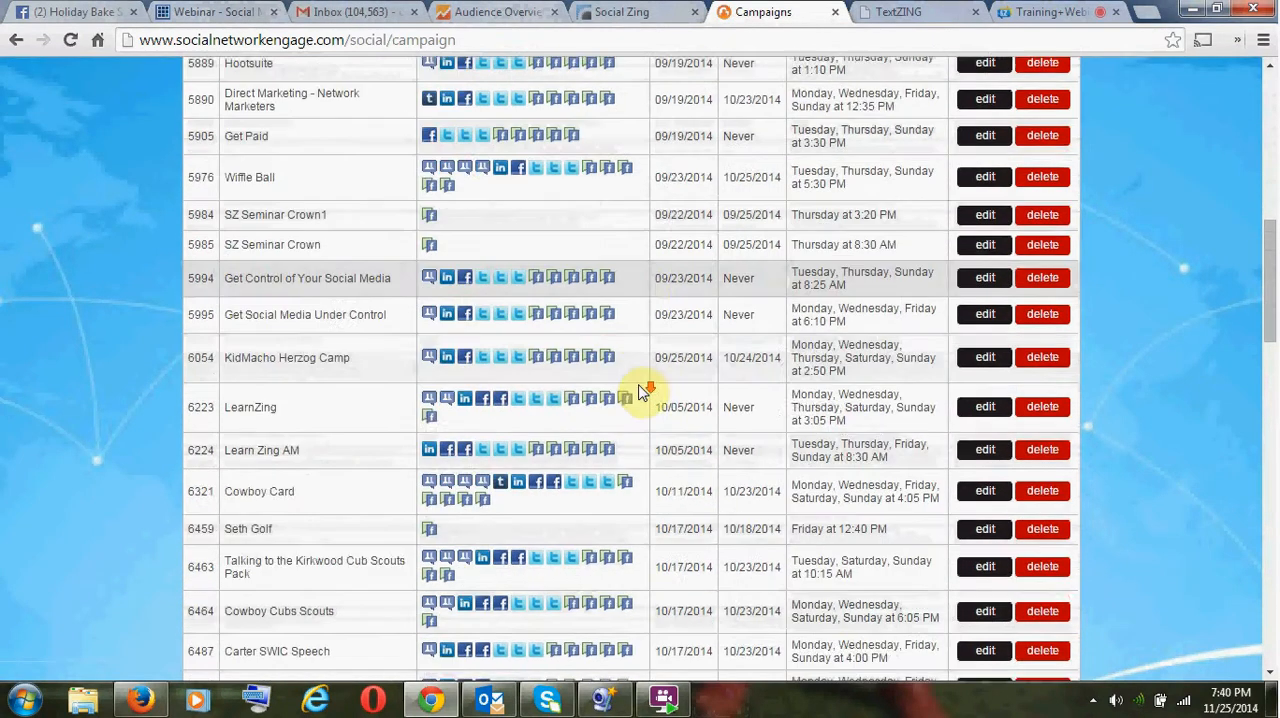
scroll(644, 390, "down", 18)
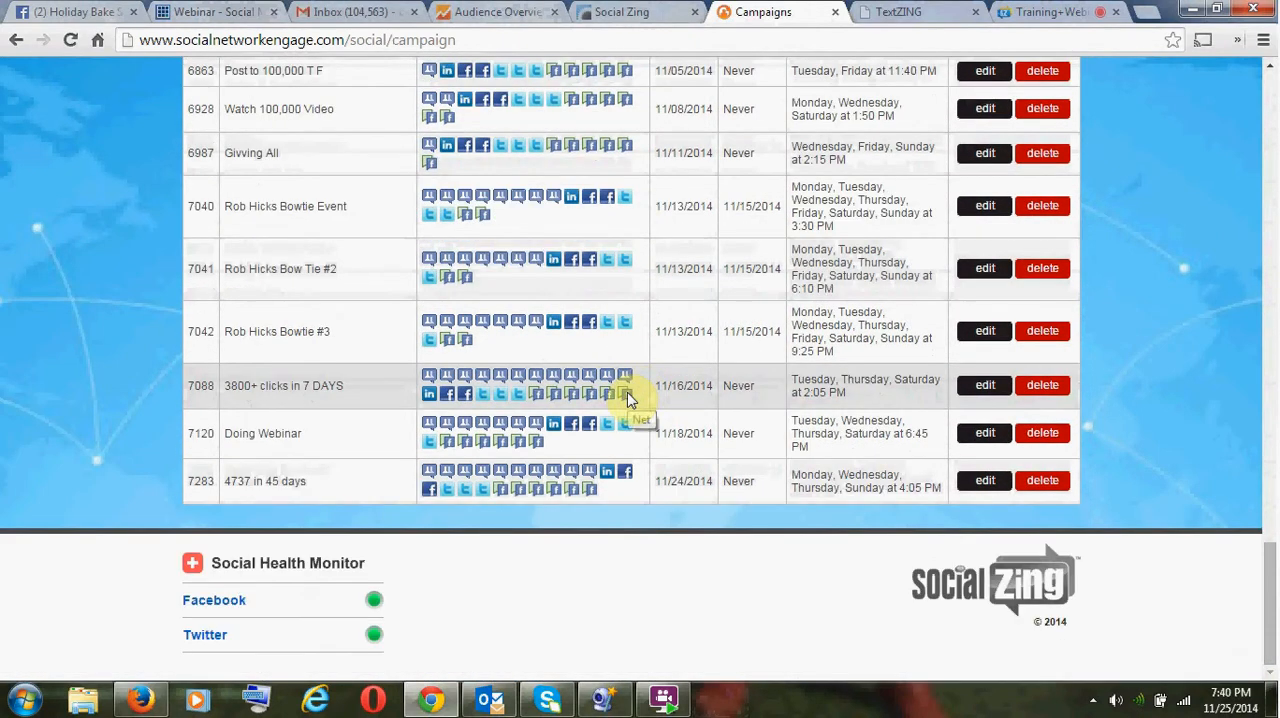
scroll(630, 398, "up", 8)
scroll(630, 400, "down", 4)
scroll(620, 408, "down", 4)
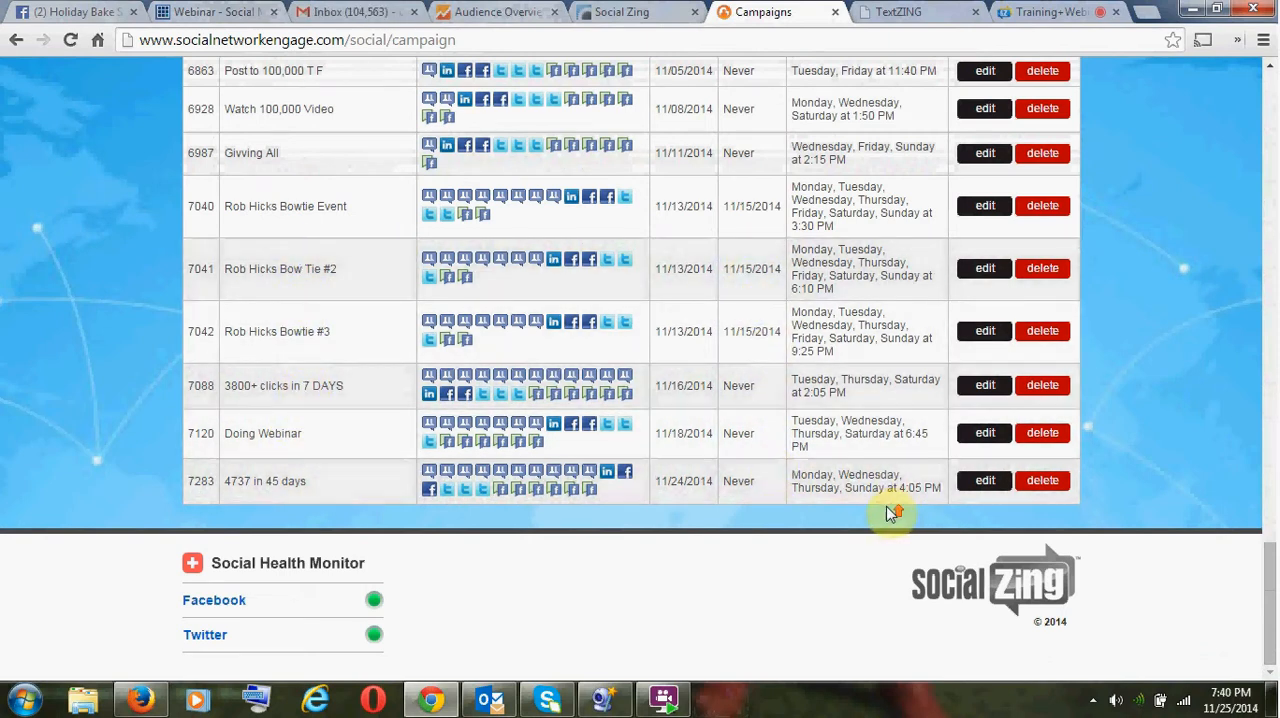
scroll(891, 512, "up", 6)
scroll(891, 512, "up", 20)
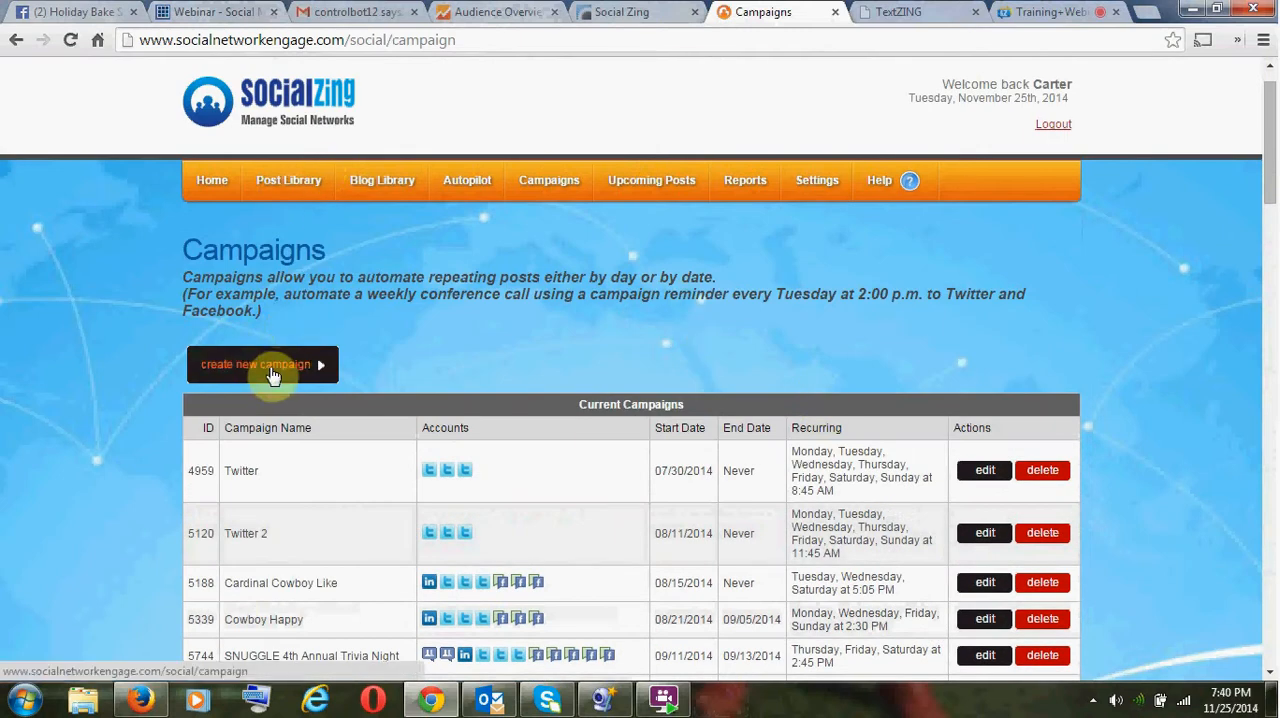
- Start a new campaign and name it Snuggle Bake Sale
left_click(272, 375)
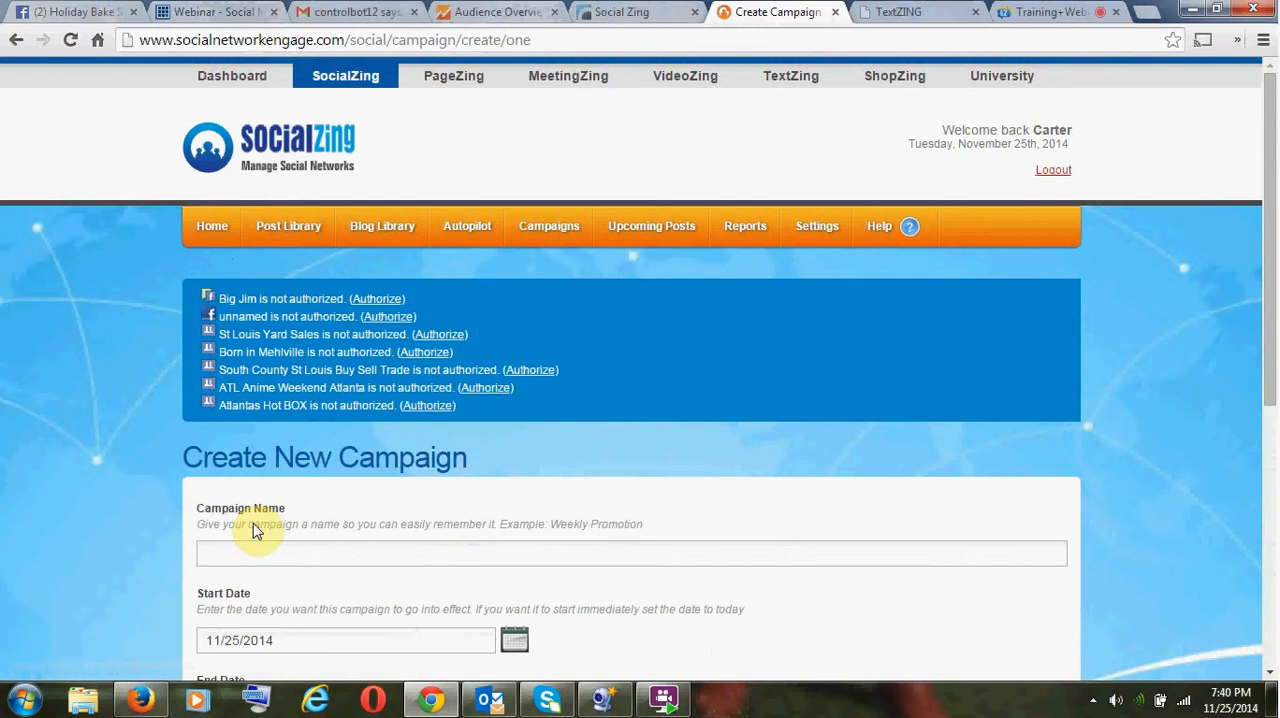
left_click(248, 551)
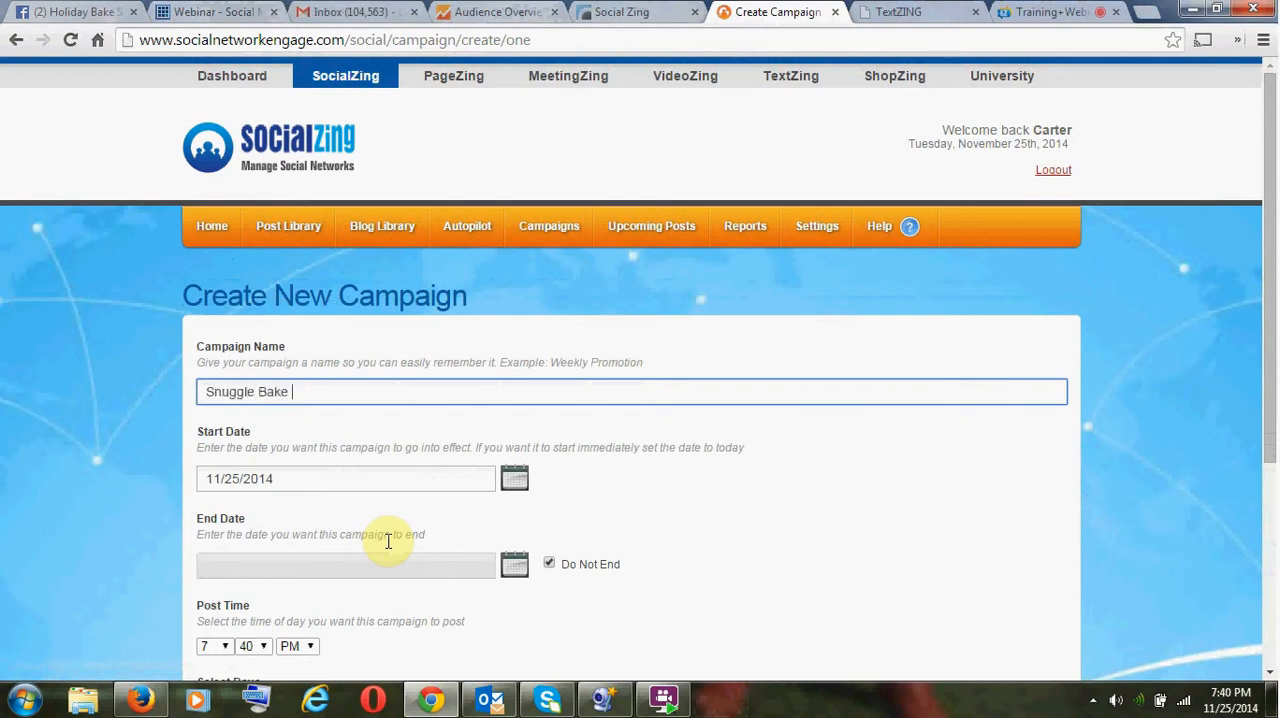
key("BackSpace")
- Turn off Do Not End for the campaign and set its end date to 11/29/2014
left_click(522, 574)
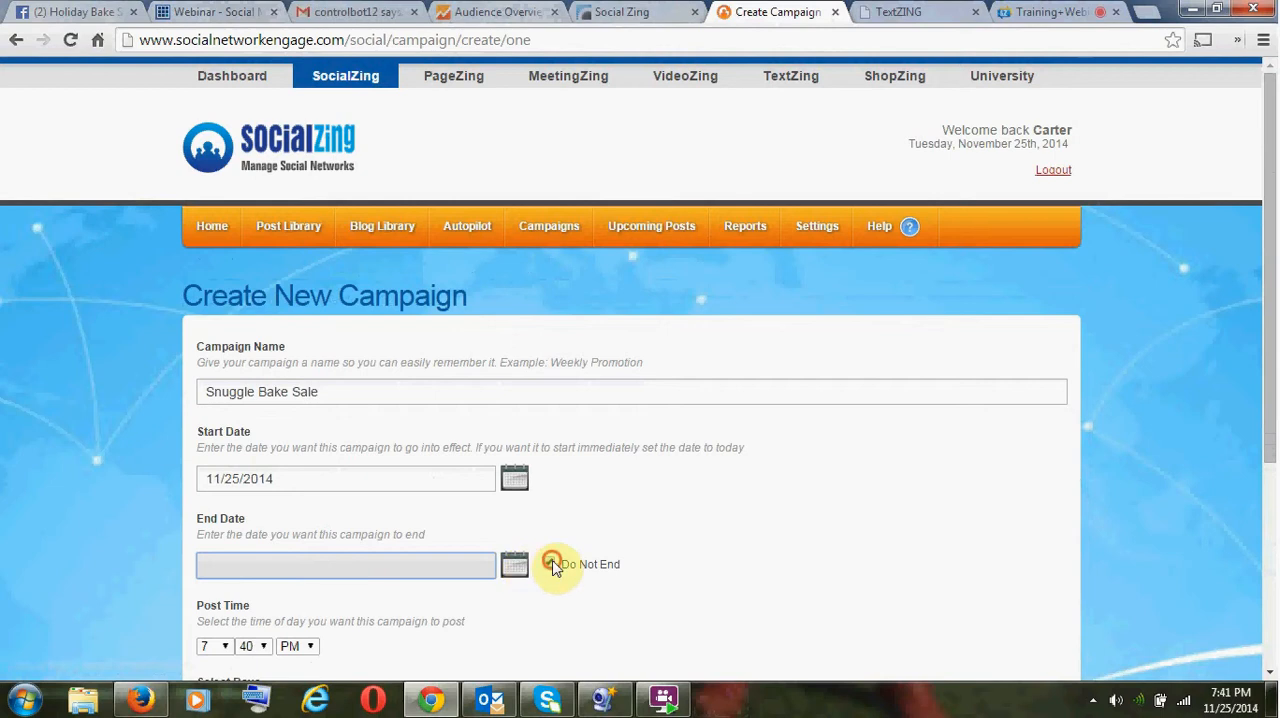
left_click(549, 564)
left_click(514, 570)
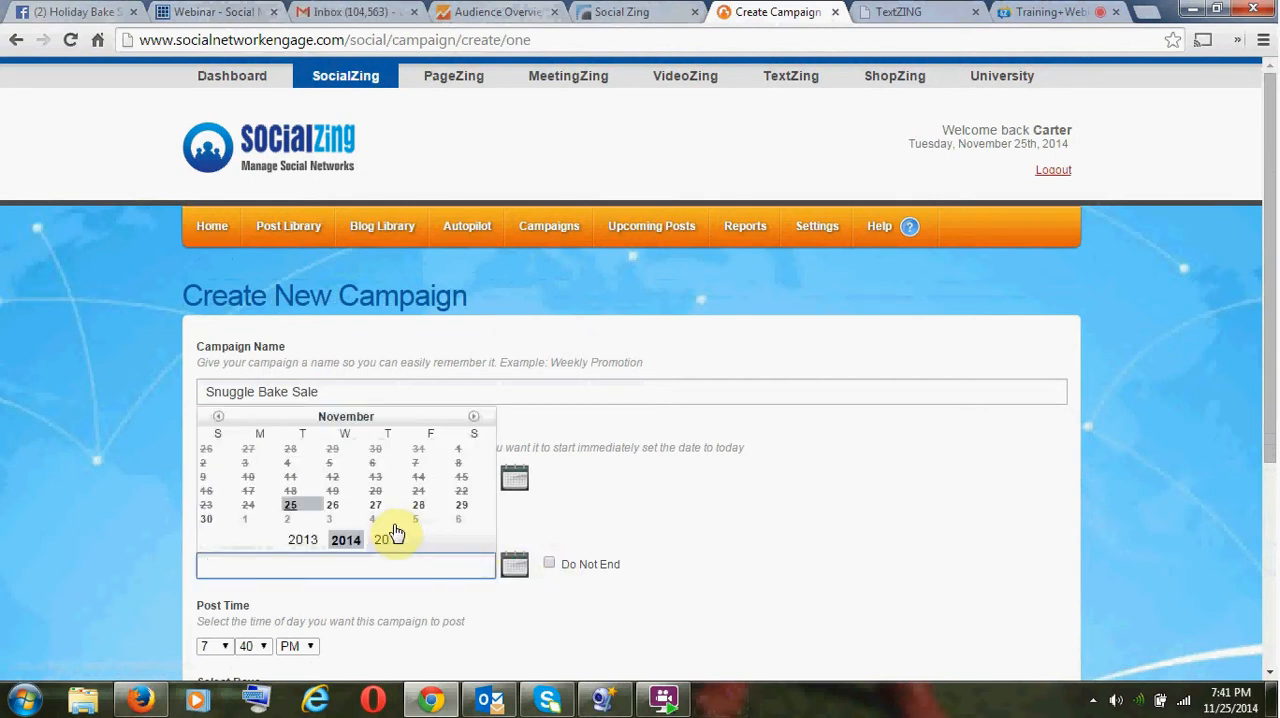
left_click(464, 508)
- Set the campaign's post time to 9:05 AM
scroll(700, 550, "down", 1)
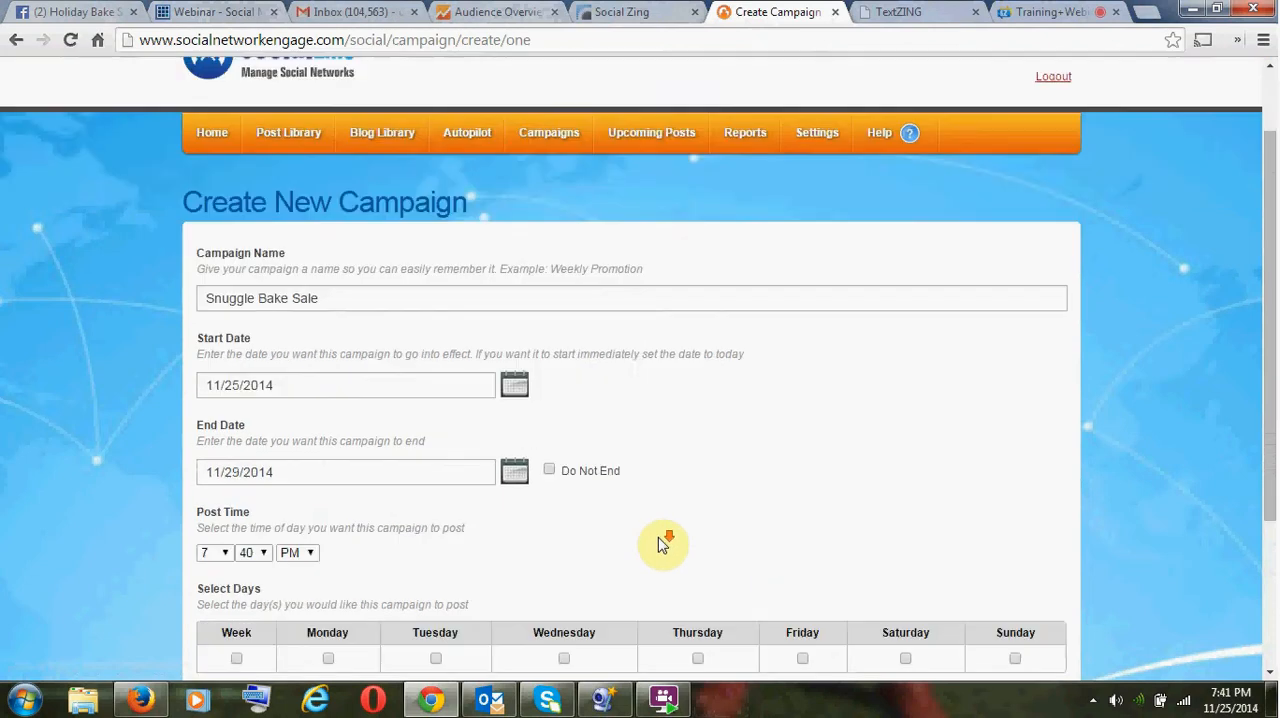
left_click(221, 556)
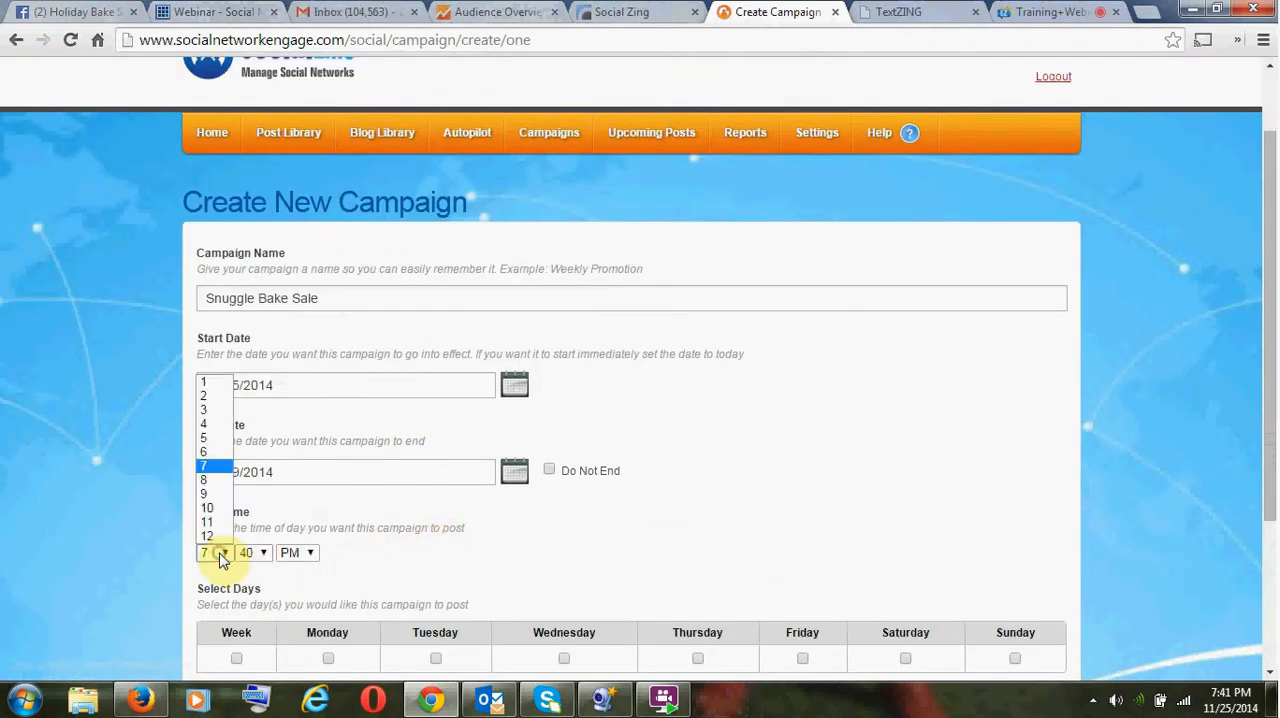
left_click(218, 492)
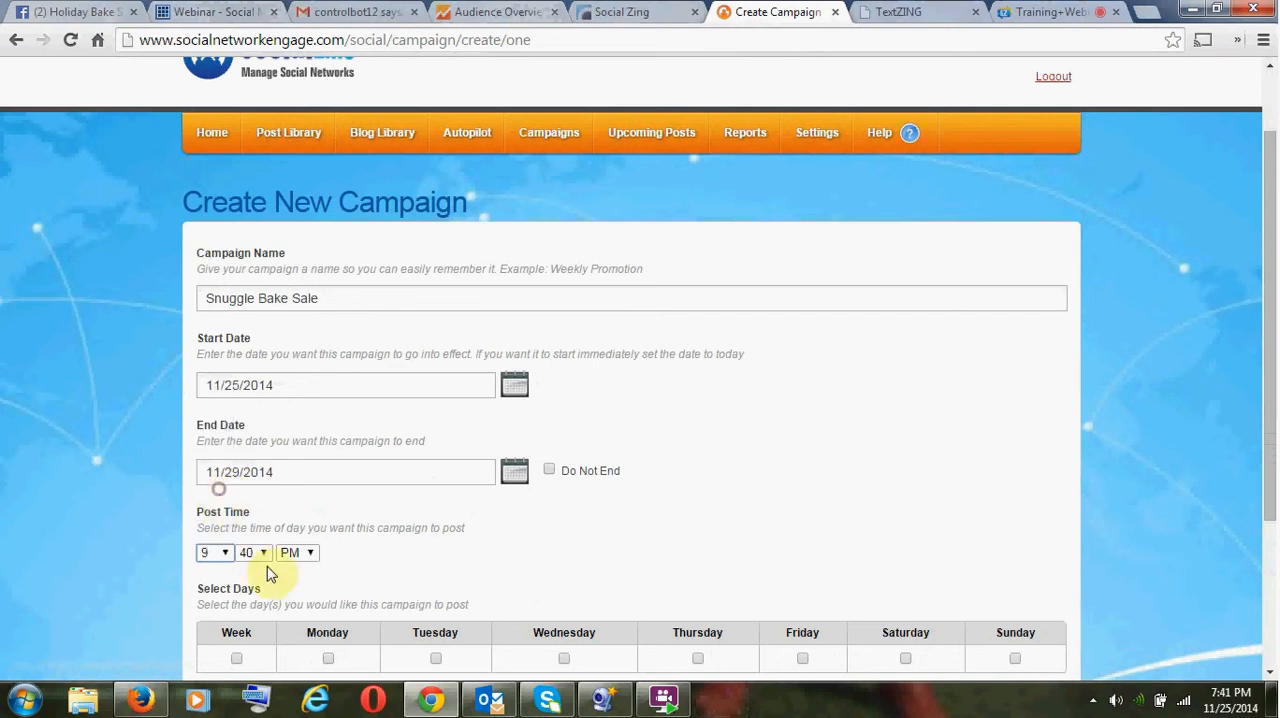
left_click(268, 560)
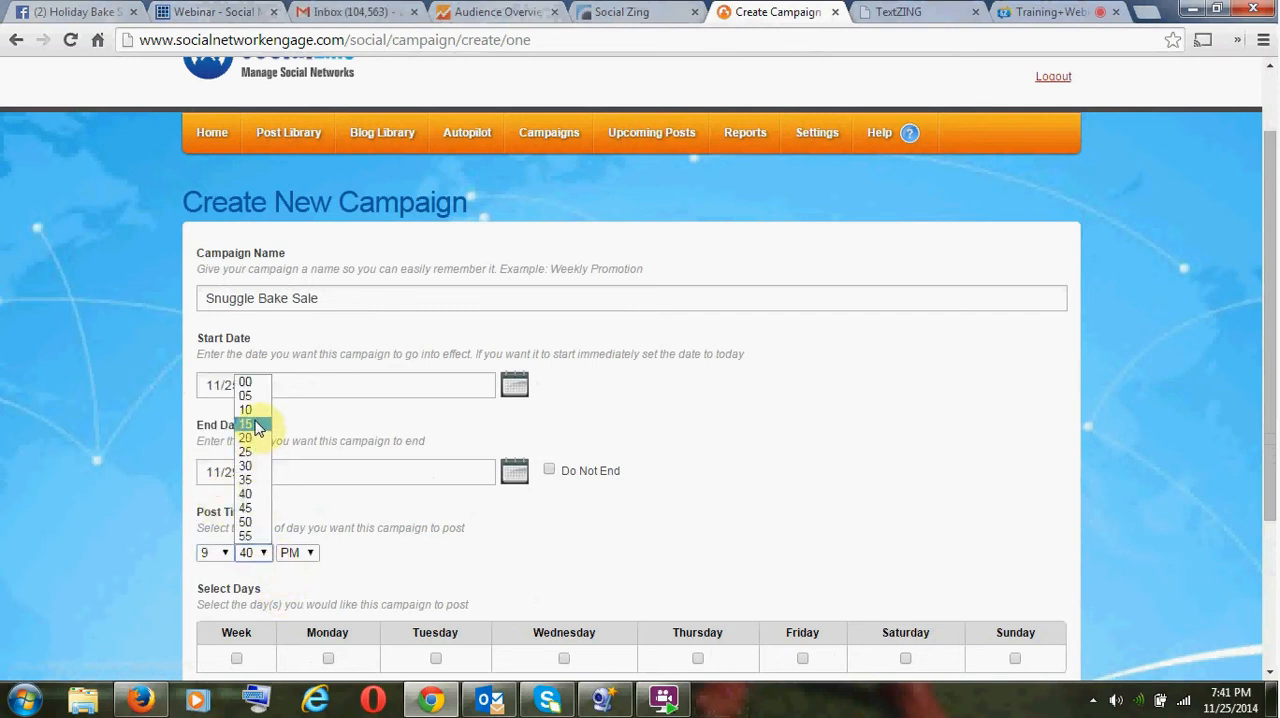
left_click(252, 396)
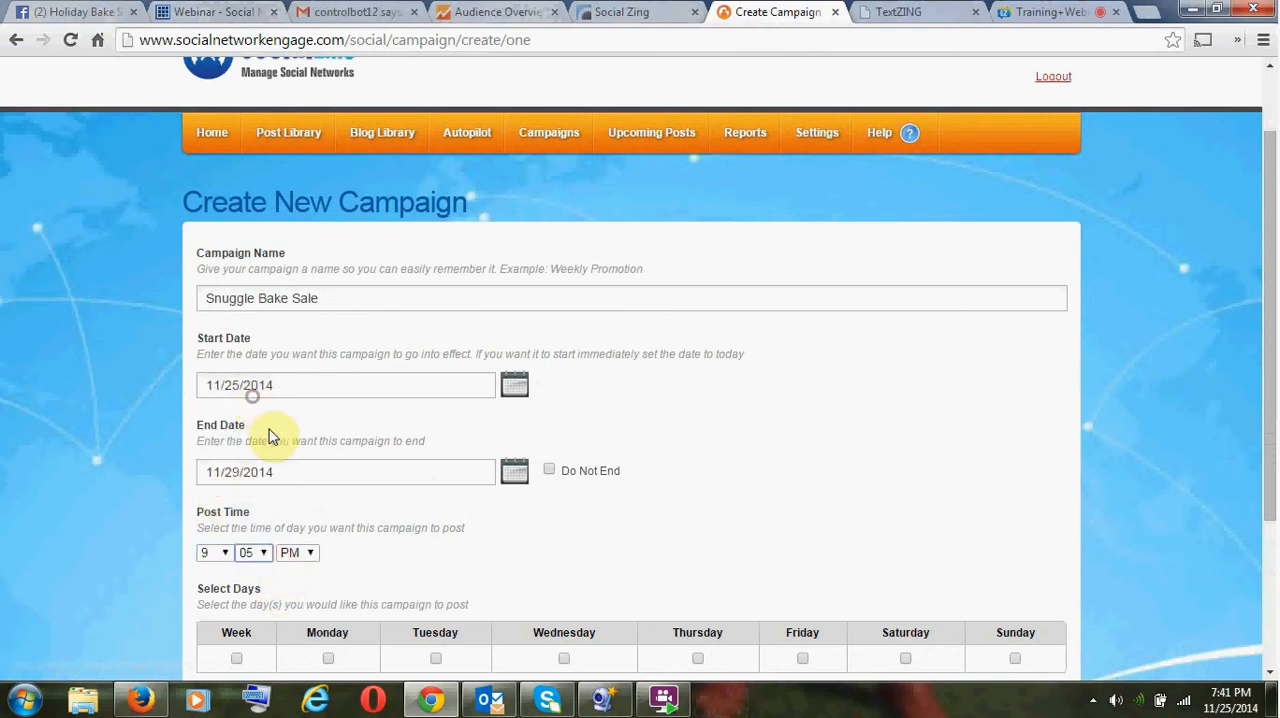
left_click(312, 556)
left_click(289, 569)
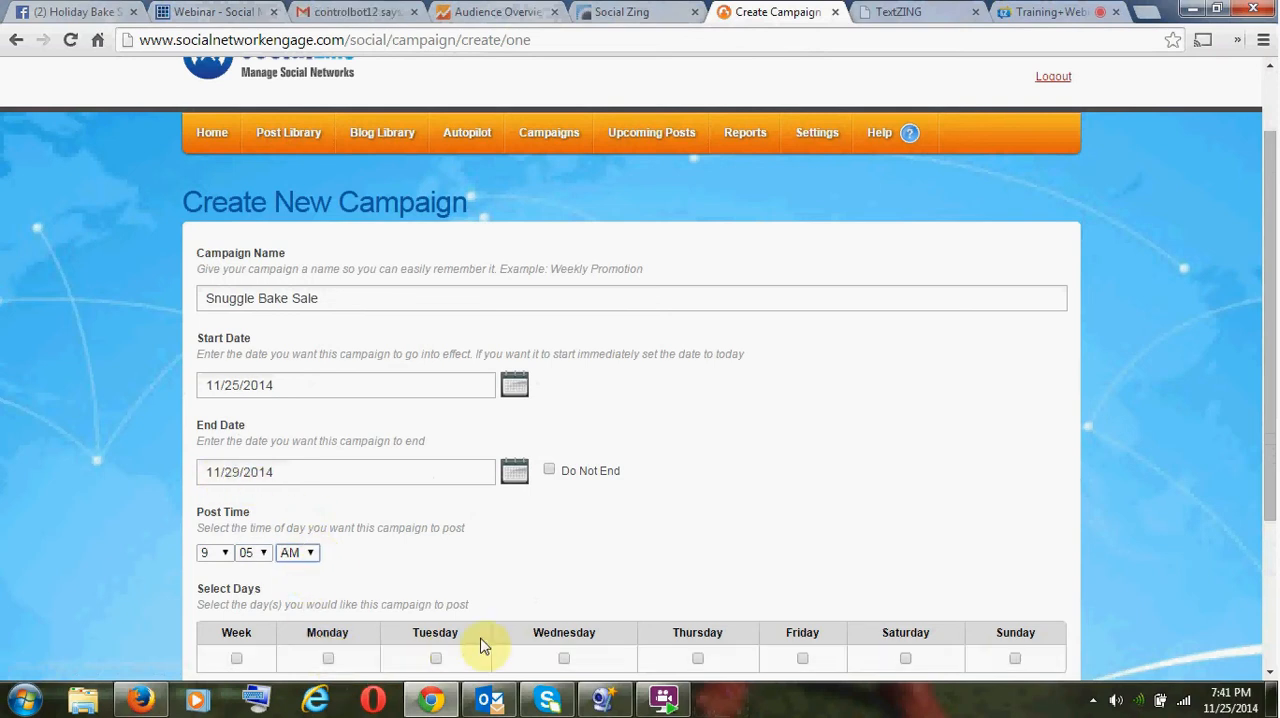
- Schedule the campaign for every day of the week and continue to the campaign's content settings
left_click(237, 659)
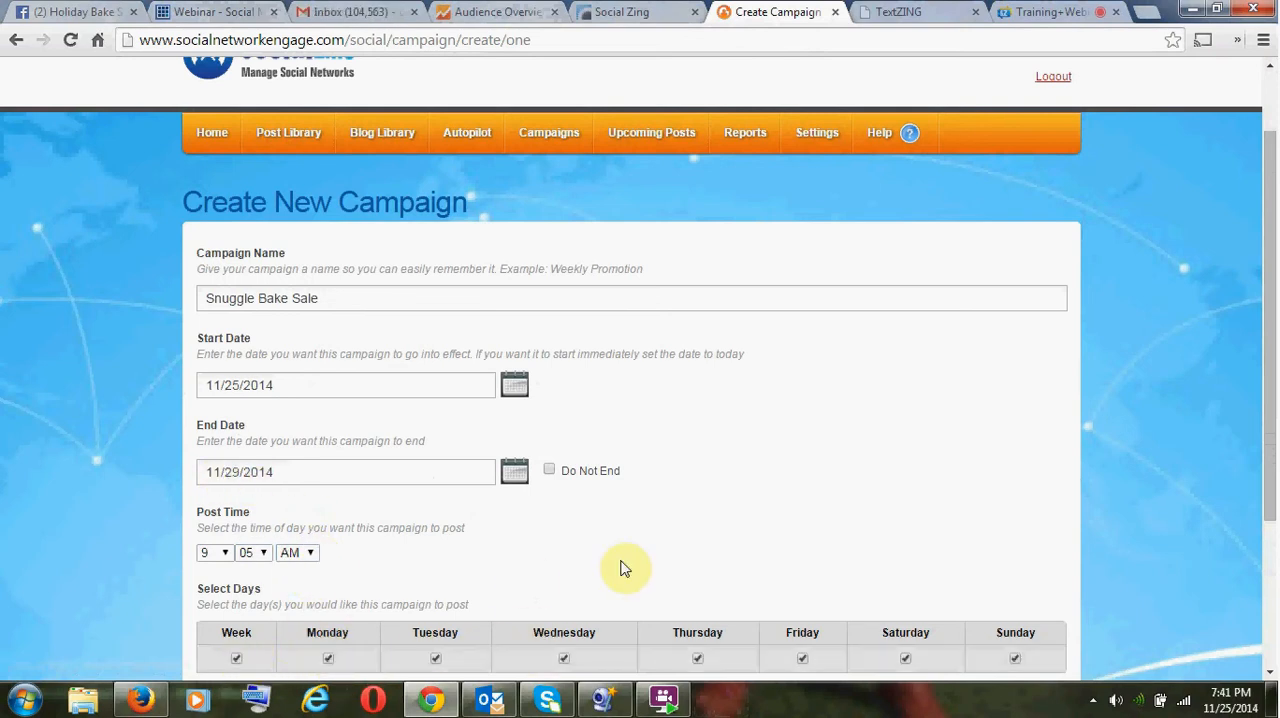
scroll(740, 535, "down", 2)
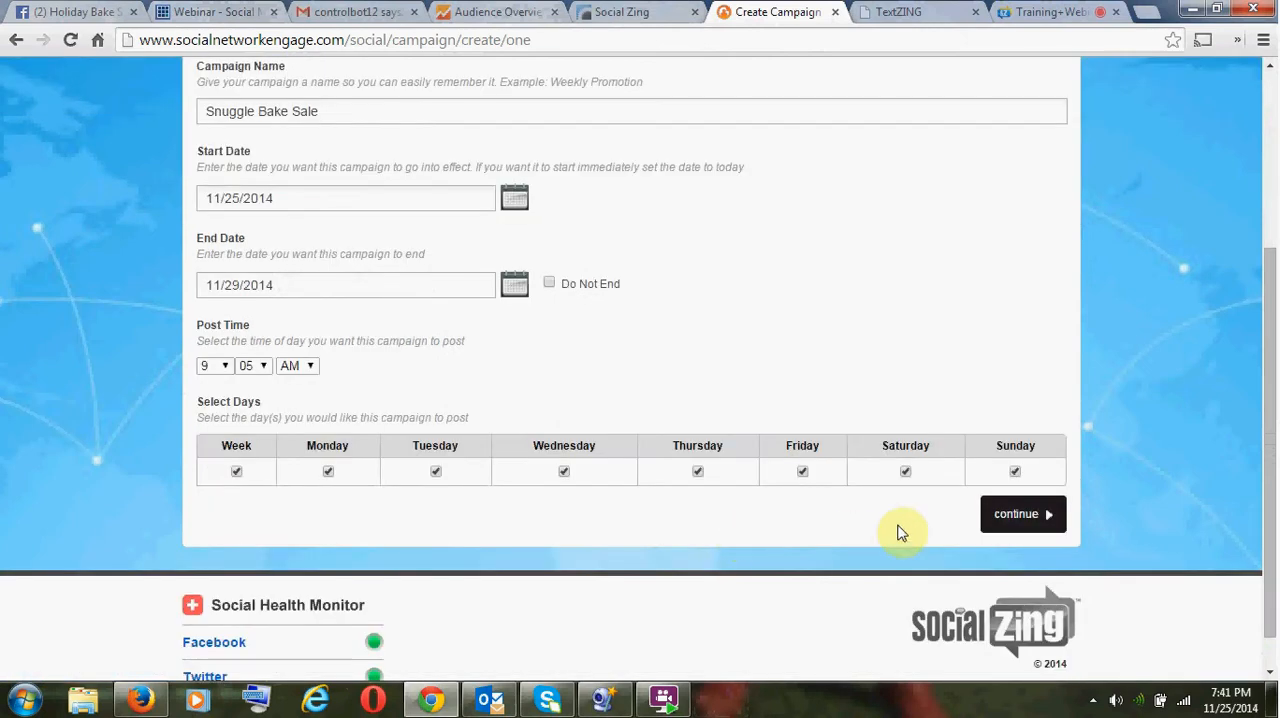
left_click(1030, 529)
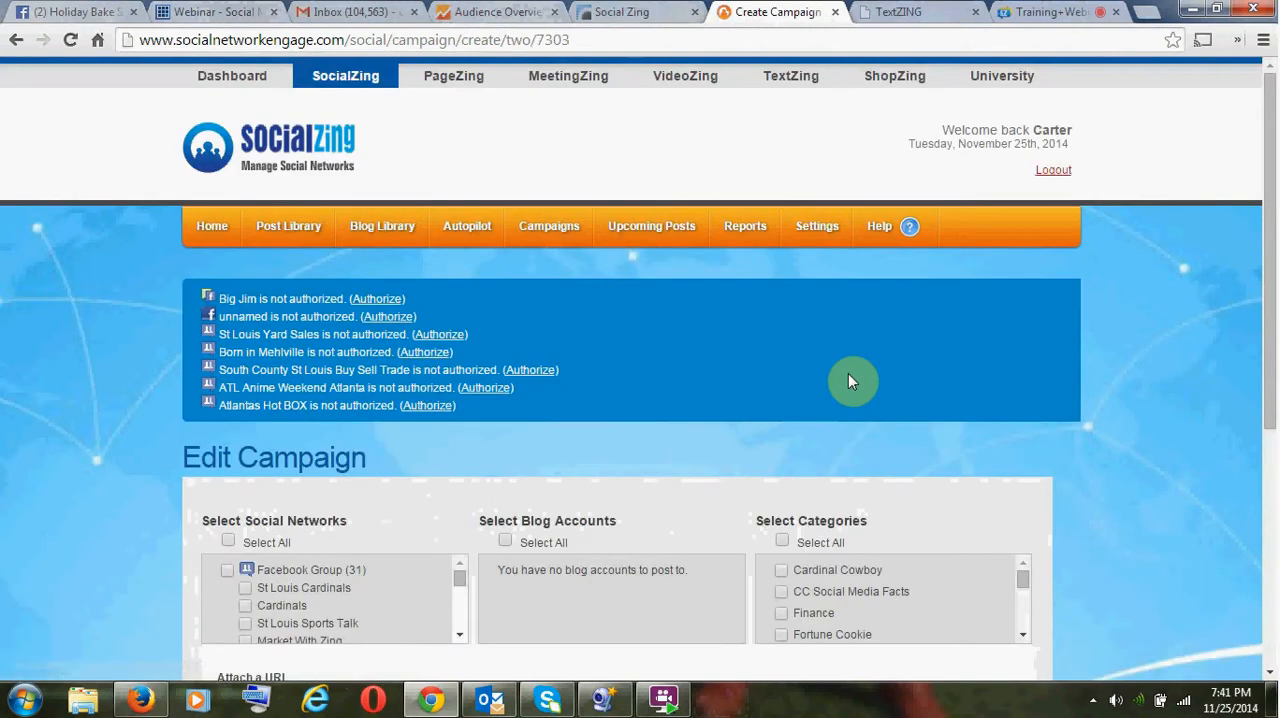
scroll(651, 435, "down", 4)
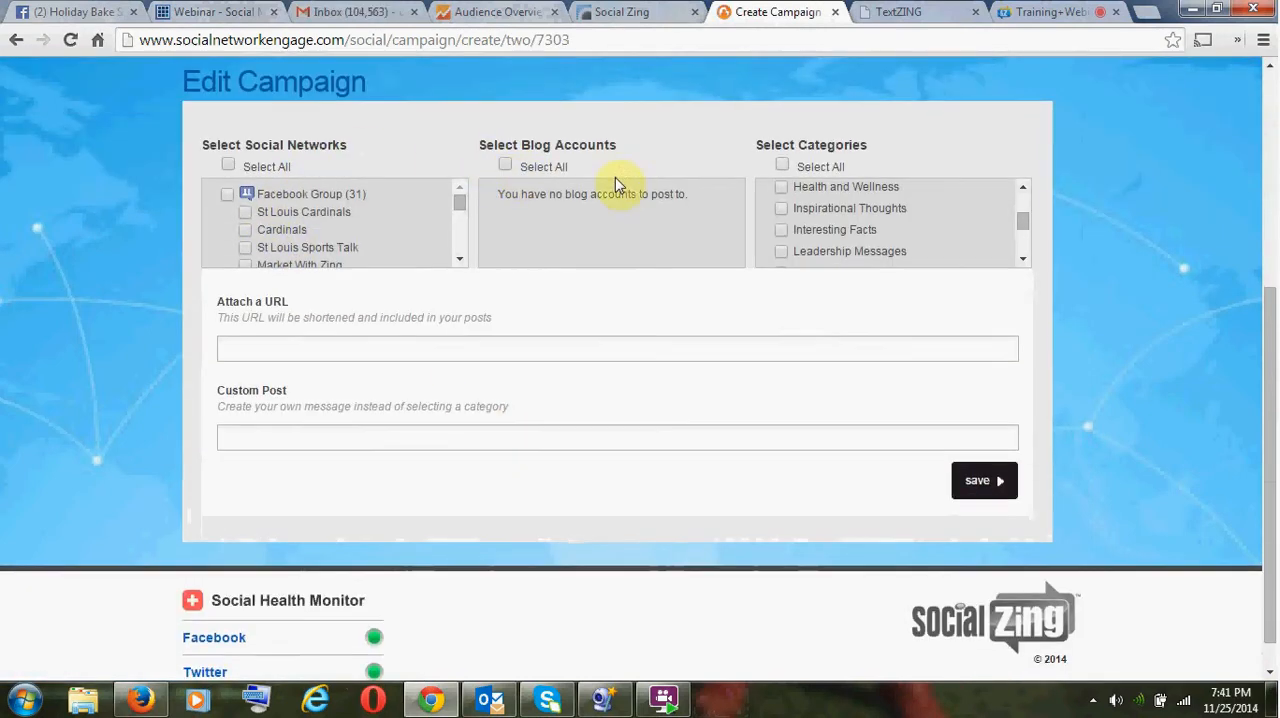
scroll(863, 303, "down", 1)
scroll(863, 303, "up", 3)
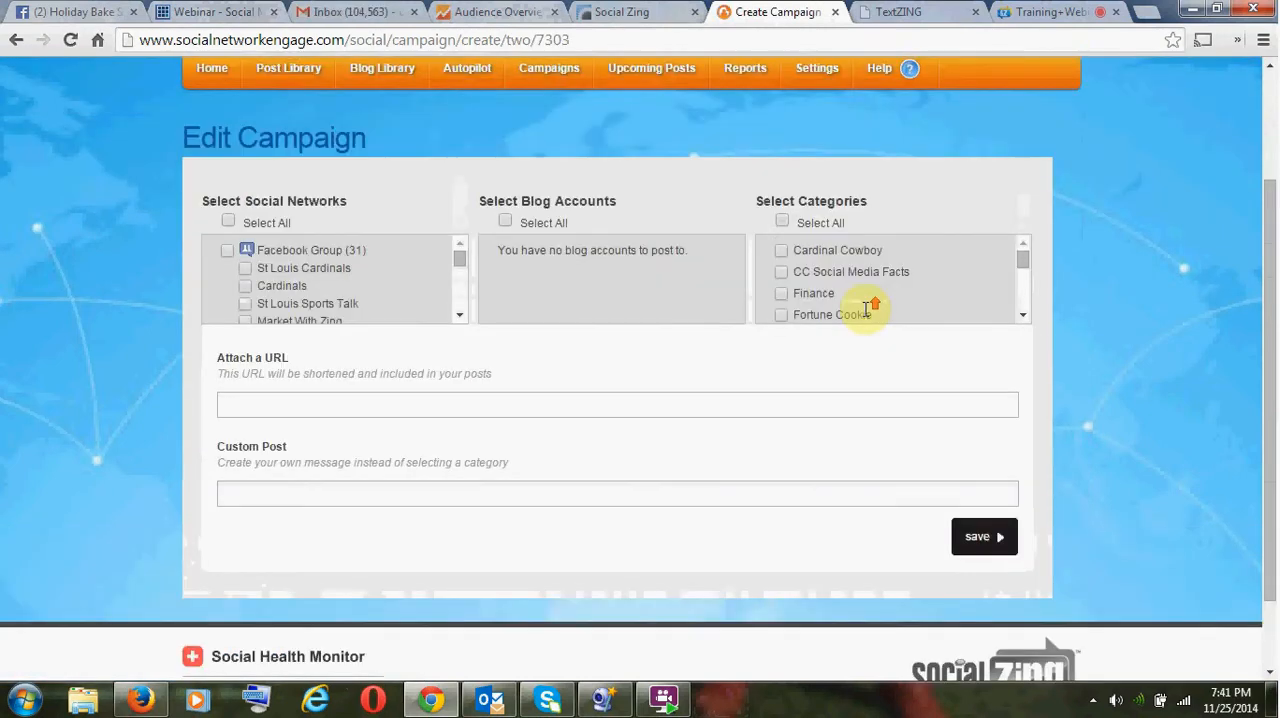
left_click(336, 405)
key("ctrl+v")
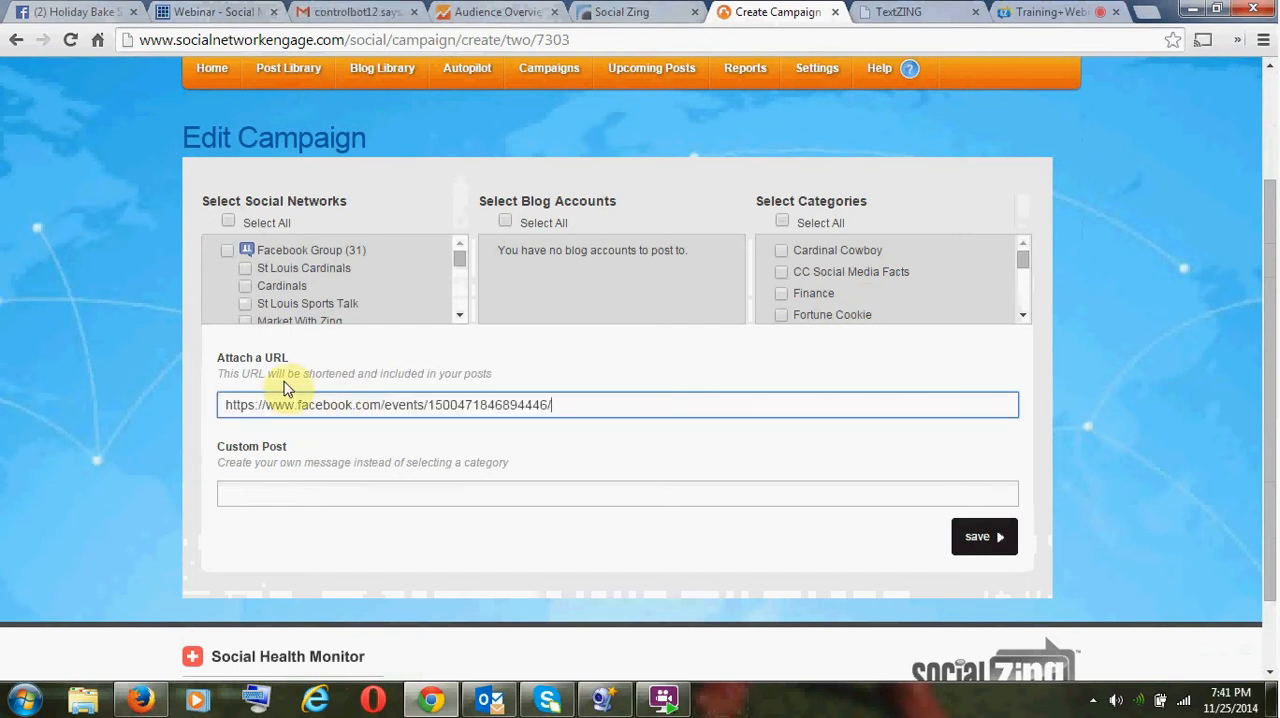
left_click_drag(283, 373, 411, 374)
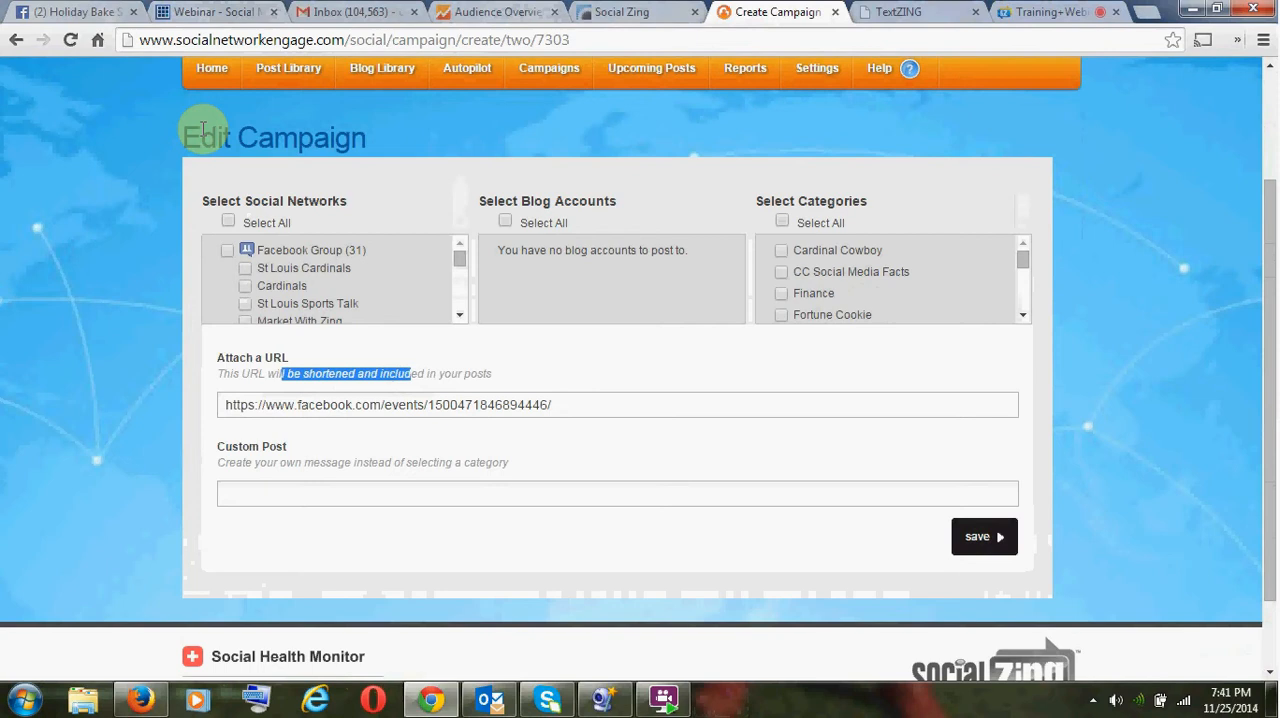
- Copy the two description sentences from the Facebook event page and paste them into the campaign's custom post
left_click(86, 14)
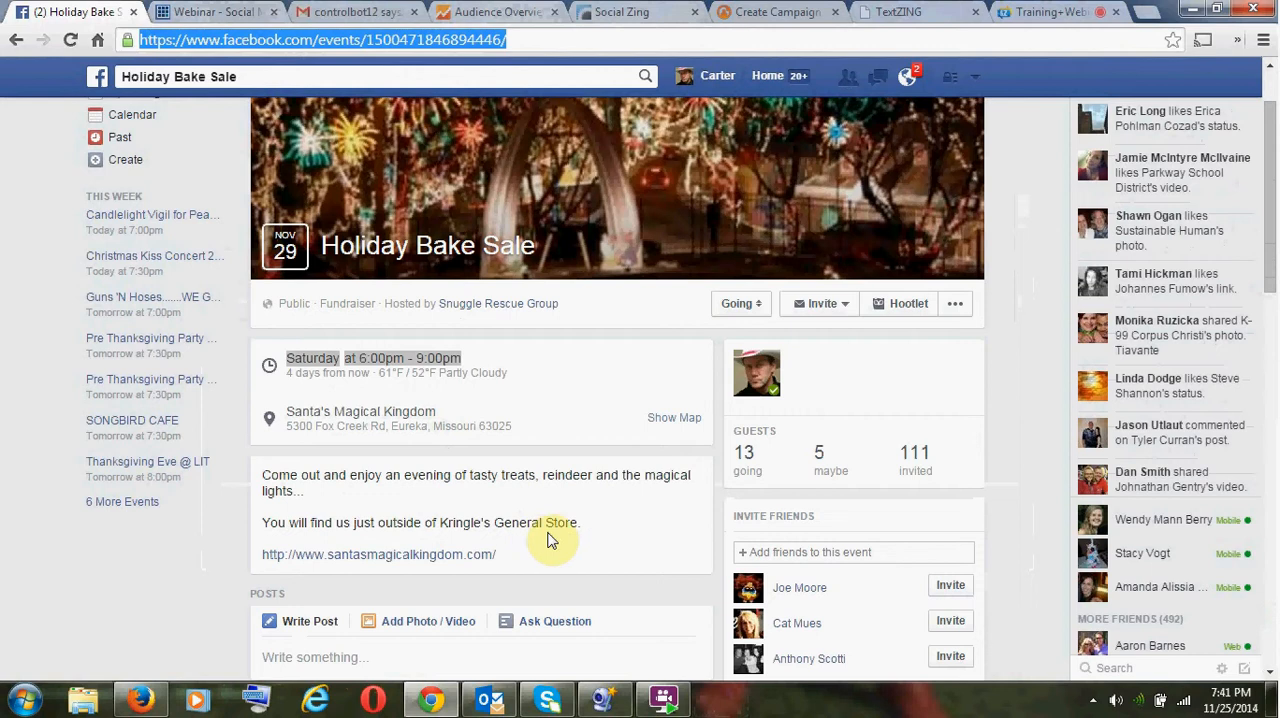
left_click_drag(584, 526, 262, 464)
key("ctrl+c")
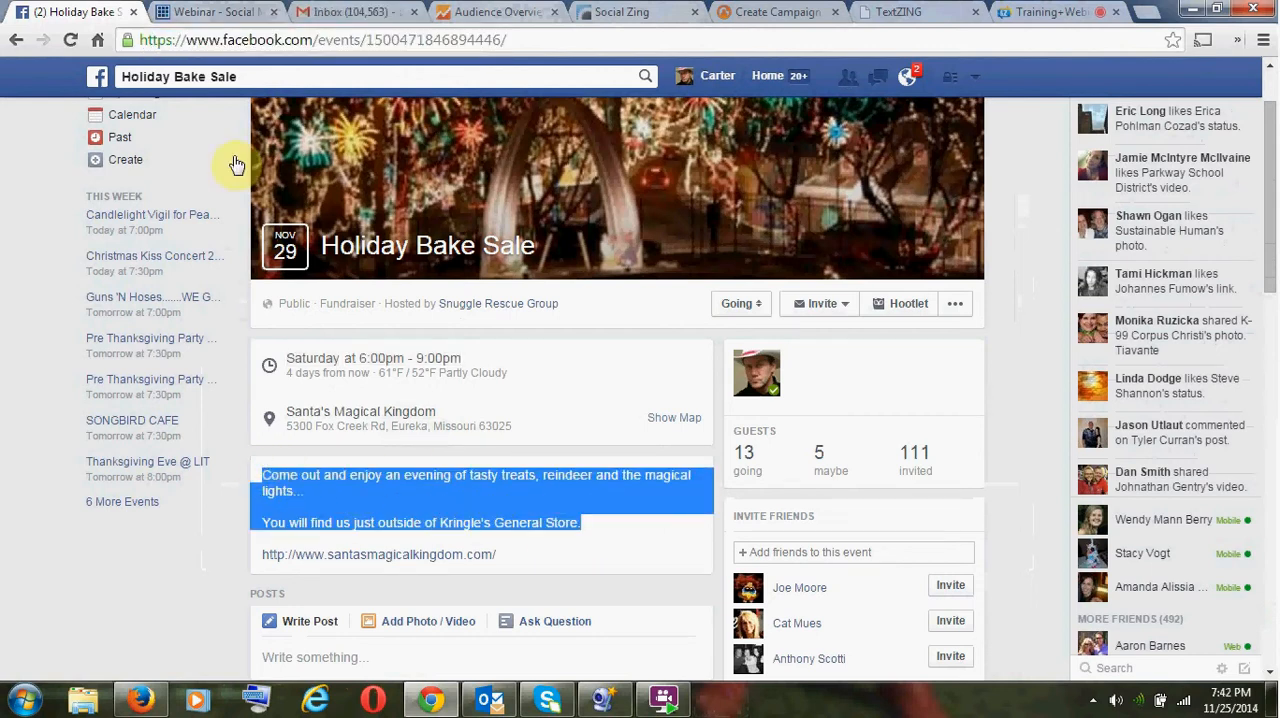
left_click(180, 15)
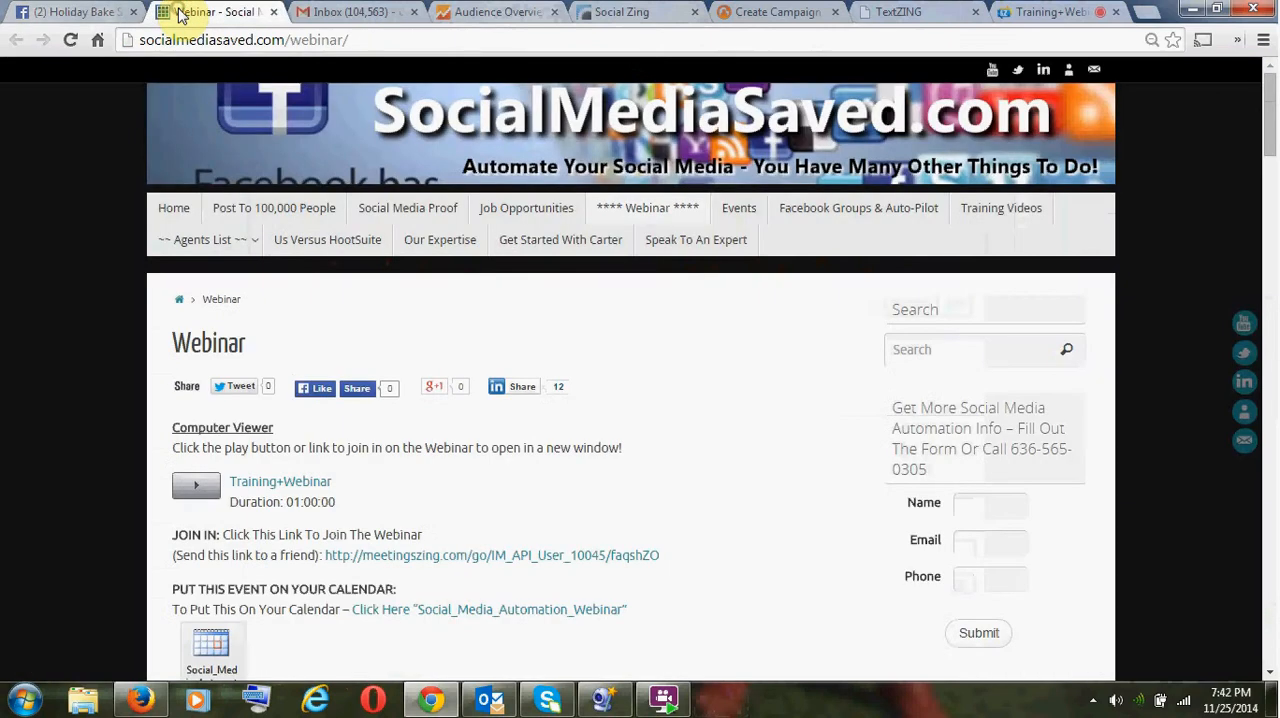
left_click(120, 12)
left_click(770, 12)
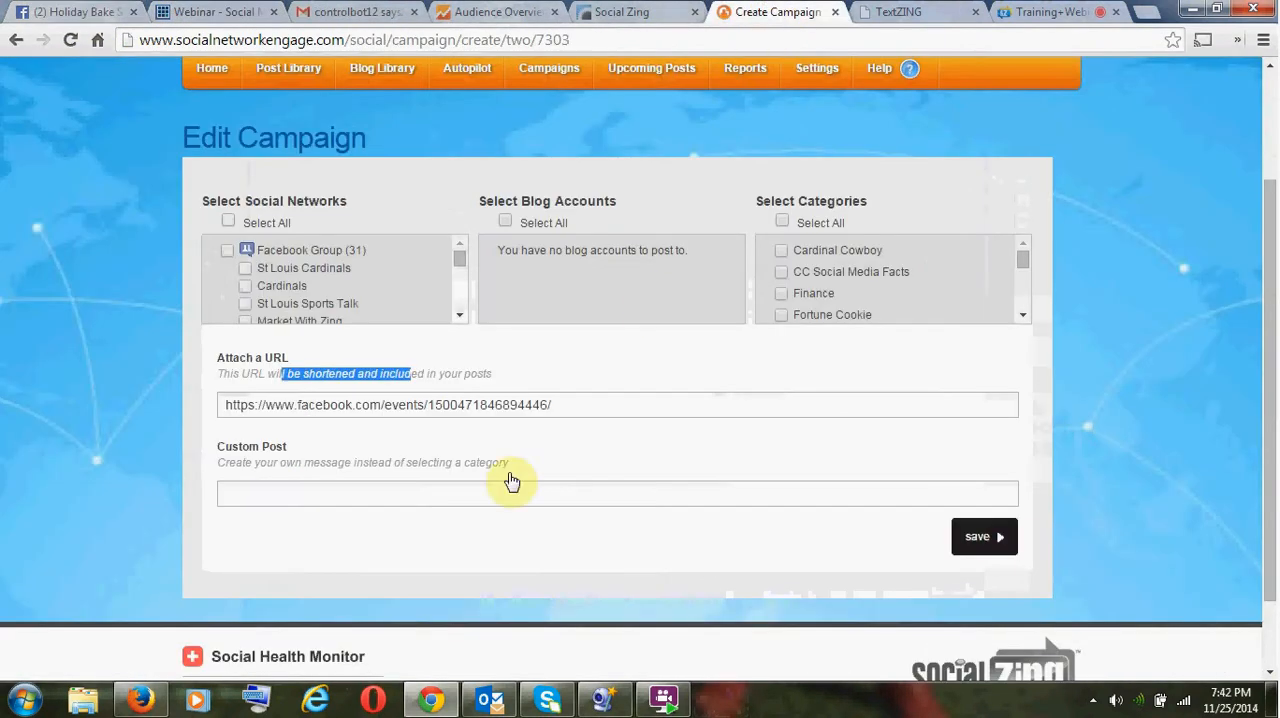
left_click(409, 492)
key("ctrl+v")
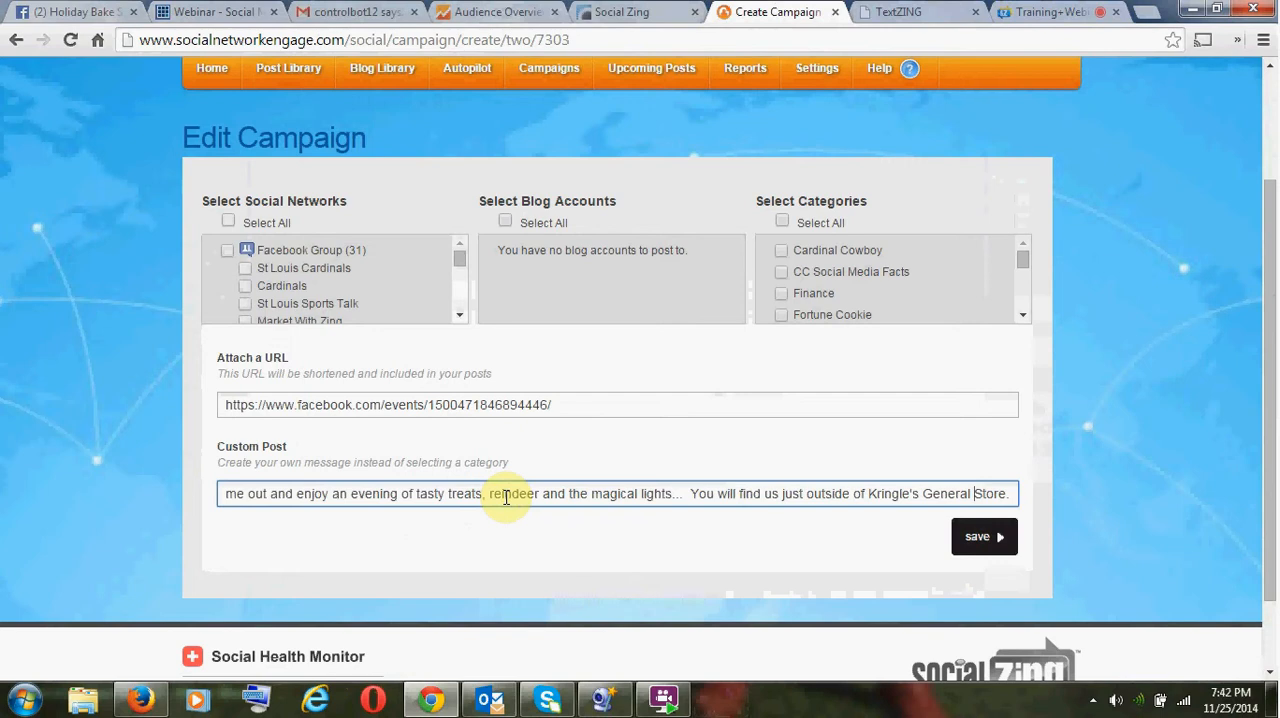
- Insert "SUPPORT SNUGGLE! " at the beginning of the campaign's custom post
key("Home")
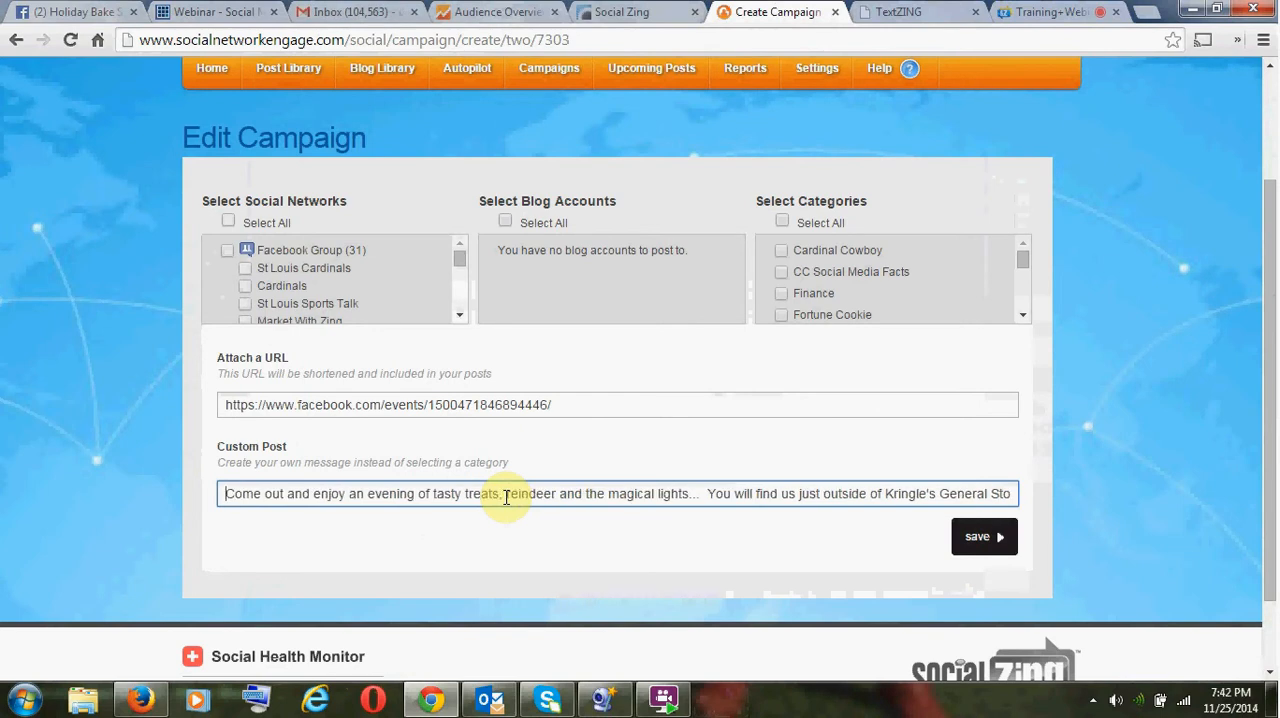
type("SUPPORT ")
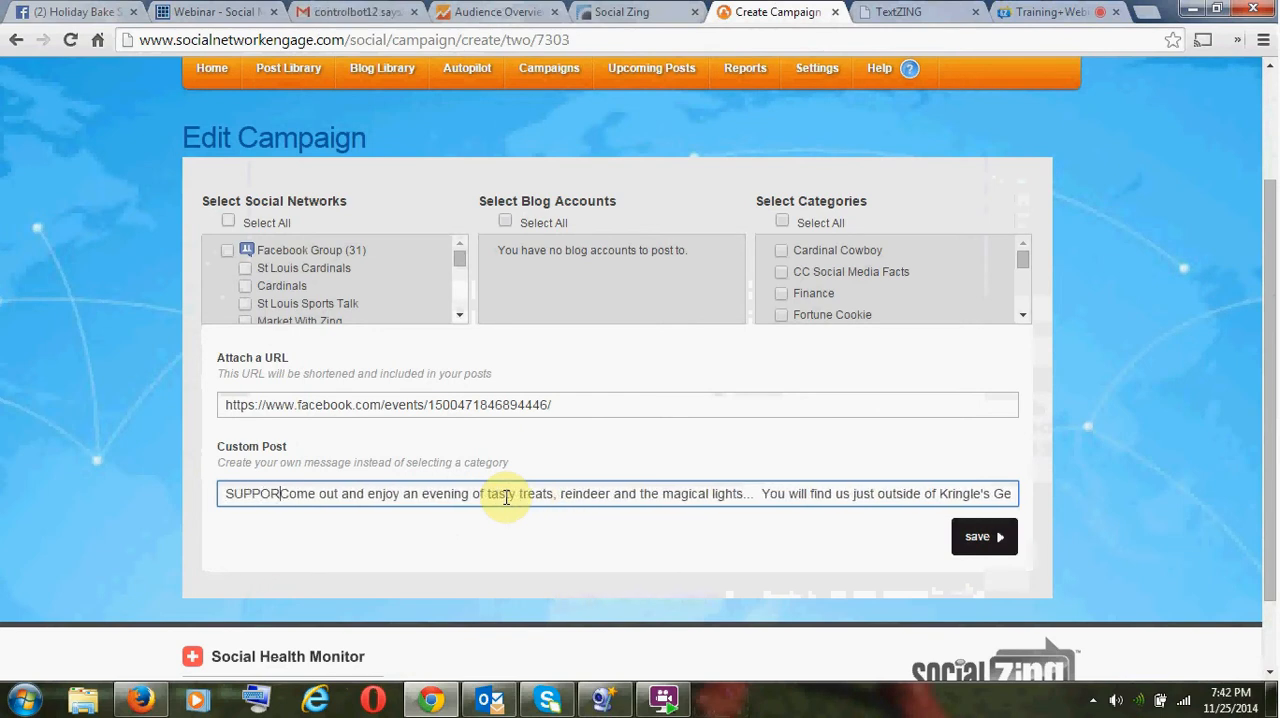
type("SNU")
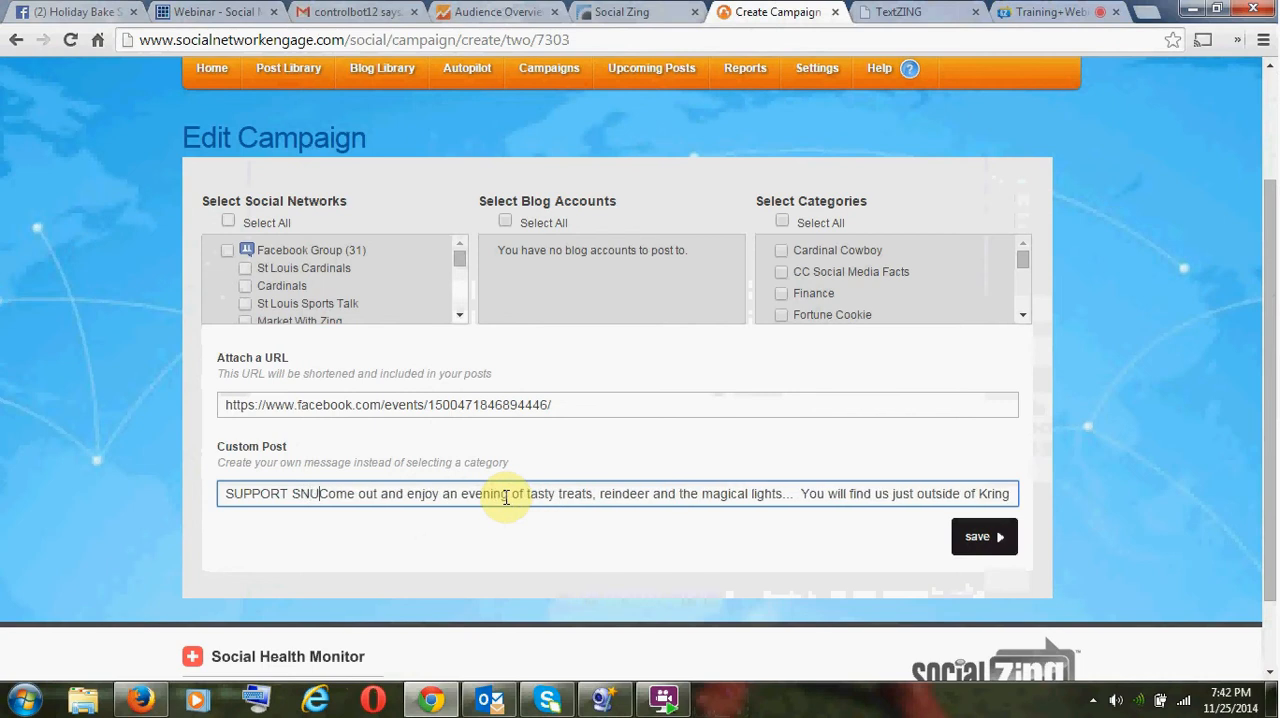
type("GGLE")
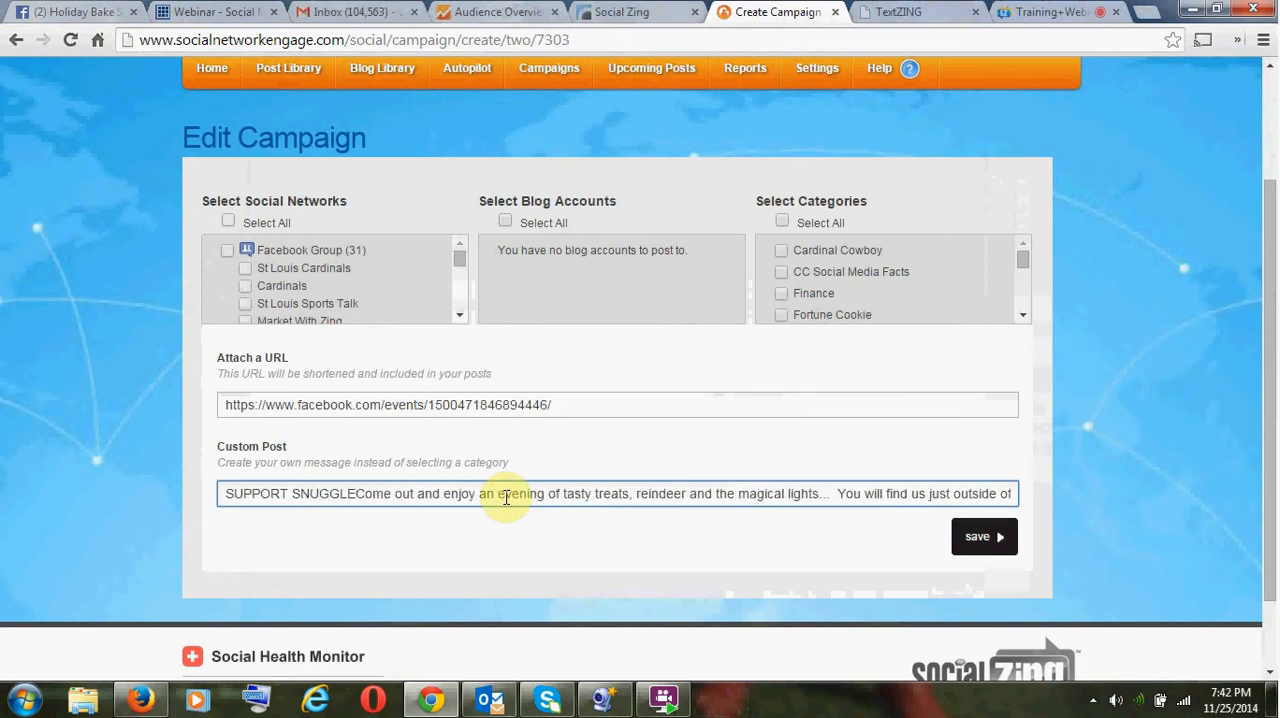
type("!")
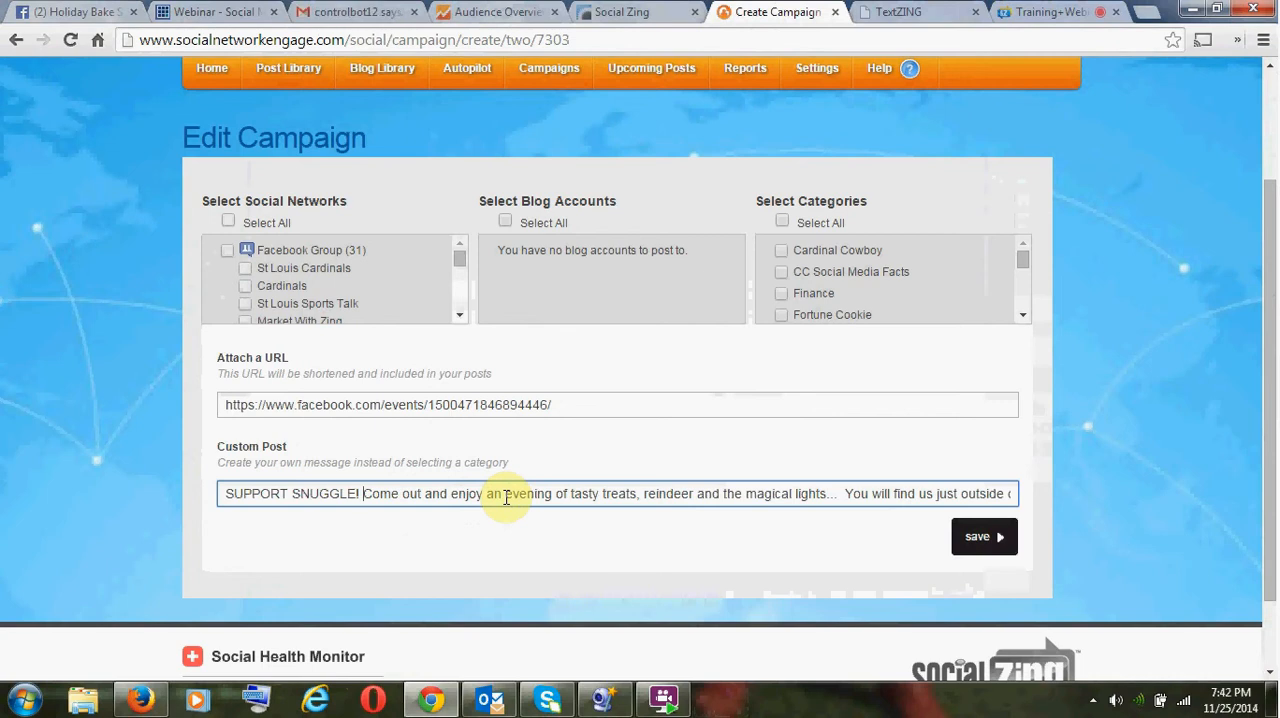
left_click(1147, 12)
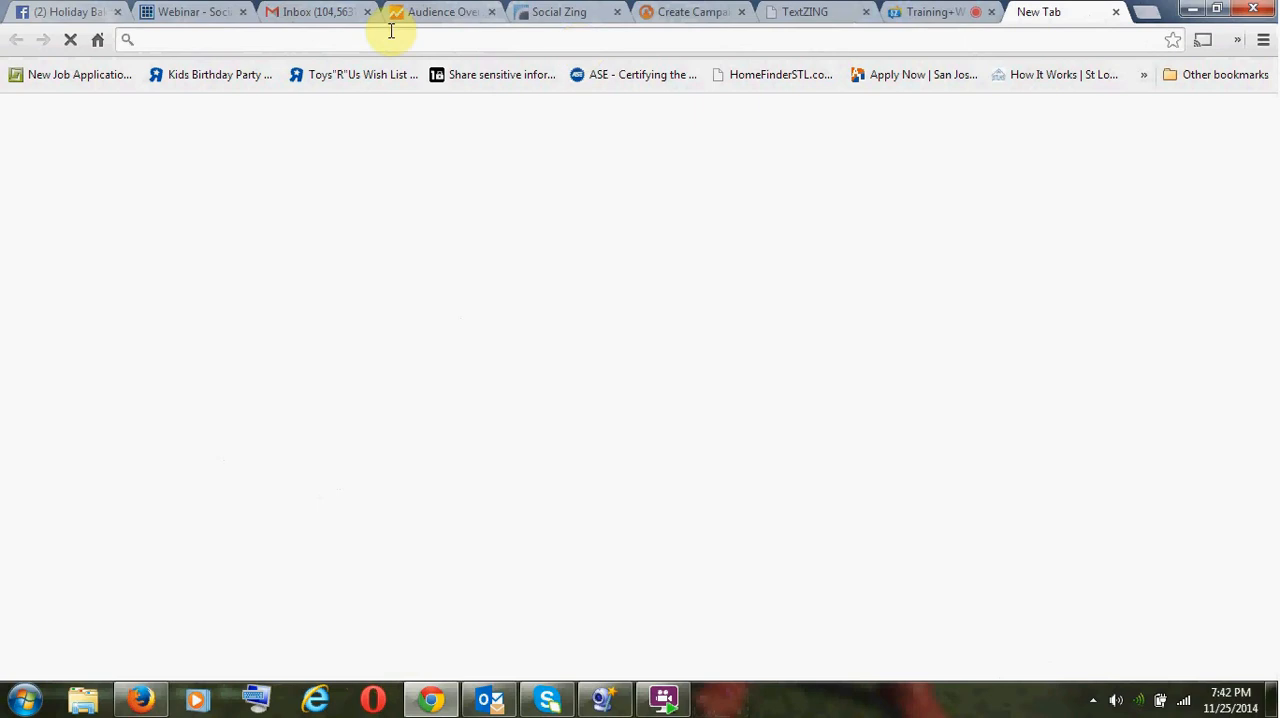
key("ctrl+v")
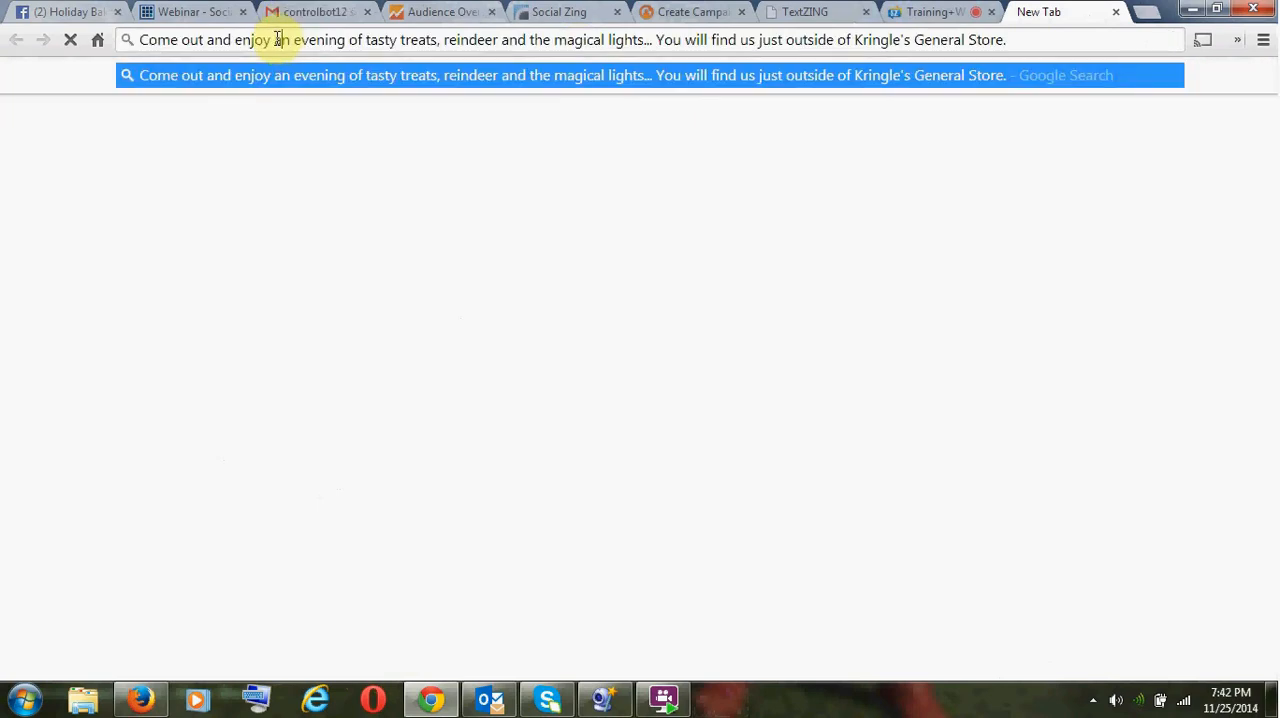
key("ctrl+a")
type("sn")
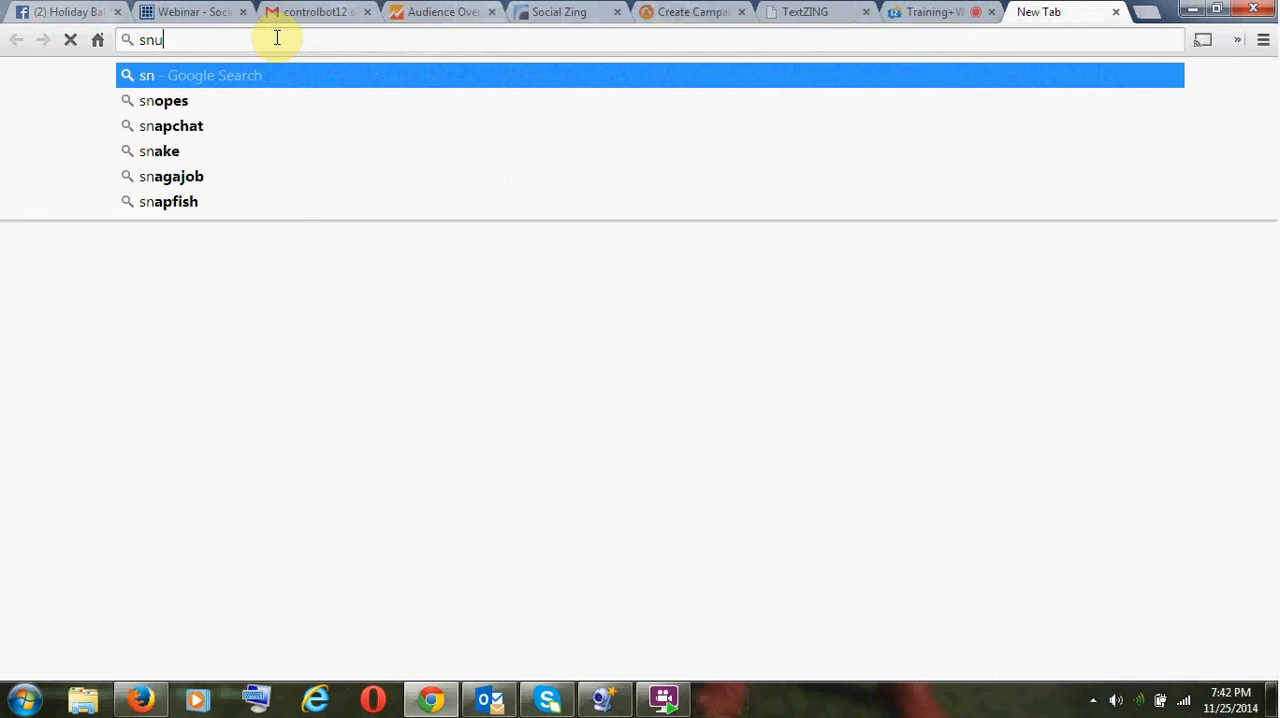
type("uggle")
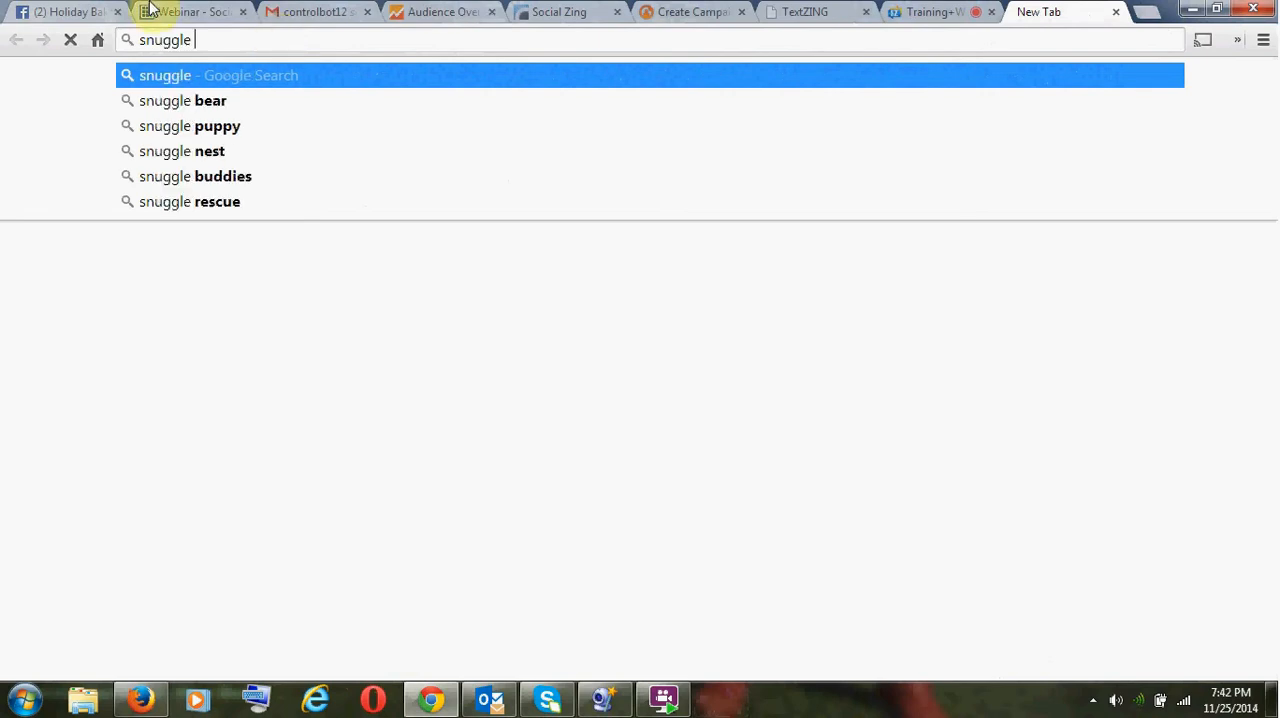
- Copy the organizer name "Snuggle Rescue Group" from the activity posts on the Holiday Bake Sale event page
left_click(60, 11)
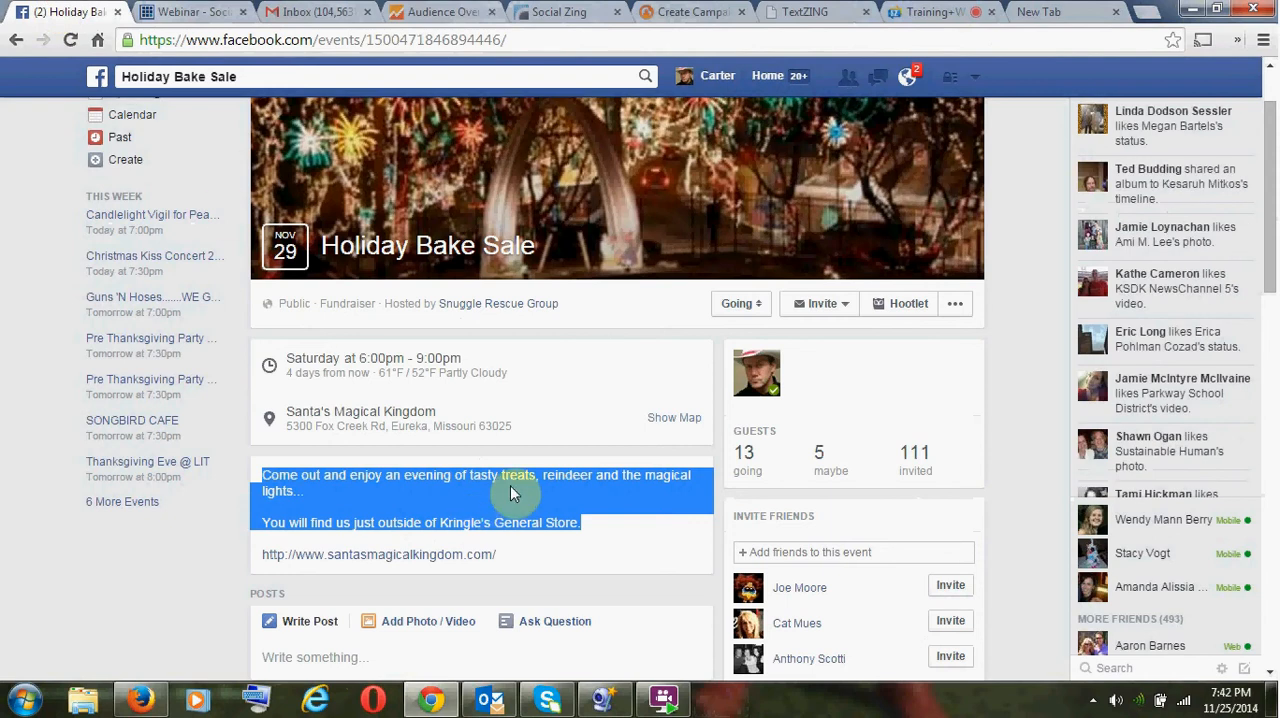
scroll(511, 492, "down", 3)
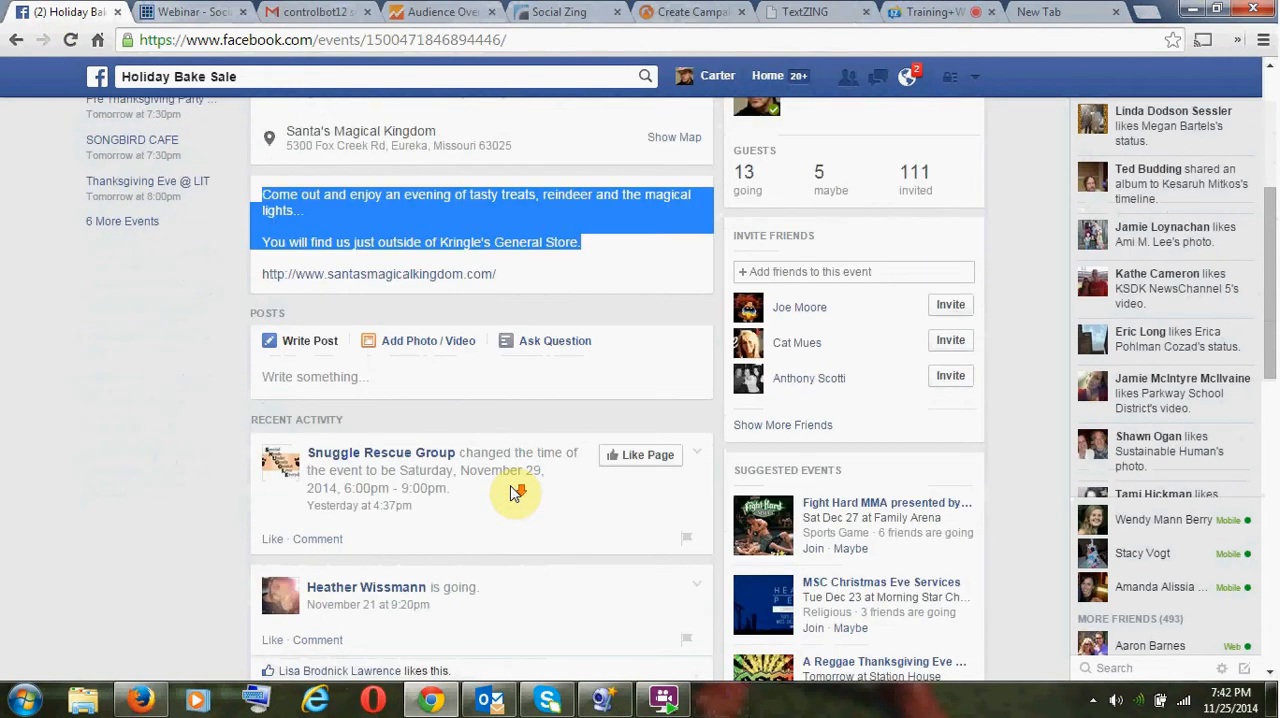
scroll(511, 492, "down", 5)
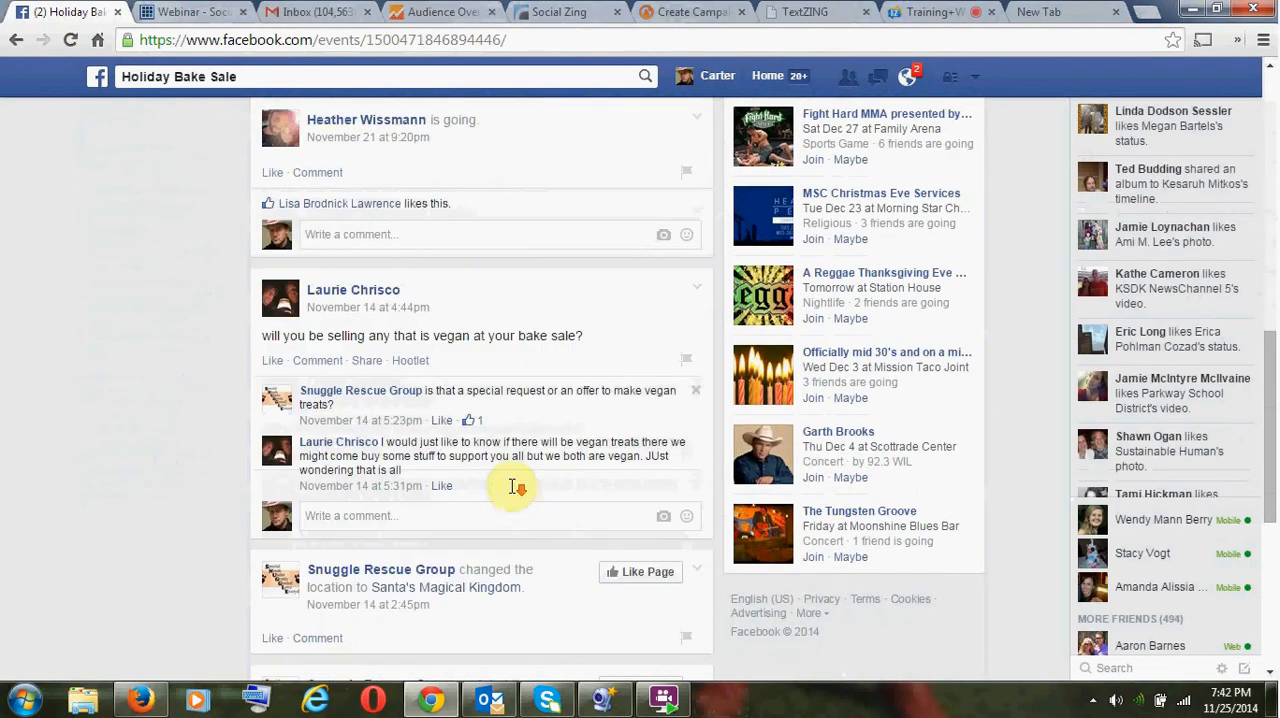
scroll(511, 492, "down", 4)
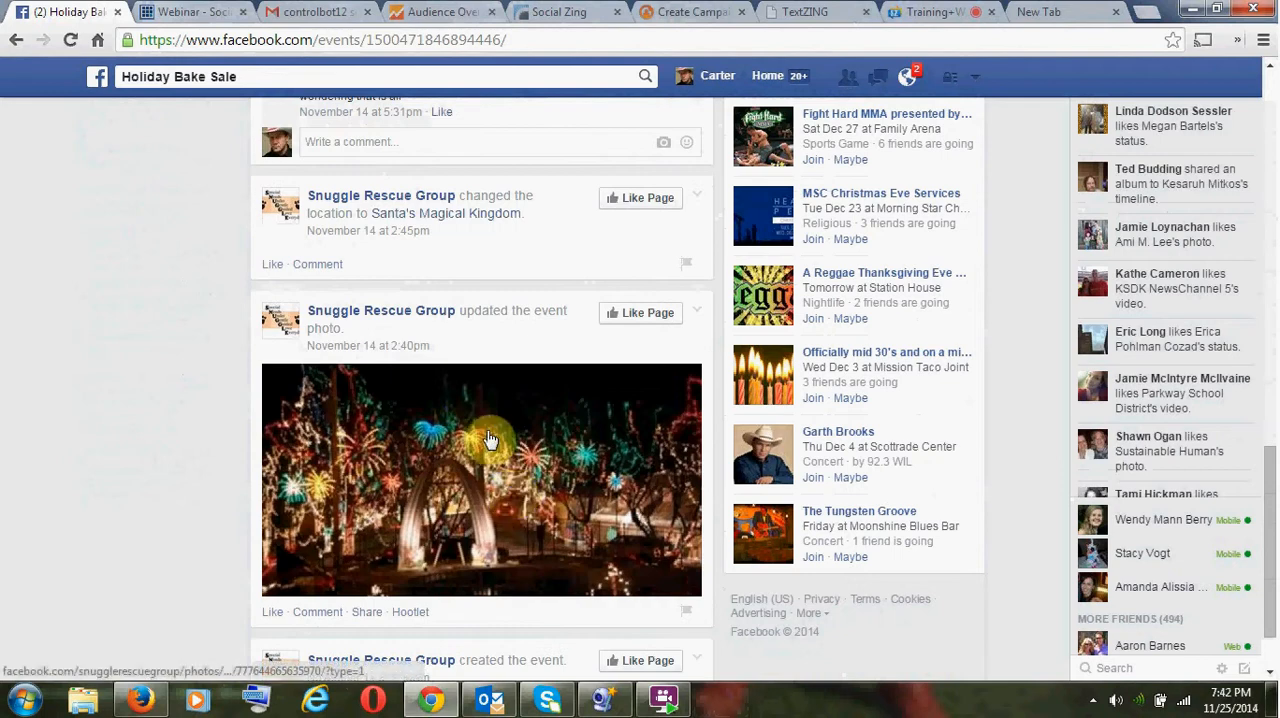
mouse_move(423, 309)
scroll(435, 422, "down", 1)
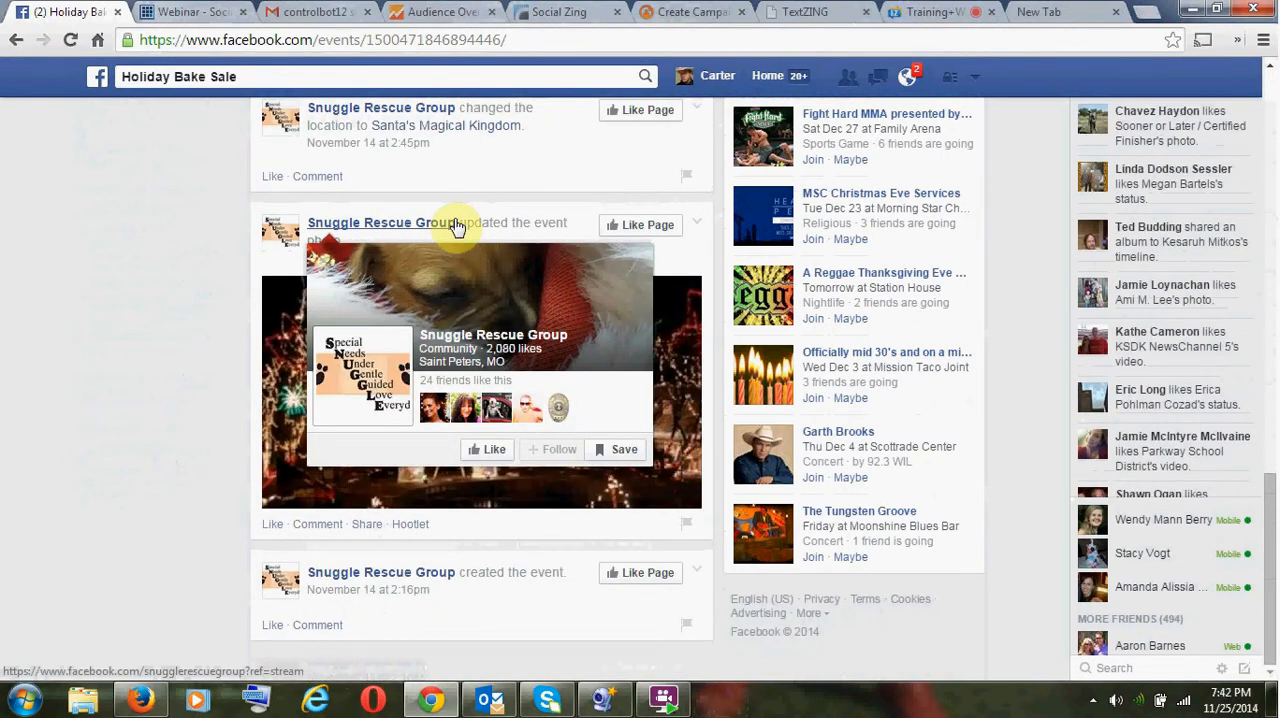
left_click_drag(457, 221, 309, 220)
key("ctrl+c")
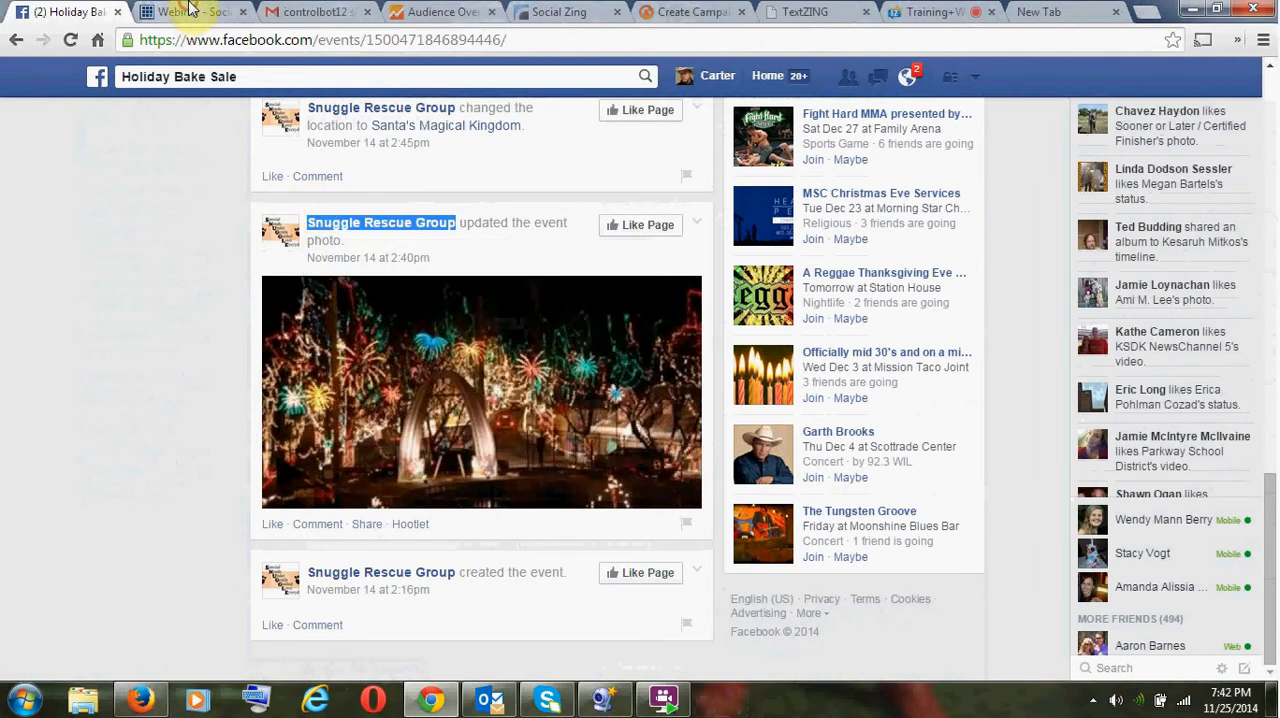
- Load Facebook in place of the Webinar page, search for "Snuggle Rescue Group" and open the group's page
left_click(191, 12)
left_click(193, 38)
type("facebook.com")
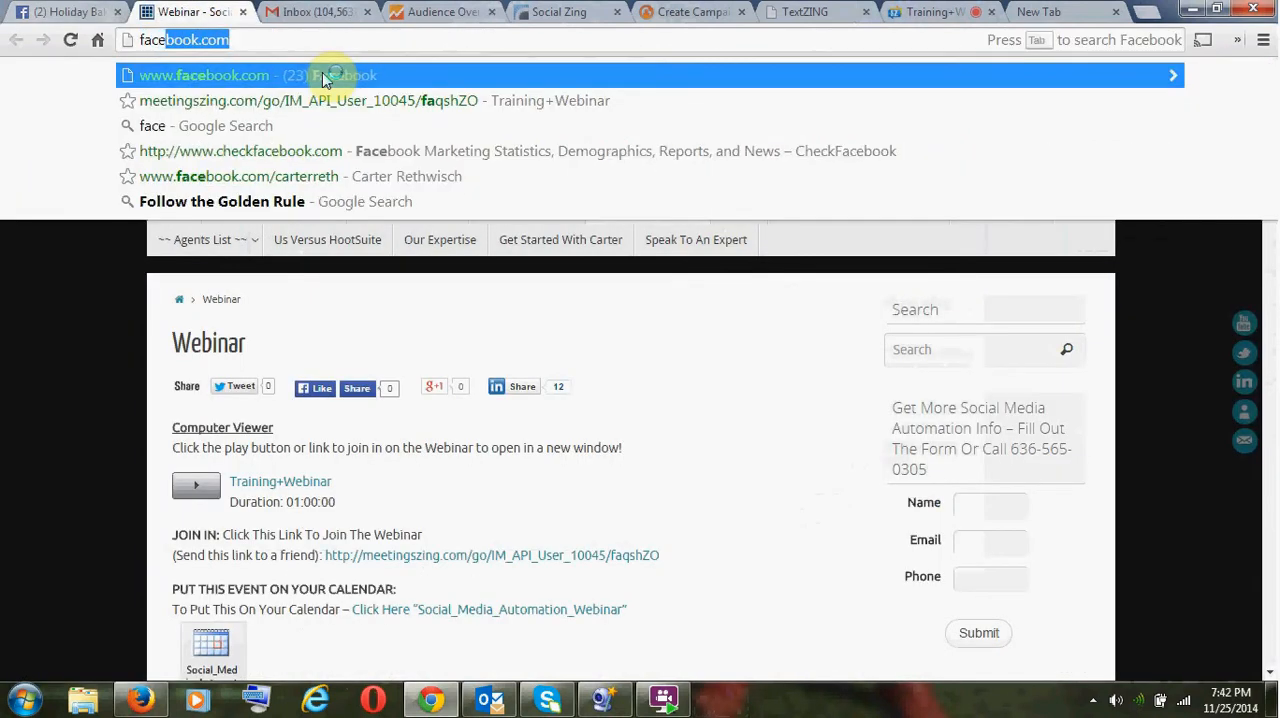
key("Return")
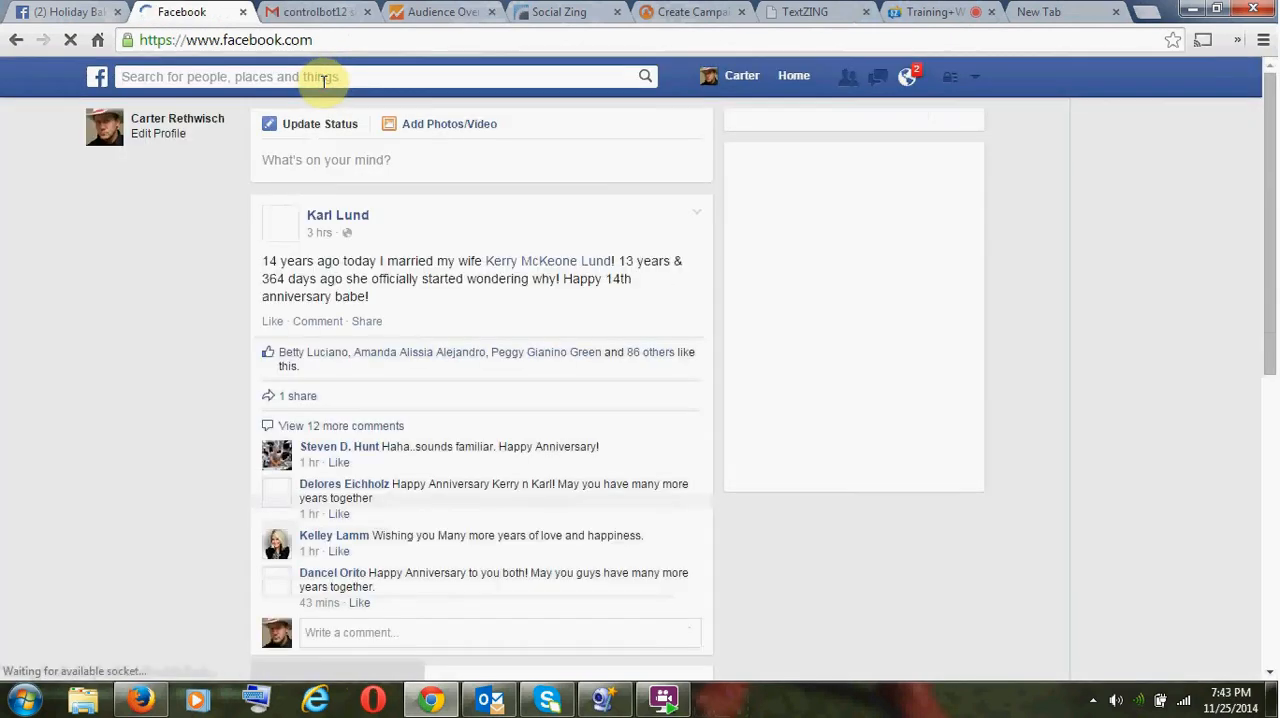
key("ctrl+v")
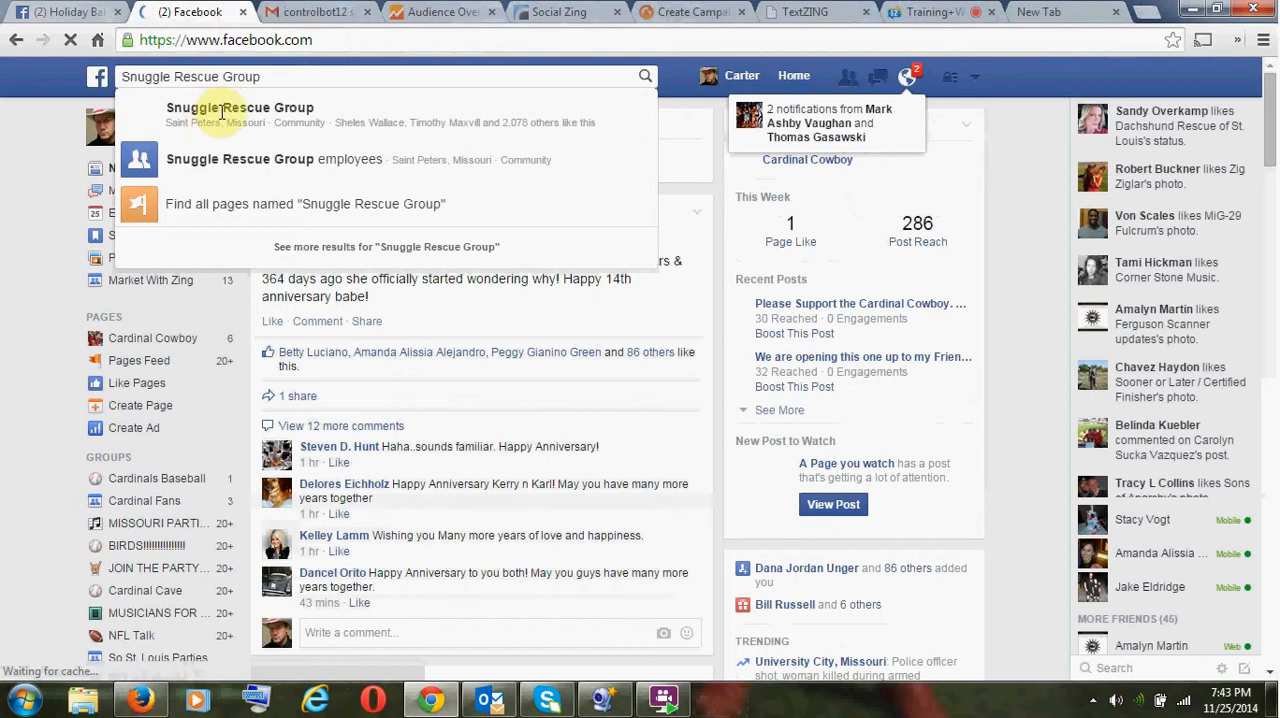
left_click(206, 107)
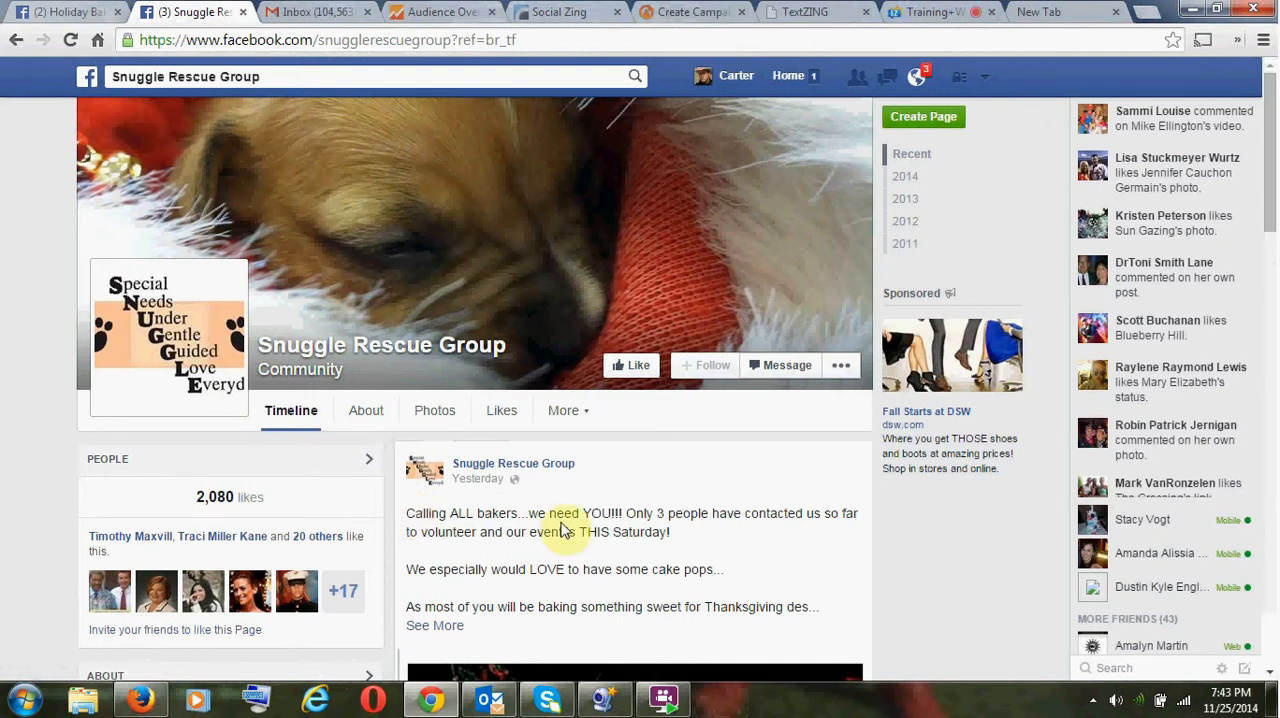
- Copy the first sentence of the short description, "SNUGGLE rescues special needs animals… orphaned", from the page's About information
scroll(573, 560, "down", 1)
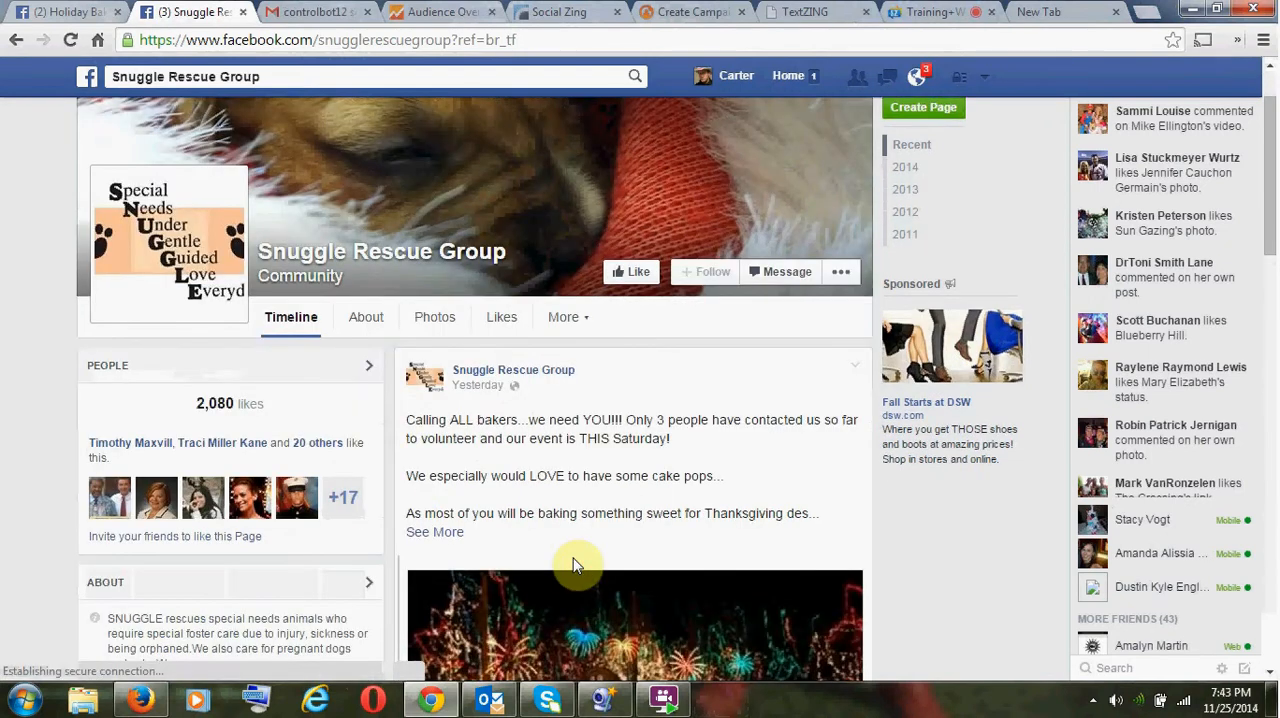
left_click(369, 318)
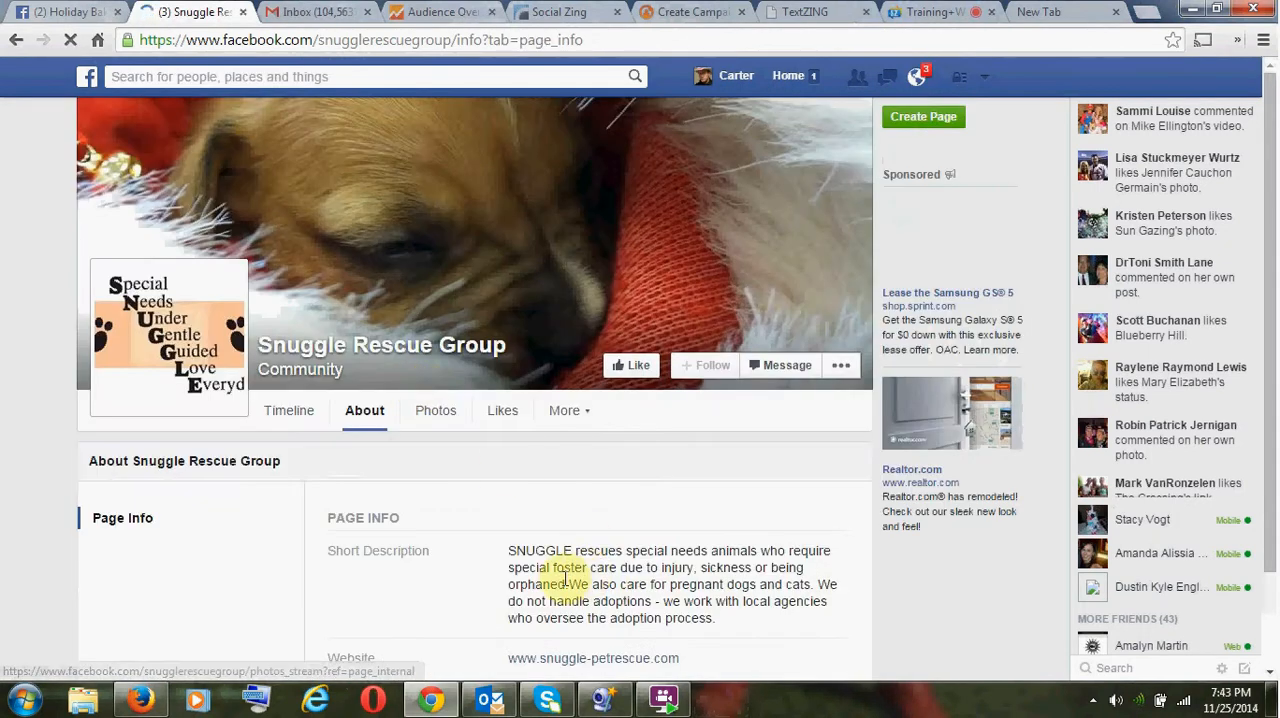
left_click_drag(510, 550, 570, 585)
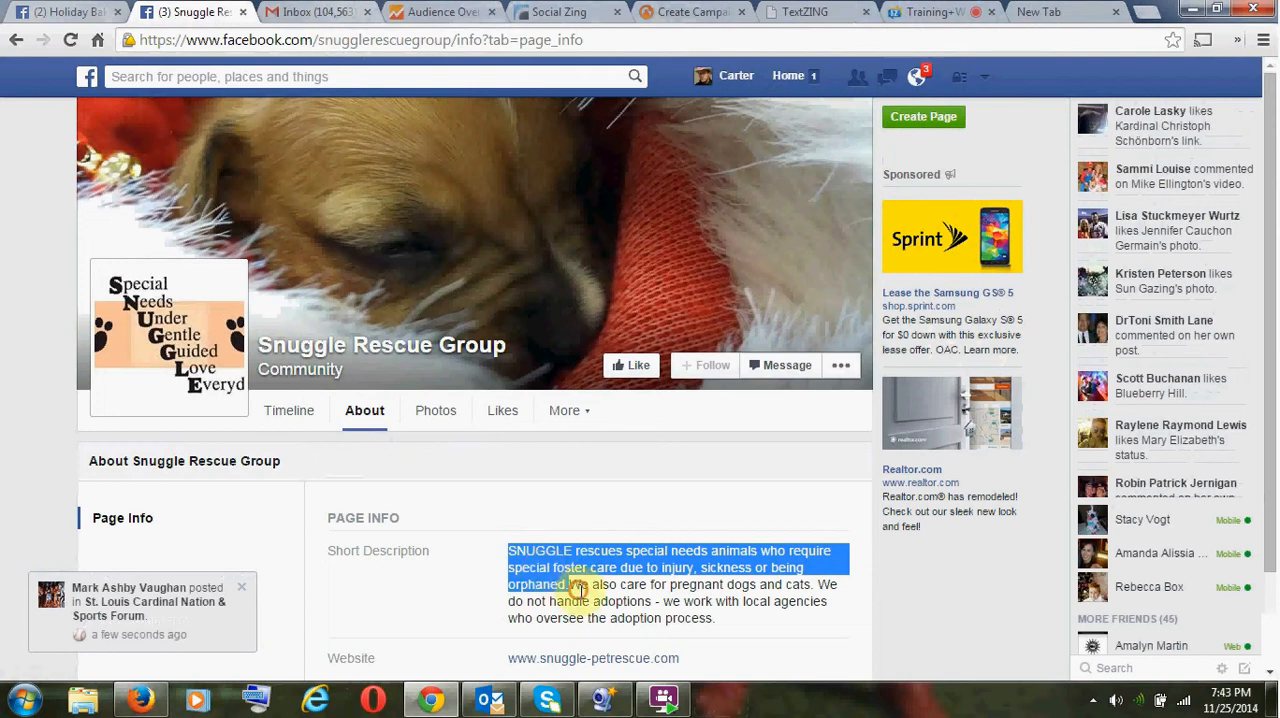
left_click_drag(568, 585, 509, 551)
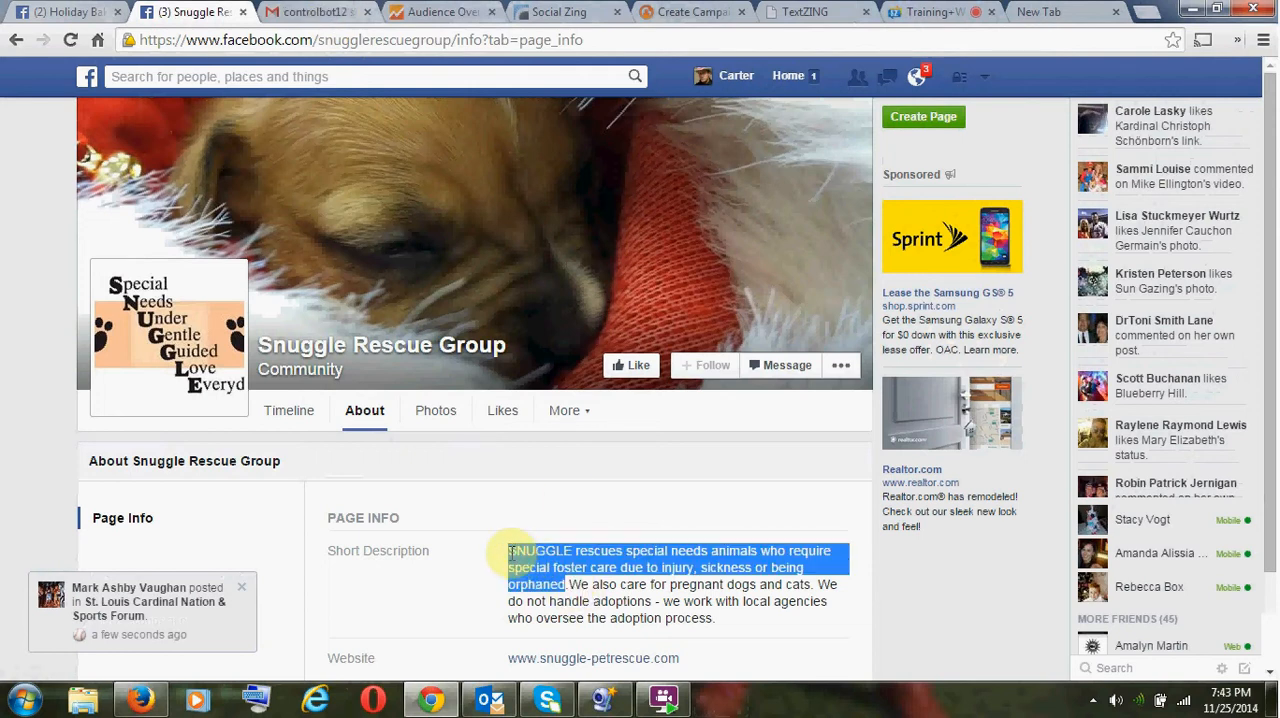
right_click(522, 558)
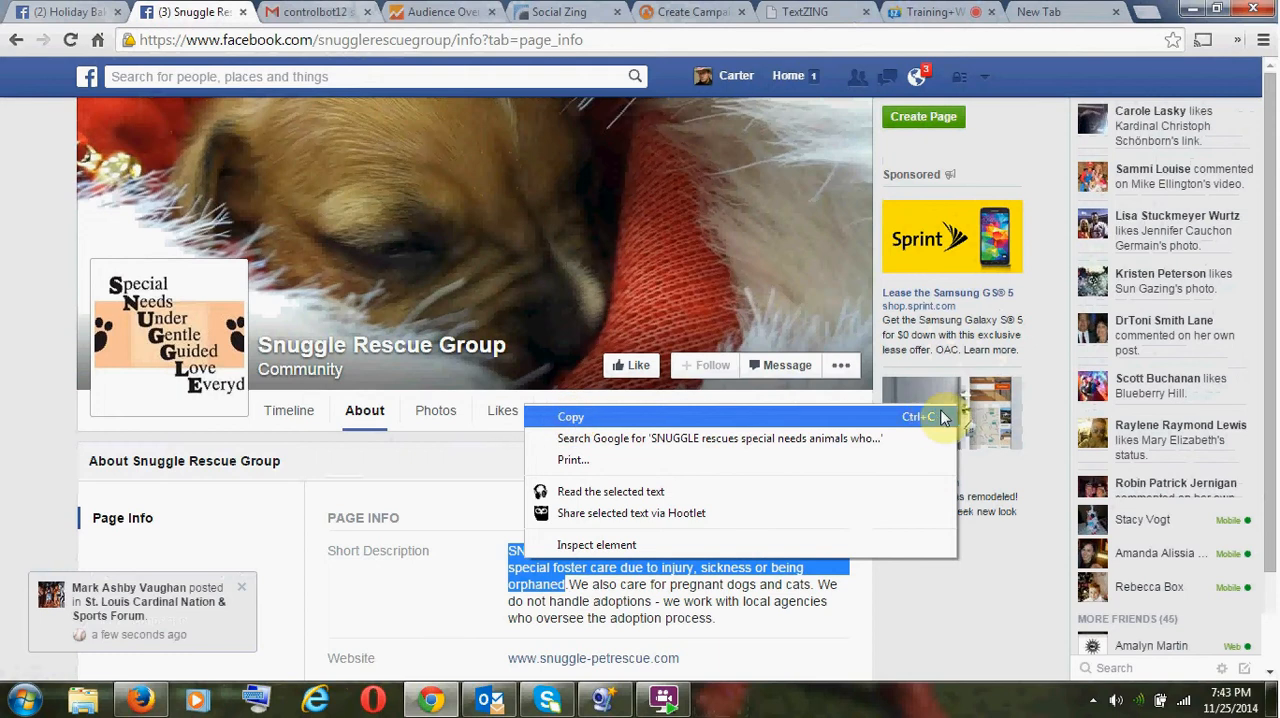
key("Escape")
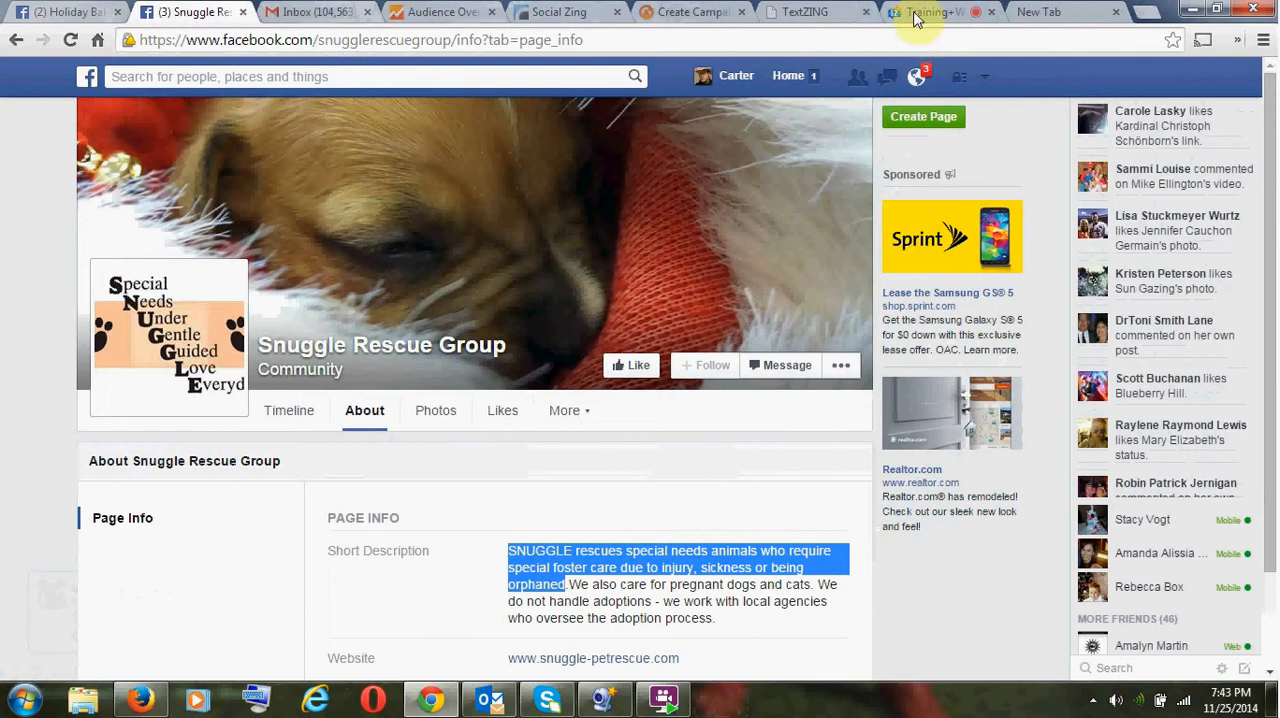
- Paste the copied rescue description after "SUPPORT SNUGGLE!" in the campaign's custom post and end it with an exclamation mark
left_click(660, 11)
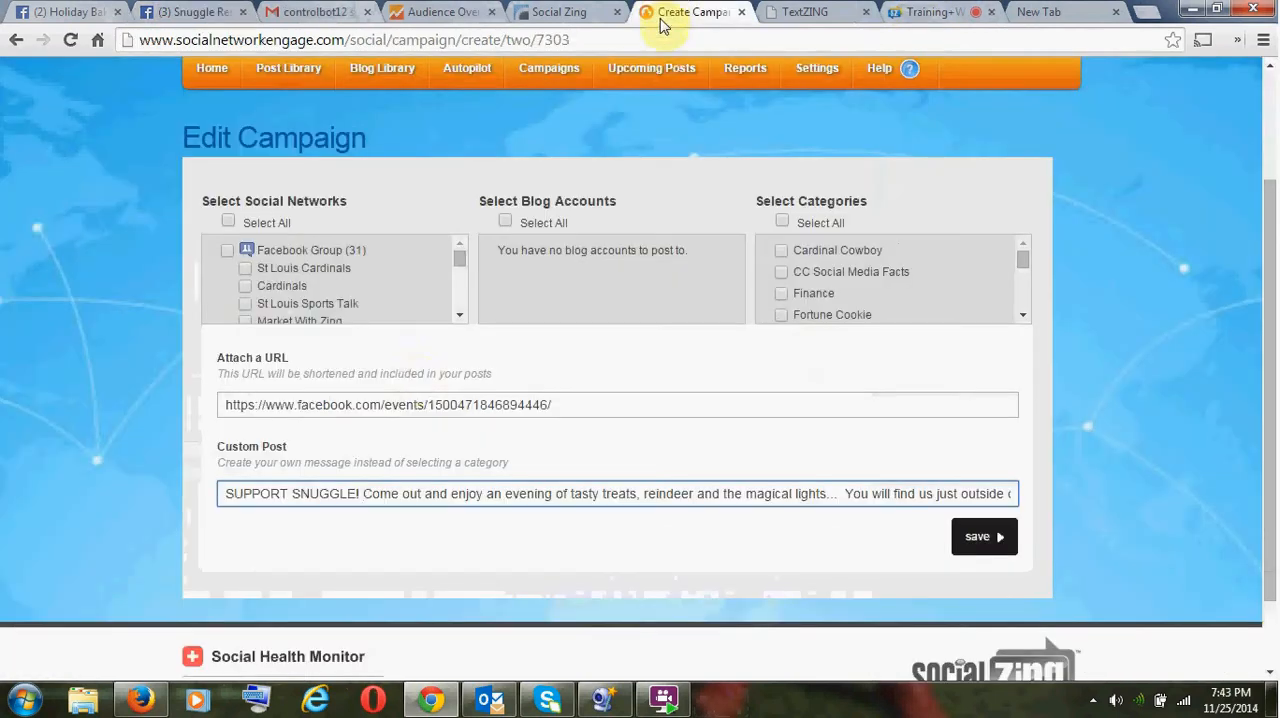
left_click(364, 494)
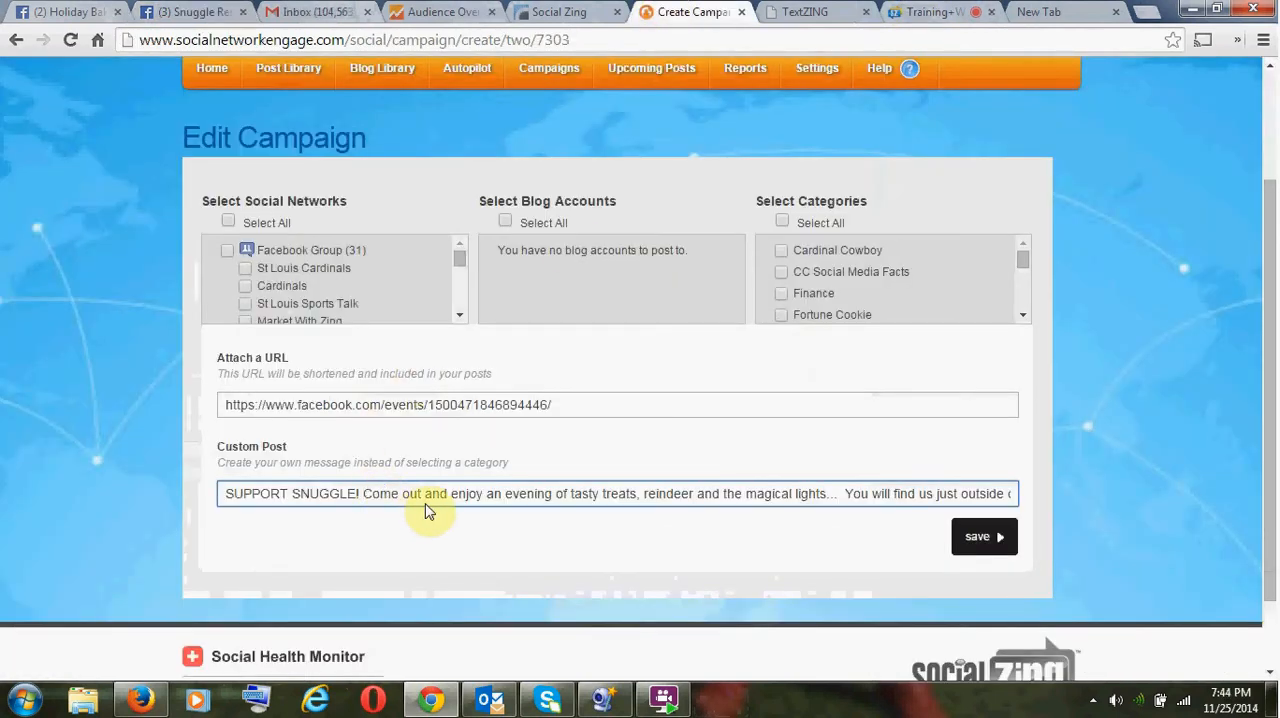
key("ctrl+v")
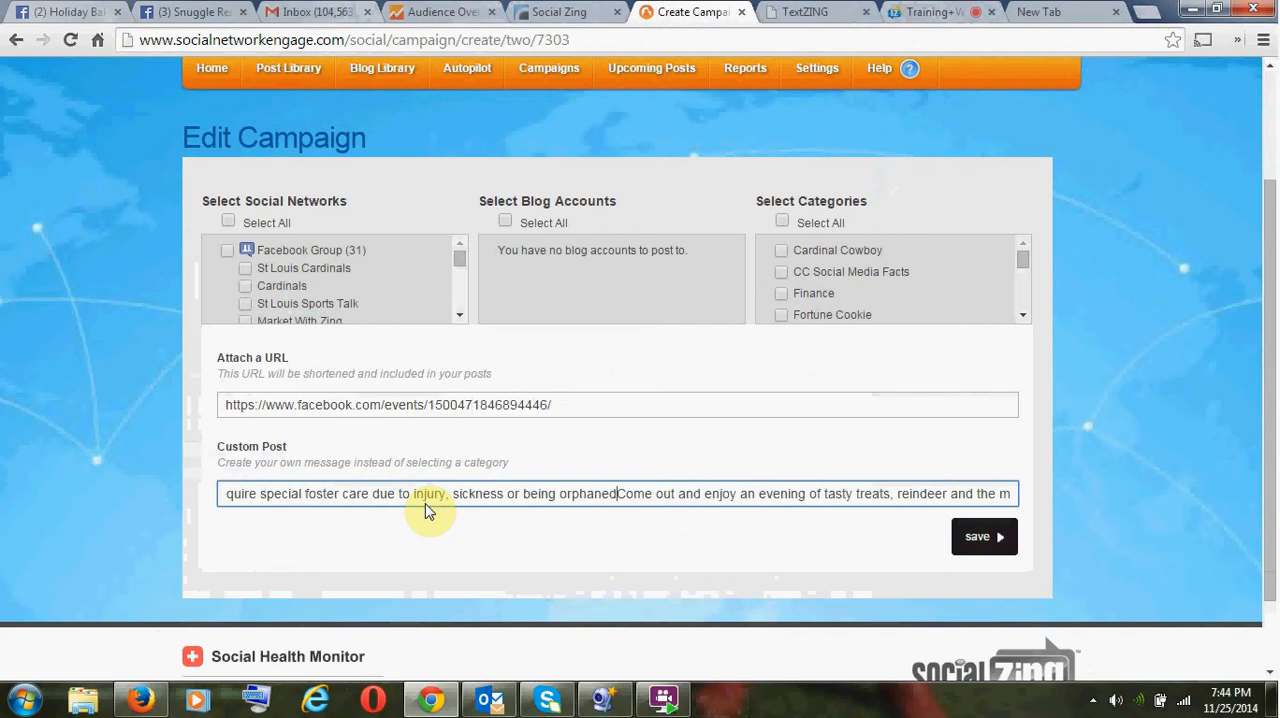
type("!")
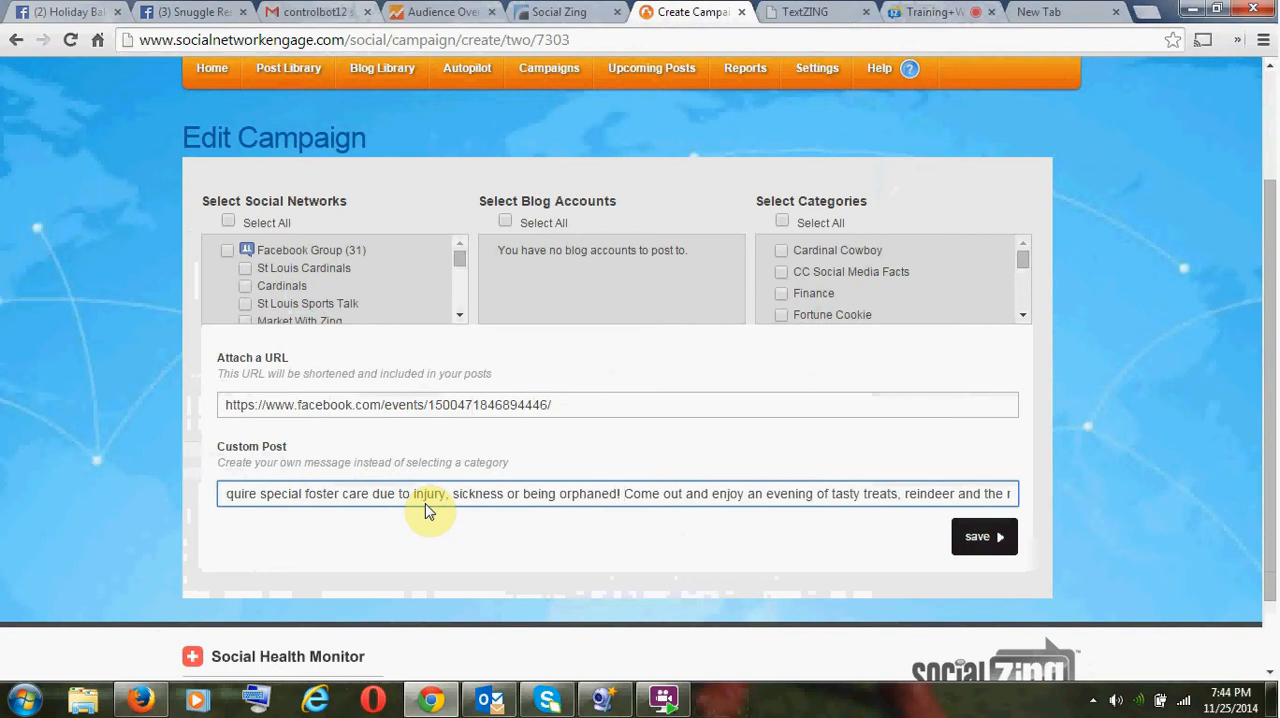
- Append "CLICK THE LINK TO THE EVENT!" to the end of the campaign's custom post
key("ctrl+Left")
key("ctrl+Left")
key("ctrl+Left")
key("ctrl+Left")
key("ctrl+Left")
key("ctrl+Left")
key("ctrl+Left")
key("ctrl+Left")
key("ctrl+Left")
key("ctrl+Left")
key("ctrl+Left")
key("ctrl+Left")
key("ctrl+Left")
key("ctrl+Left")
key("ctrl+Left")
key("ctrl+Left")
key("ctrl+Left")
key("ctrl+Left")
key("ctrl+Left")
key("ctrl+Right")
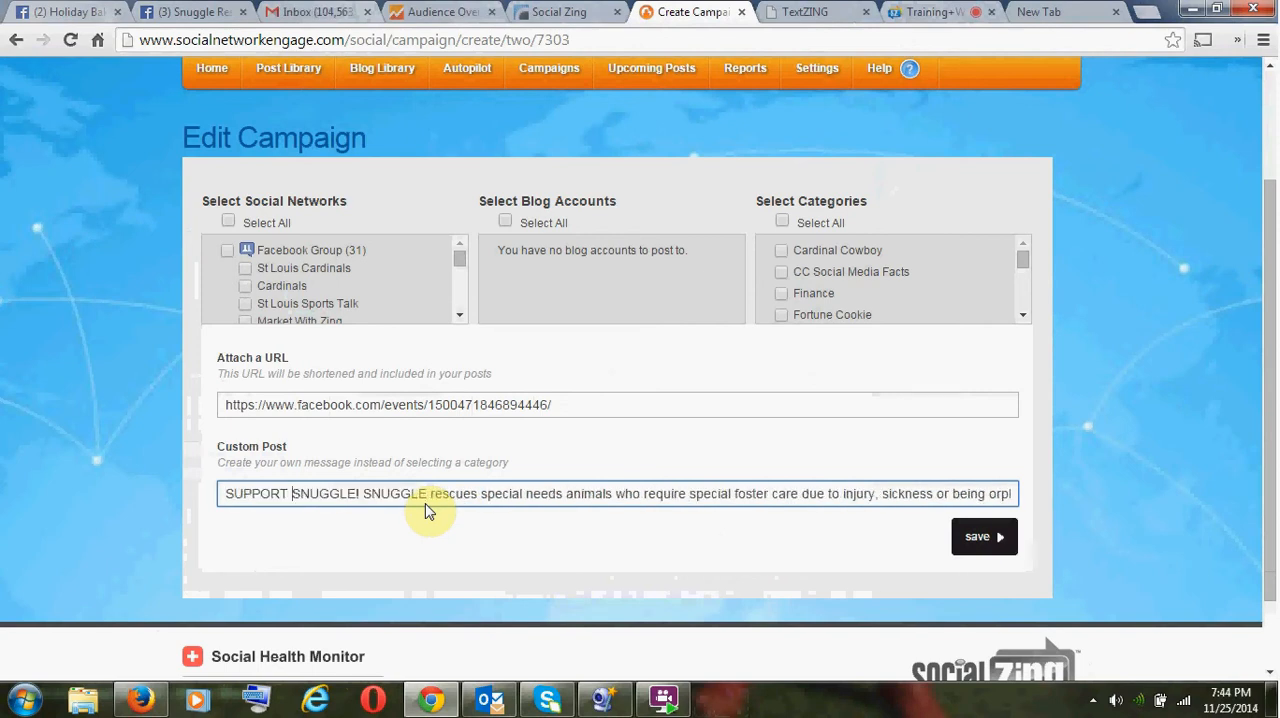
key("ctrl+Right")
key("ctrl+Right")
key("ctrl+Right")
key("ctrl+Right")
key("ctrl+Right")
key("ctrl+Right")
key("ctrl+Right")
key("ctrl+Right")
key("ctrl+Right")
key("ctrl+Right")
key("ctrl+Right")
key("ctrl+Right")
key("ctrl+Right")
key("ctrl+Right")
key("ctrl+Right")
key("ctrl+Right")
key("ctrl+Right")
key("ctrl+Right")
key("ctrl+Right")
key("ctrl+Right")
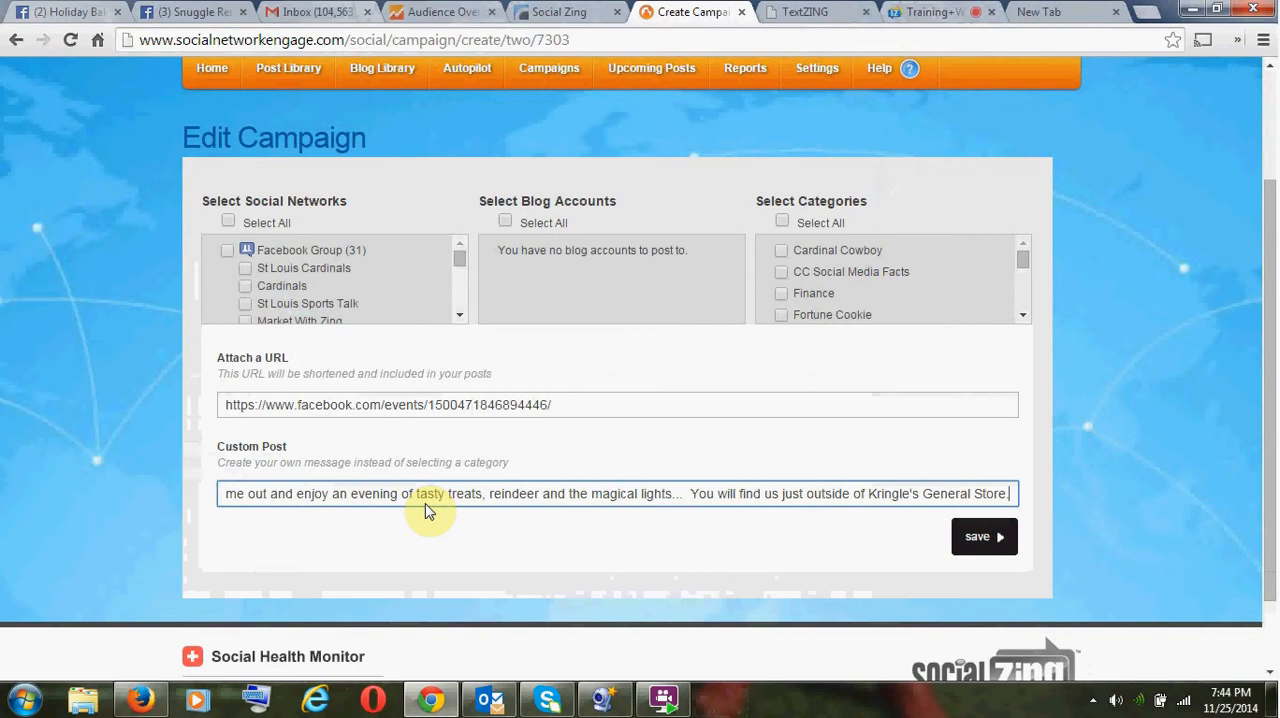
type("CLI")
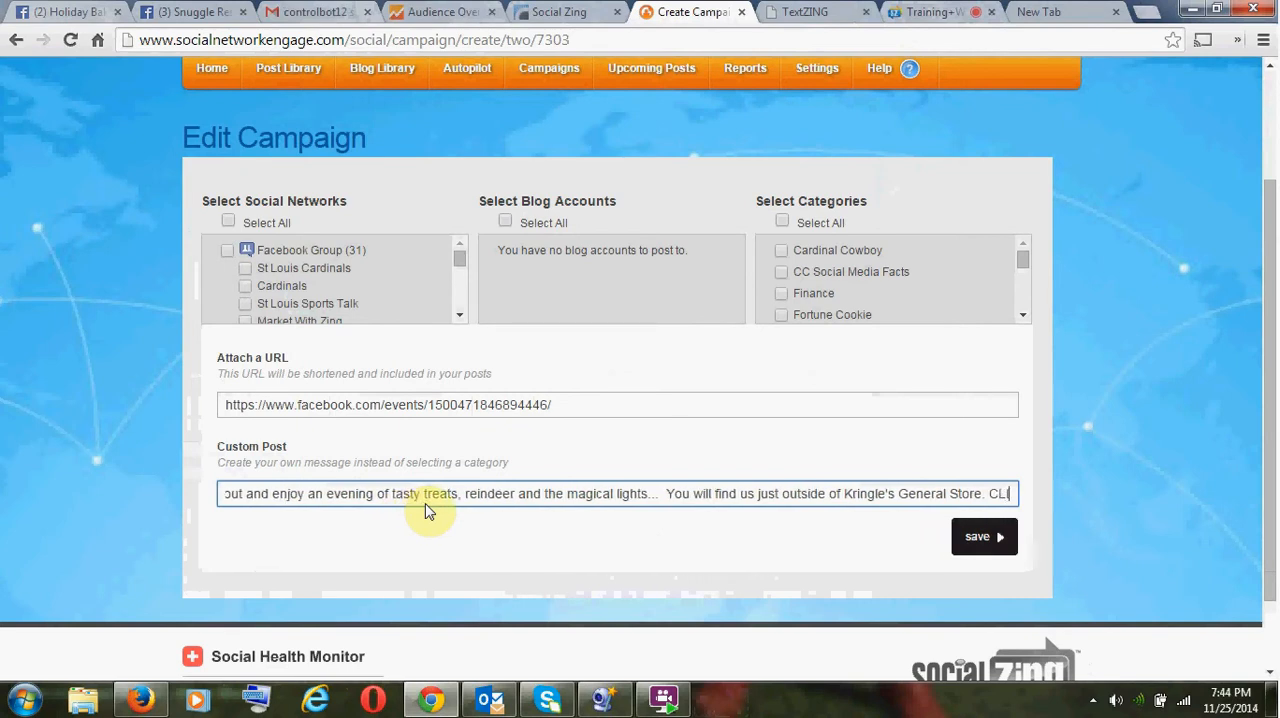
type("CK THE LINK")
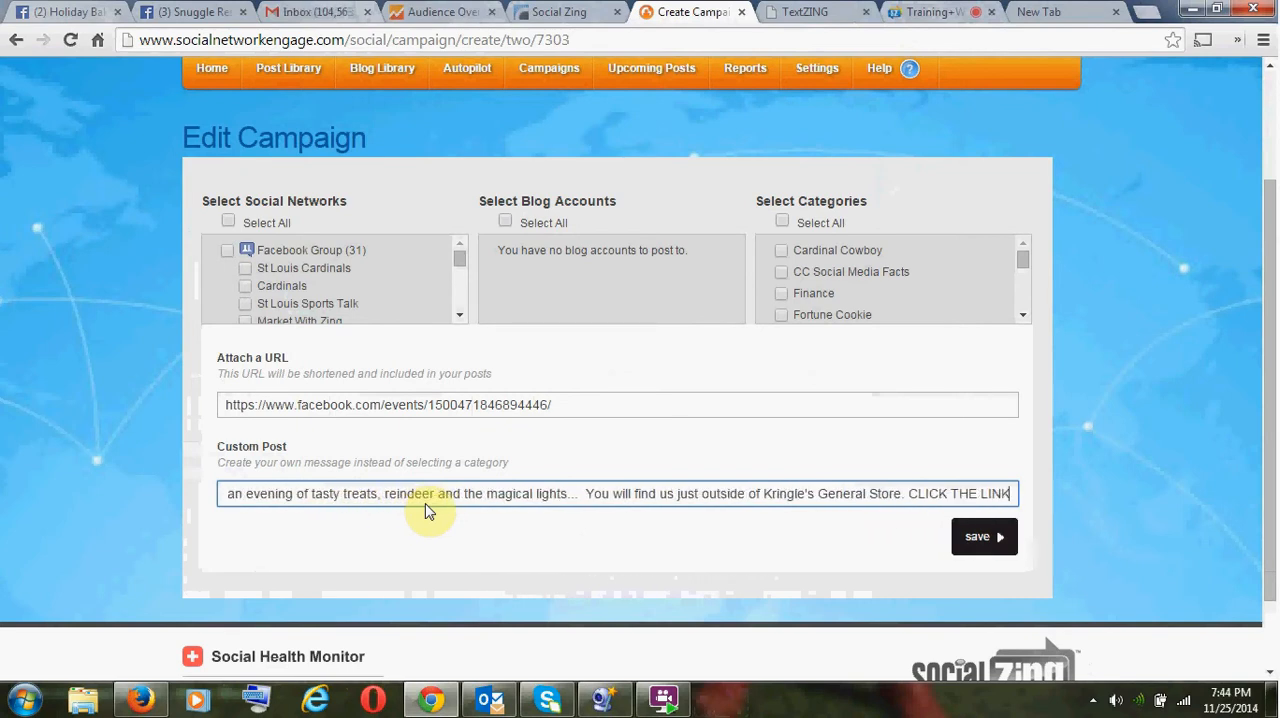
type(" TO THE EVENT!")
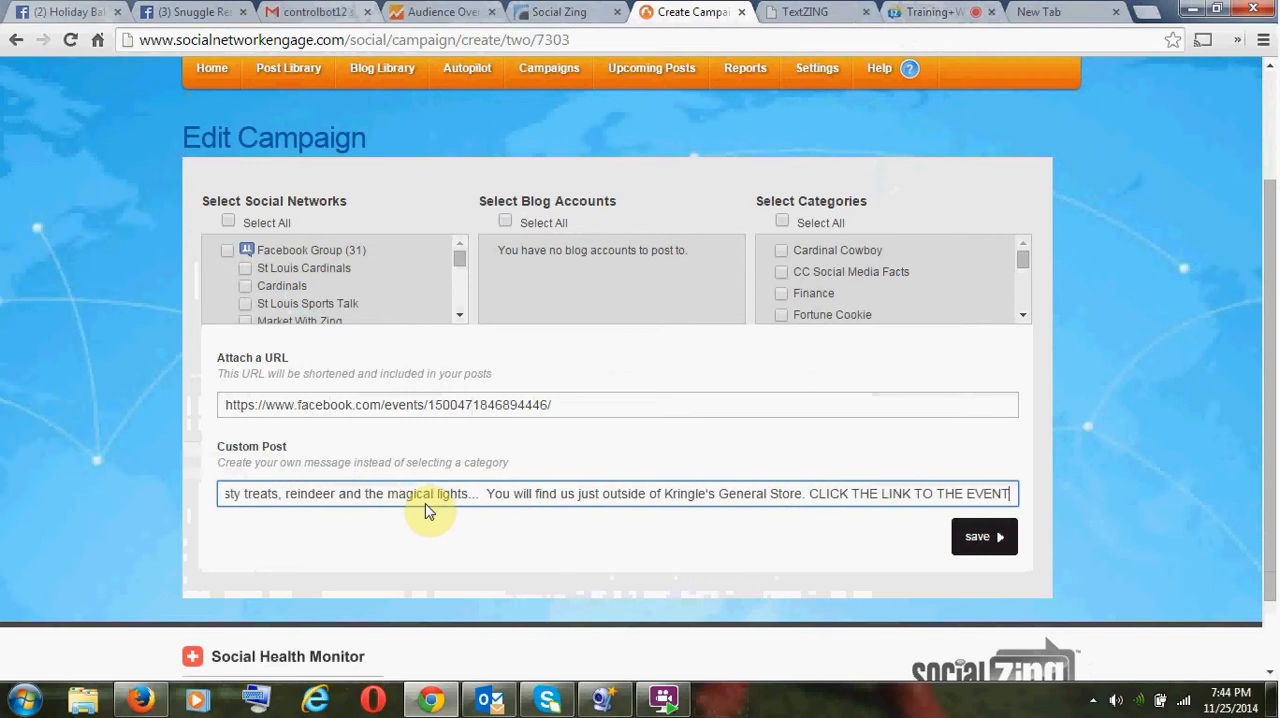
left_click(566, 402)
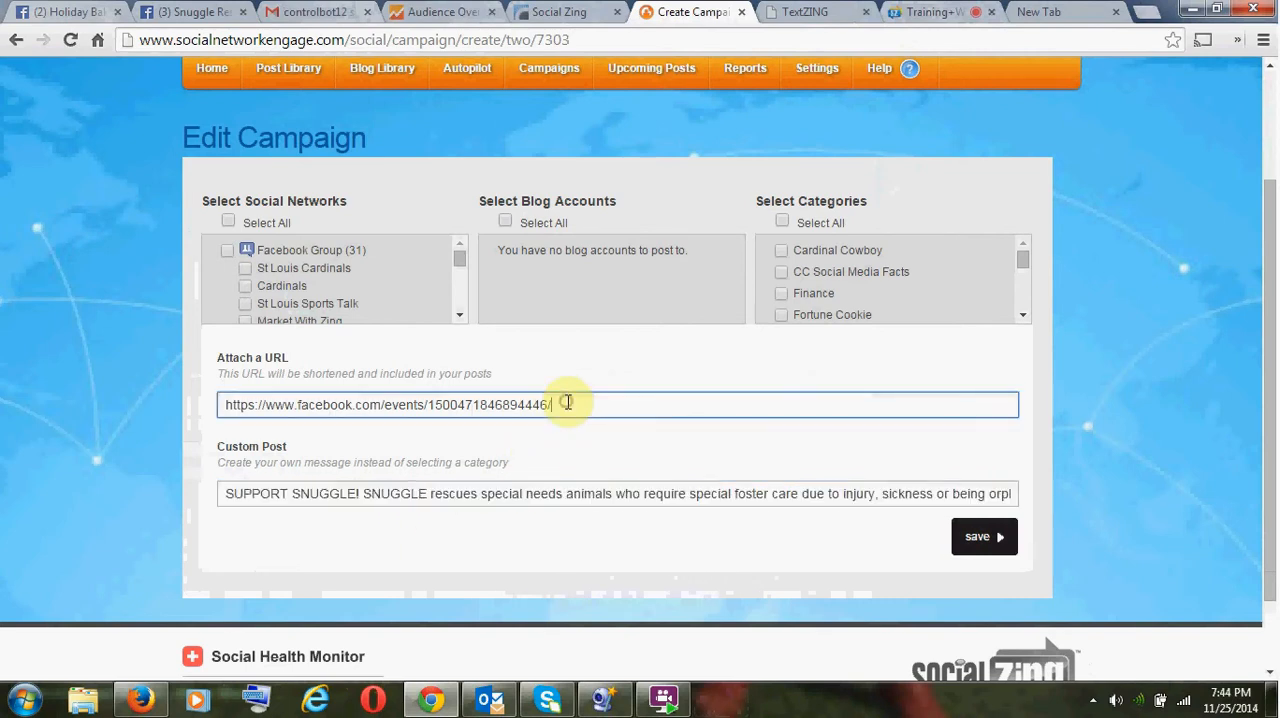
- Tick the Market With Zing and Cardinal Power Facebook groups in the campaign's social networks
left_click_drag(566, 402, 209, 377)
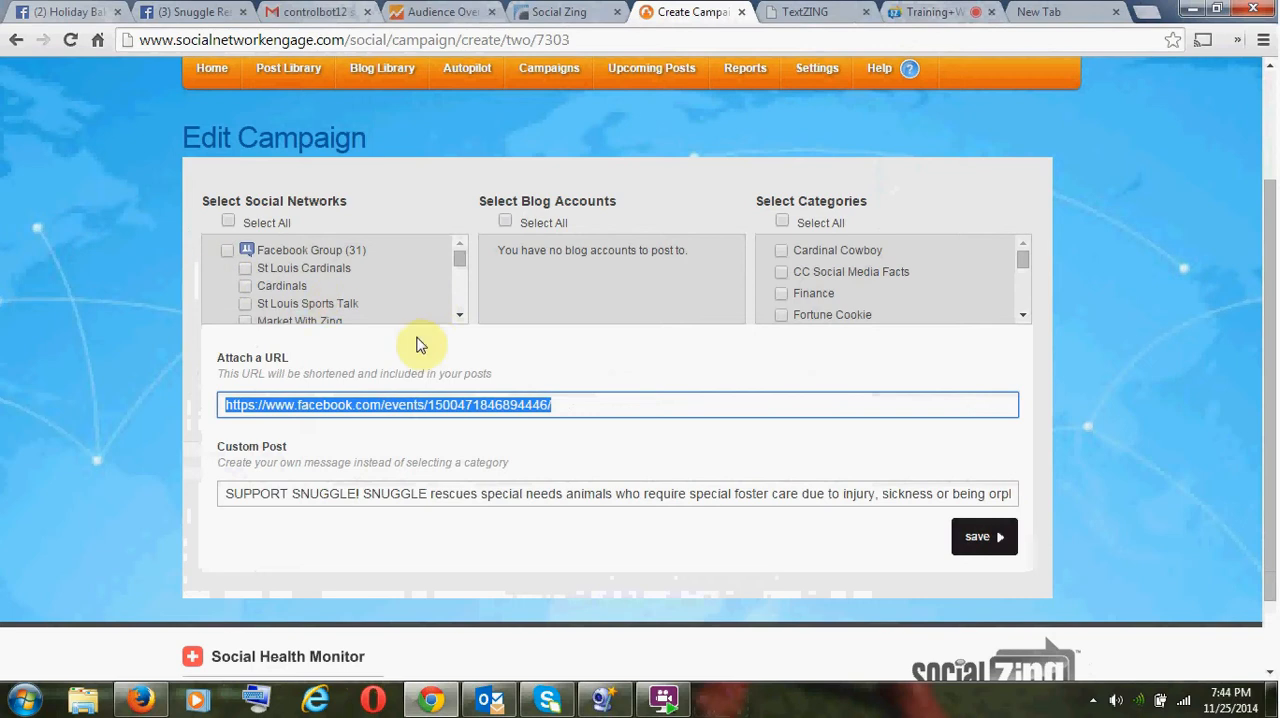
left_click(457, 317)
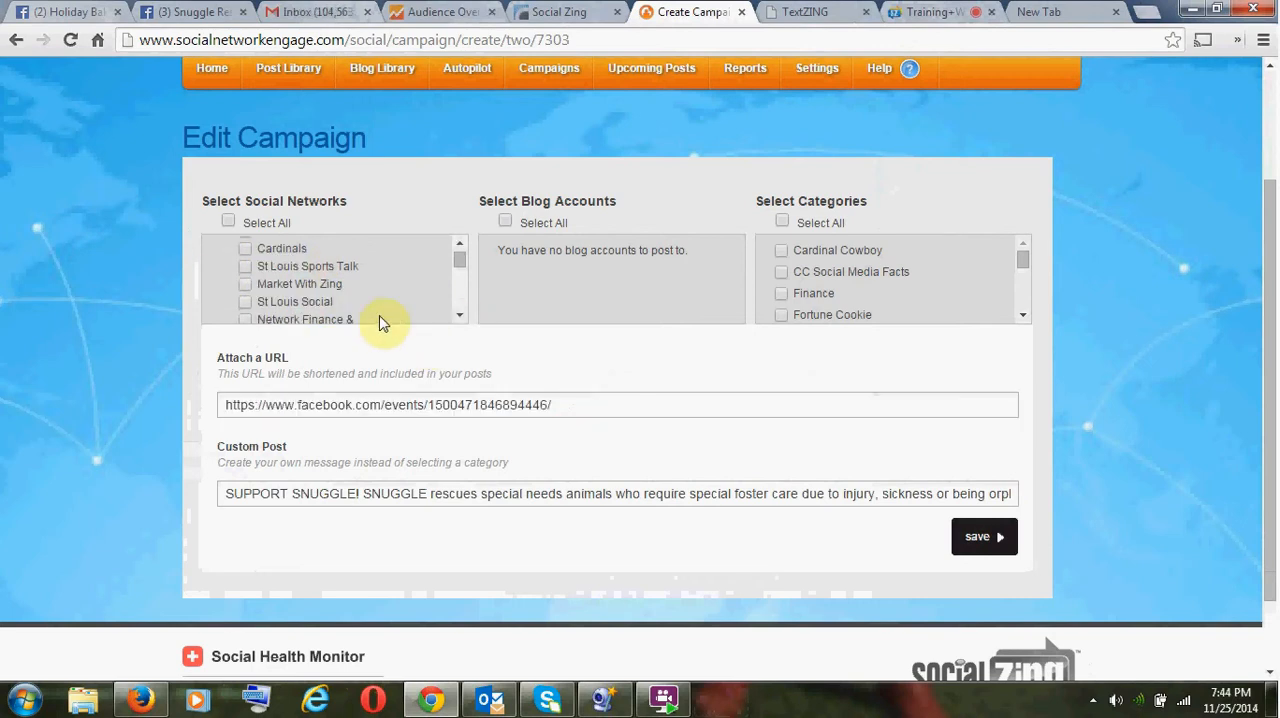
left_click(245, 284)
left_click(457, 317)
left_click(458, 318)
left_click(458, 318)
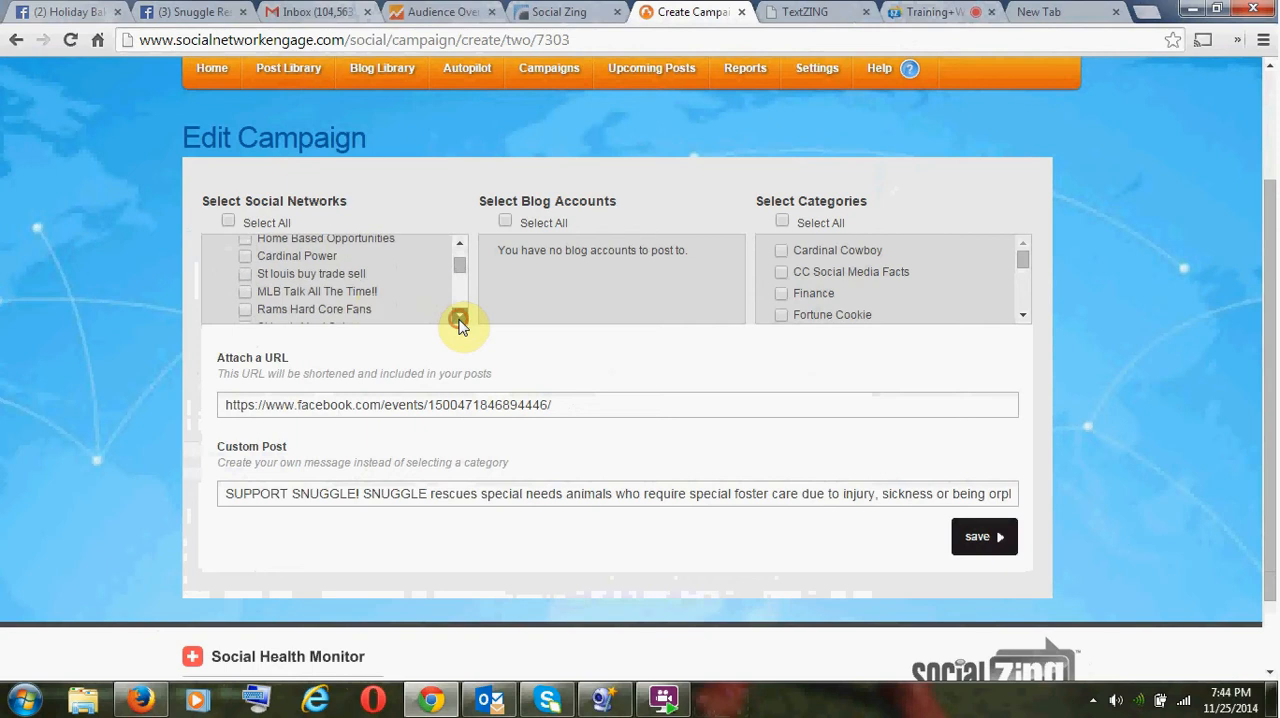
left_click(245, 257)
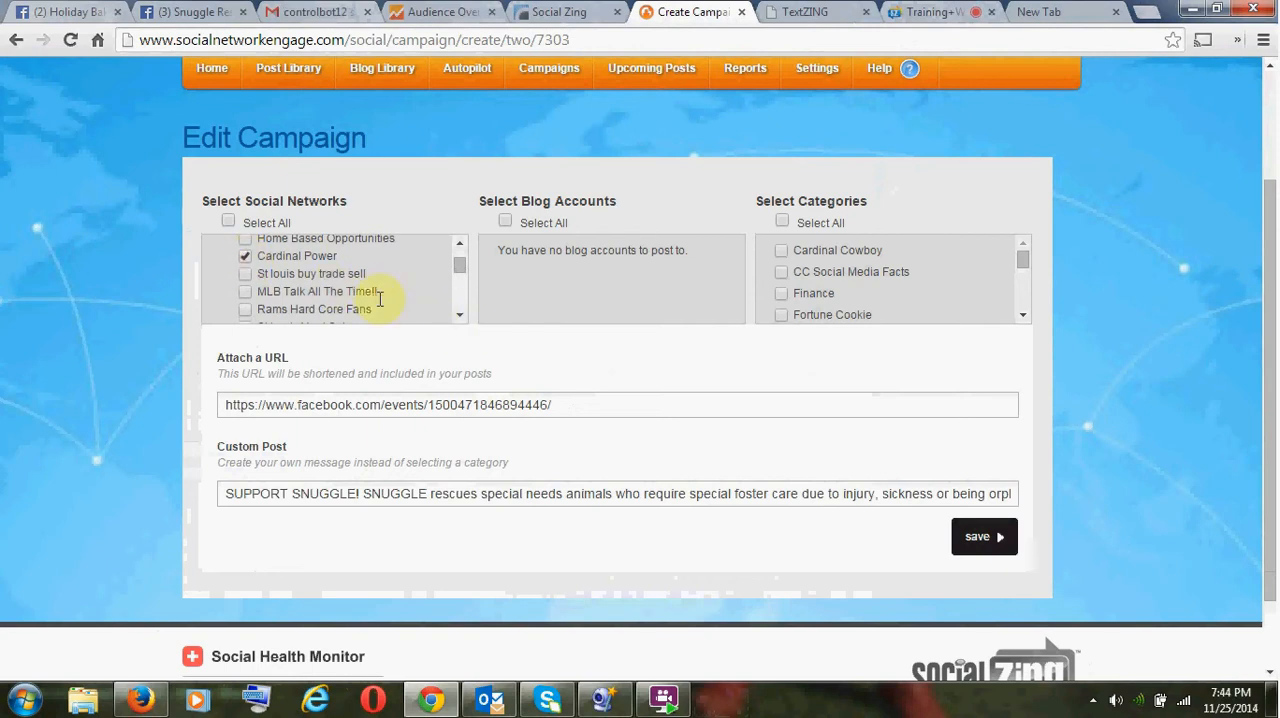
- Add STL Night Life and both Advertise your Business Freely 24/7 groups to the campaign's selected Facebook groups
left_click(458, 318)
left_click(458, 318)
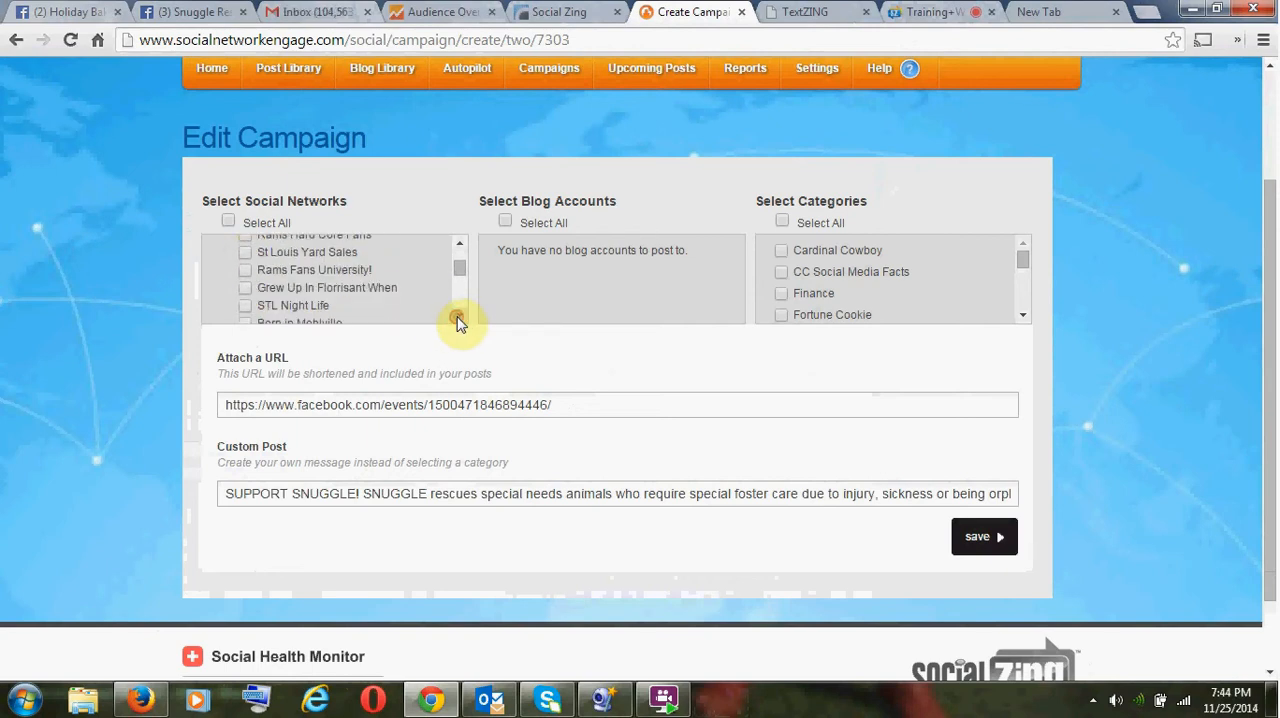
left_click(458, 318)
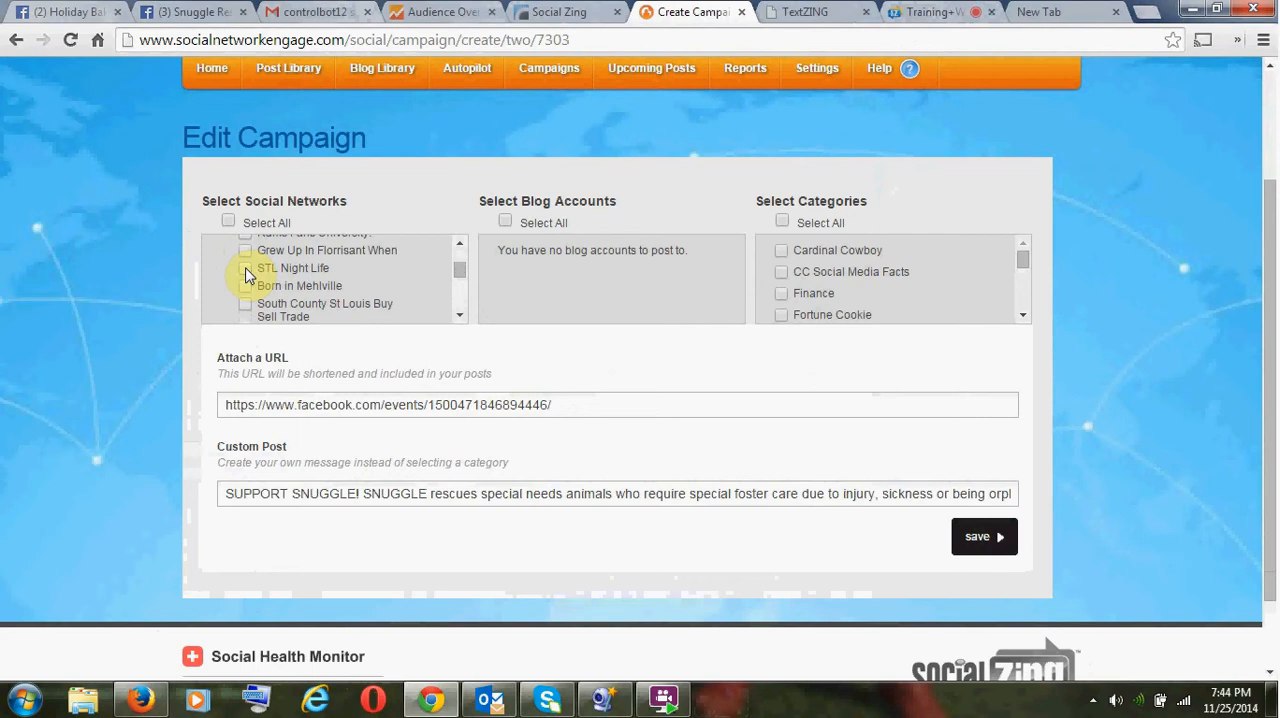
left_click(245, 269)
left_click(458, 316)
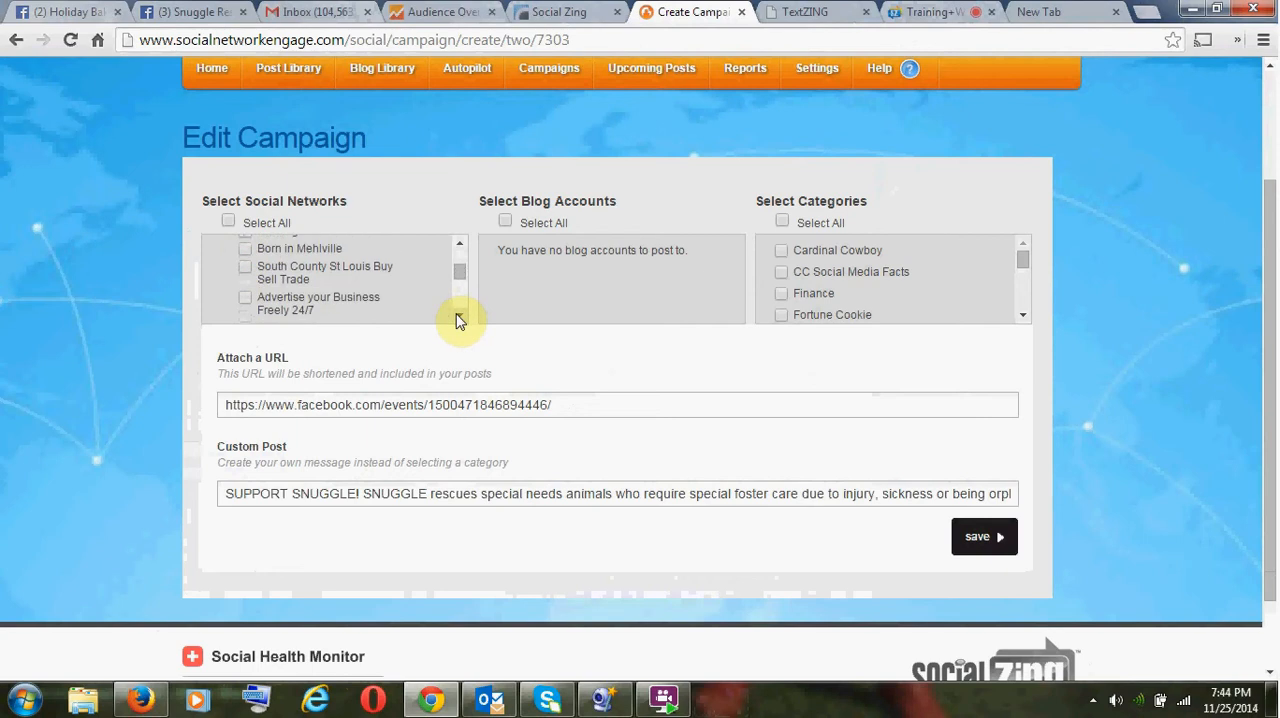
left_click(245, 298)
left_click(458, 316)
left_click(458, 316)
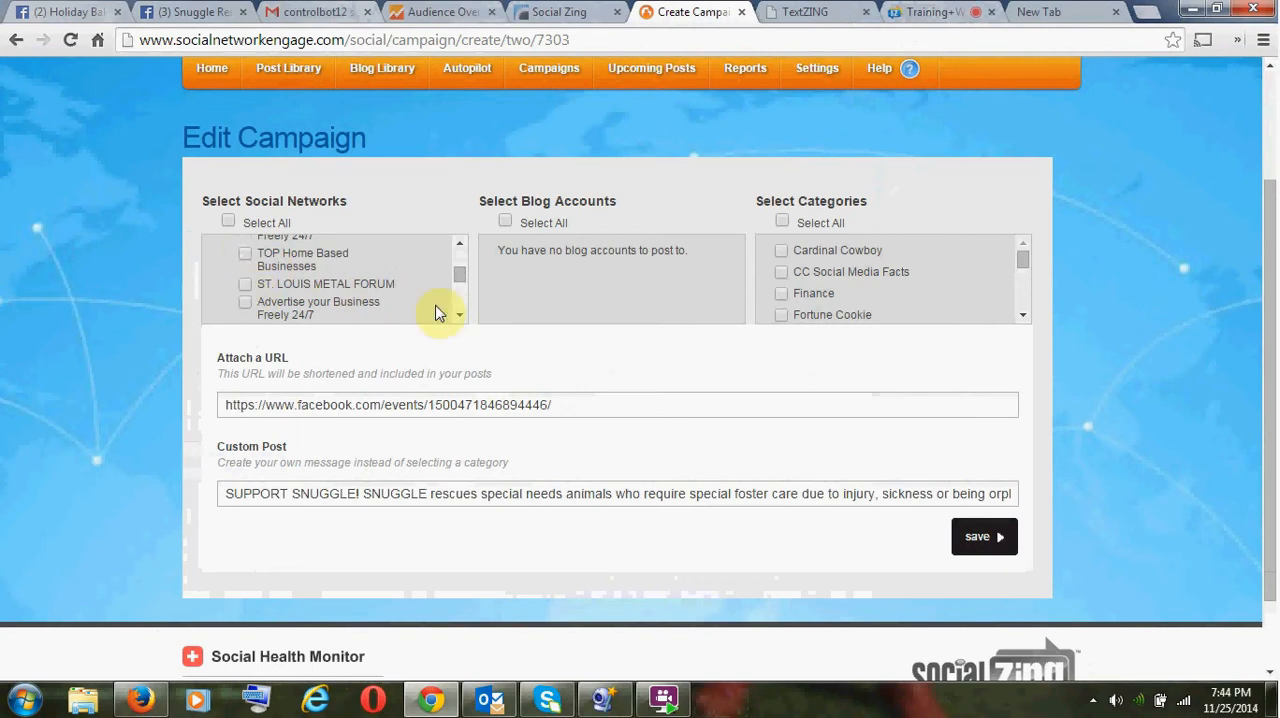
left_click(243, 303)
- Select all LinkedIn, Facebook and Twitter accounts as posting targets for the campaign
left_click(458, 316)
left_click(458, 316)
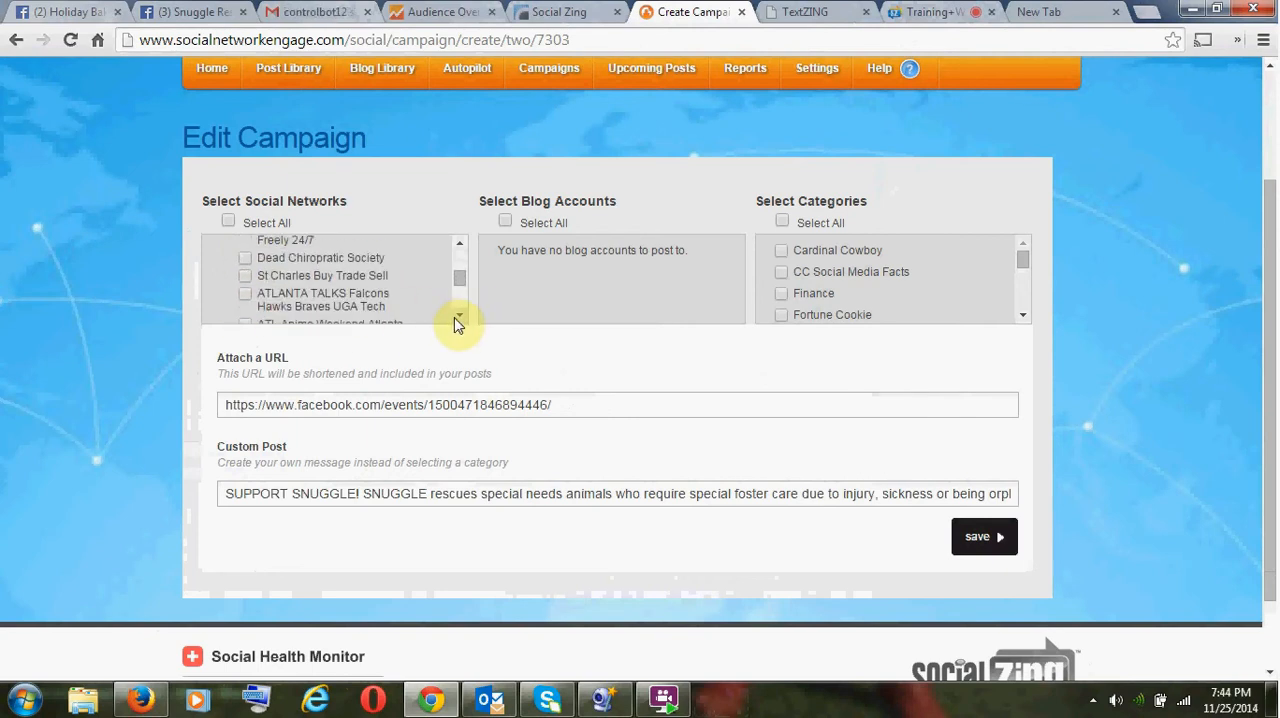
left_click(456, 317)
left_click(456, 317)
left_click(456, 318)
left_click(456, 318)
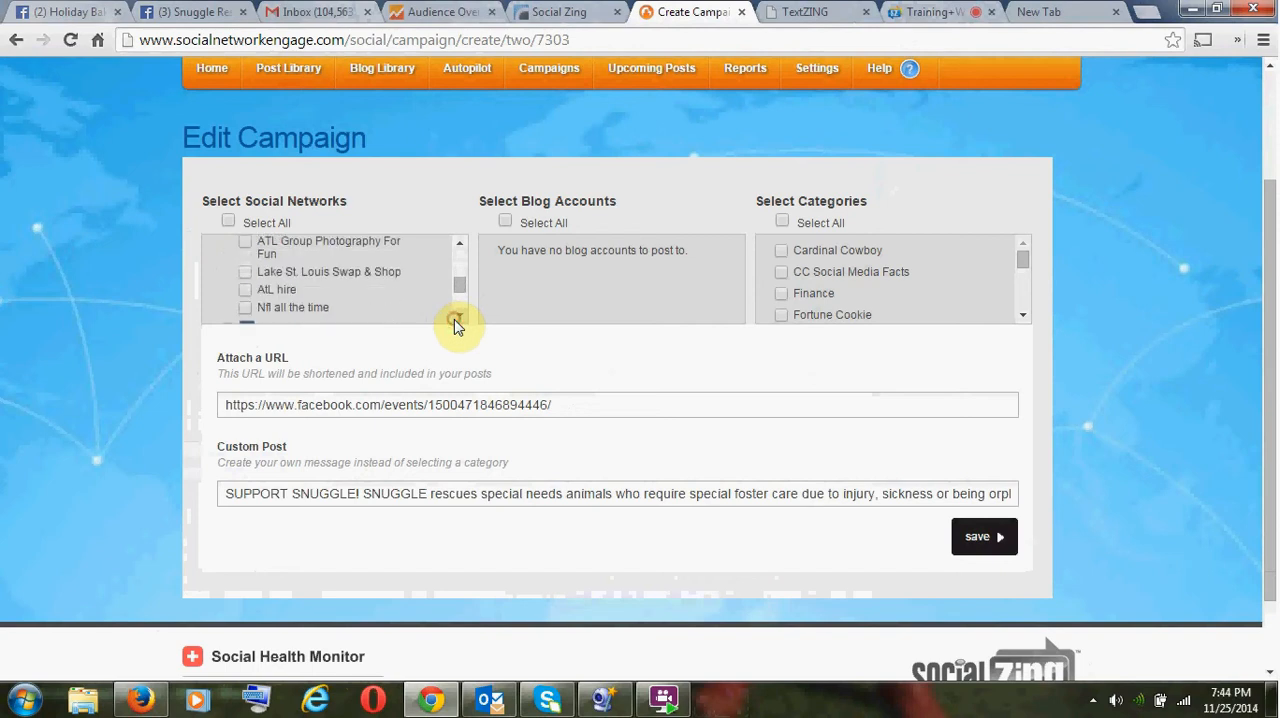
left_click(457, 317)
left_click(457, 317)
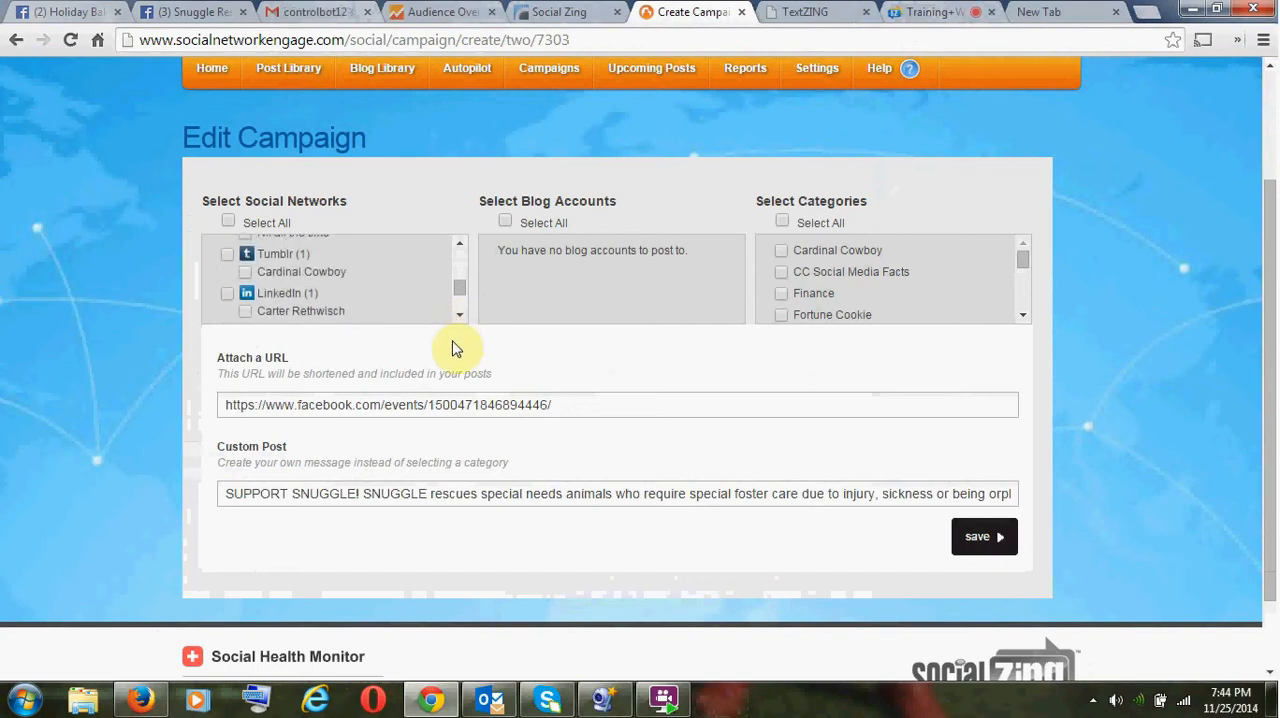
left_click(227, 294)
scroll(337, 300, "down", 2)
left_click(233, 258)
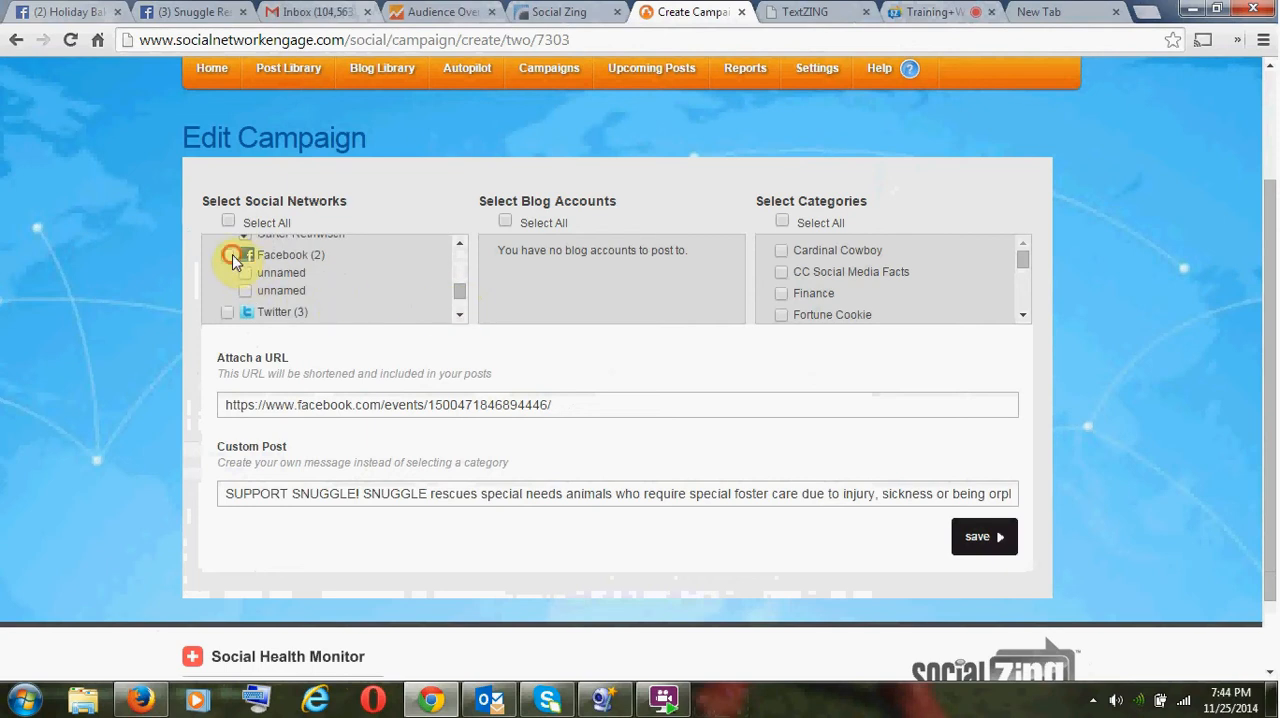
left_click(227, 312)
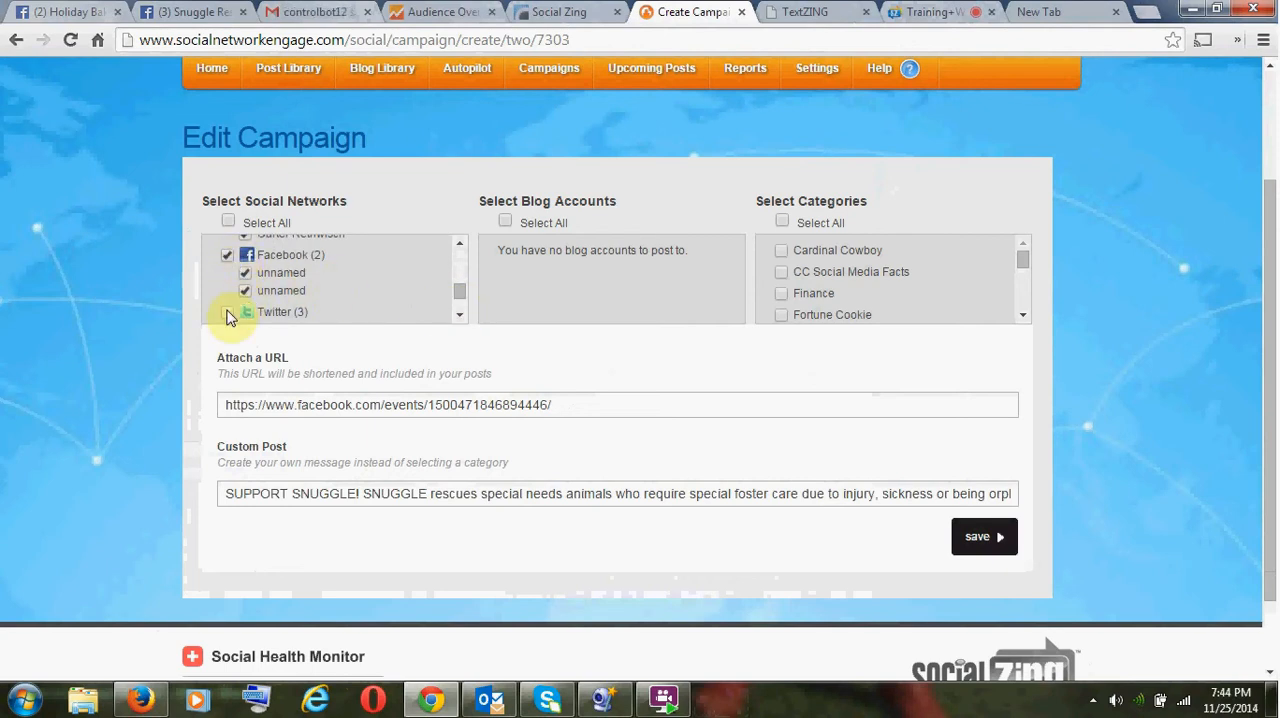
- Select the whole Facebook Page category as a posting target for the campaign
left_click(458, 318)
left_click(459, 318)
left_click(460, 319)
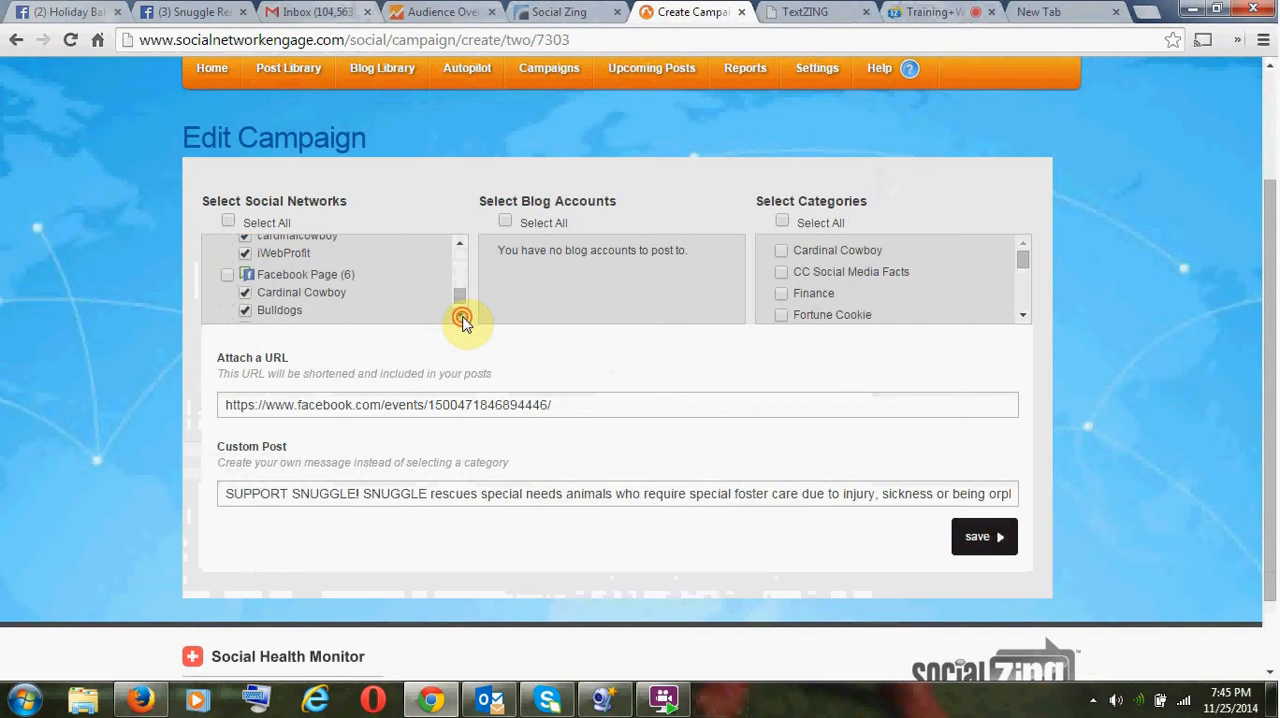
left_click(462, 318)
left_click(228, 242)
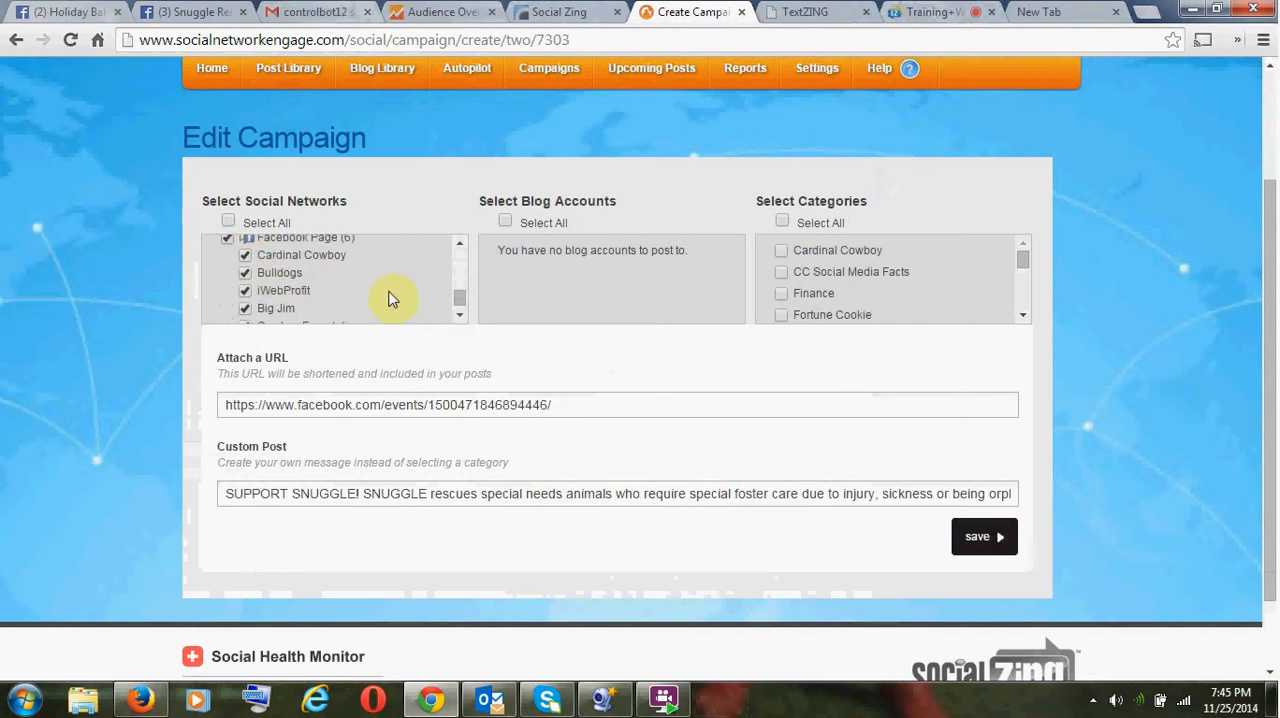
- Untick the St Louis Cardinals, Cardinals and Network Finance & Technology Facebook groups
left_click_drag(460, 302, 457, 251)
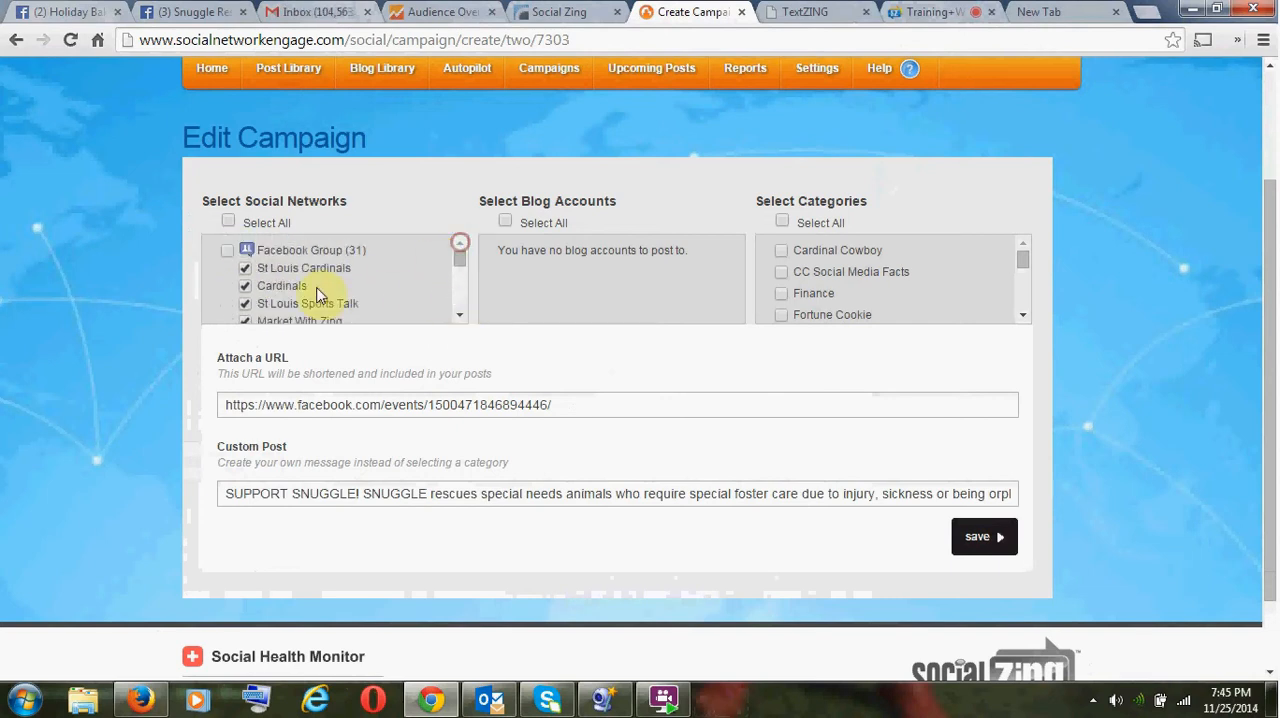
left_click(247, 270)
left_click(245, 286)
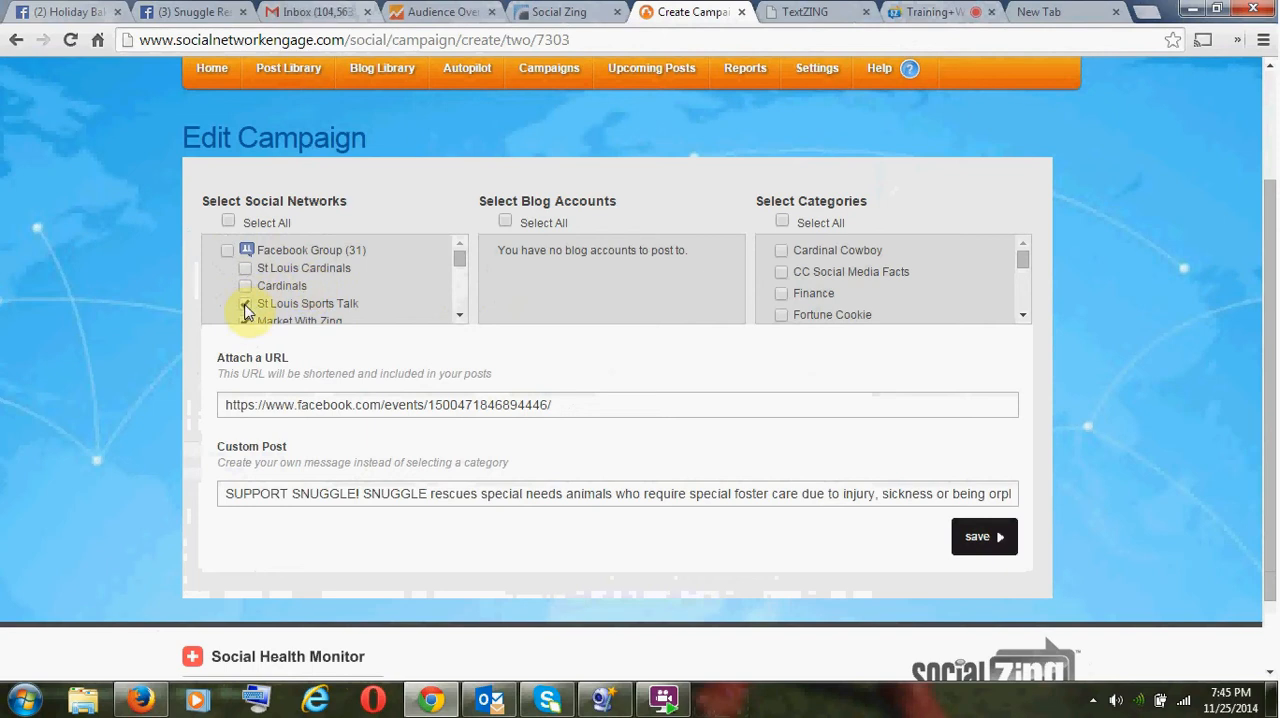
scroll(245, 305, "down", 3)
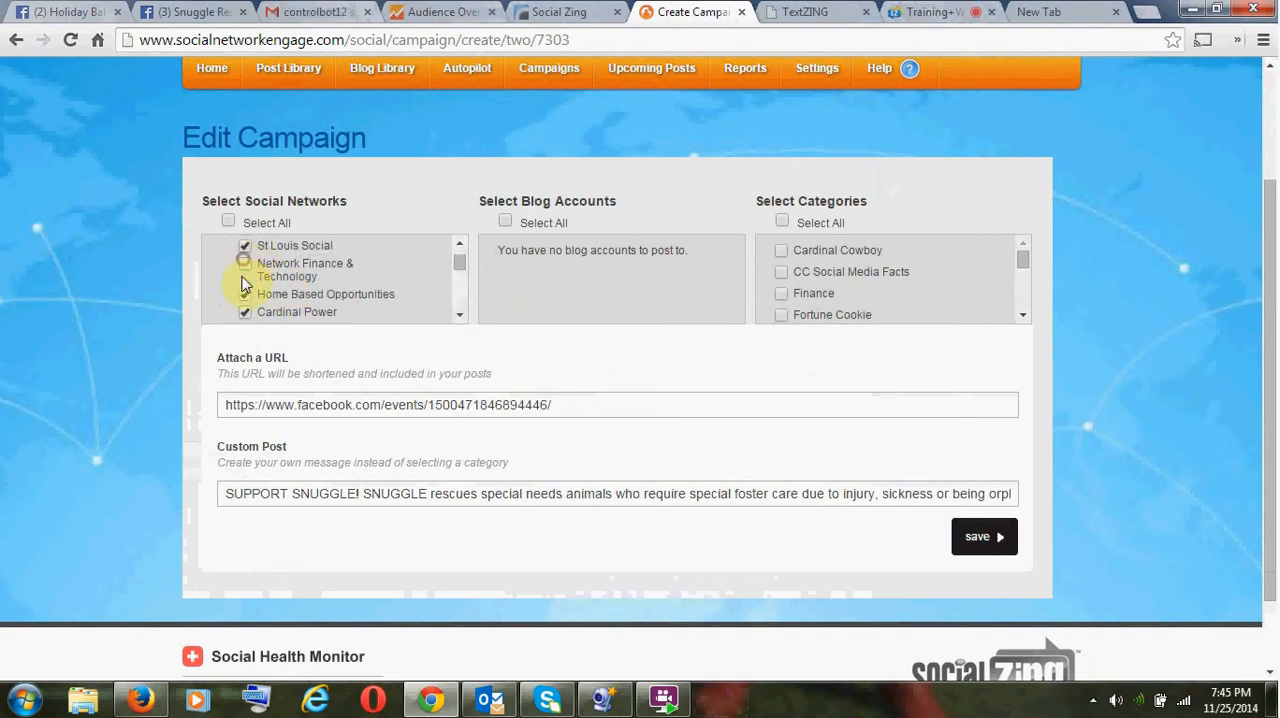
- Untick the MLB Talk, both Rams, St Louis Yard Sales, STL Night Life and South County St Louis Buy Sell Trade groups
scroll(270, 300, "down", 3)
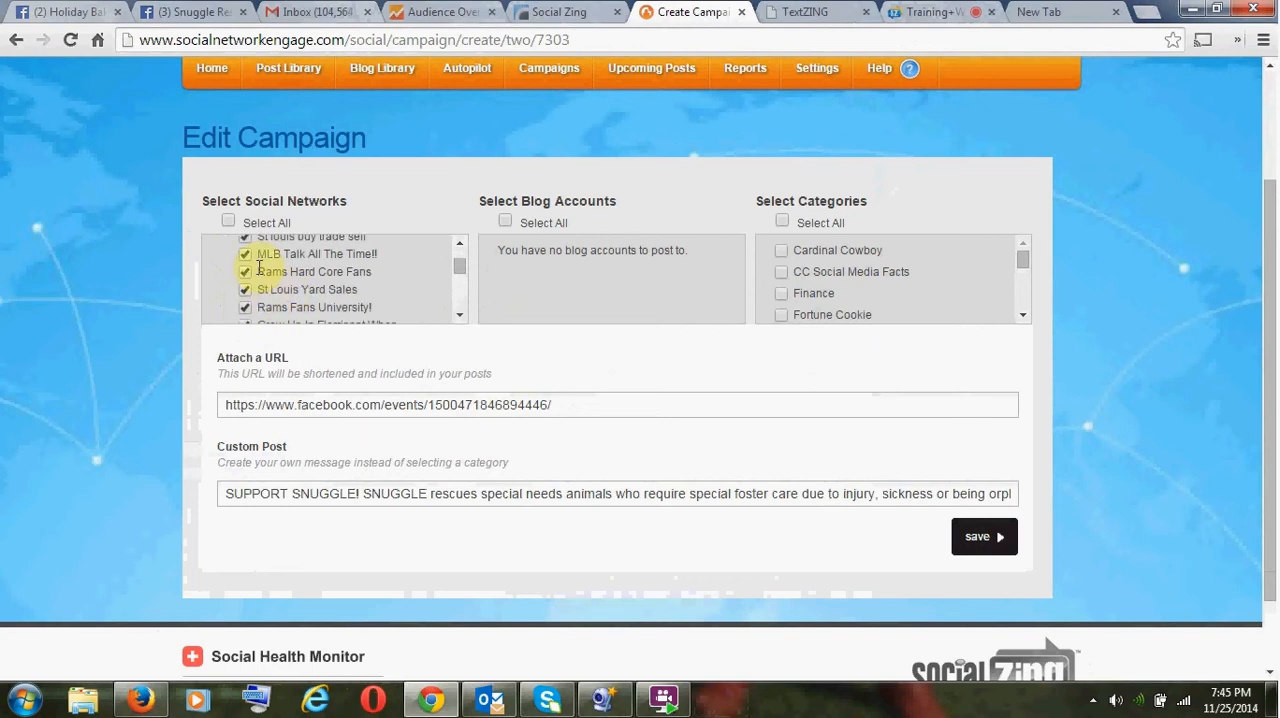
left_click(245, 256)
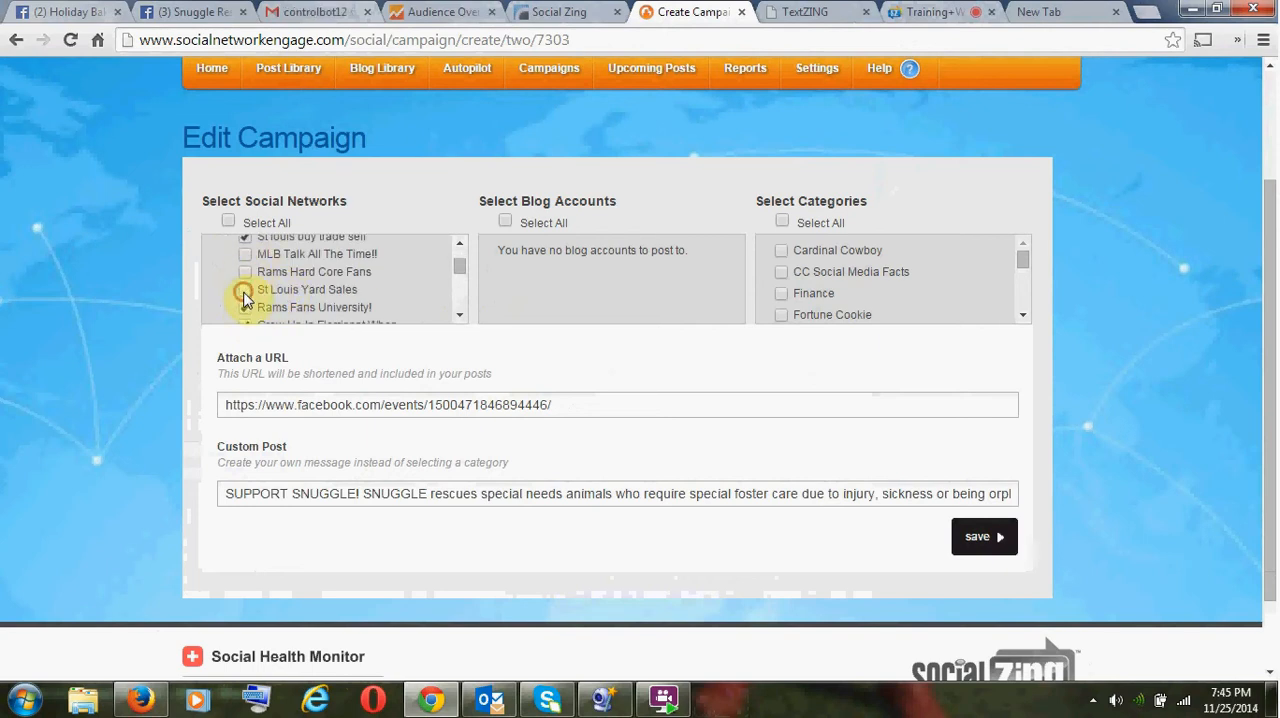
scroll(271, 286, "down", 2)
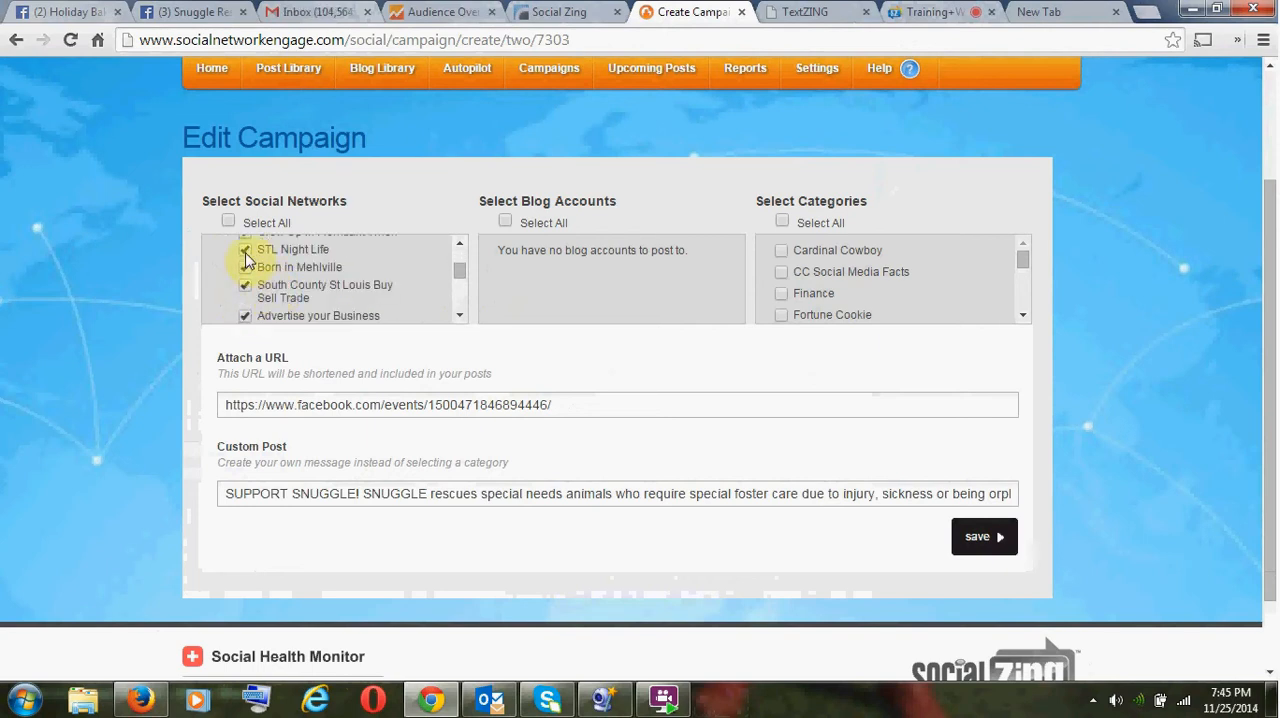
scroll(249, 249, "up", 2)
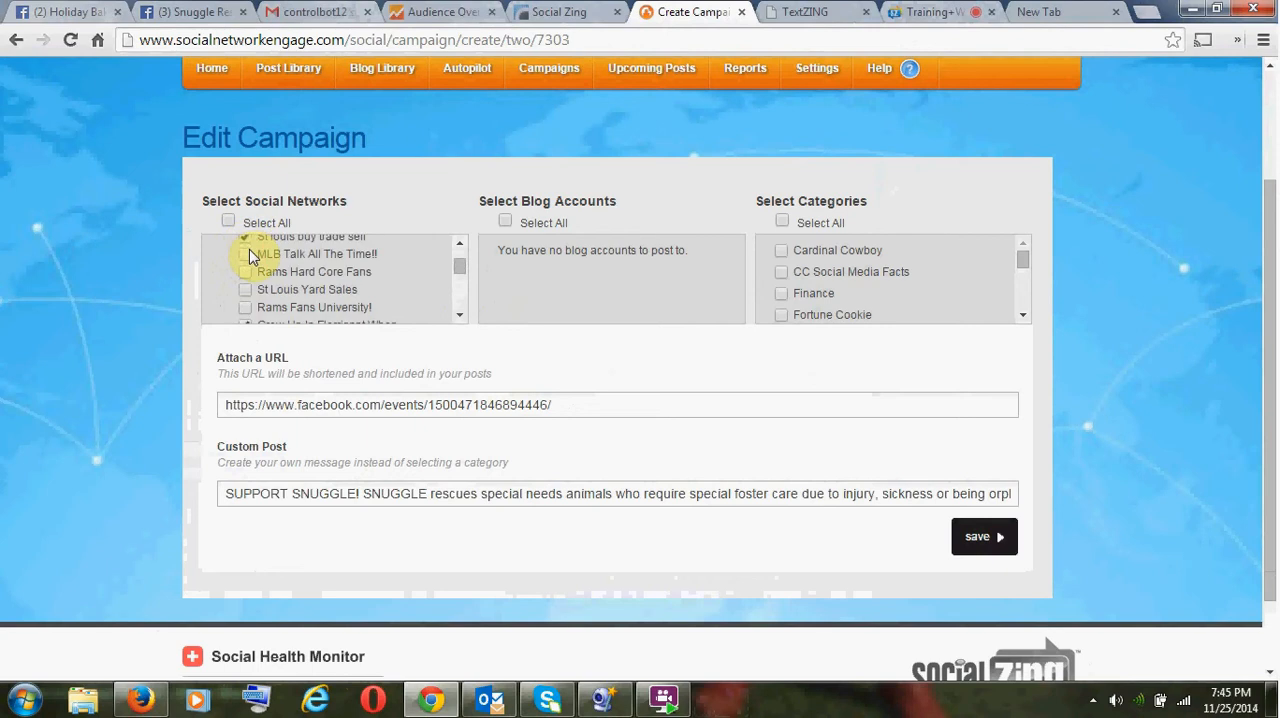
scroll(251, 254, "down", 2)
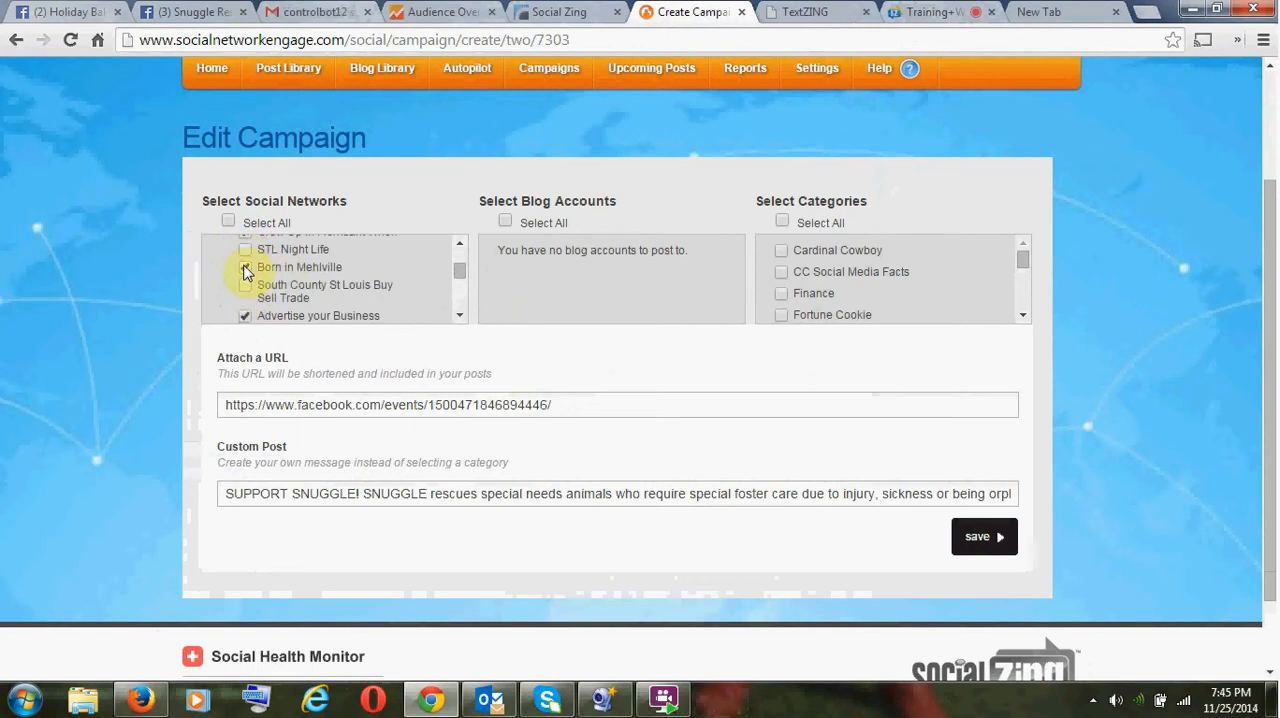
- Untick the Dead Chiropratic Society, St Charles Buy Trade Sell, ATLANTA TALKS and ATL Anime Weekend Atlanta groups
scroll(285, 266, "down", 2)
scroll(292, 268, "down", 2)
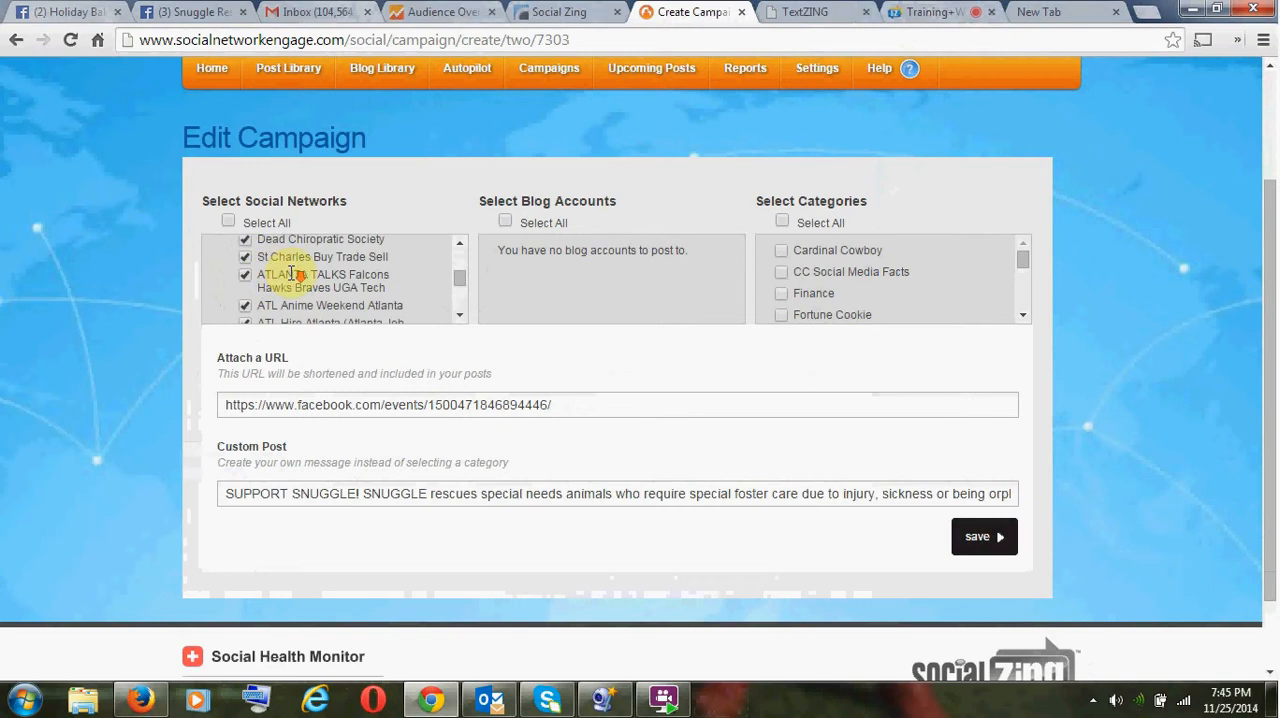
left_click(246, 243)
left_click(246, 258)
left_click(246, 276)
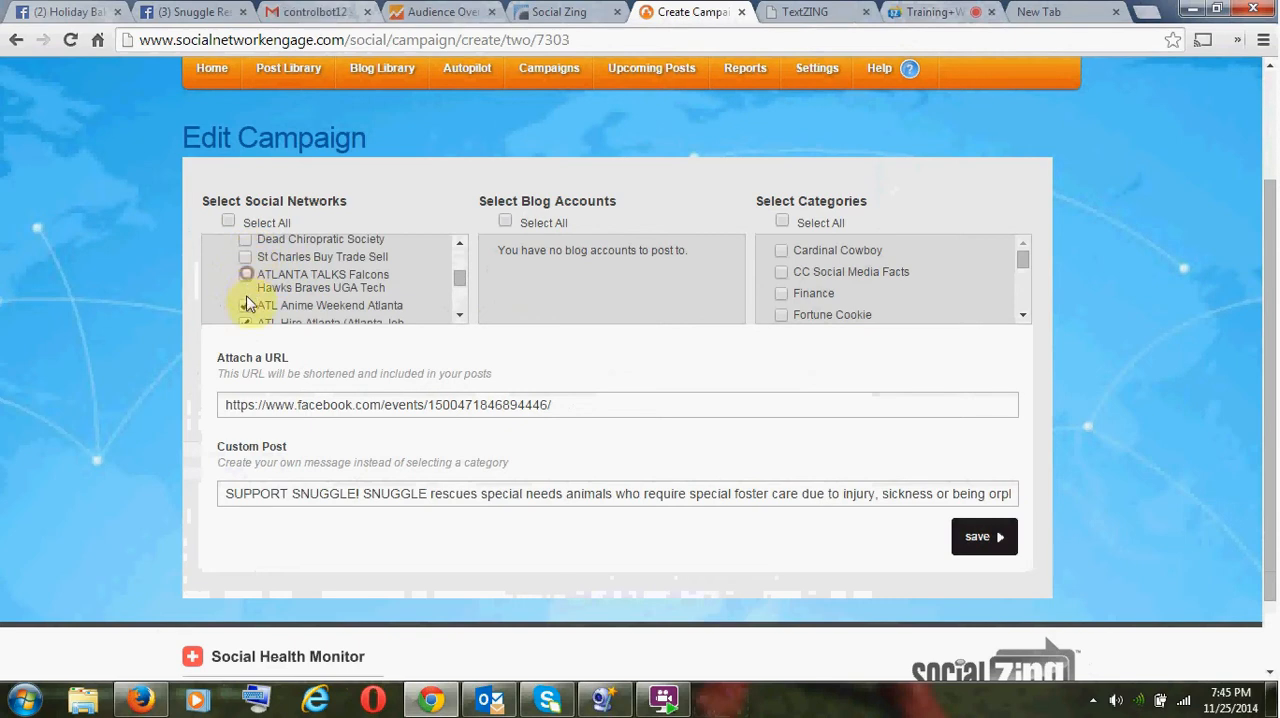
left_click(248, 306)
- Untick the Atlantas Hot BOX, ATL Group Photography For Fun, Lake St. Louis Swap & Shop, AtL hire and Nfl all the time groups
scroll(279, 293, "down", 1)
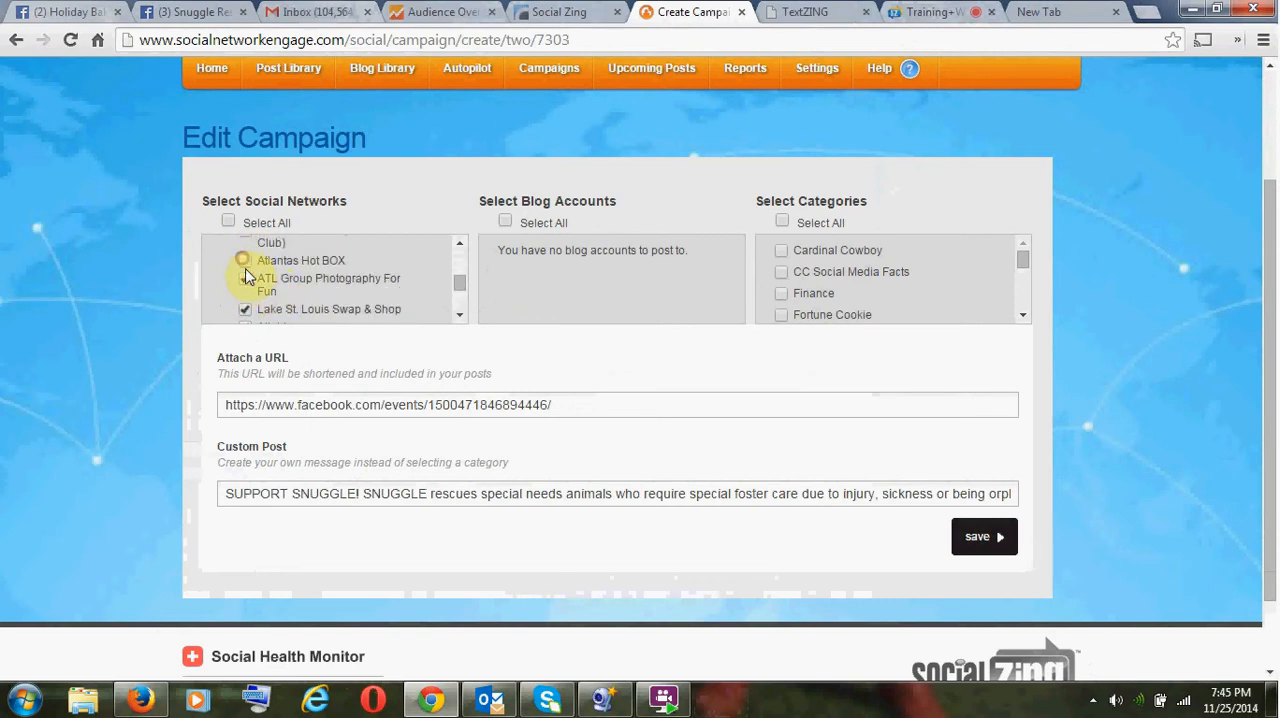
left_click(246, 279)
left_click(244, 308)
scroll(286, 294, "down", 1)
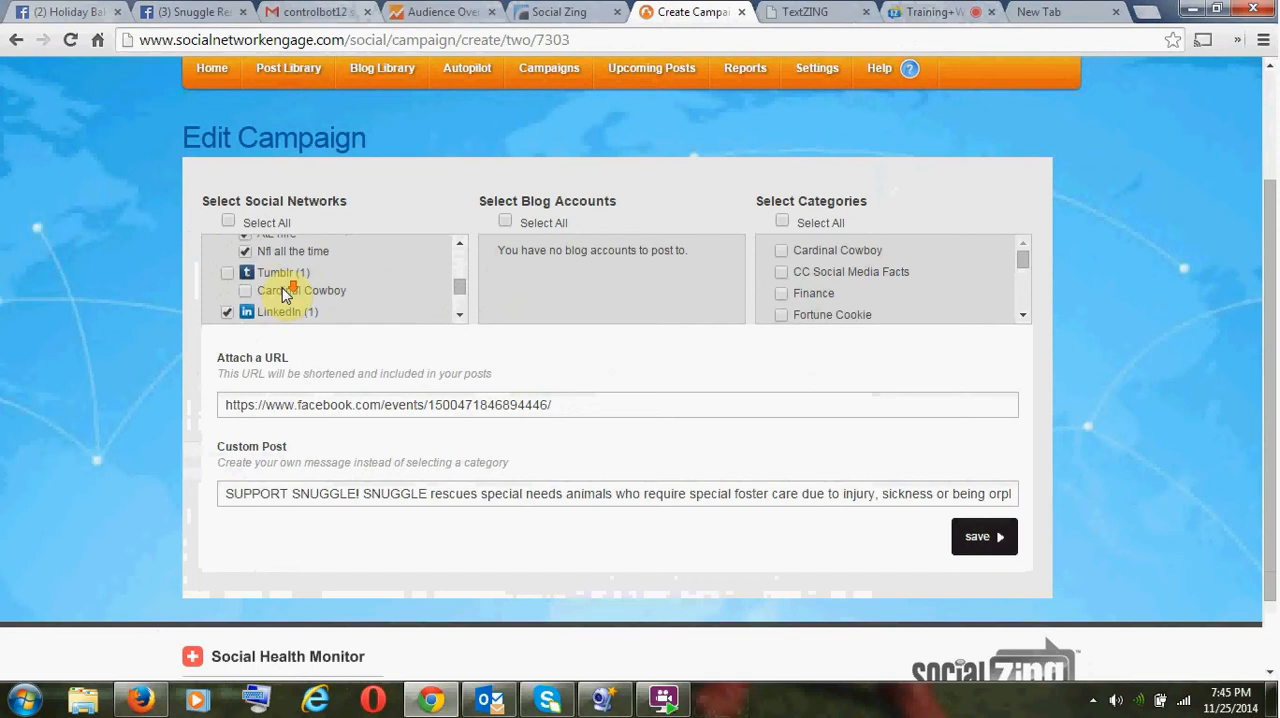
left_click(244, 237)
- Go back through the Facebook groups and make sure ATL Hire Atlanta (Atlanta Job Club) is unticked
left_click(461, 246)
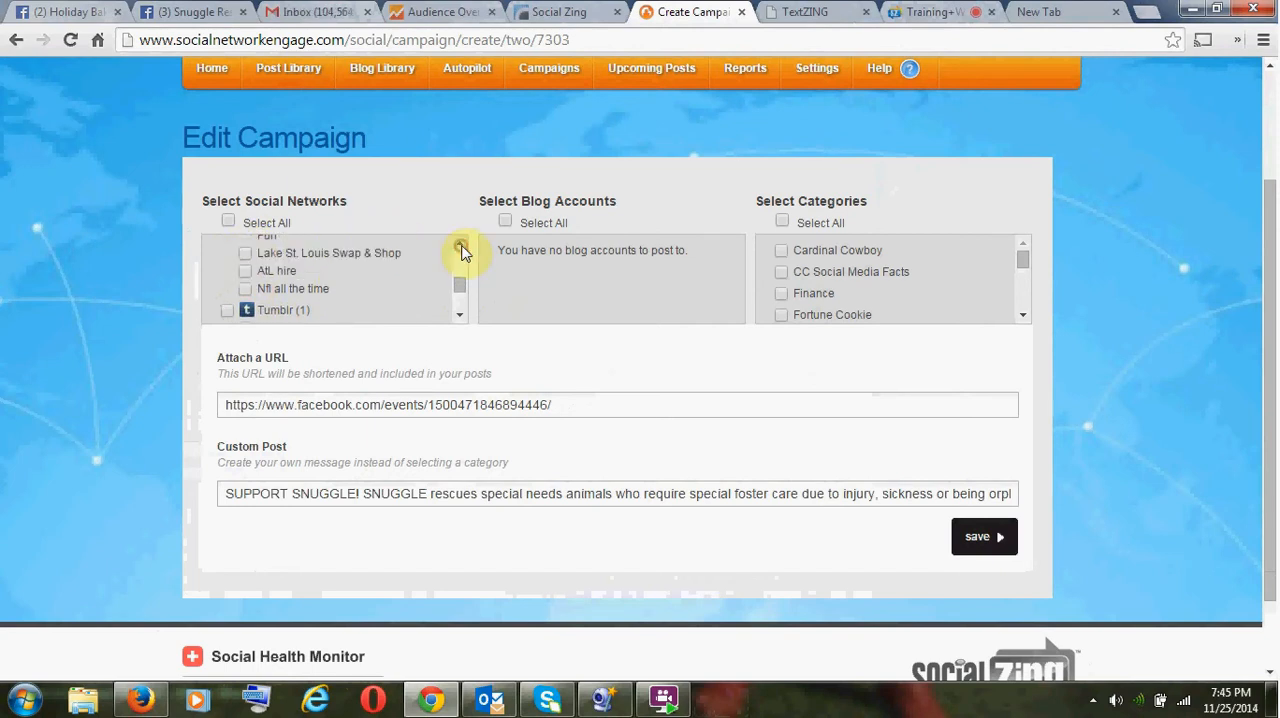
left_click(461, 246)
left_click(461, 246)
left_click(461, 247)
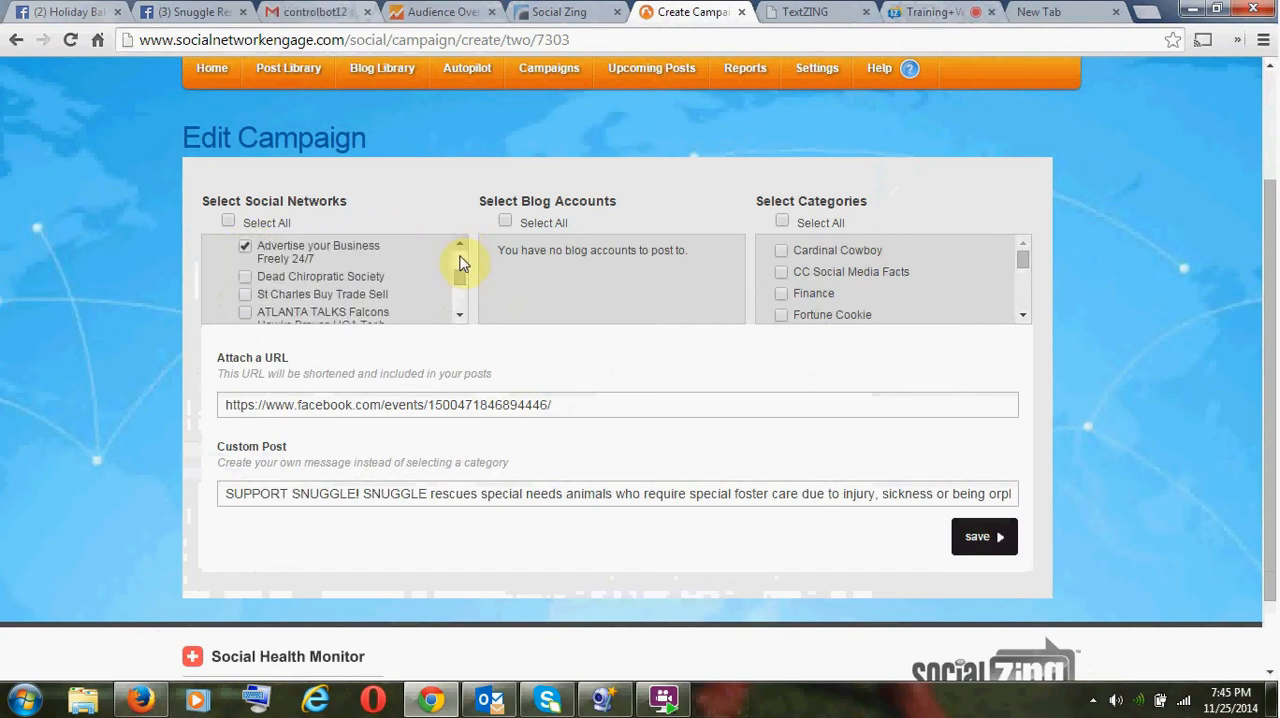
left_click(459, 315)
left_click(459, 315)
left_click(244, 284)
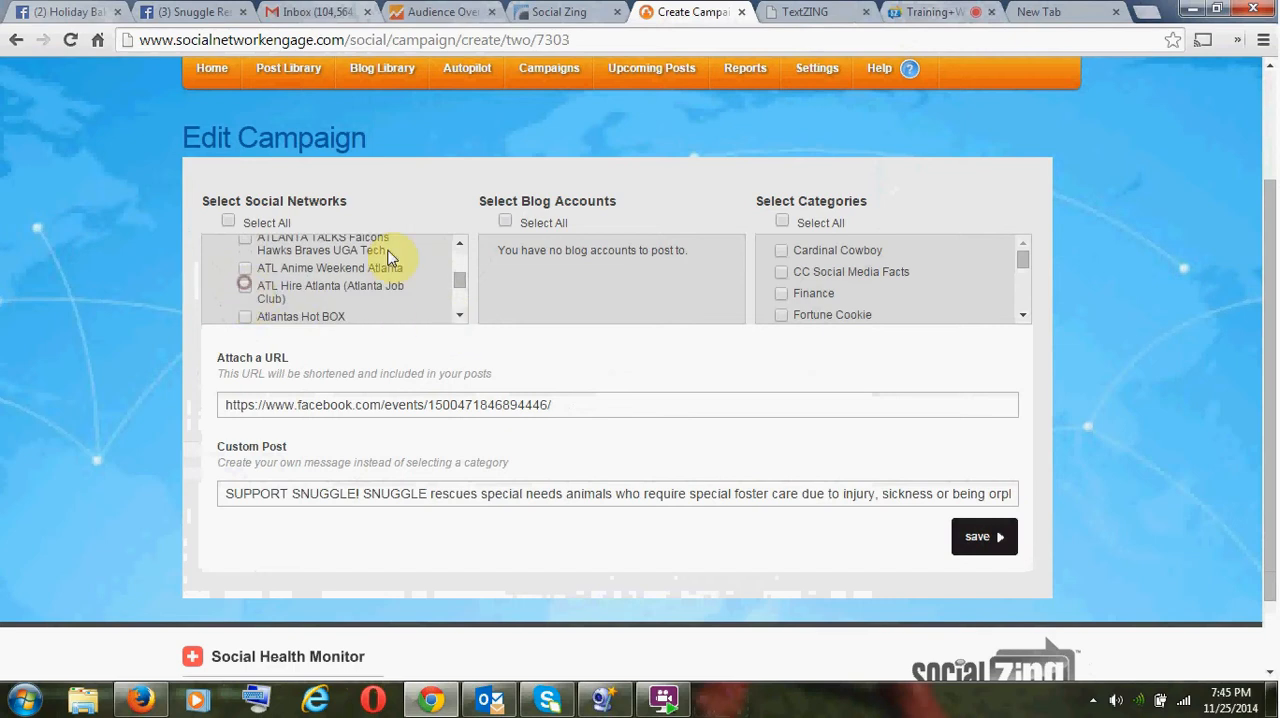
- Review which Facebook groups are still ticked, from the Atlanta groups back up to Grew Up In Florrisant When
left_click(461, 247)
left_click(461, 247)
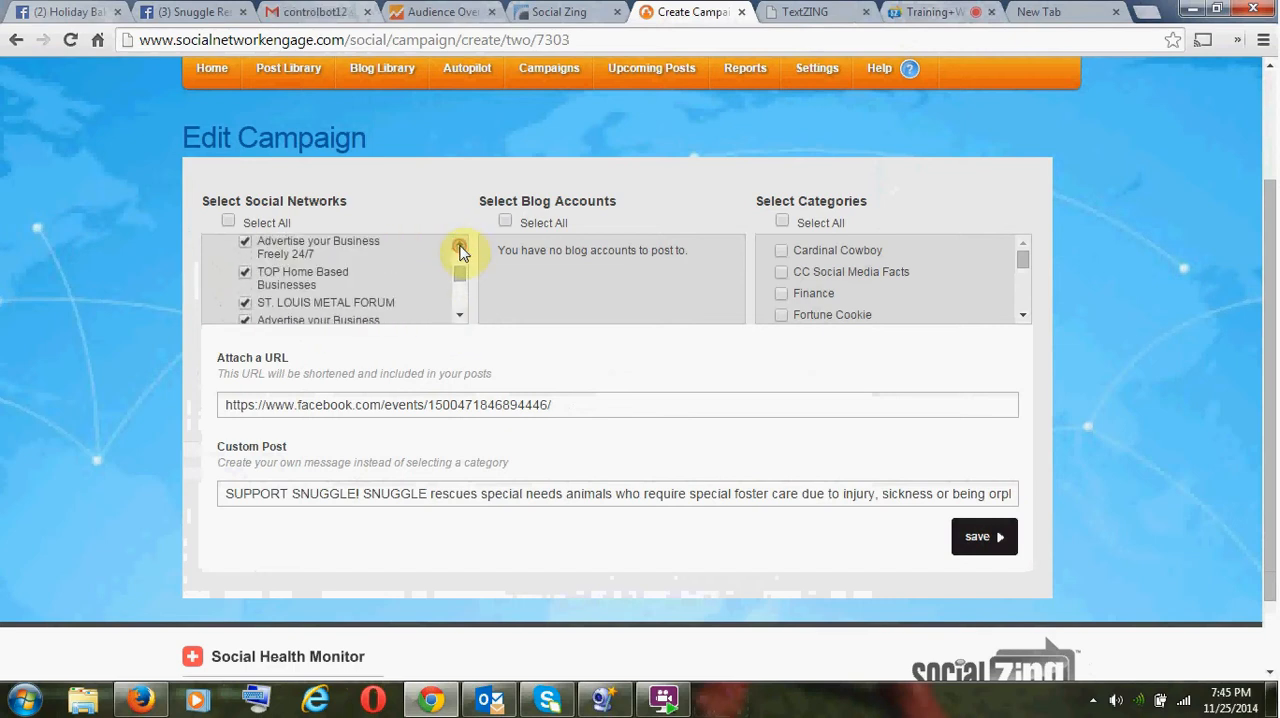
left_click(460, 315)
left_click(460, 315)
left_click(460, 315)
left_click(460, 316)
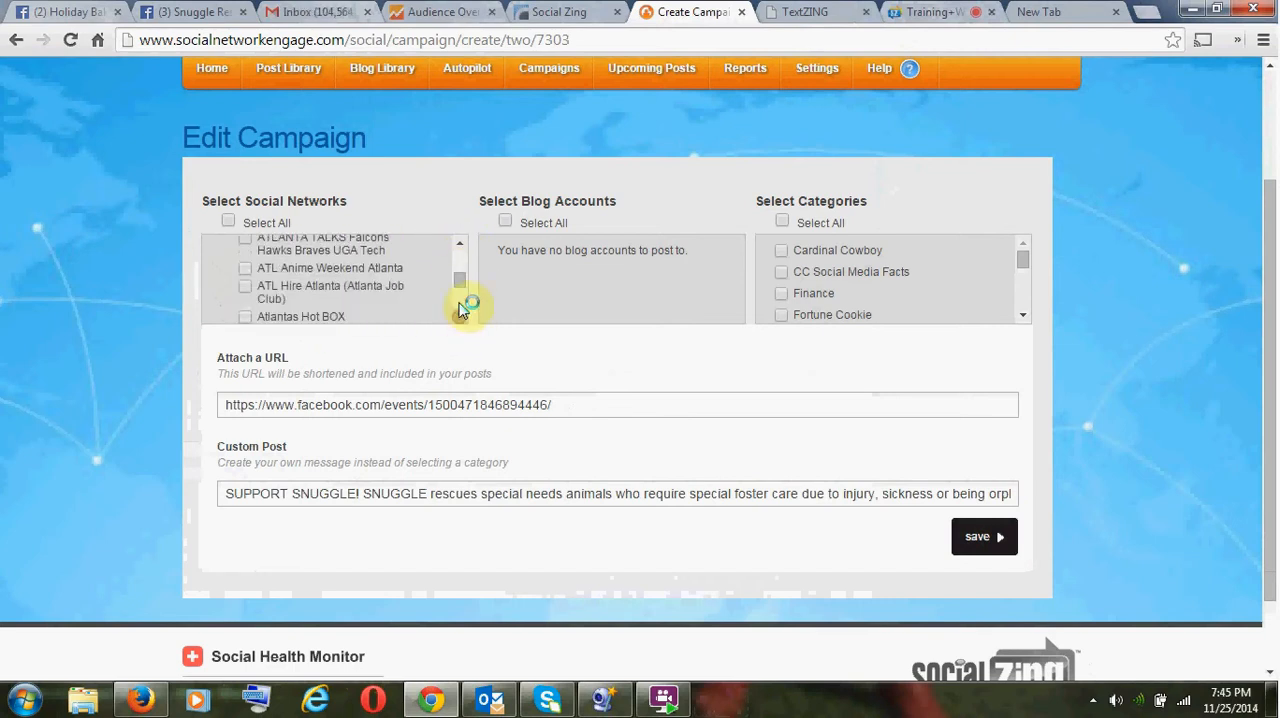
left_click(460, 248)
left_click(460, 248)
left_click(460, 248)
left_click(460, 248)
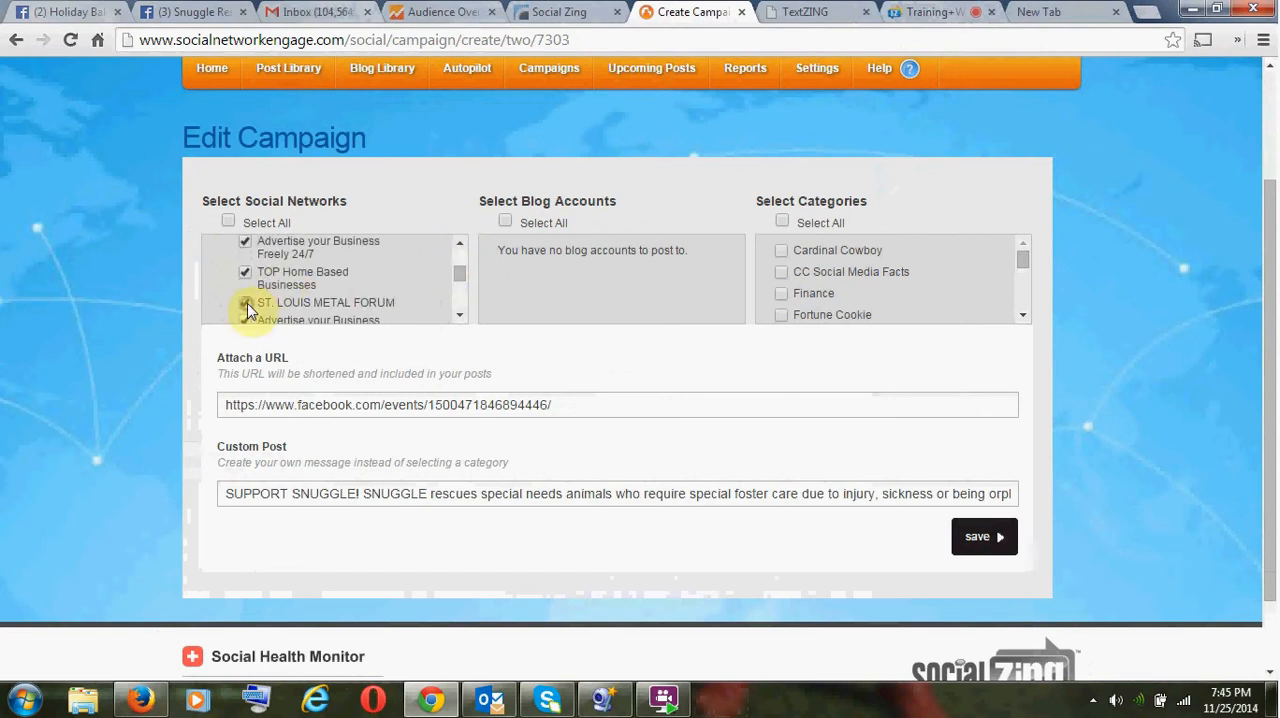
left_click(460, 244)
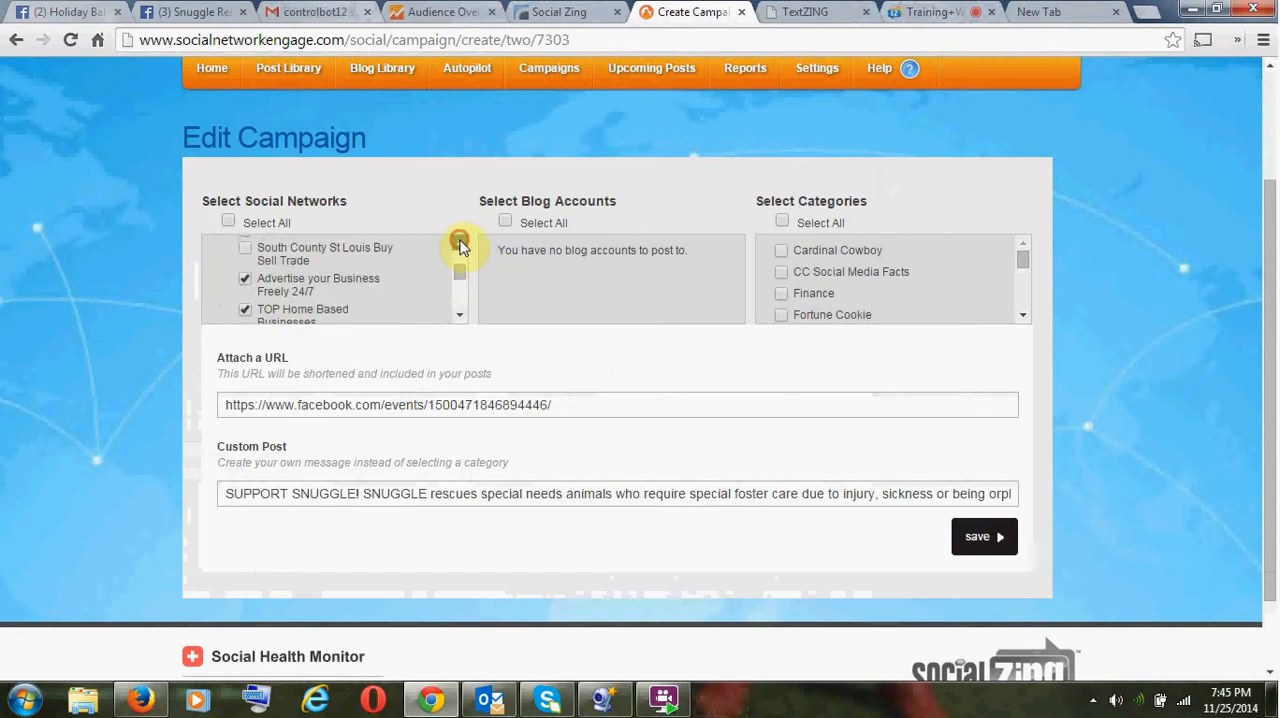
left_click(460, 244)
left_click(460, 244)
left_click(460, 244)
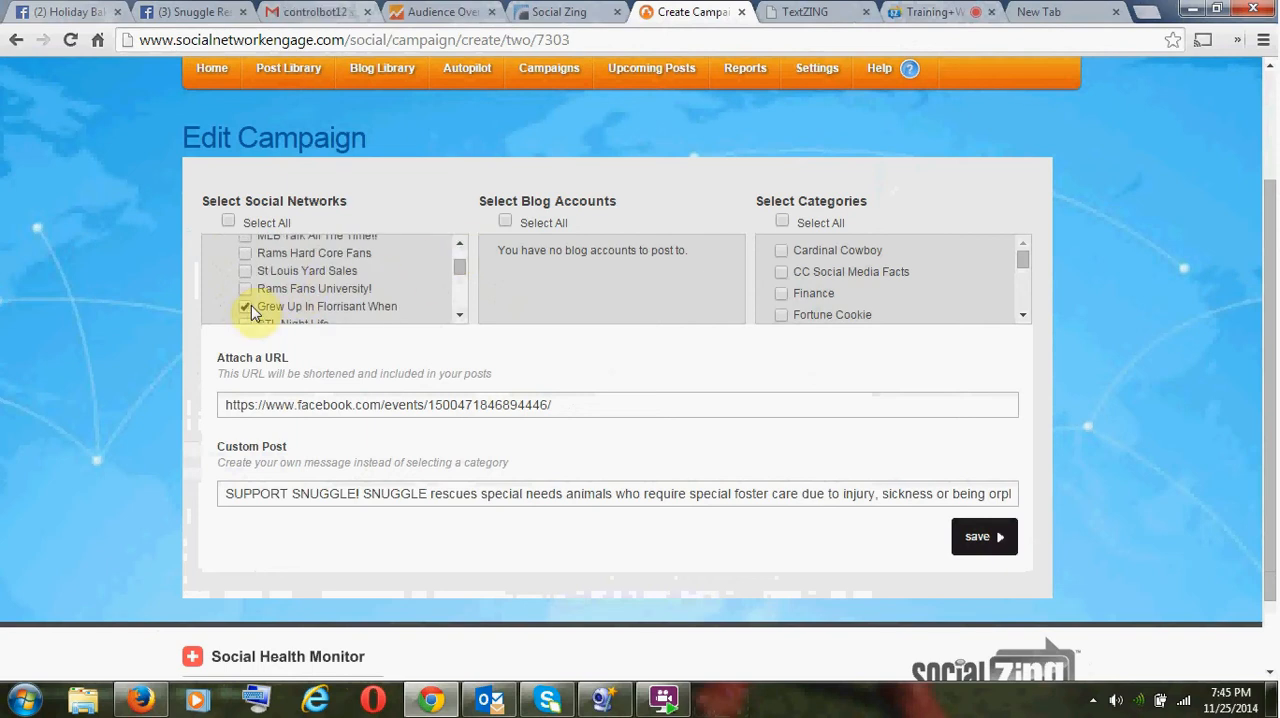
- Untick the Grew Up In Florrisant When, St louis buy trade sell and St Louis Sports Talk groups
left_click(246, 306)
left_click(459, 246)
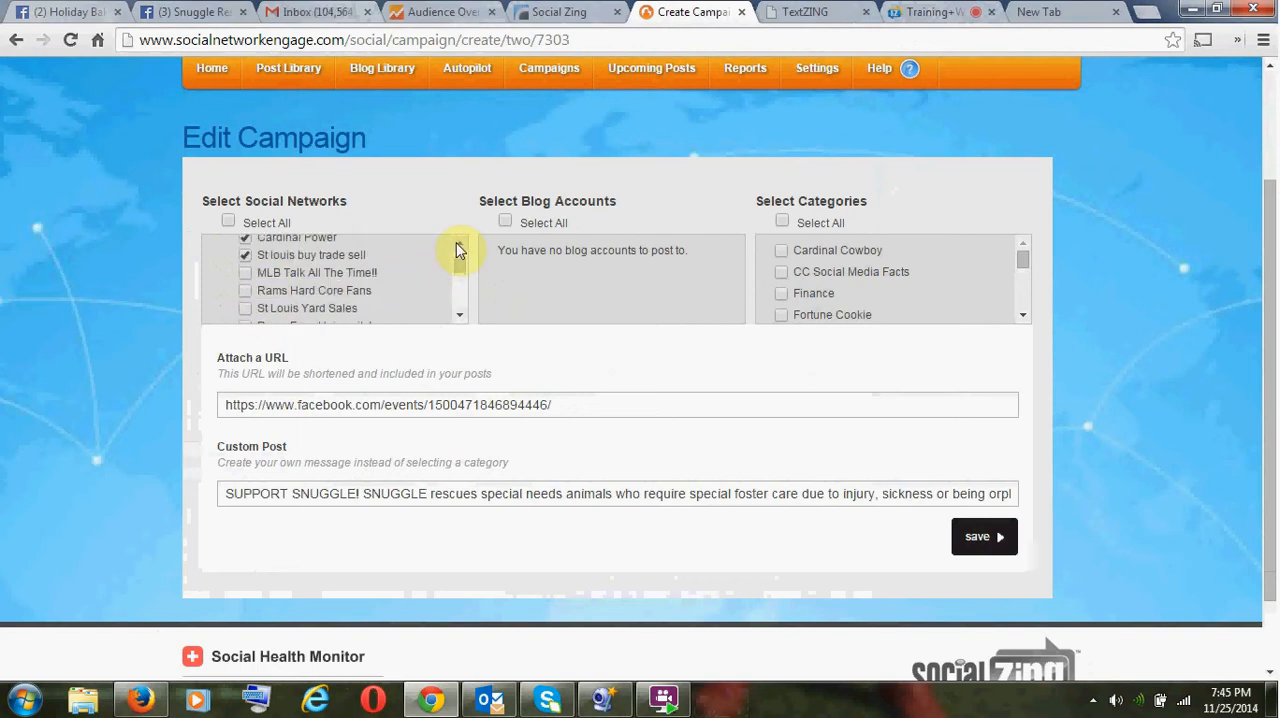
left_click(459, 246)
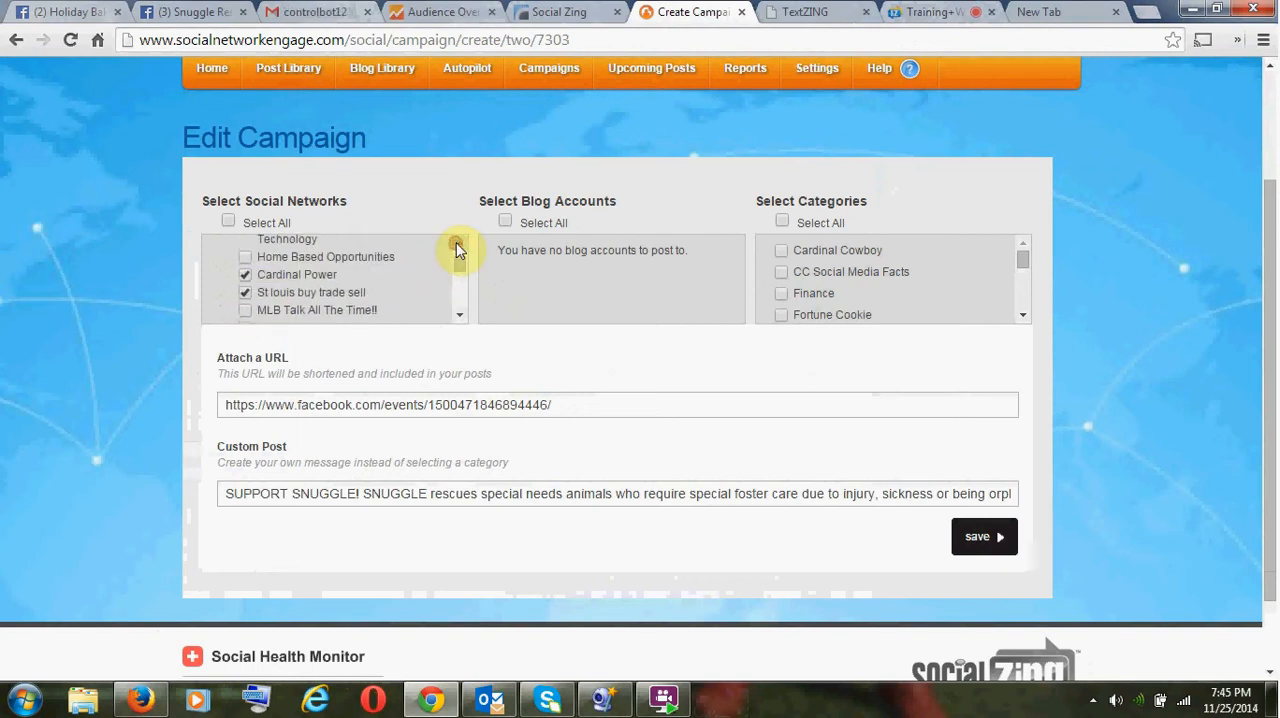
left_click(245, 293)
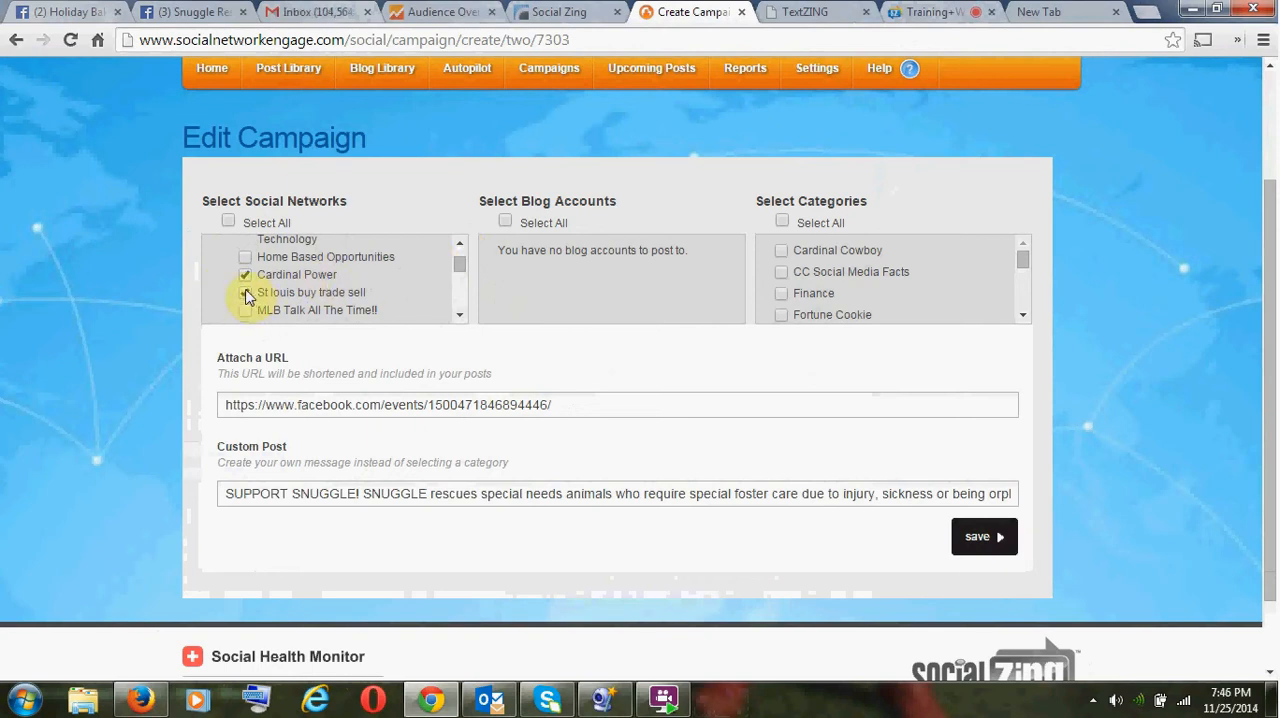
left_click(459, 244)
left_click(459, 244)
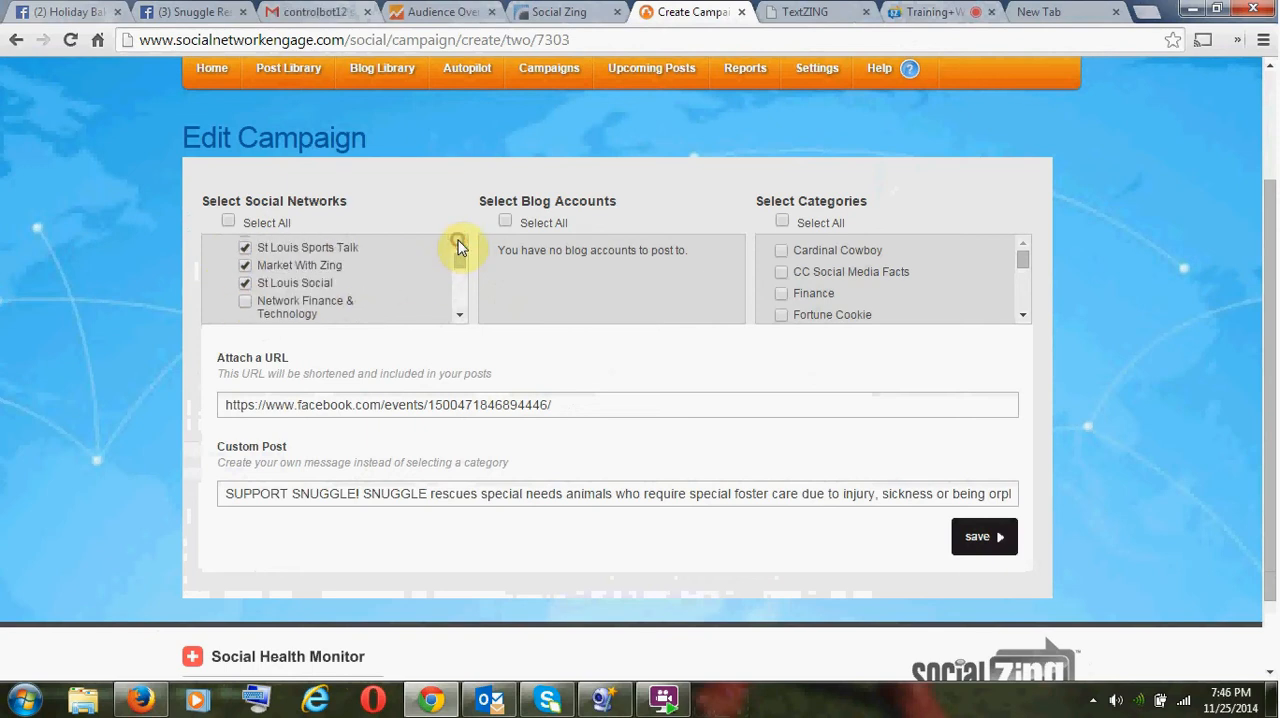
left_click(246, 248)
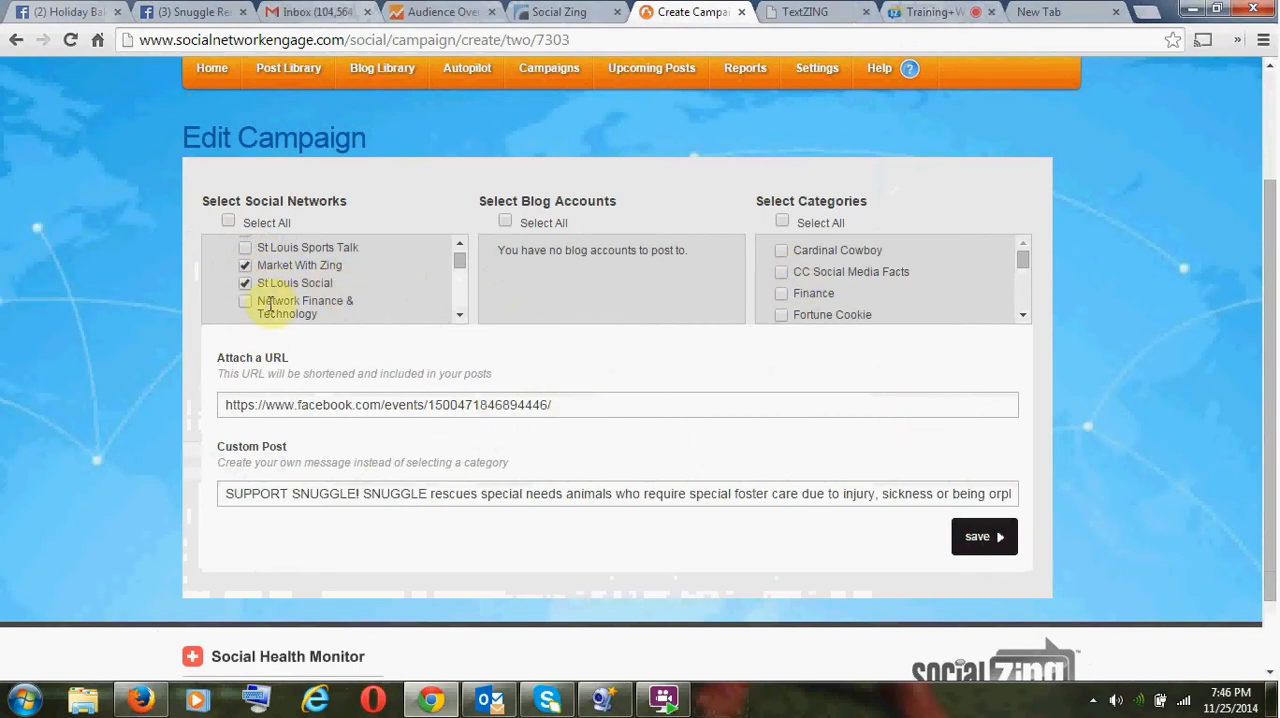
- Check the attached URL and custom post text, copy the entire custom post message, and save the campaign
left_click_drag(566, 404, 162, 391)
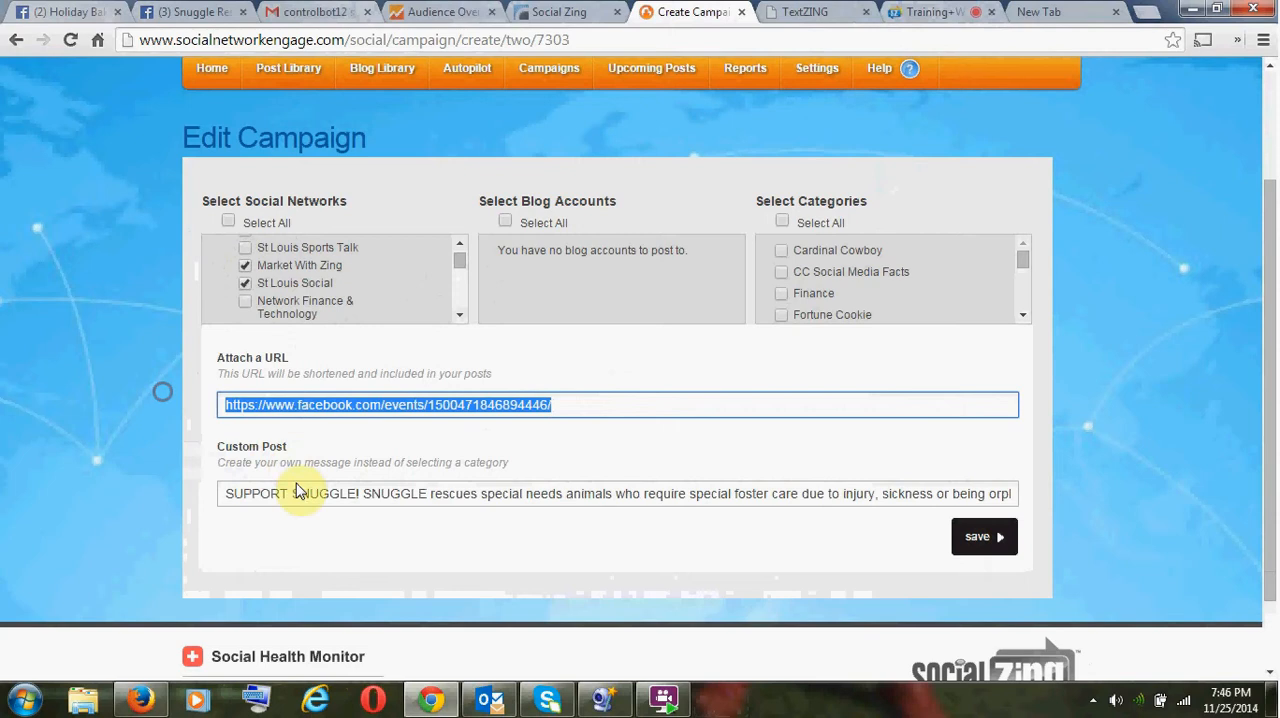
left_click_drag(232, 490, 1108, 503)
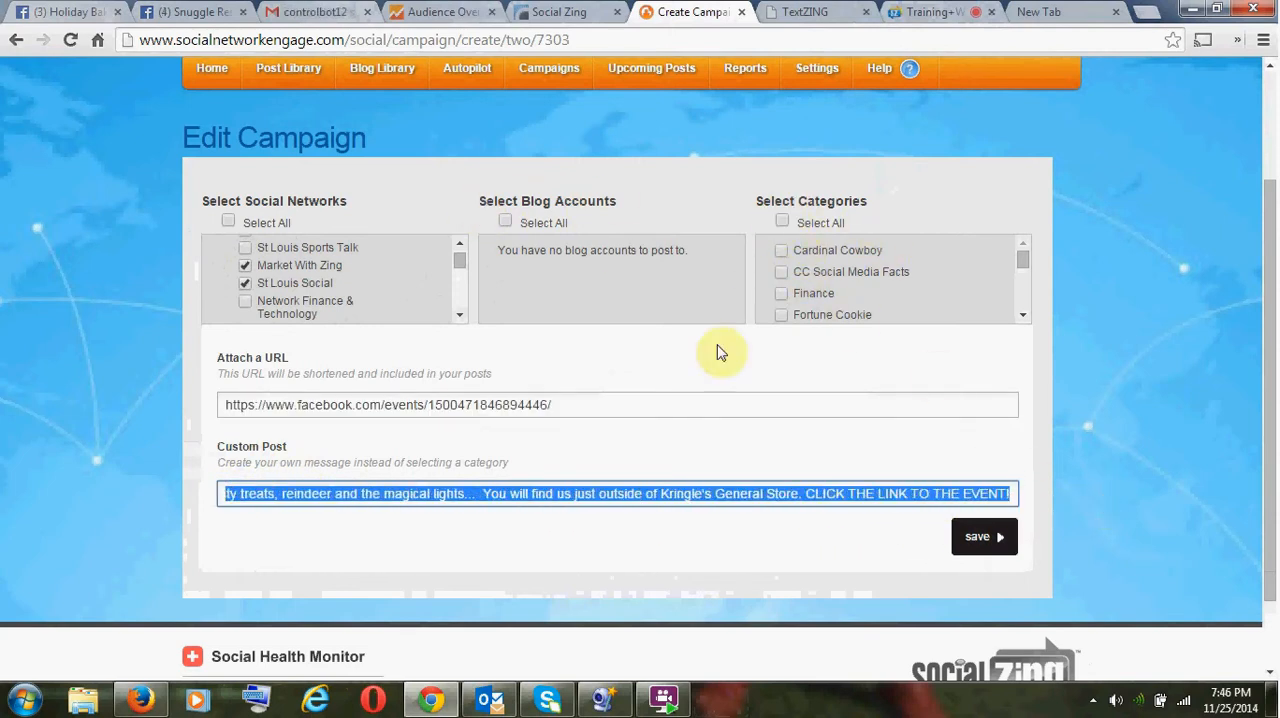
left_click(572, 490)
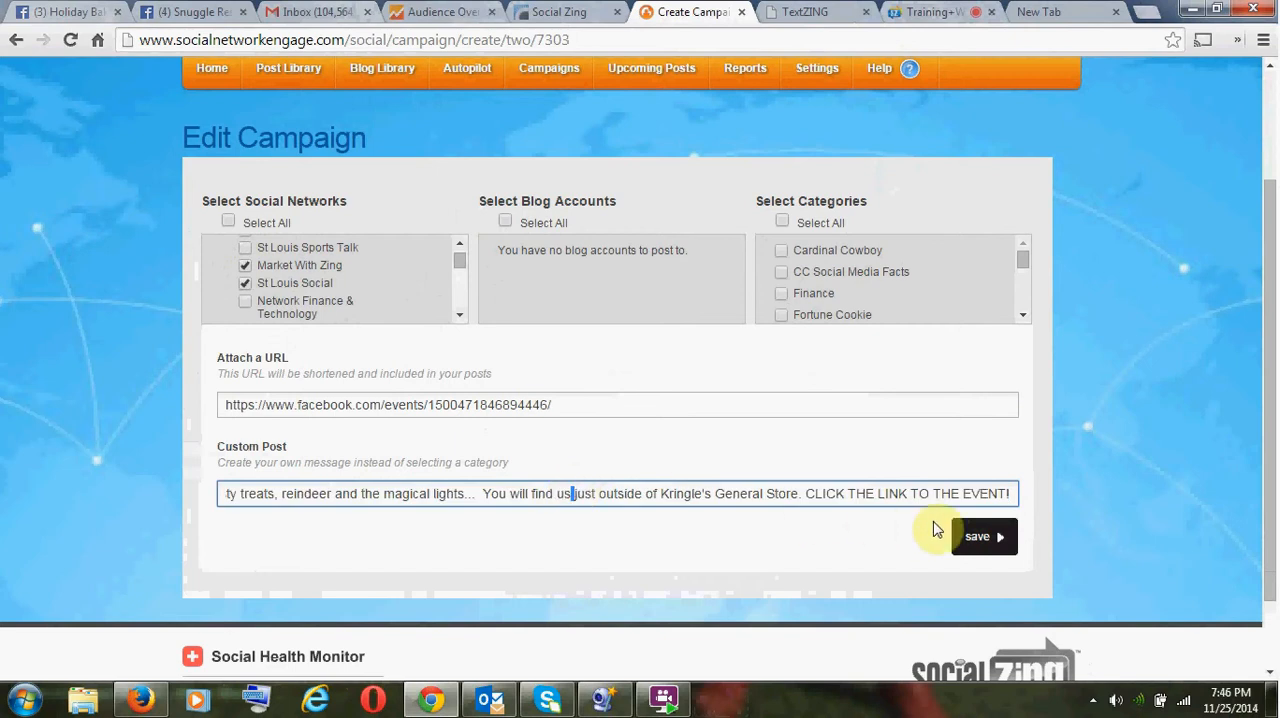
key("Home")
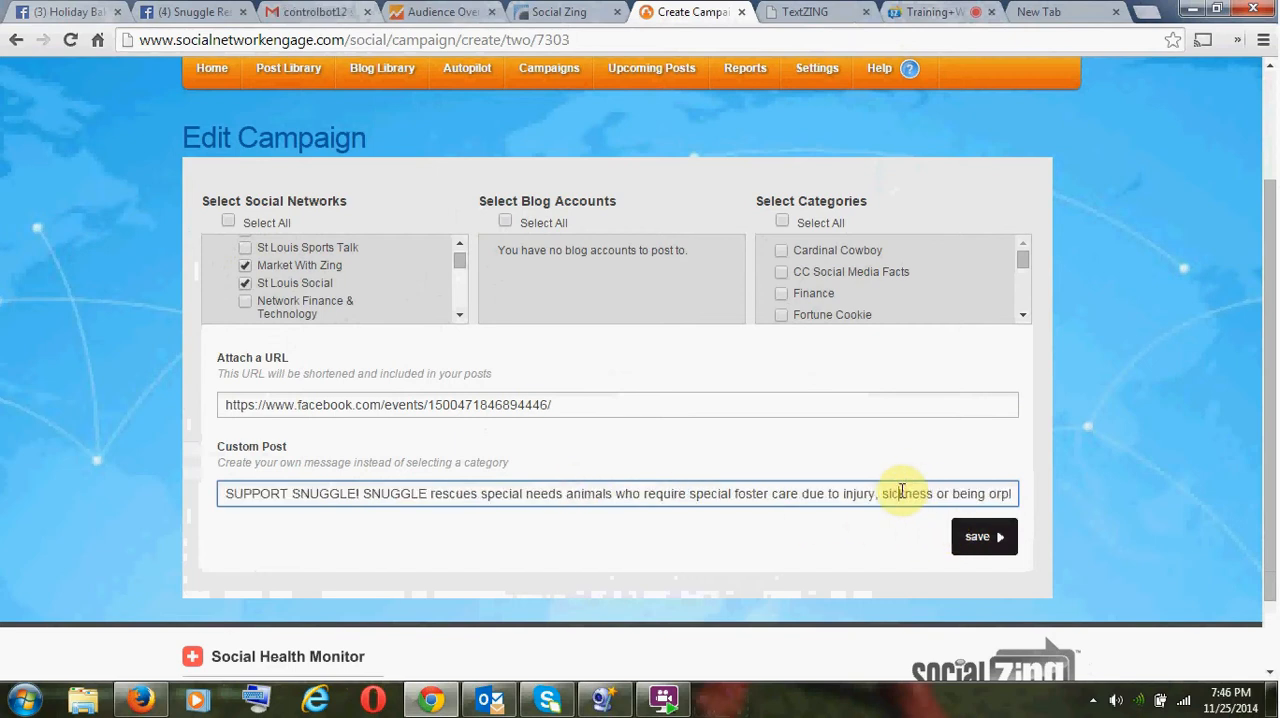
key("ctrl+a")
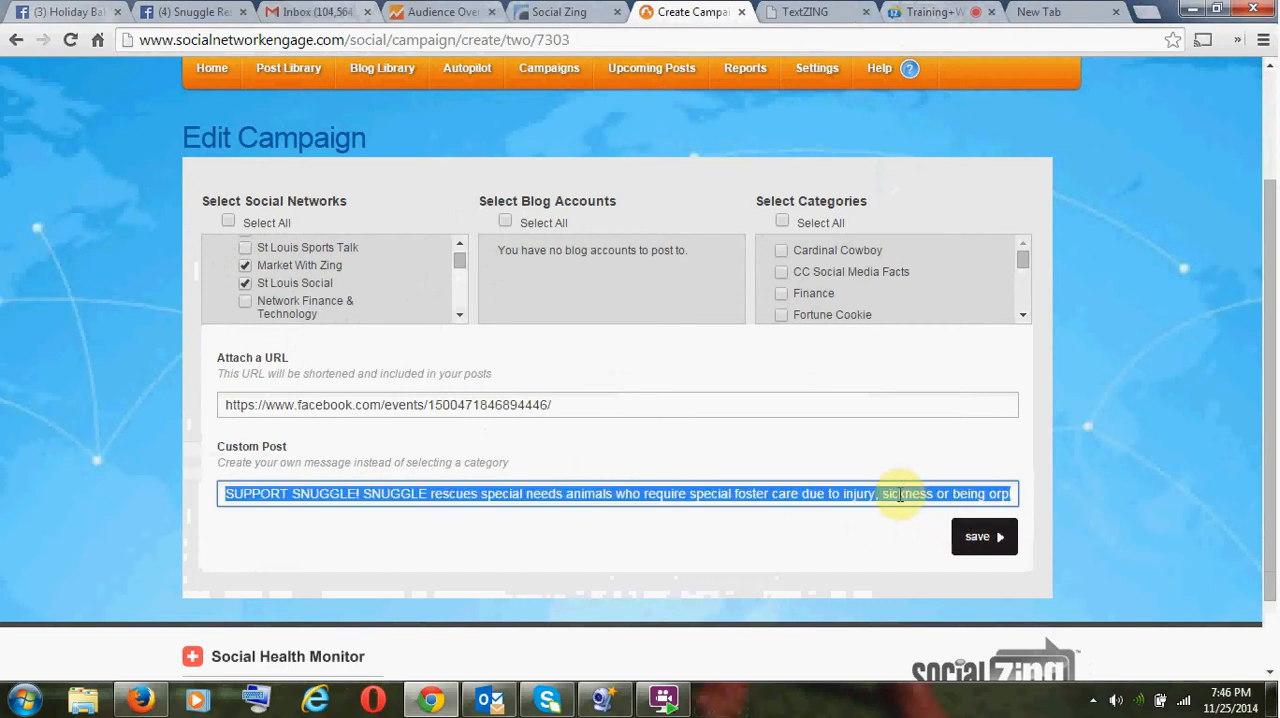
left_click(985, 550)
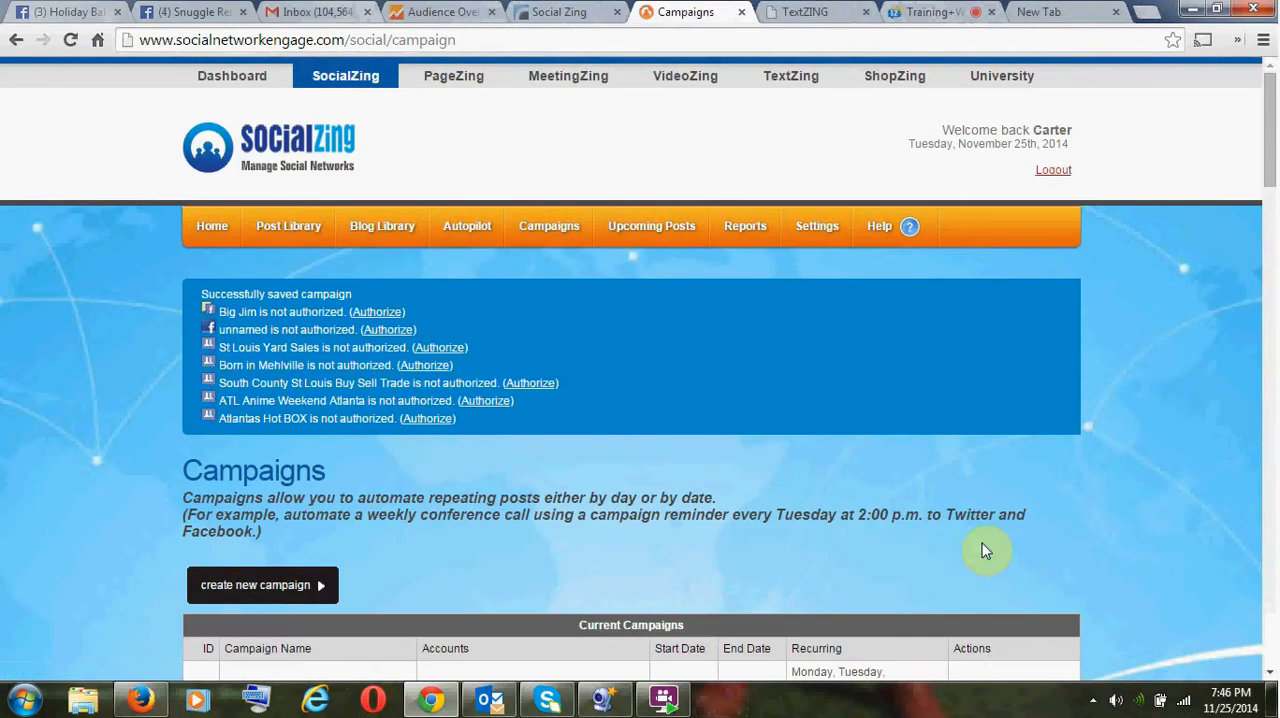
- Check the Snuggle Bake Sale entry in the list of current campaigns, and start creating another campaign
scroll(743, 485, "down", 5)
scroll(743, 481, "down", 15)
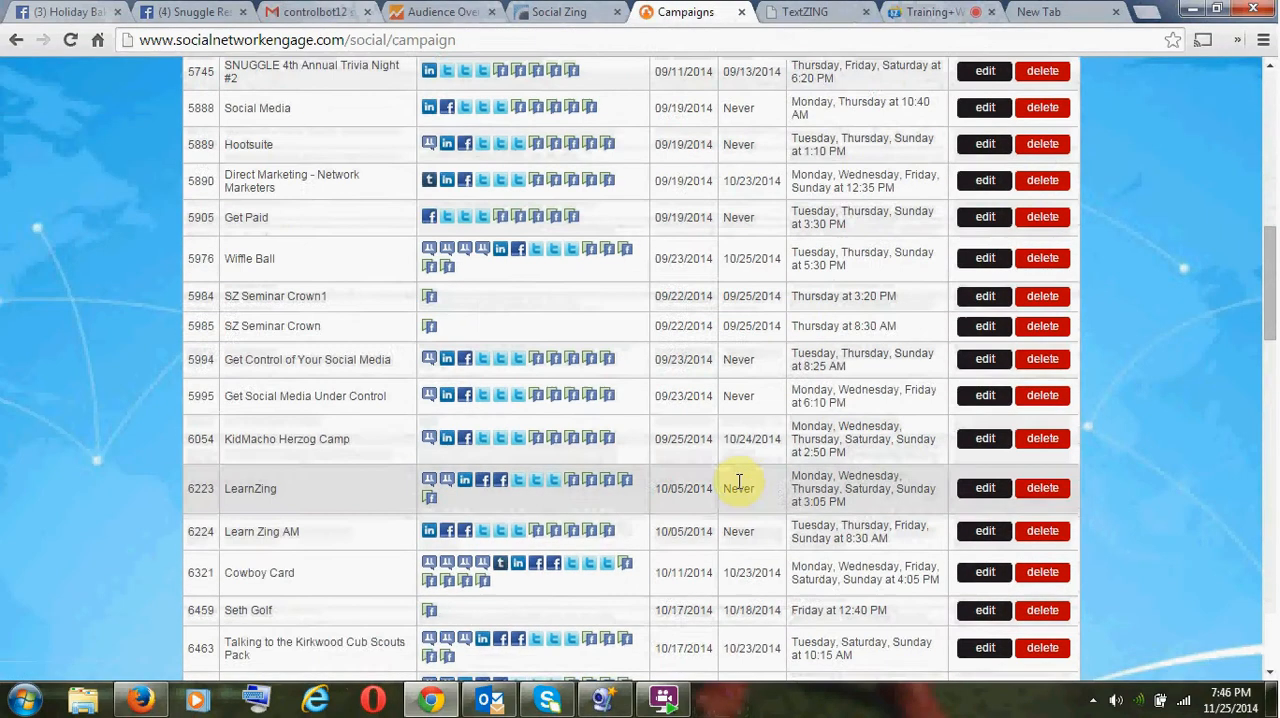
scroll(732, 482, "down", 12)
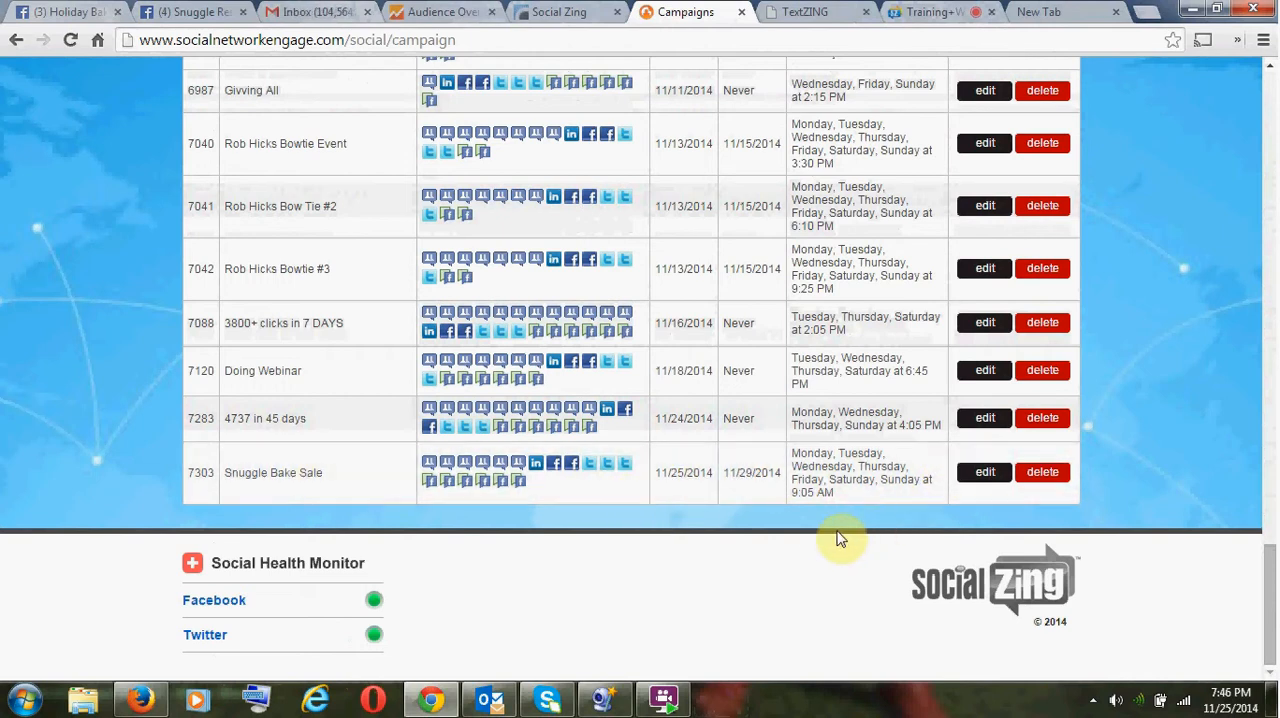
scroll(826, 529, "up", 20)
scroll(826, 529, "up", 6)
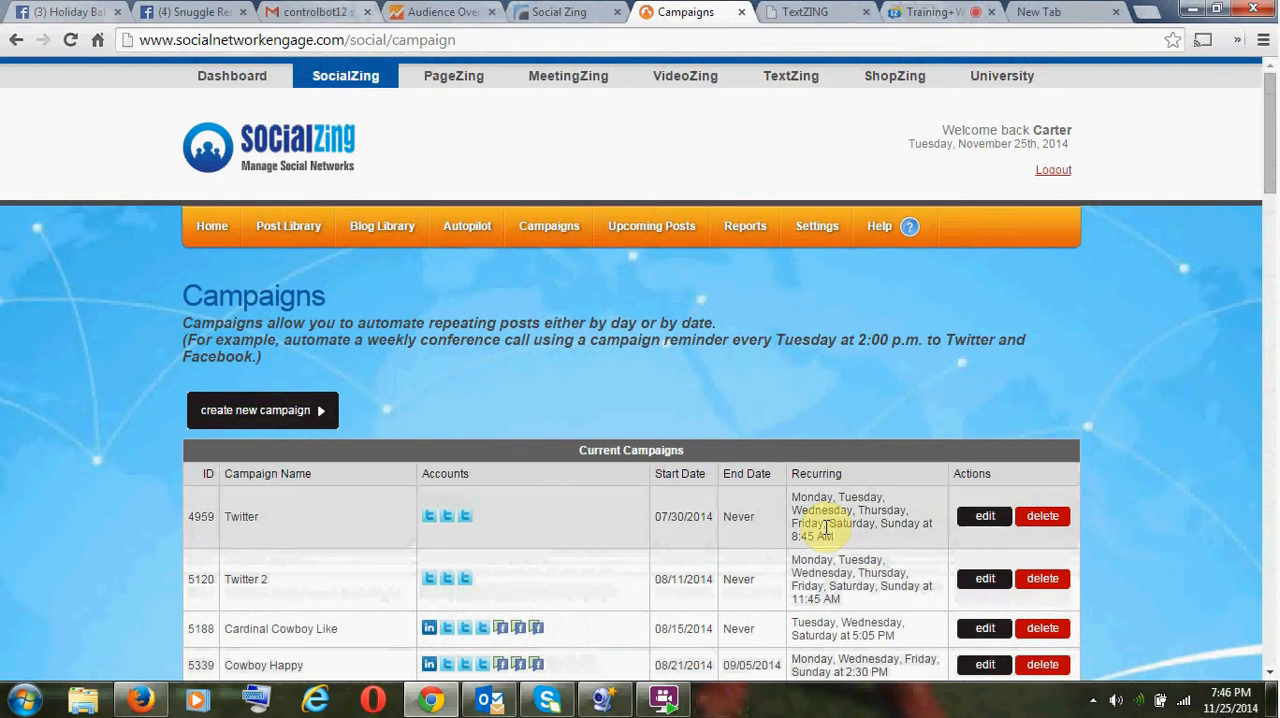
left_click(303, 413)
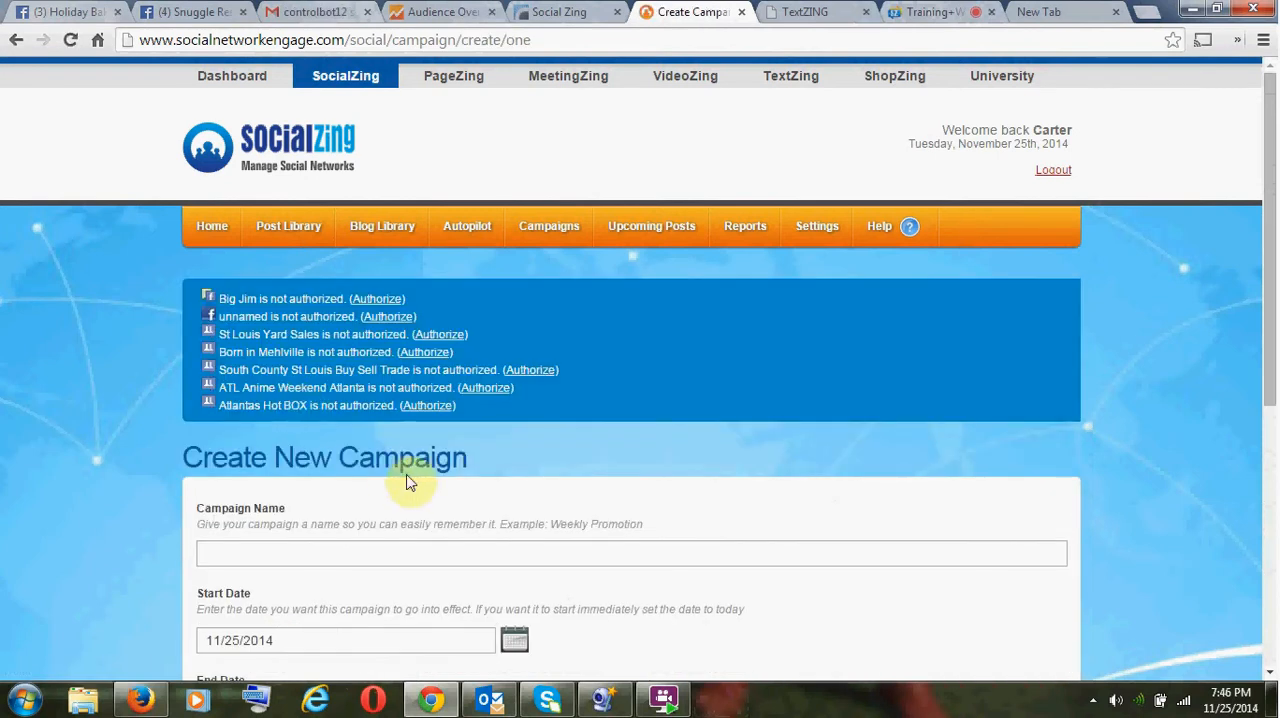
- Name the new campaign SNUGGLE BAKE SALE Evening Post
scroll(440, 488, "down", 3)
left_click(266, 272)
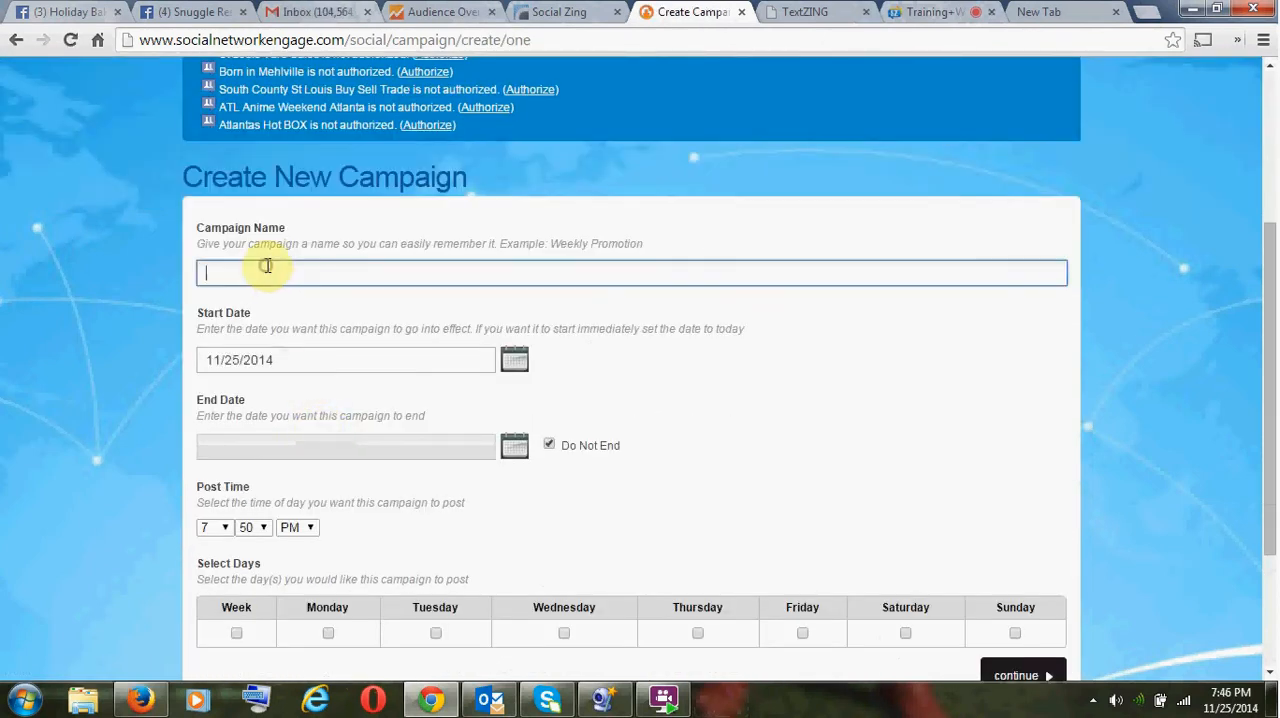
type("SNIIG")
scroll(266, 272, "down", 1)
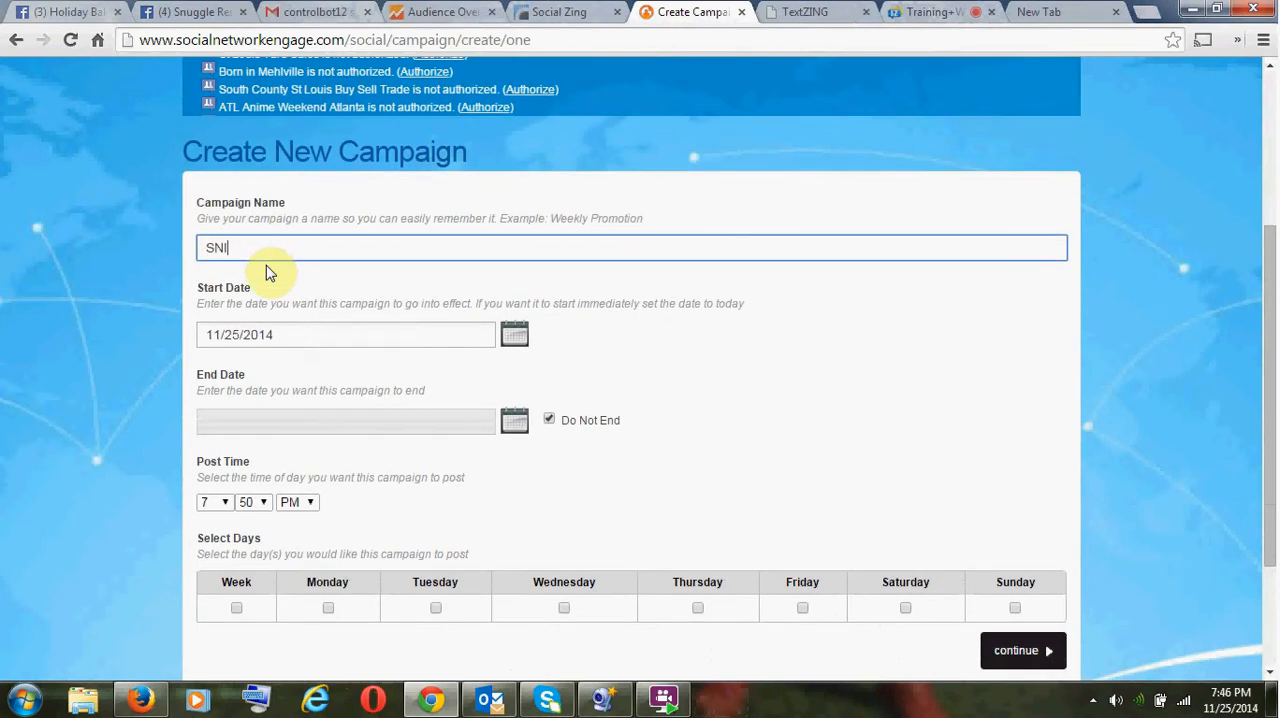
key("ctrl+a")
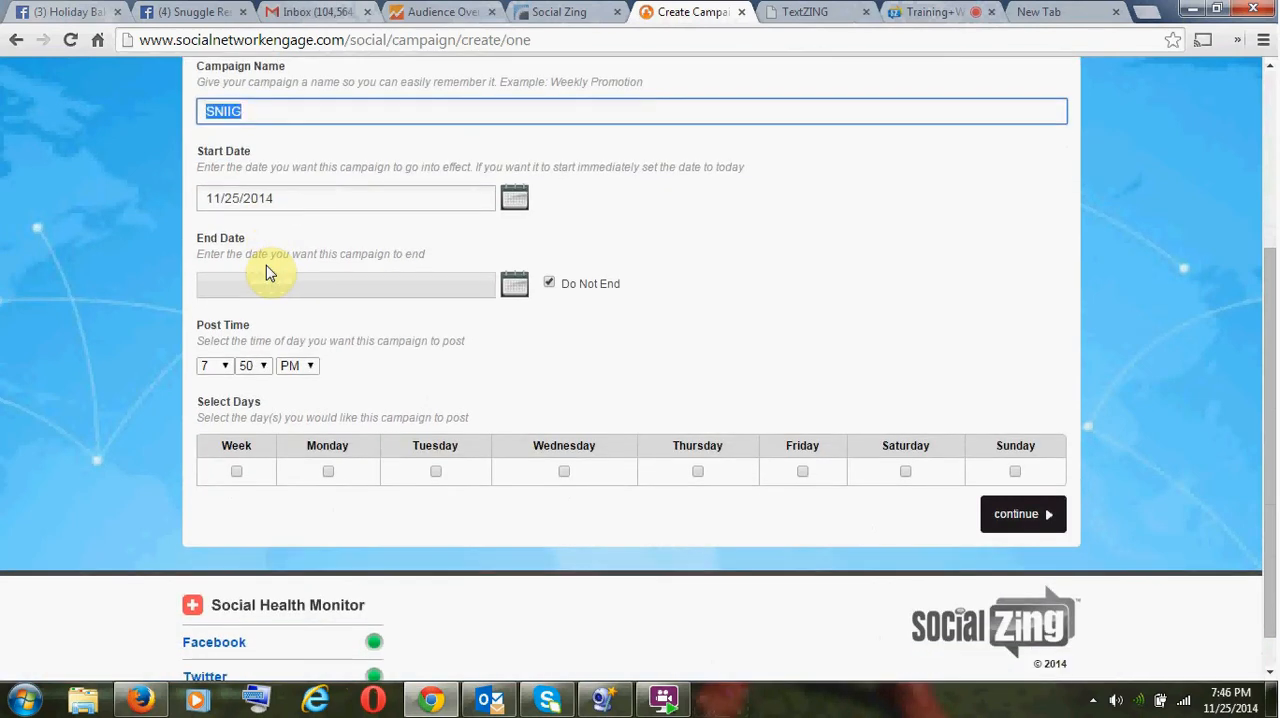
type("SNUGGL")
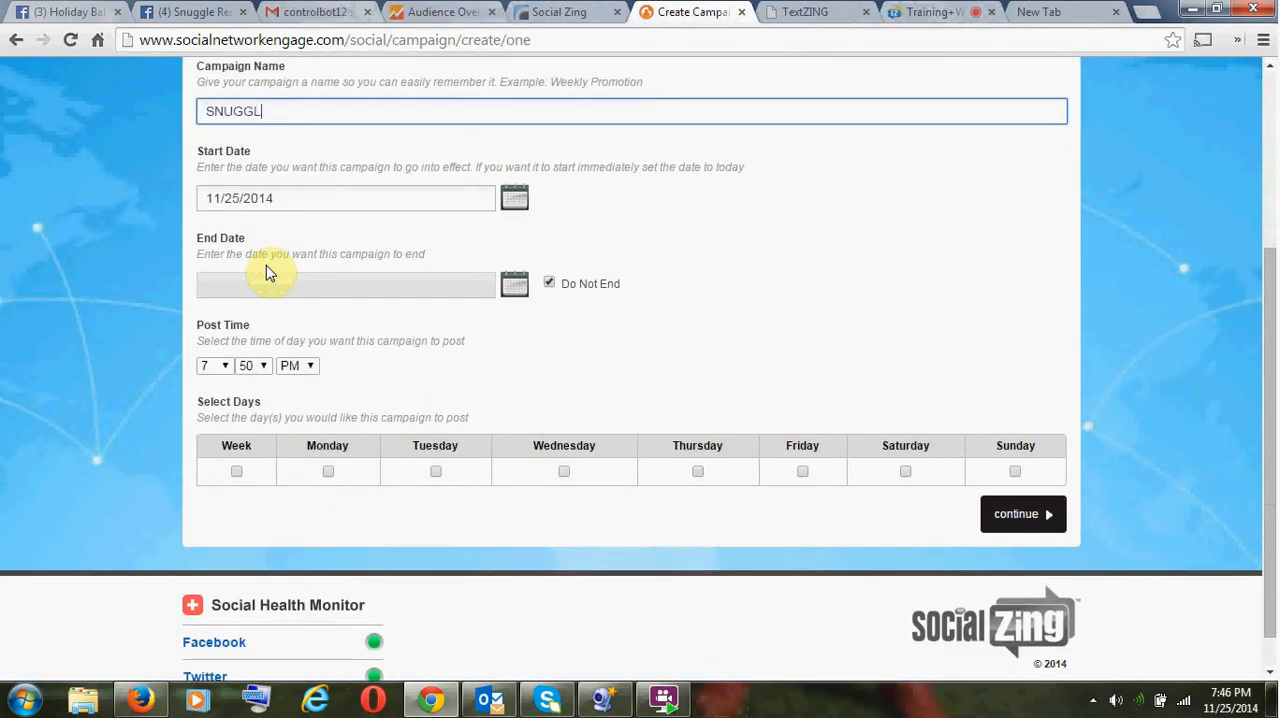
type("E BAKE SAL")
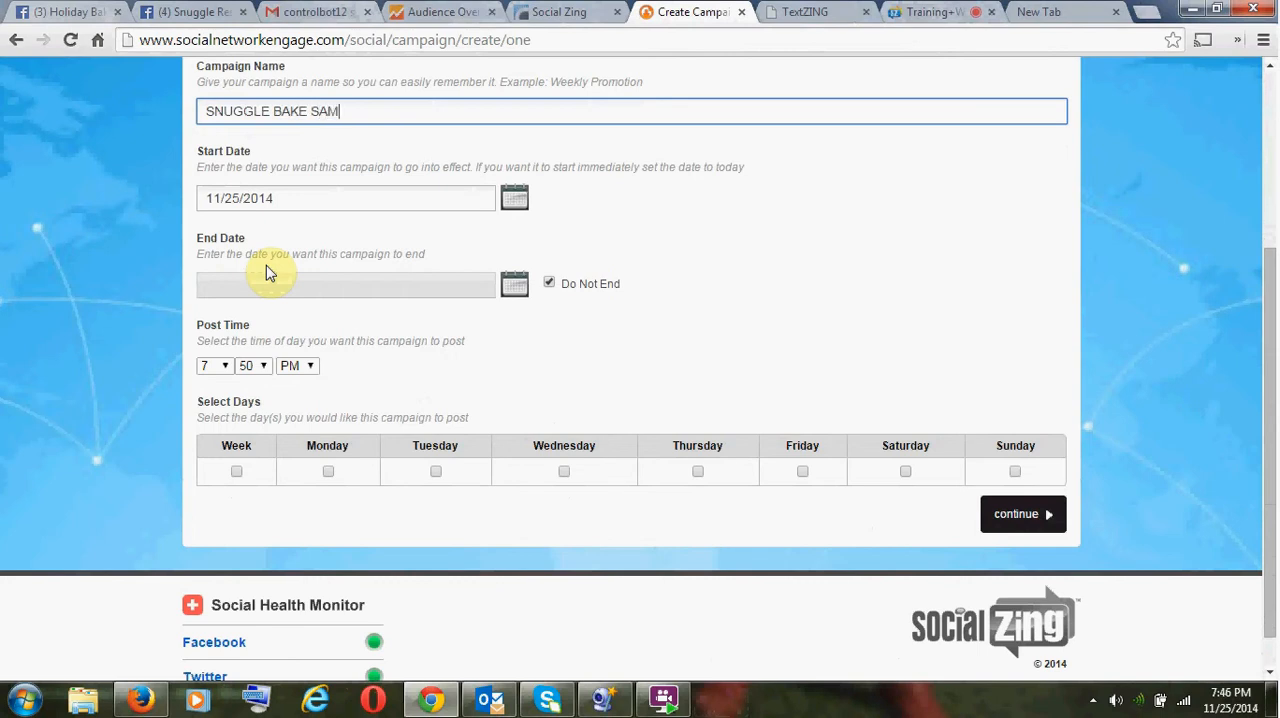
key("BackSpace")
type("LE Evening Post")
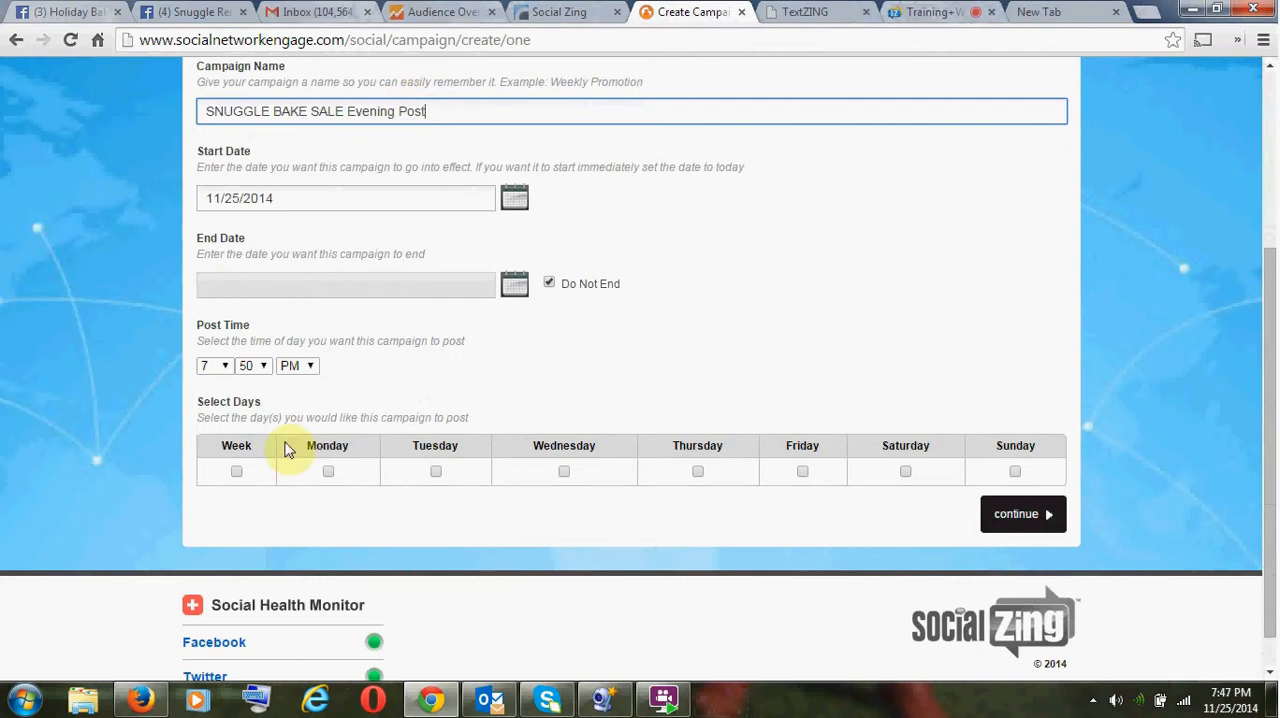
- Set the evening campaign's post time to 6:10 PM
left_click(218, 366)
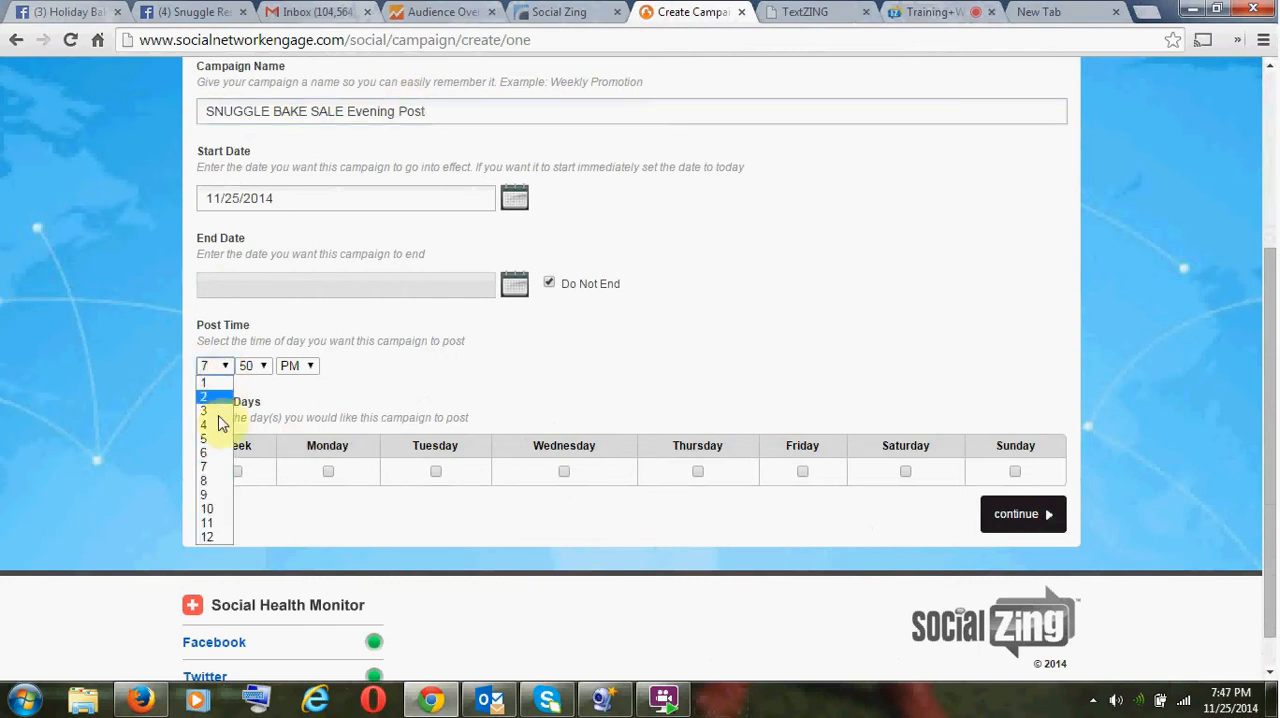
left_click(214, 452)
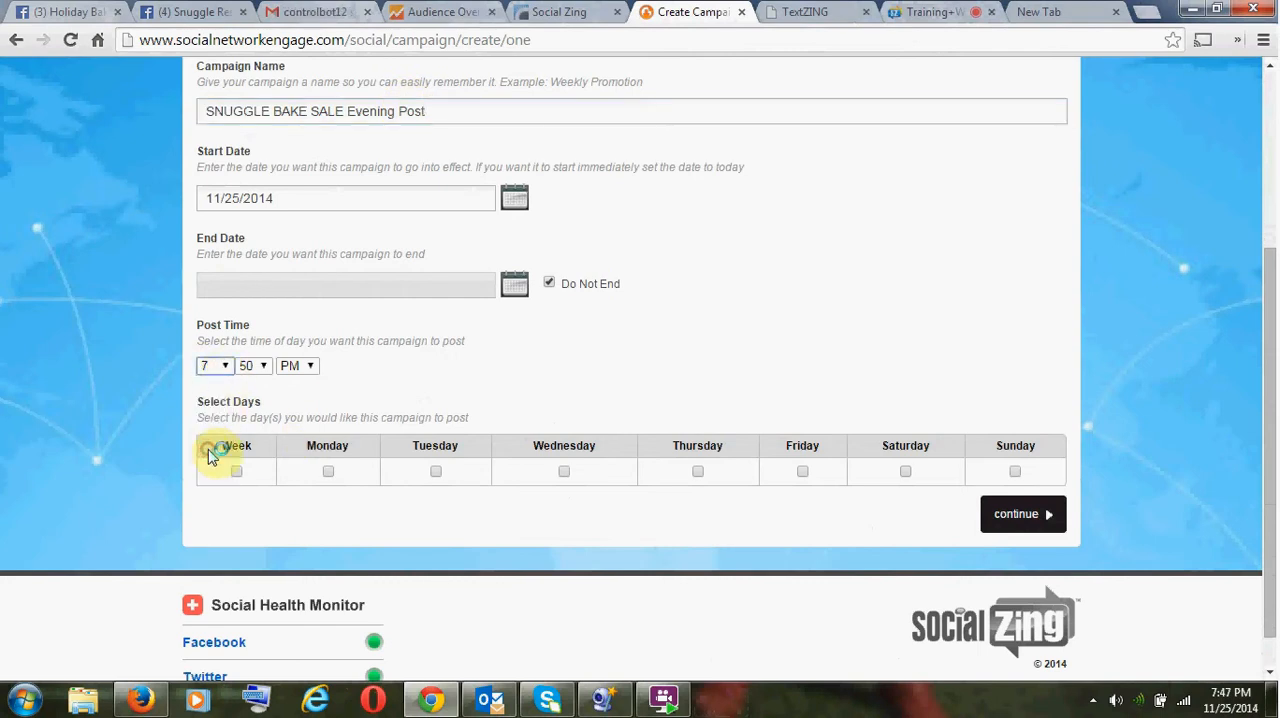
left_click(264, 367)
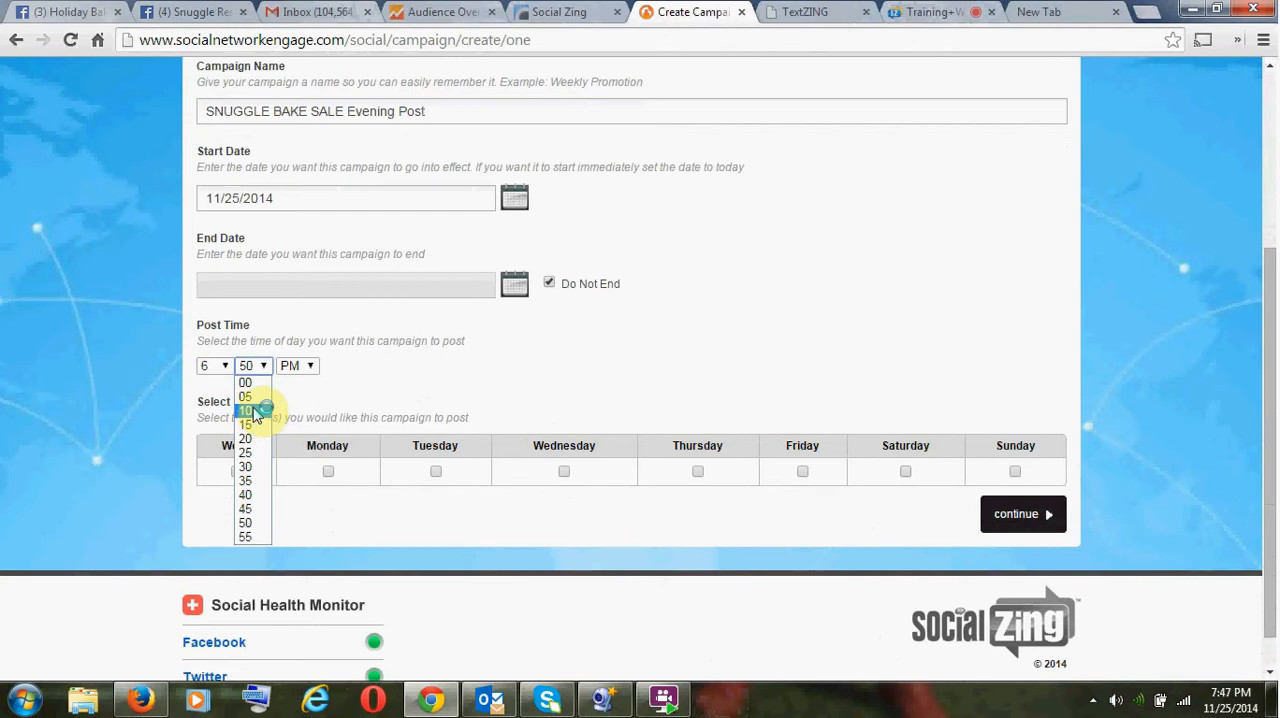
left_click(255, 411)
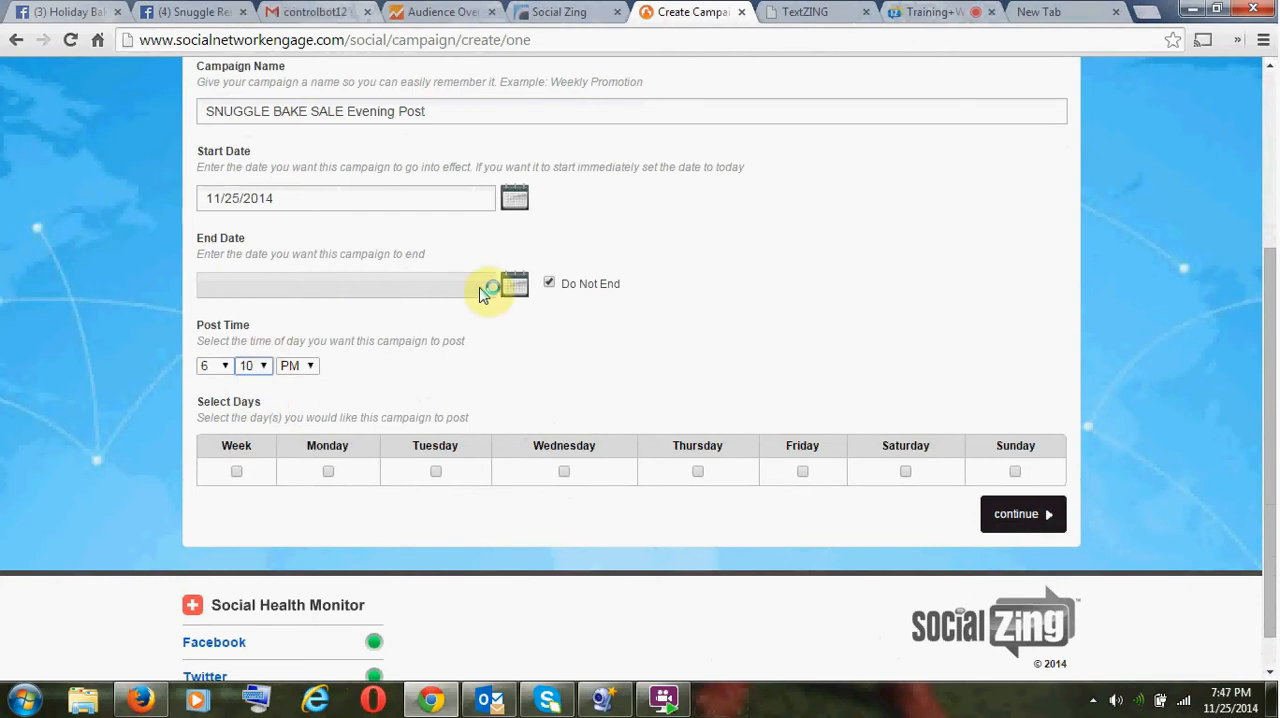
- Set the campaign to end on November 29, 2014, select the whole week as posting days, and continue to the network selection
left_click(549, 283)
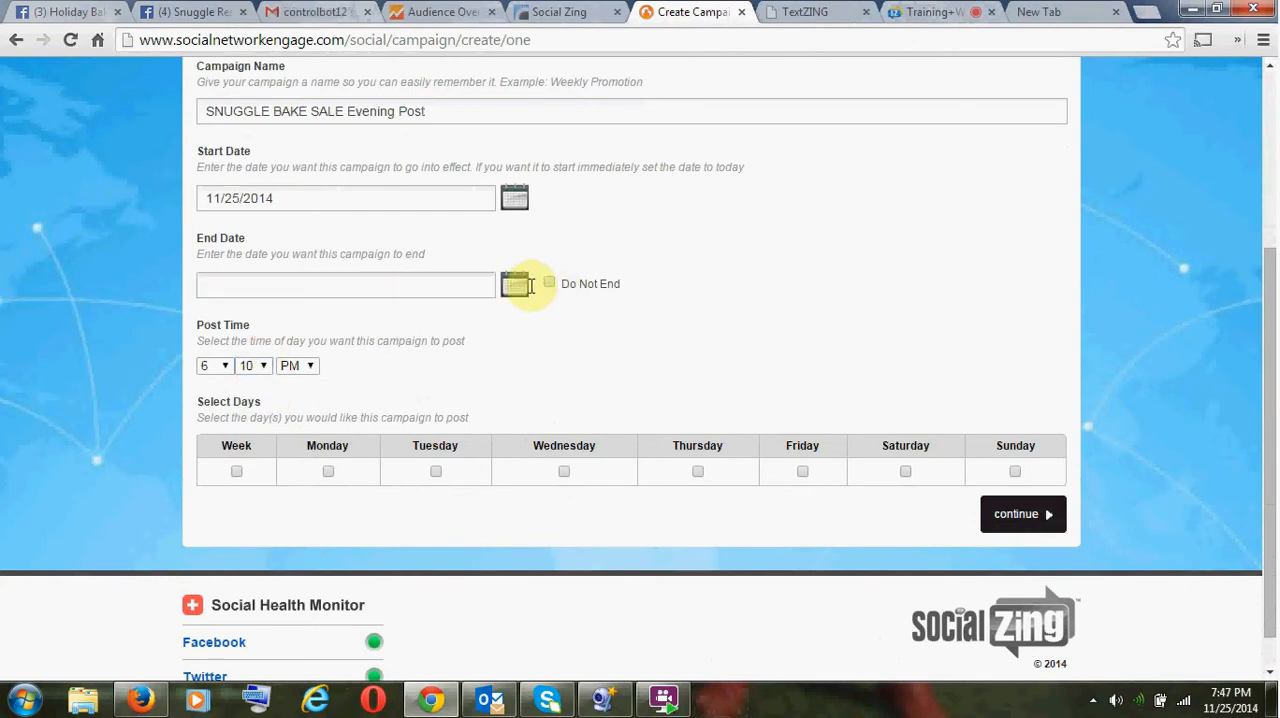
left_click(517, 285)
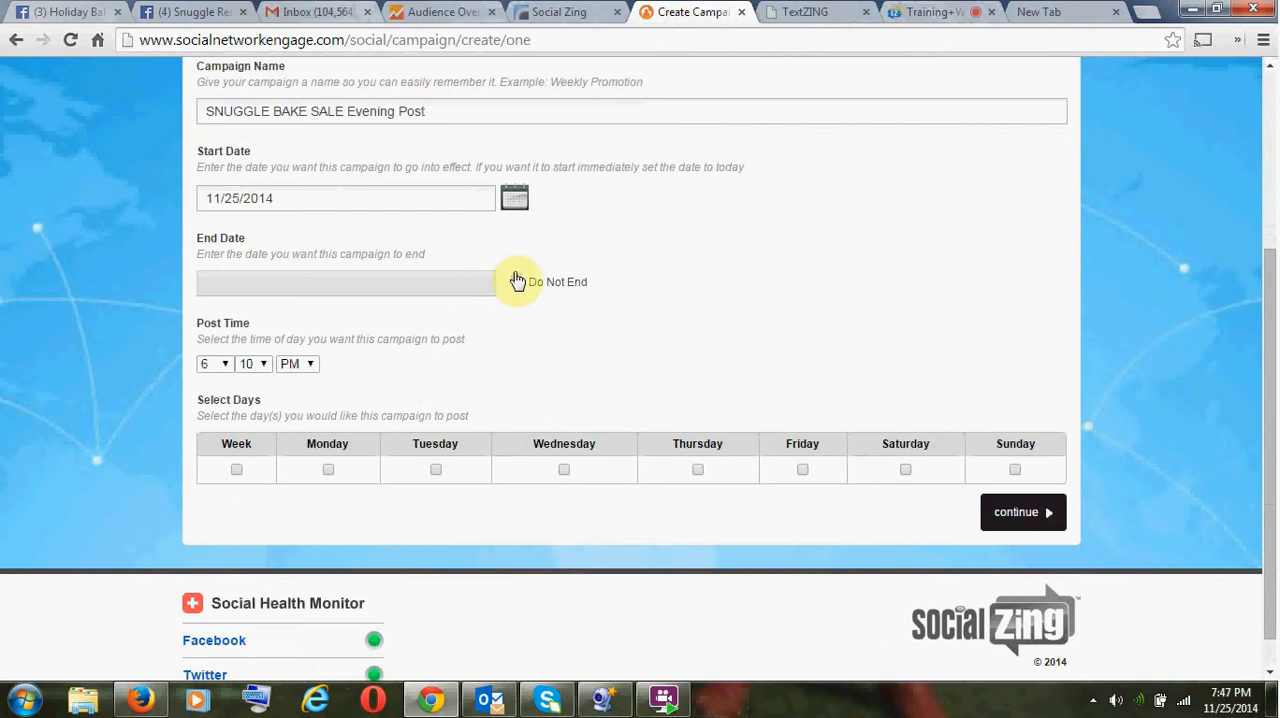
left_click(517, 283)
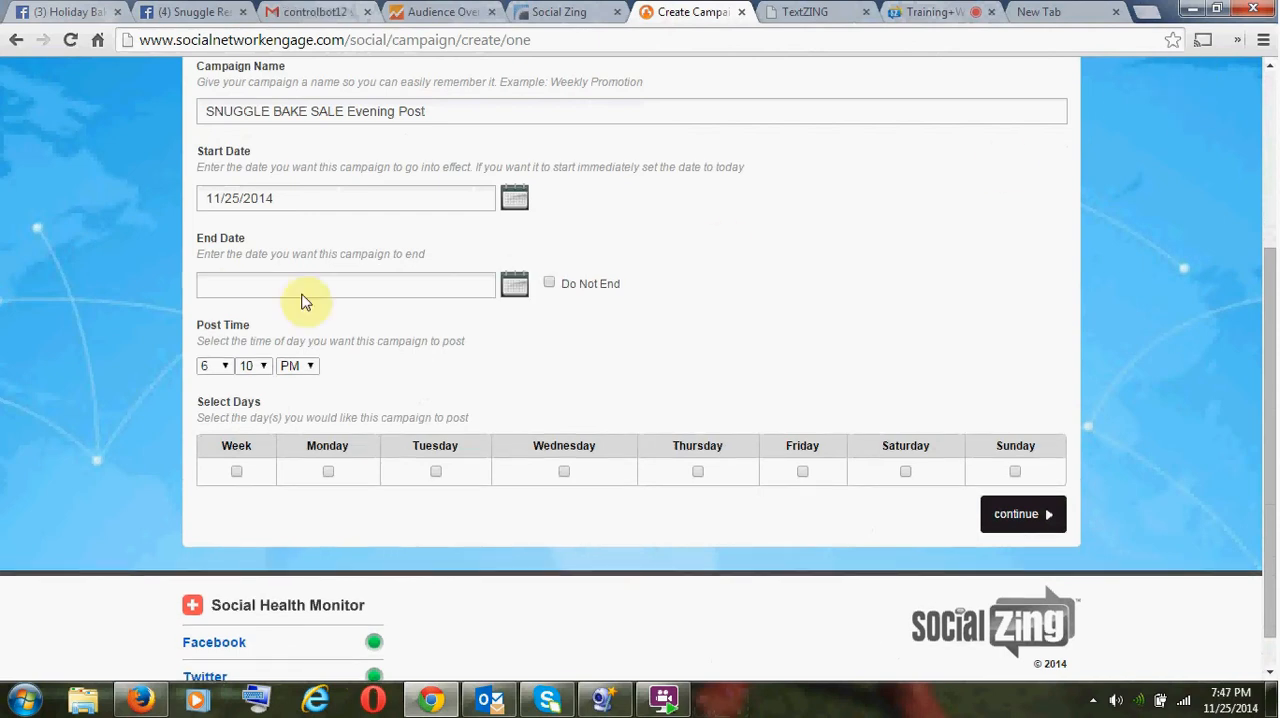
left_click(517, 287)
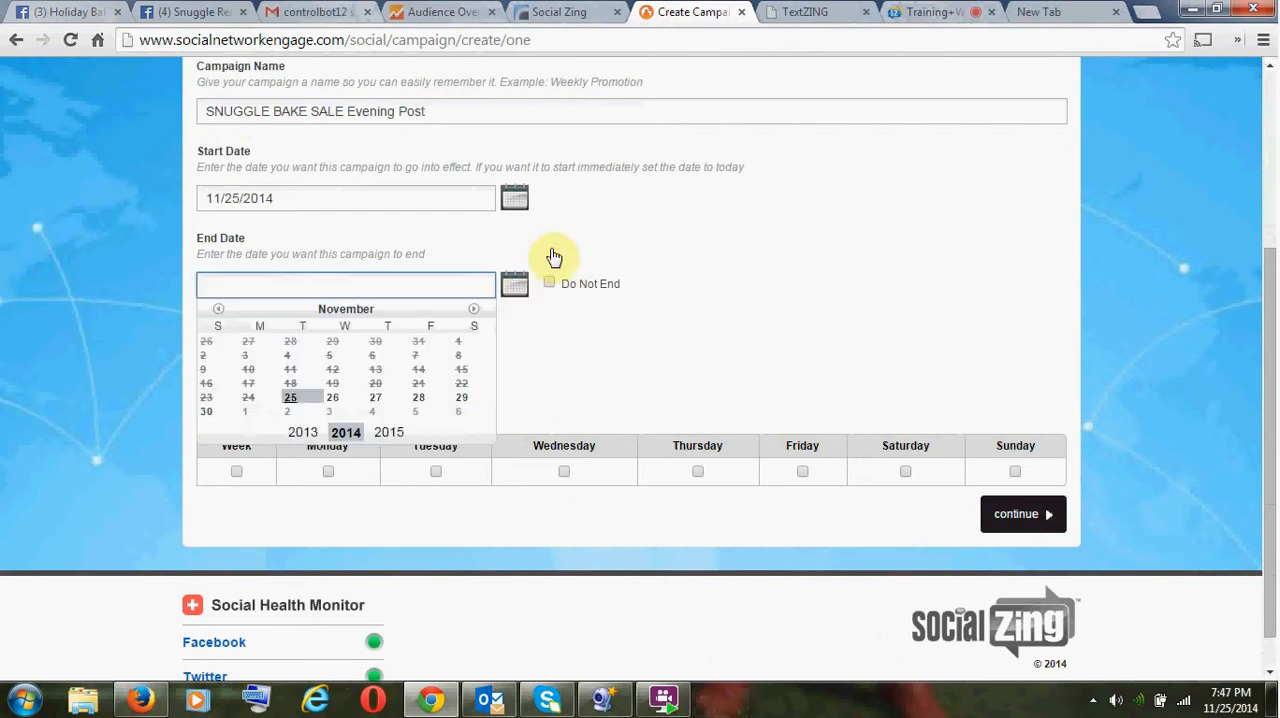
left_click(463, 402)
left_click(236, 471)
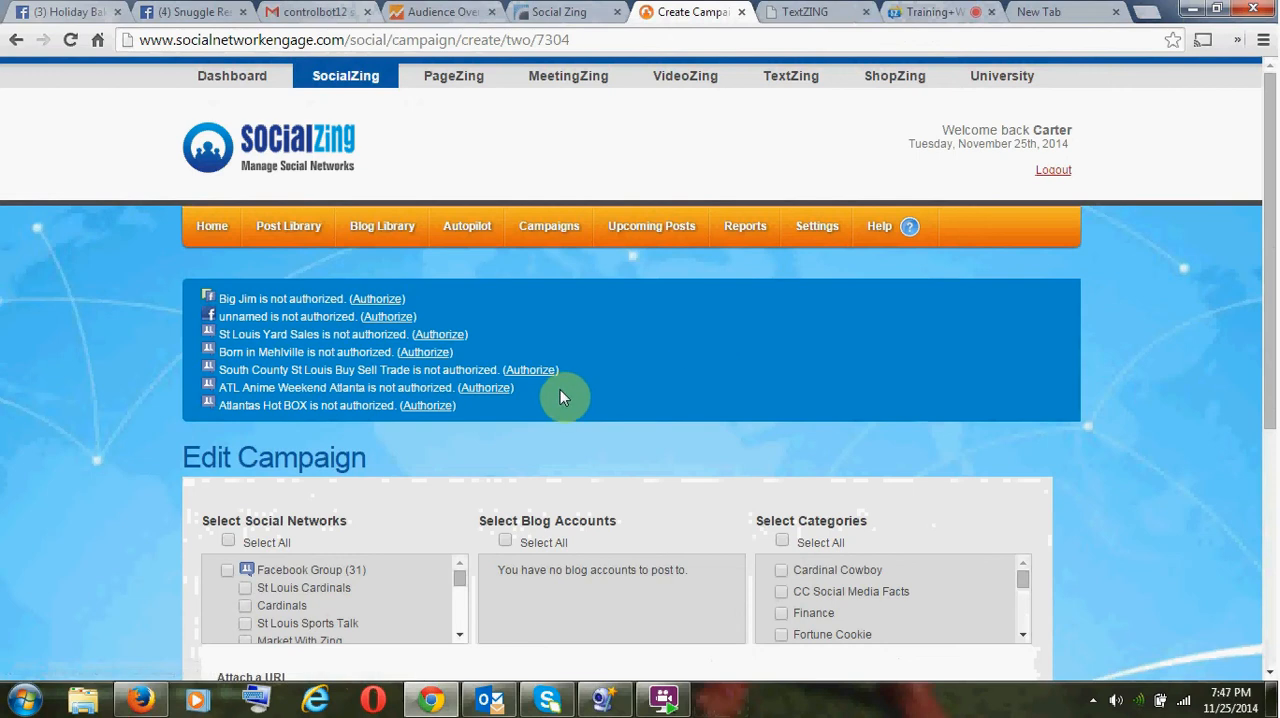
- Paste the copied Snuggle message as the custom post and return to the beginning of its text
scroll(563, 409, "down", 4)
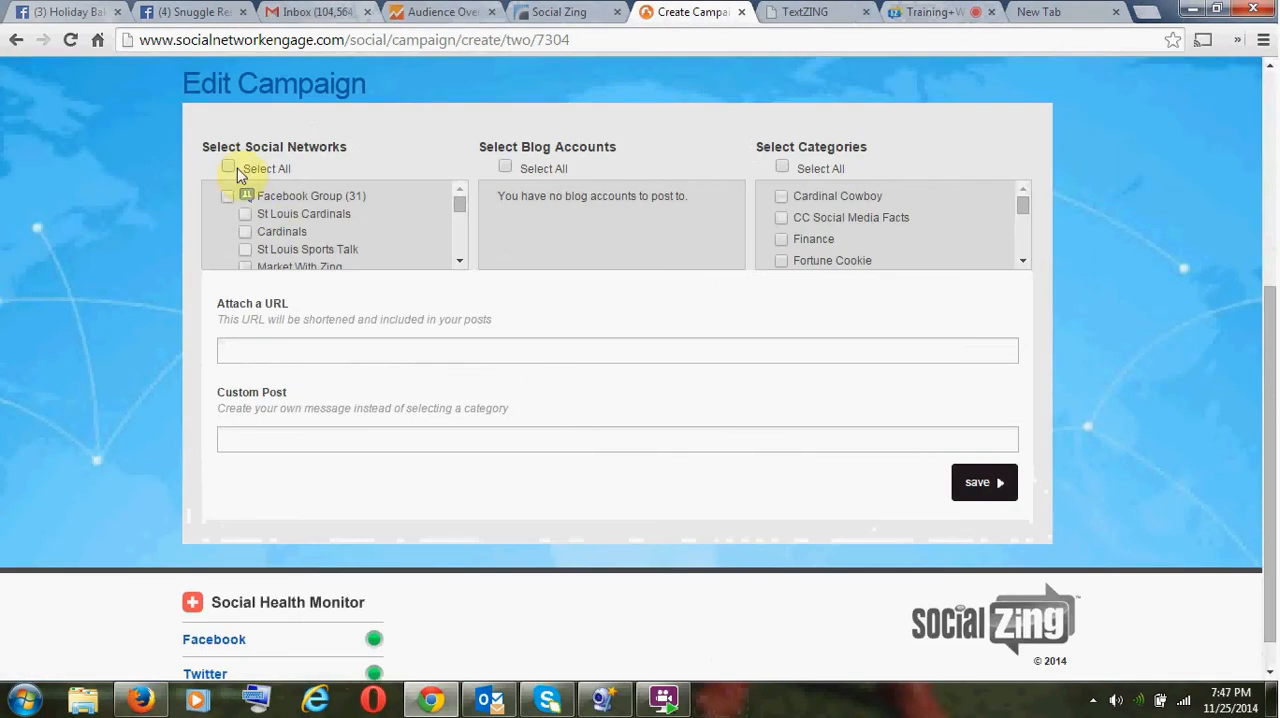
left_click(325, 438)
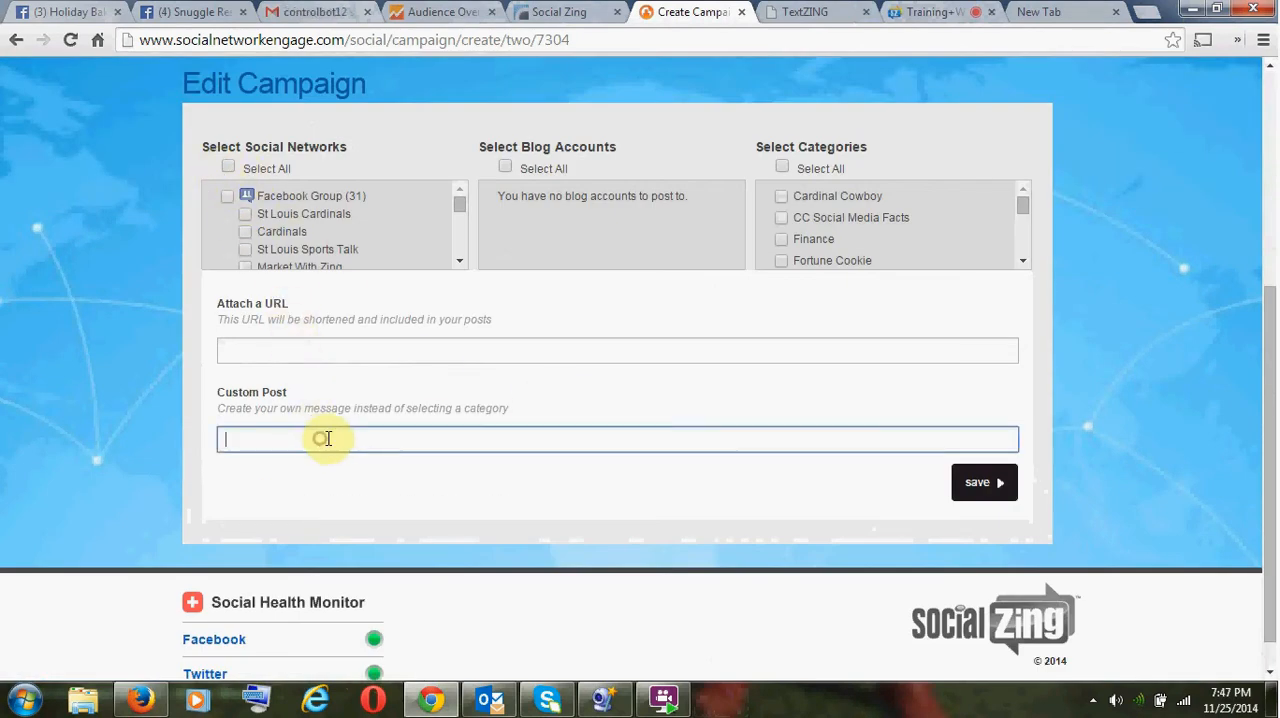
scroll(403, 449, "down", 1)
key("ctrl+v")
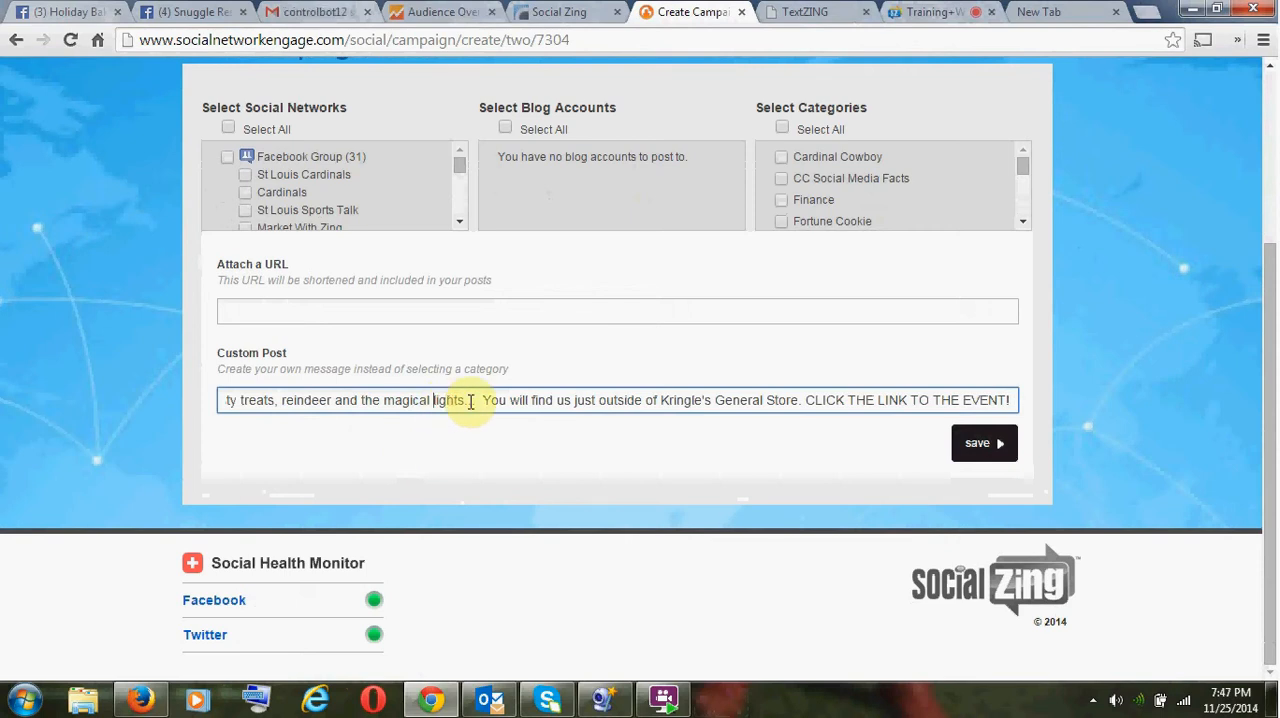
key("ctrl+Left")
key("ctrl+Left")
key("ctrl+Left")
key("ctrl+Left")
key("ctrl+Left")
key("ctrl+Left")
key("ctrl+Left")
key("ctrl+Left")
key("ctrl+Left")
key("ctrl+Left")
key("ctrl+Left")
key("ctrl+Left")
key("ctrl+Left")
key("ctrl+Left")
key("ctrl+Left")
key("ctrl+Left")
key("ctrl+Left")
key("ctrl+Left")
key("ctrl+Left")
key("ctrl+Left")
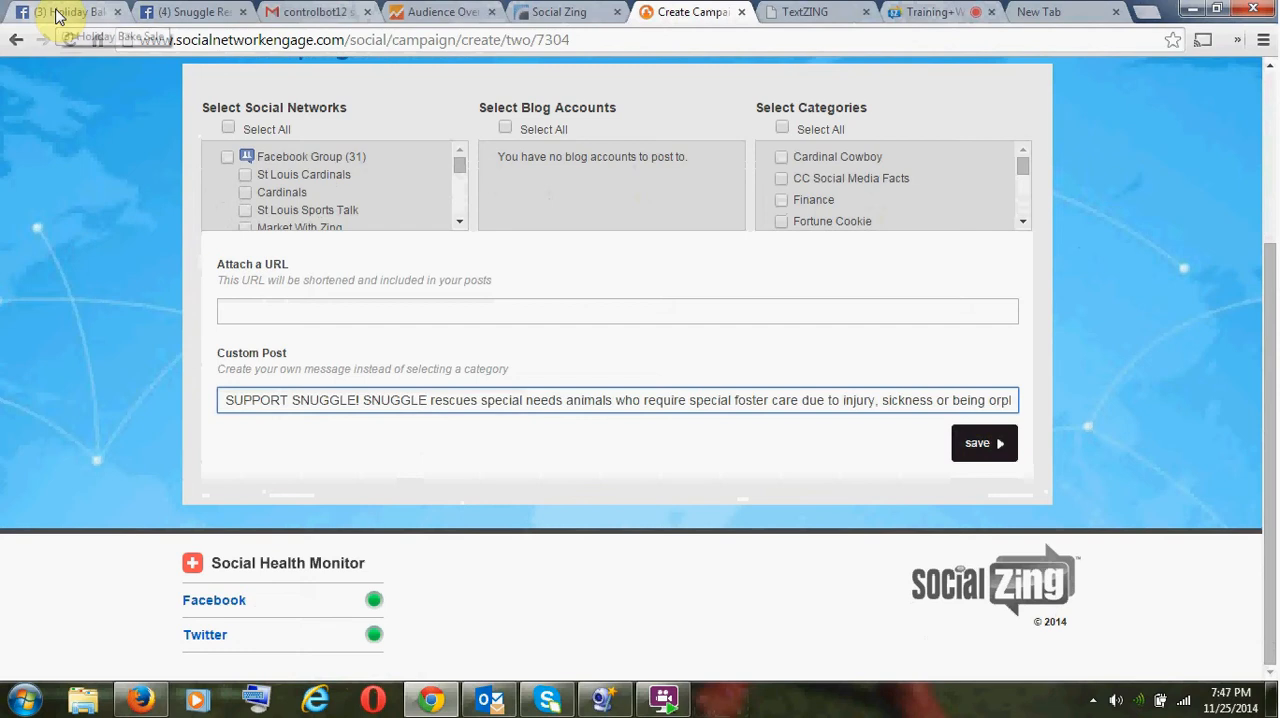
- Switch to Facebook's Holiday Bake Sale event page and copy its web address
left_click(189, 12)
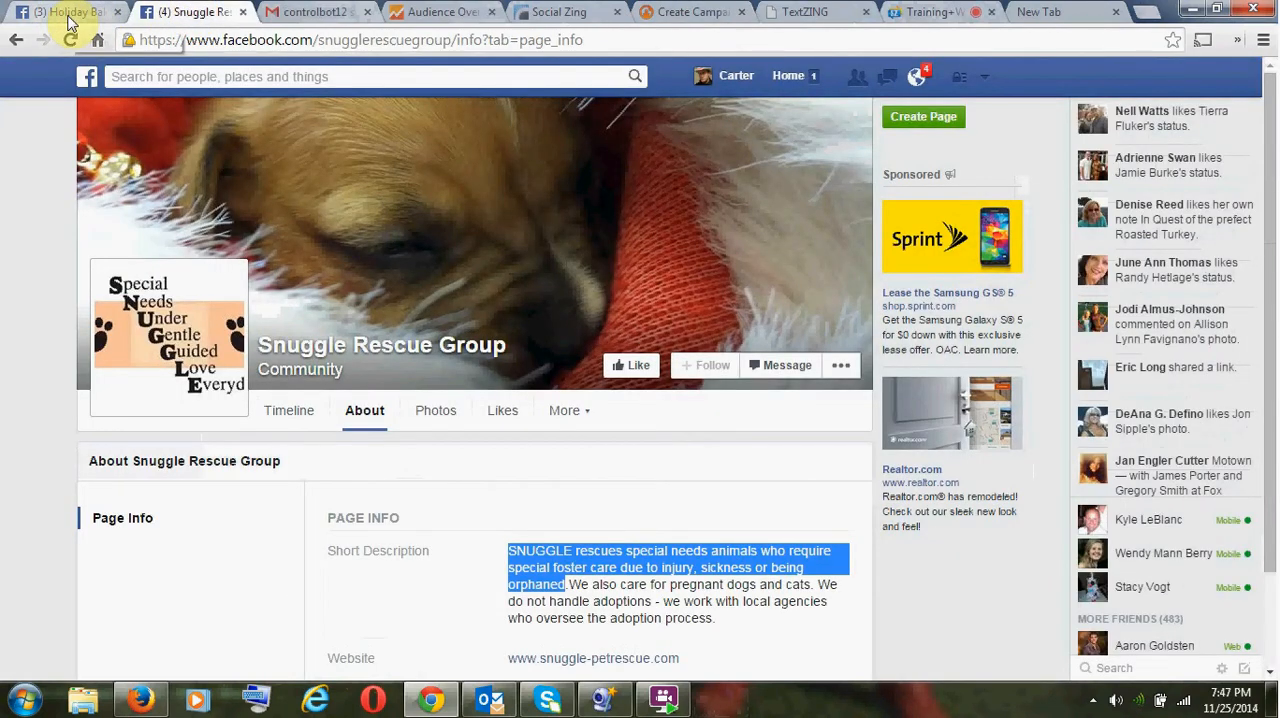
left_click(70, 10)
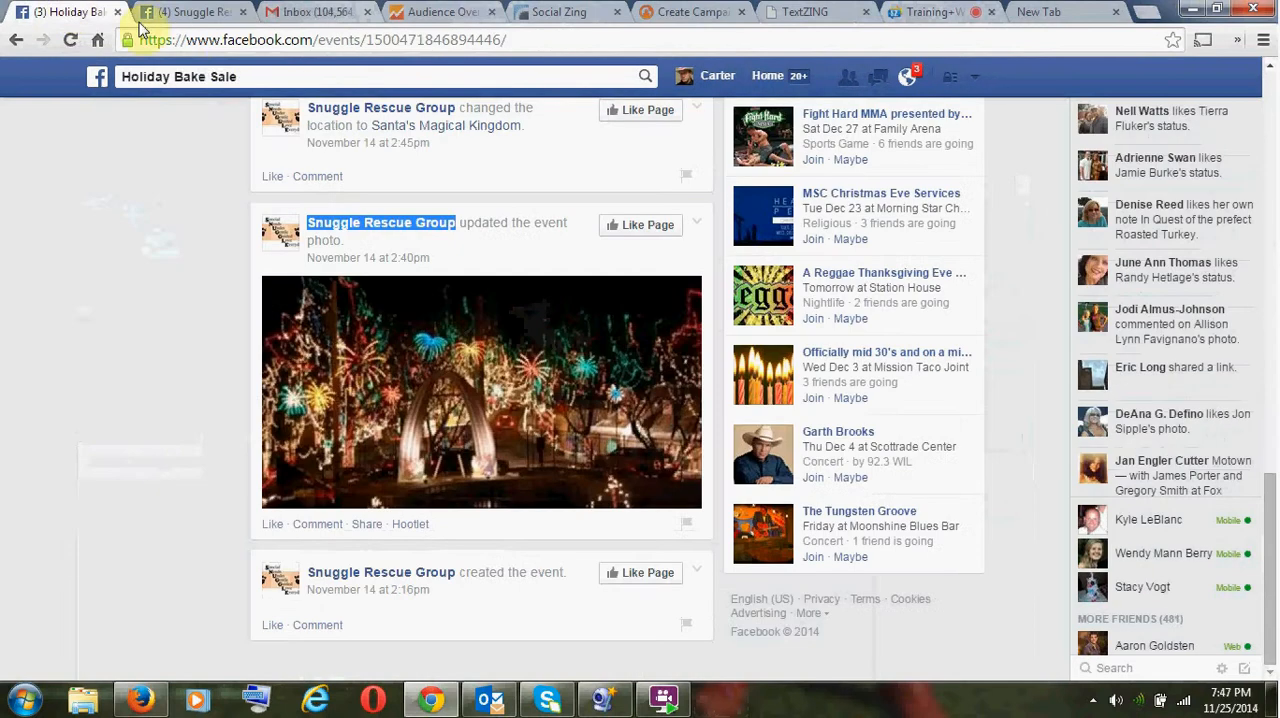
left_click(295, 42)
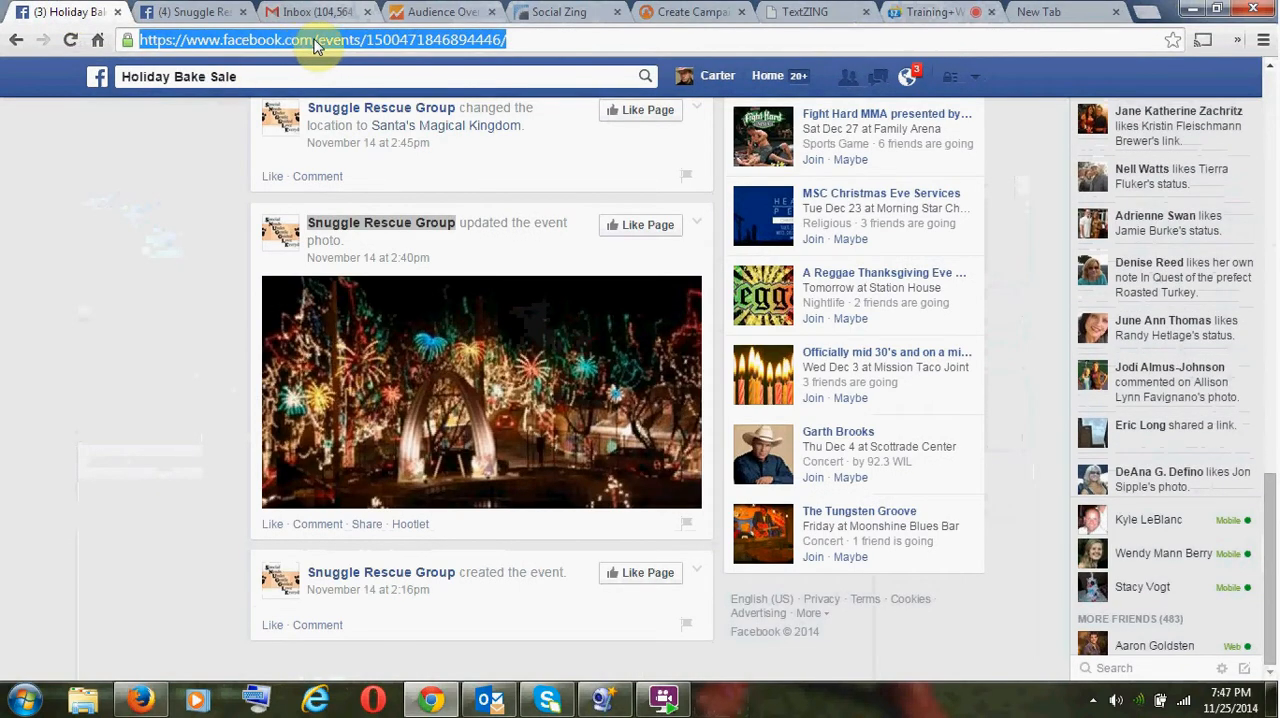
left_click(171, 279)
scroll(170, 287, "up", 6)
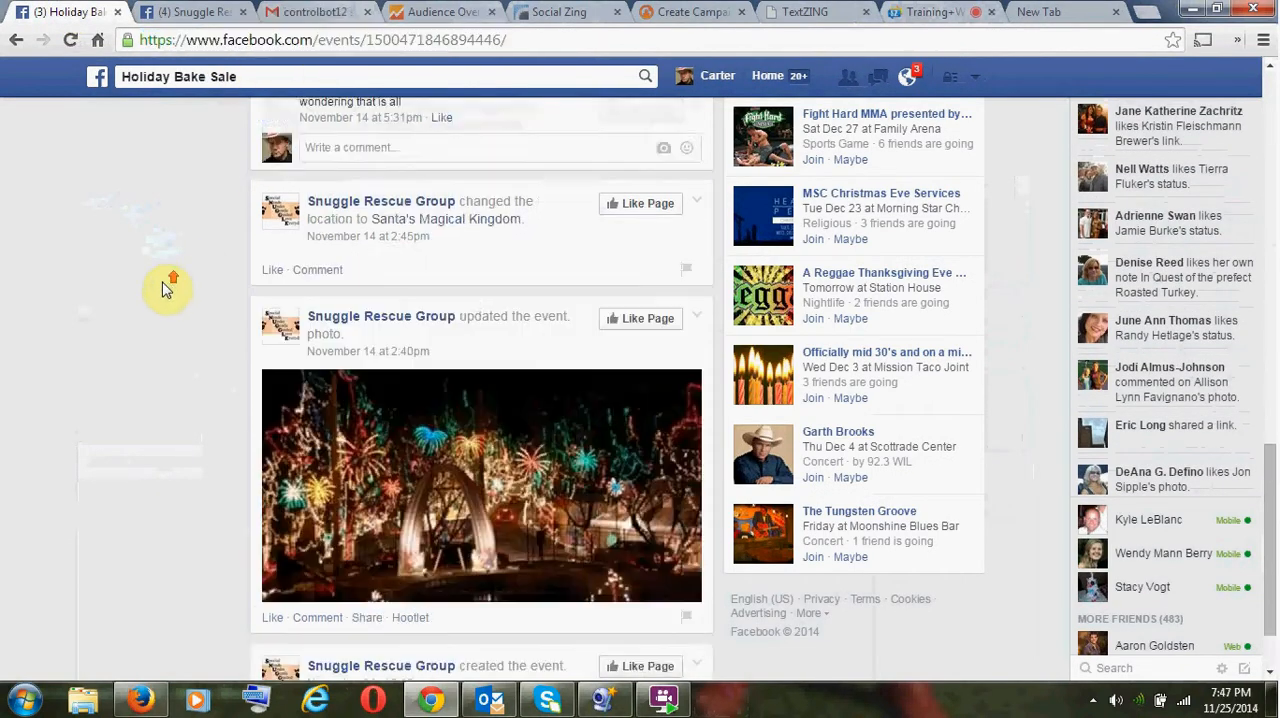
scroll(167, 289, "up", 5)
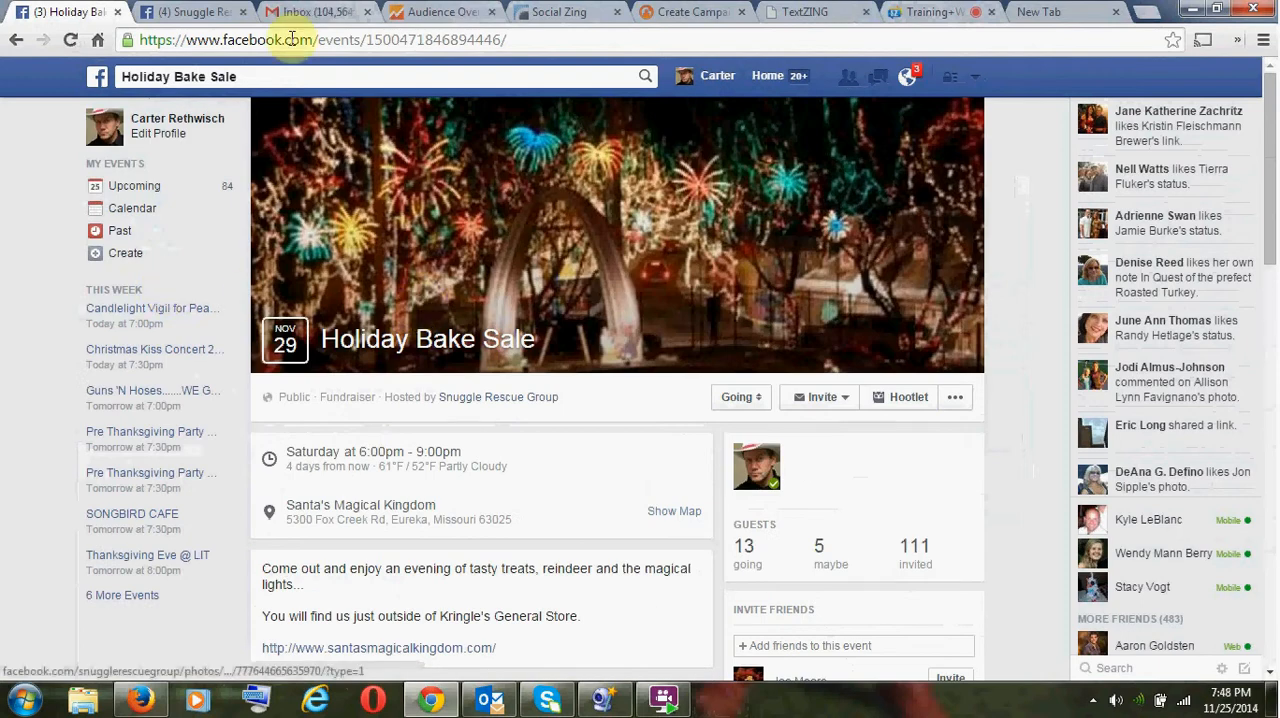
left_click(225, 40)
key("ctrl+c")
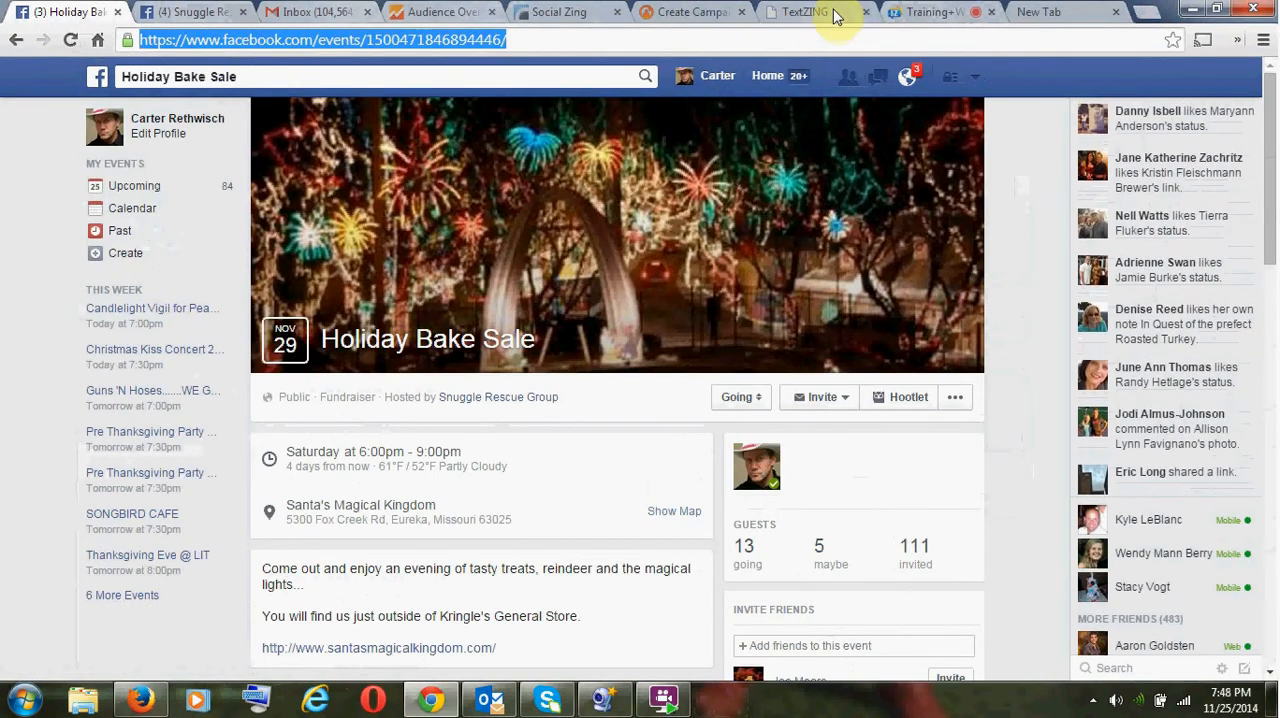
left_click(688, 12)
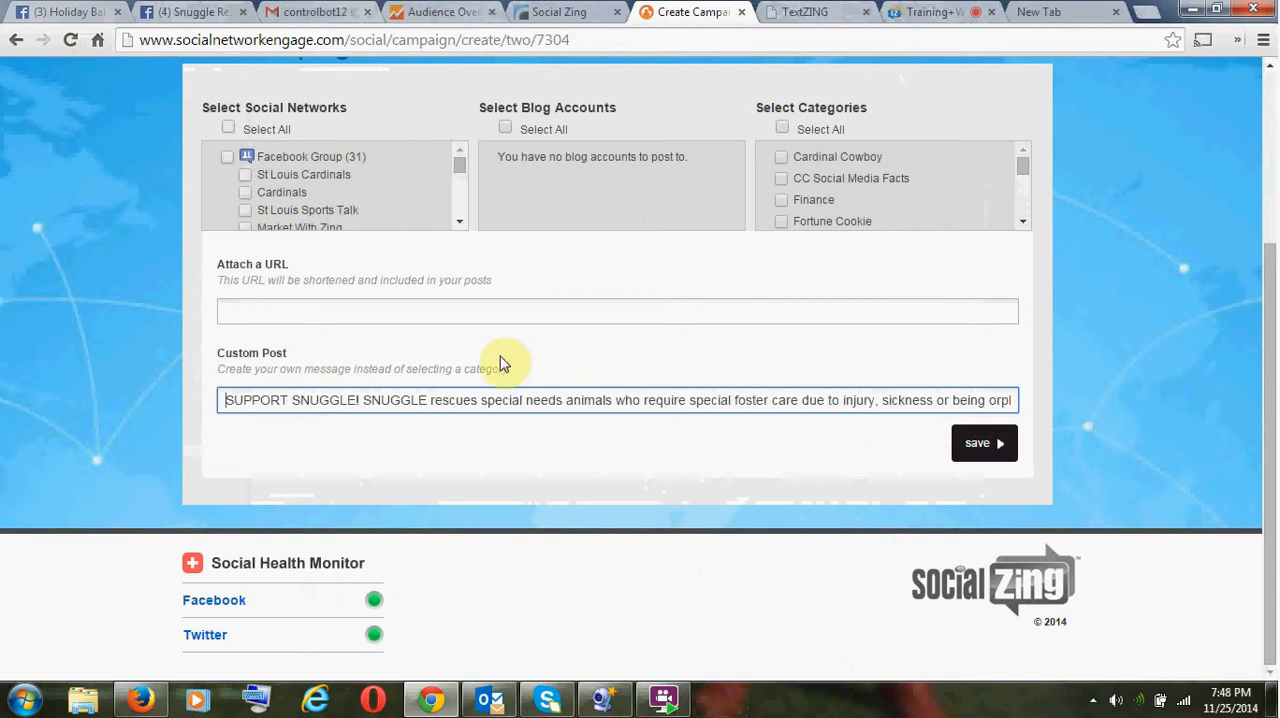
left_click(452, 328)
key("ctrl+v")
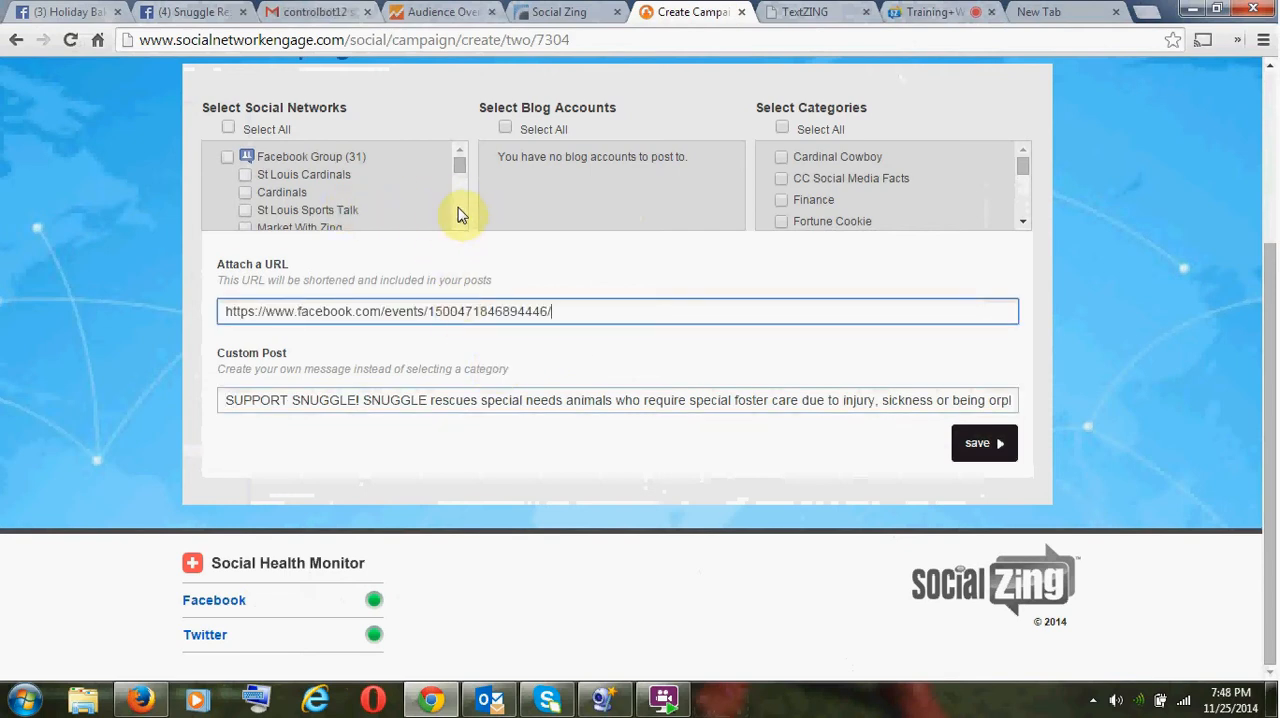
mouse_move(457, 180)
left_mouse_down()
mouse_move(463, 228)
mouse_move(456, 187)
left_mouse_up()
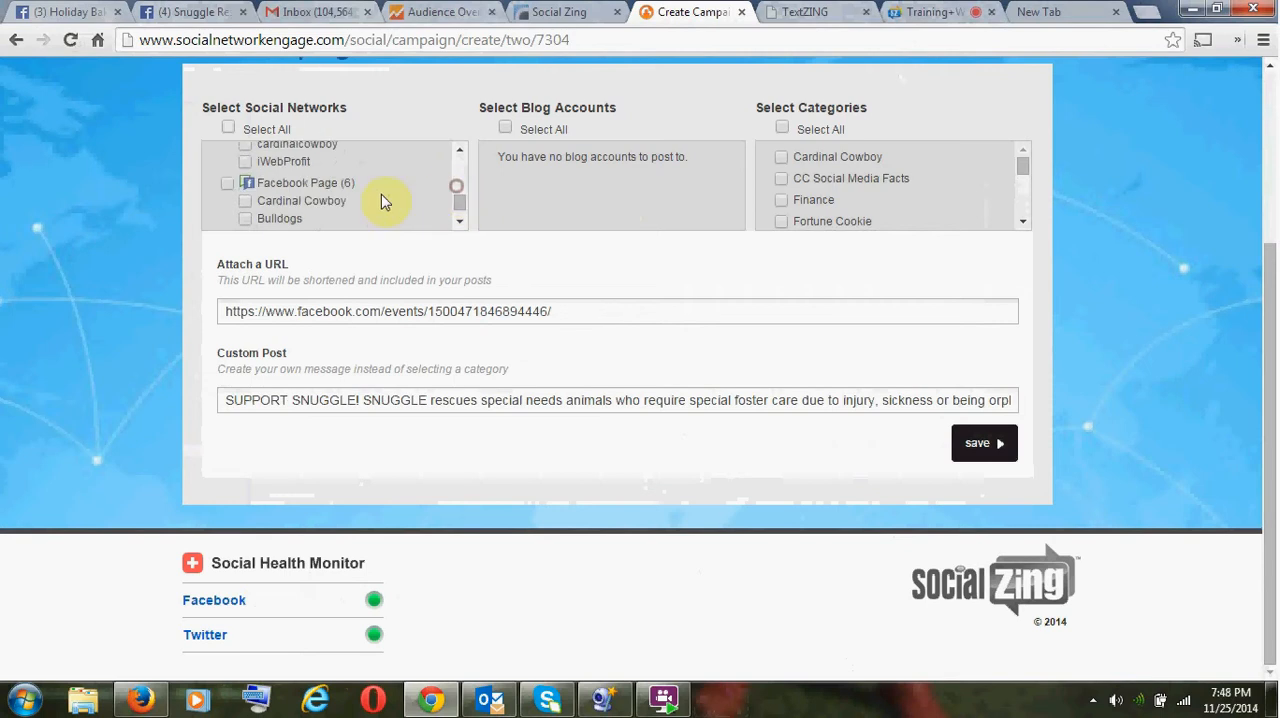
left_click(230, 184)
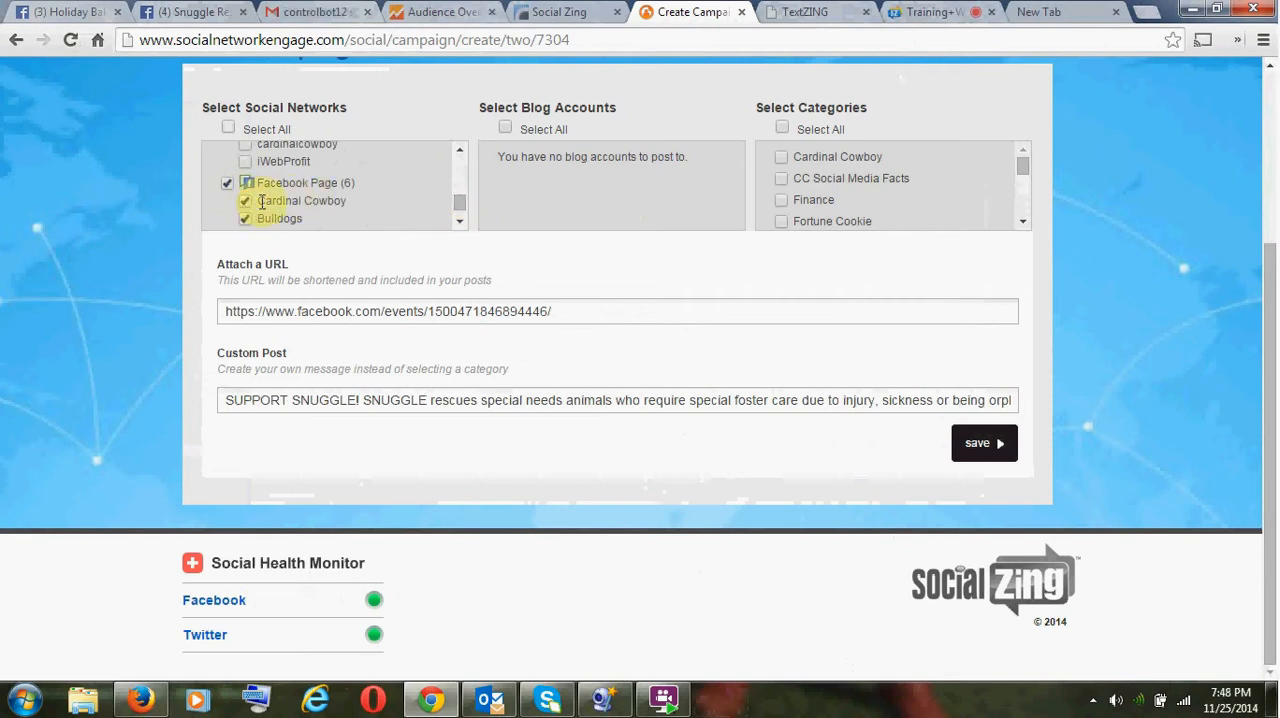
scroll(262, 202, "down", 1)
left_click(245, 159)
left_click(245, 176)
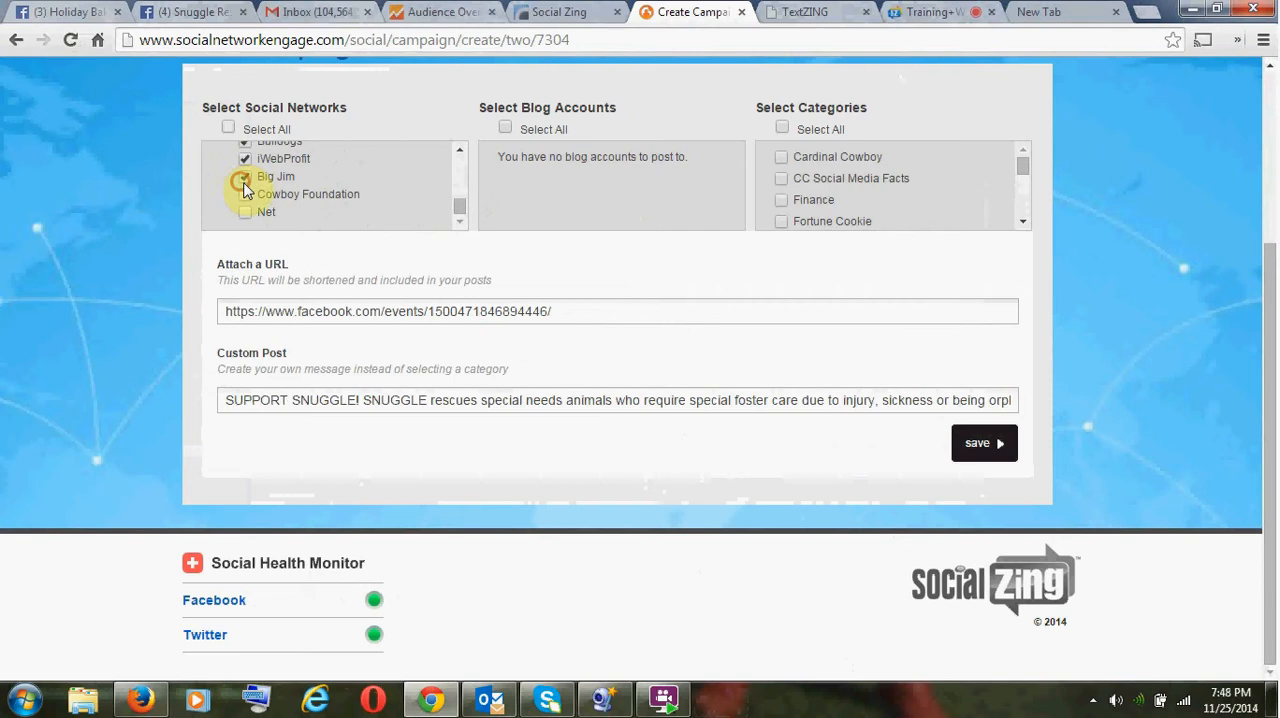
left_click(245, 194)
left_click(245, 212)
scroll(457, 170, "up", 3)
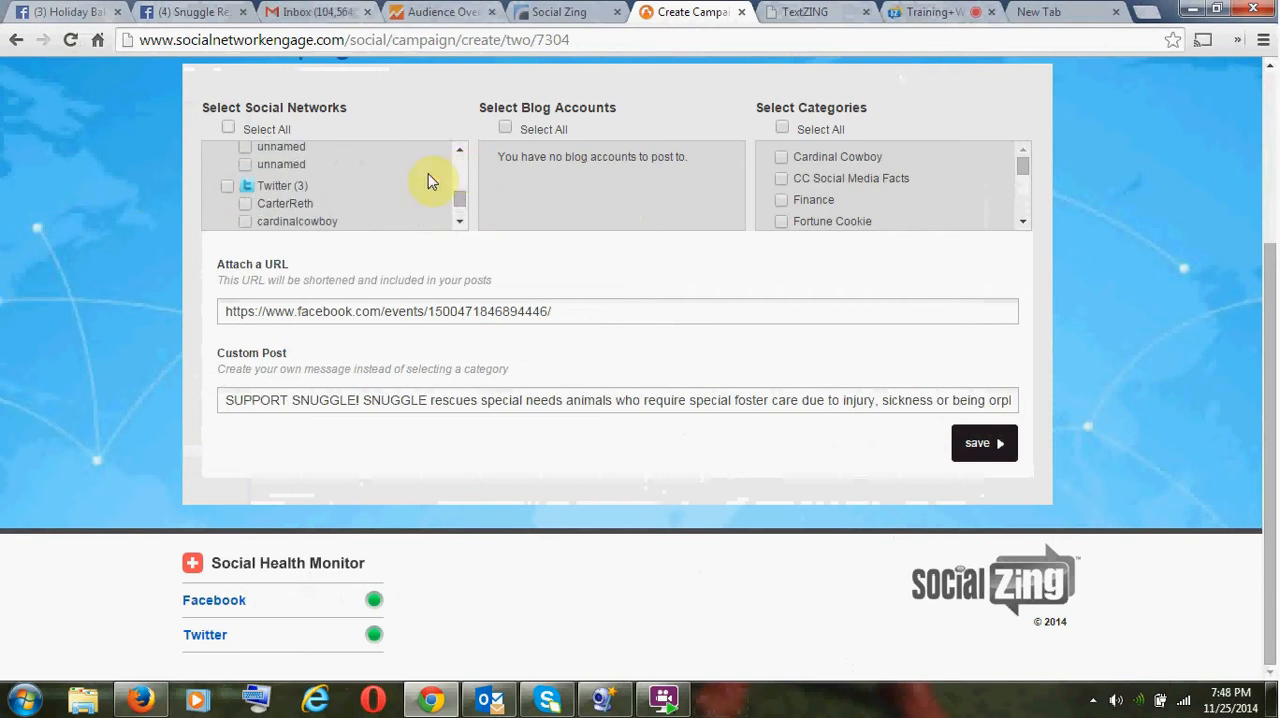
left_click(227, 186)
left_click(458, 223)
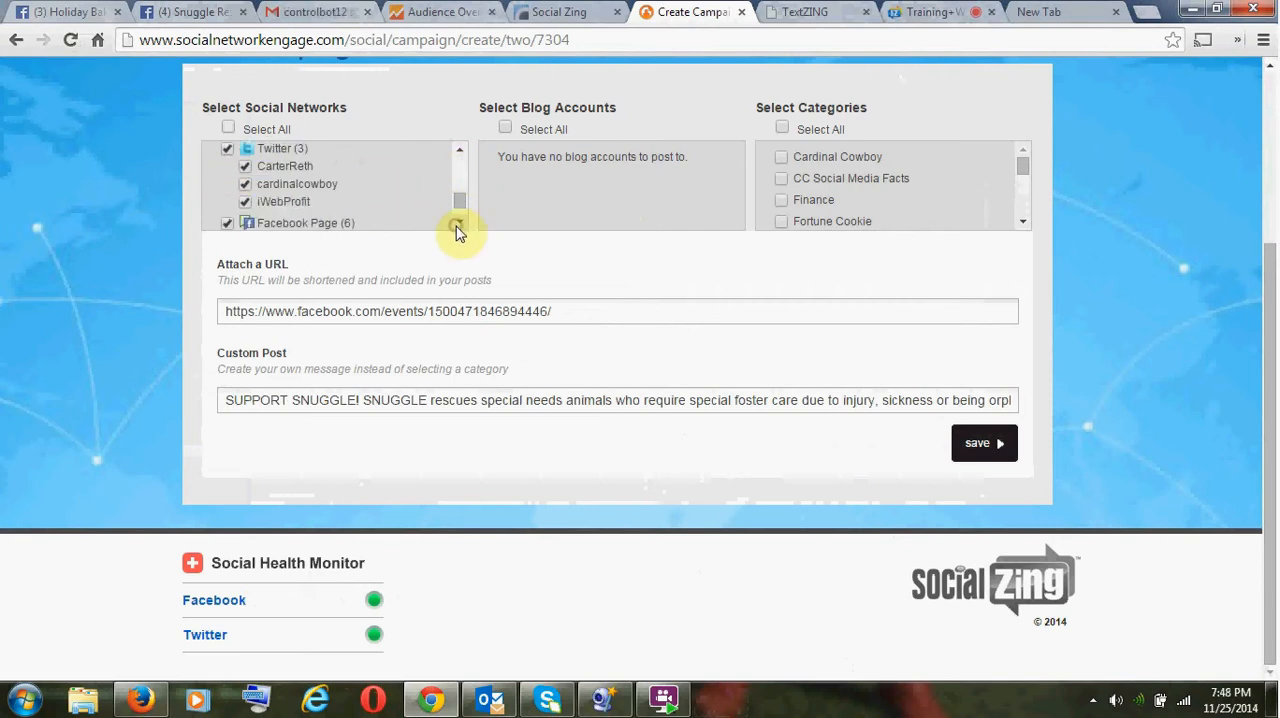
scroll(460, 184, "up", 2)
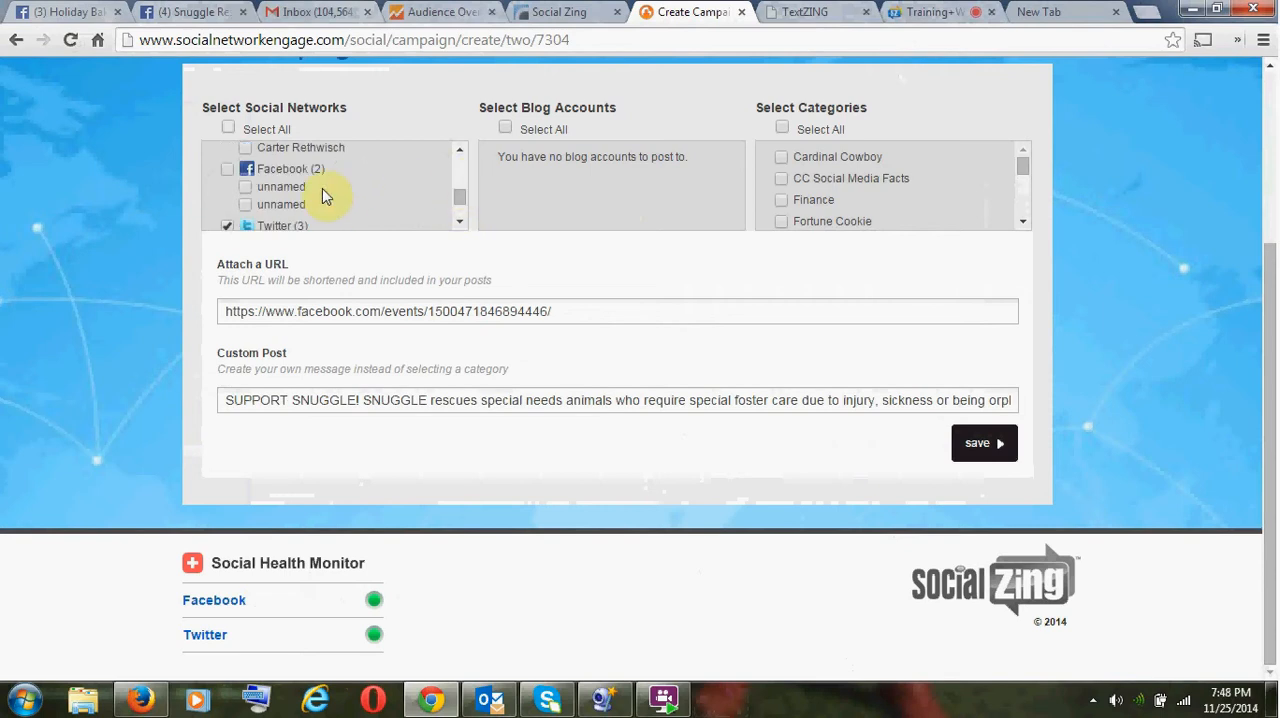
left_click(227, 170)
left_click_drag(456, 195, 463, 156)
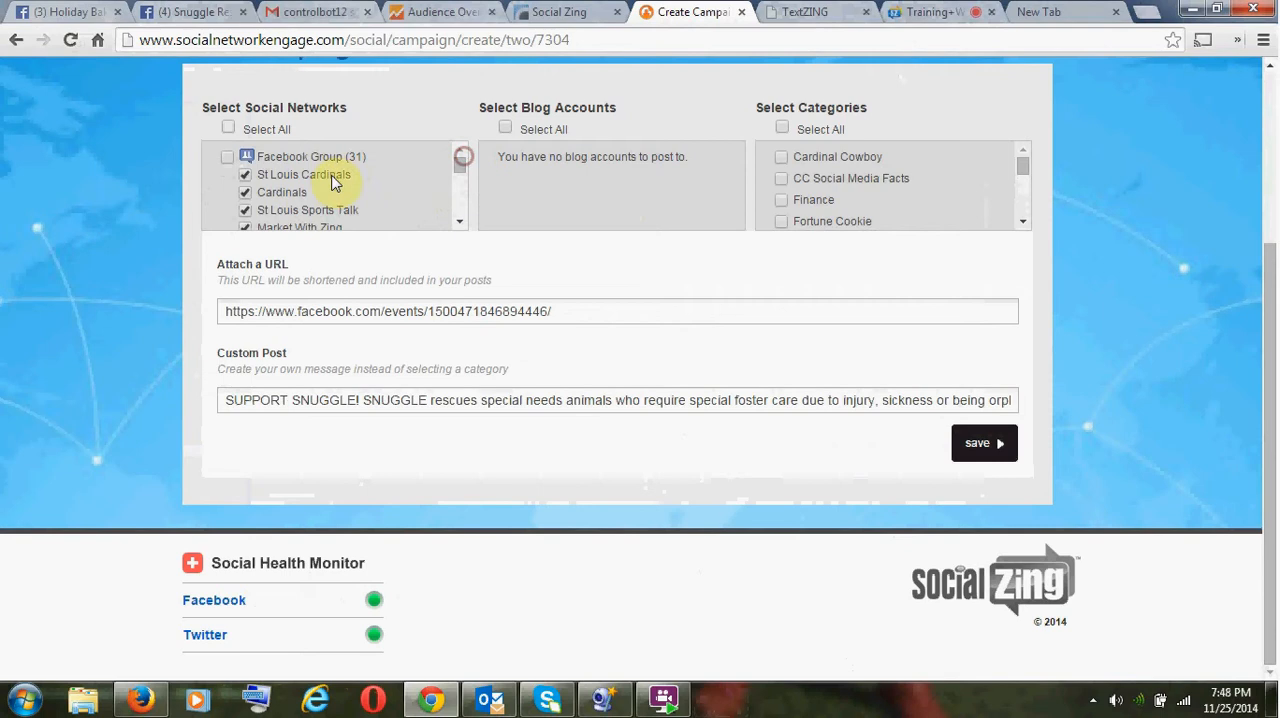
left_click(246, 176)
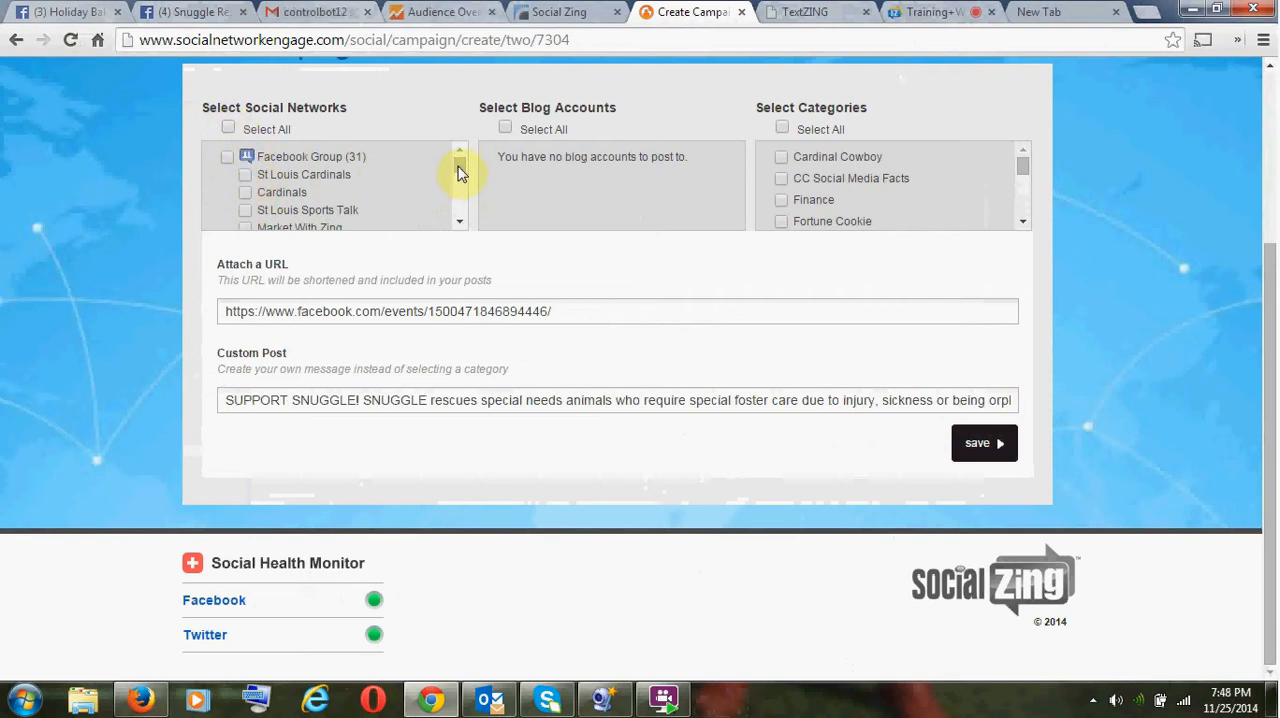
- Select the Facebook pages Bulldogs, iWebProfit, Big Jim, Cowboy Foundation and Net, plus all Twitter accounts, for the evening campaign
left_click_drag(458, 170, 455, 213)
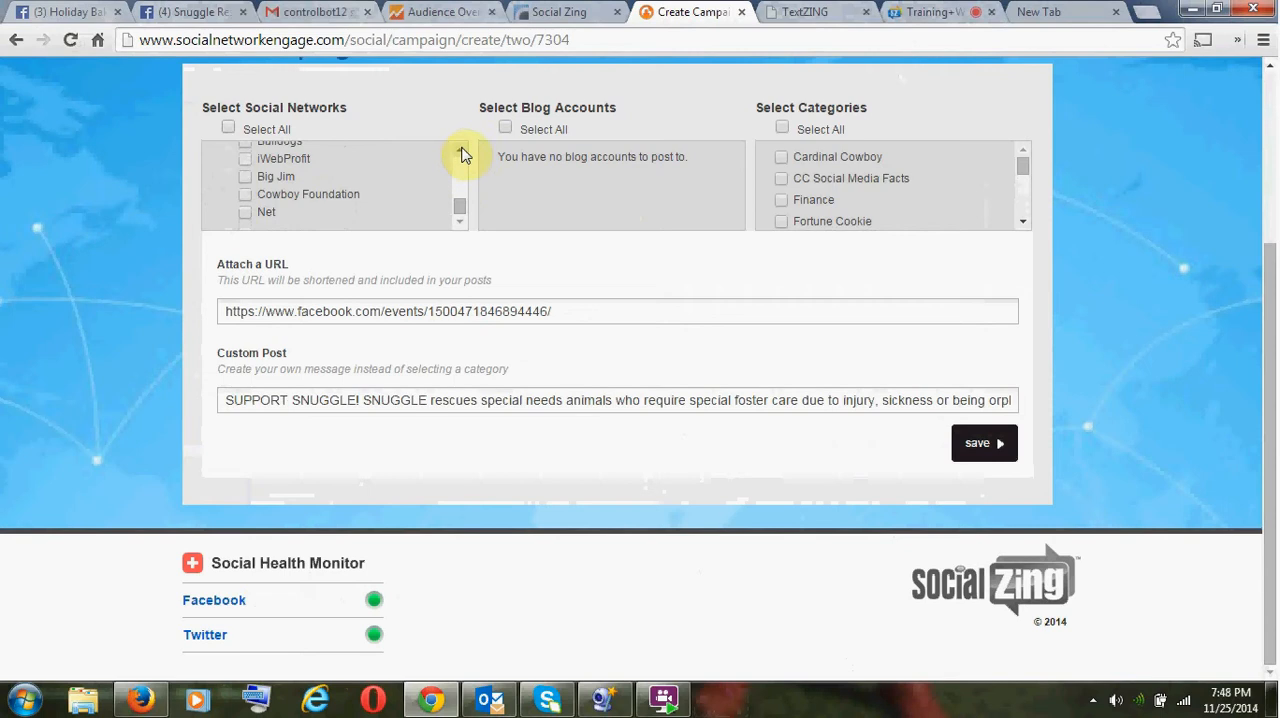
left_click(460, 150)
left_click(227, 180)
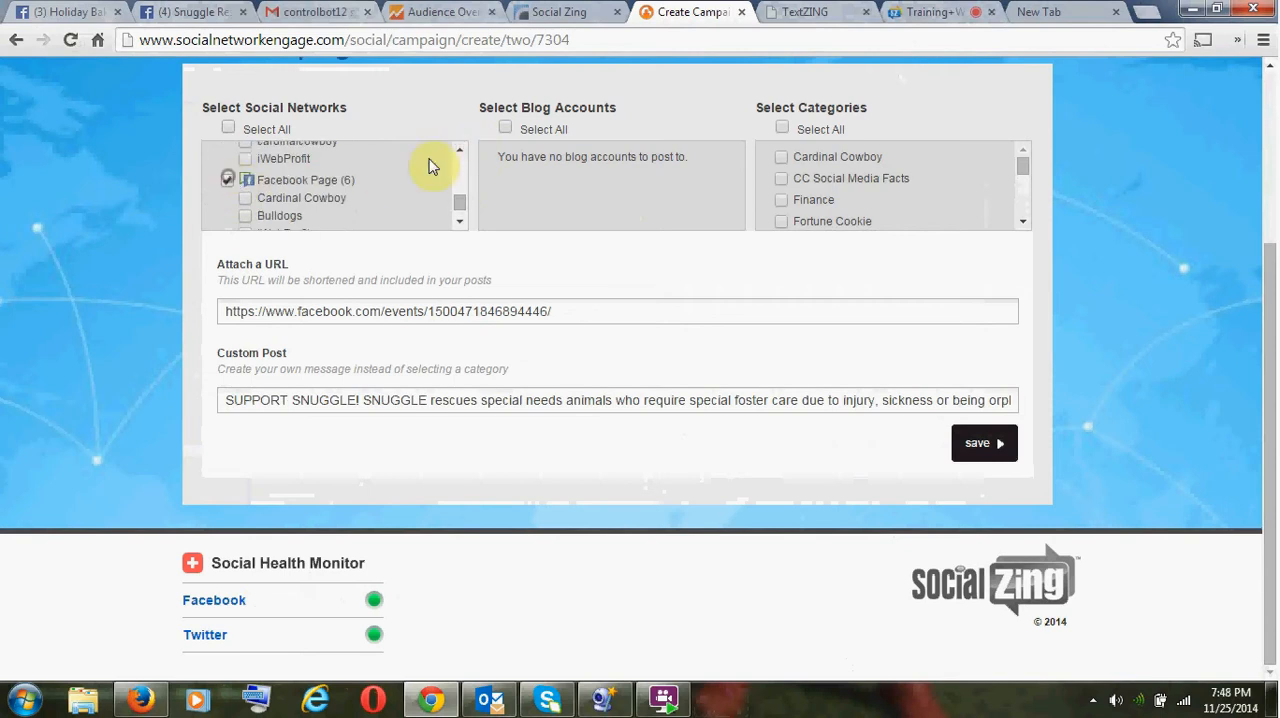
left_click(228, 177)
left_click(248, 215)
scroll(249, 195, "down", 1)
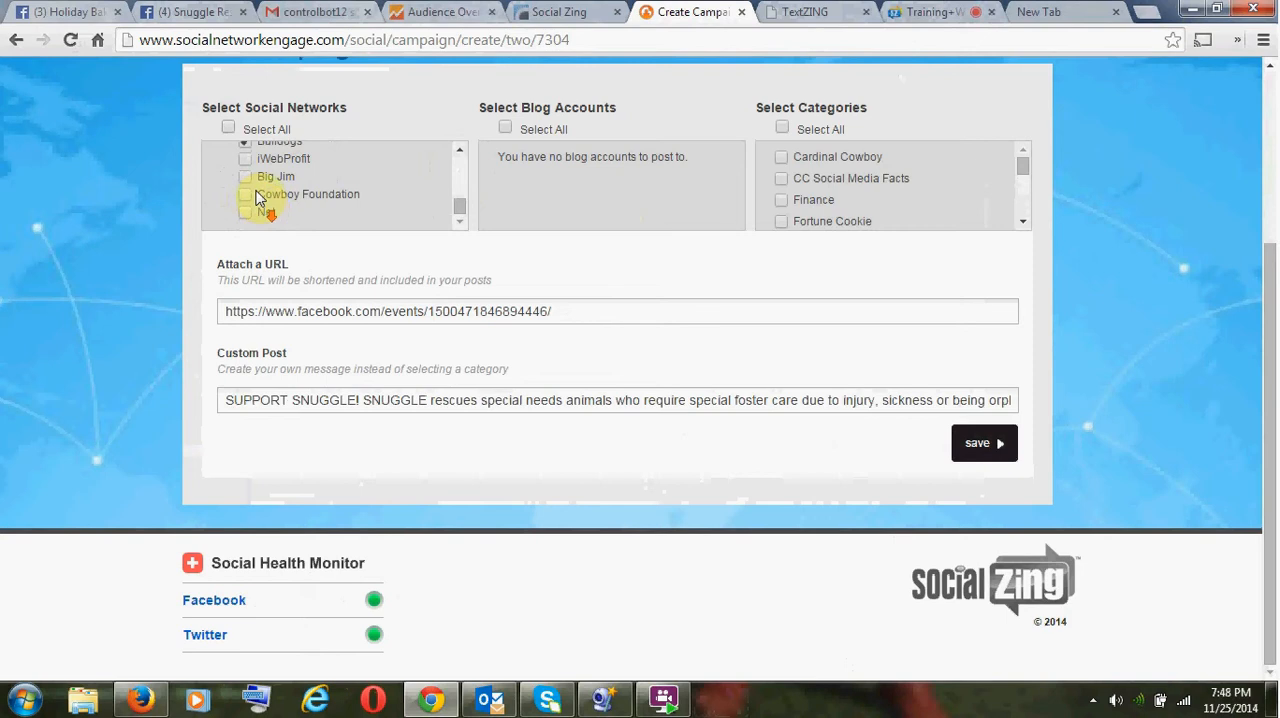
left_click(245, 159)
left_click(245, 178)
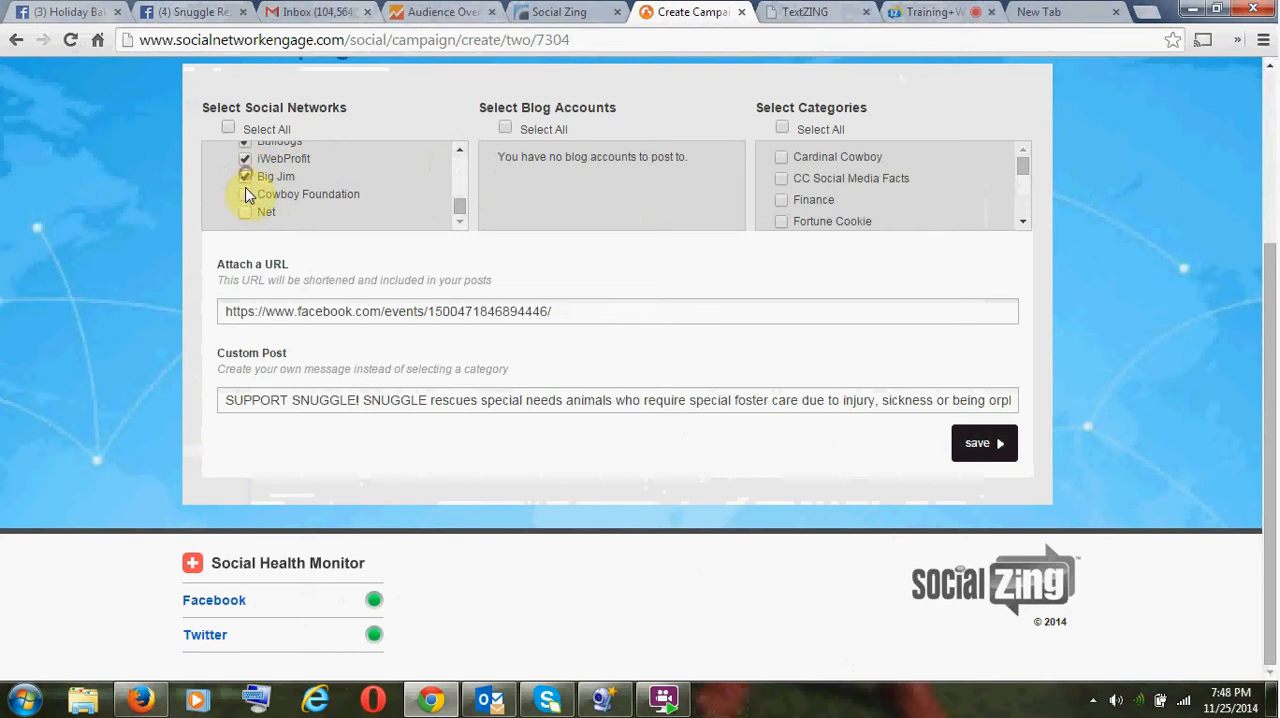
left_click(246, 195)
left_click(248, 214)
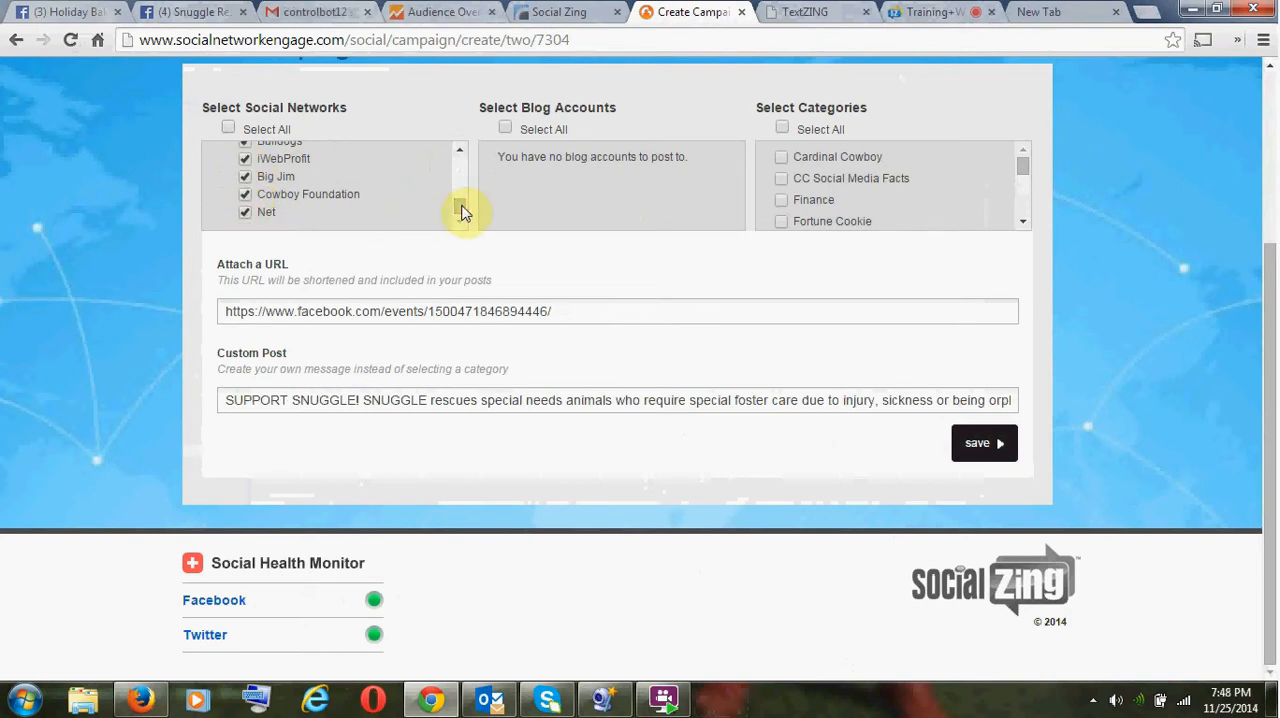
left_click_drag(462, 207, 457, 170)
left_click(227, 180)
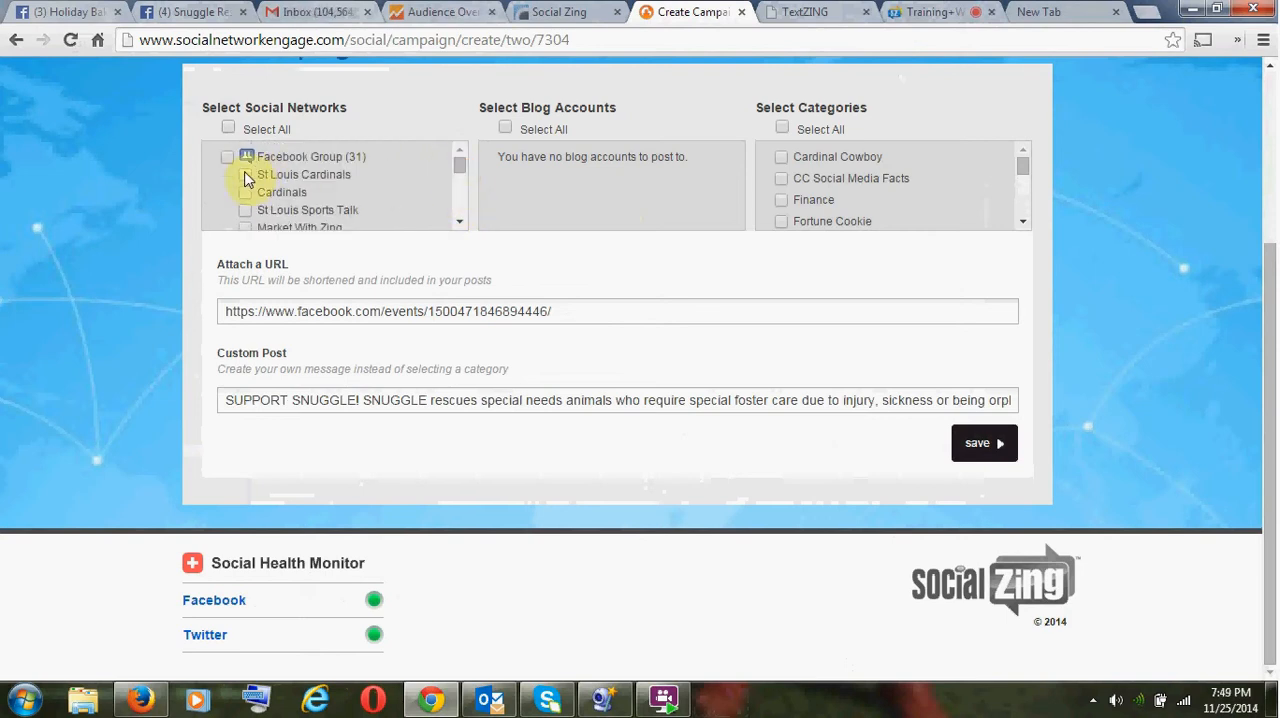
- Select the Facebook groups Cardinal Power, St Louis Social, STL Night Life and Advertise your Business Freely 24/7
scroll(251, 209, "down", 3)
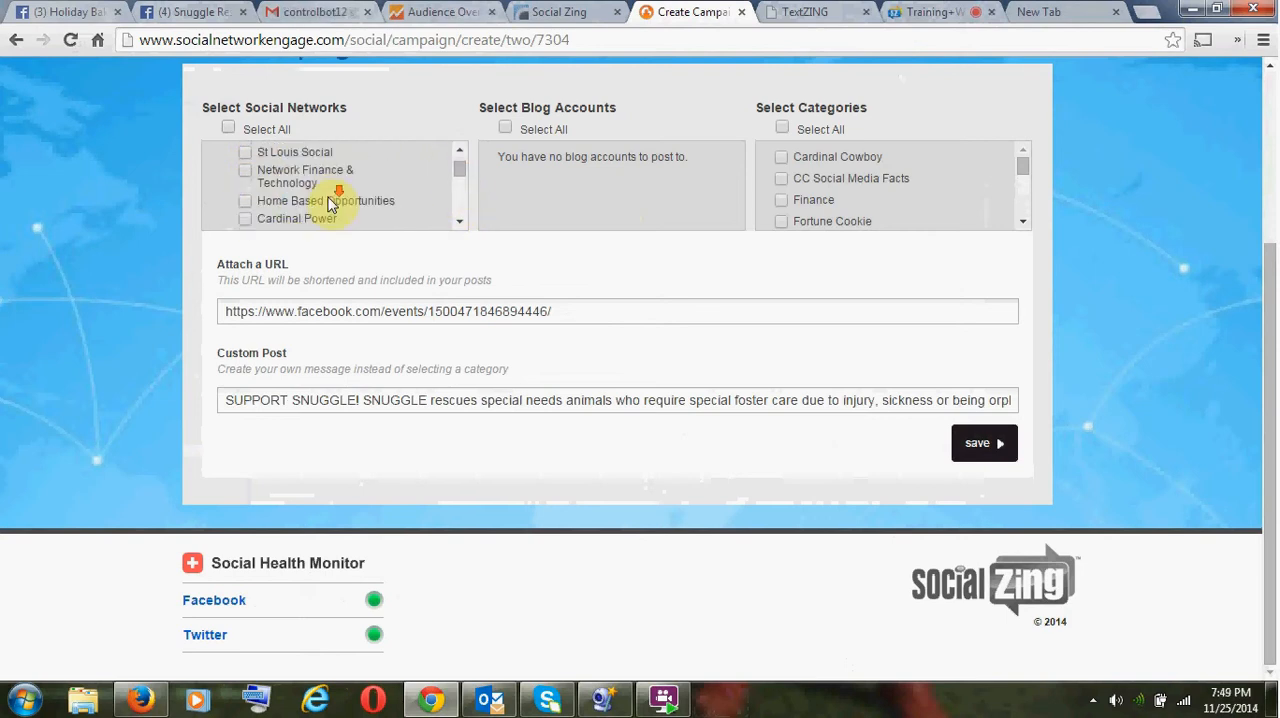
left_click(247, 219)
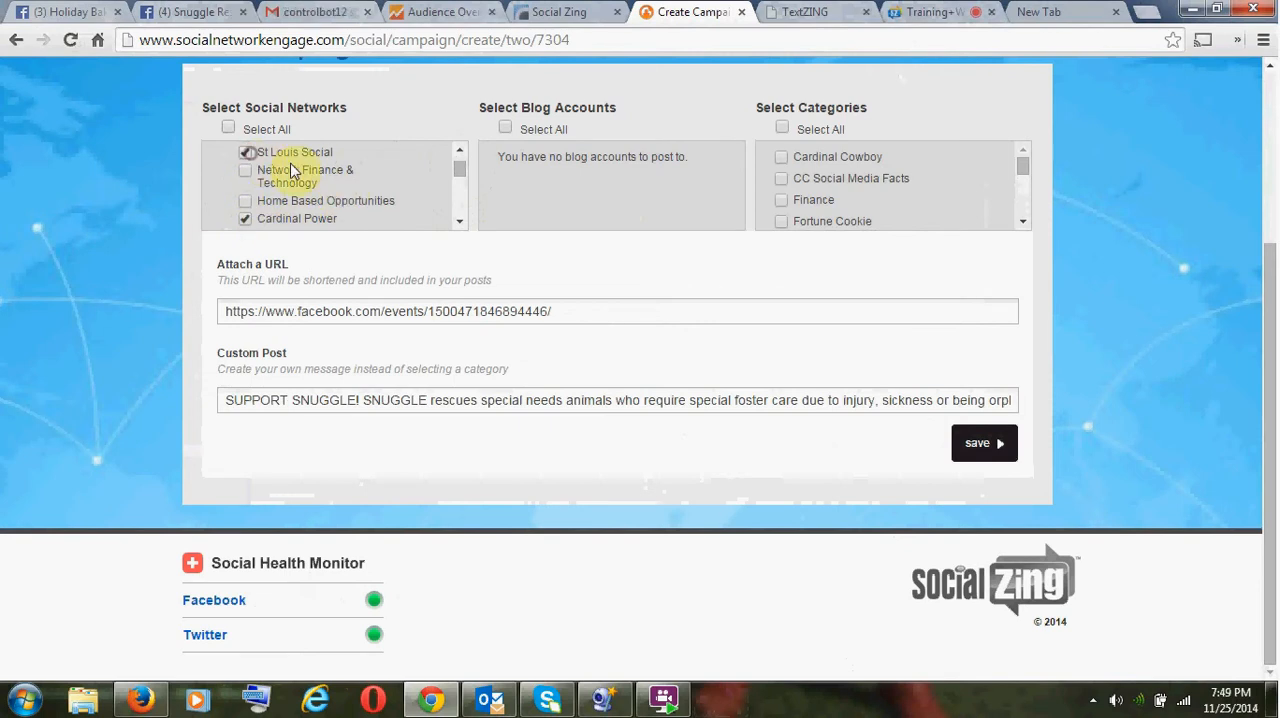
scroll(329, 182, "down", 3)
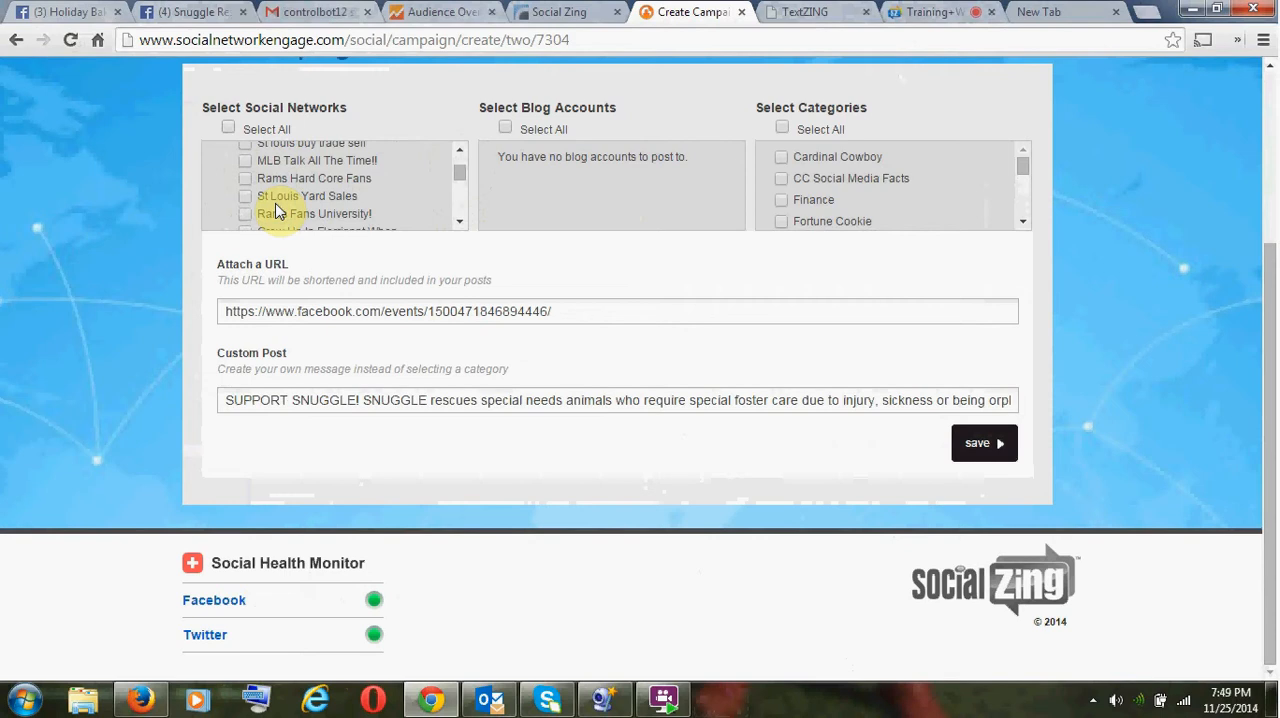
scroll(278, 211, "down", 3)
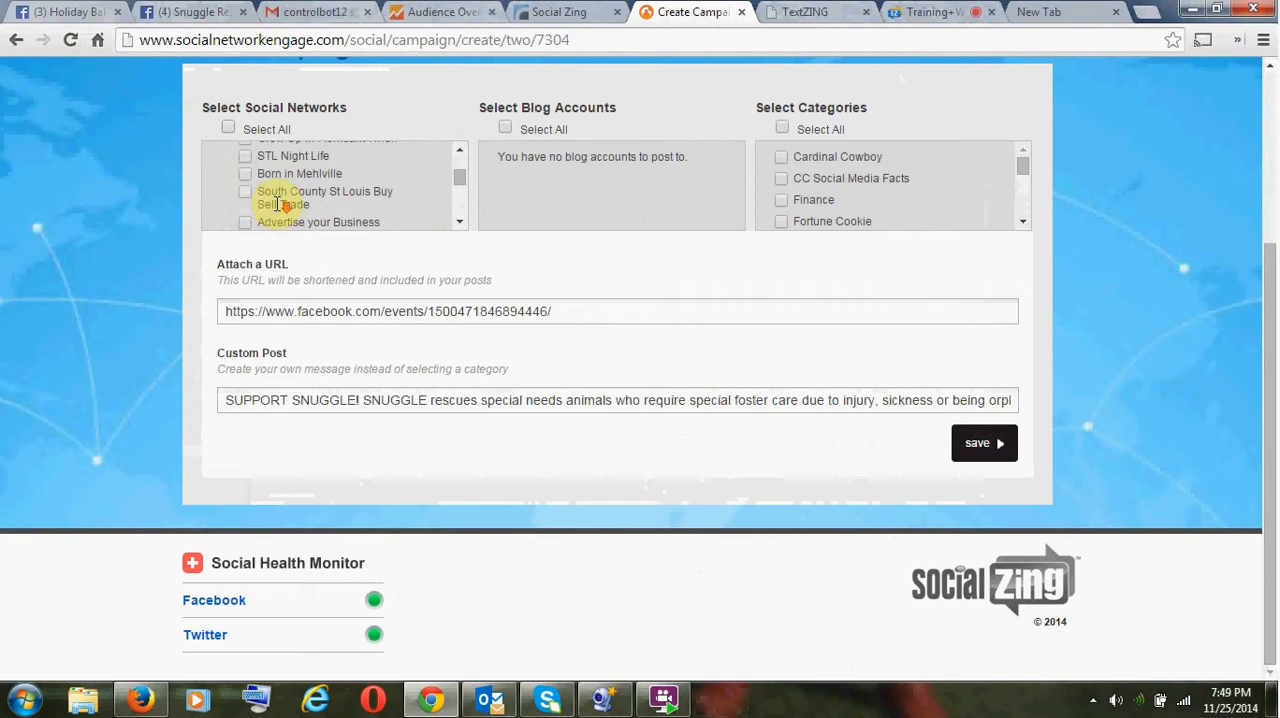
left_click(246, 157)
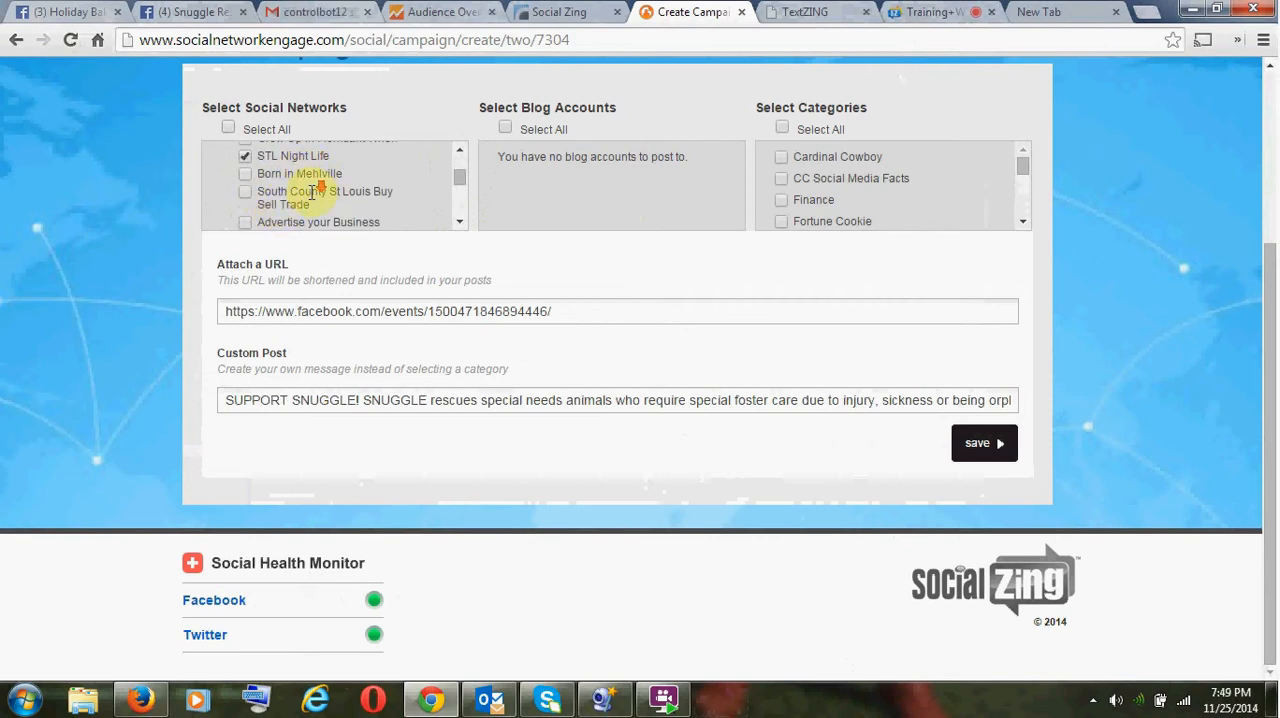
scroll(312, 192, "down", 3)
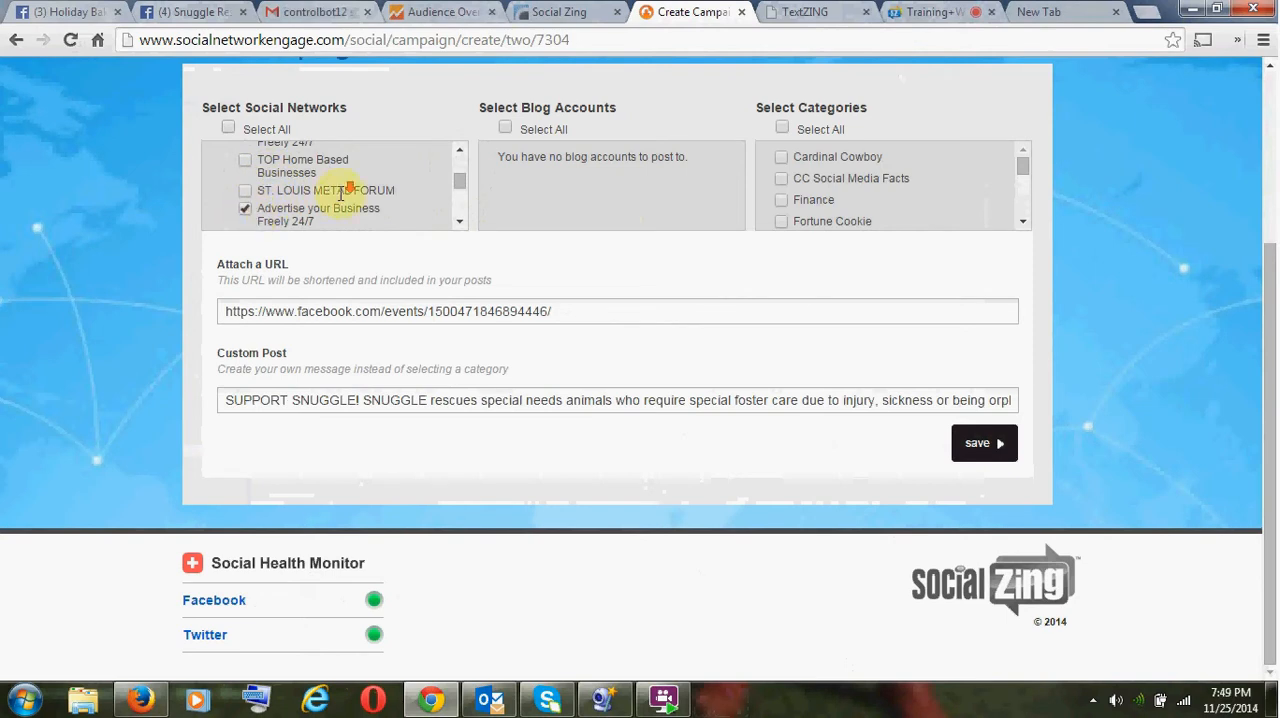
- Add the LinkedIn account and both unnamed Facebook accounts to the campaign's networks
scroll(337, 189, "down", 3)
scroll(333, 198, "down", 2)
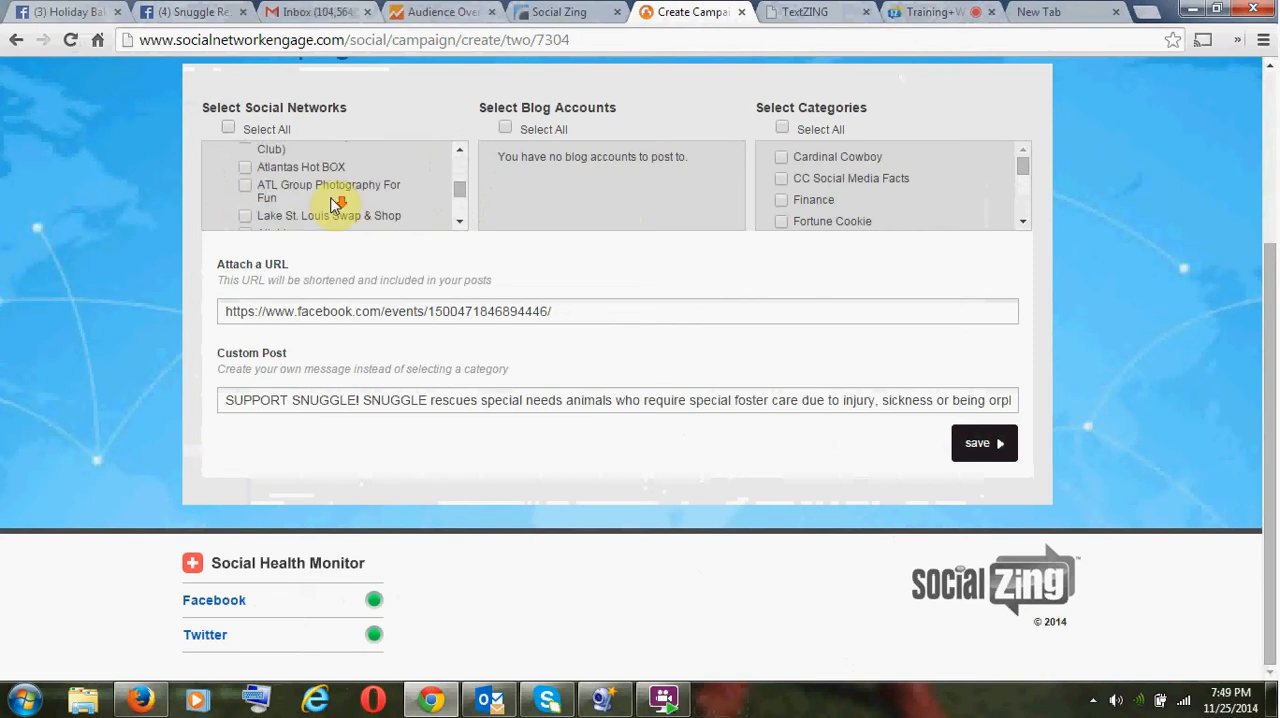
scroll(333, 203, "down", 3)
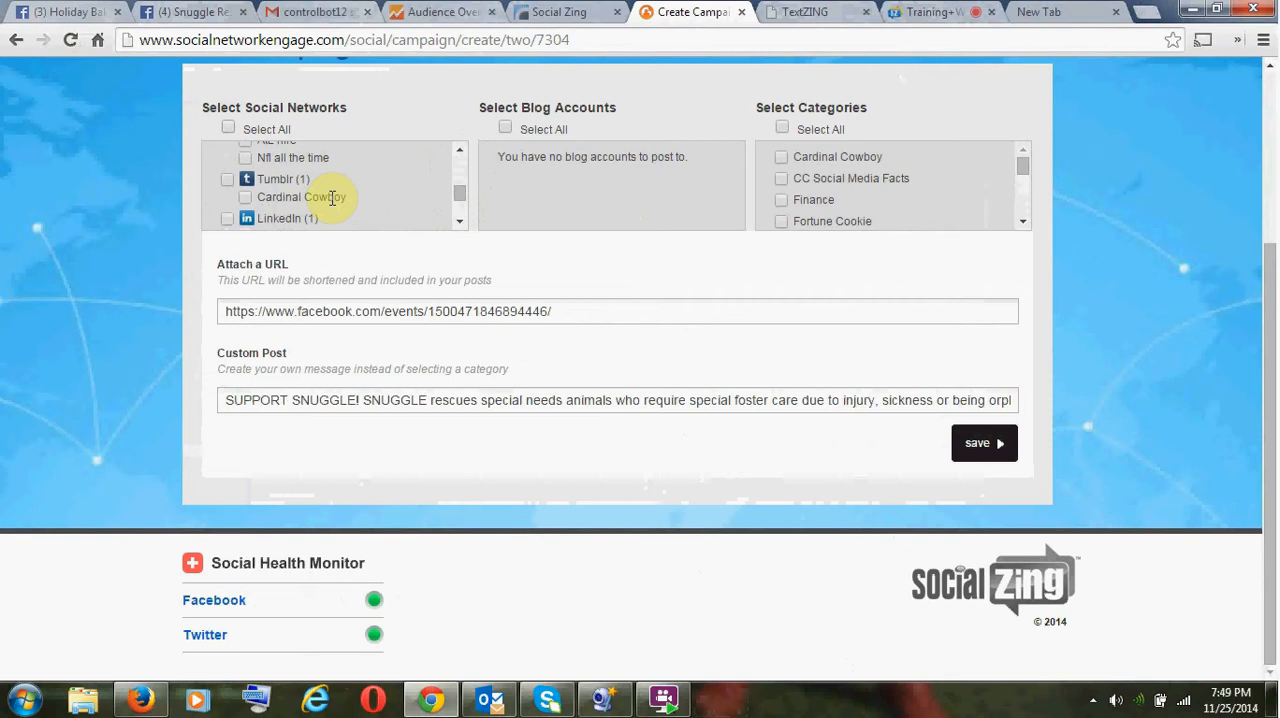
left_click(228, 218)
scroll(300, 195, "down", 2)
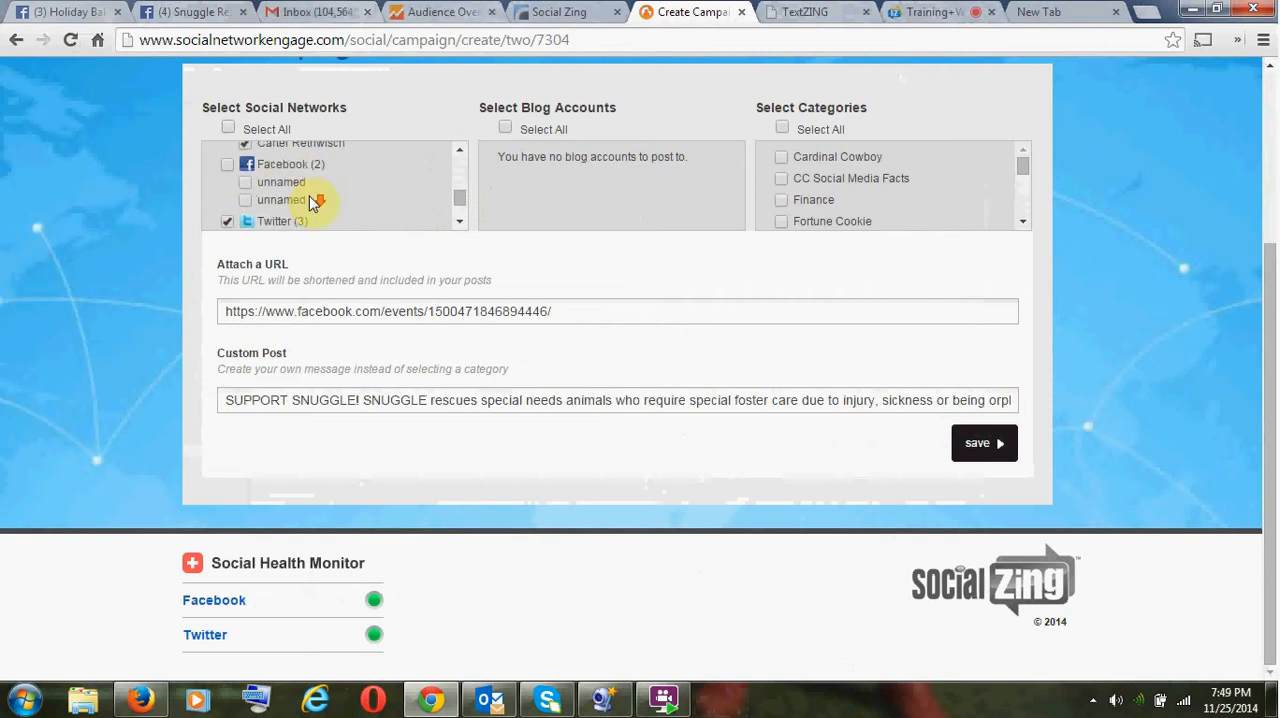
left_click(244, 182)
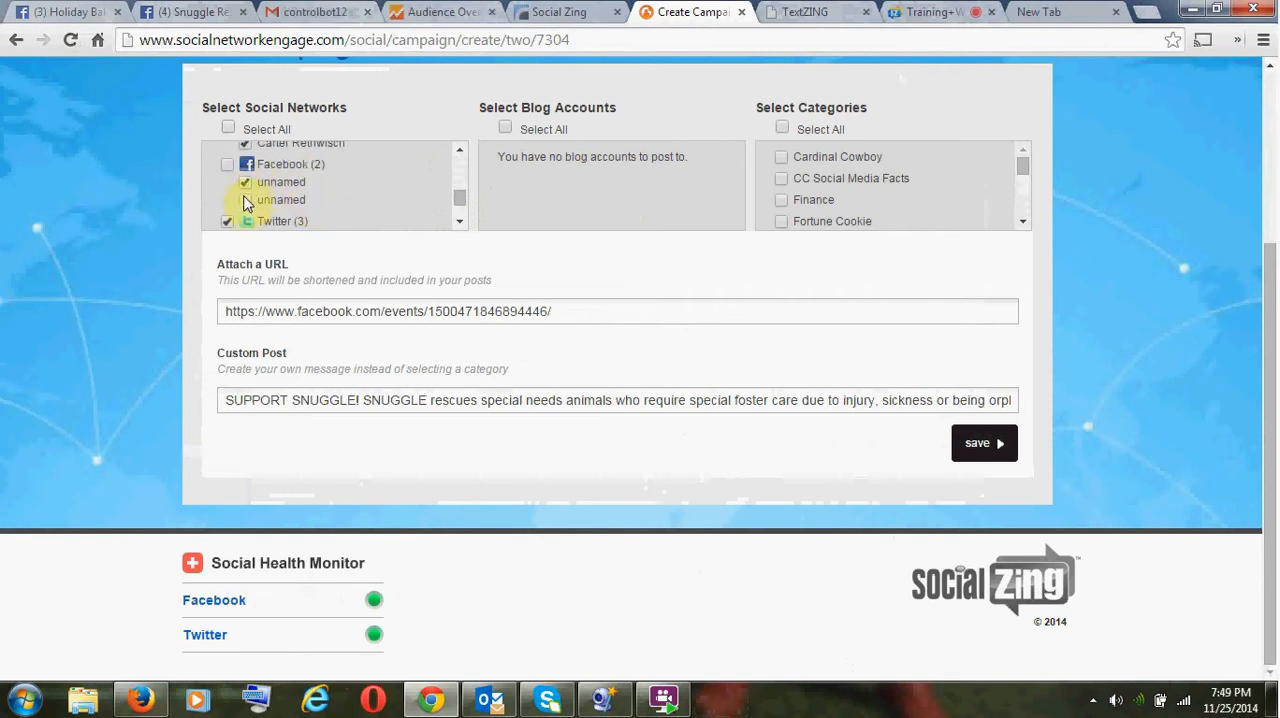
left_click(244, 200)
- Review the campaign's selected networks, attached URL and custom post
scroll(290, 210, "up", 4)
scroll(297, 212, "down", 5)
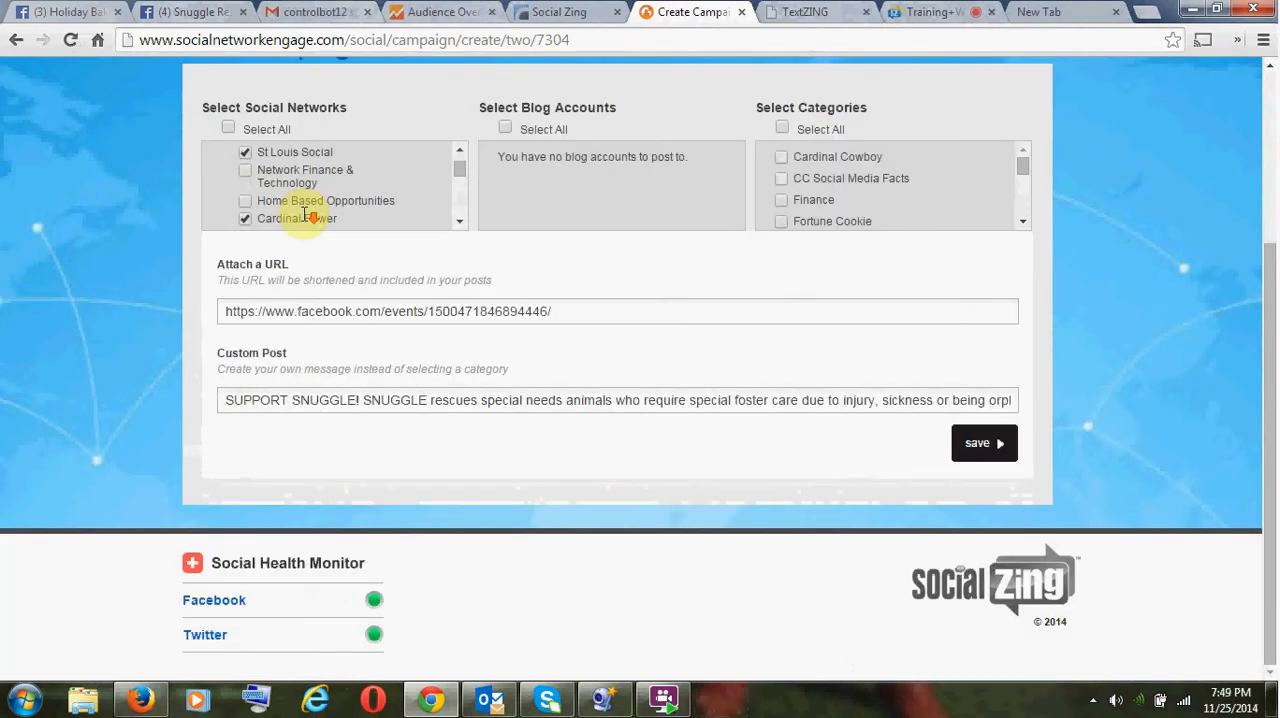
scroll(305, 218, "down", 8)
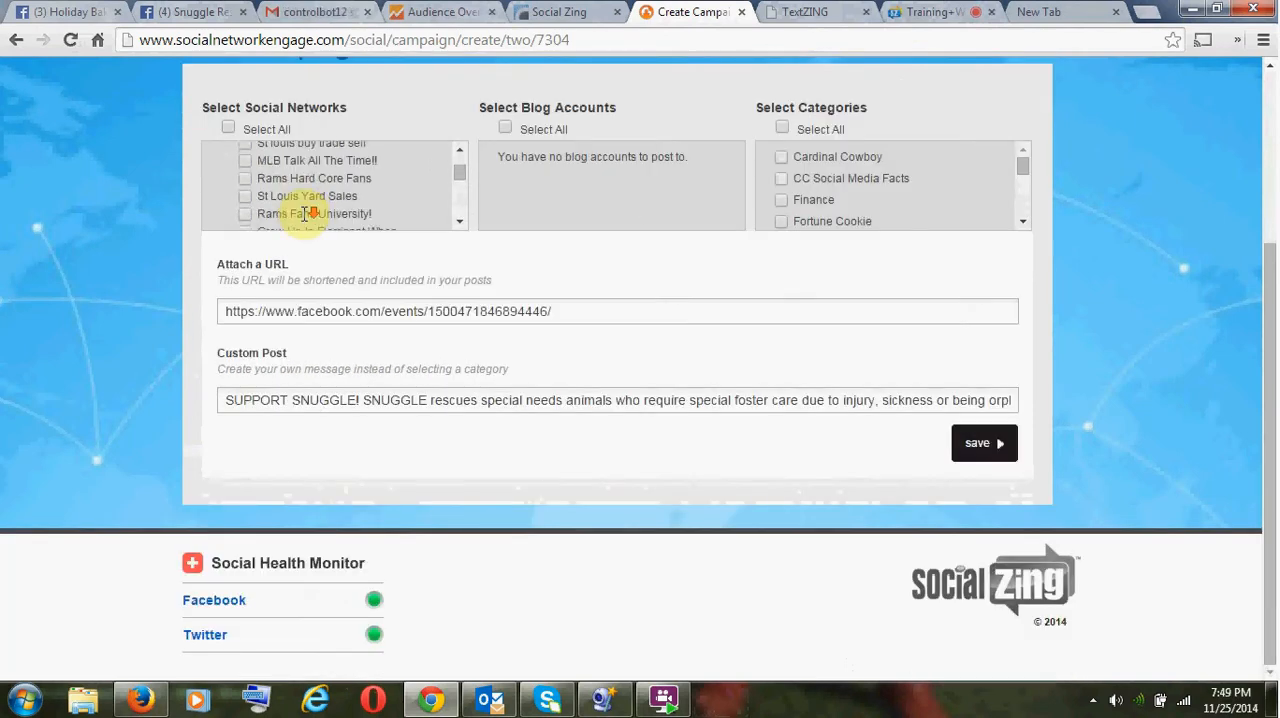
scroll(306, 218, "down", 3)
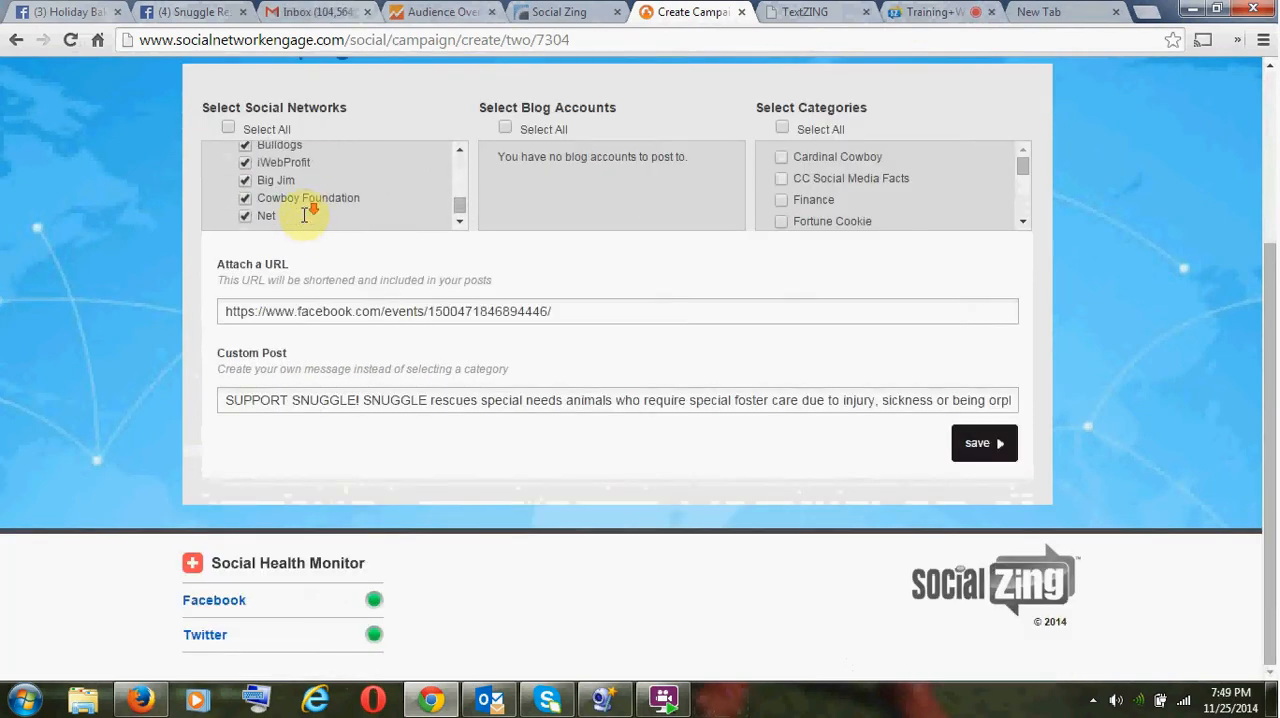
left_click(423, 306)
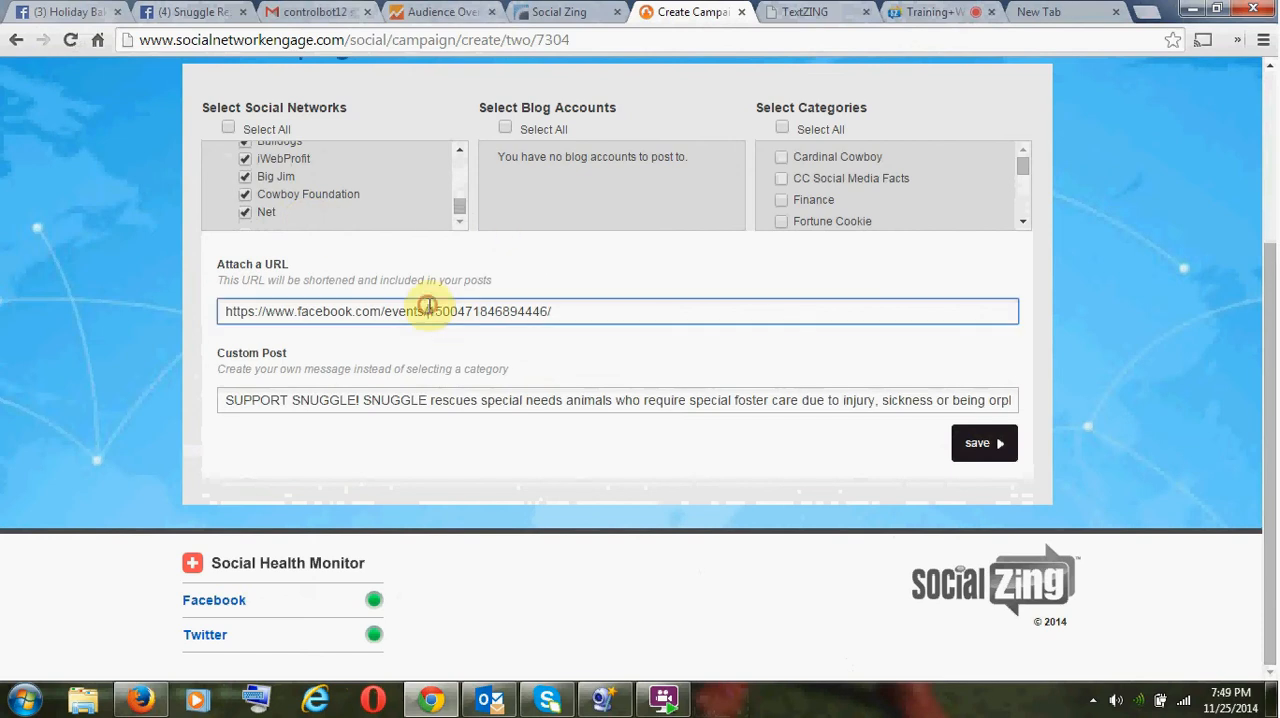
left_click(452, 401)
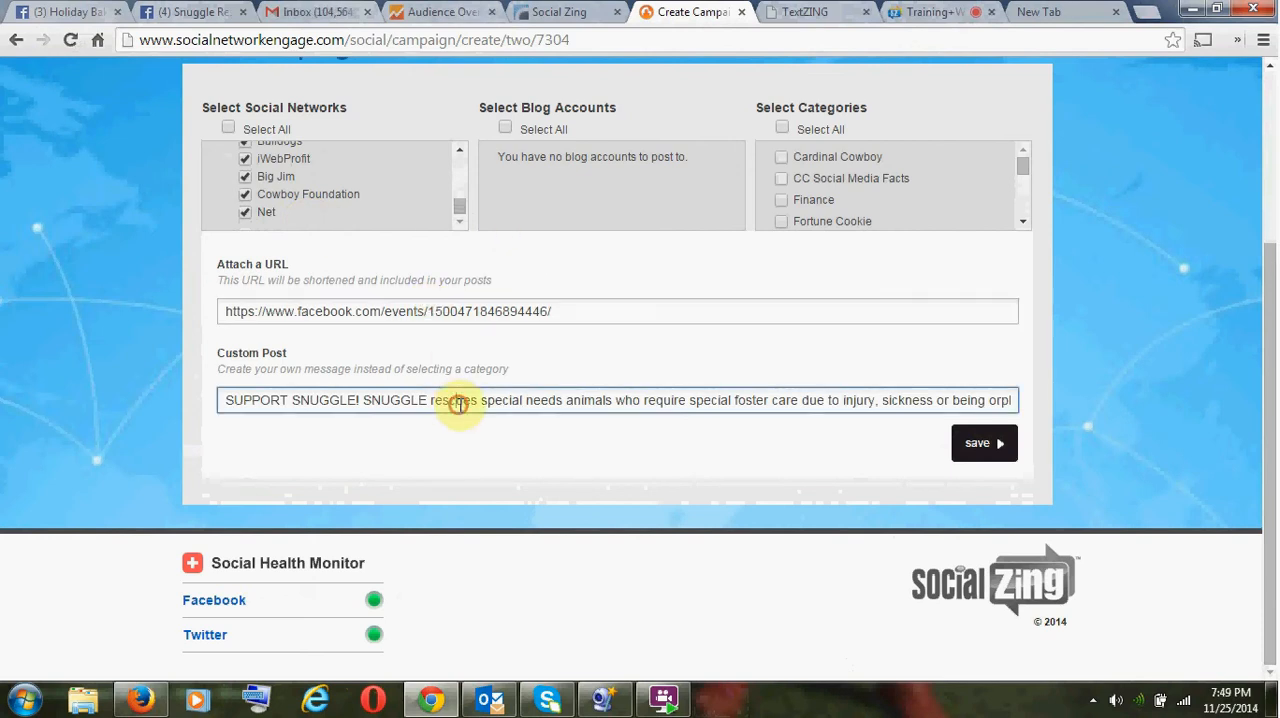
- Save the evening campaign and check the schedules of both Snuggle bake sale campaigns in the current campaigns list
left_click(984, 448)
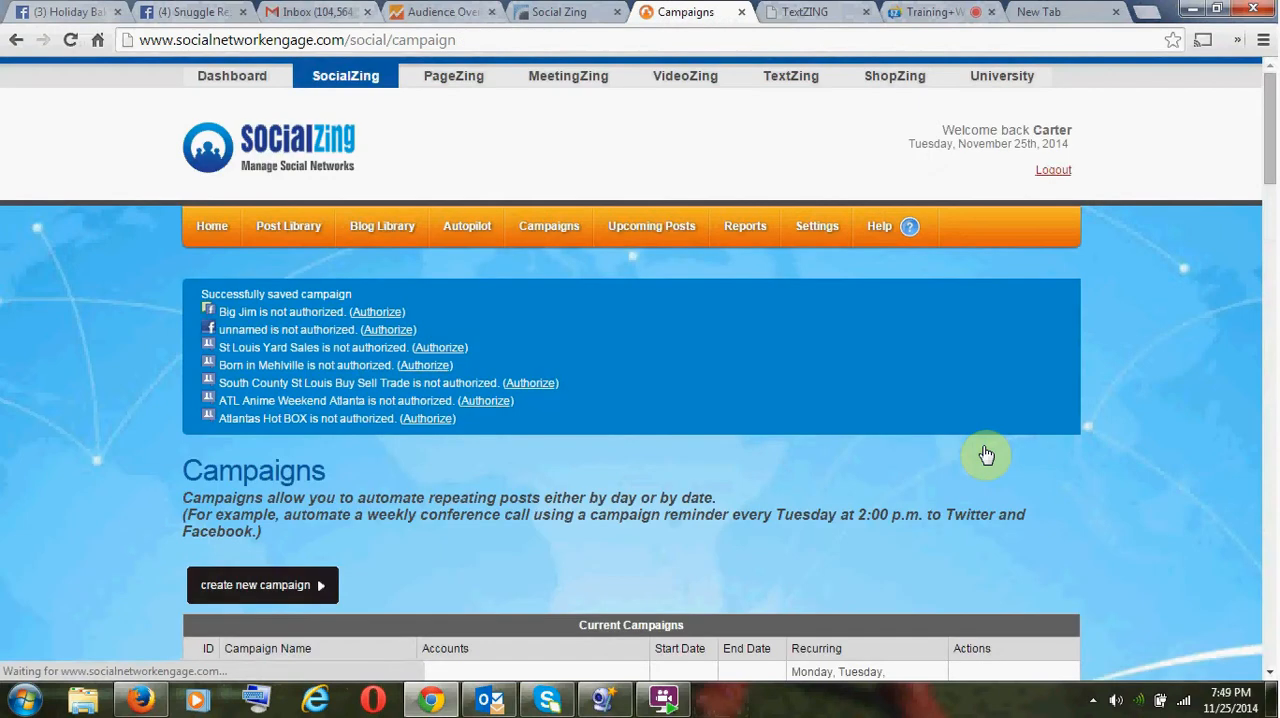
scroll(850, 420, "down", 3)
scroll(805, 400, "down", 18)
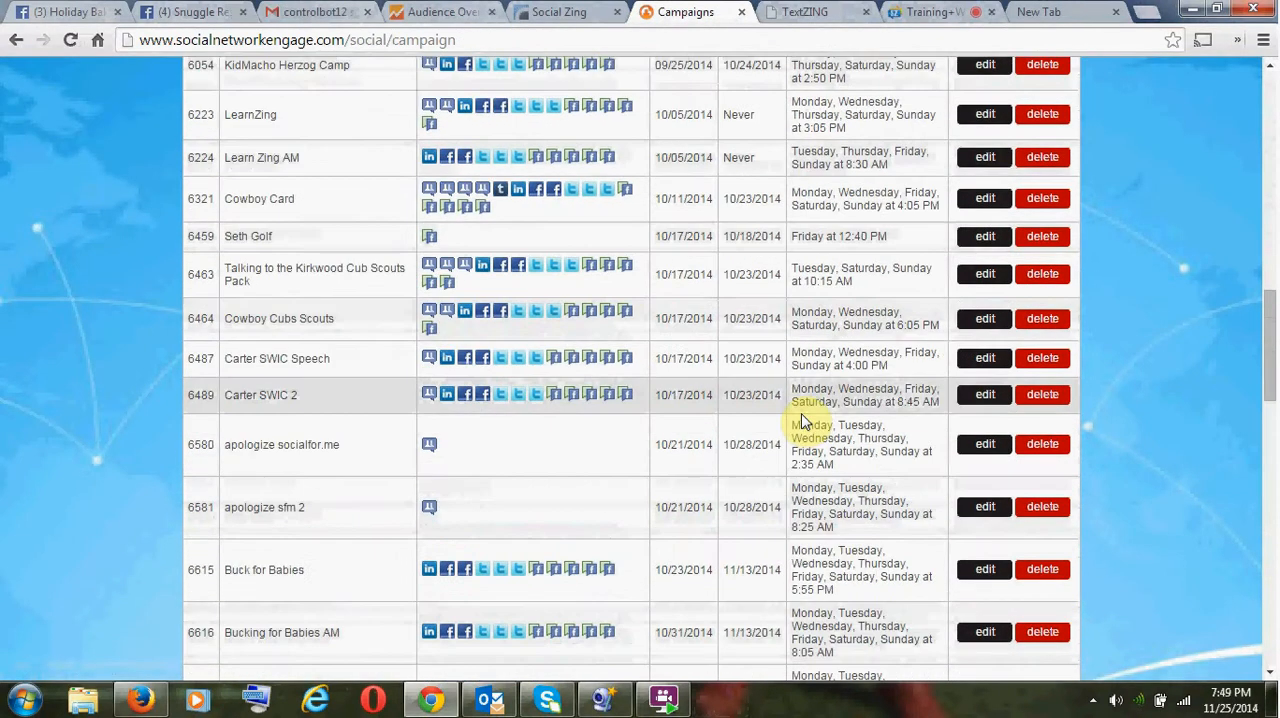
scroll(805, 425, "down", 5)
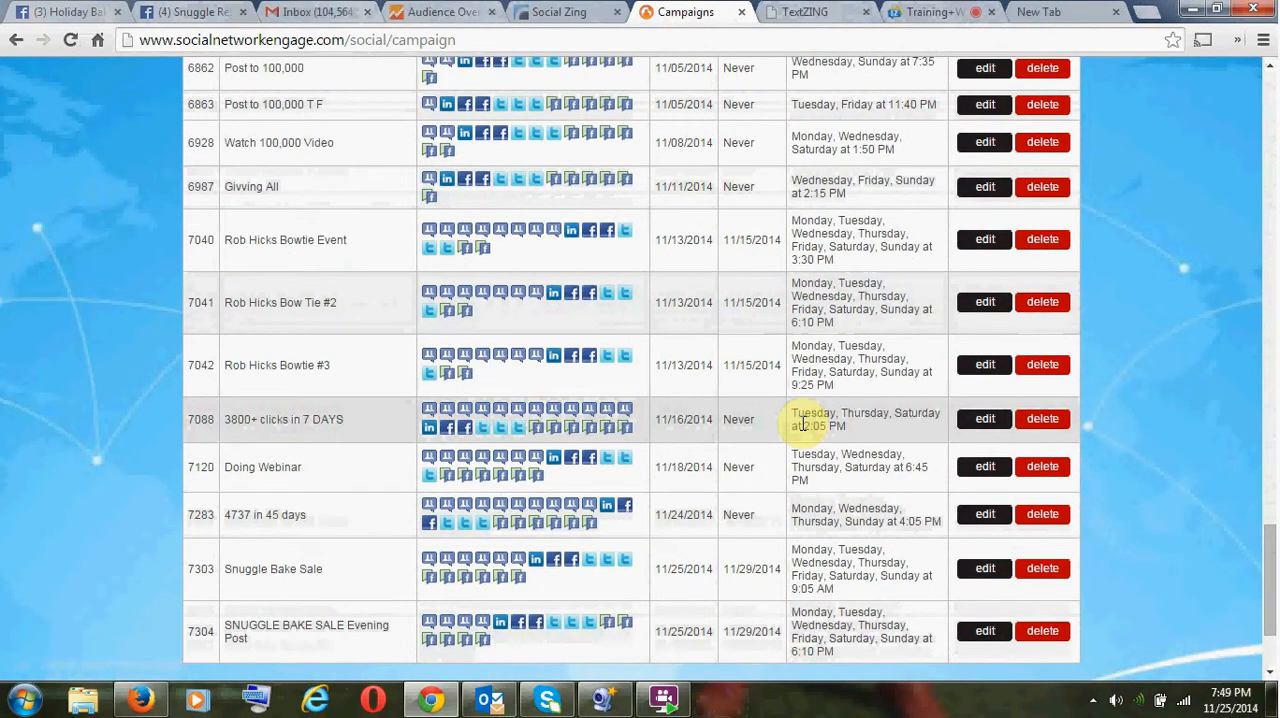
scroll(765, 582, "down", 3)
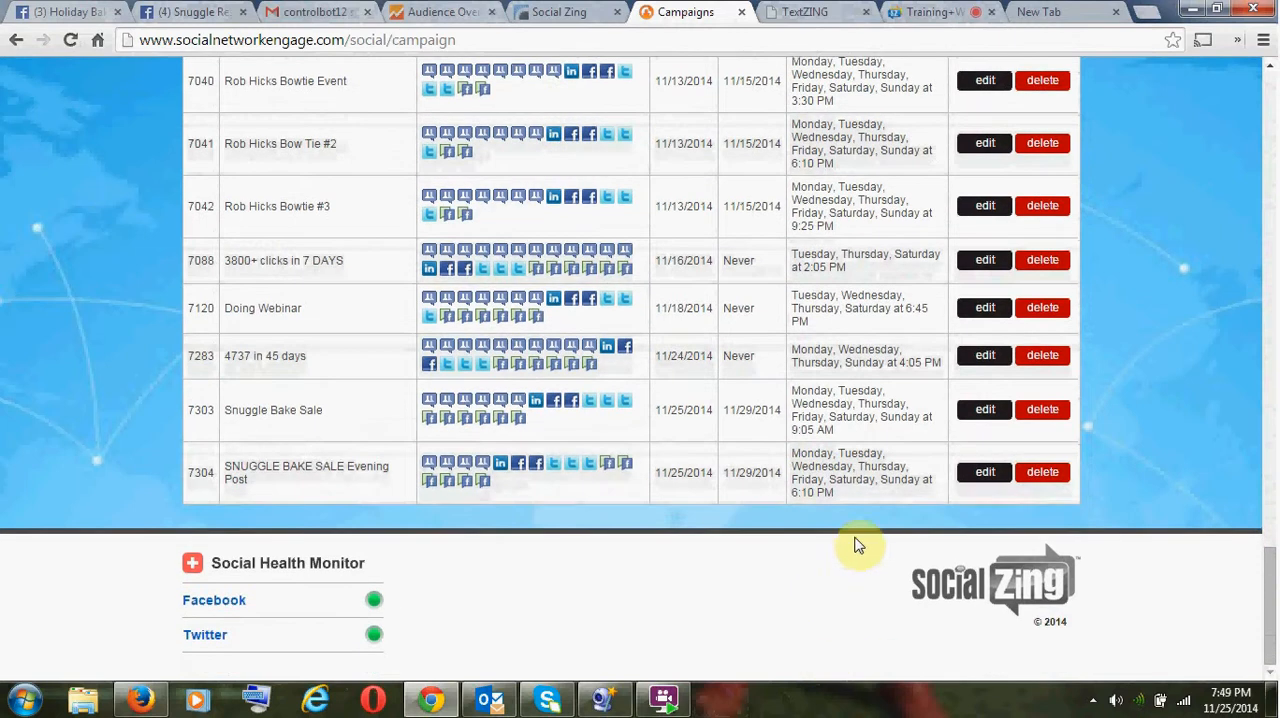
left_click_drag(801, 429, 868, 440)
left_click_drag(802, 489, 834, 500)
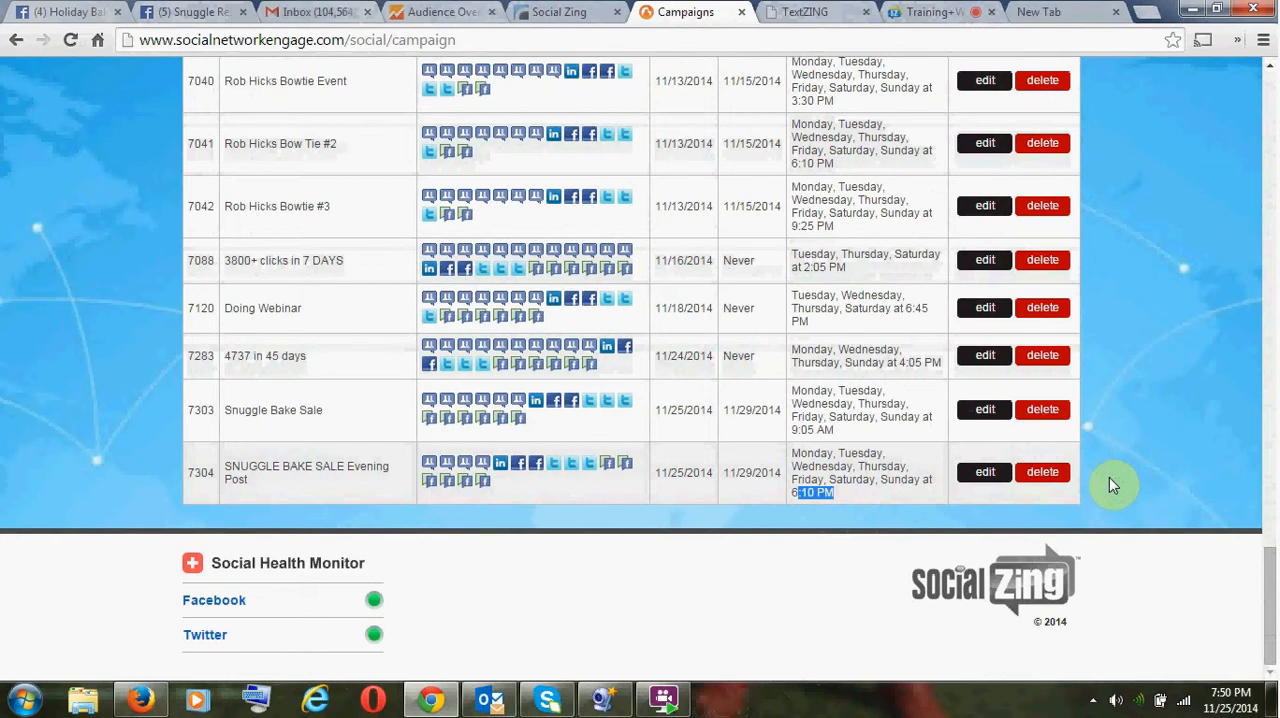
scroll(1108, 486, "up", 20)
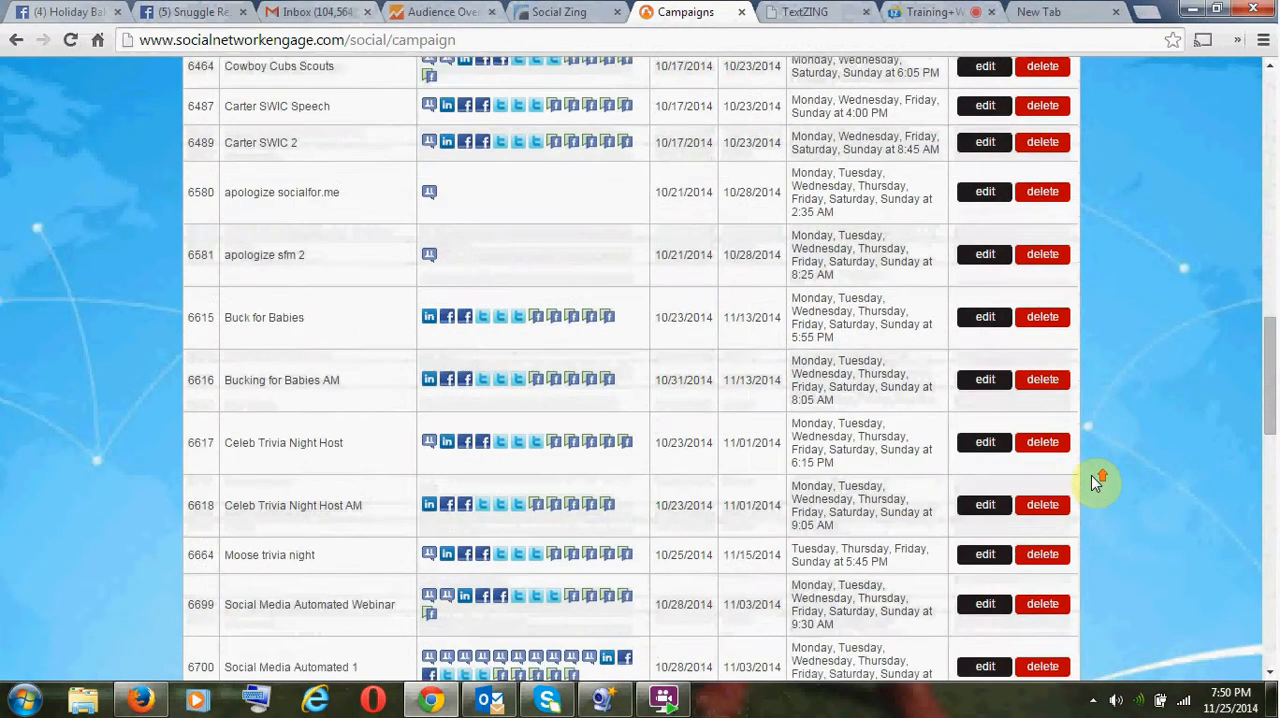
scroll(1090, 475, "up", 8)
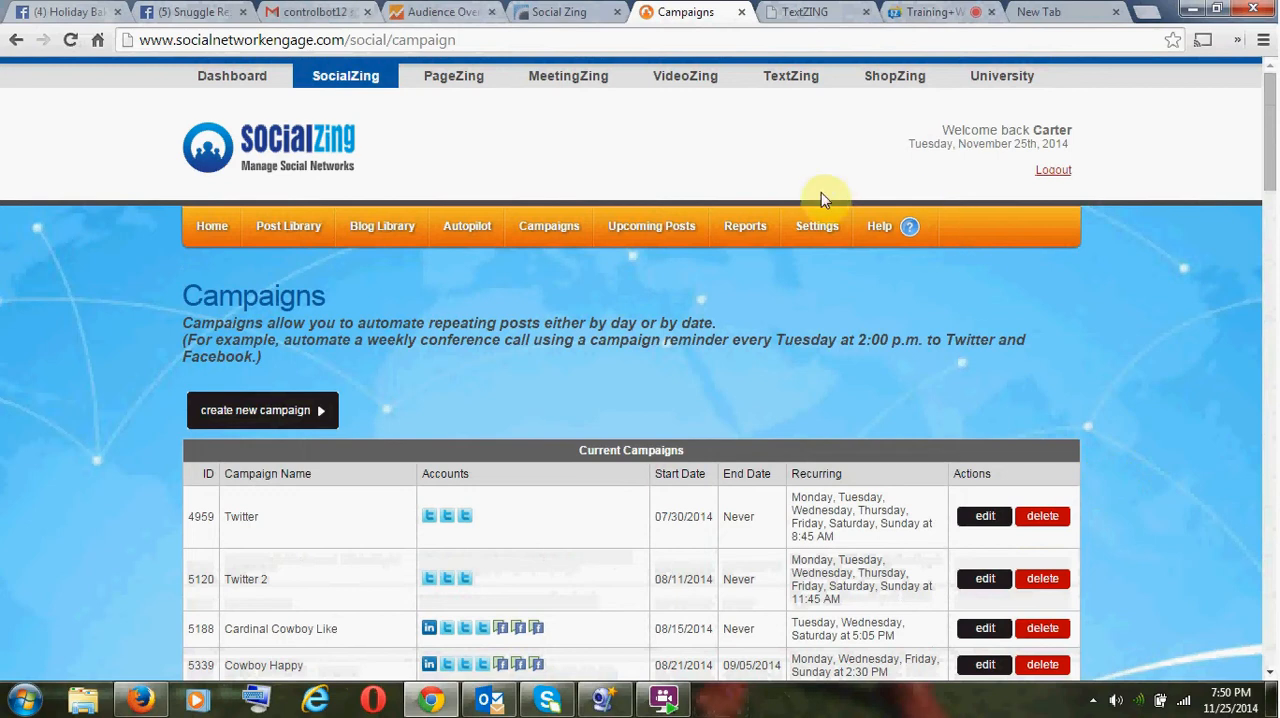
- Switch to TextZING and try to create a new blast campaign
left_click(790, 14)
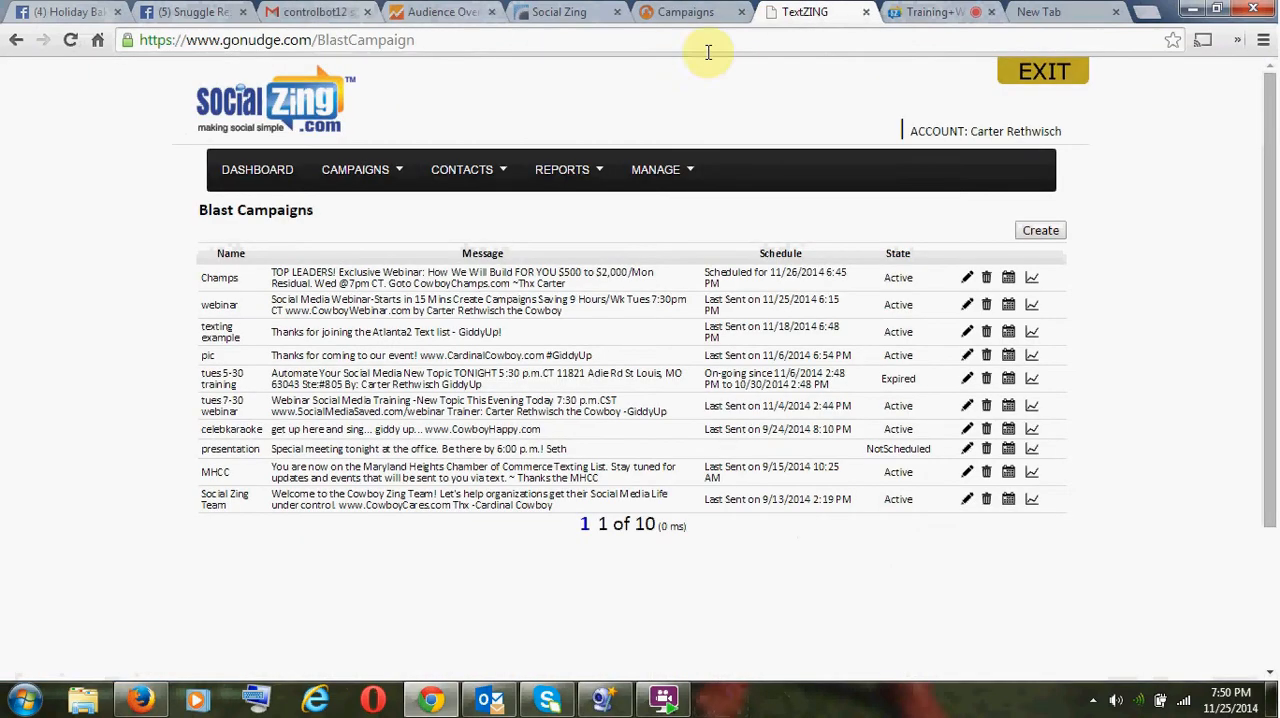
left_click(1036, 231)
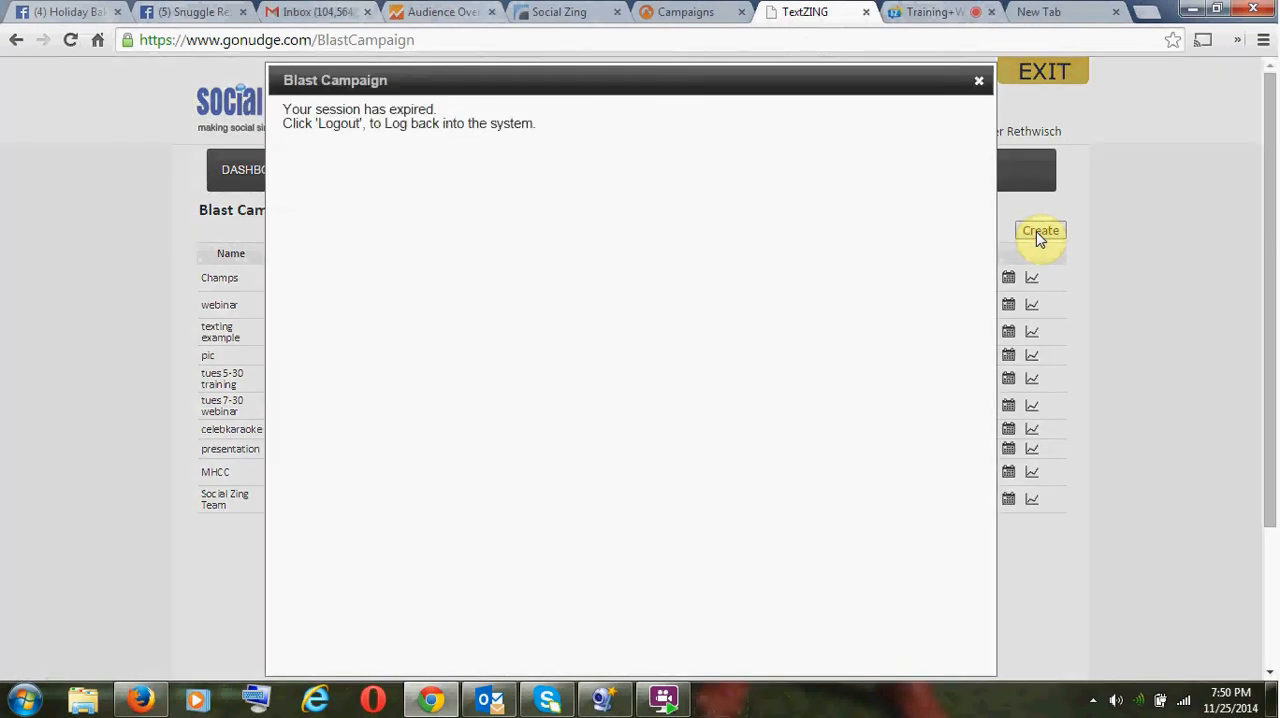
left_click(978, 81)
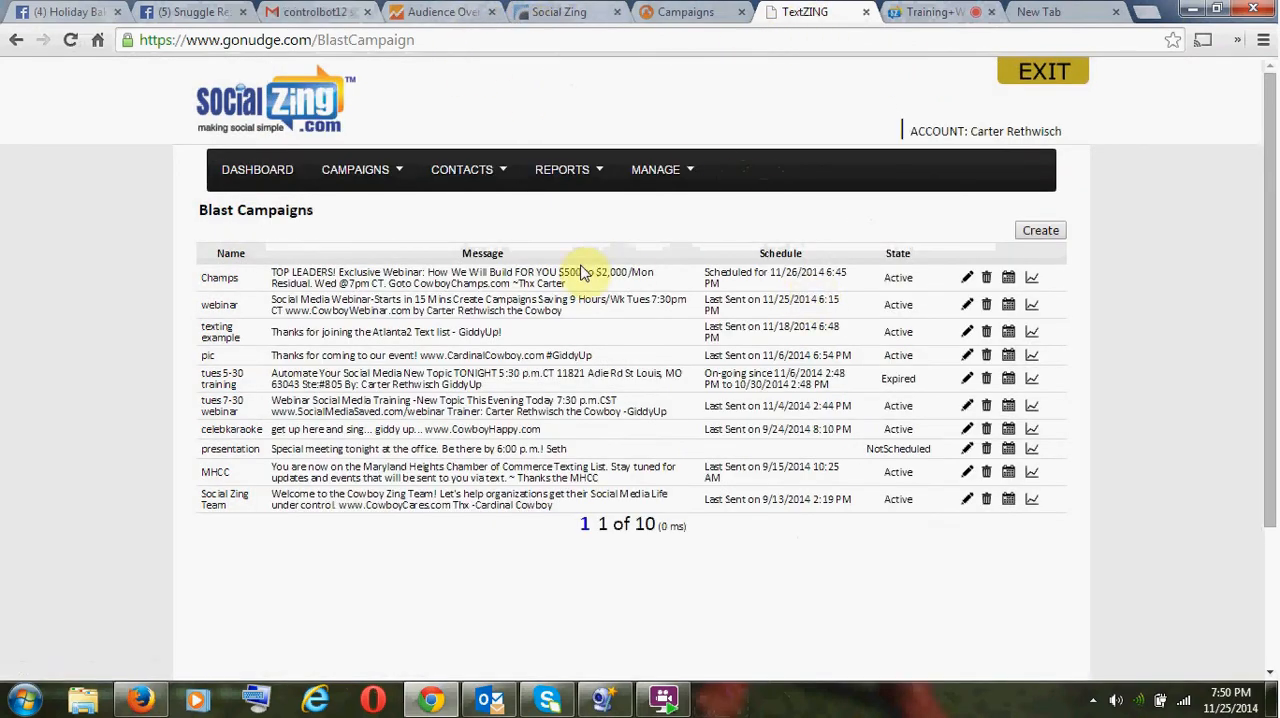
- Close the expired TextZING session and reopen TextZing from the SocialZing site in a new browser tab
left_click(918, 14)
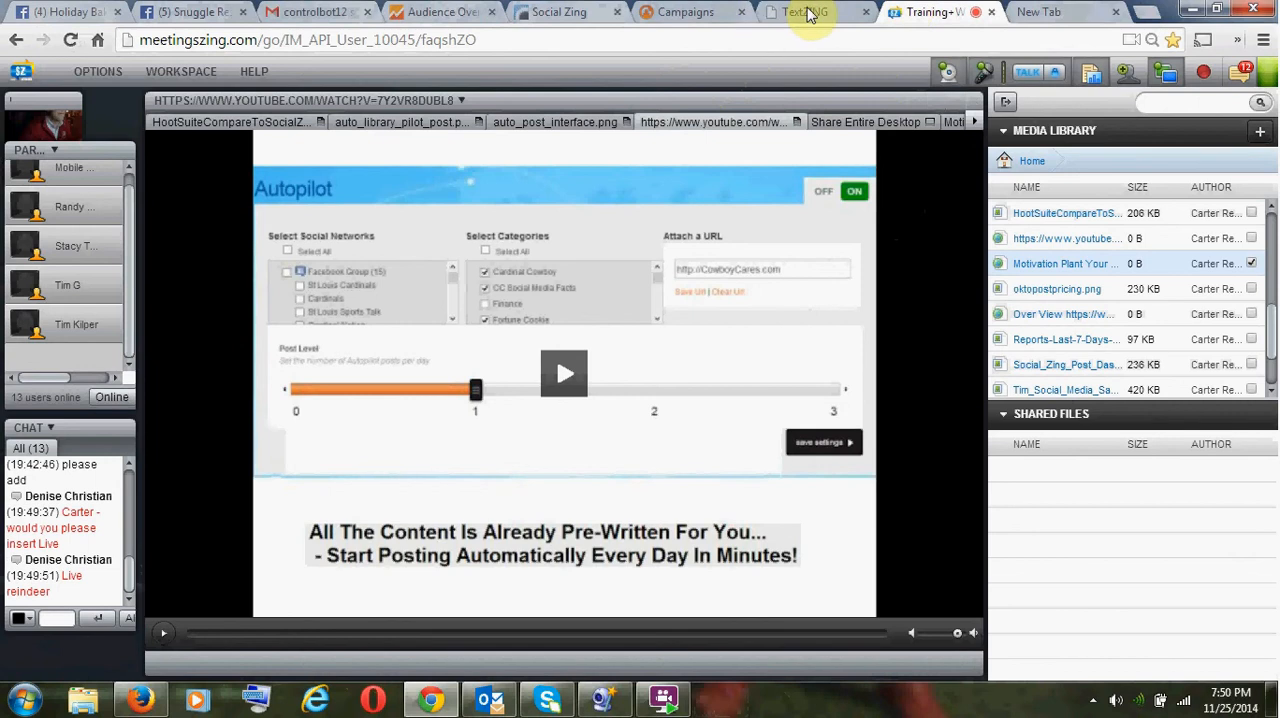
left_click(808, 14)
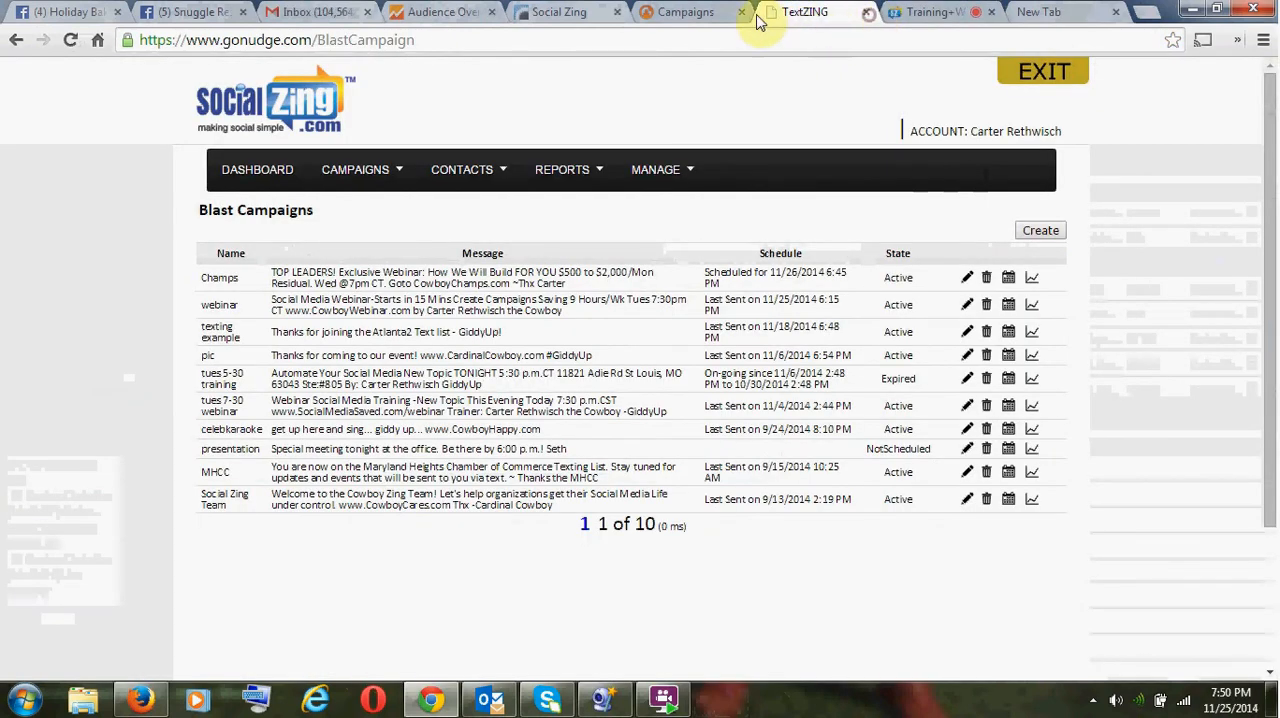
left_click(685, 13)
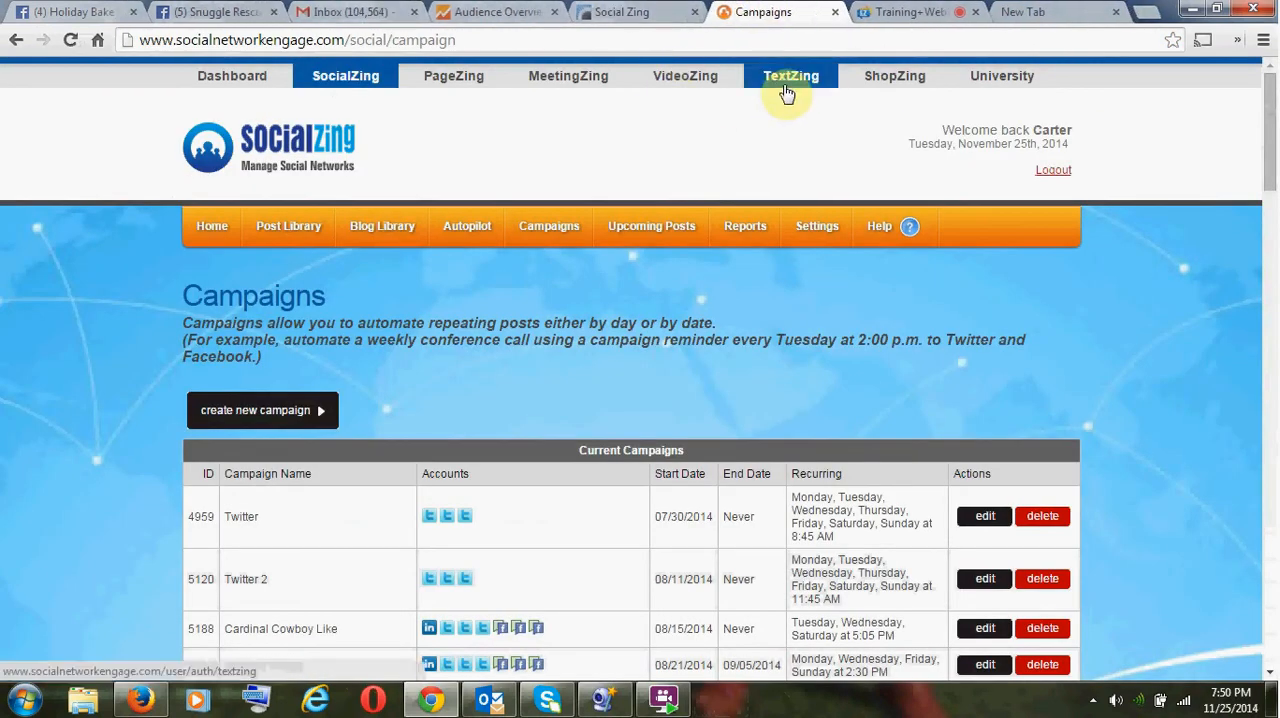
right_click(787, 93)
left_click(830, 96)
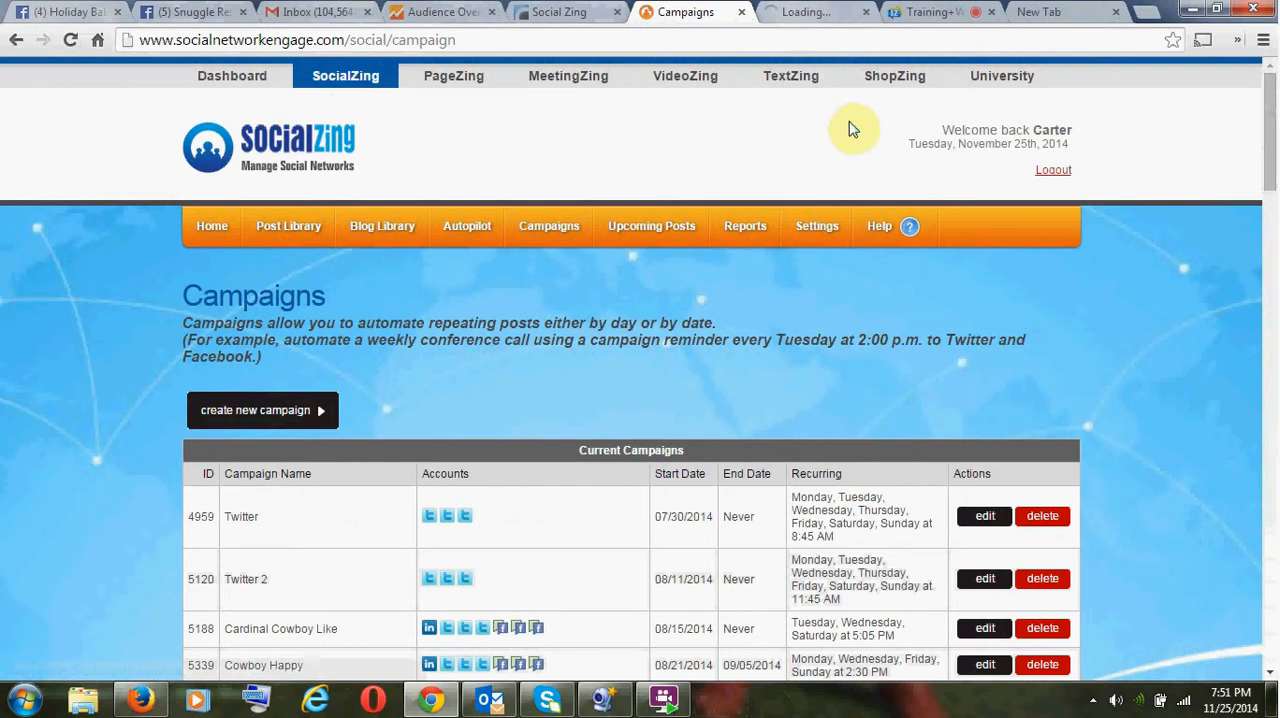
left_click(816, 18)
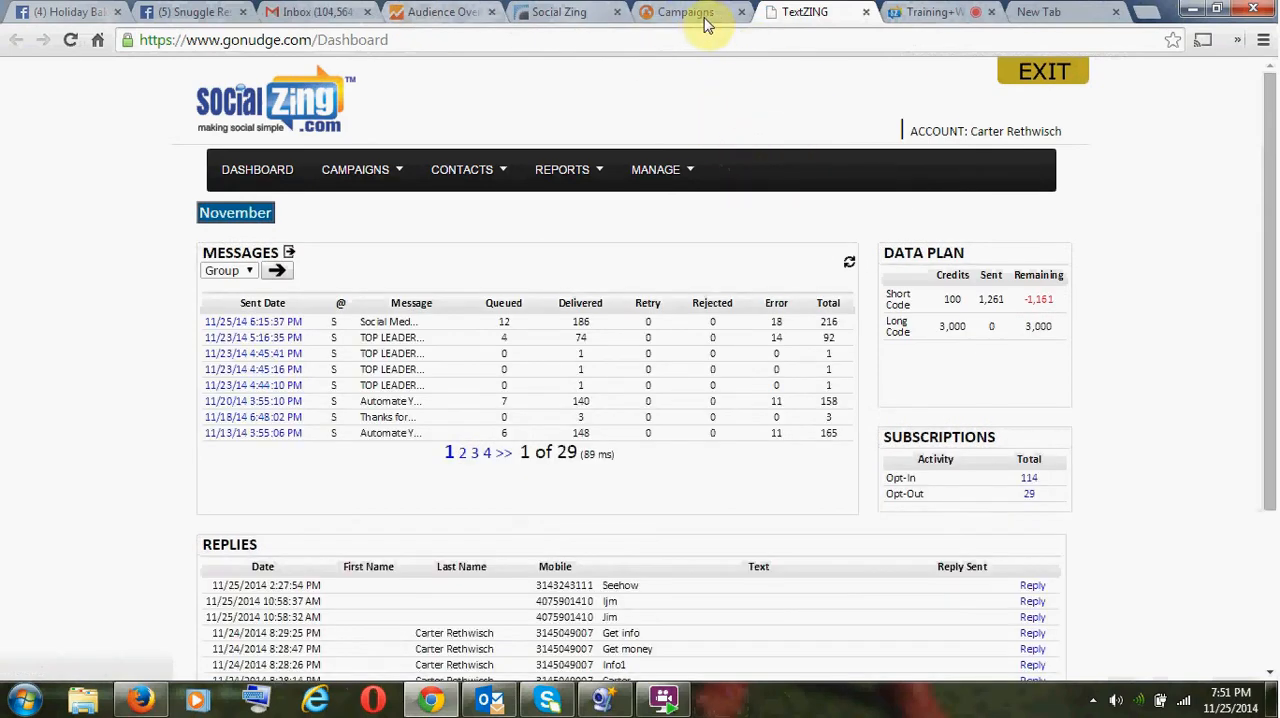
- Switch to the MeetingZing room, add a new content sharing page and share Screen 1 of the desktop
left_click(912, 17)
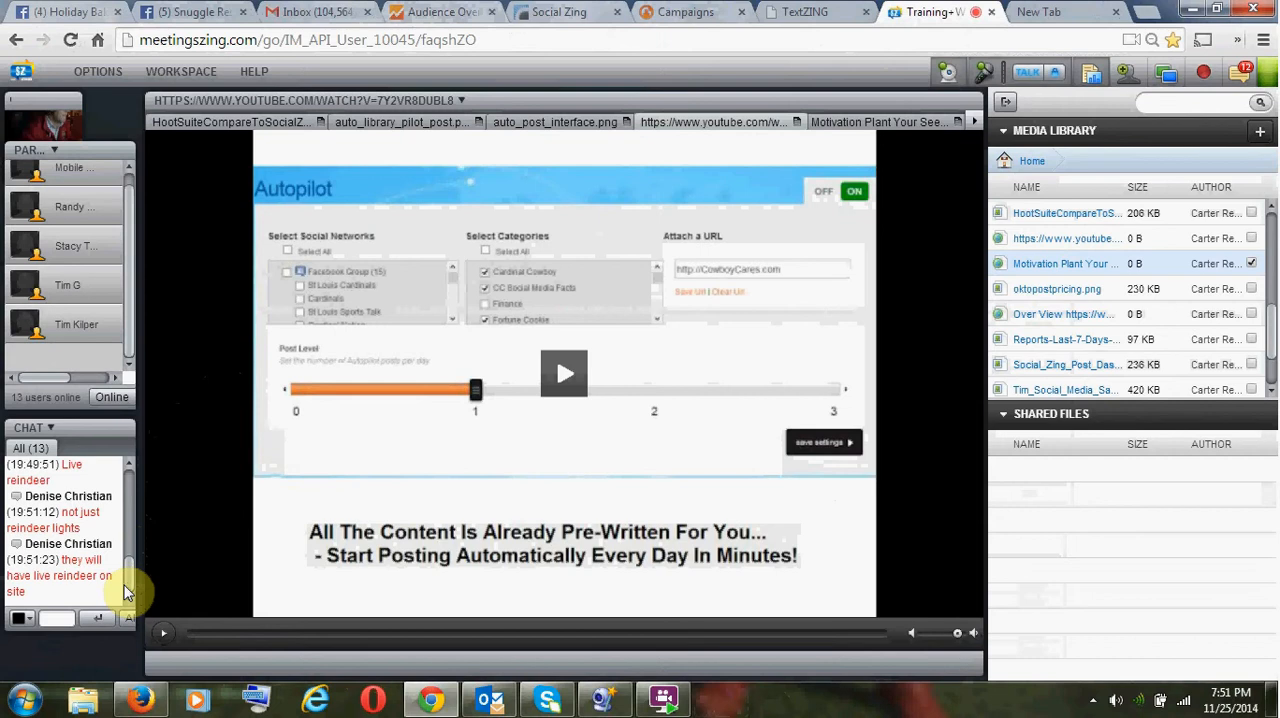
left_click(57, 618)
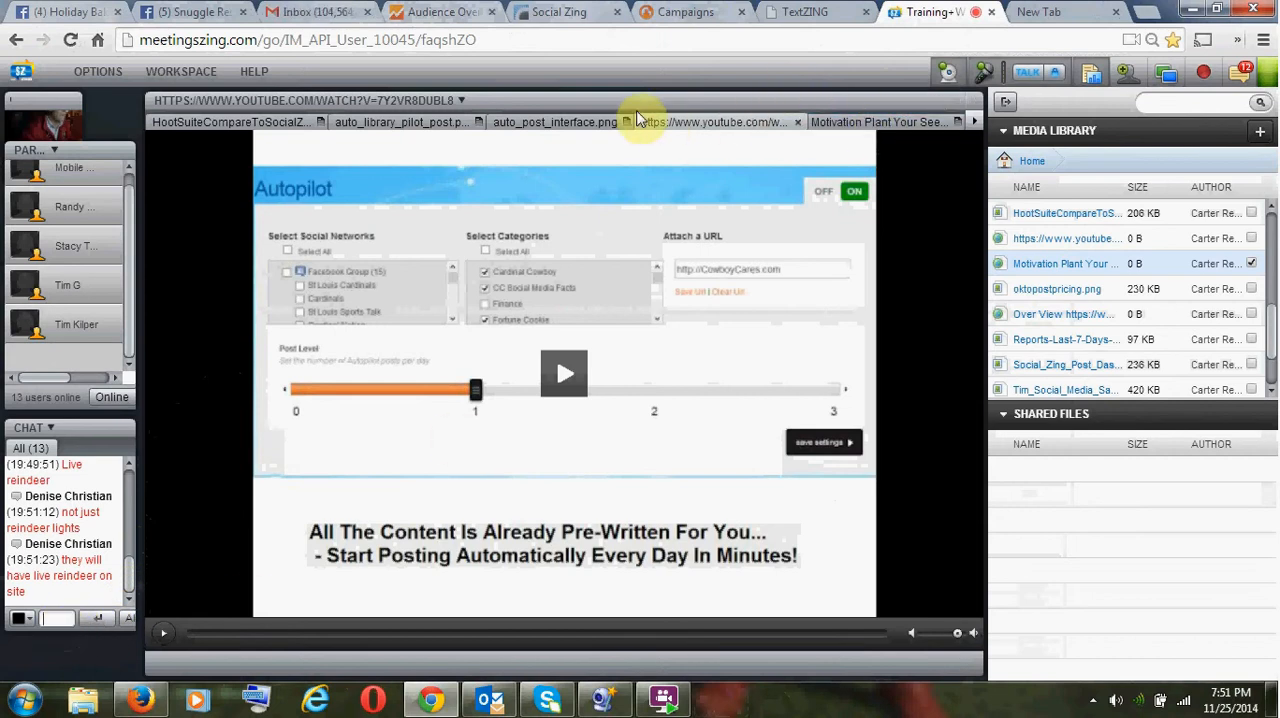
left_click(974, 121)
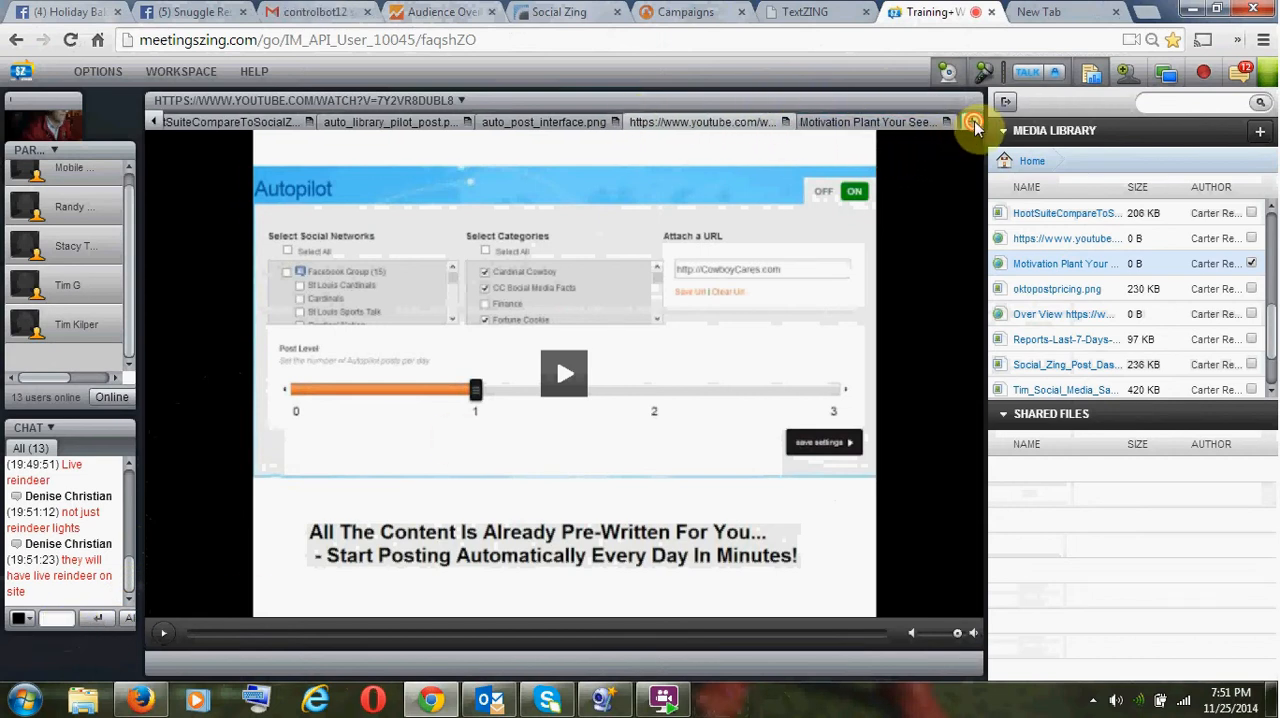
left_click(974, 121)
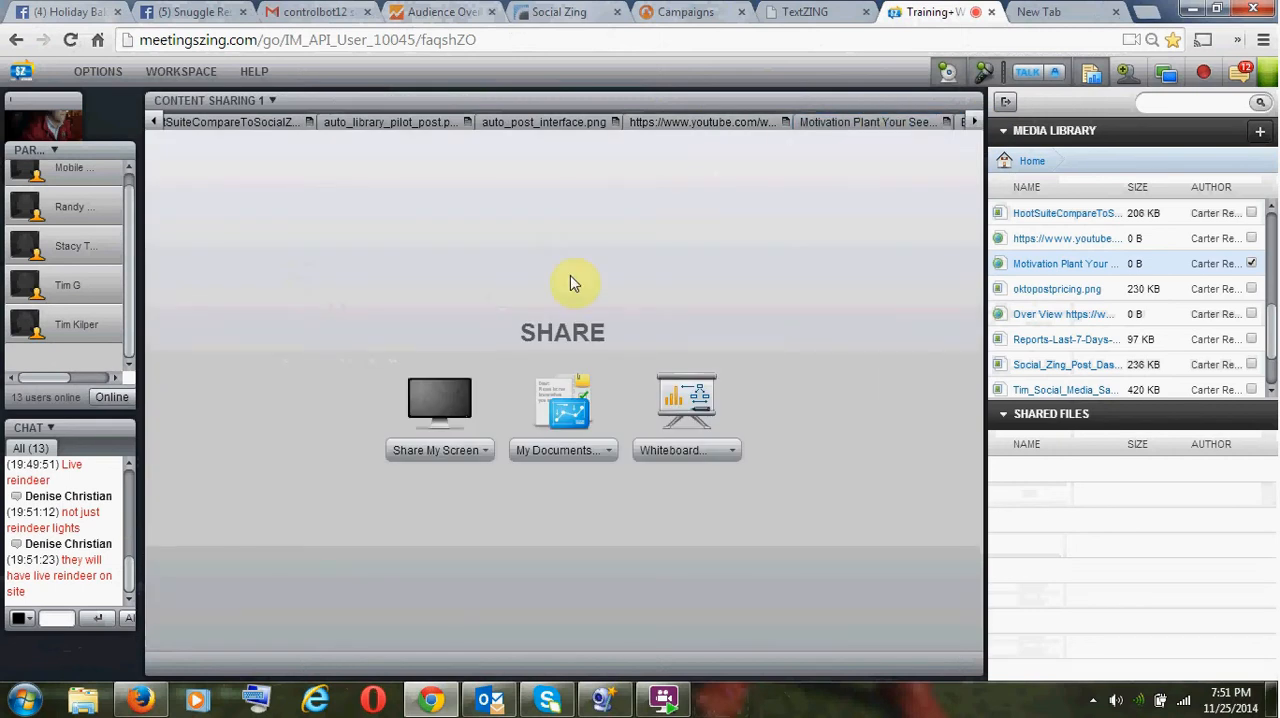
left_click(449, 455)
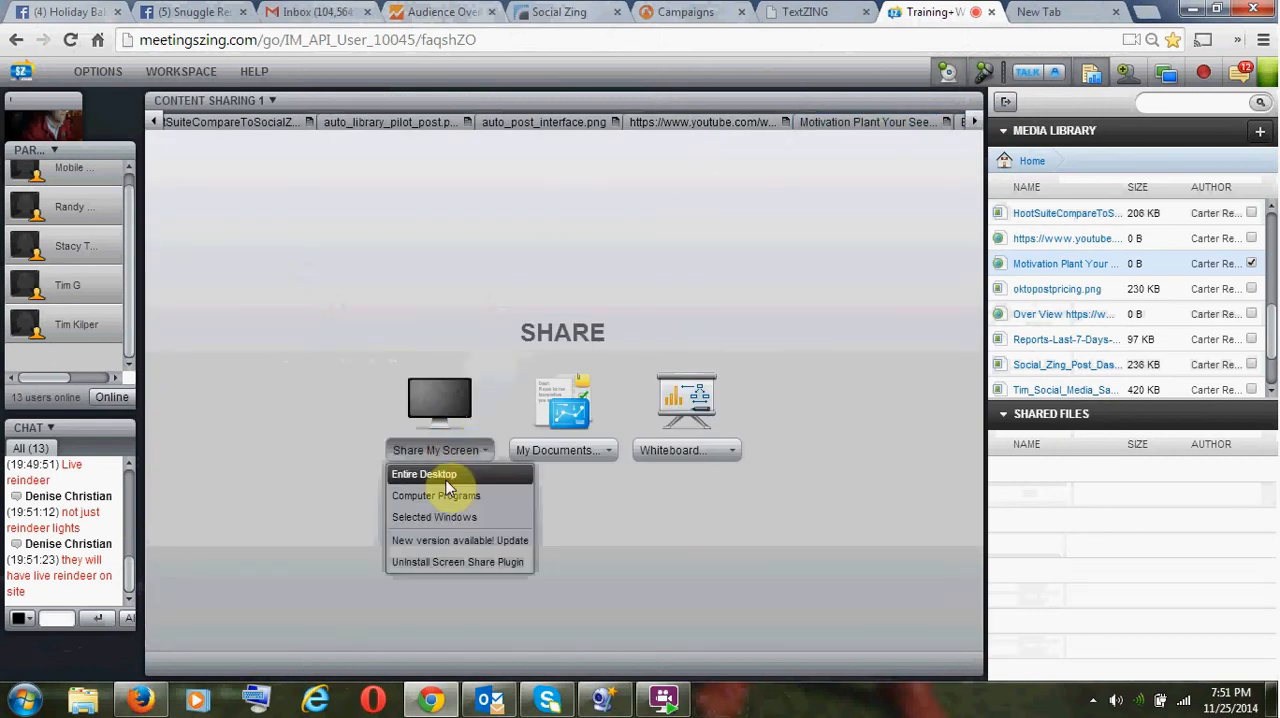
left_click(449, 486)
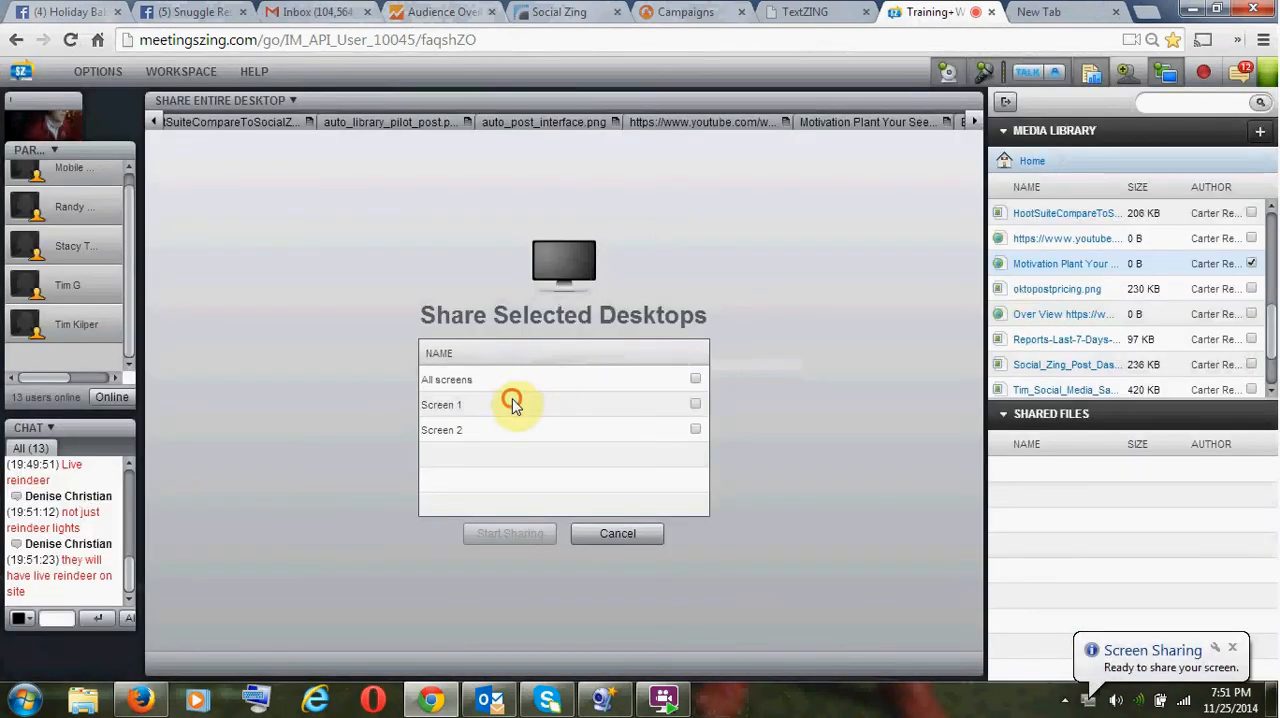
left_click(512, 402)
left_click(528, 535)
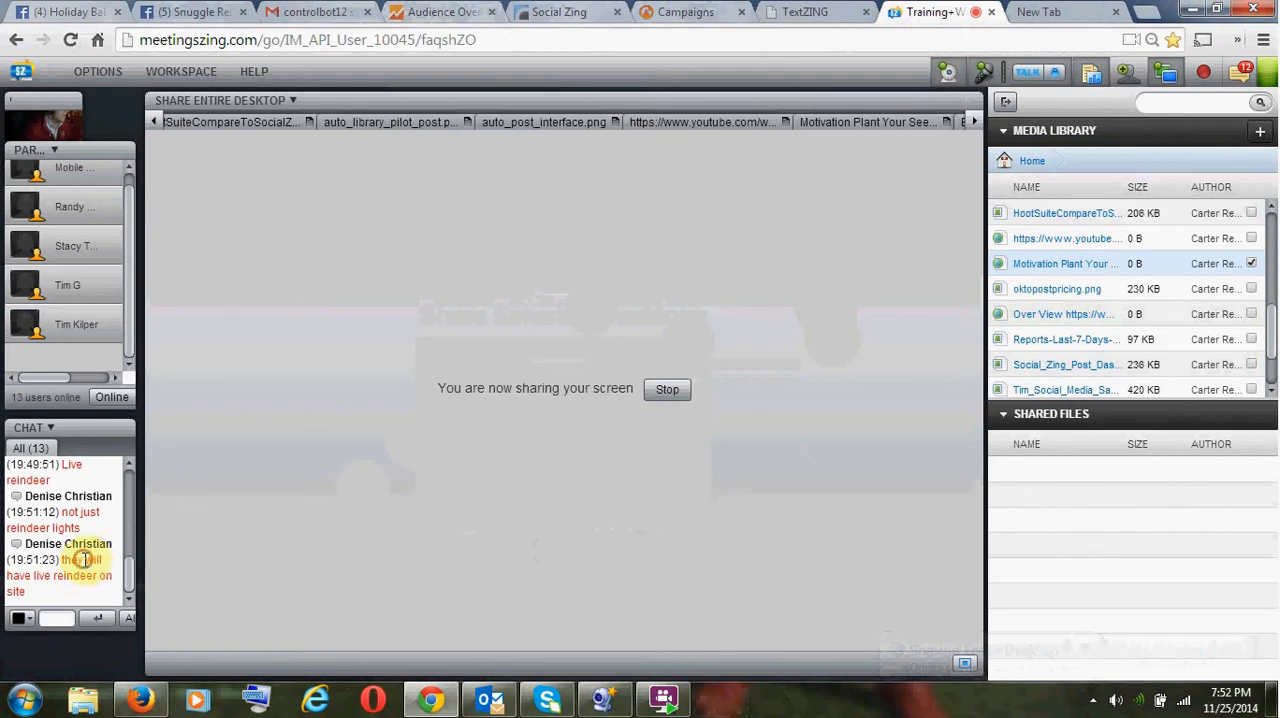
- Copy the words "will have live reindeer on site" from the meeting chat
left_click_drag(84, 560, 40, 594)
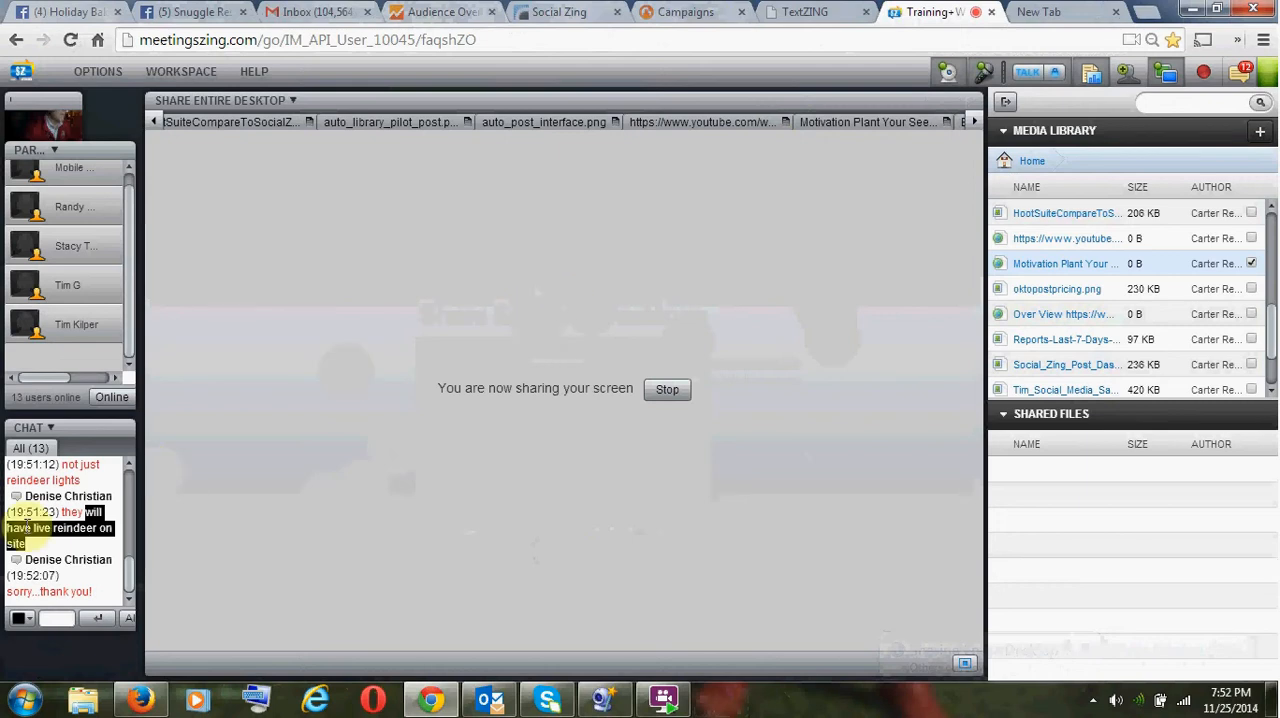
right_click(50, 522)
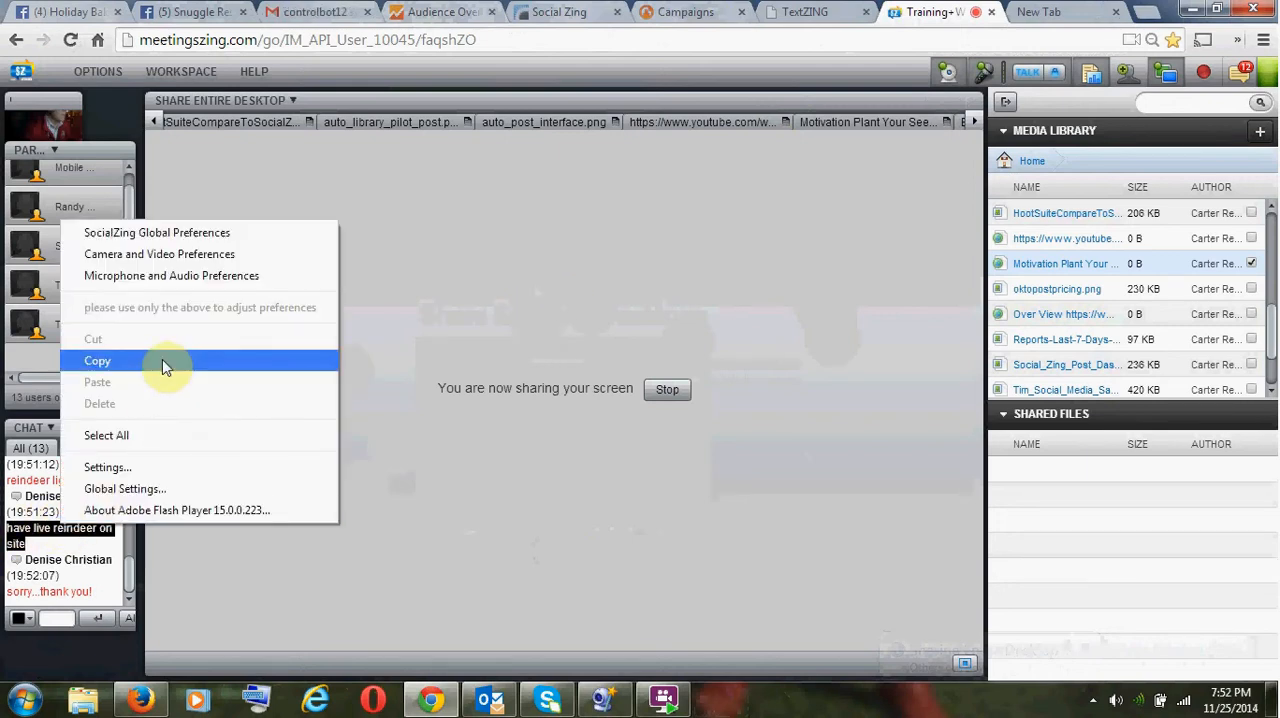
left_click(162, 360)
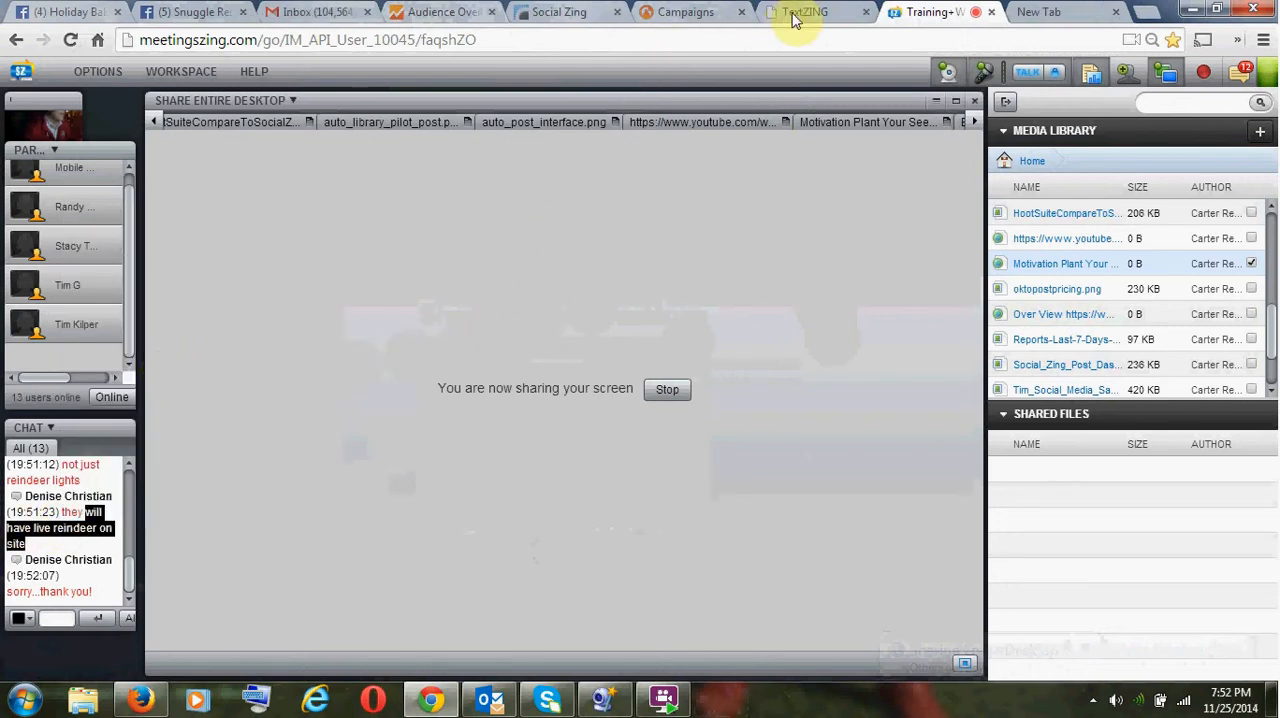
- Open the Snuggle Bake Sale morning campaign for editing and continue past its schedule to the networks and custom post settings
left_click(676, 15)
scroll(555, 330, "down", 20)
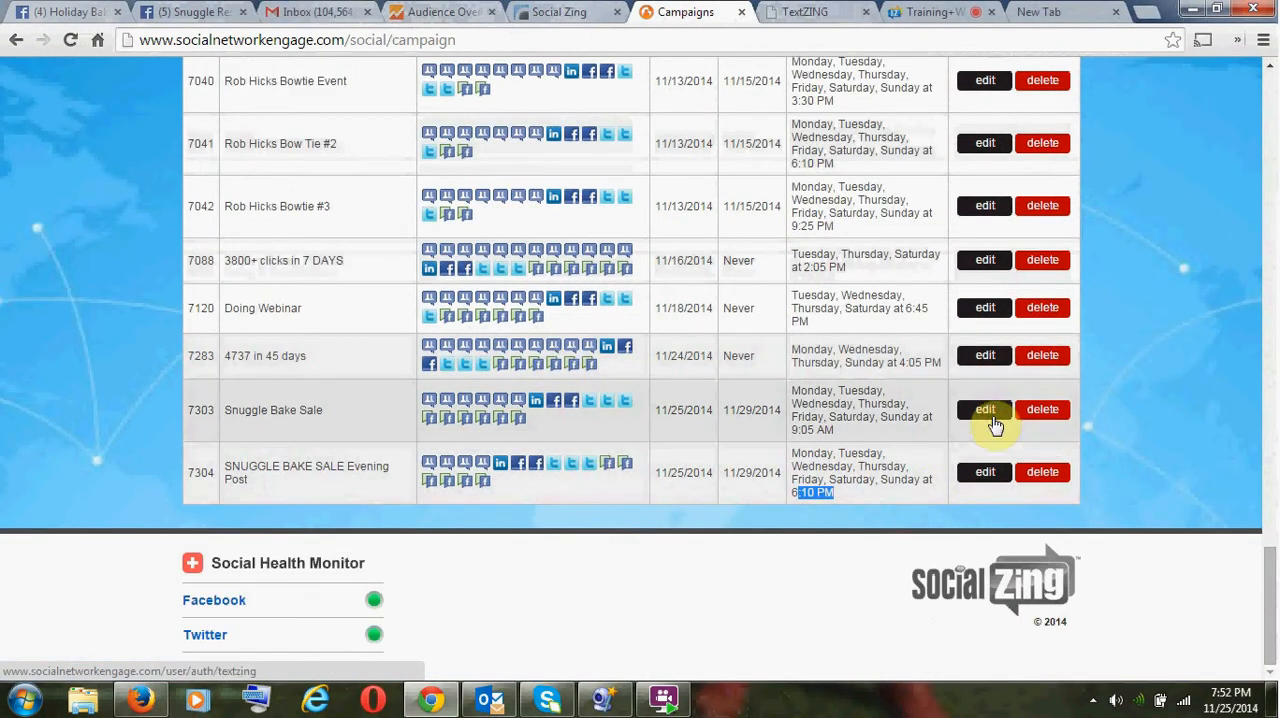
left_click(993, 420)
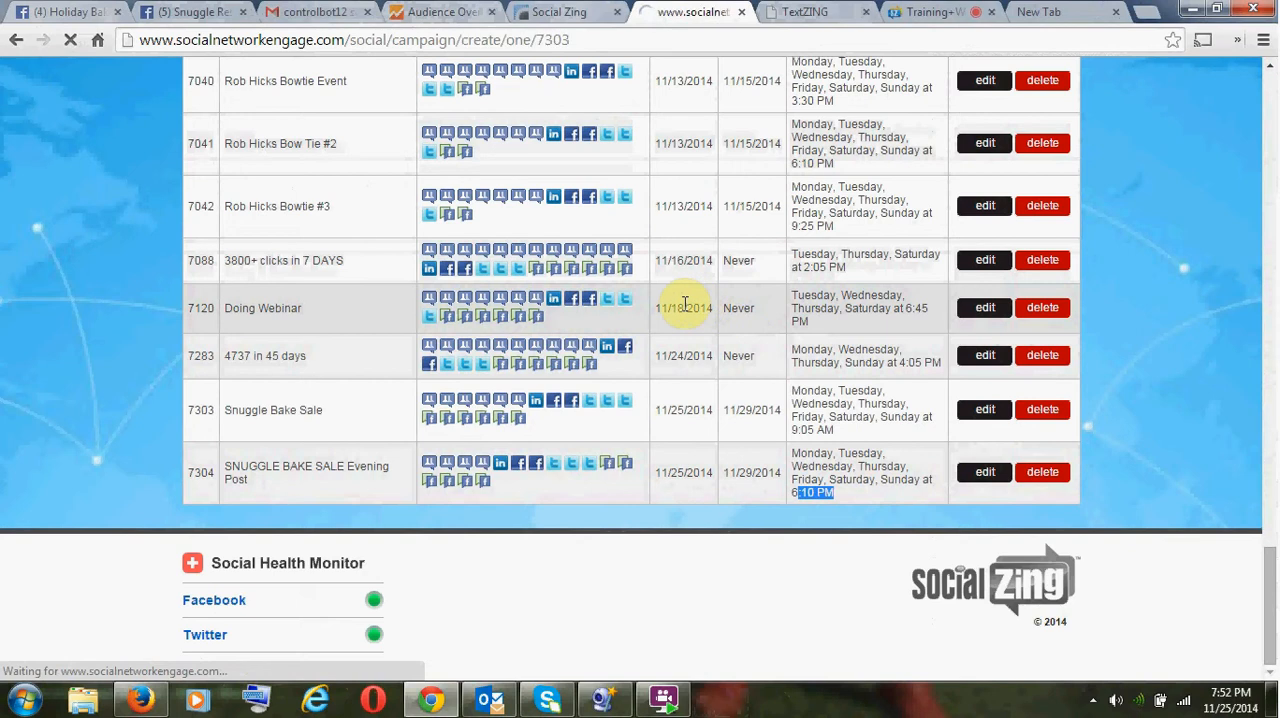
scroll(610, 355, "down", 5)
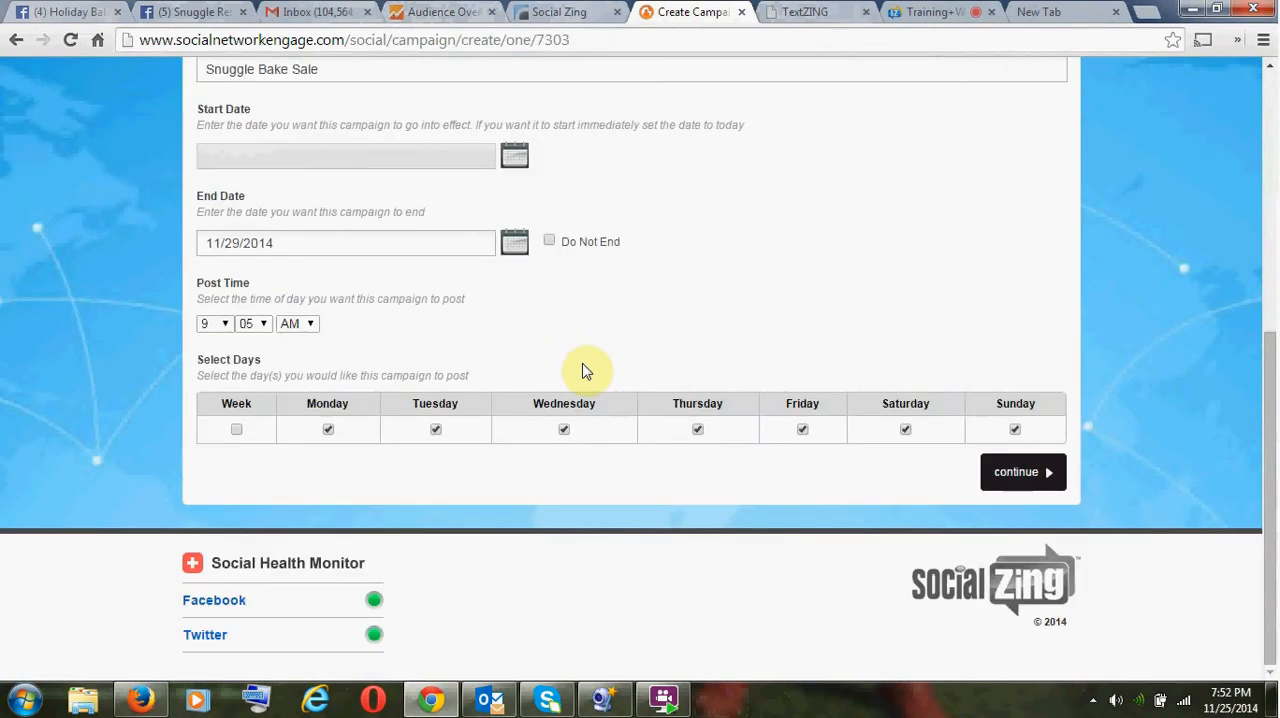
left_click(1008, 471)
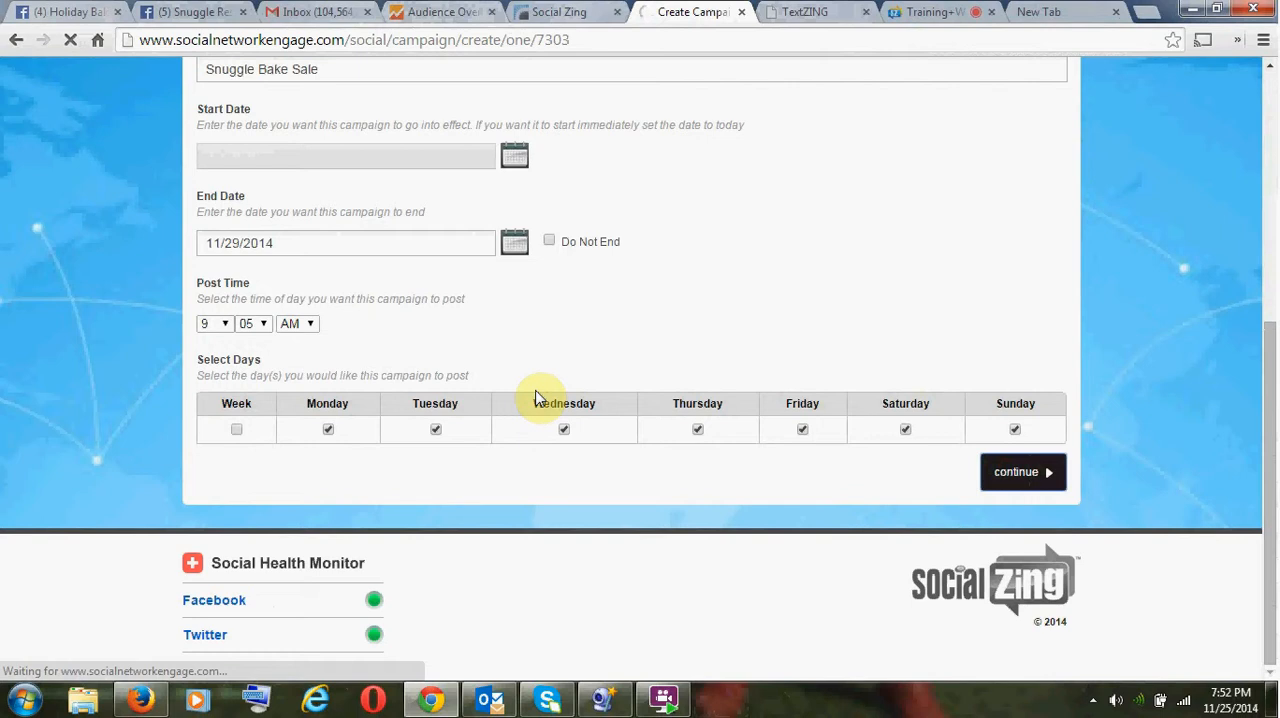
scroll(550, 415, "down", 4)
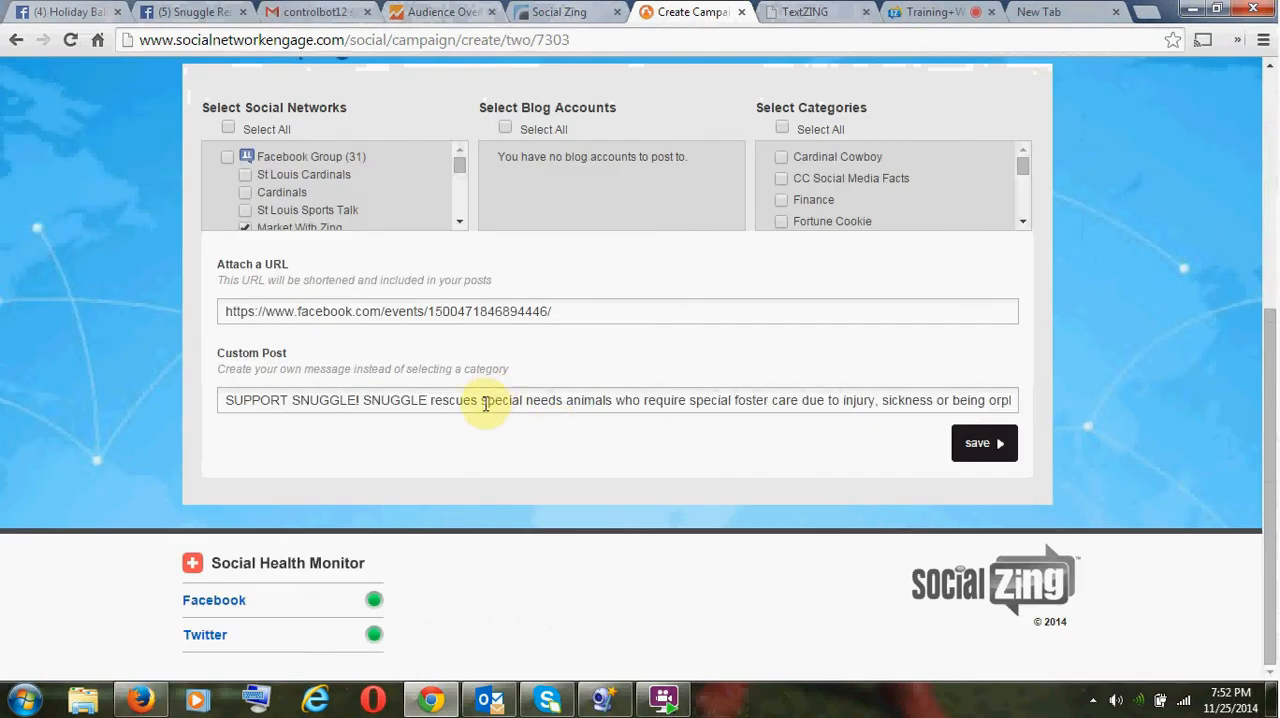
- Insert "Will have live reindeer on site!" after "SUPPORT SNUGGLE!" in the custom post and select the entire post text
left_click(482, 401)
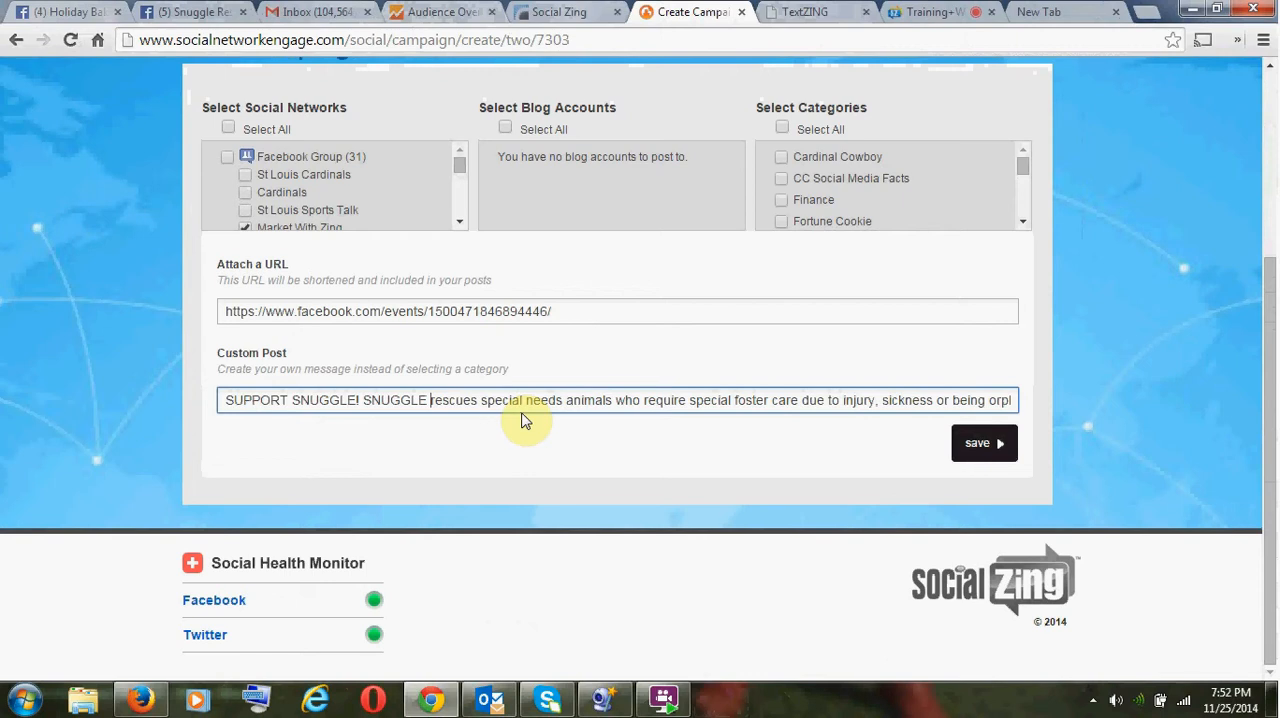
key("ctrl+Left")
key("ctrl+v")
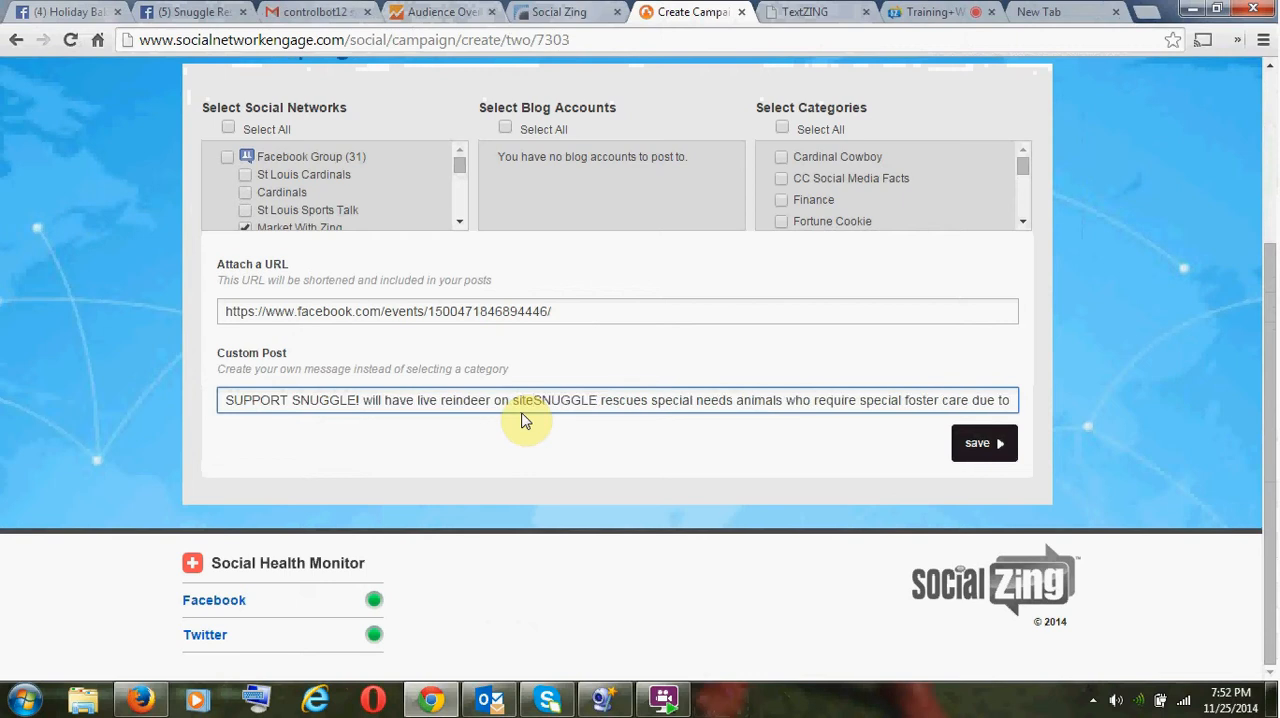
type("!")
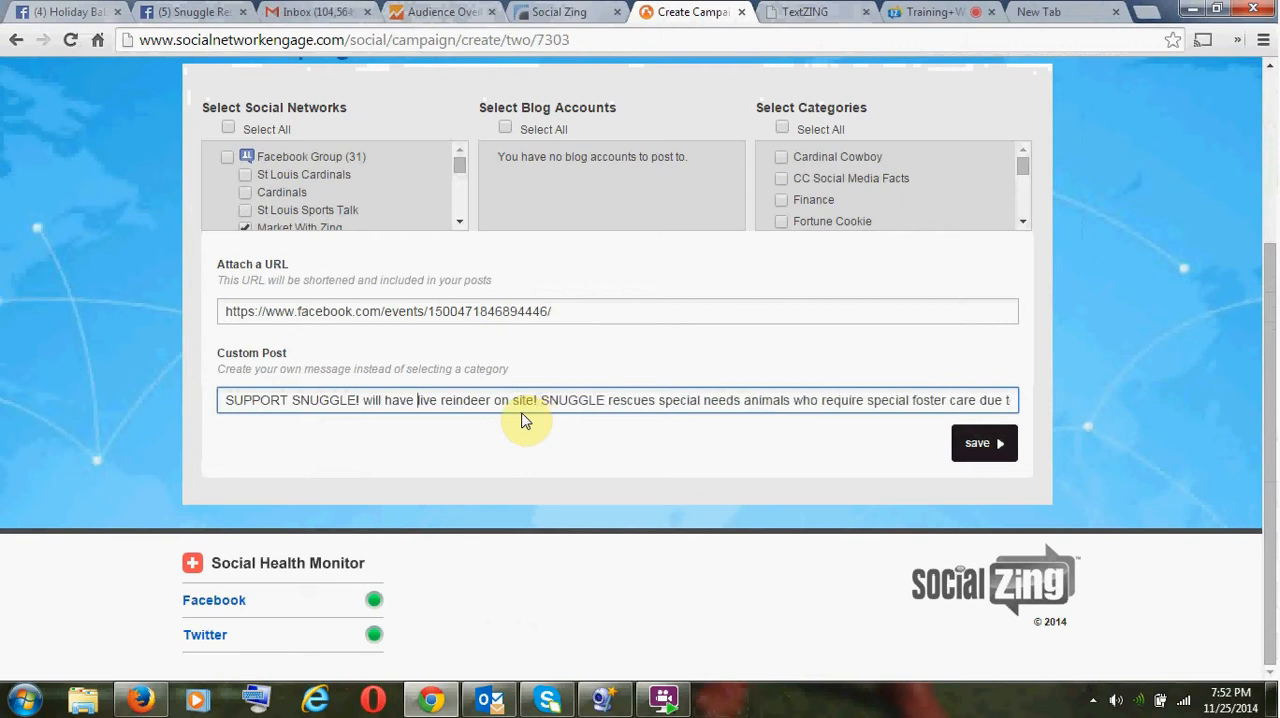
key("BackSpace")
key("BackSpace")
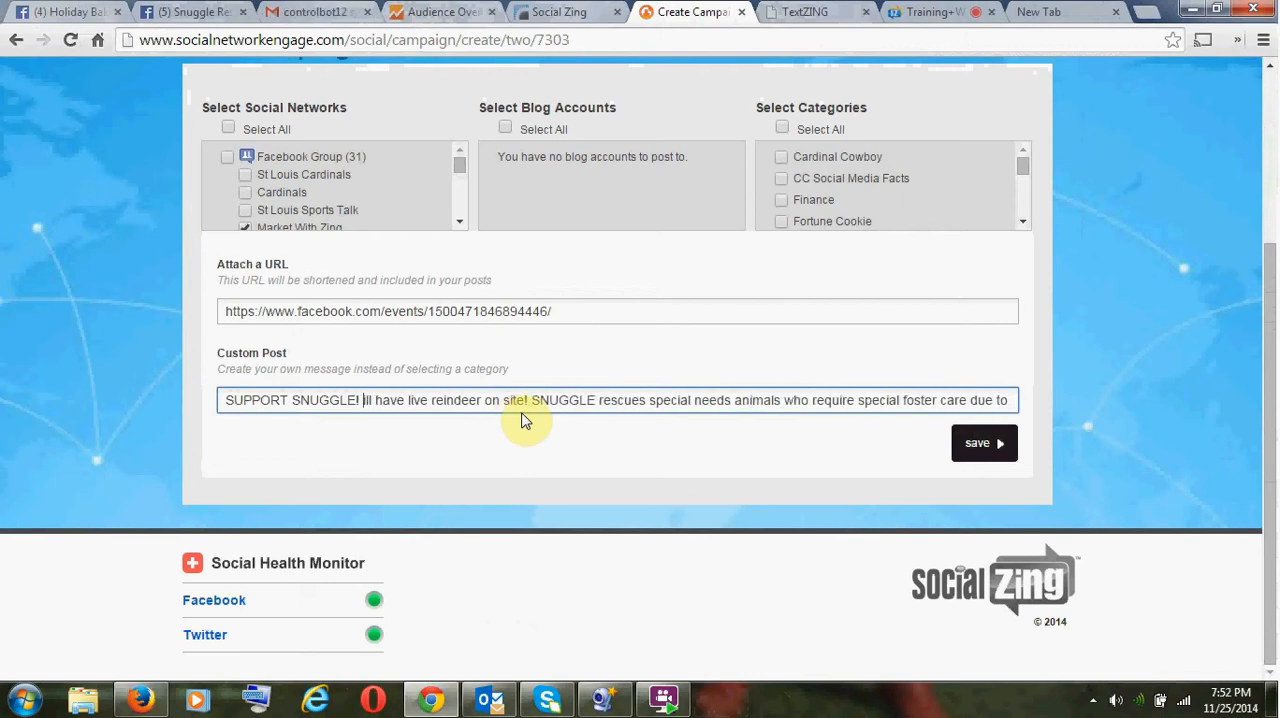
type("Wi")
key("ctrl+a")
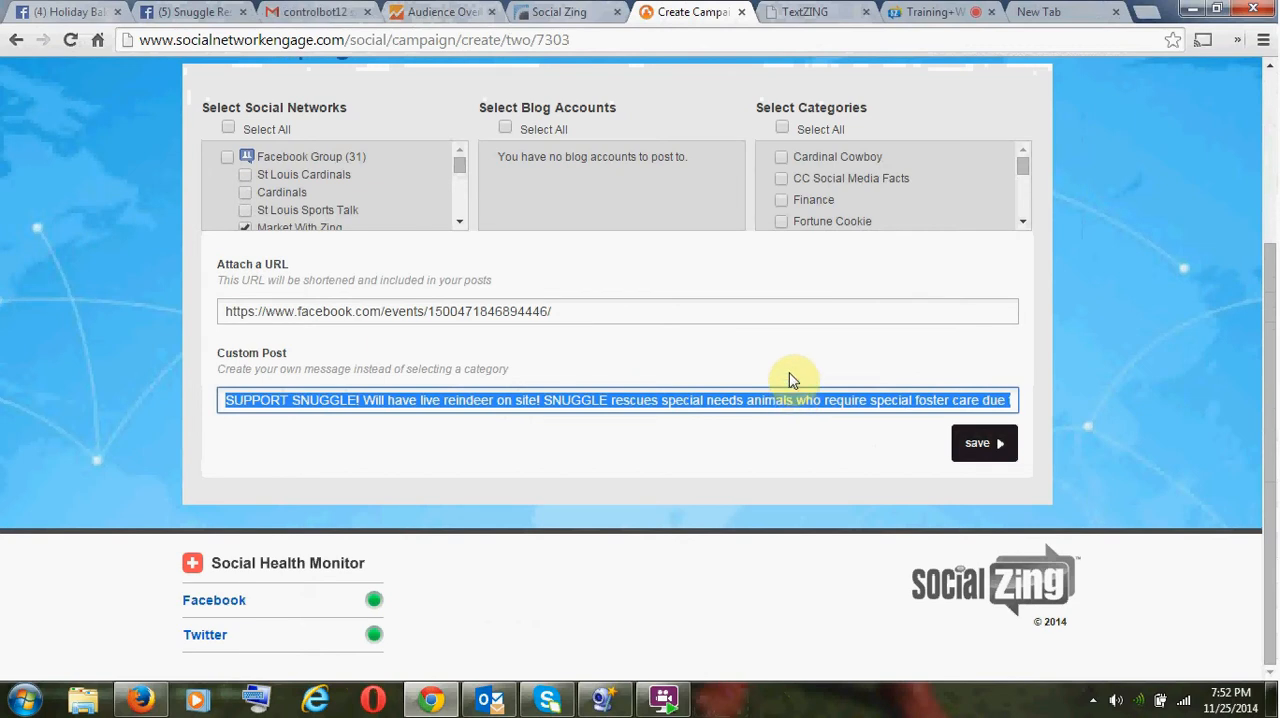
- Save the Snuggle Bake Sale morning campaign with its revised custom post
left_click(978, 456)
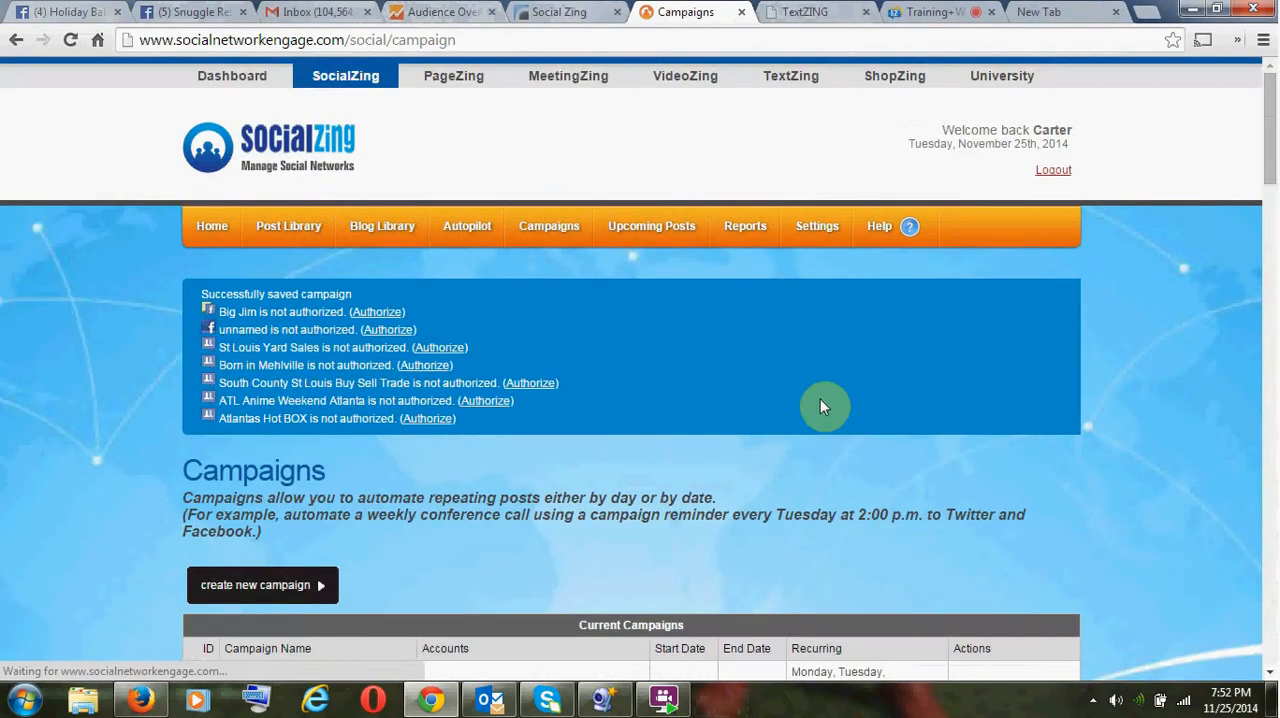
- Reopen the Snuggle Bake Sale morning campaign, check its custom post past the schedule settings, and save it again
scroll(818, 405, "down", 3)
scroll(723, 423, "down", 12)
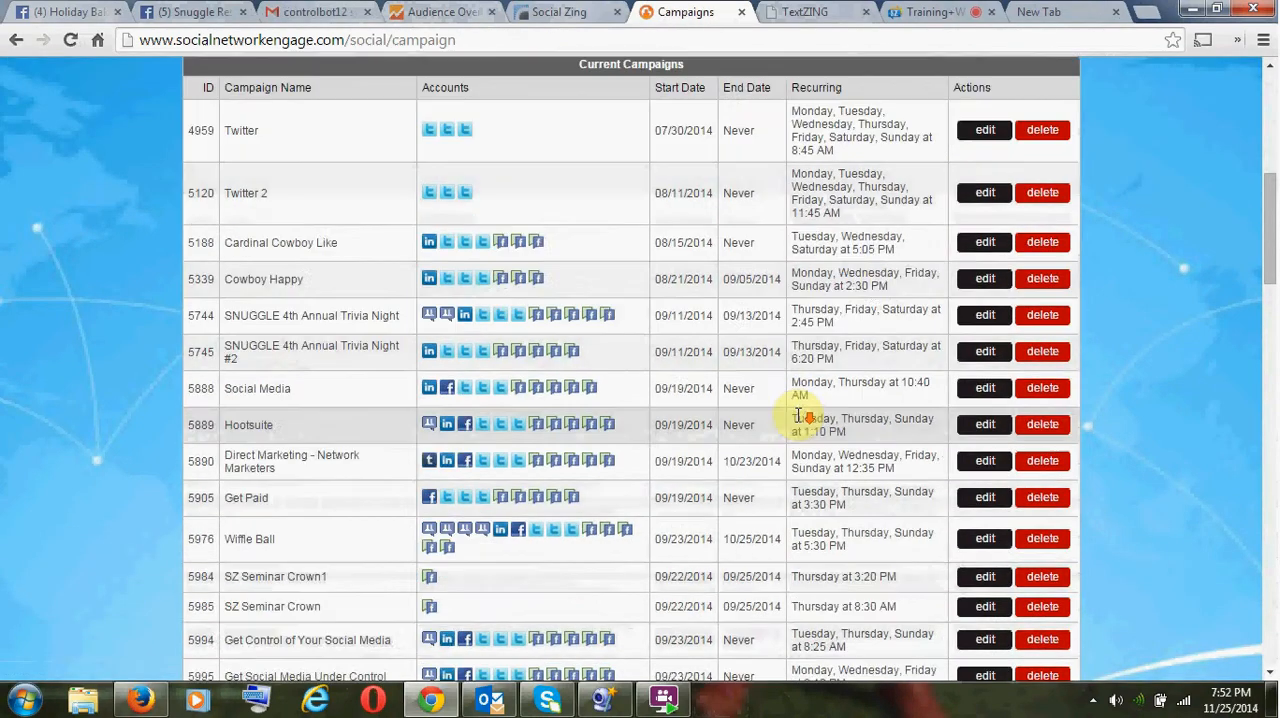
scroll(631, 516, "down", 10)
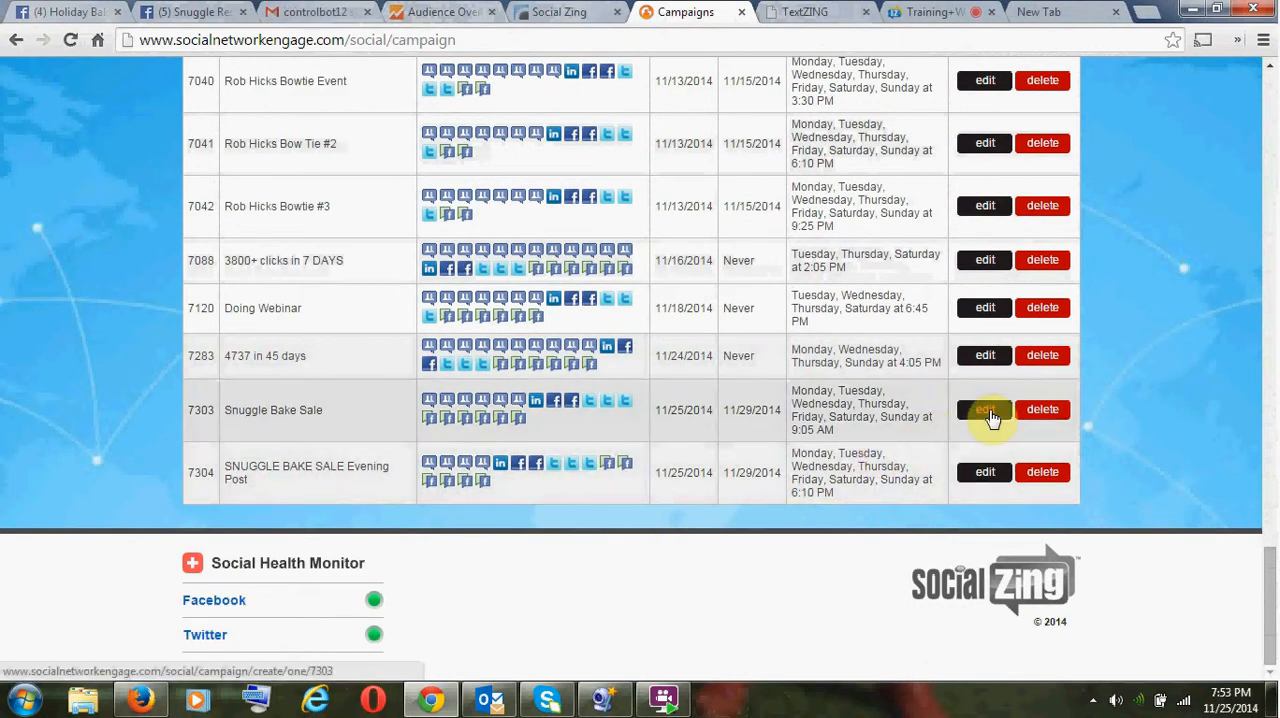
left_click(989, 413)
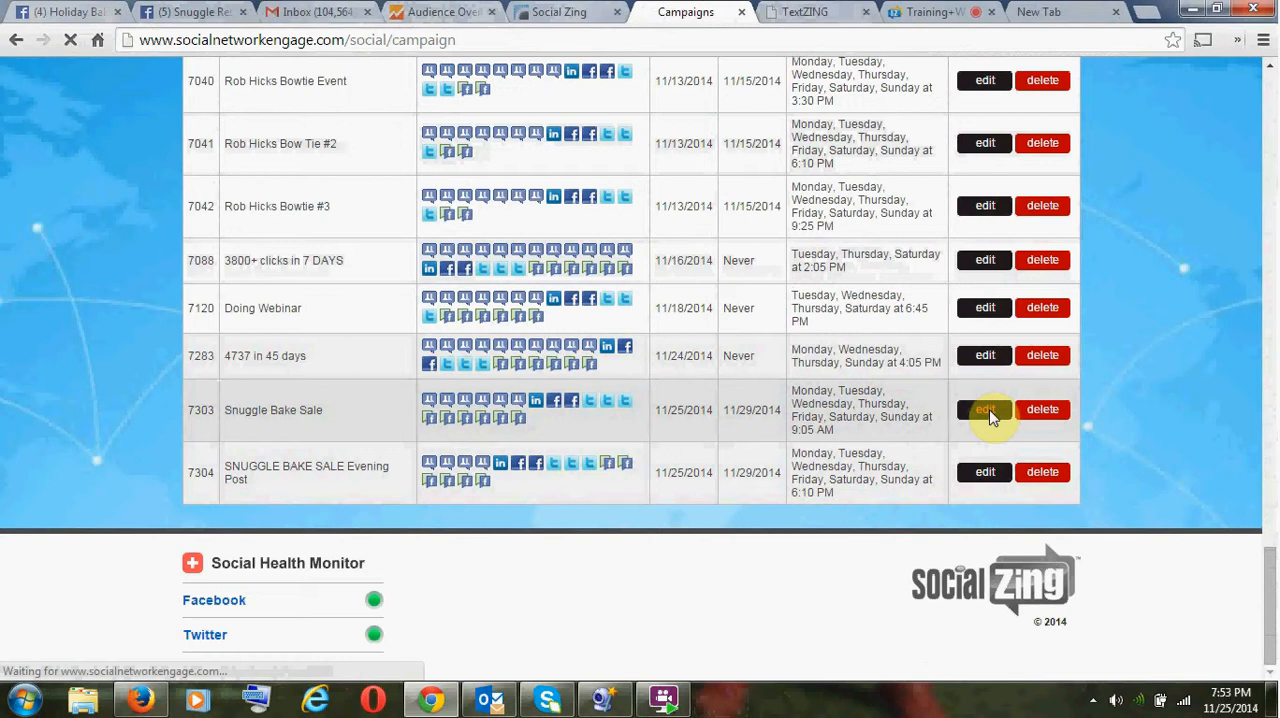
scroll(620, 457, "down", 3)
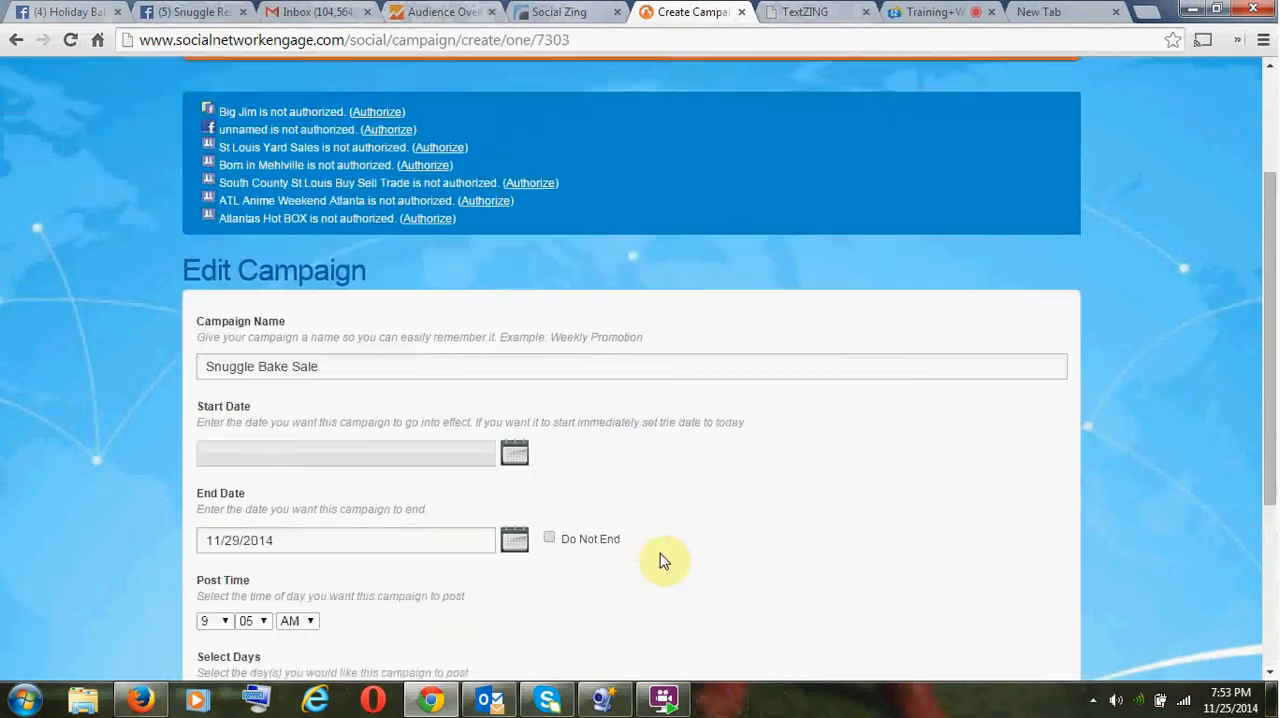
scroll(660, 560, "down", 3)
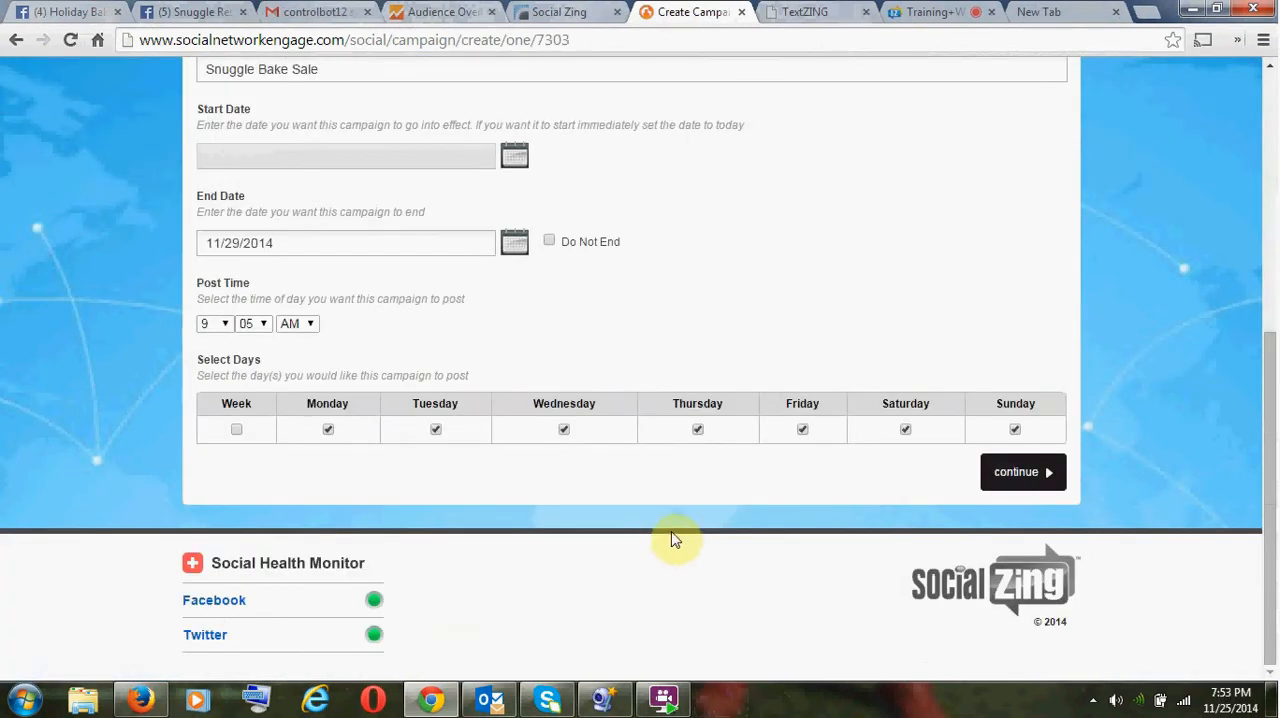
left_click(1007, 476)
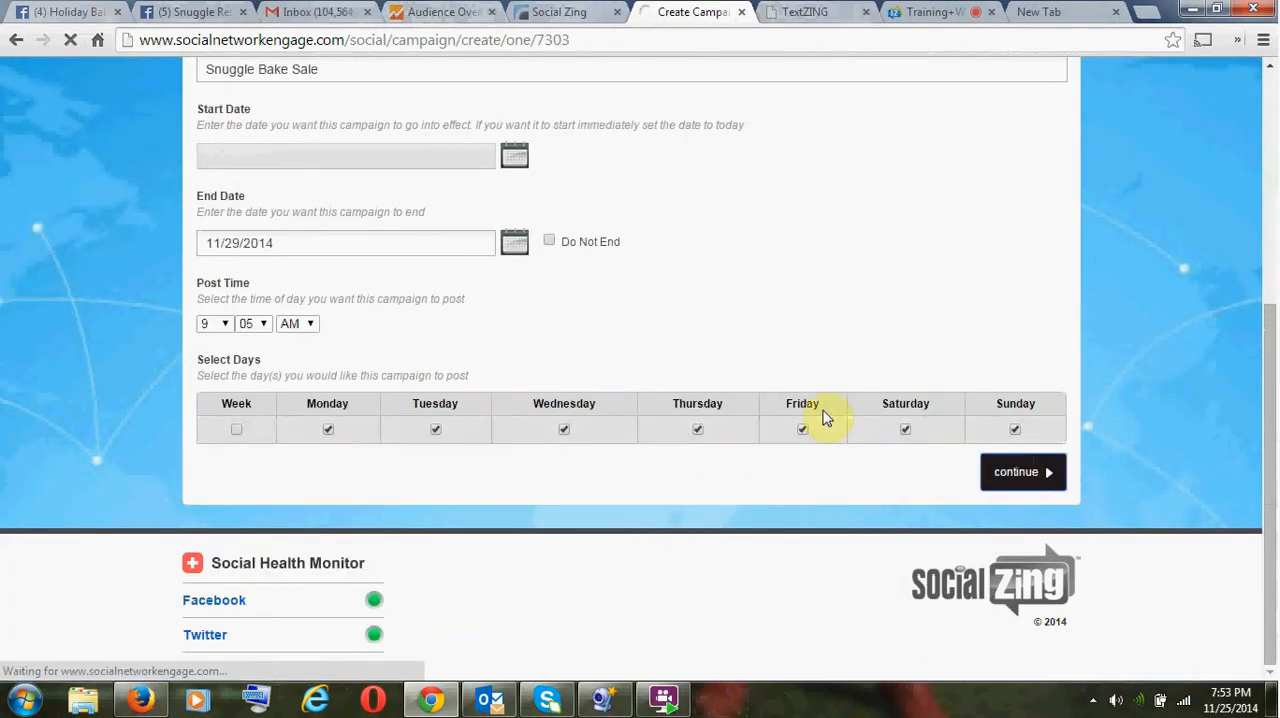
scroll(700, 425, "down", 4)
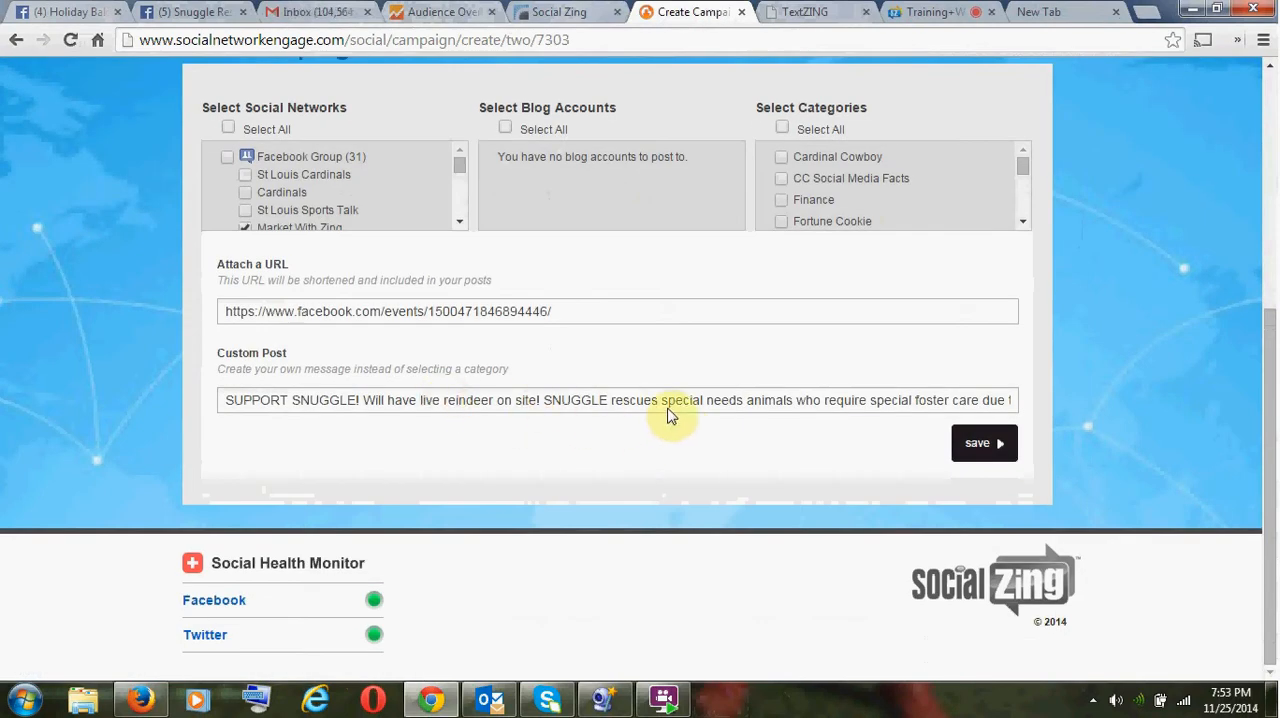
left_click(966, 452)
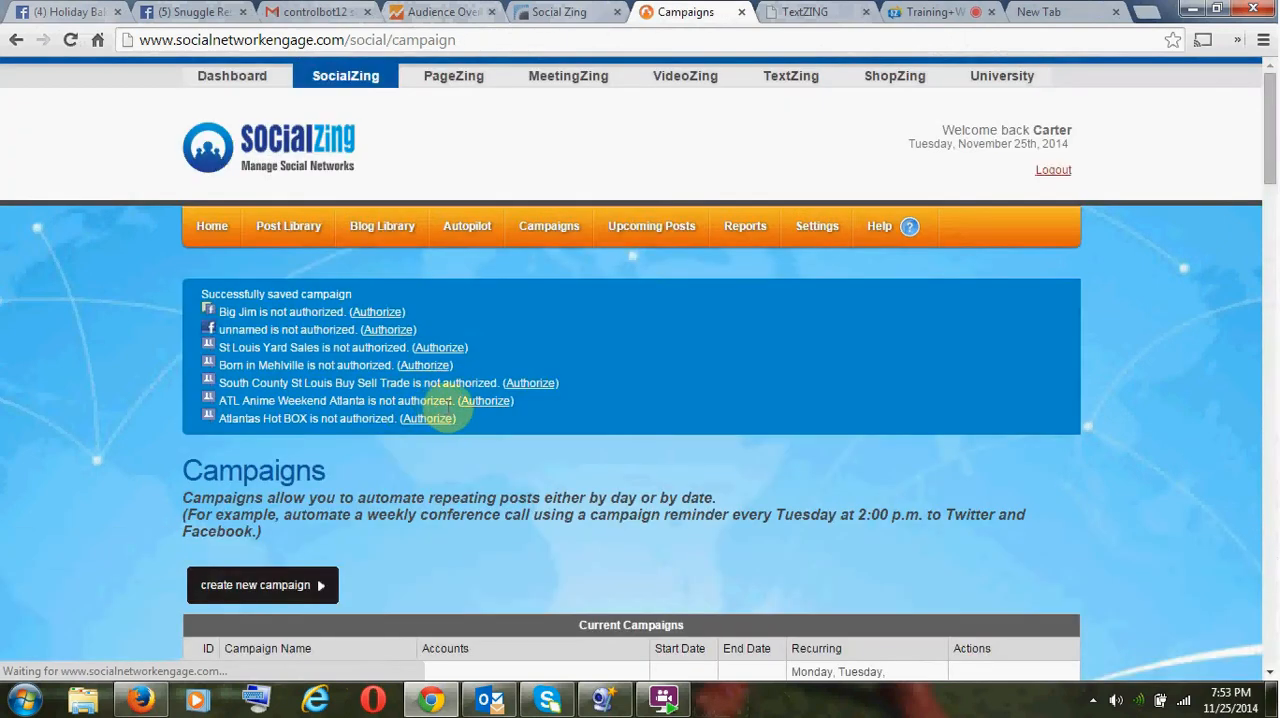
- Open the SNUGGLE BAKE SALE Evening Post campaign for editing and continue past its schedule to the custom post settings
scroll(405, 478, "down", 5)
scroll(405, 481, "down", 15)
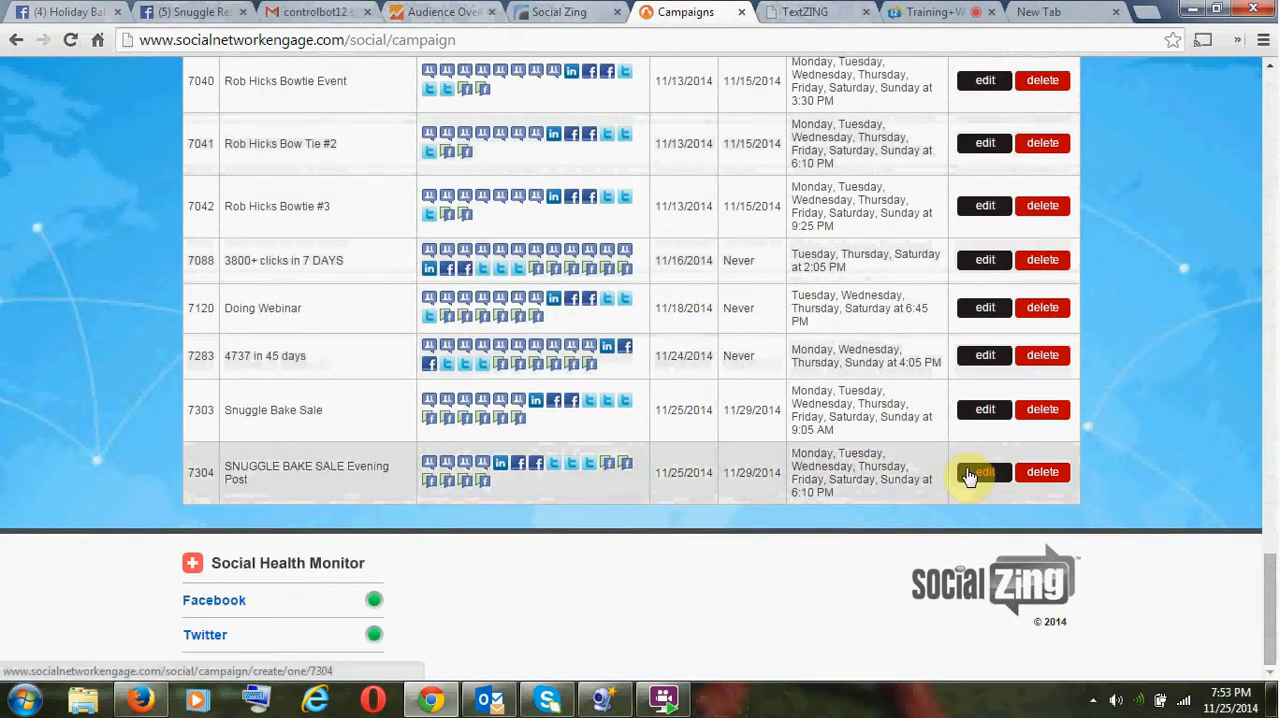
left_click(968, 476)
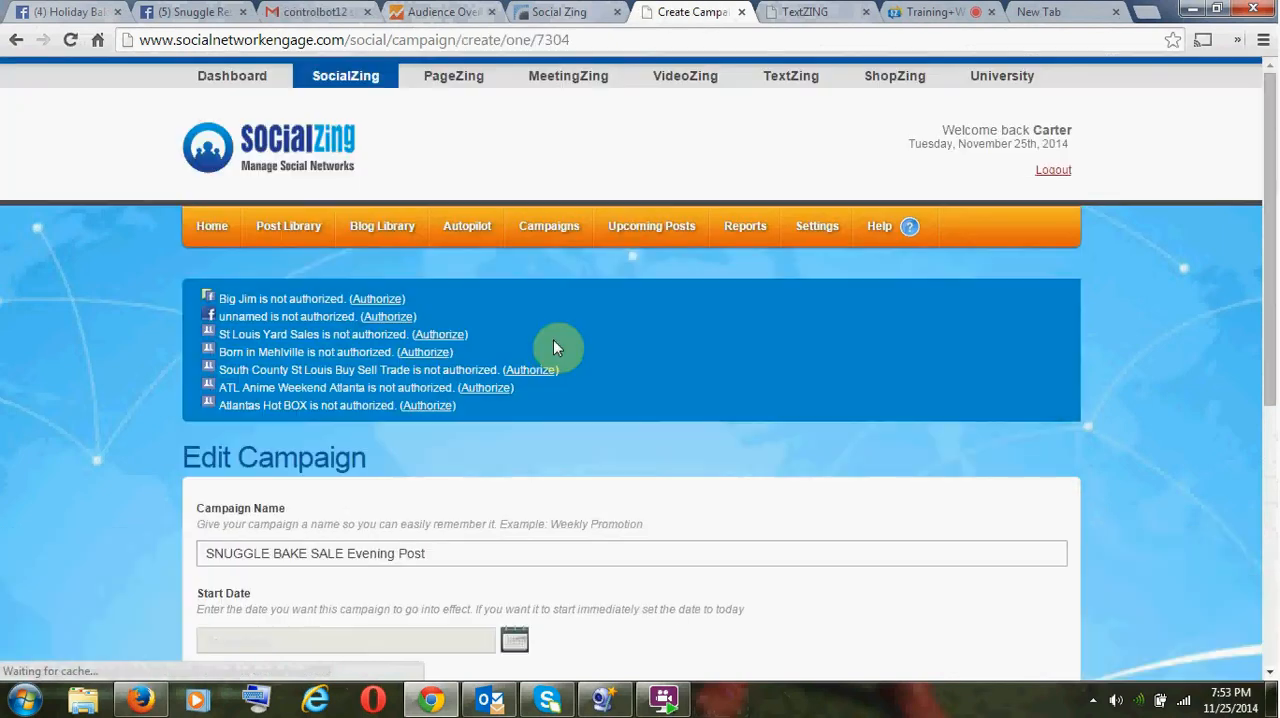
scroll(557, 347, "down", 5)
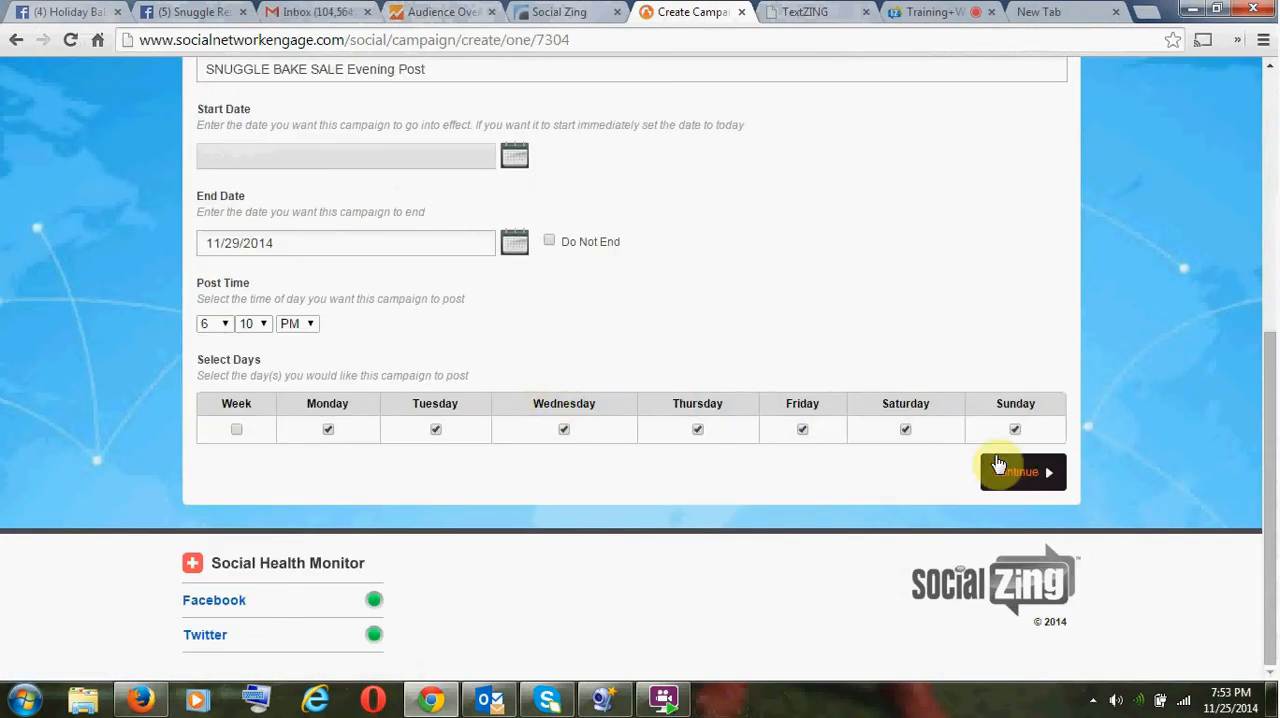
left_click(998, 466)
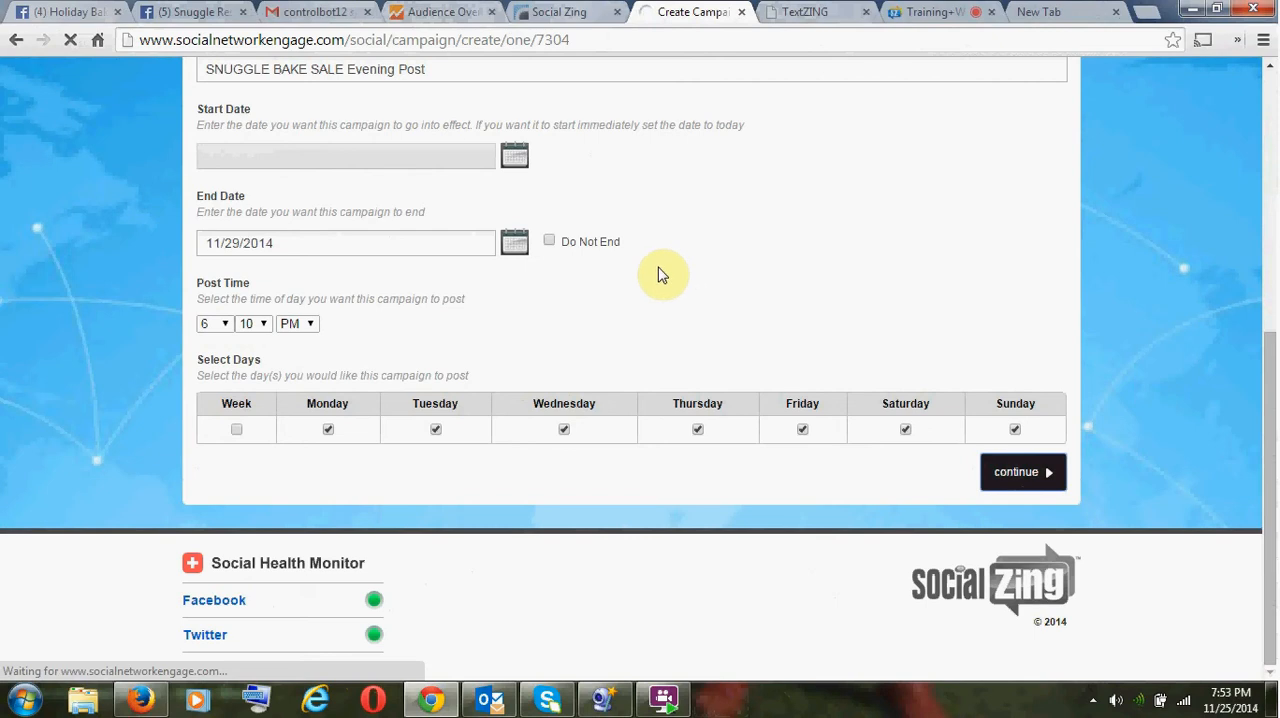
scroll(513, 360, "down", 5)
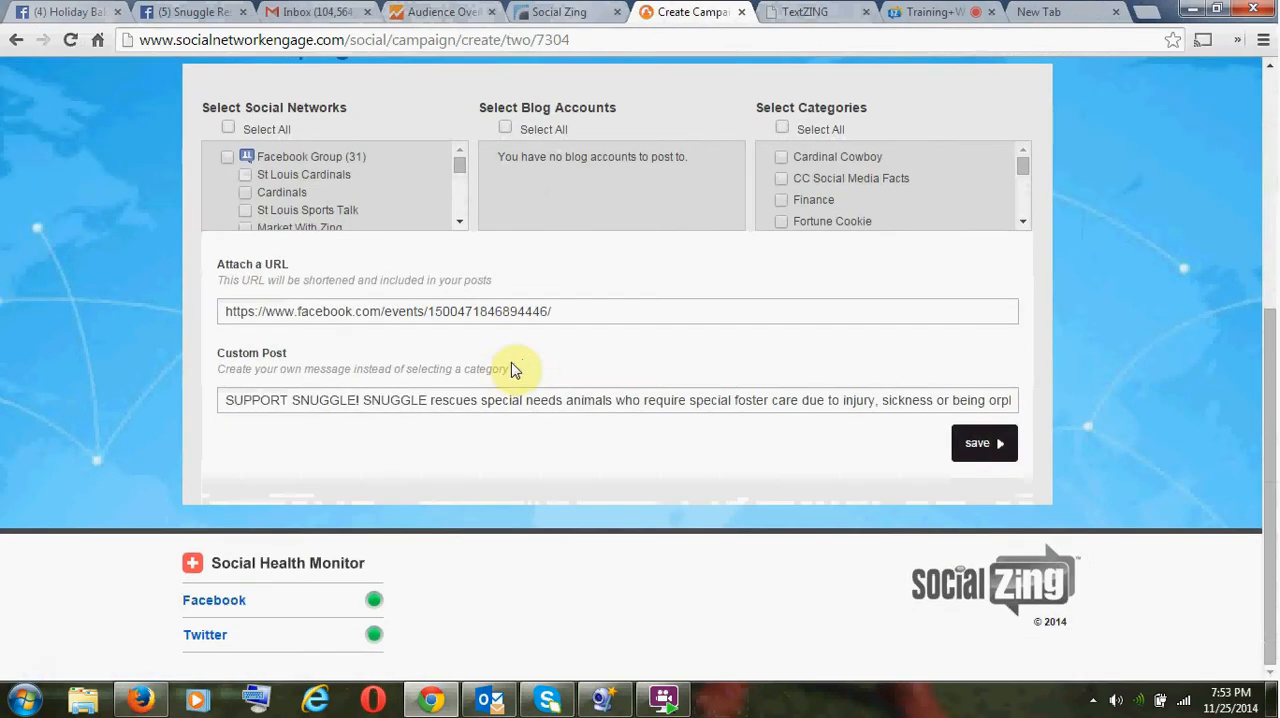
- Replace the evening campaign's custom post with the copied morning text containing "Will have live reindeer on site!" and save the campaign
left_click(488, 403)
key("ctrl+a")
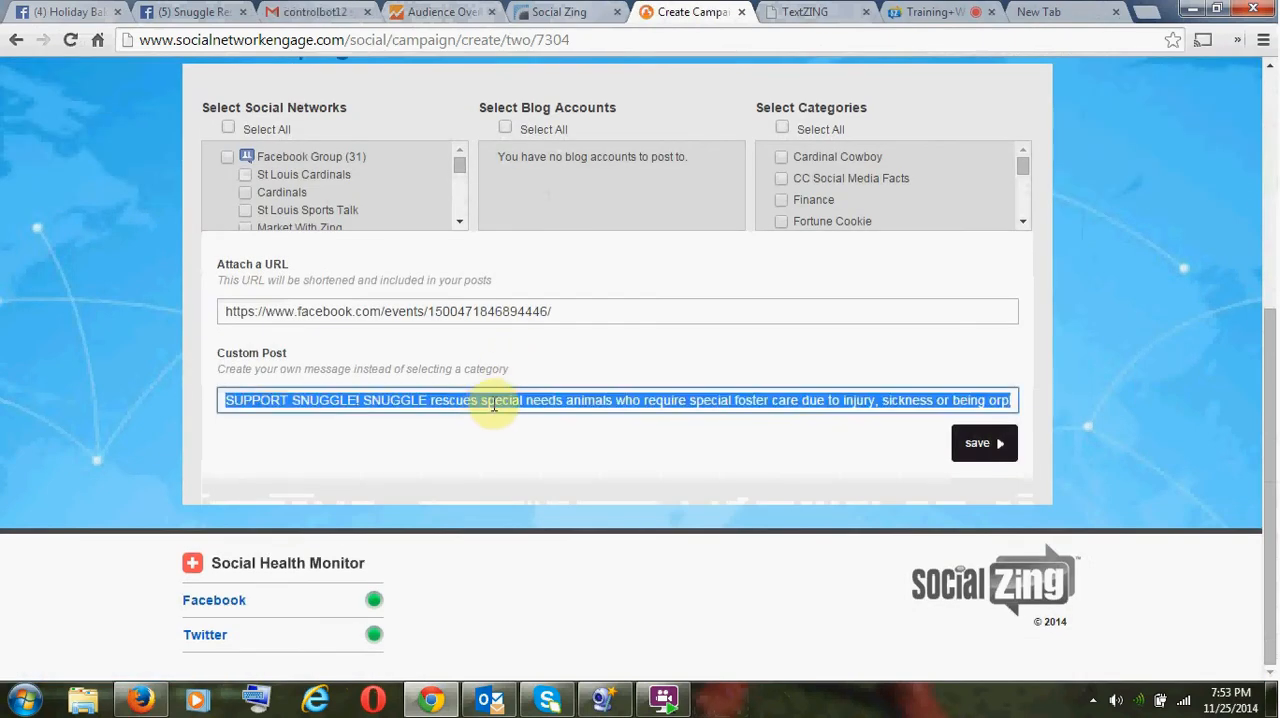
key("BackSpace")
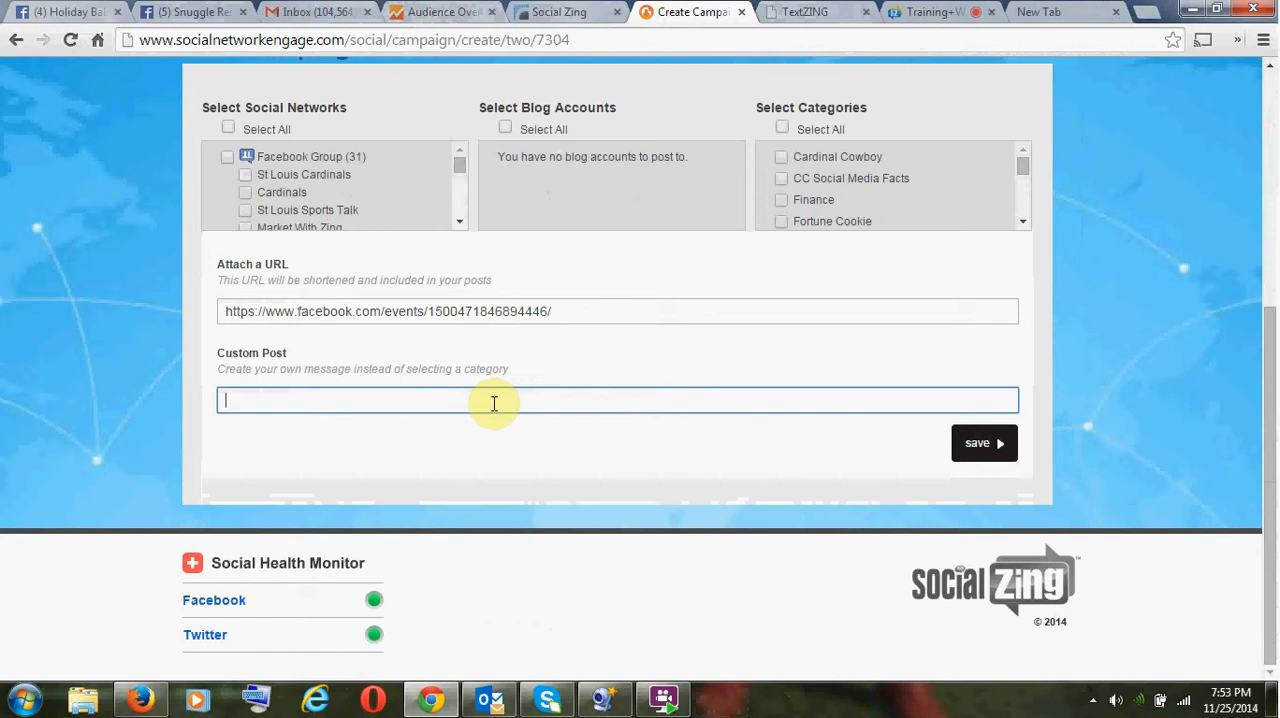
key("ctrl+v")
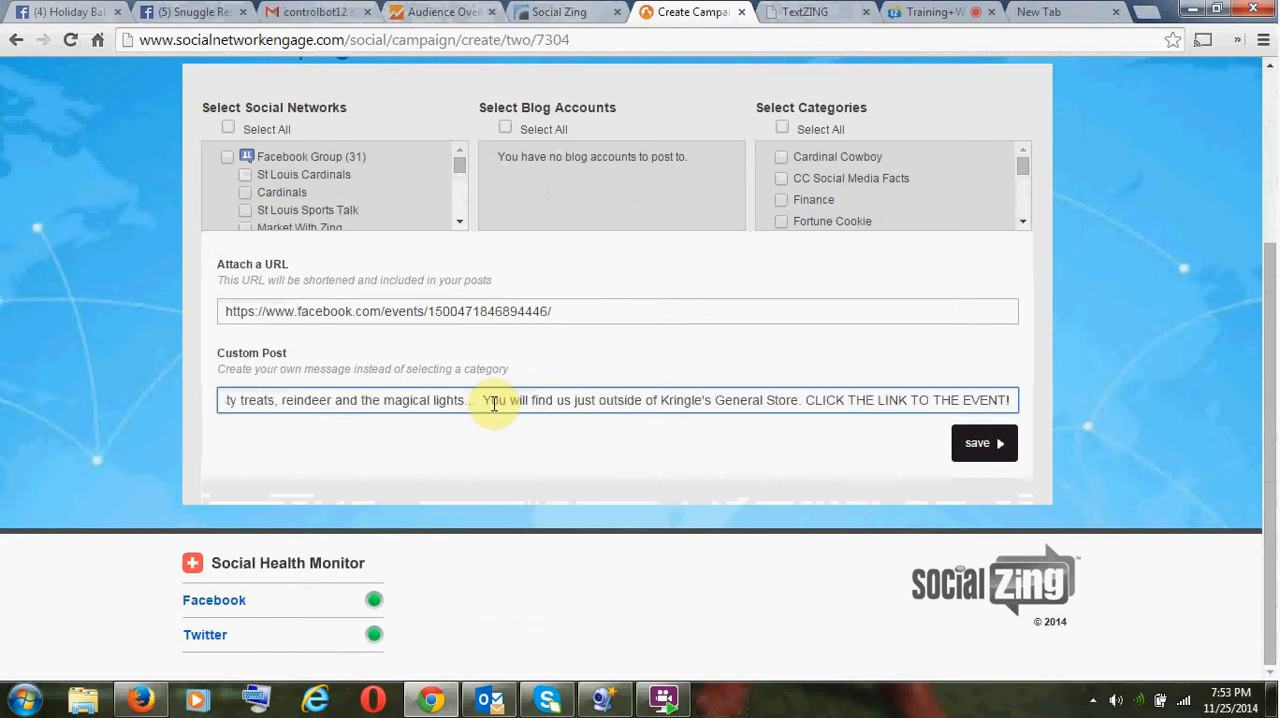
key("ctrl+Left")
key("ctrl+Left")
key("ctrl+Left")
key("ctrl+Left")
key("ctrl+Left")
key("ctrl+Left")
key("ctrl+Left")
key("ctrl+Left")
key("ctrl+Left")
key("ctrl+Left")
key("ctrl+Left")
key("ctrl+Left")
key("ctrl+Left")
key("ctrl+Left")
key("ctrl+Left")
key("ctrl+Left")
key("ctrl+Left")
key("ctrl+Left")
key("ctrl+Left")
key("ctrl+Left")
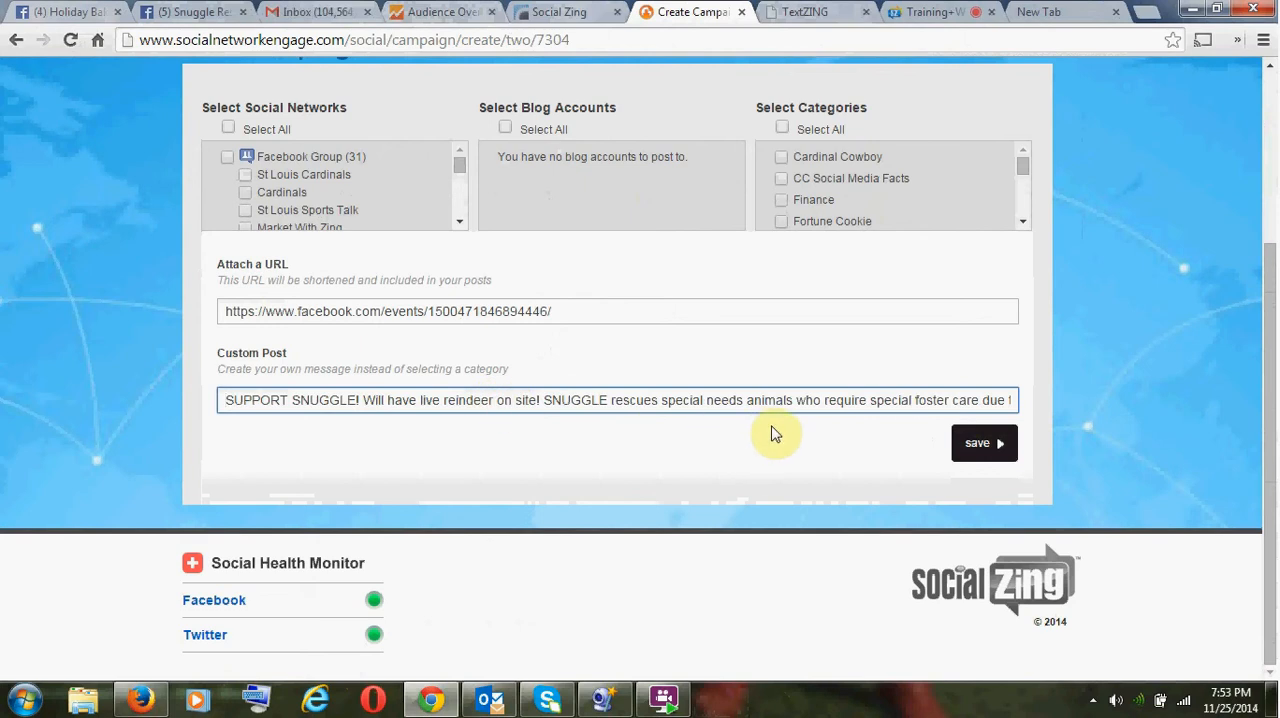
left_click(971, 450)
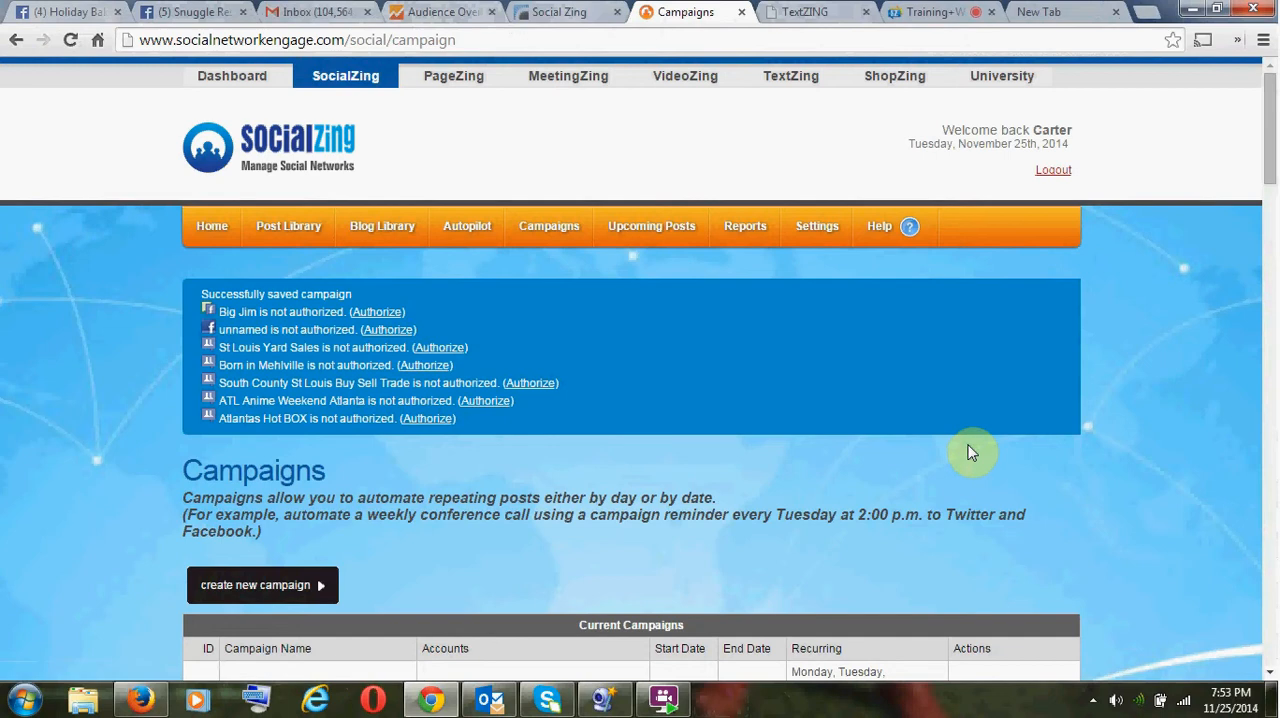
- Switch to the Holiday Bake Sale event page on Facebook and select its web address
scroll(792, 370, "down", 1)
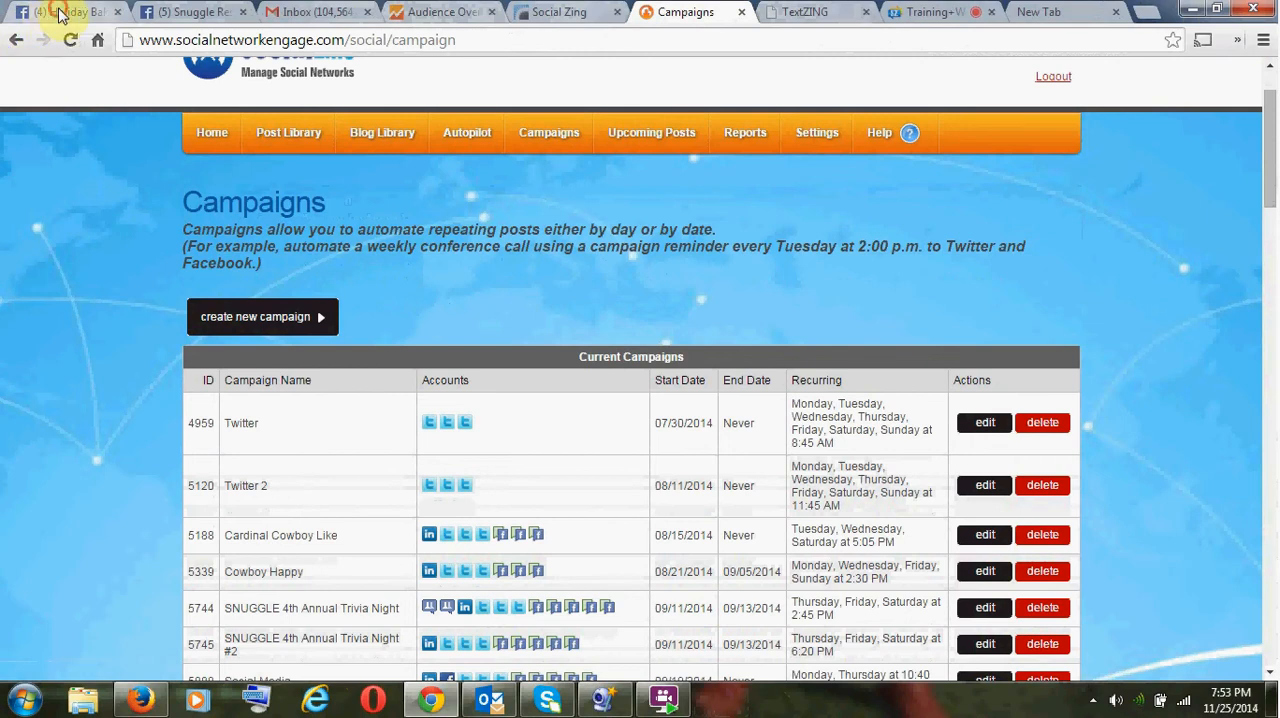
left_click(30, 14)
left_click(80, 40)
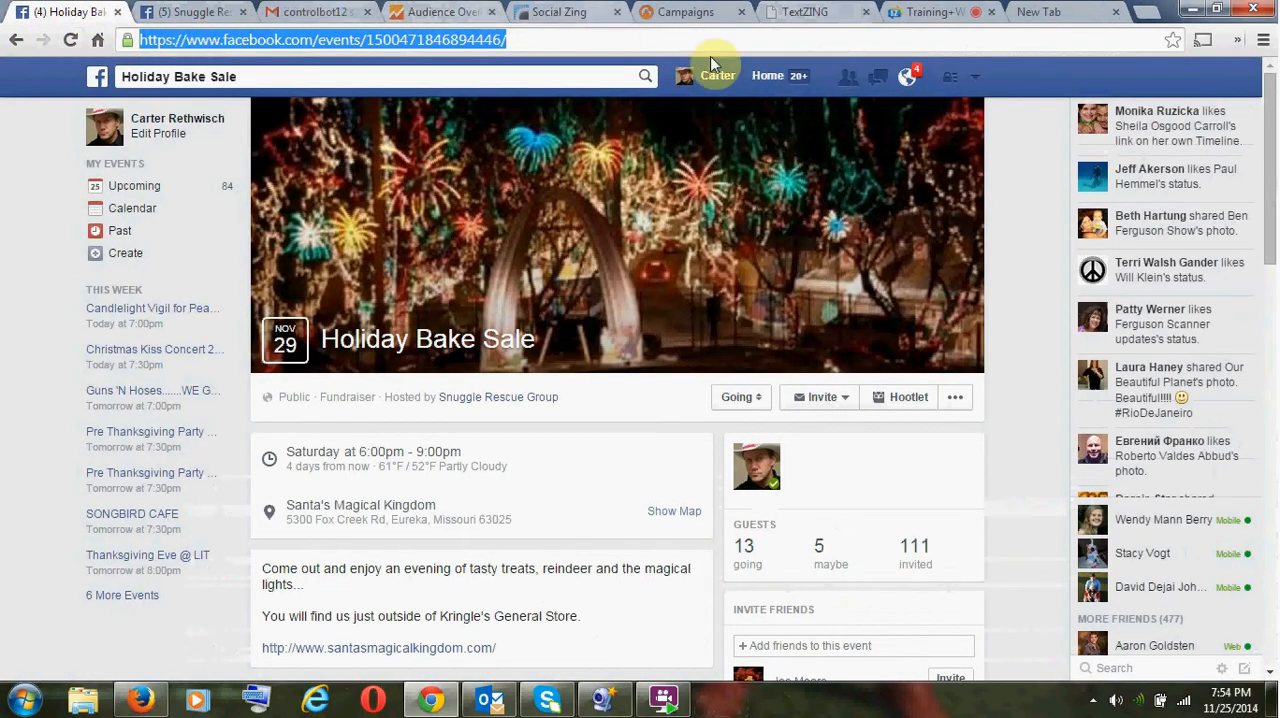
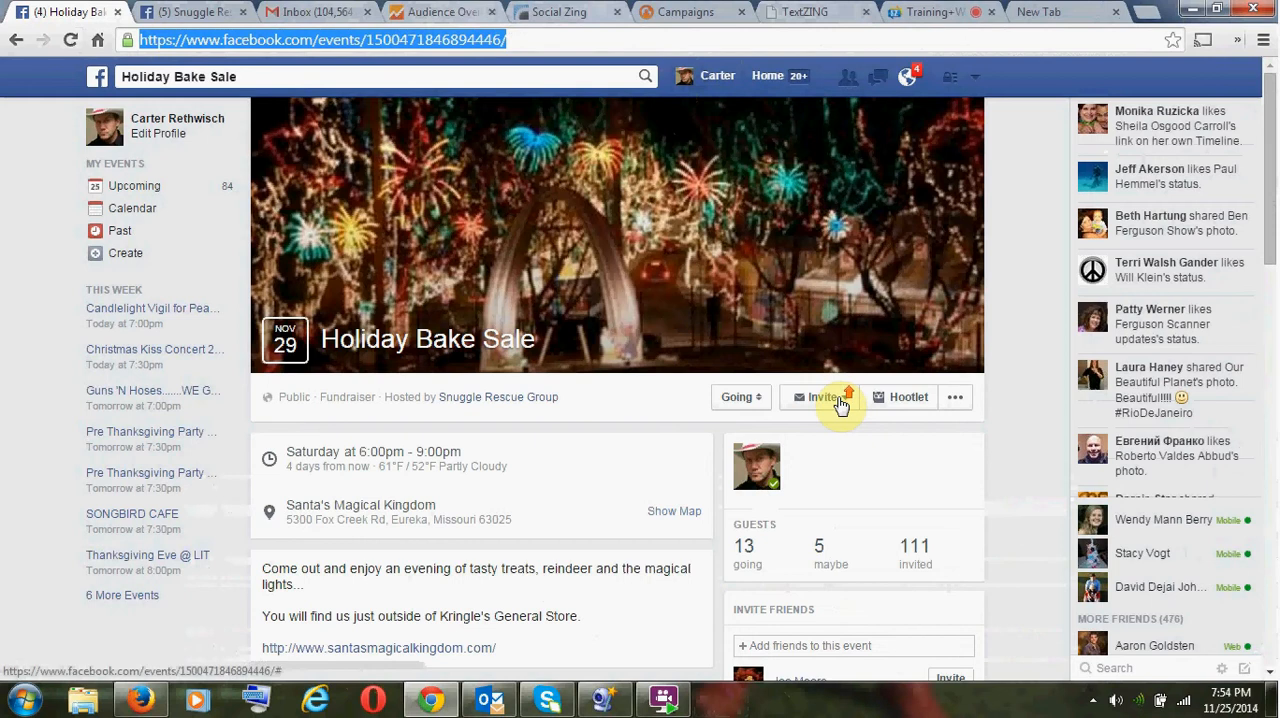
- Switch to the online meeting room and send "Free anything?" in the group chat
left_click(196, 12)
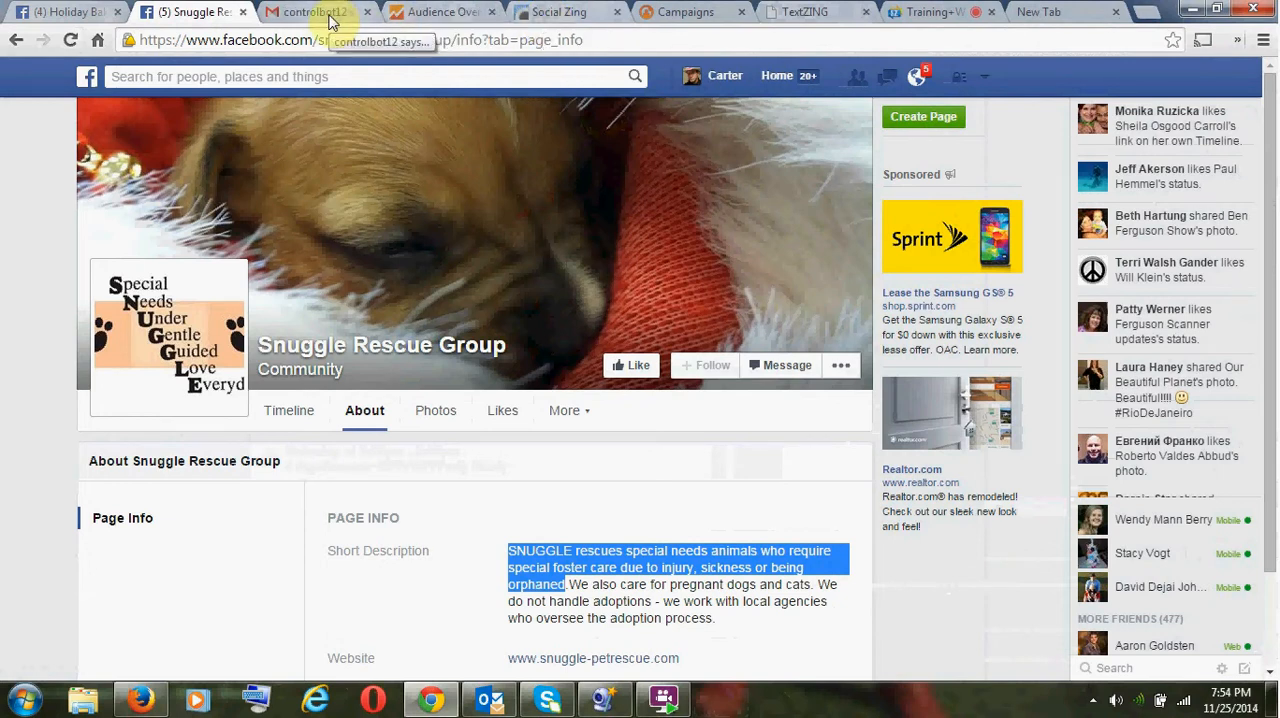
left_click(938, 14)
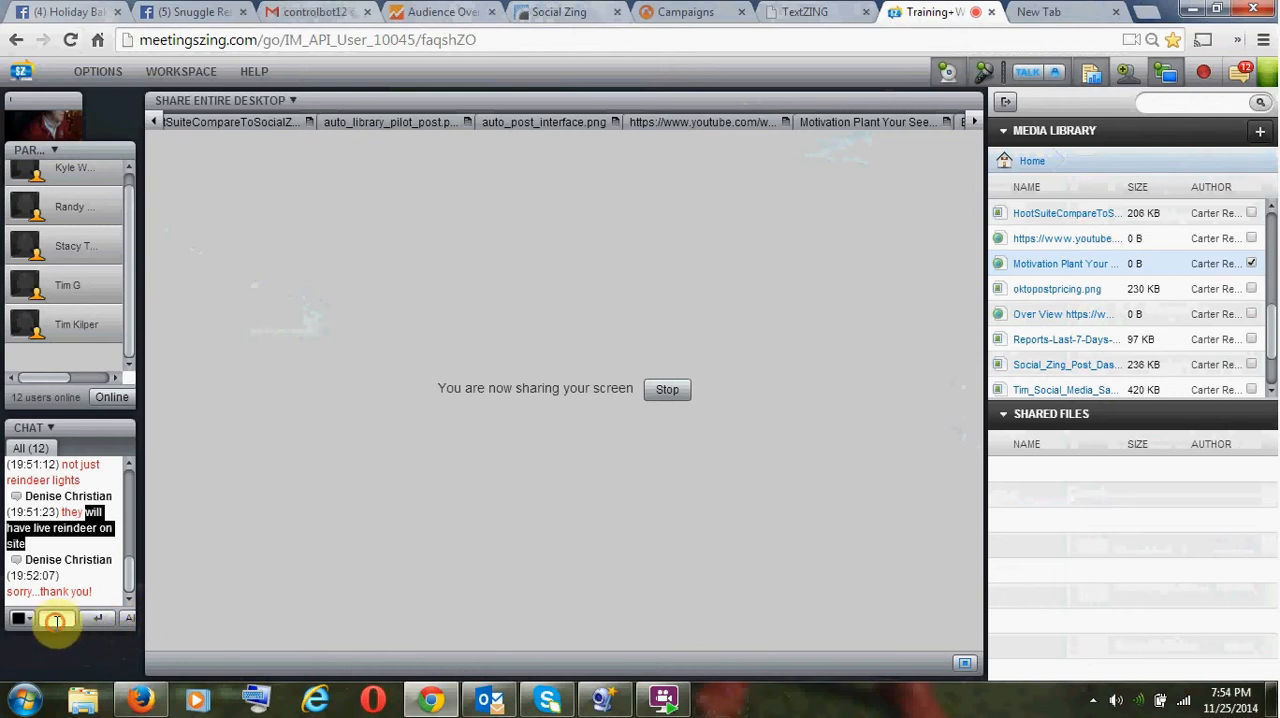
left_click(56, 617)
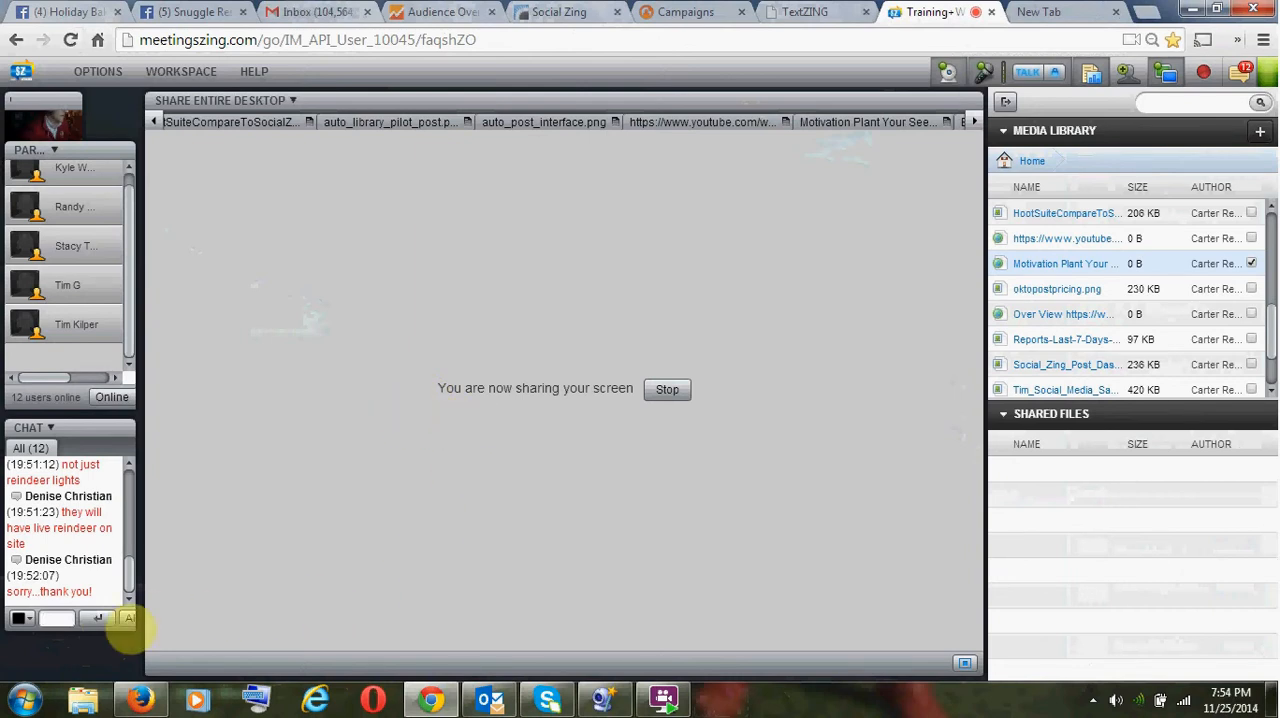
left_click(62, 620)
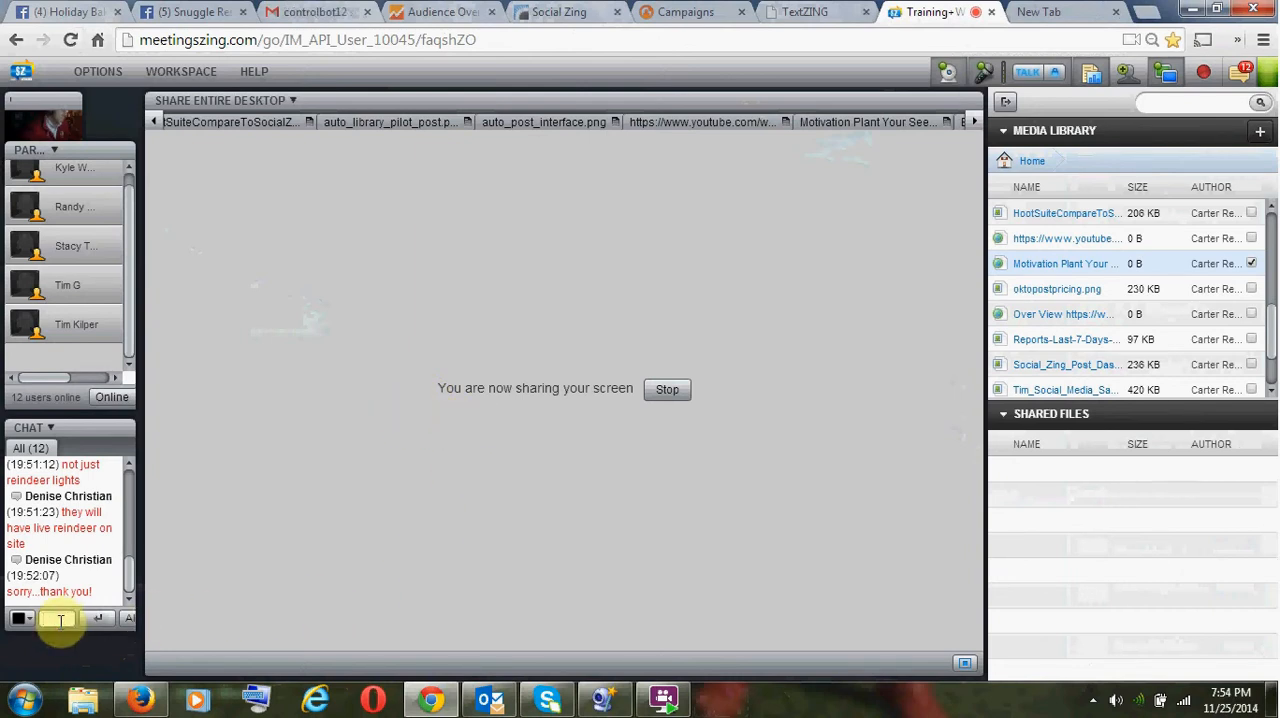
type("Free a")
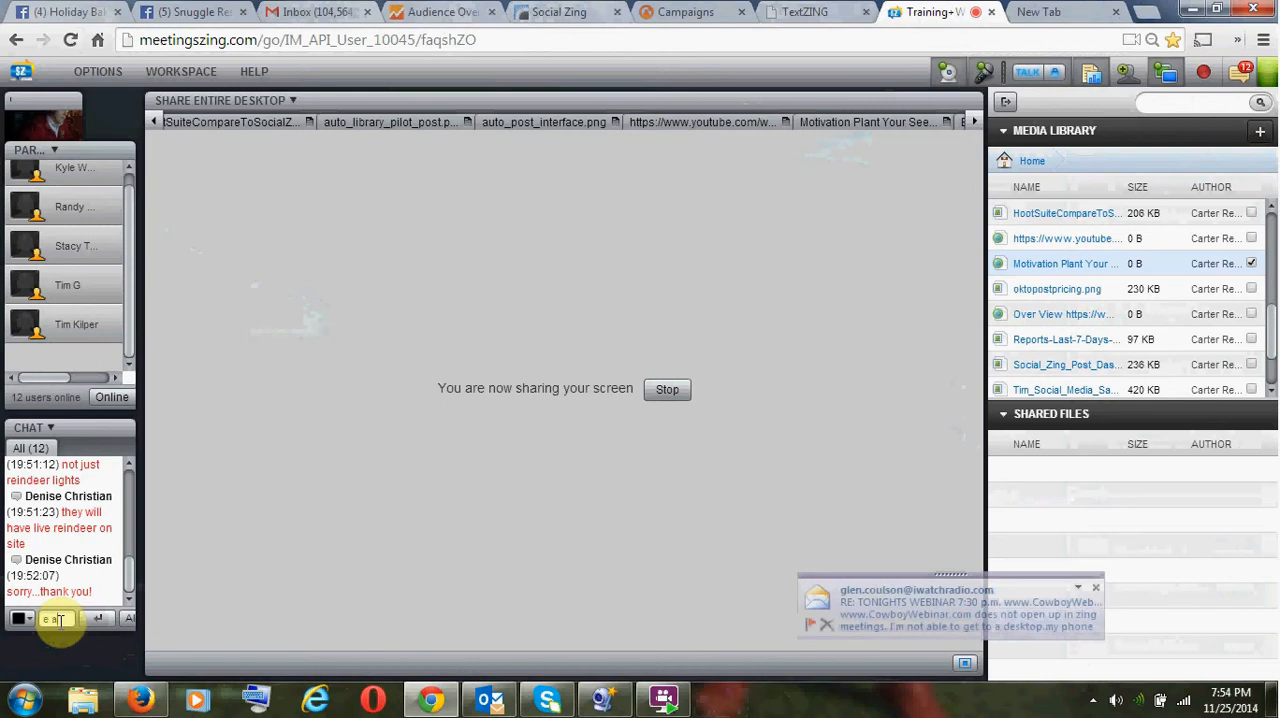
type("nu")
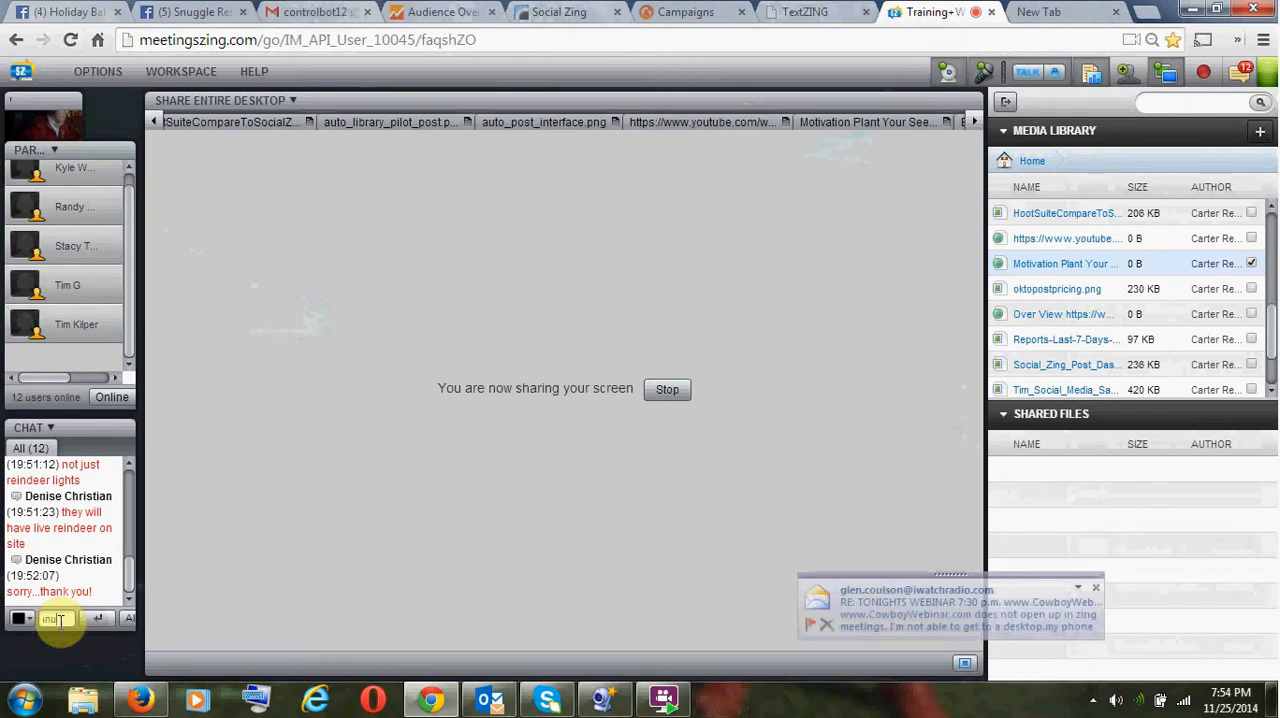
key("BackSpace")
type("ything")
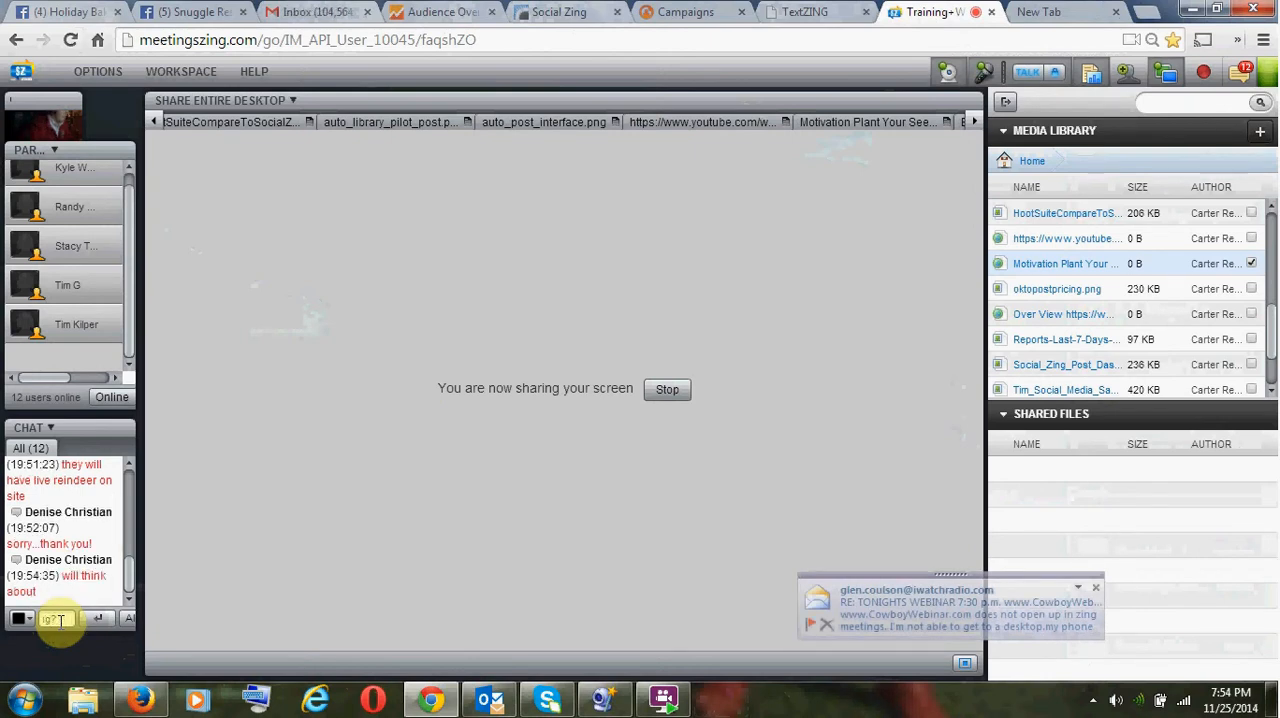
type("?")
key("Return")
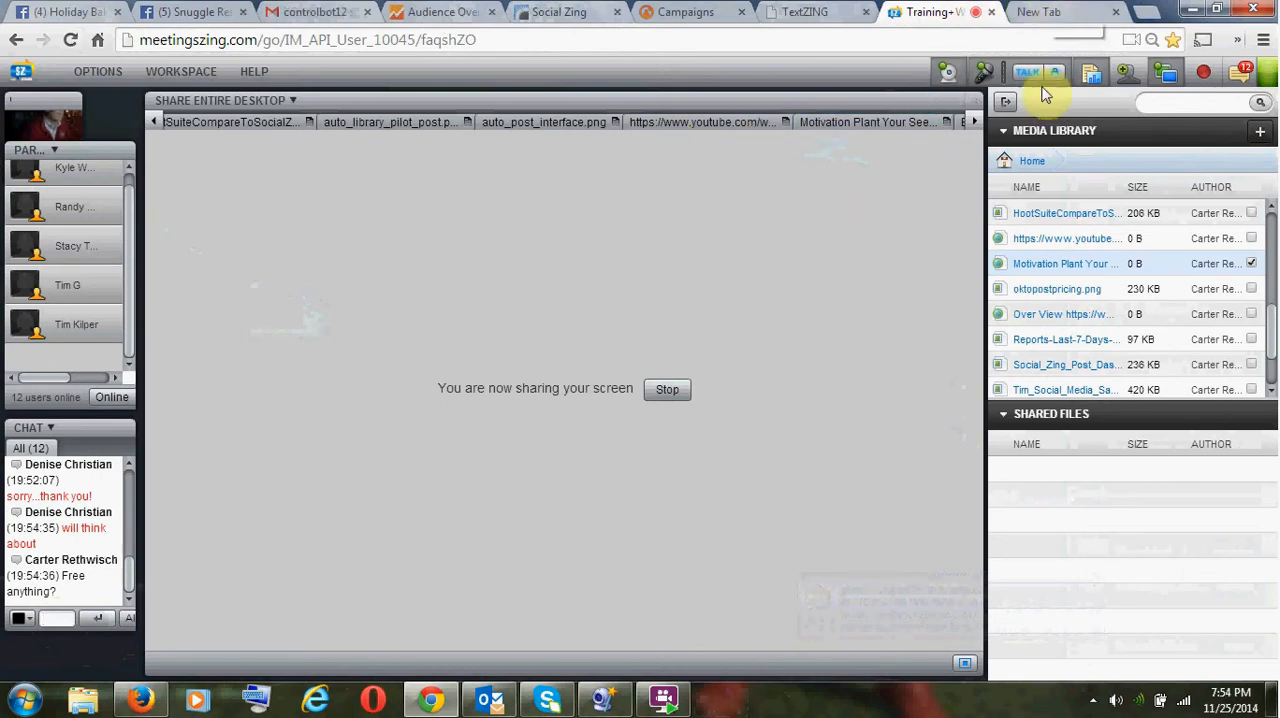
- Switch to TextZING and start a new keyword campaign with the campaign name "reindeer"
left_click(1052, 14)
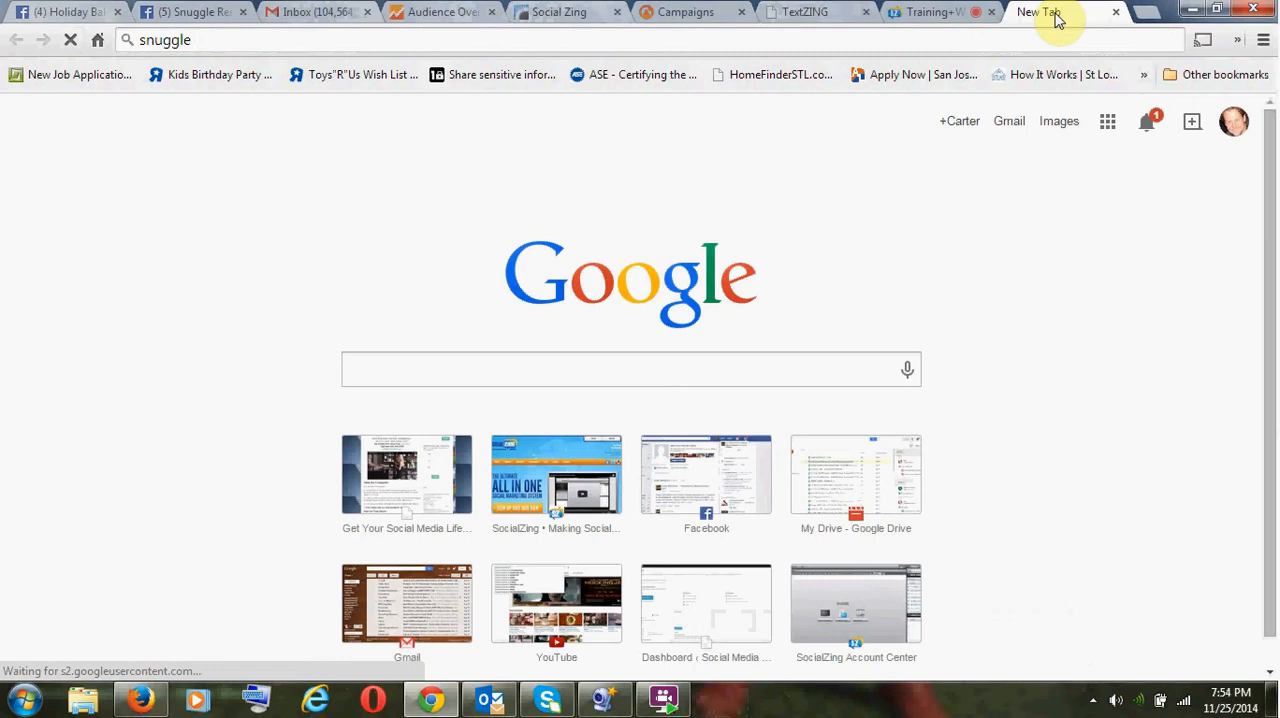
left_click(948, 13)
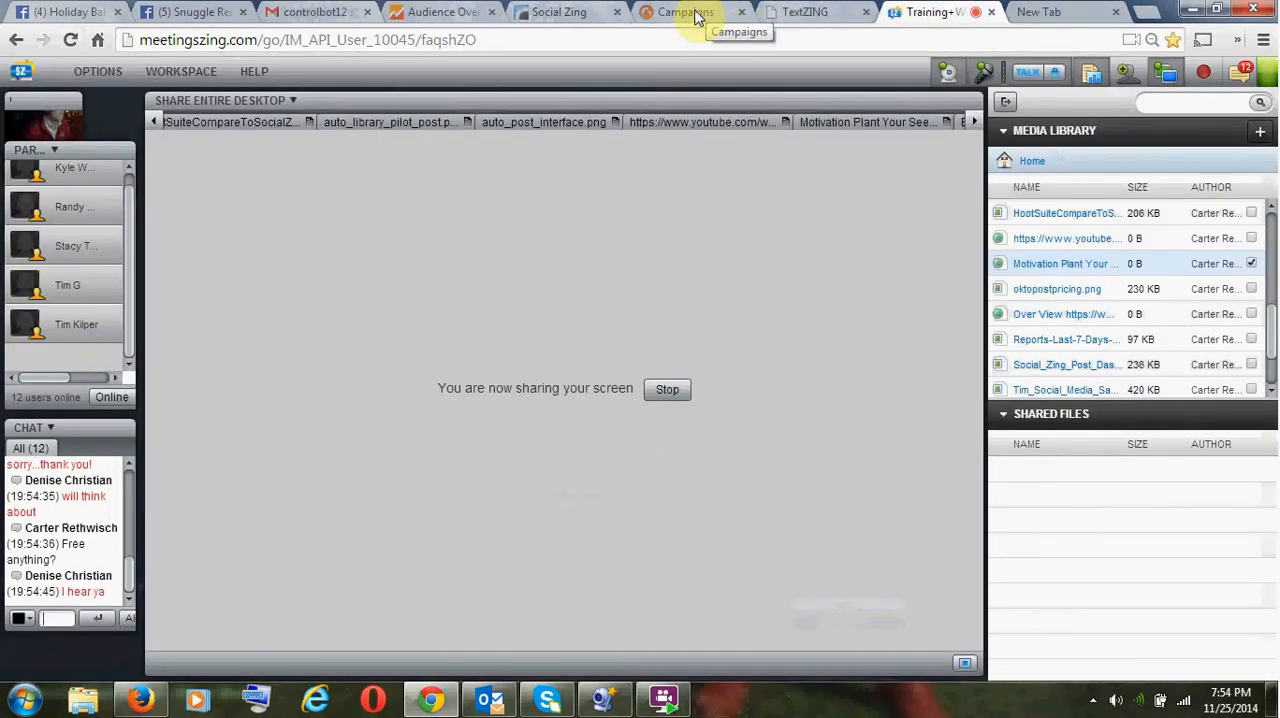
left_click(697, 18)
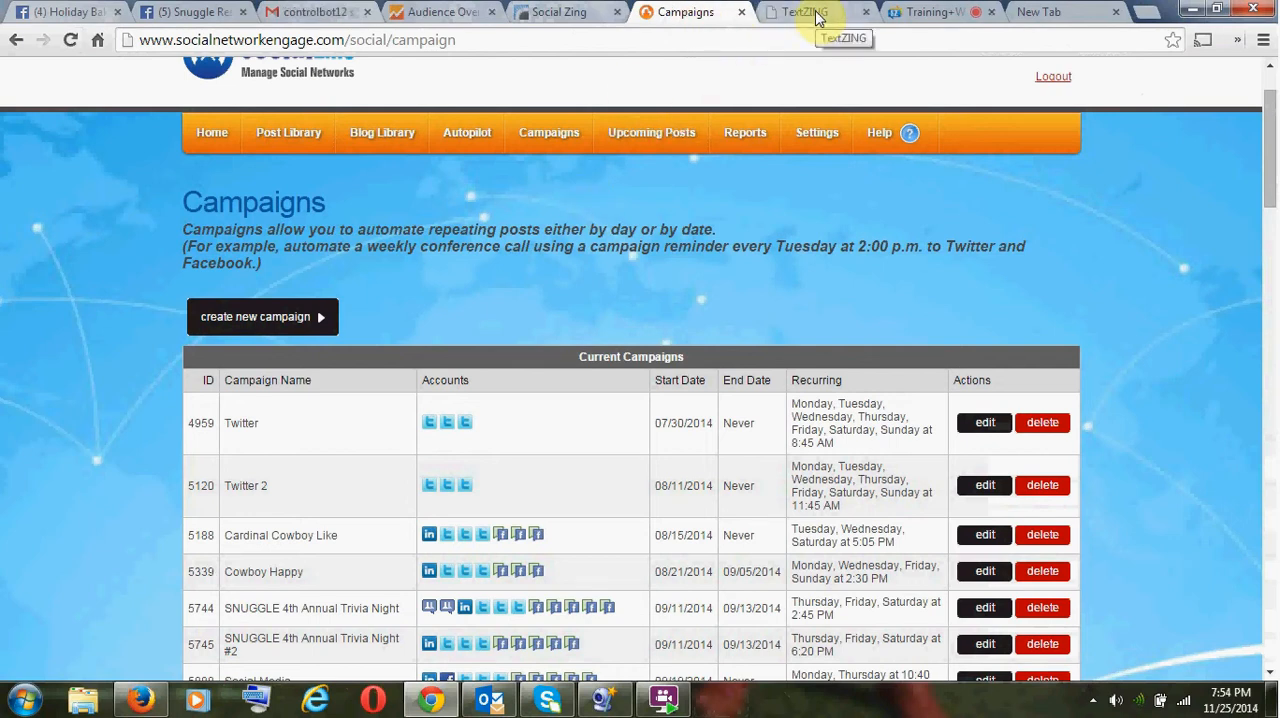
left_click(815, 22)
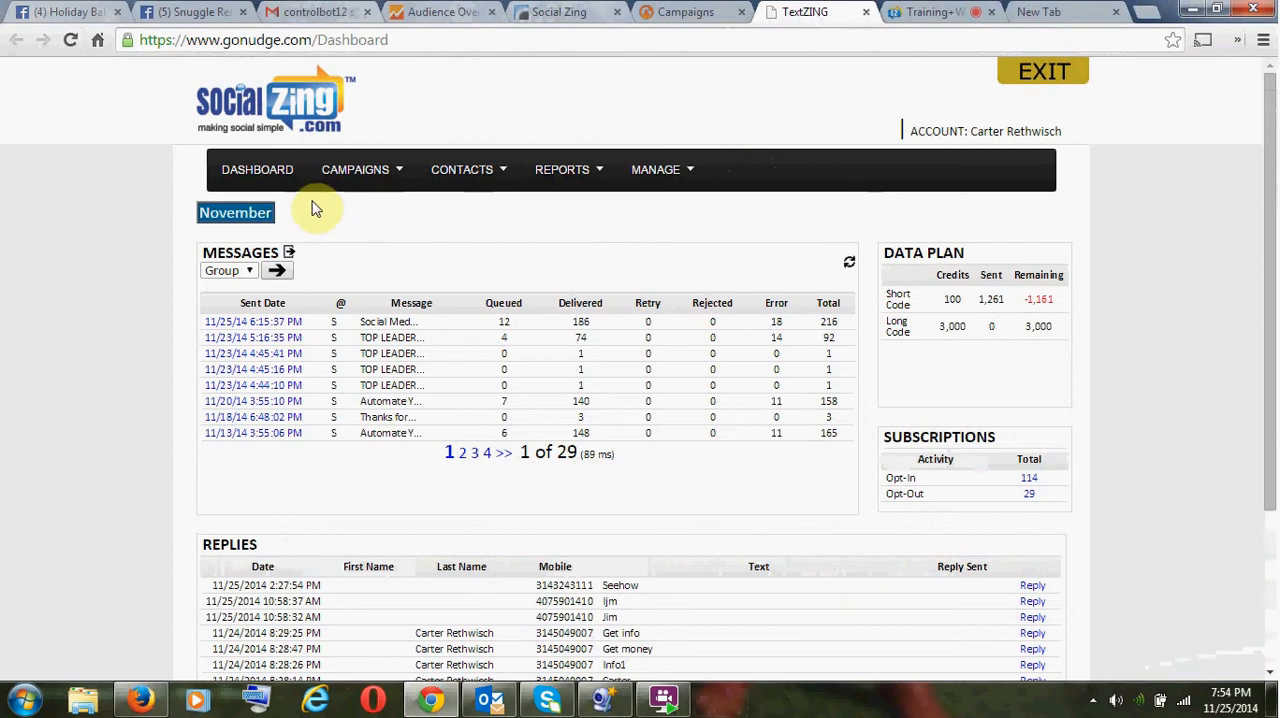
mouse_move(372, 173)
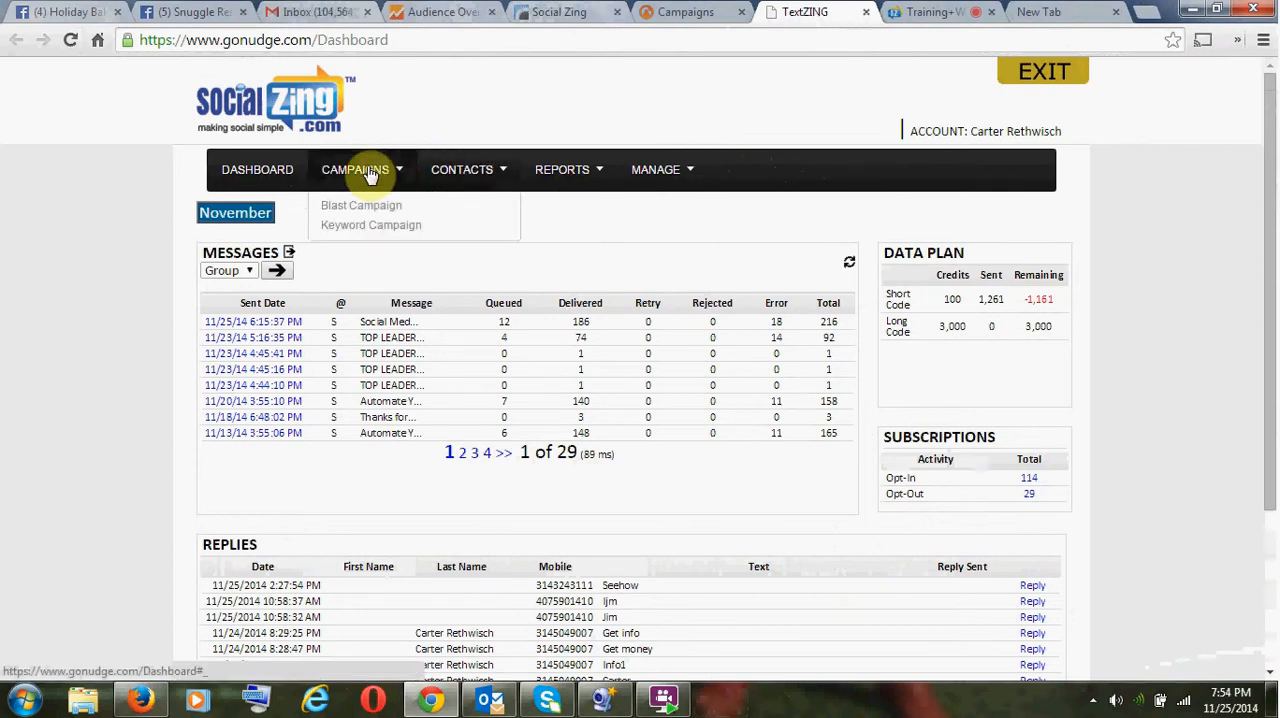
left_click(385, 230)
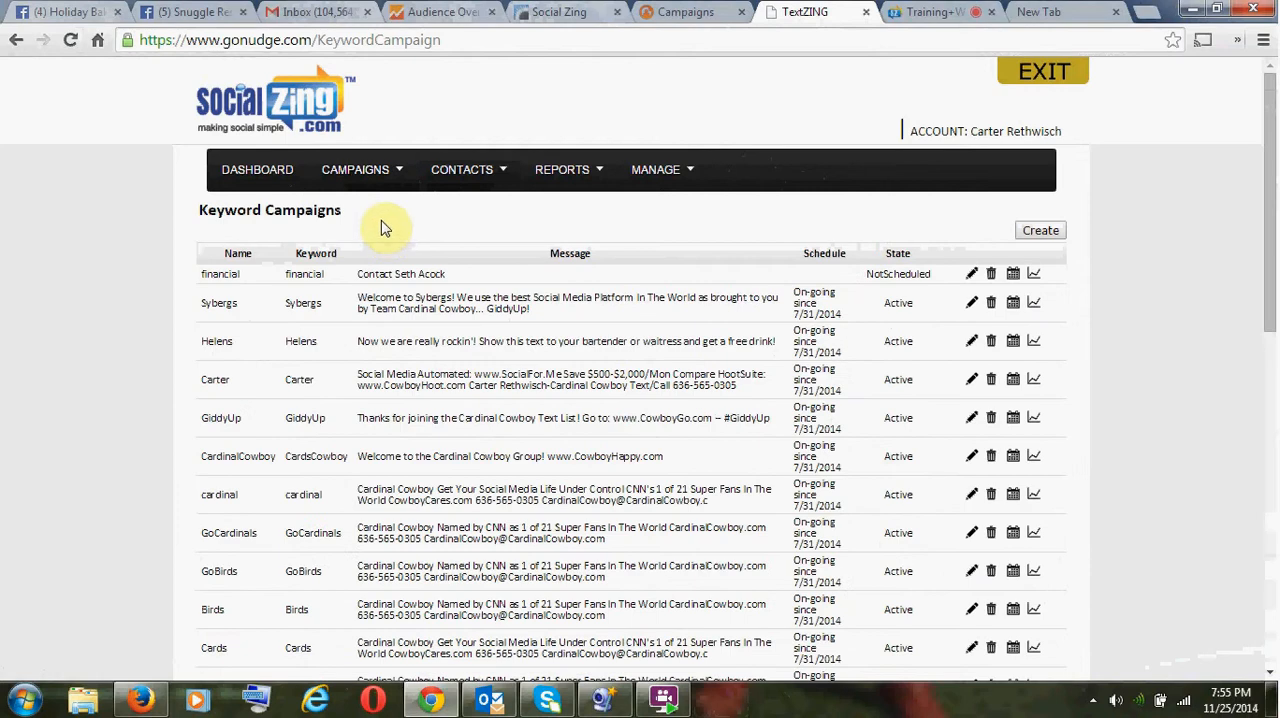
left_click(1052, 234)
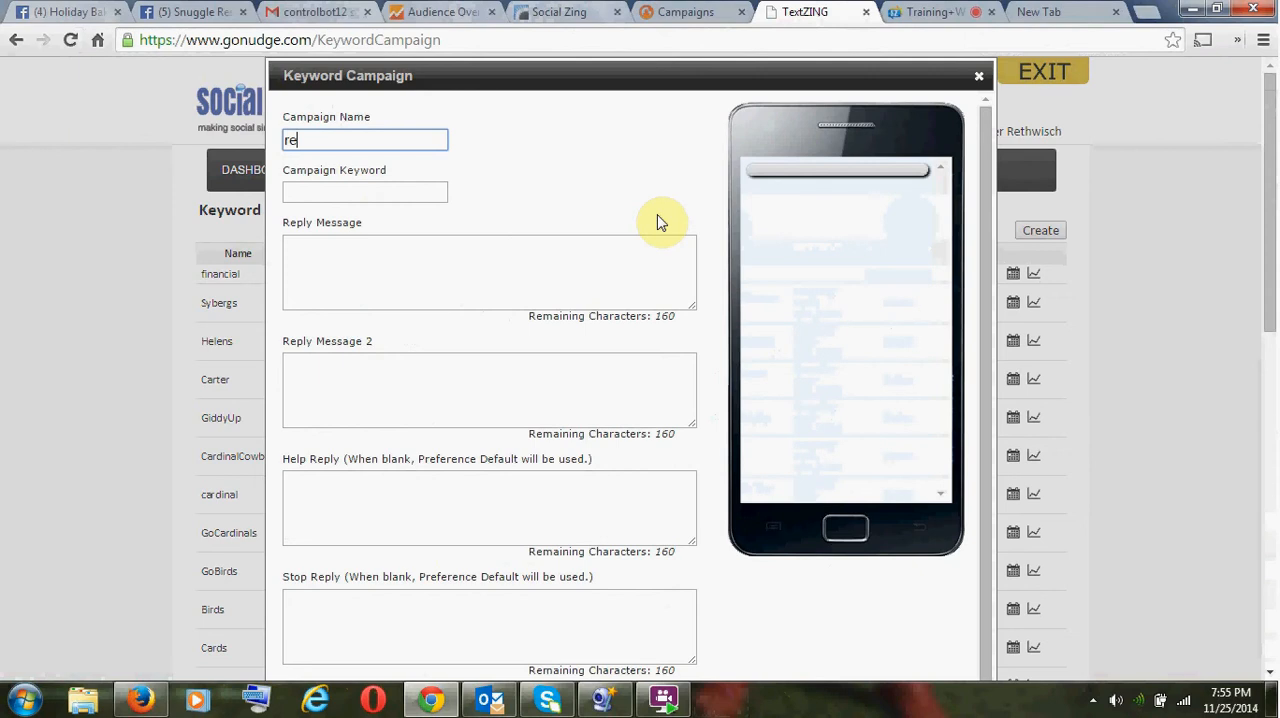
type("reindeer")
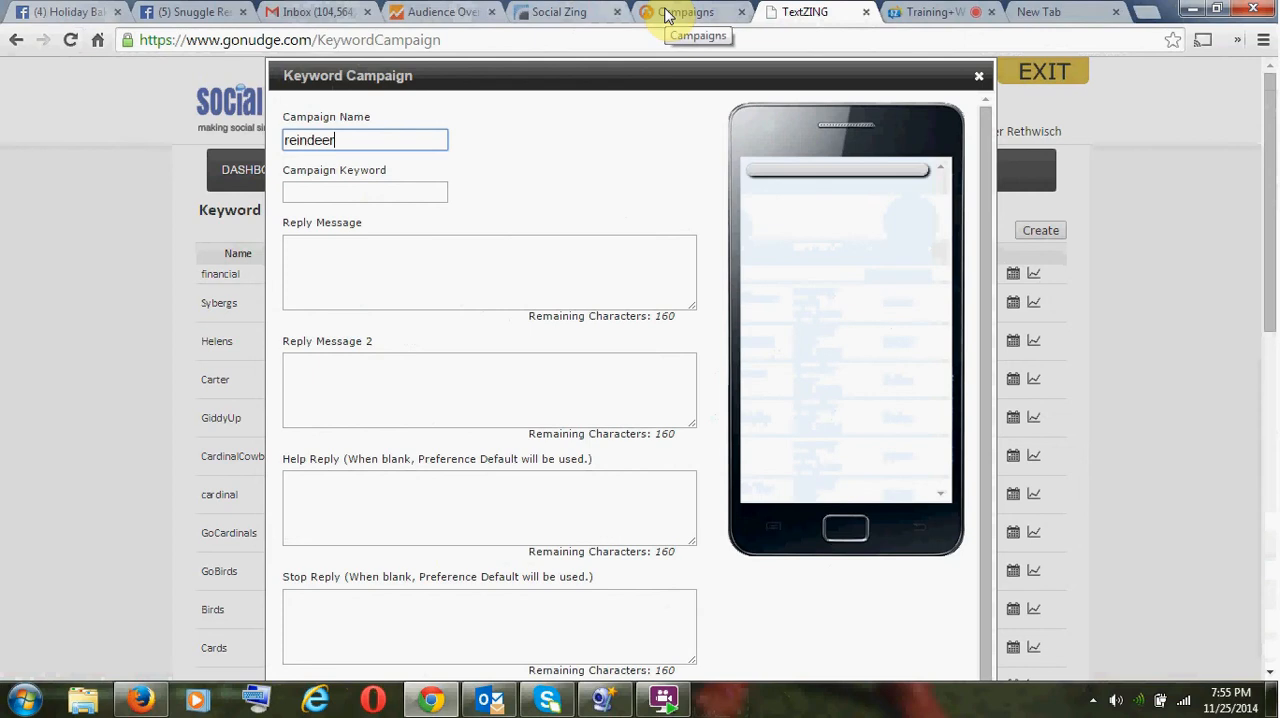
- Check the meeting chat for participants' suggestions and the live reindeer wording, and return to the TextZING campaign form
left_click(930, 12)
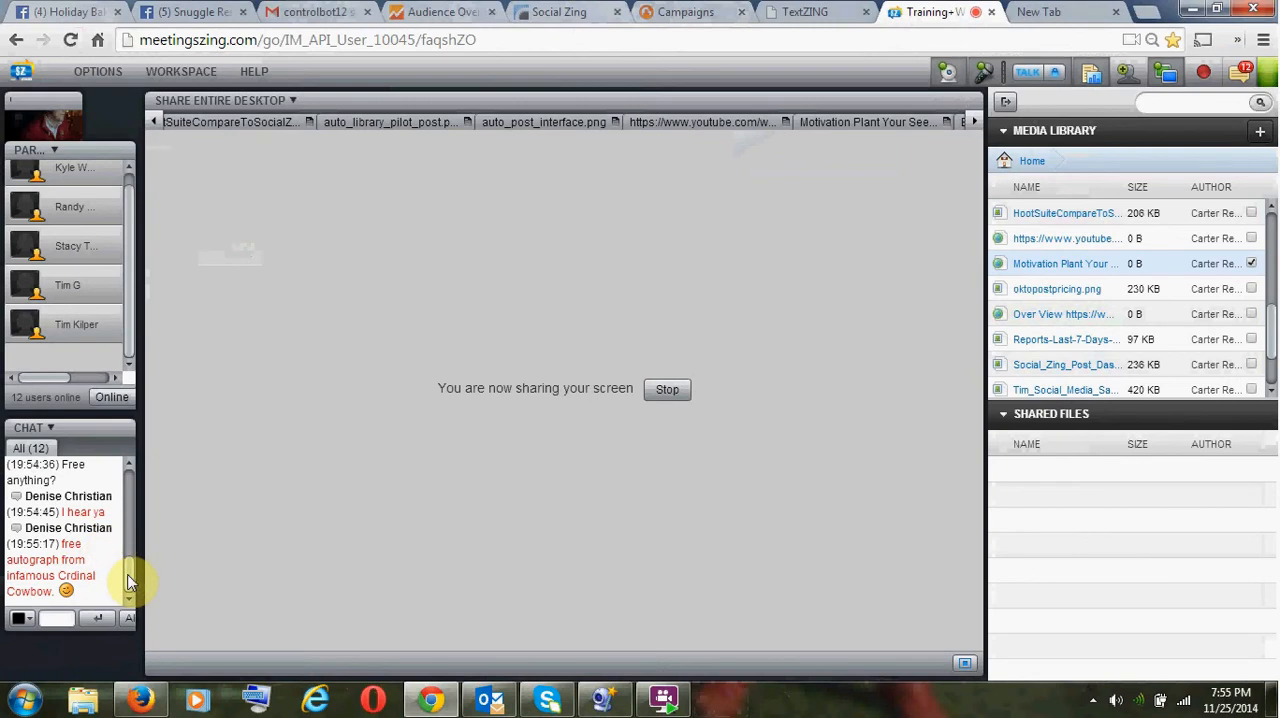
scroll(131, 568, "up", 1)
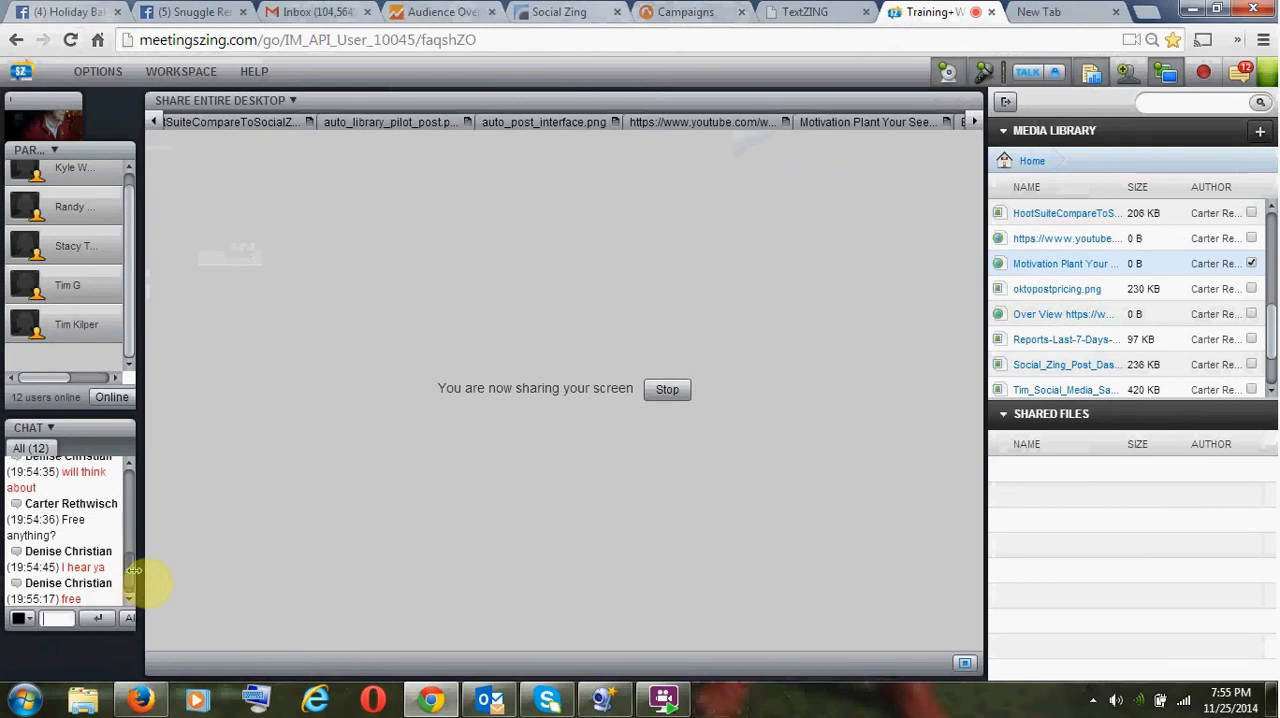
scroll(134, 570, "up", 2)
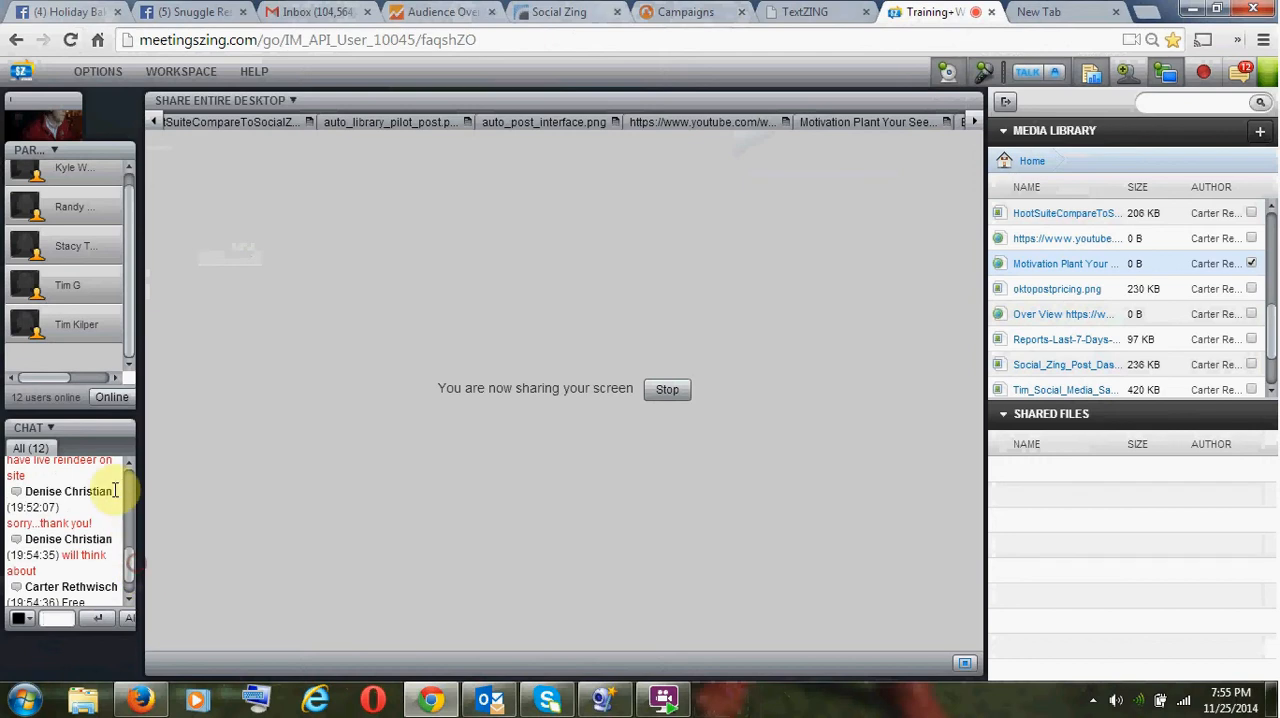
double_click(65, 461)
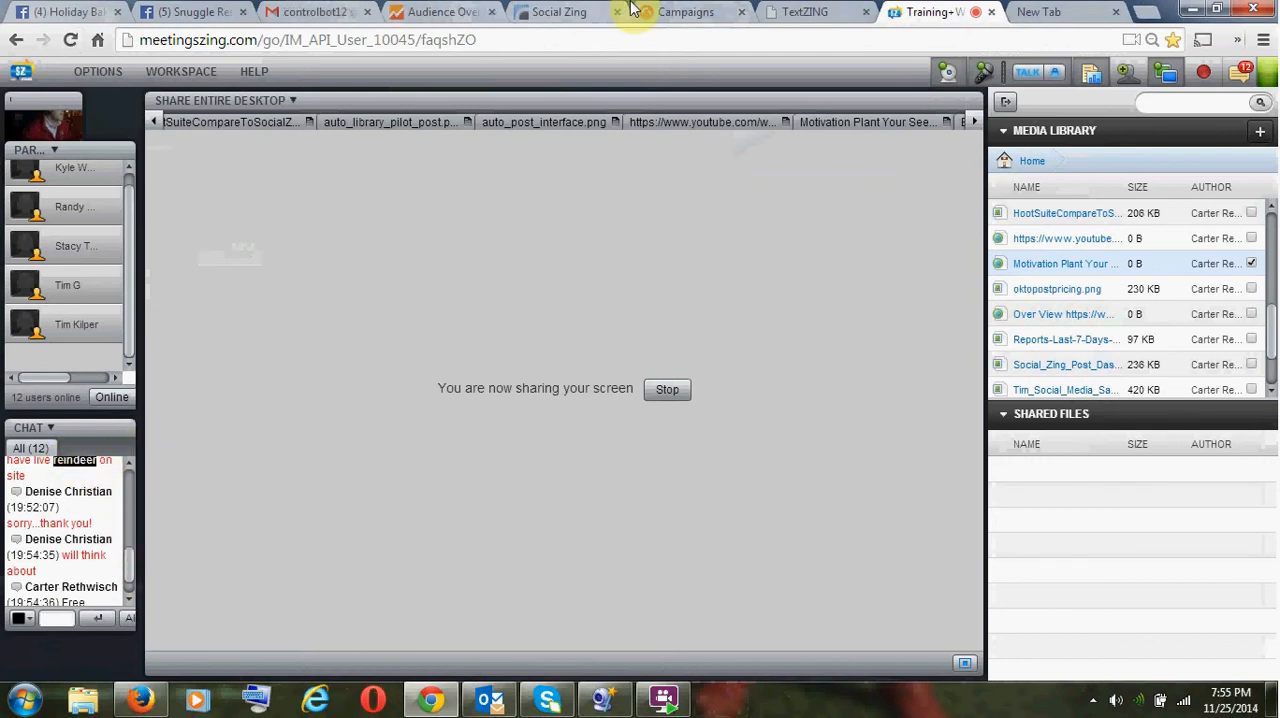
left_click(700, 12)
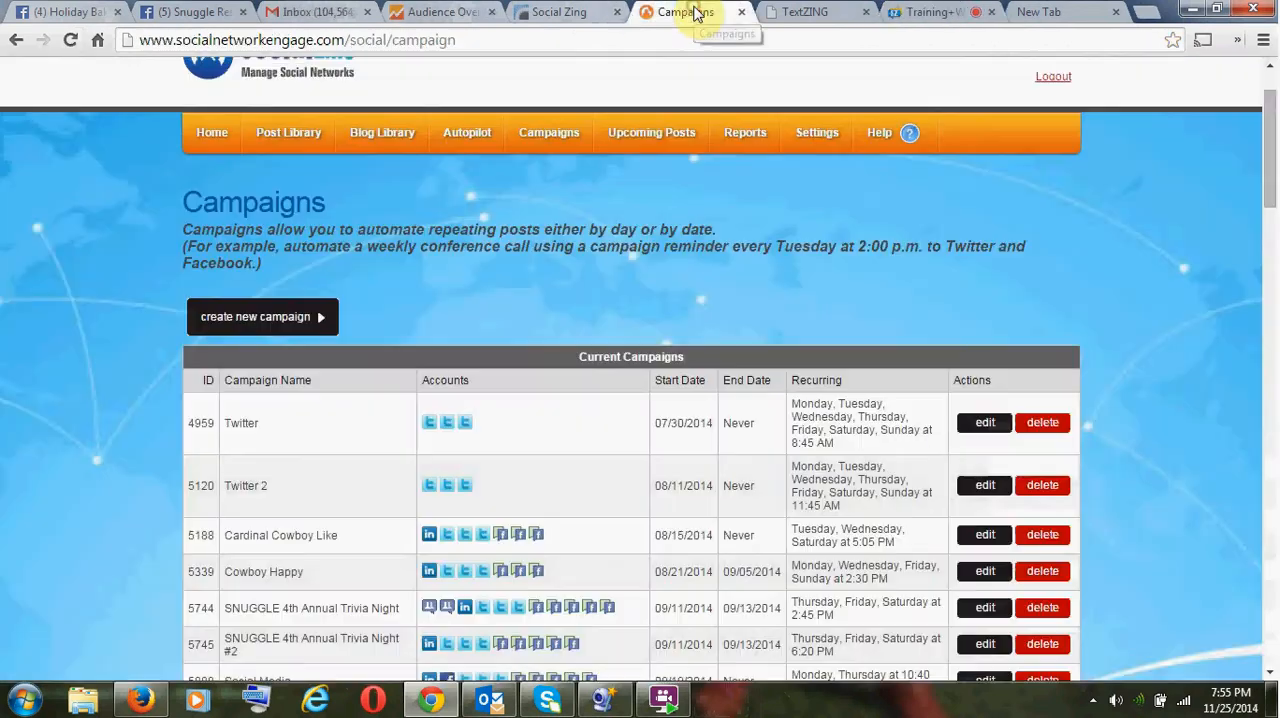
left_click(790, 14)
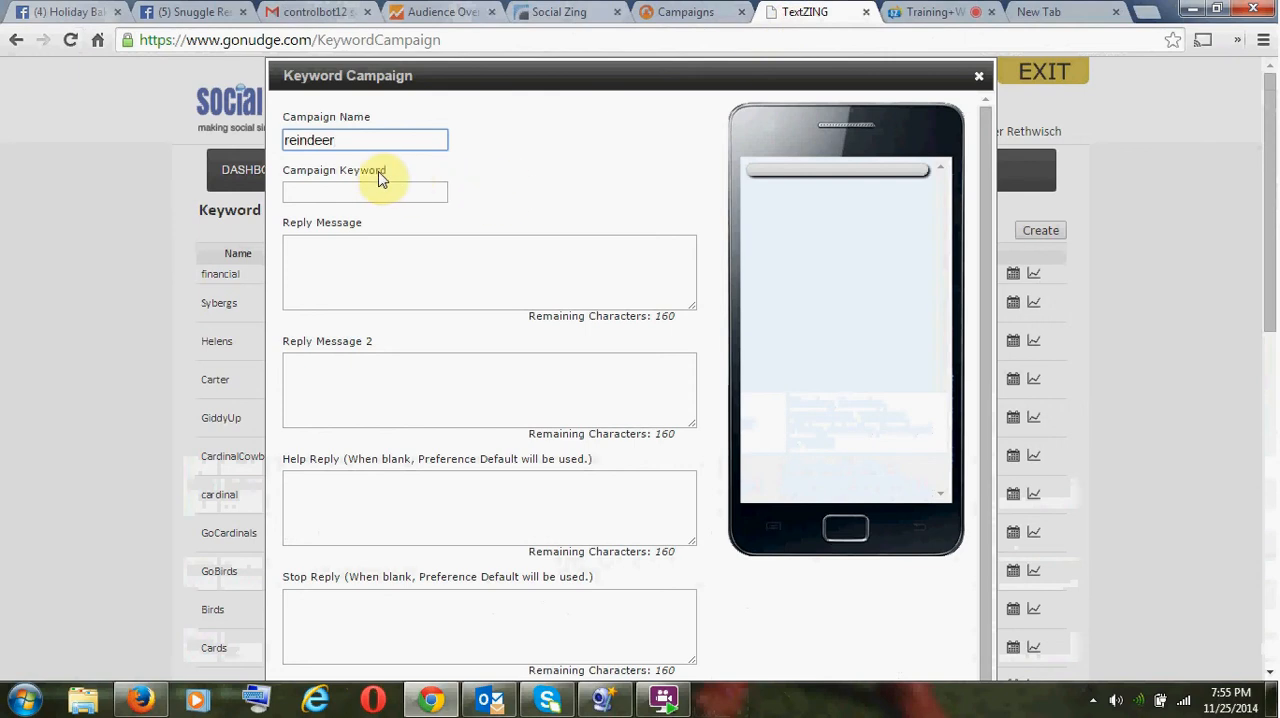
- Insert the copied SUPPORT SNUGGLE! bake sale text as the keyword campaign's first reply message and review it
left_click(333, 189)
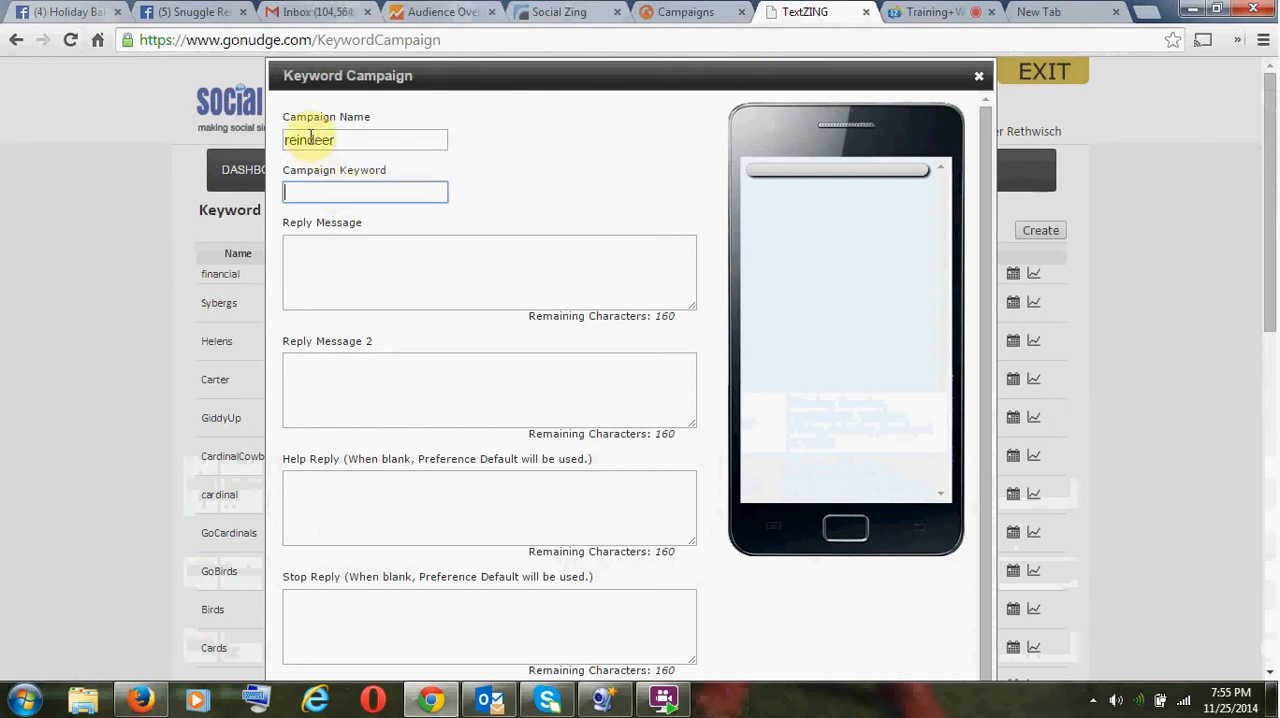
left_click(365, 285)
type("SUPPORT SNUGGLE! Will have live reindeer on site! SNUGGLE rescues special needs animals who require special foster care due to injury, sickness or being orphaned! Come out and enjoy an evening of tasty treats, reindeer and the magical lights...  You will find us just outside of Kringle's General Store. CLICK THE LINK TO THE EVENT!")
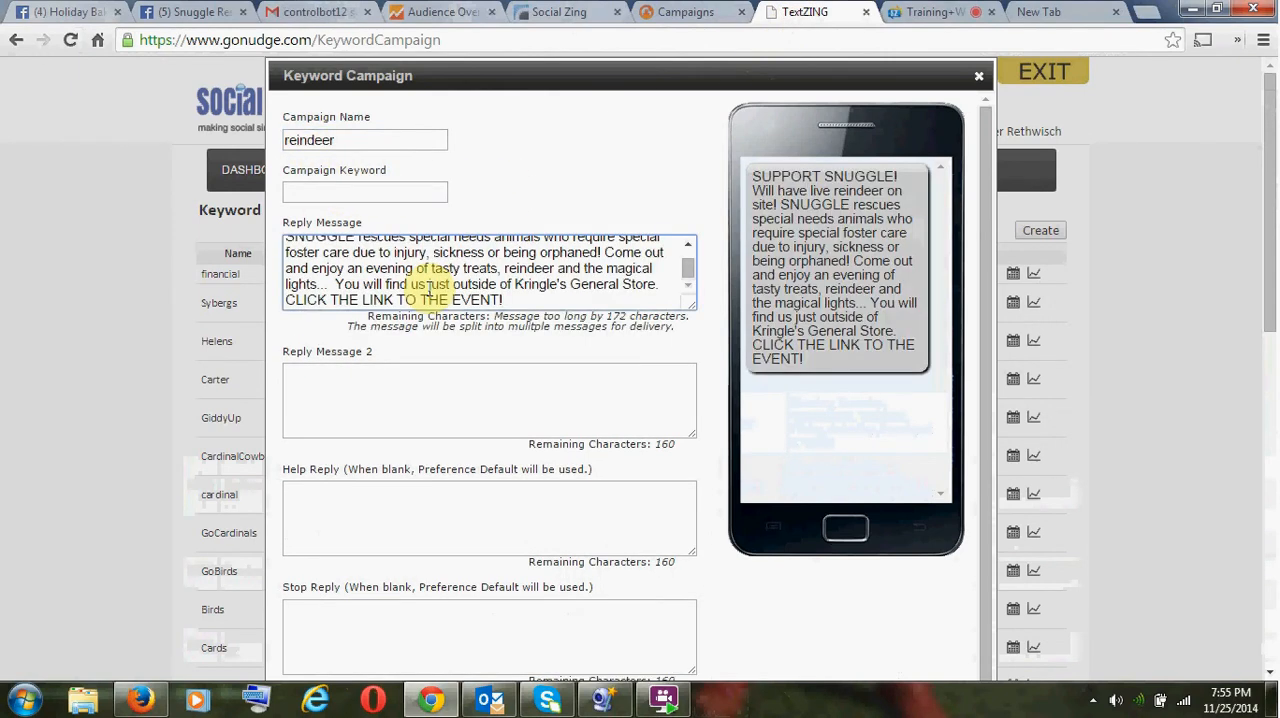
scroll(429, 289, "up", 1)
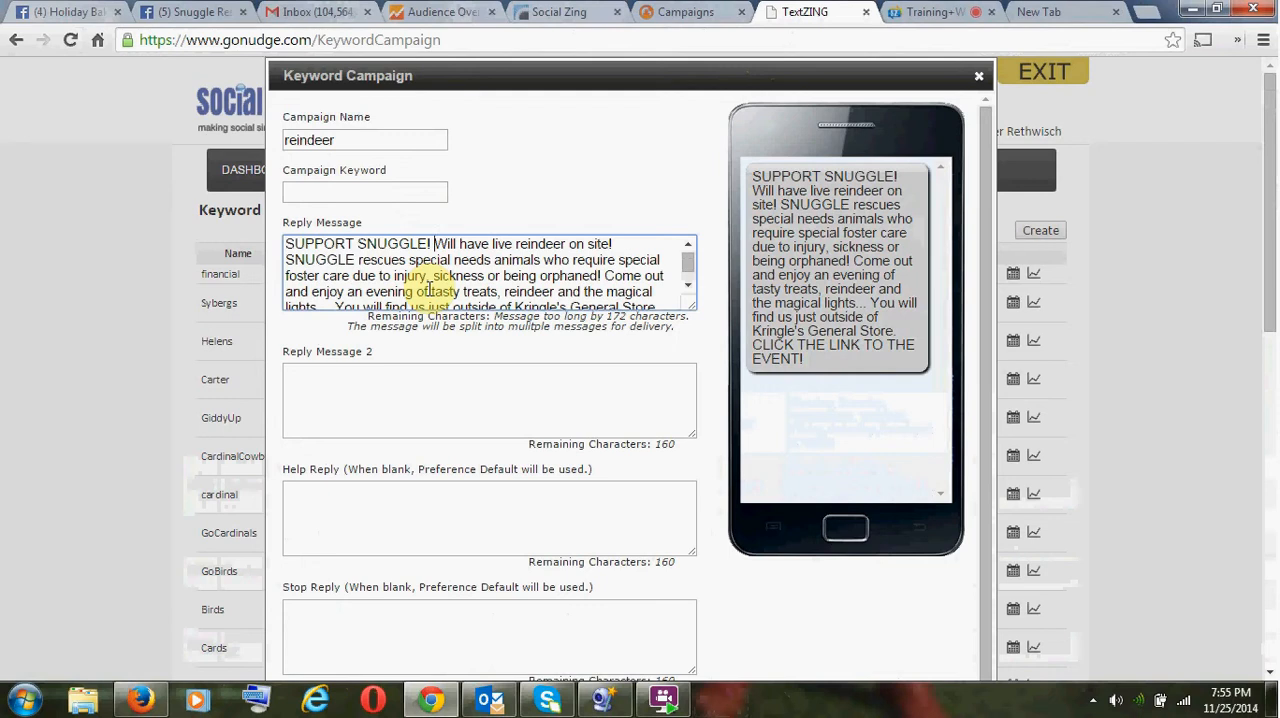
scroll(429, 289, "down", 1)
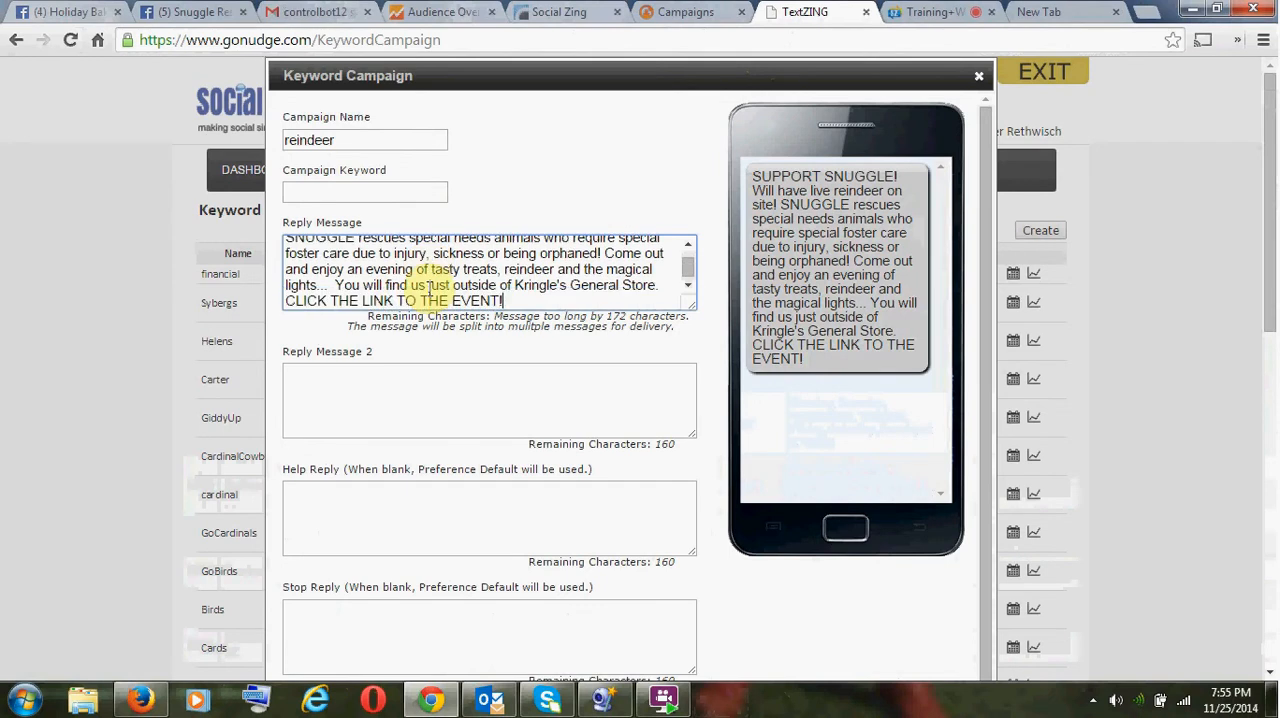
scroll(429, 289, "up", 2)
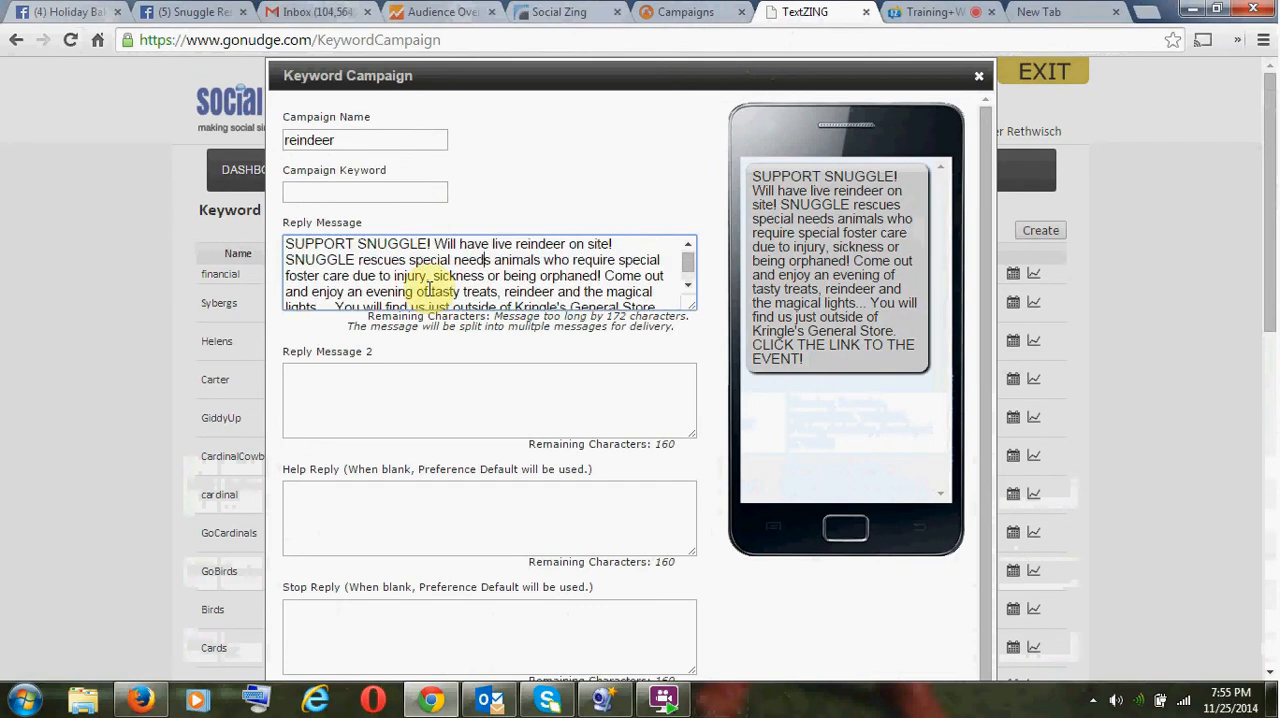
- Replace everything after "Will have live reindeer on site!" in the reply message with "This Saturday"
key("shift+Down")
key("shift+Down")
key("shift+Down")
key("shift+Down")
key("shift+Down")
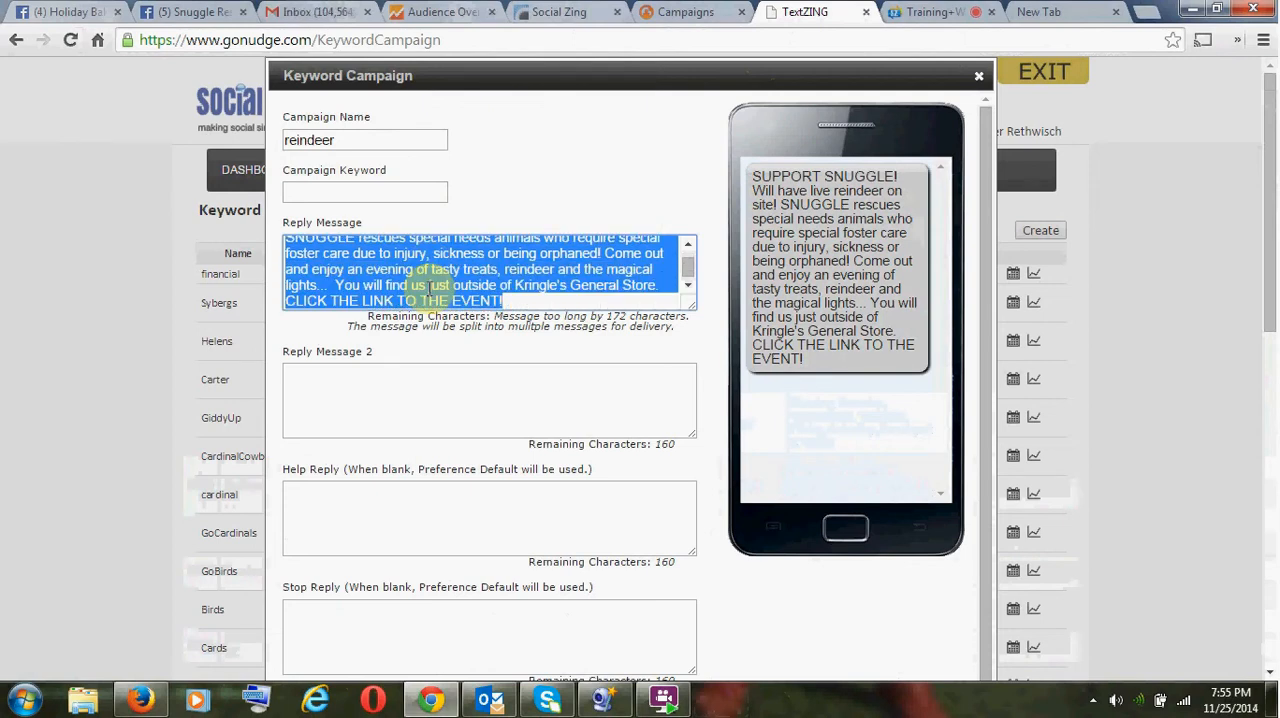
type("this")
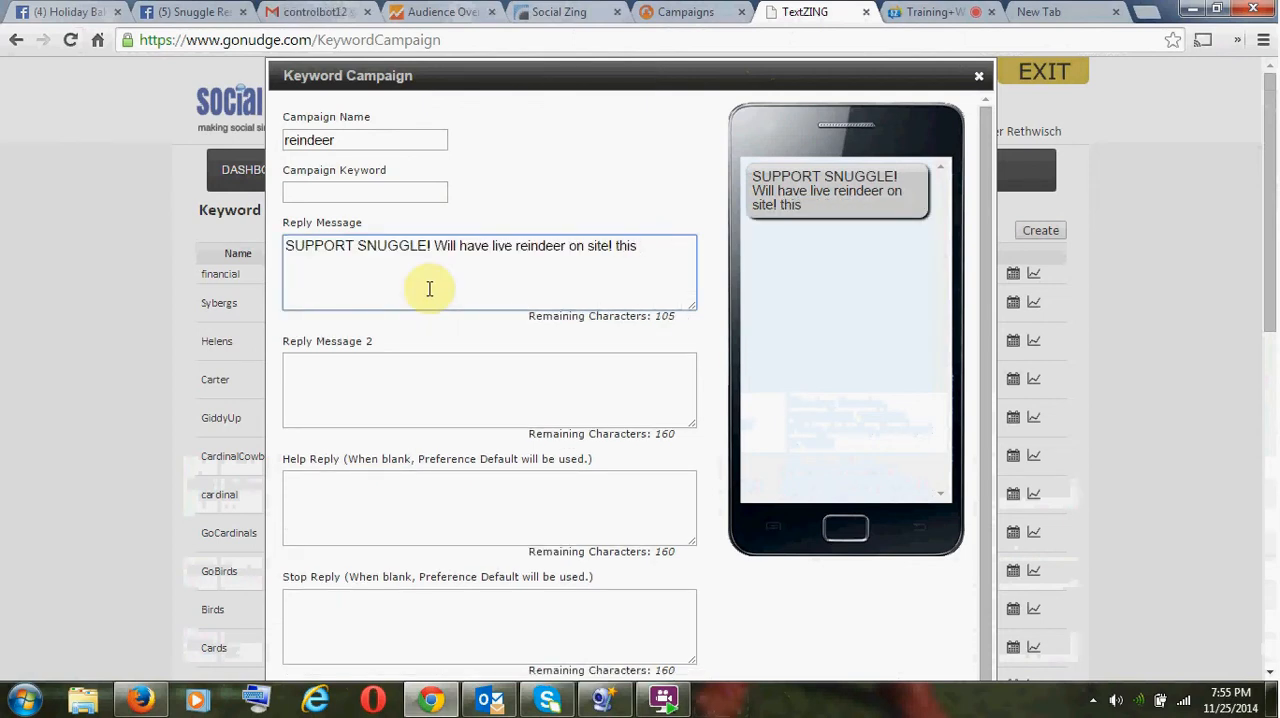
key("Delete")
type("T")
key("End")
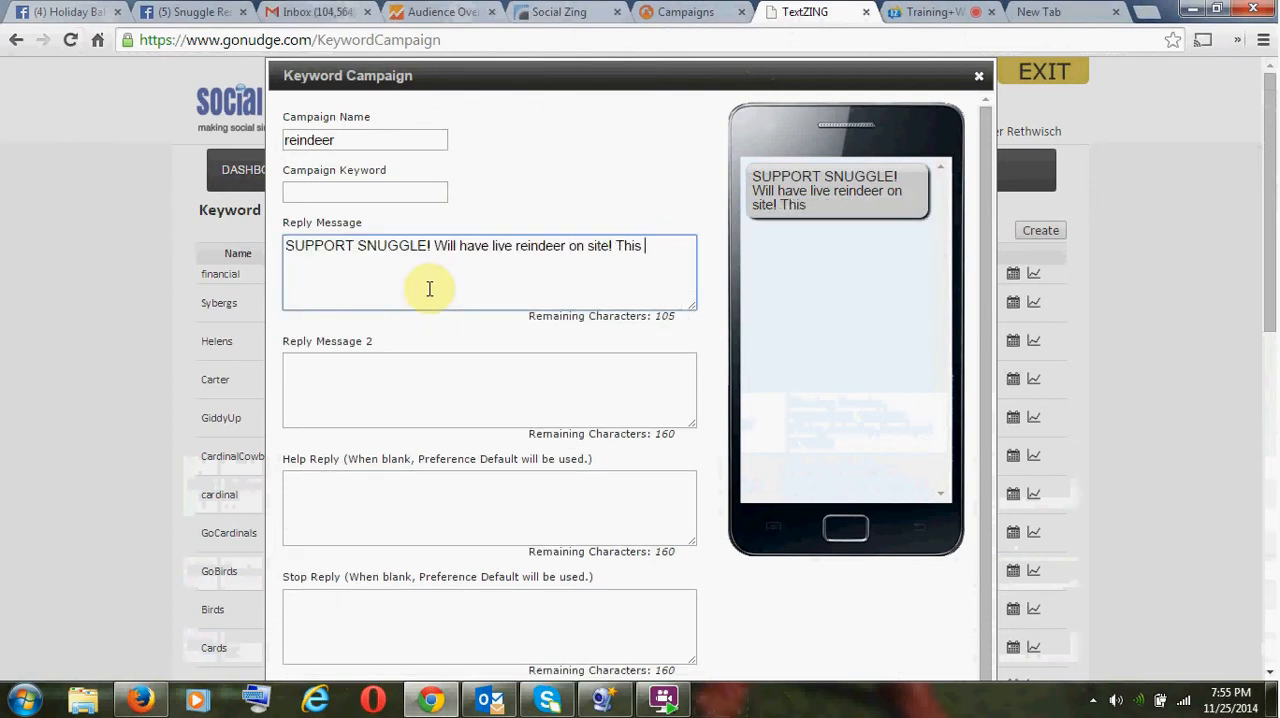
type("Saturday")
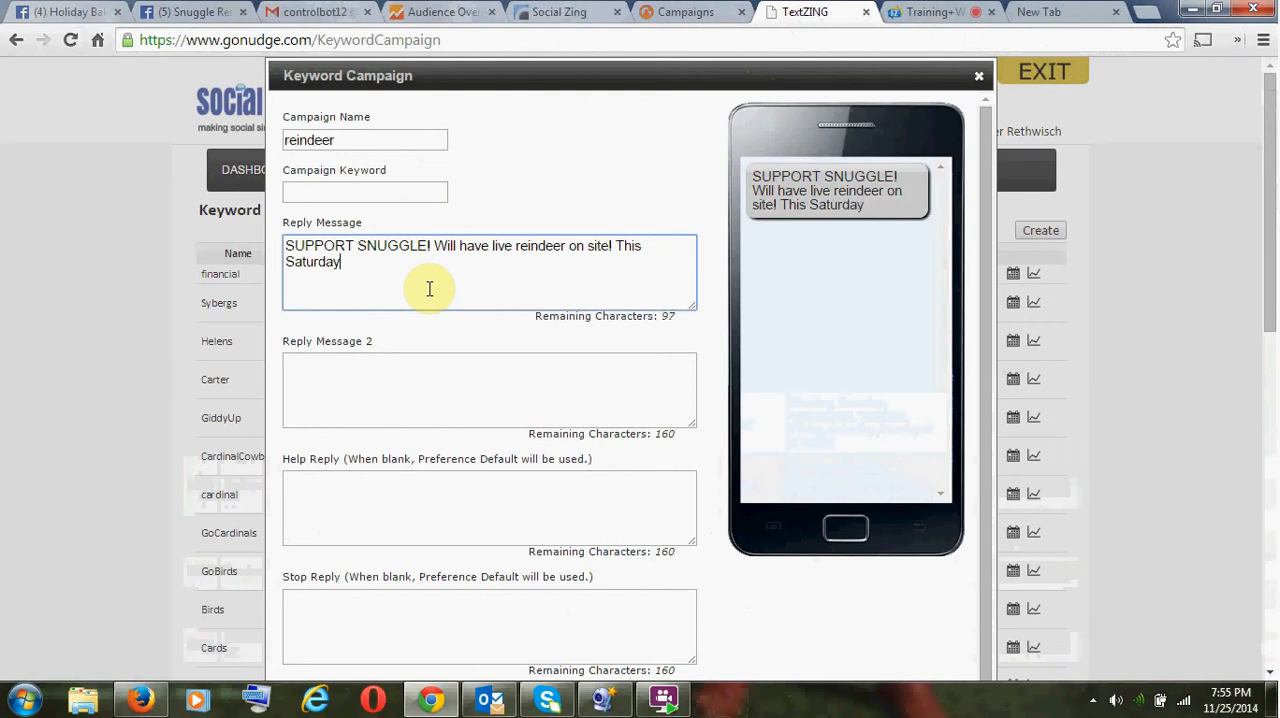
type("! Se")
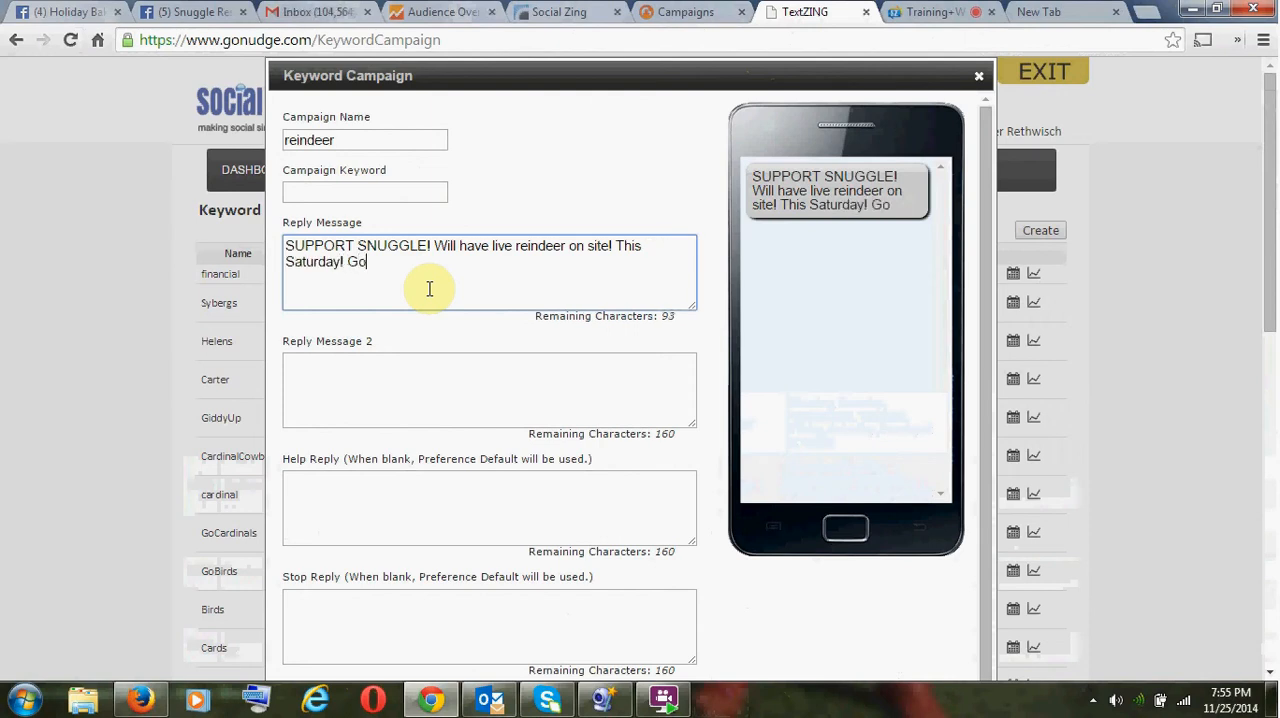
type(" t")
- Extend the reply message with "! For Details Go To:" and switch to the Holiday Bake Sale event page on Facebook
type("For Deta")
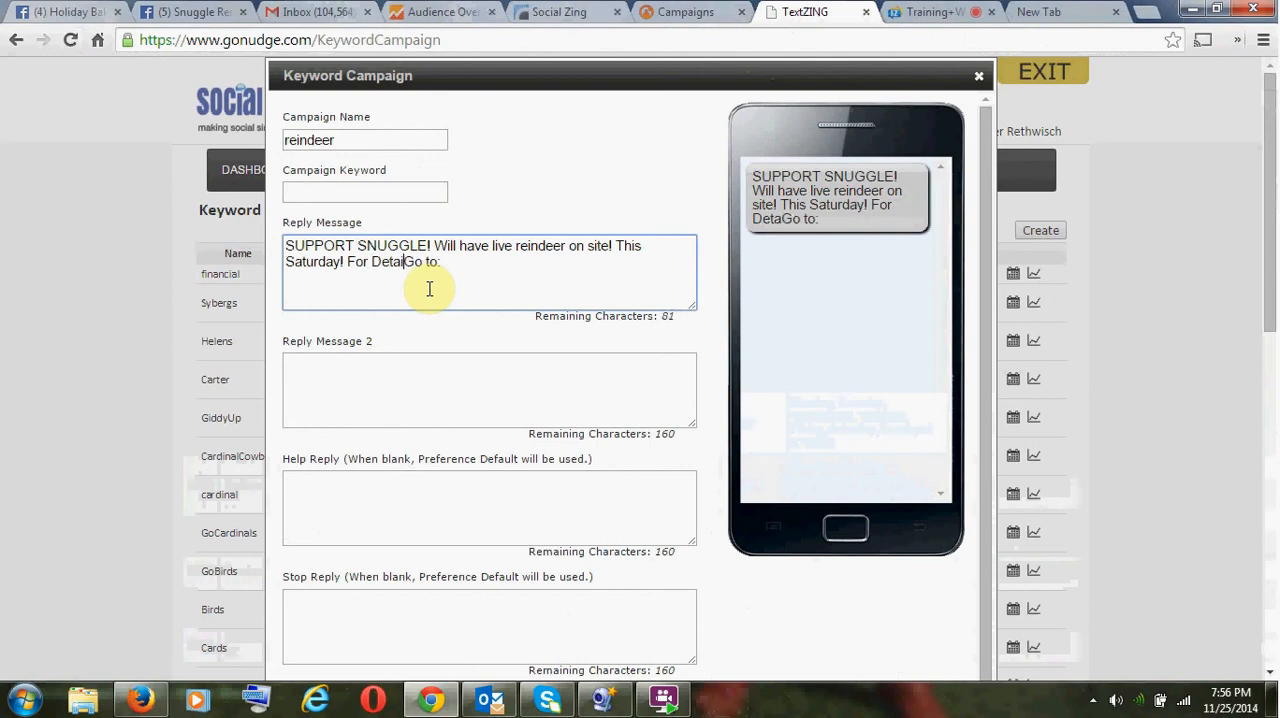
type("ils")
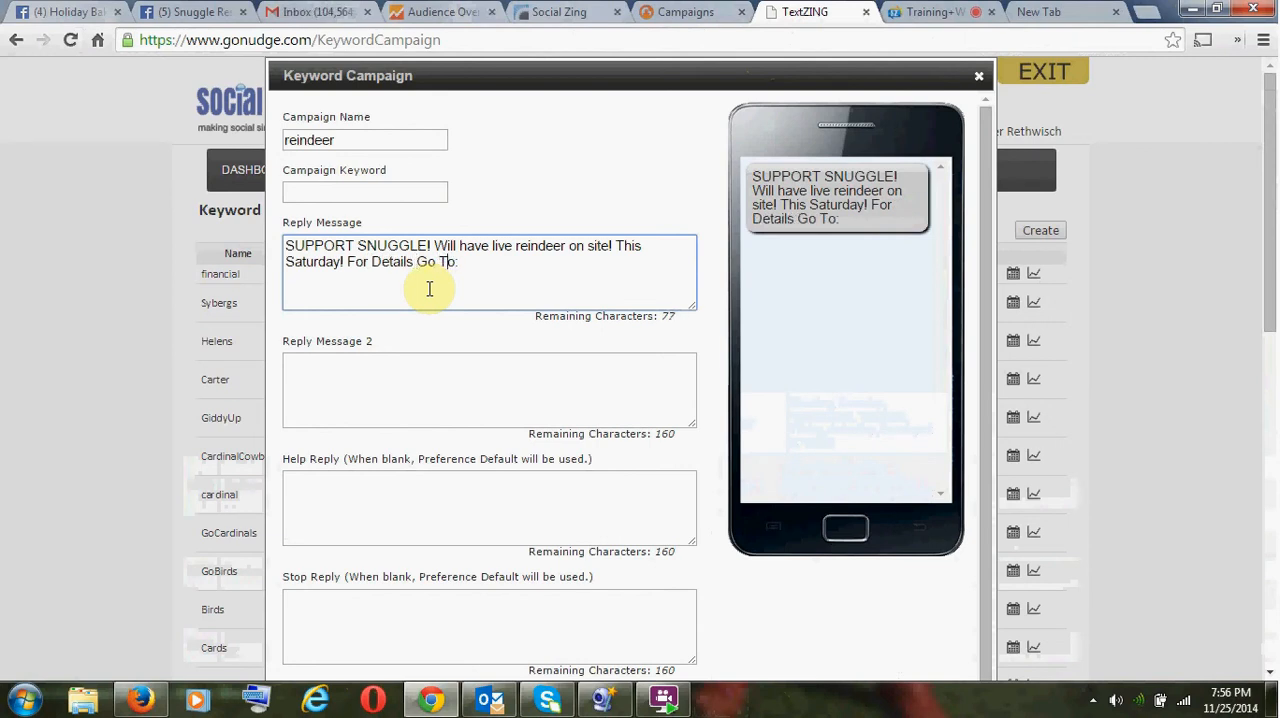
left_click(84, 20)
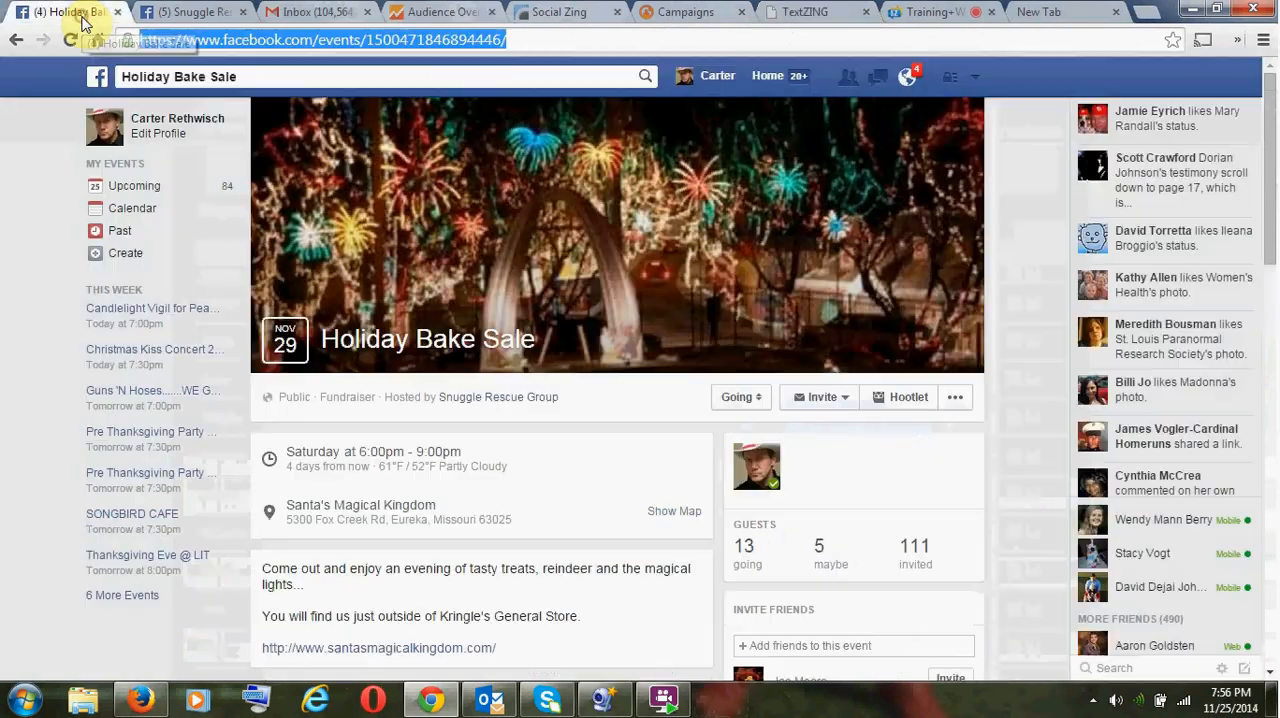
- Copy the Facebook URL of the Holiday Bake Sale event and paste it at the end of the TextZING reply message
left_click(165, 12)
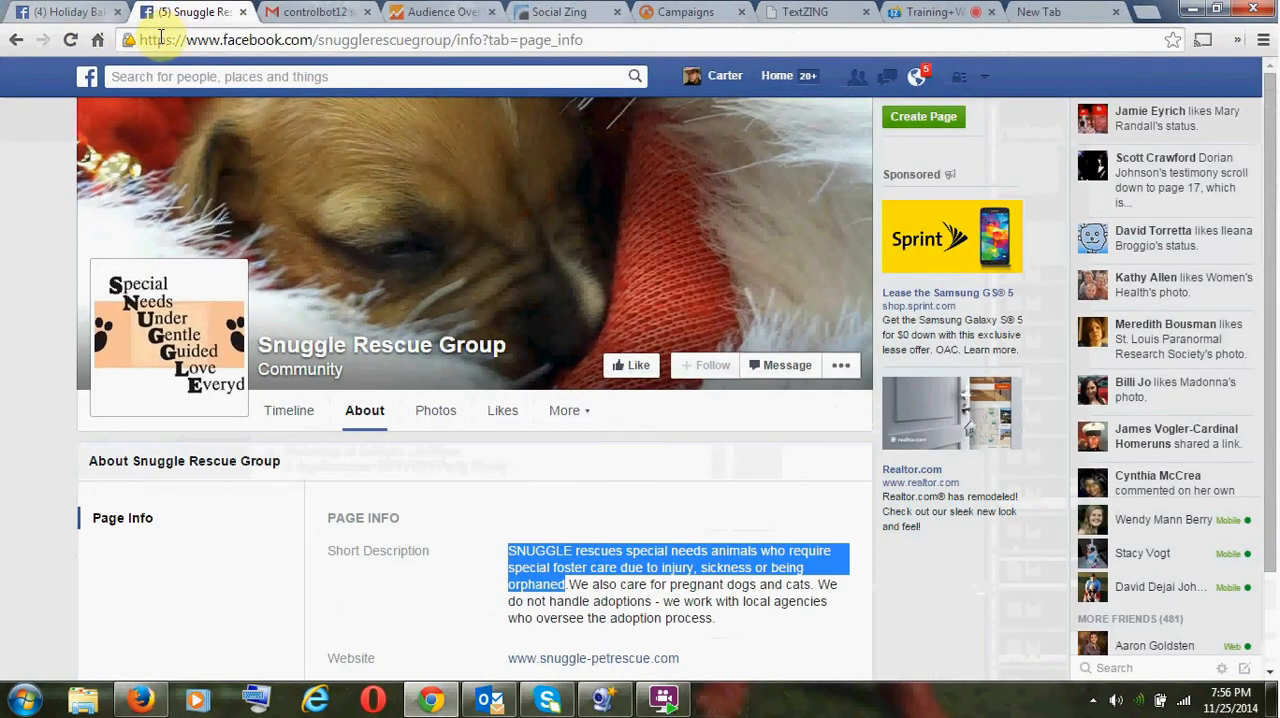
left_click(60, 12)
left_click(212, 40)
triple_click(212, 42)
key("ctrl+c")
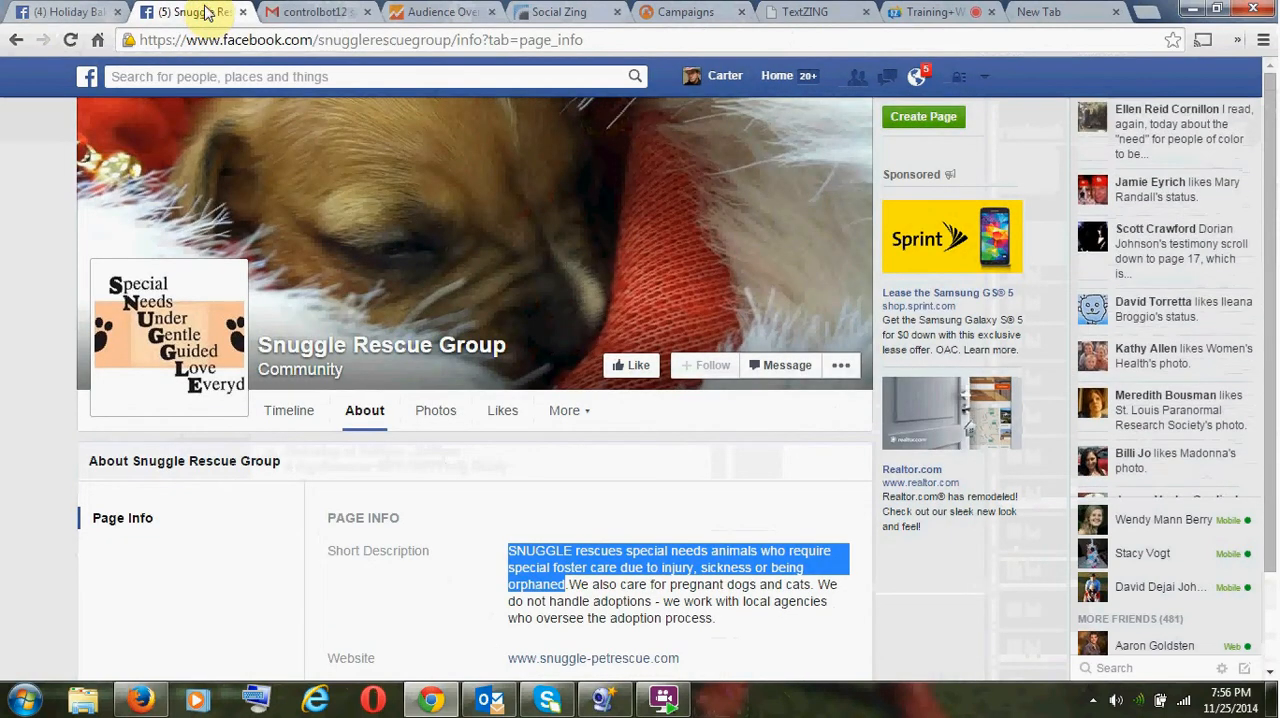
left_click(315, 20)
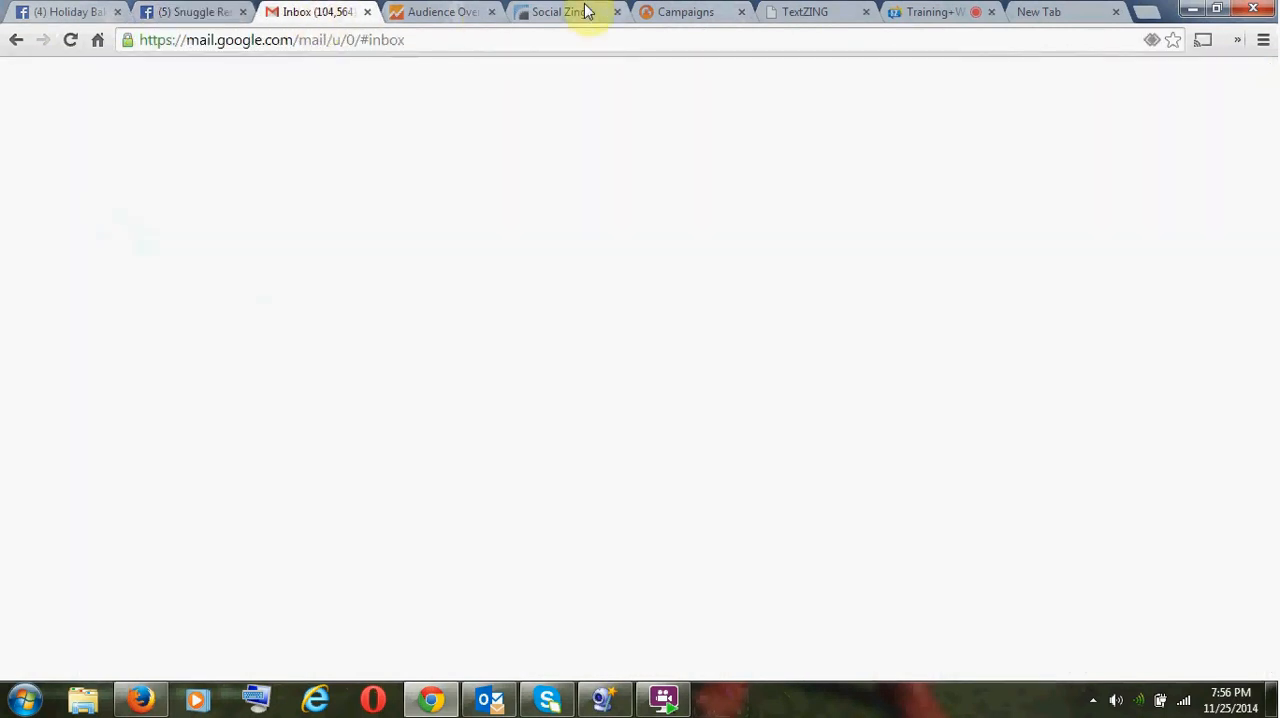
left_click(924, 14)
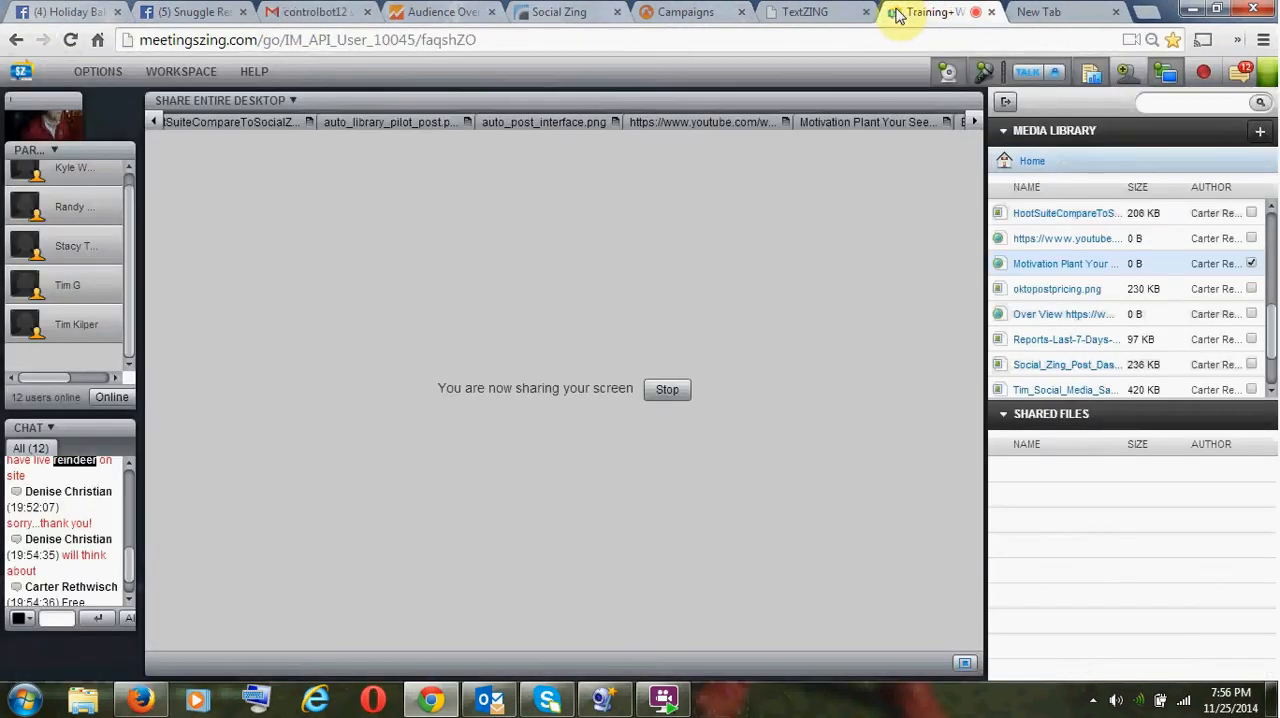
left_click(722, 12)
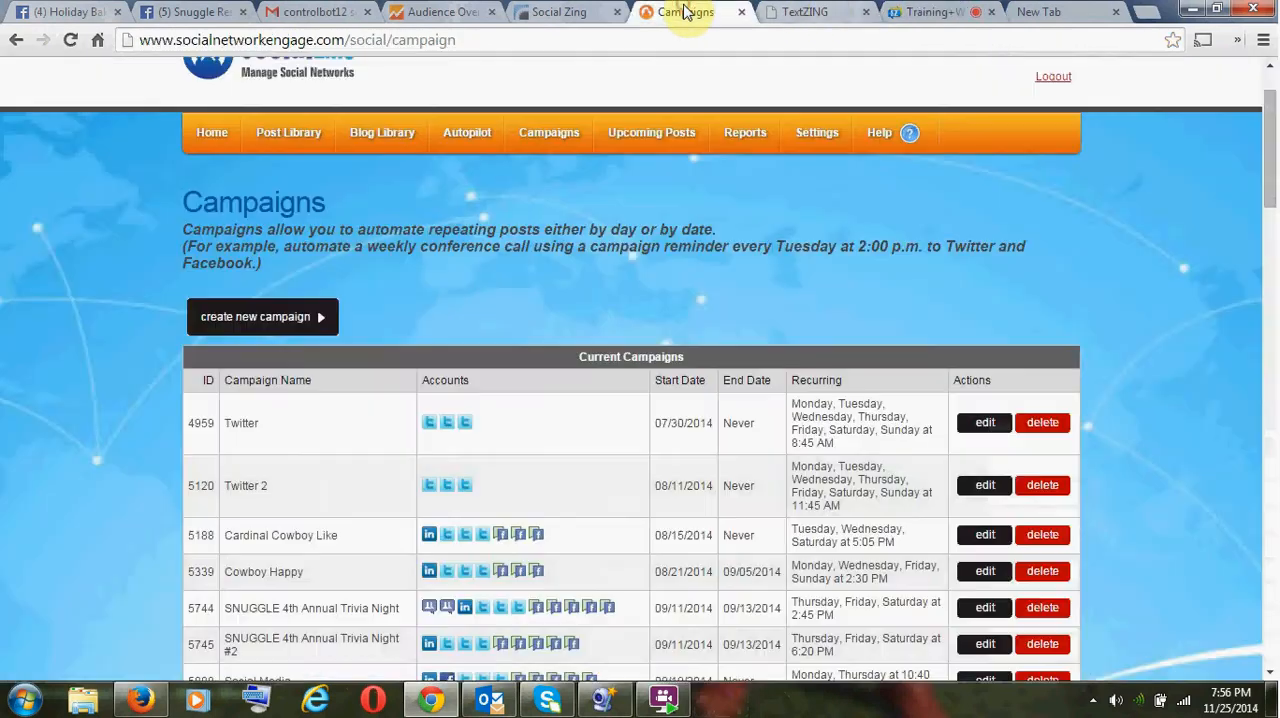
left_click(778, 13)
left_click(531, 268)
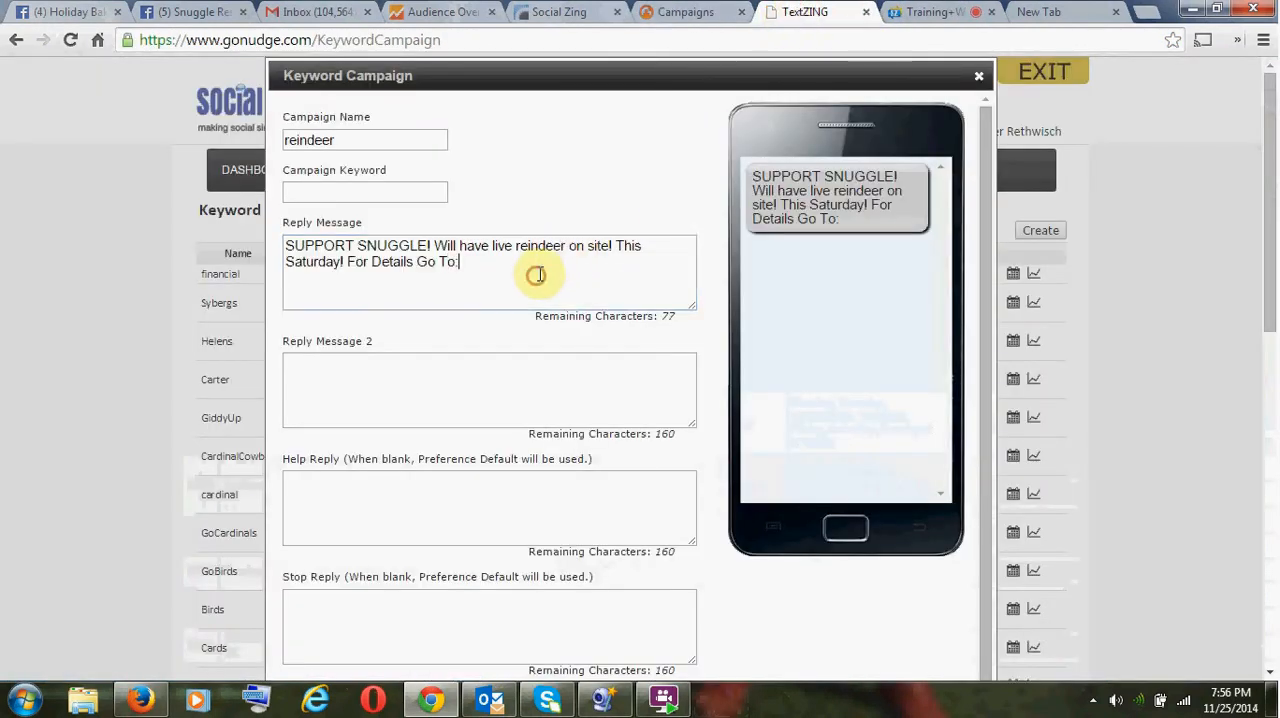
key("ctrl+v")
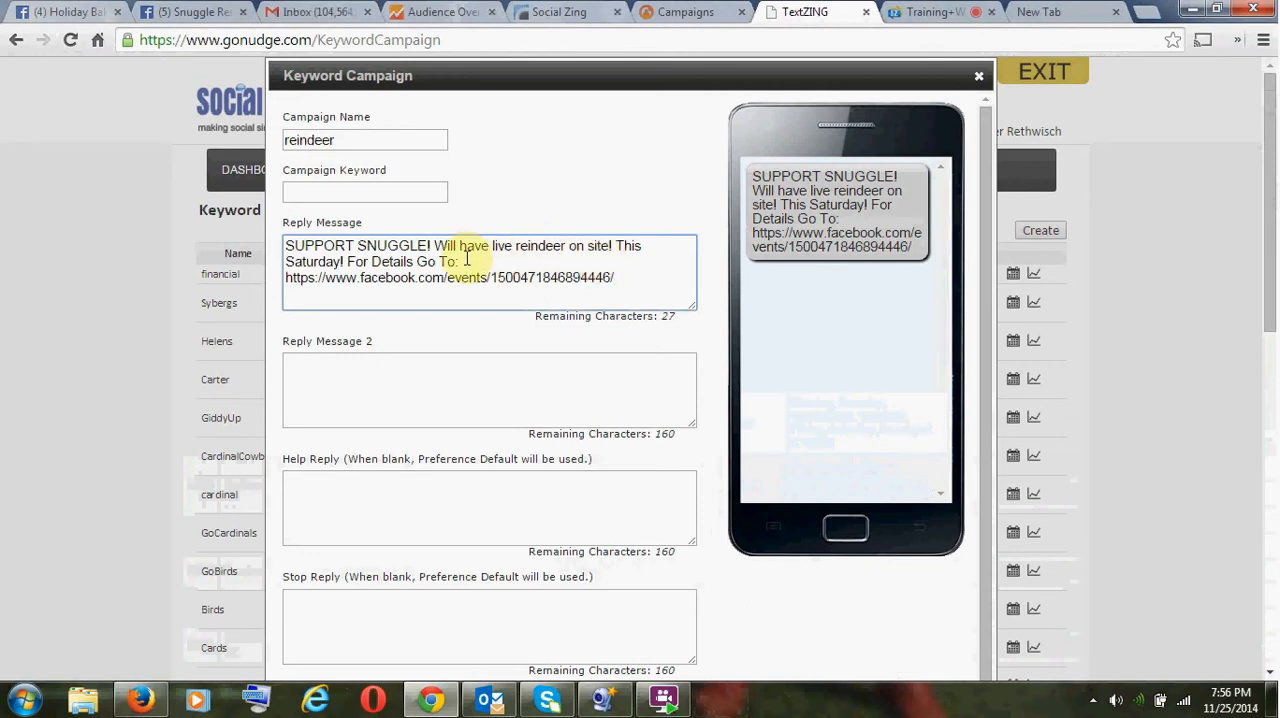
- Copy the campaign name "reindeer" into the campaign keyword
double_click(316, 140)
key("ctrl+c")
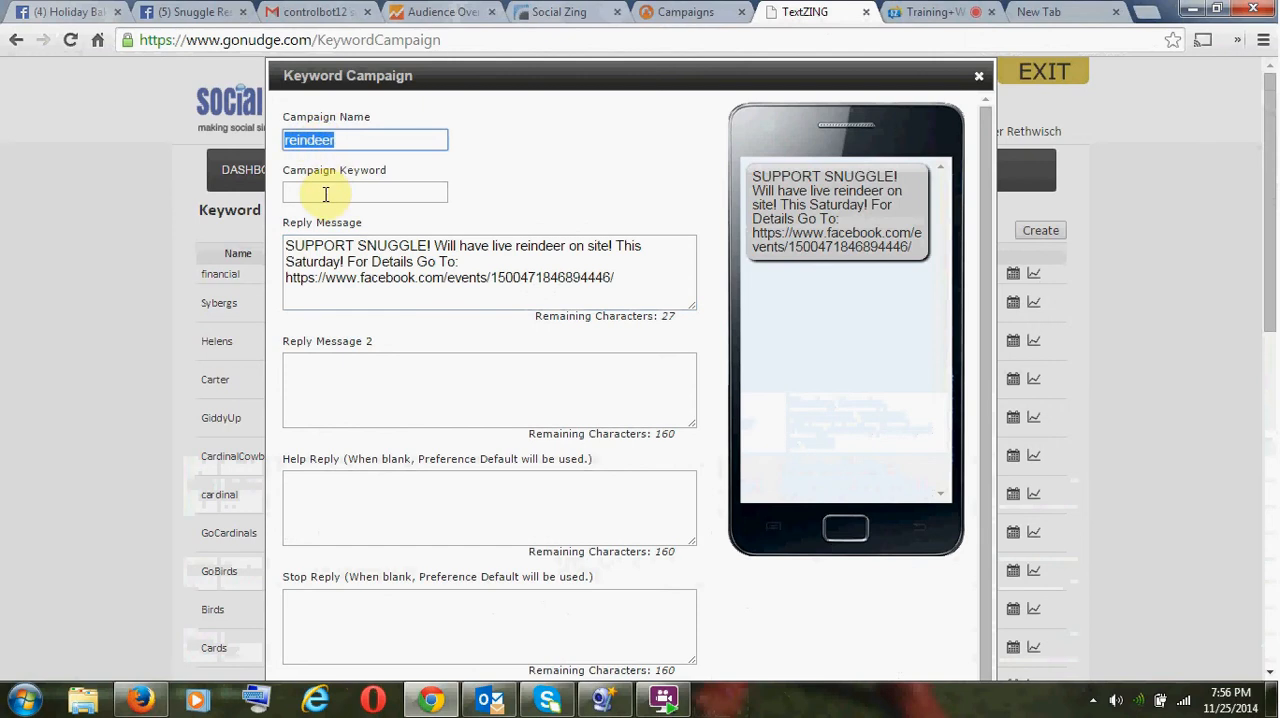
left_click(325, 193)
key("ctrl+v")
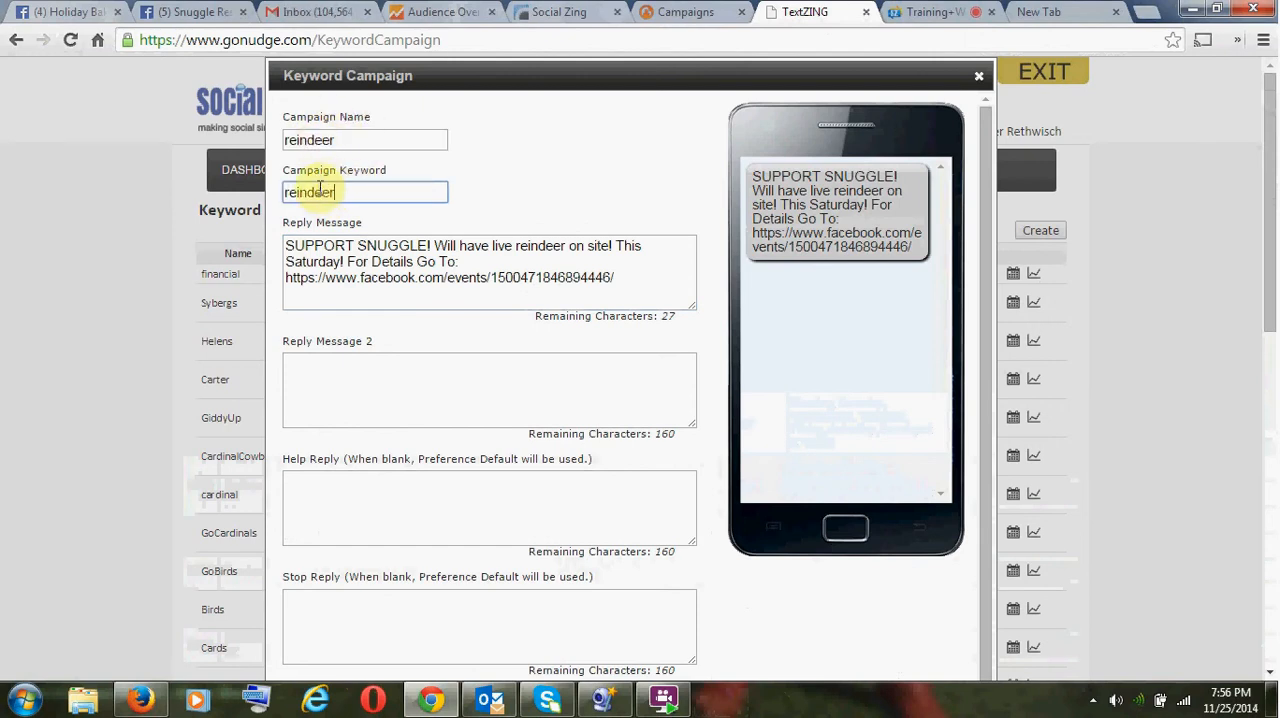
- Insert "Get In For Free!" before "For Details Go To:" in the reply message and try to continue to the scheduling page
left_click(376, 247)
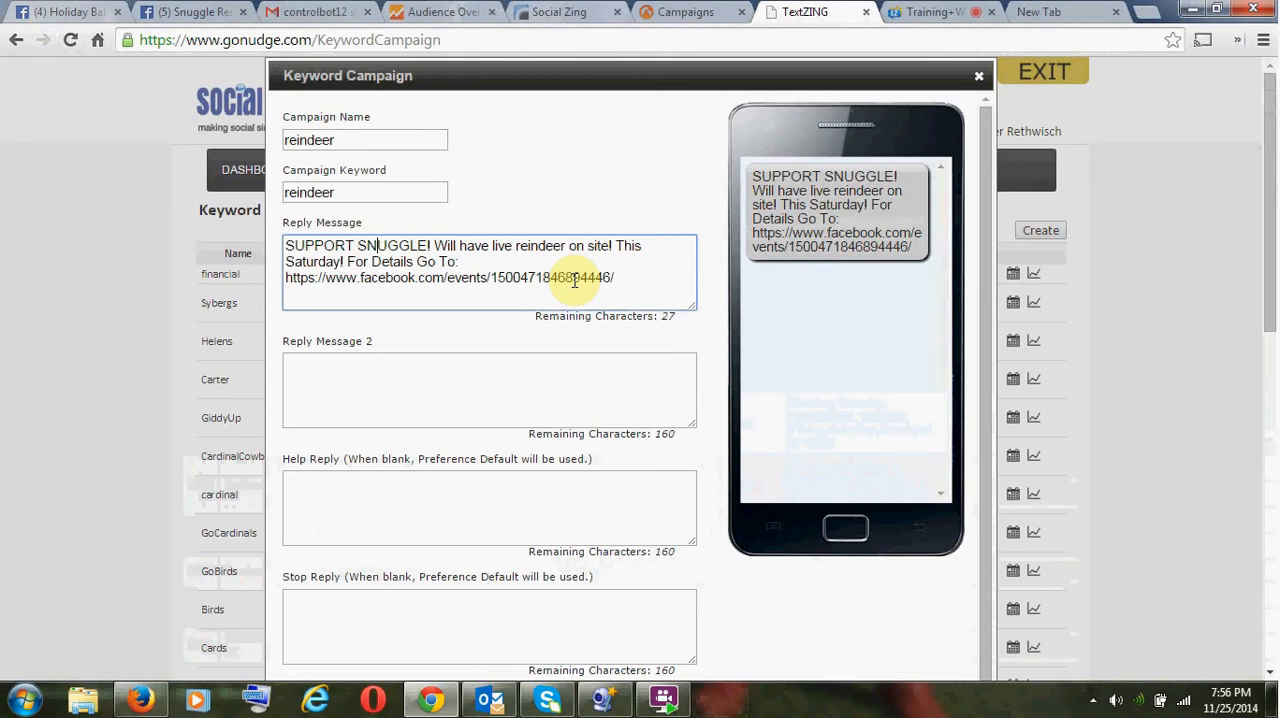
type("Get ")
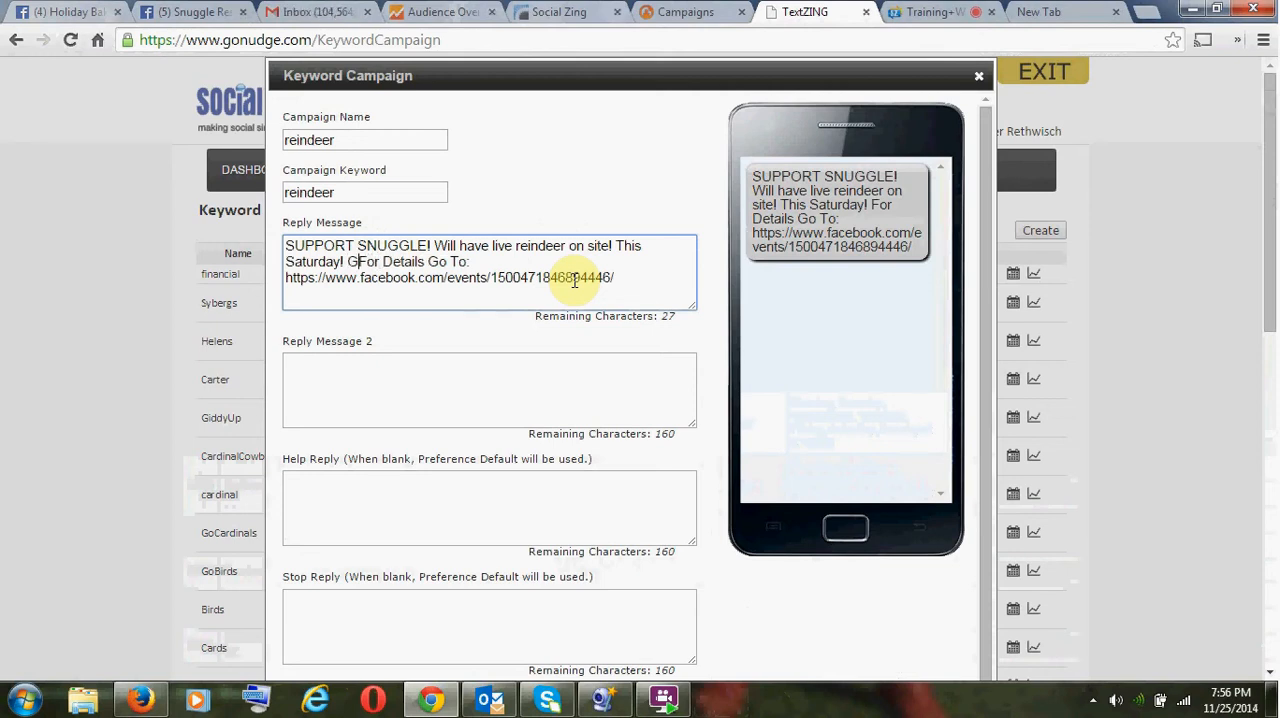
type("A")
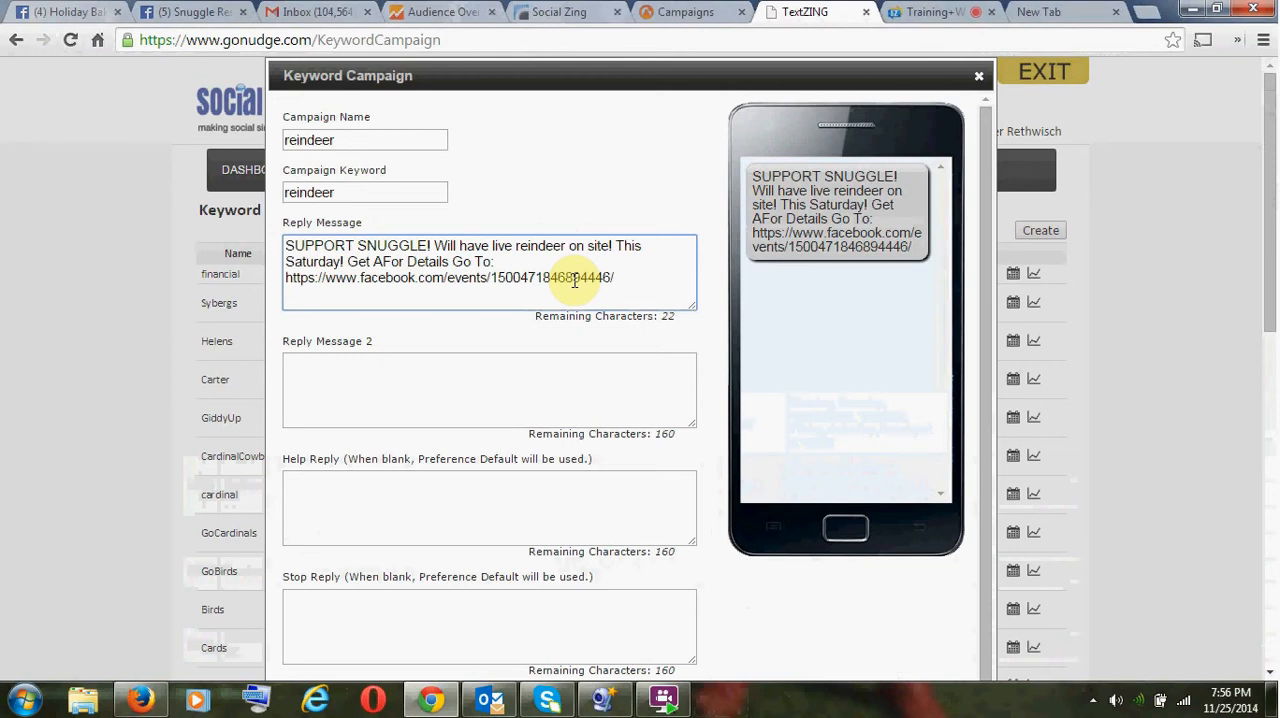
key("BackSpace")
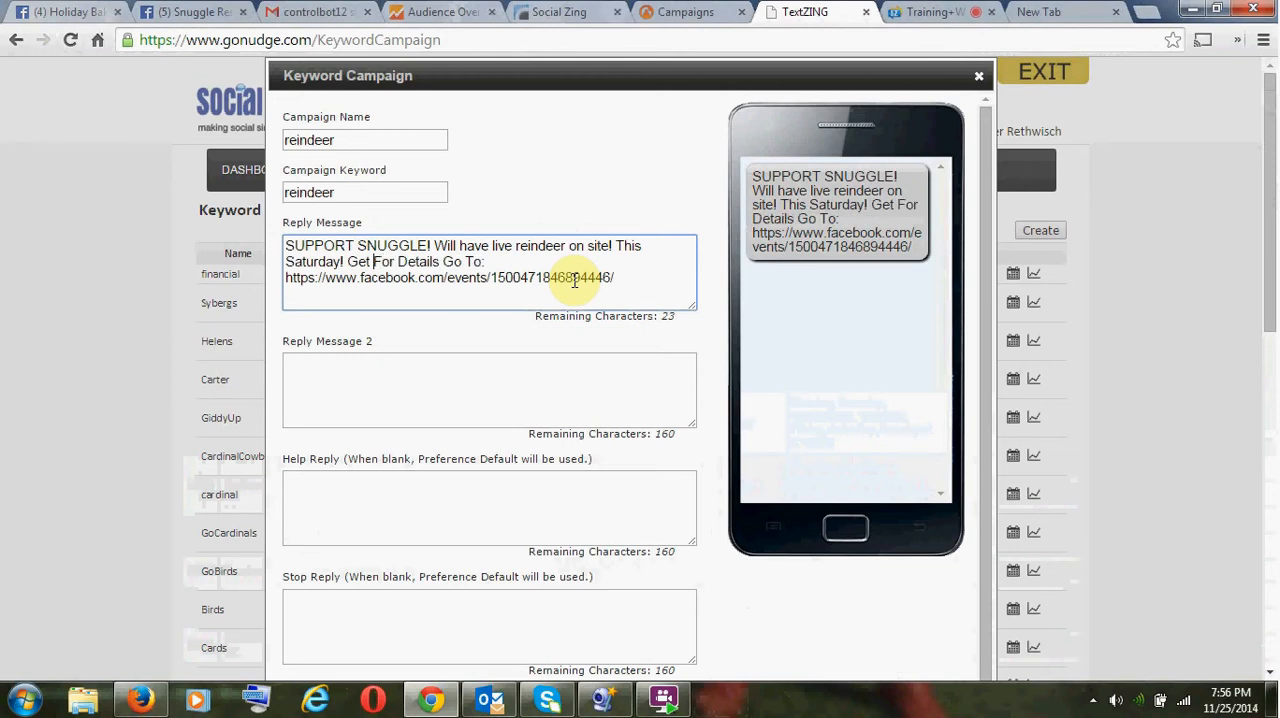
type("In For Free!")
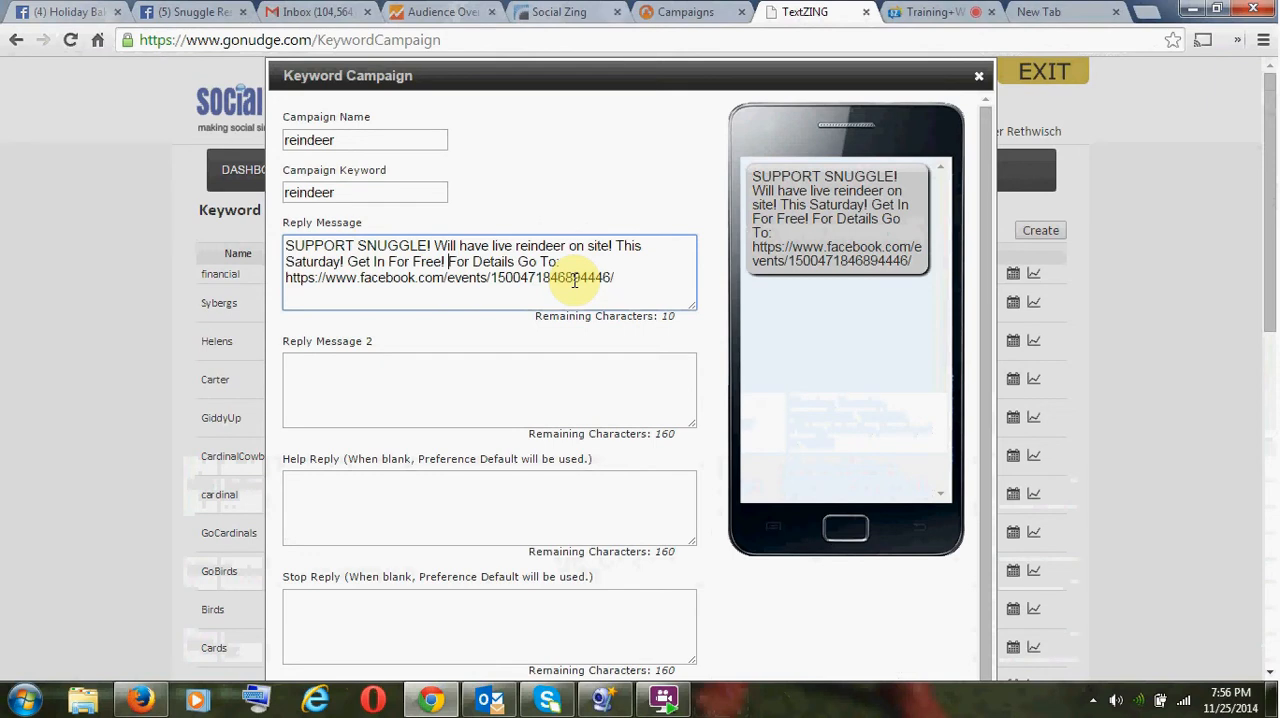
scroll(637, 354, "down", 3)
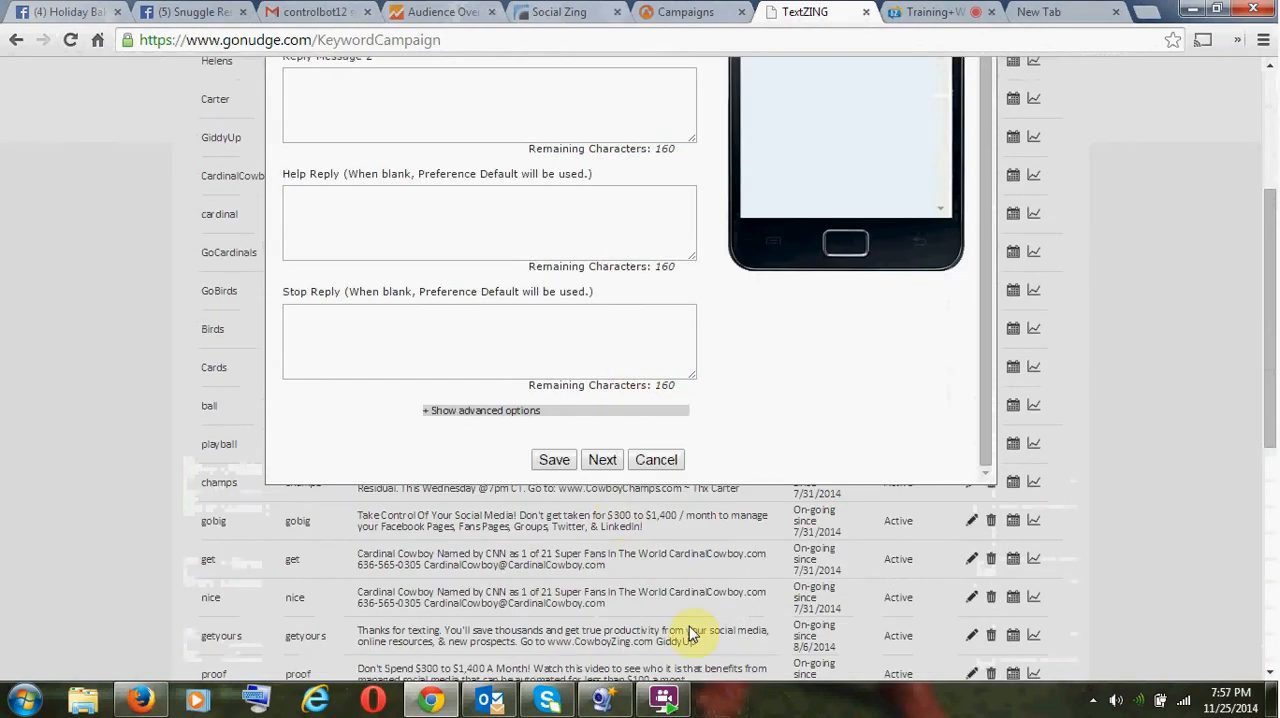
left_click(603, 465)
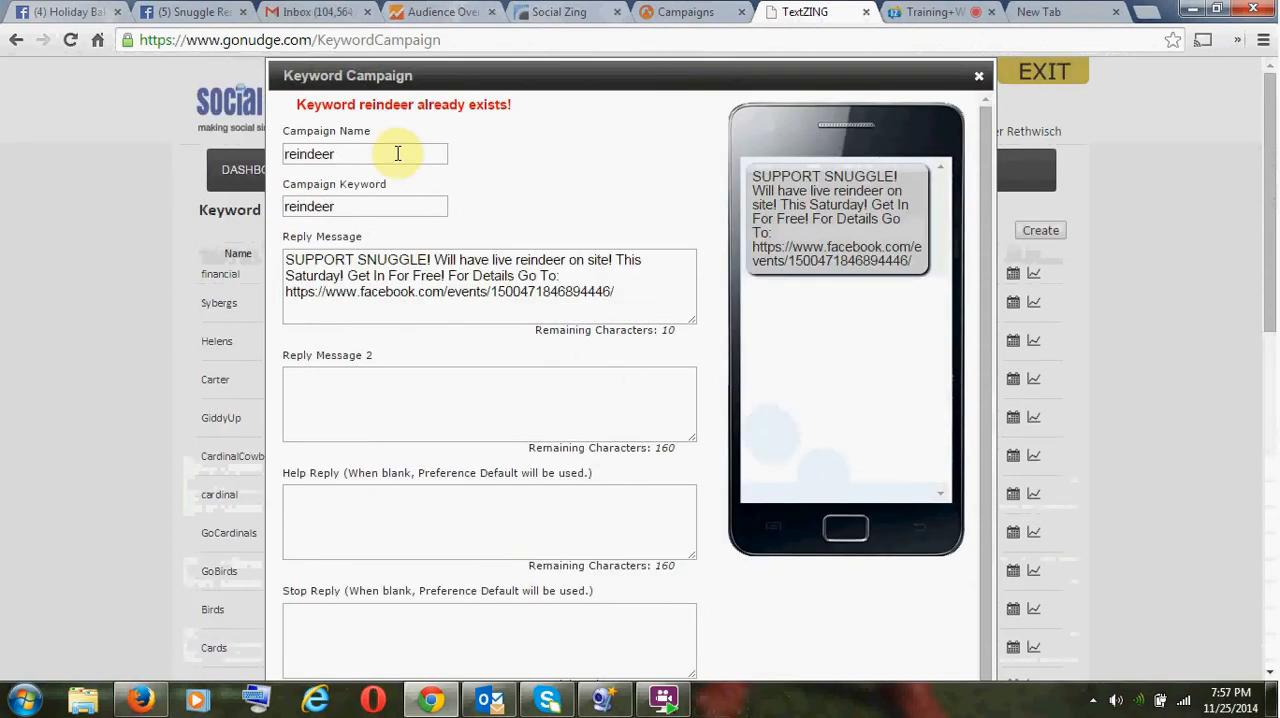
- Change both the campaign keyword and campaign name to "snuggle" and try to continue to the scheduling page
double_click(377, 205)
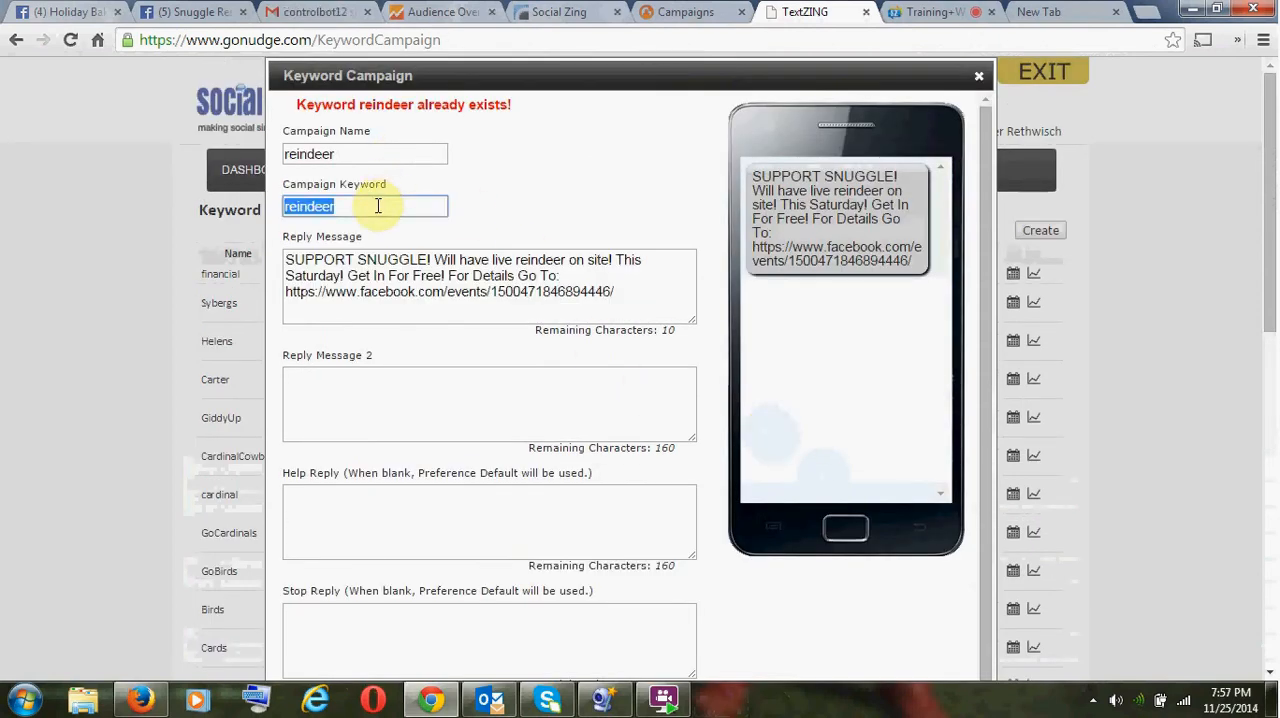
type("snuggl")
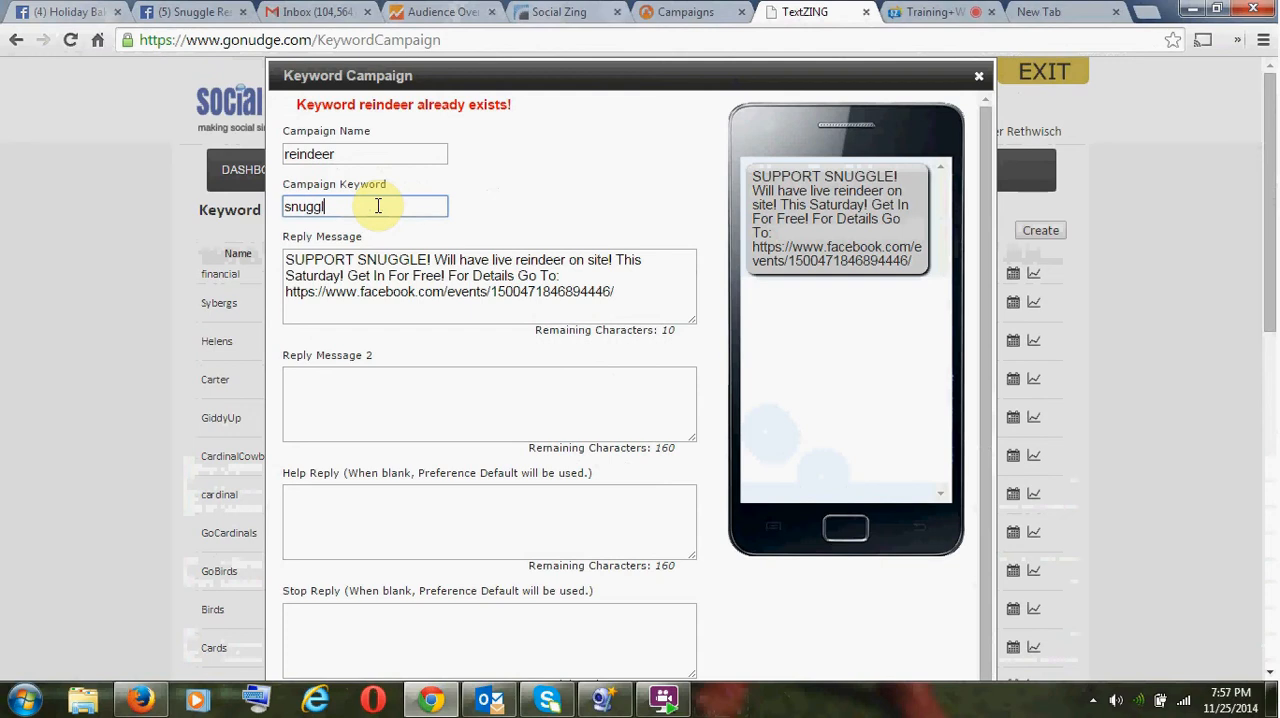
type("e")
double_click(310, 206)
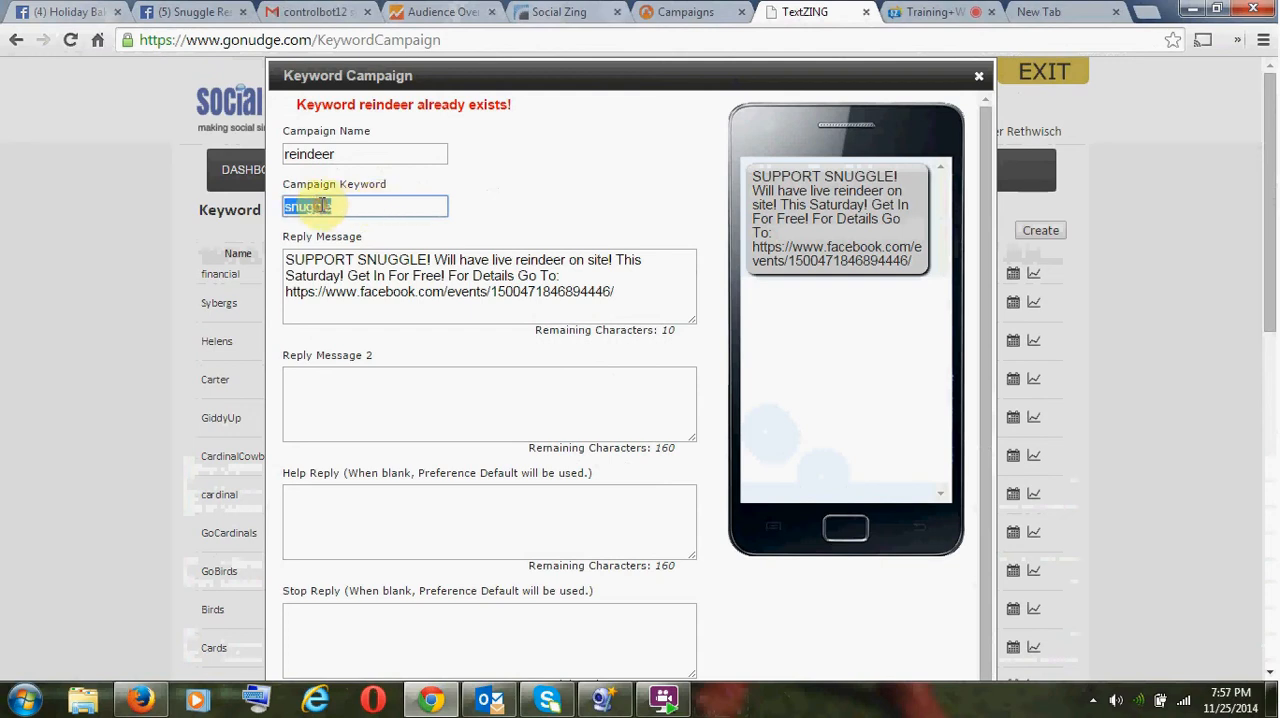
left_click(307, 150)
double_click(307, 152)
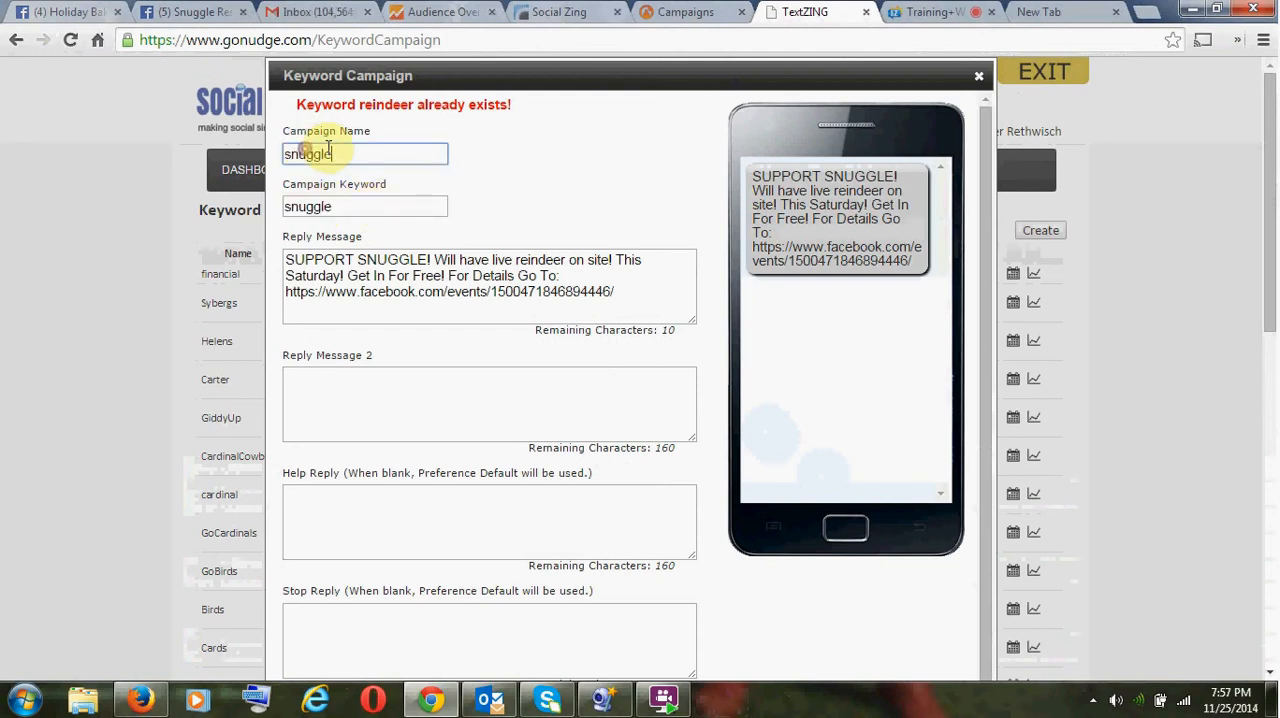
key("ctrl+v")
scroll(508, 210, "down", 3)
left_click(603, 556)
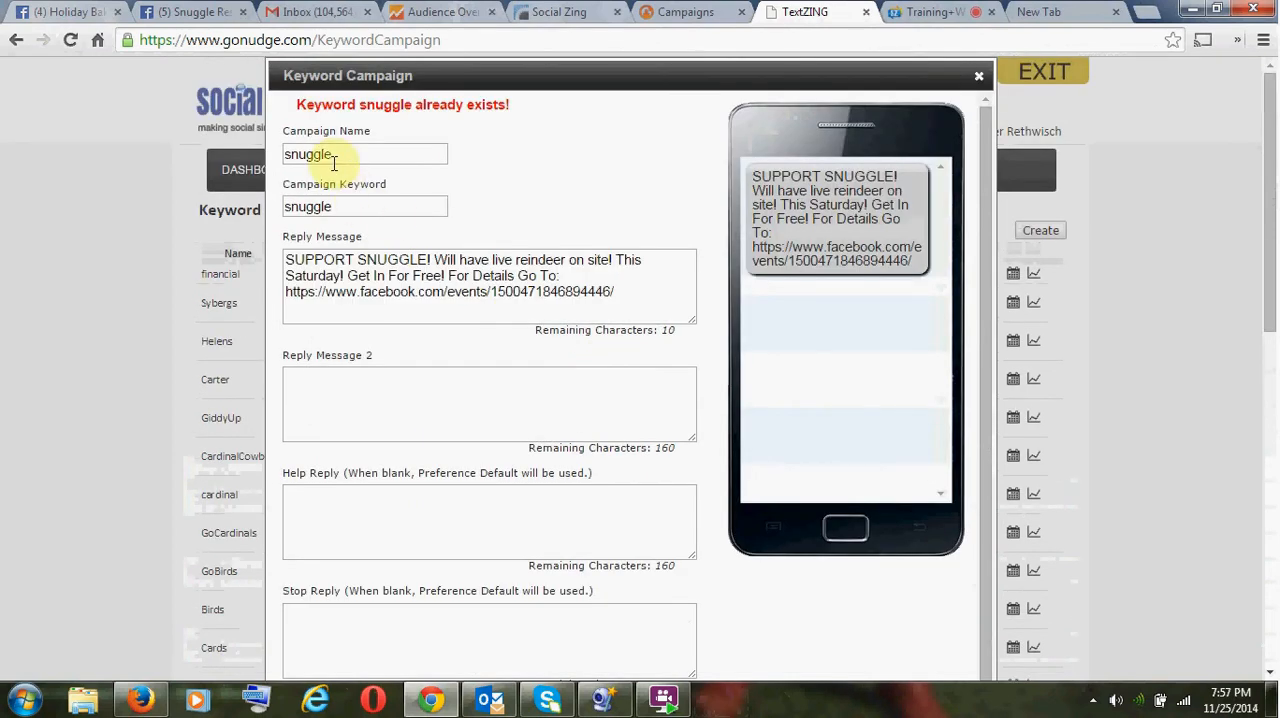
- Set both the campaign name and the campaign keyword to "reindeer1"
left_click(420, 150)
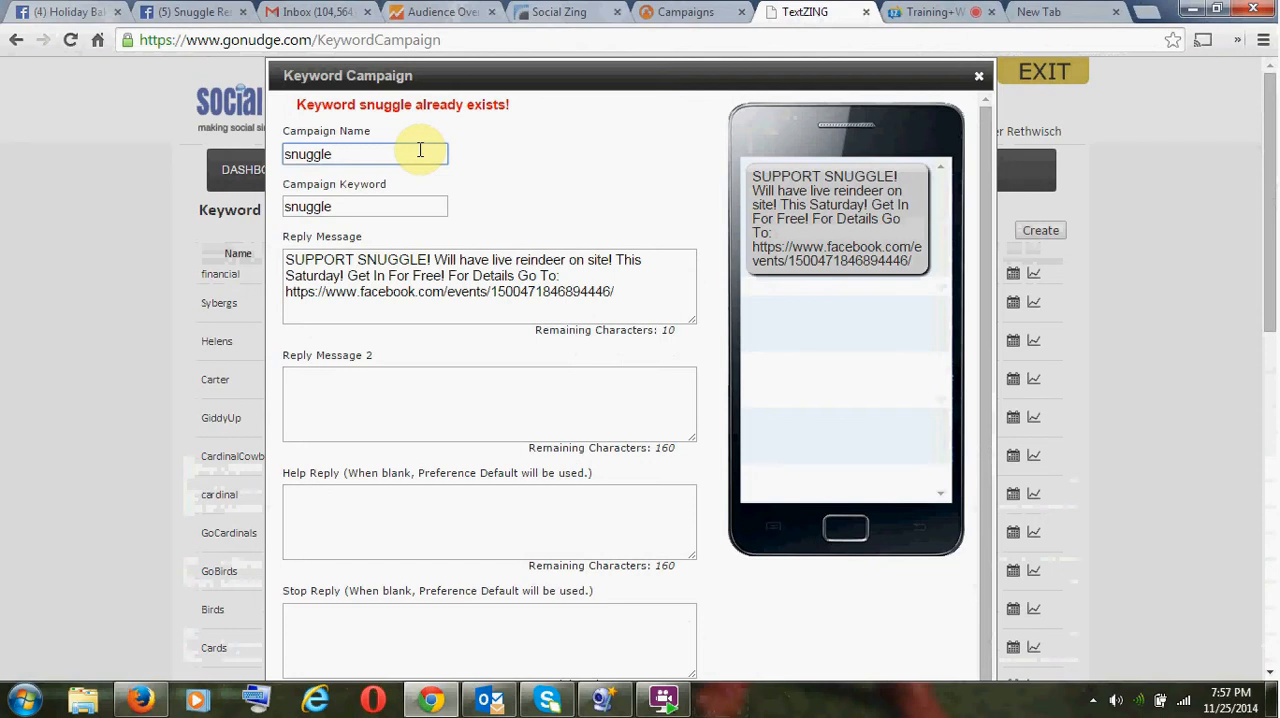
key("BackSpace")
key("BackSpace")
key("BackSpace")
key("BackSpace")
key("BackSpace")
key("ctrl+a")
key("ctrl+c")
key("Tab")
key("ctrl+v")
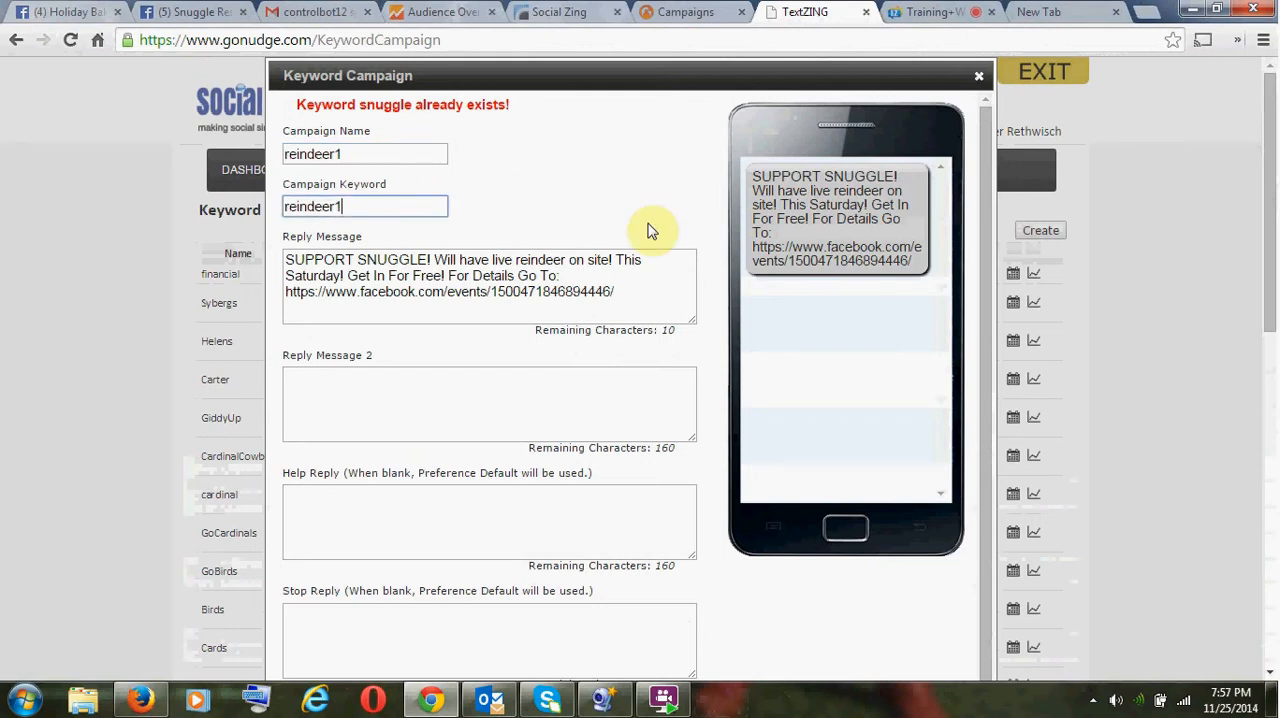
- Proceed to scheduling and launch the reindeer1 keyword campaign with the preset on-going schedule
scroll(660, 226, "down", 3)
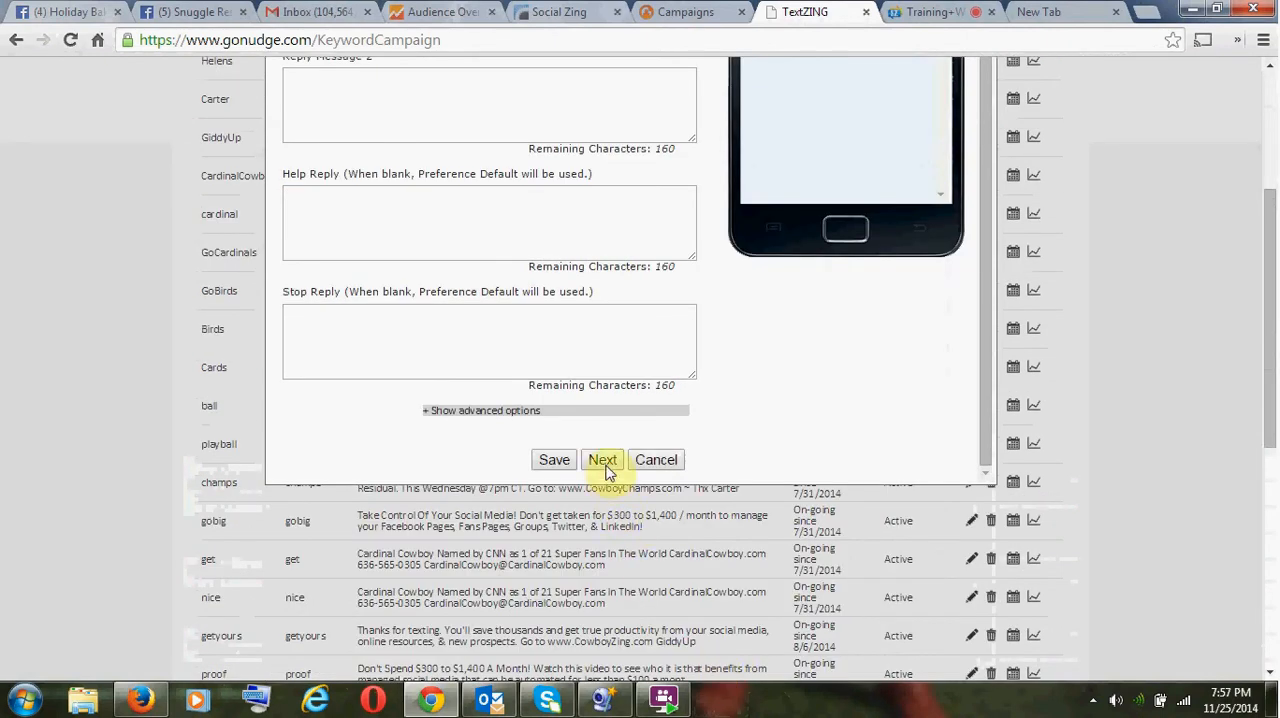
left_click(603, 462)
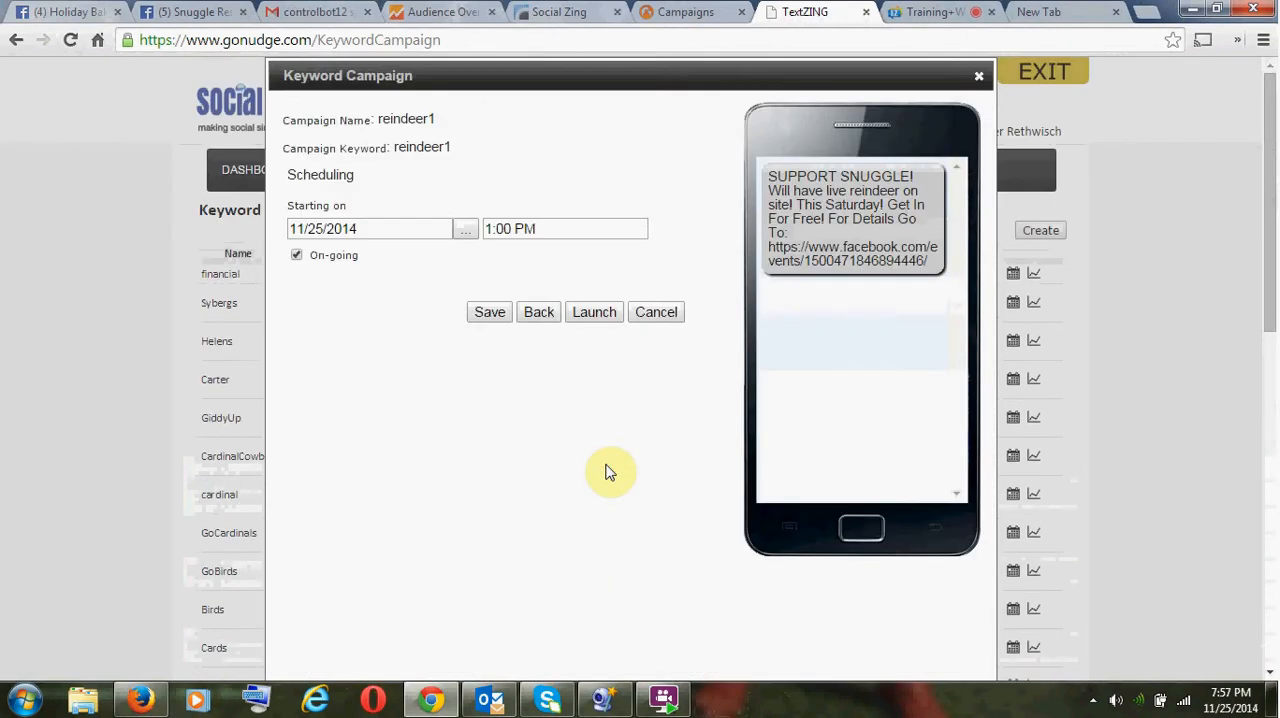
left_click(595, 313)
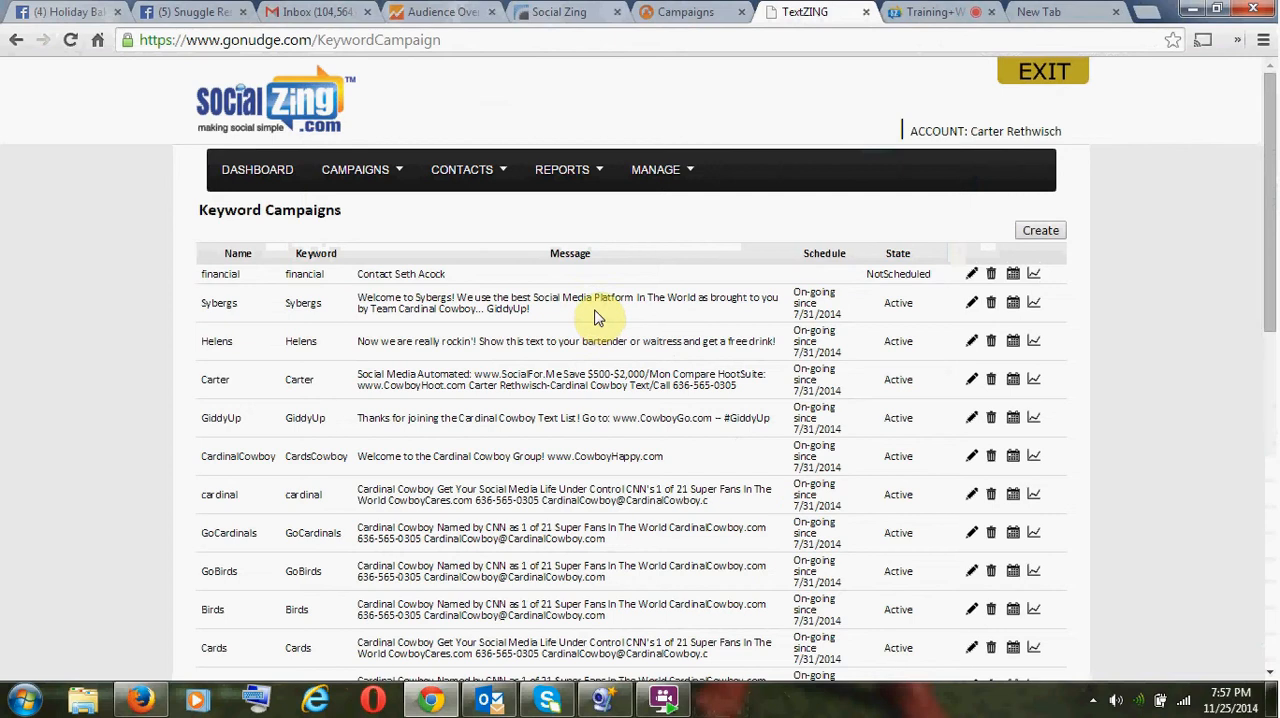
- Switch to the SocialZing campaigns, open Snuggle Bake Sale for editing and continue past its schedule settings to the post content
left_click(686, 14)
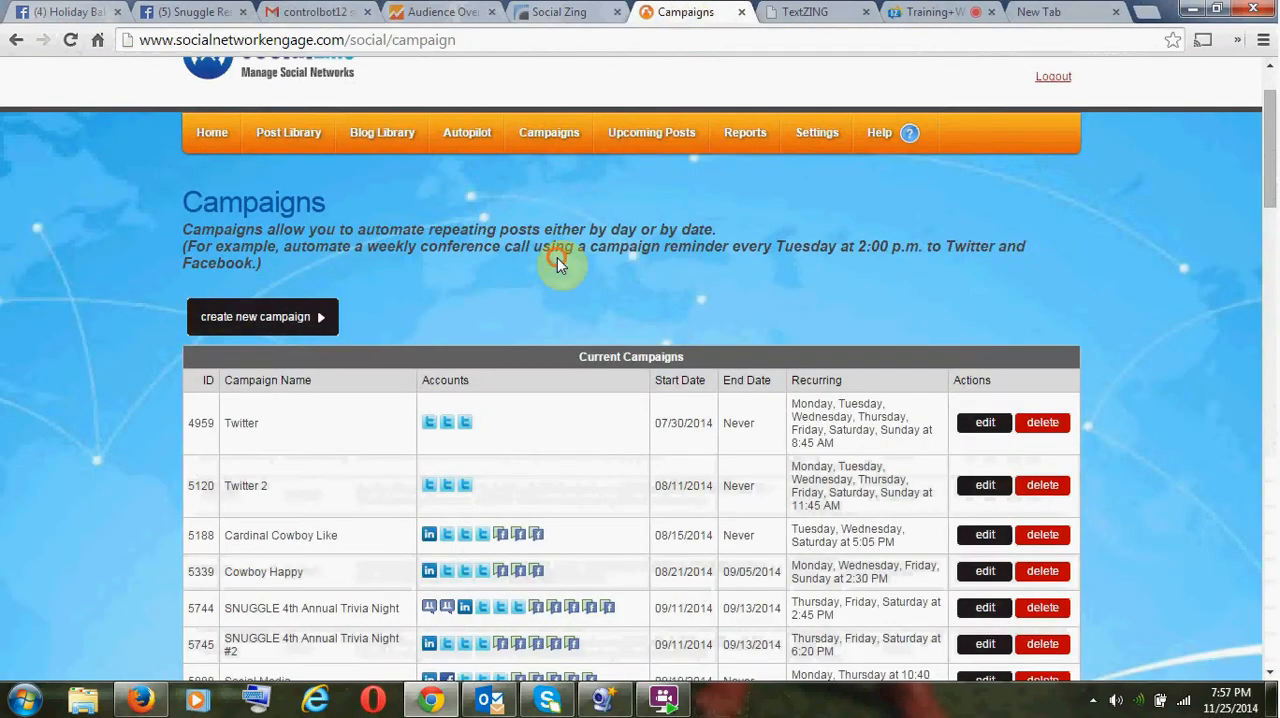
scroll(560, 262, "down", 1)
scroll(558, 270, "down", 20)
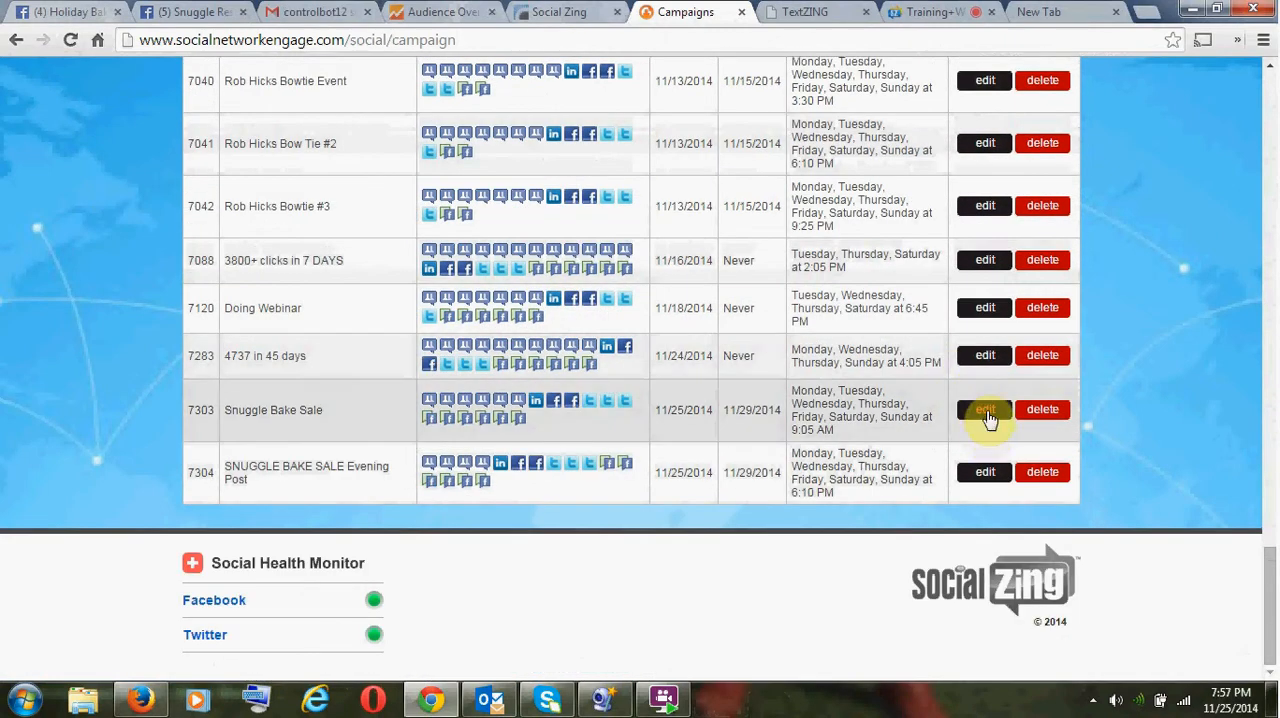
left_click(984, 412)
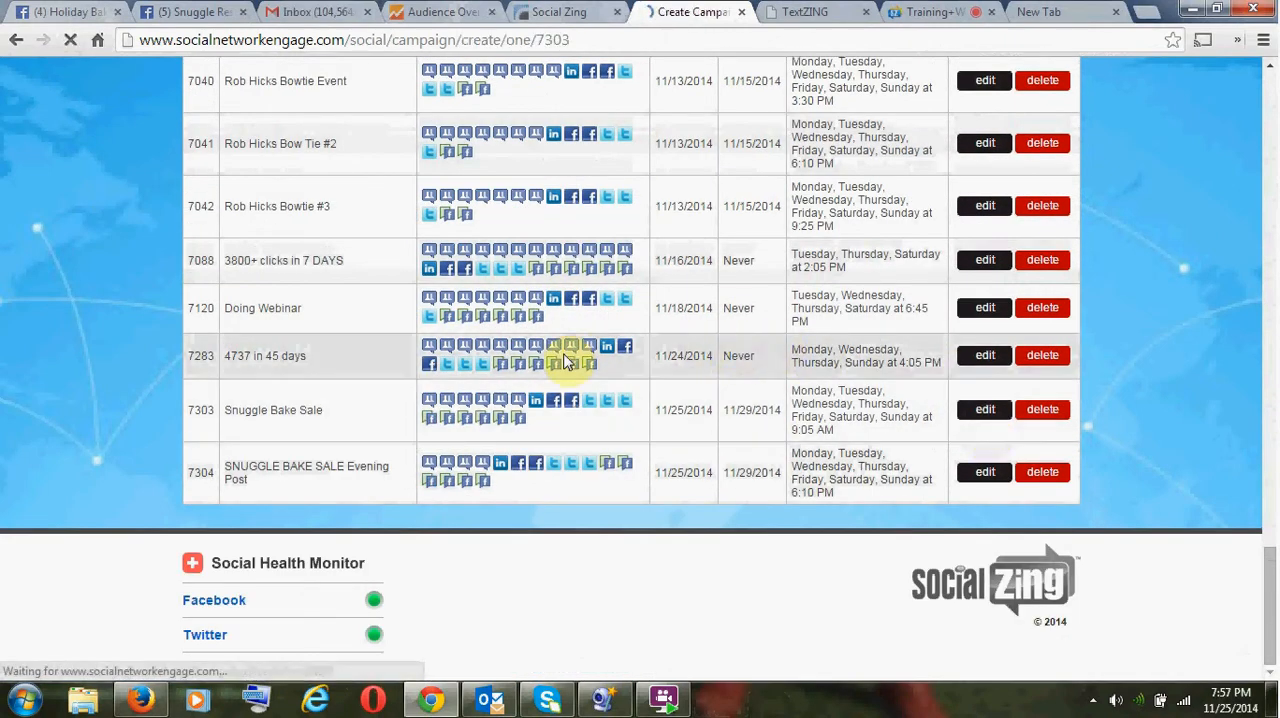
scroll(580, 400, "down", 2)
scroll(600, 440, "down", 2)
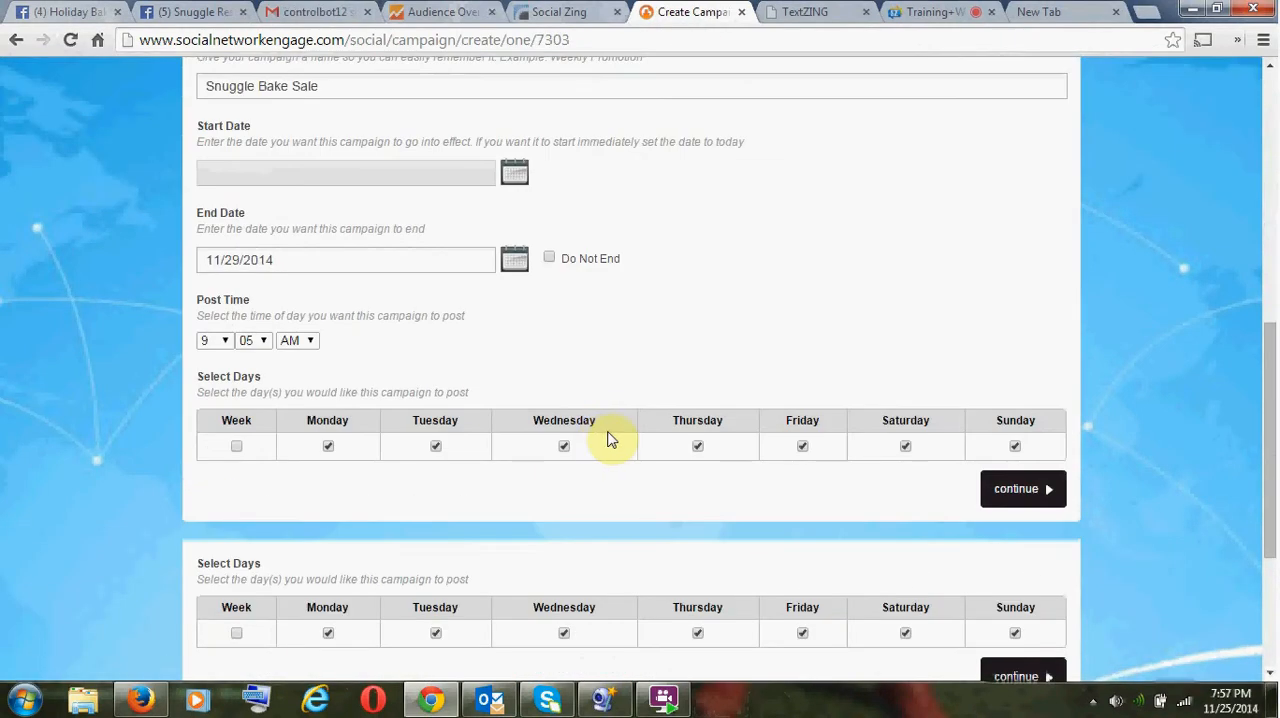
left_click(1028, 492)
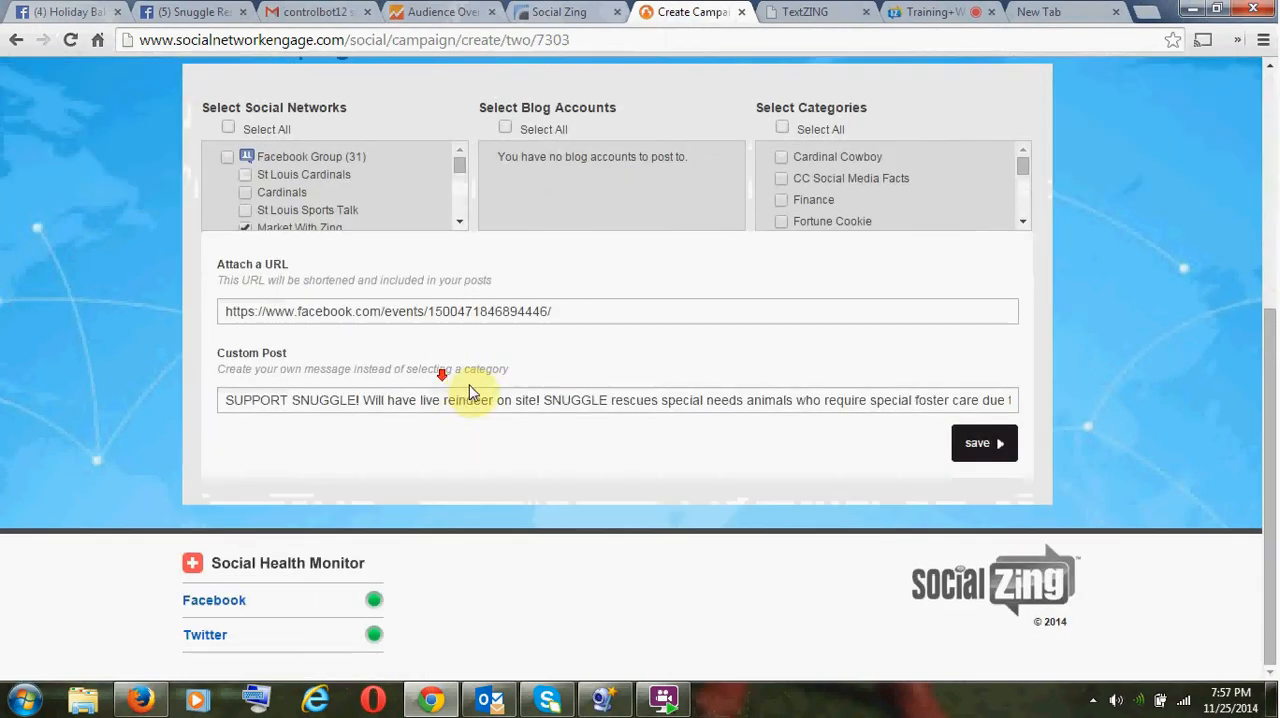
- Insert "Text: Reindeer To: 60637" into the Snuggle Bake Sale custom post after "Will have live reindeer on site!"
scroll(420, 365, "down", 4)
left_click(537, 395)
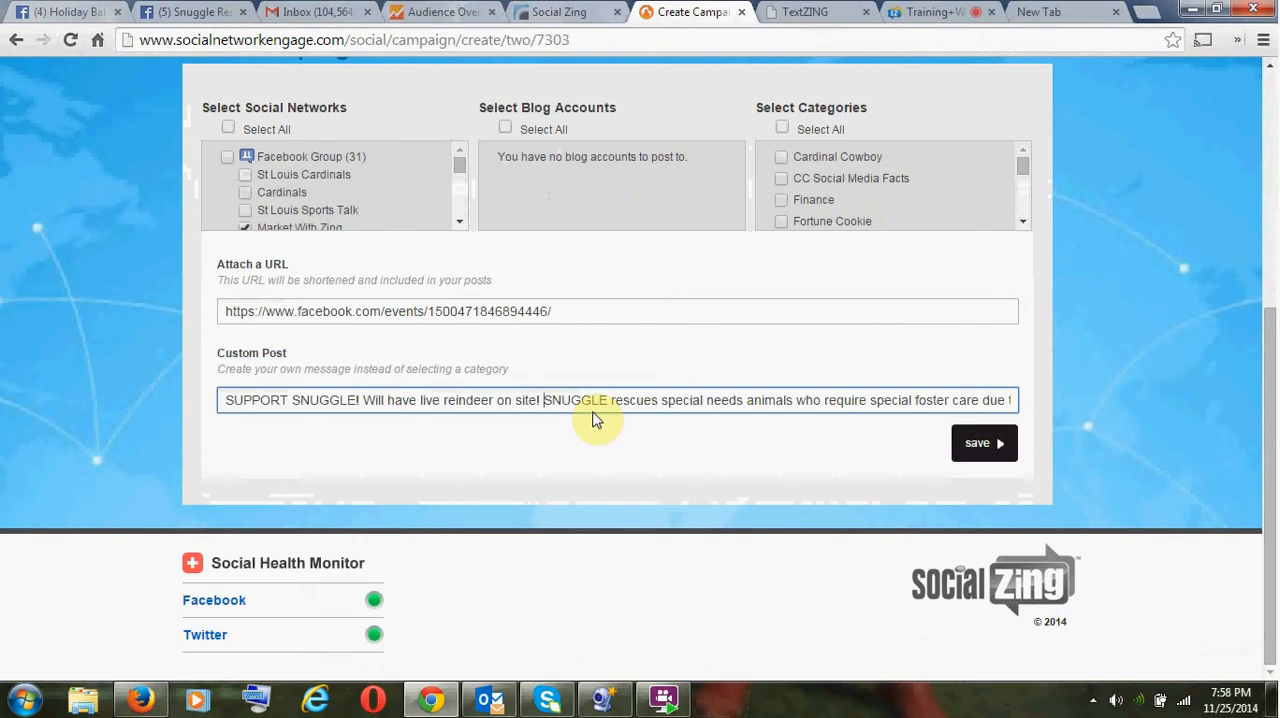
type("Text")
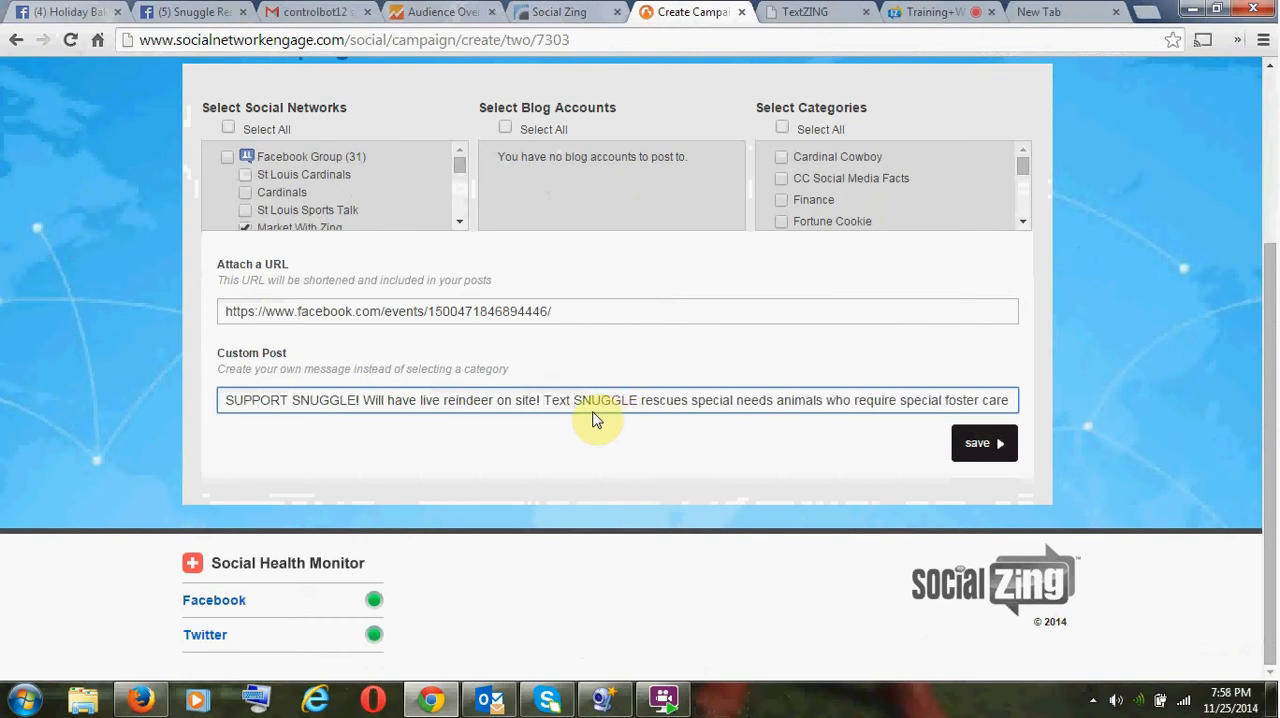
key("BackSpace")
type(": R")
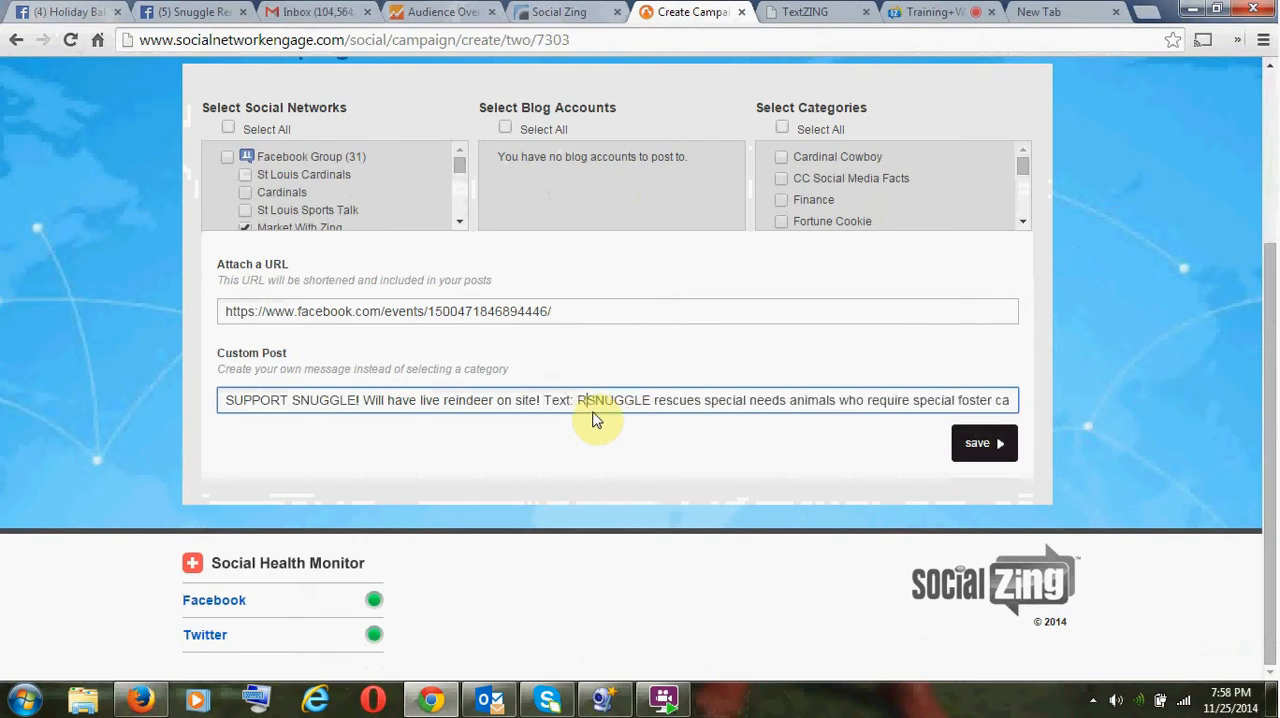
type("eindeer")
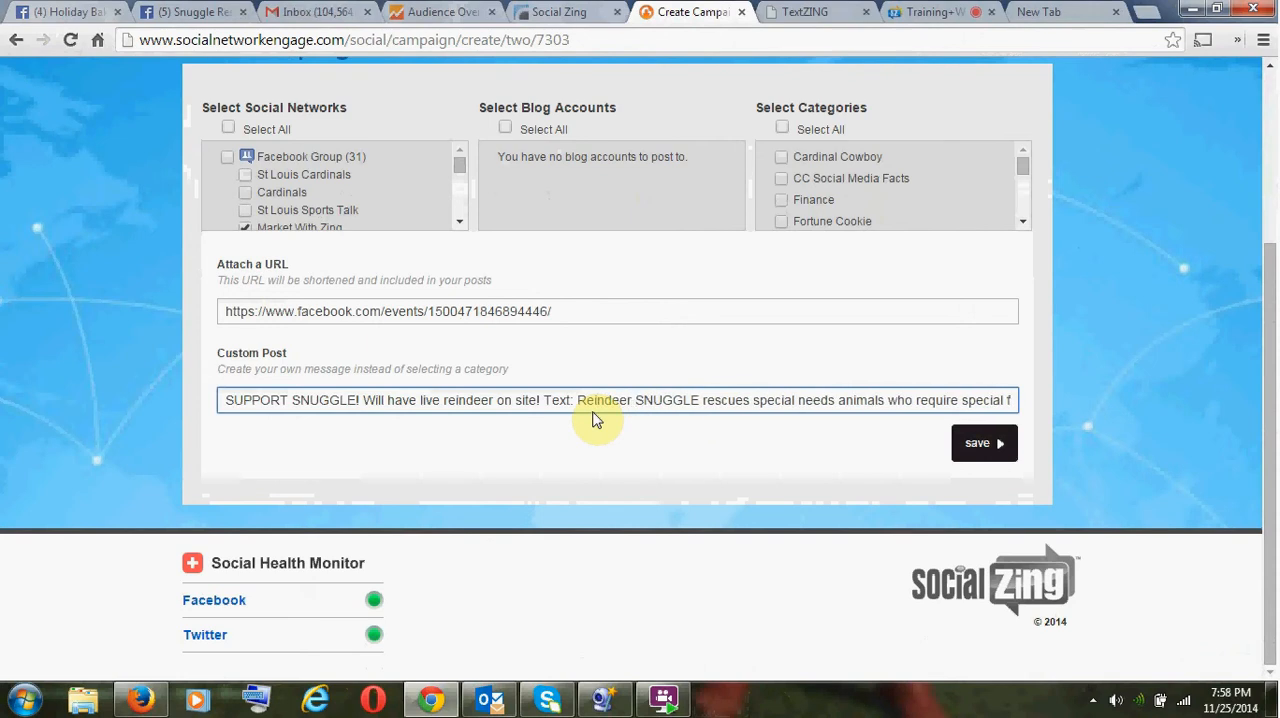
type(" To: ")
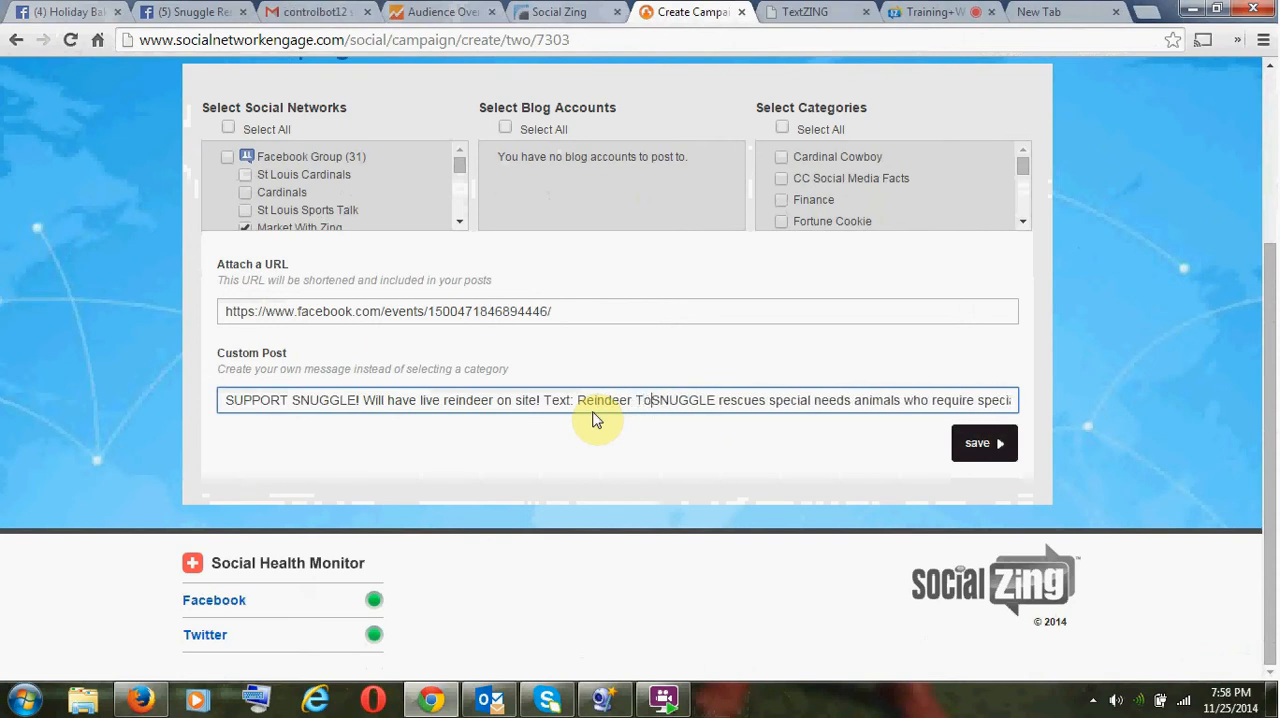
type("606")
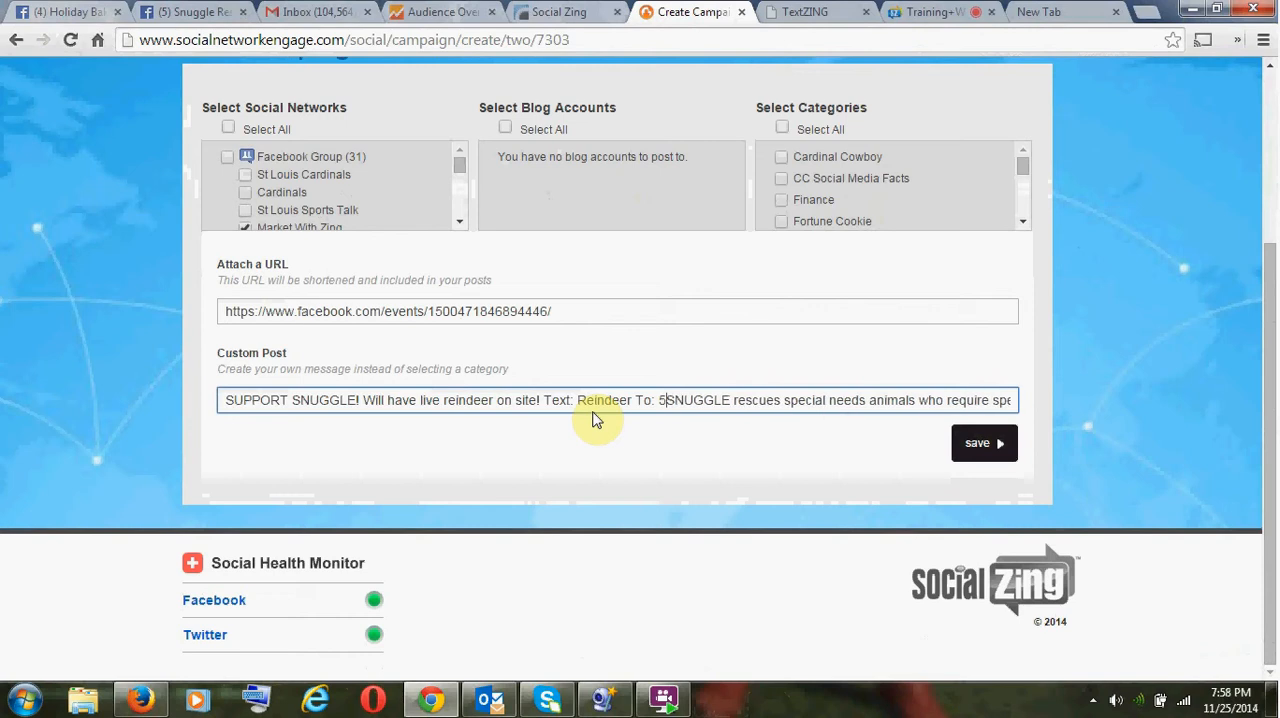
type("37 ")
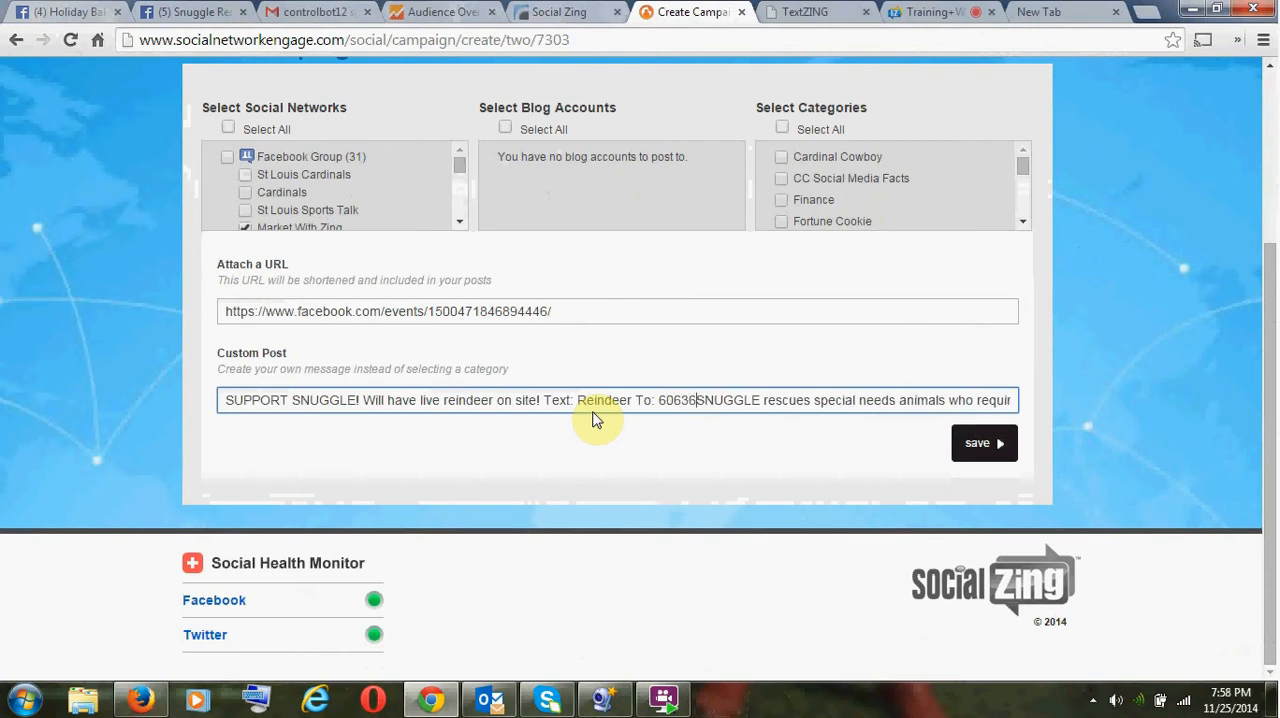
type("F")
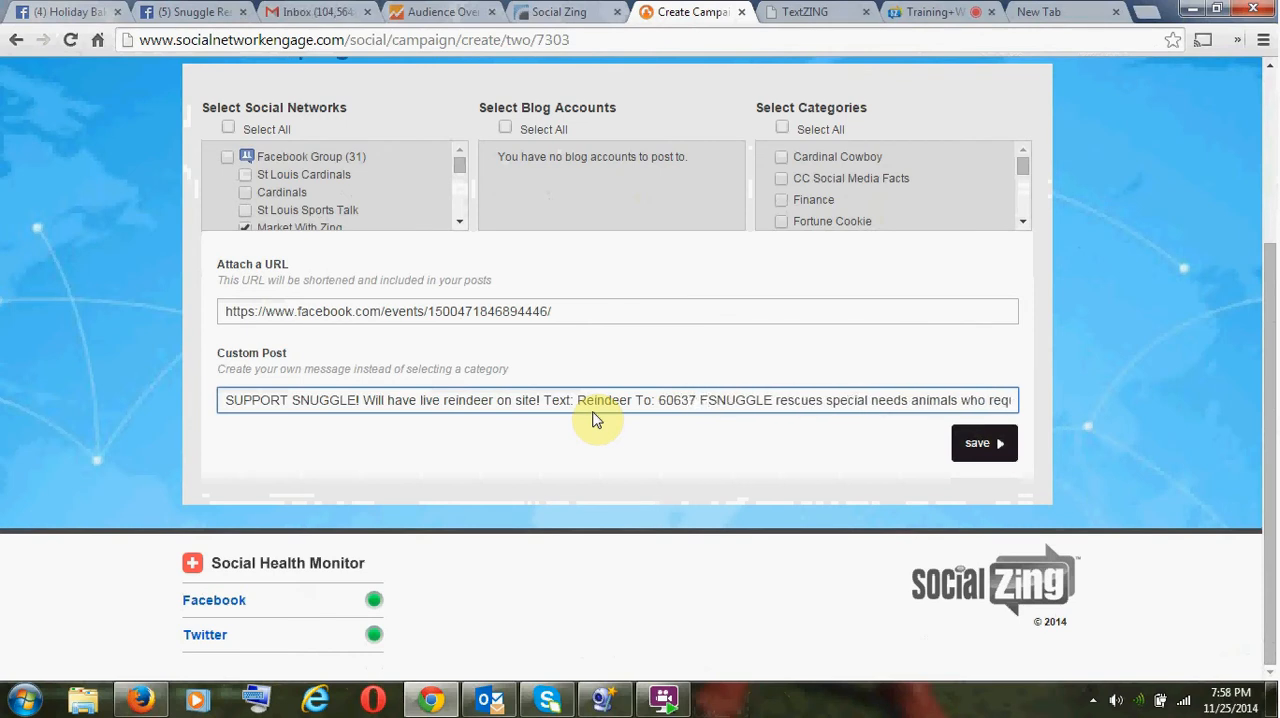
type("or S")
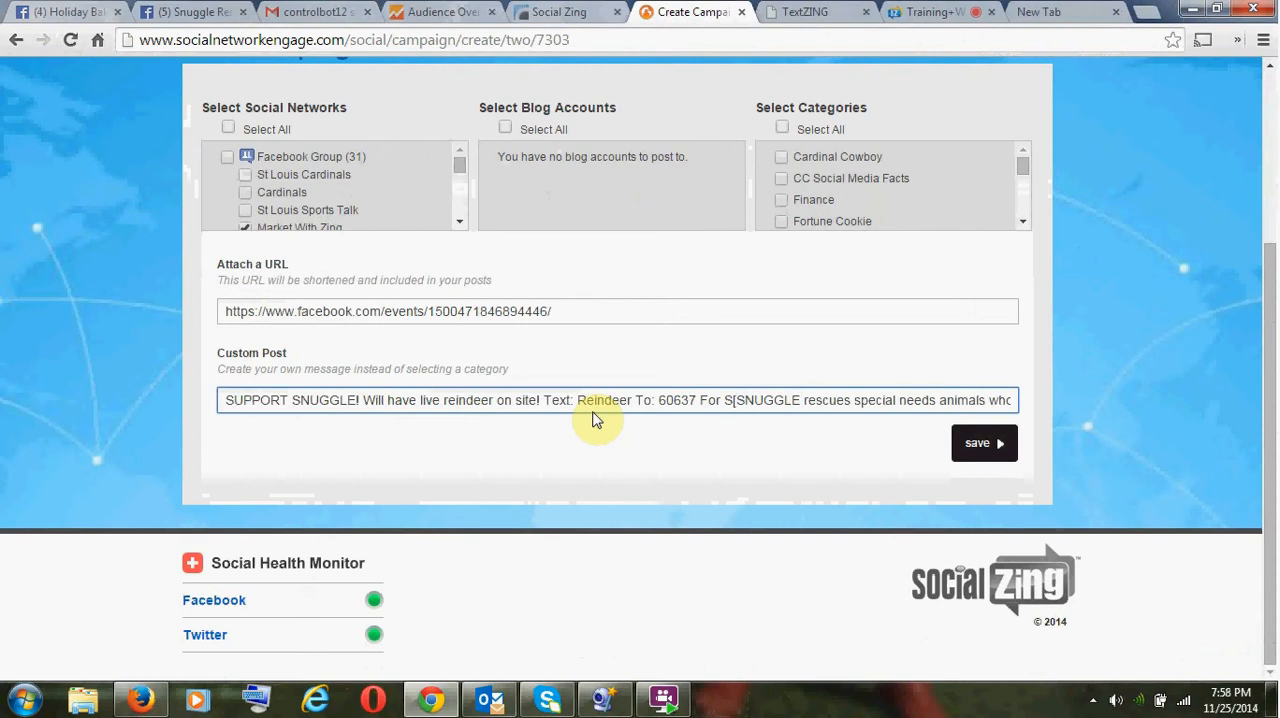
type("pe")
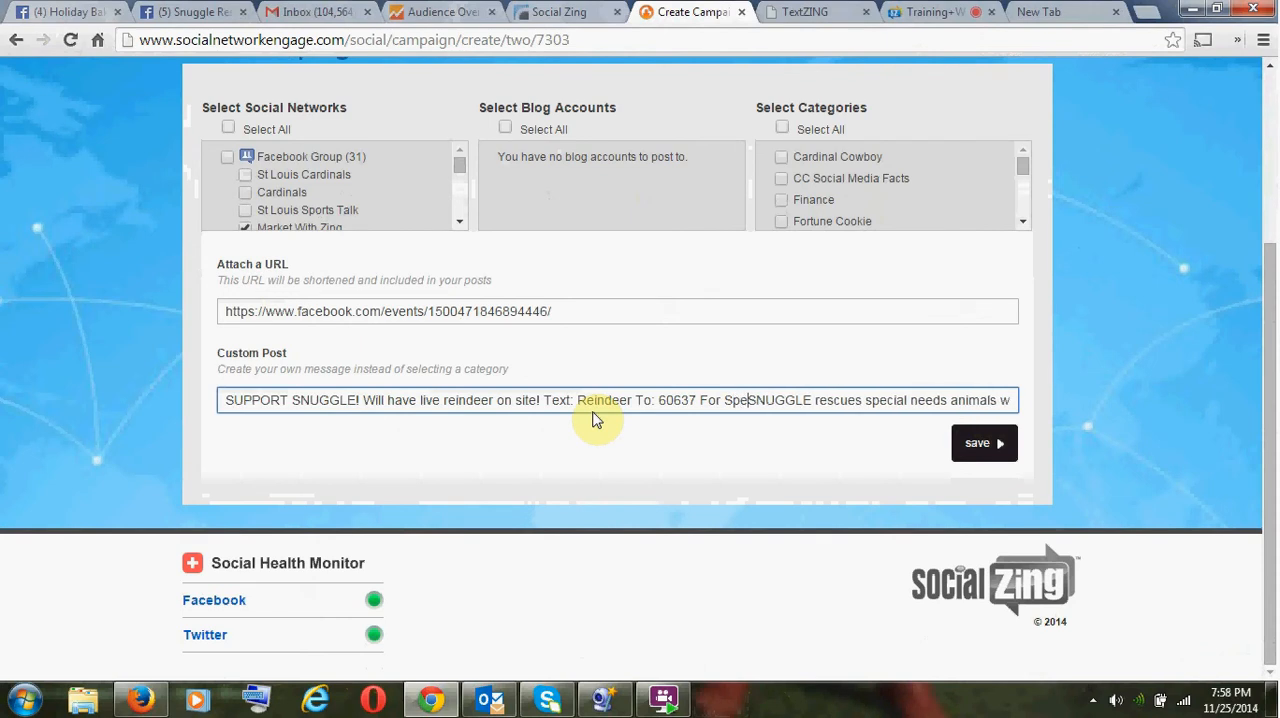
type("cial Acc")
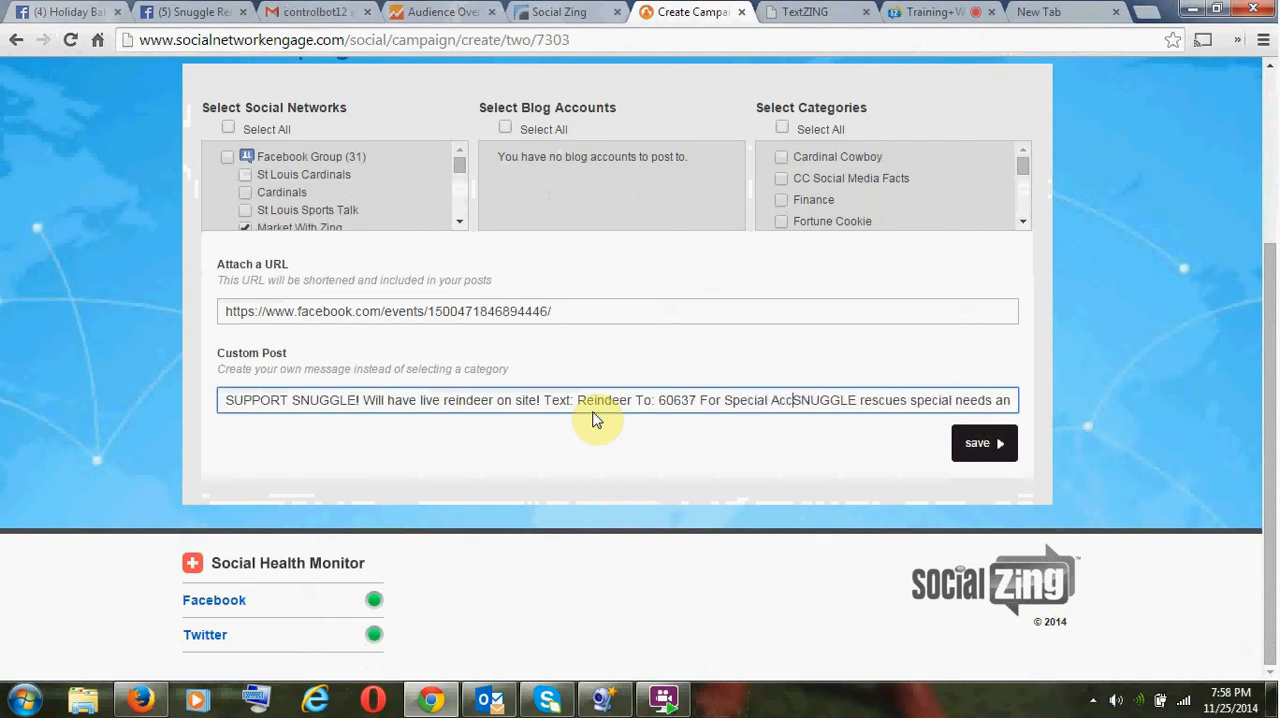
type("ess!")
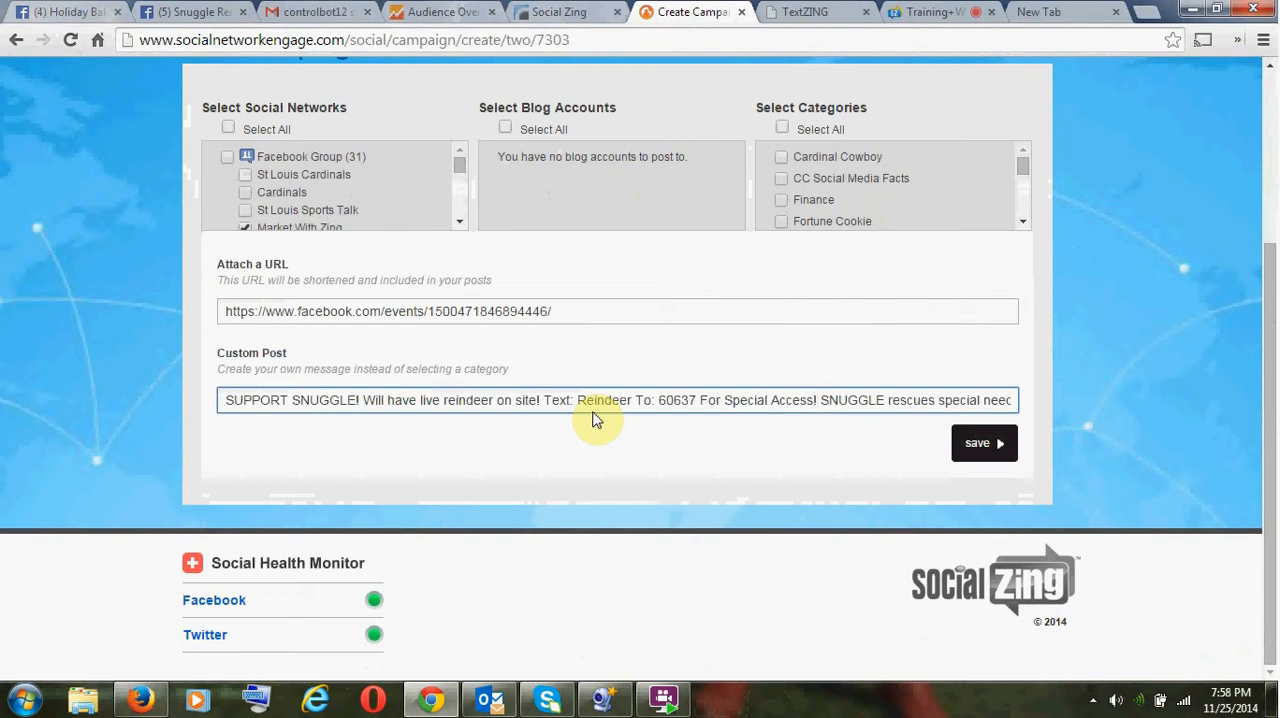
- Complete the inserted texting invitation with "For Special Access At The Event!" before the sentence starting "SNUGGLE rescues"
key("BackSpace")
type("At Th")
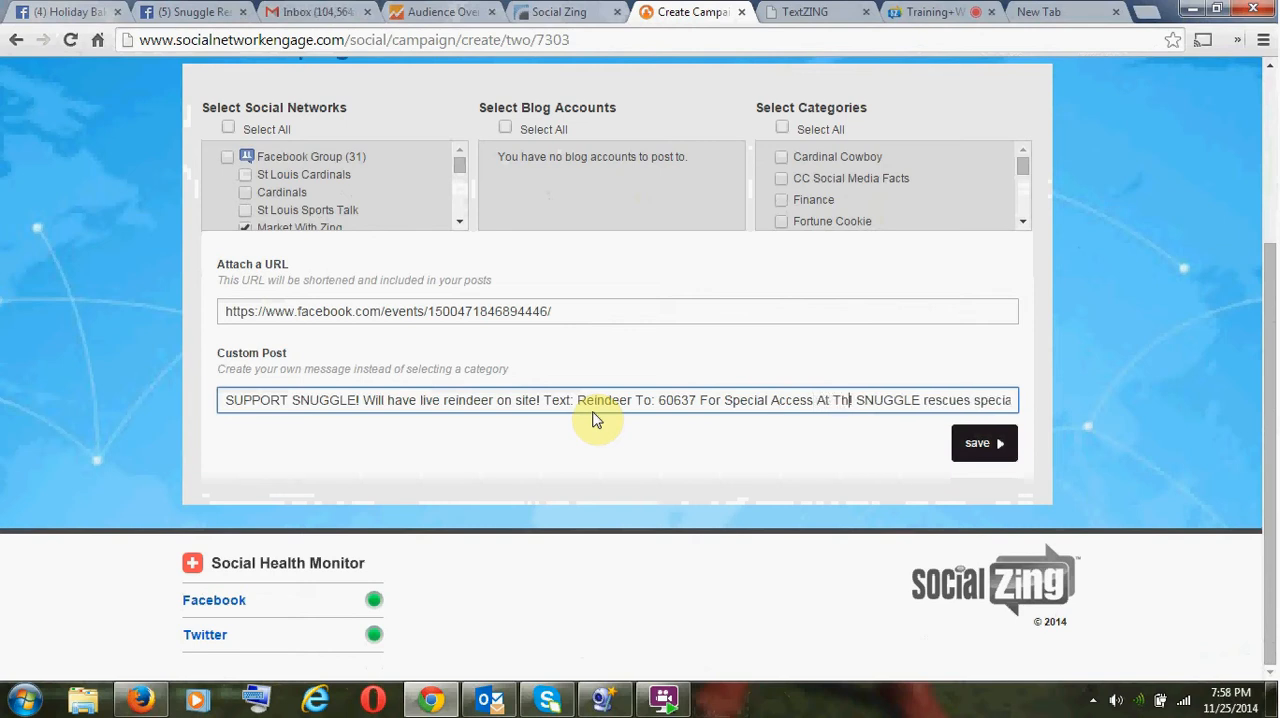
type("e Event")
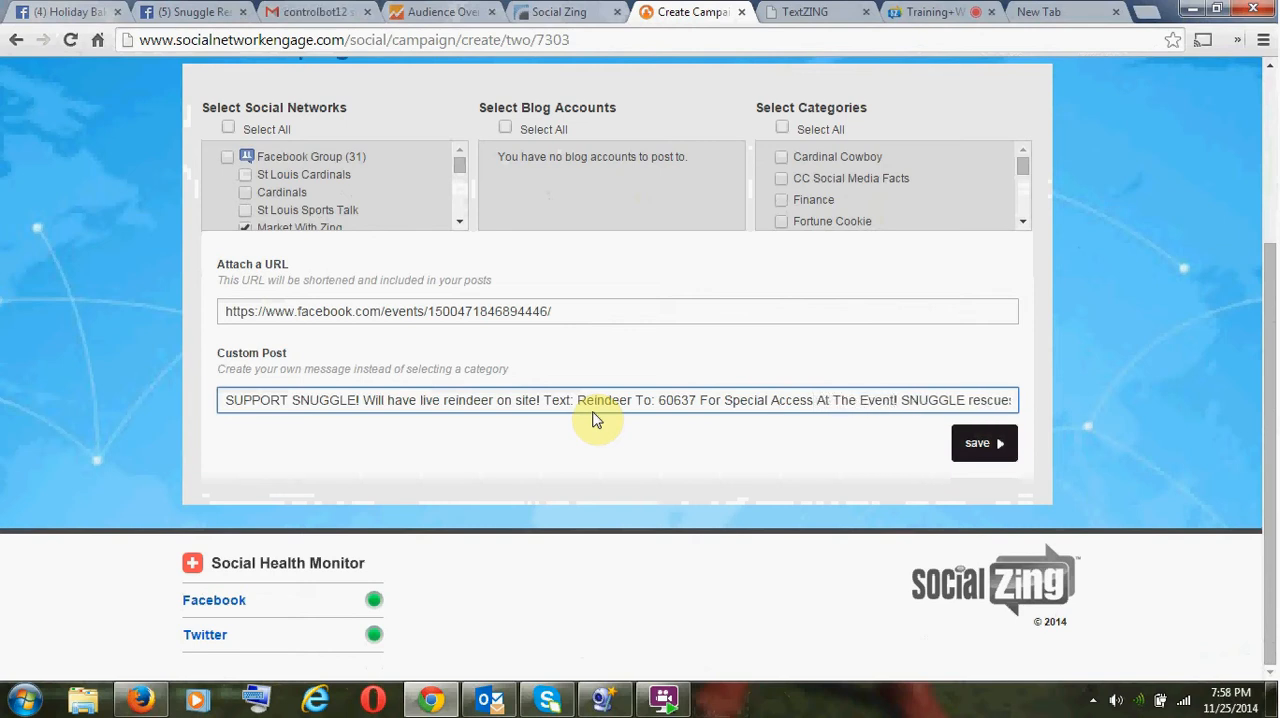
type("!")
- Copy the entire custom post text and save the Snuggle Bake Sale campaign
key("ctrl+a")
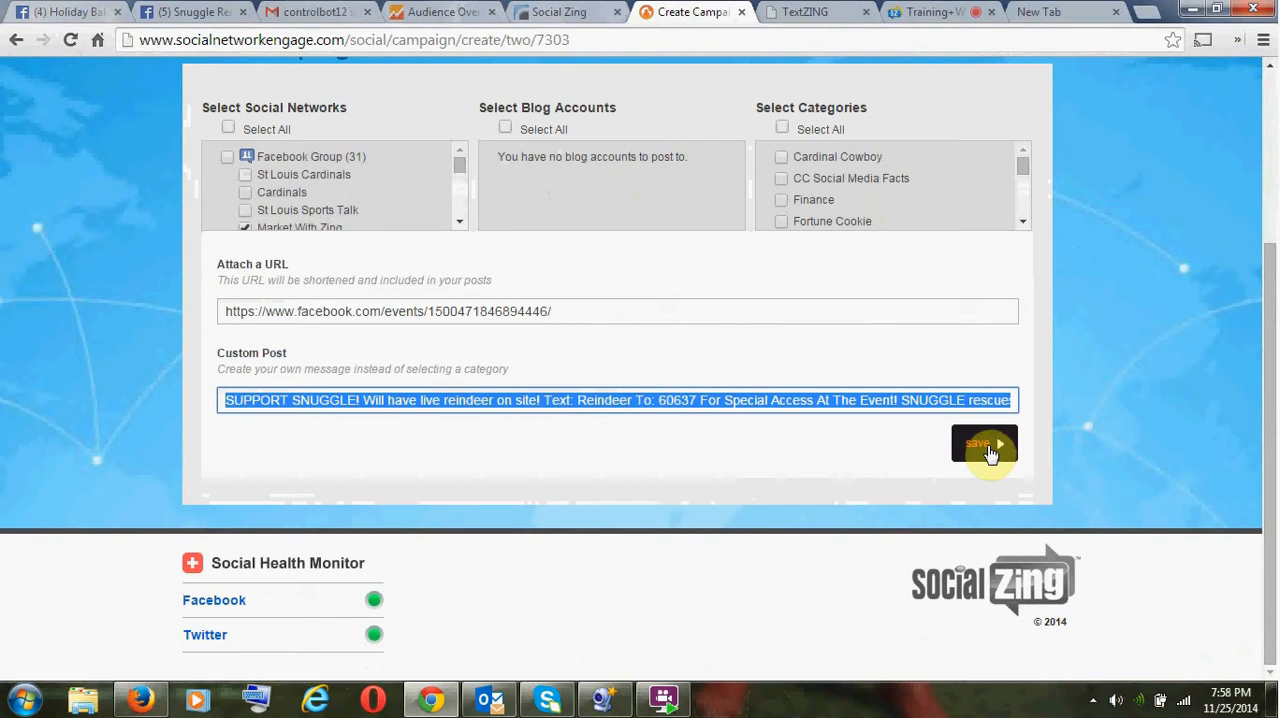
left_click(985, 444)
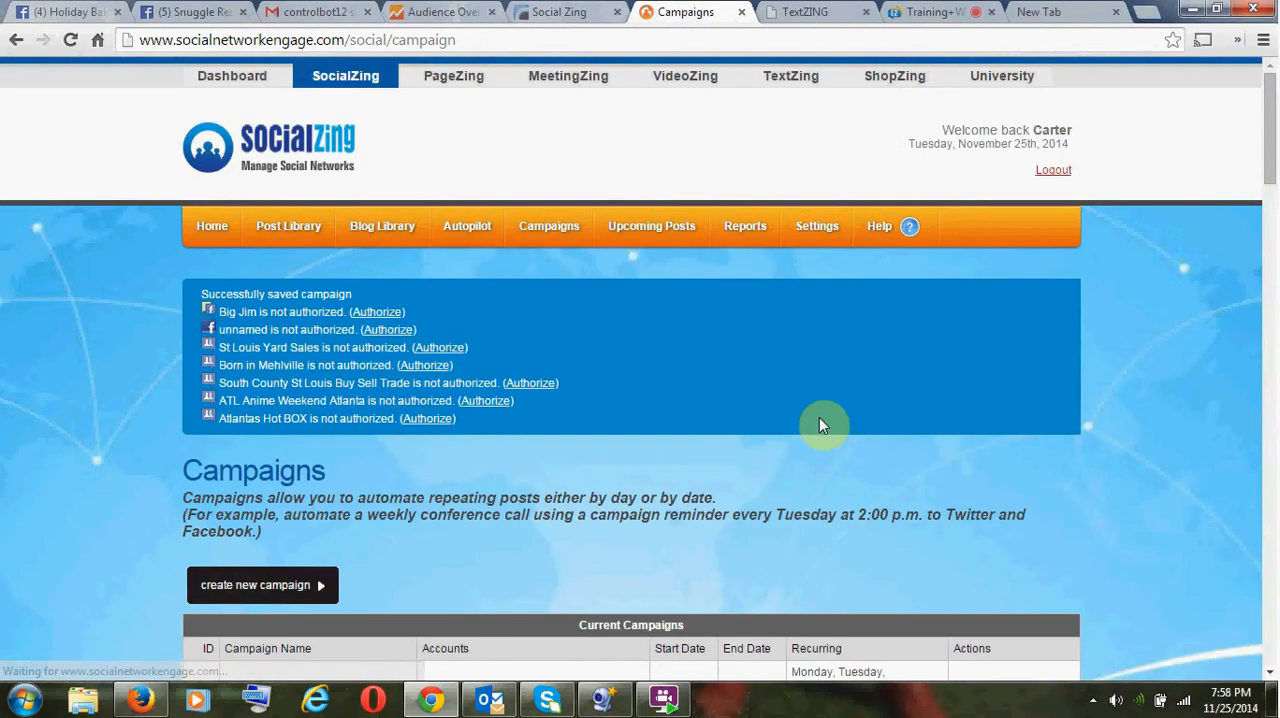
- Open the SNUGGLE BAKE SALE Evening Post campaign for editing and continue past its schedule settings to the post content
scroll(580, 420, "down", 5)
scroll(569, 413, "down", 20)
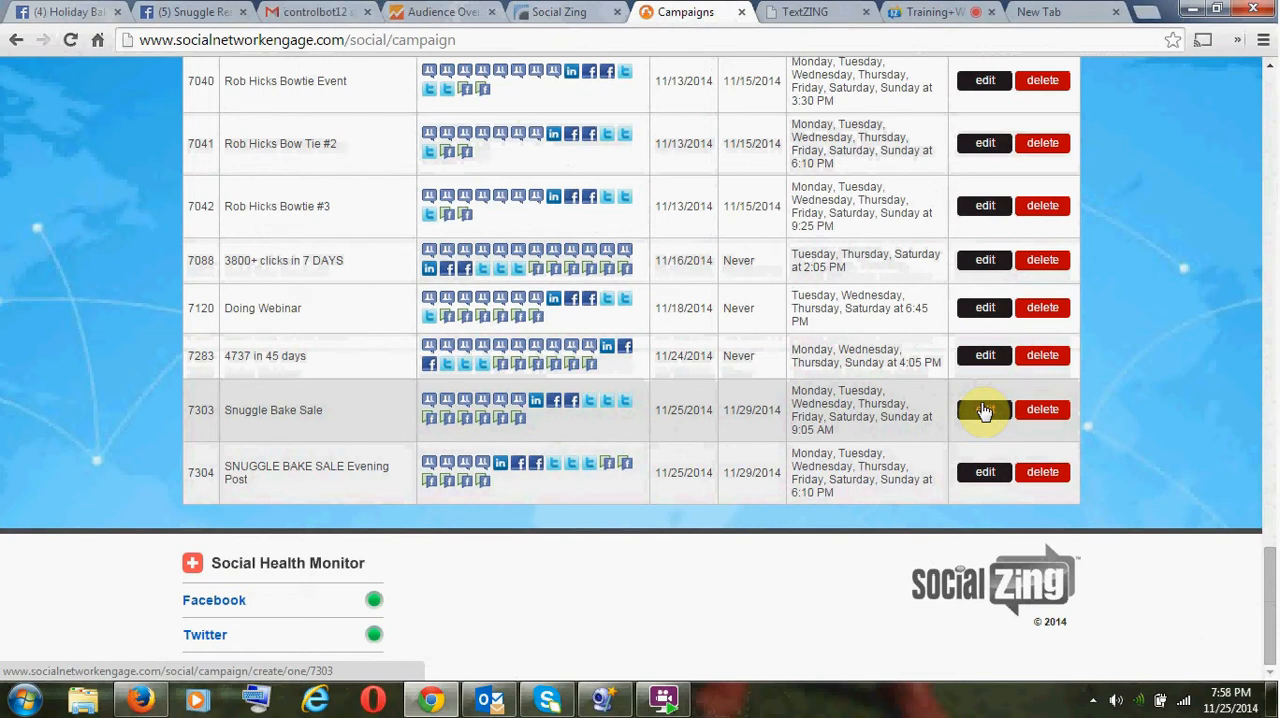
left_click(985, 474)
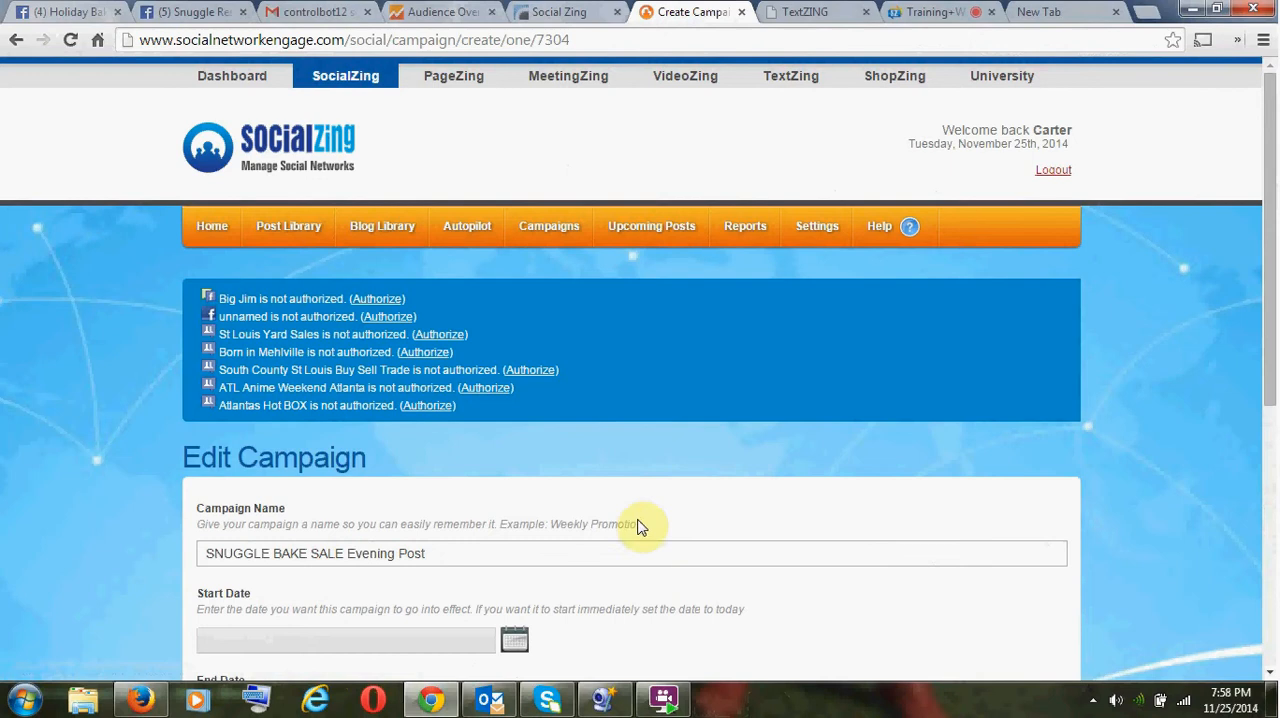
scroll(586, 560, "down", 5)
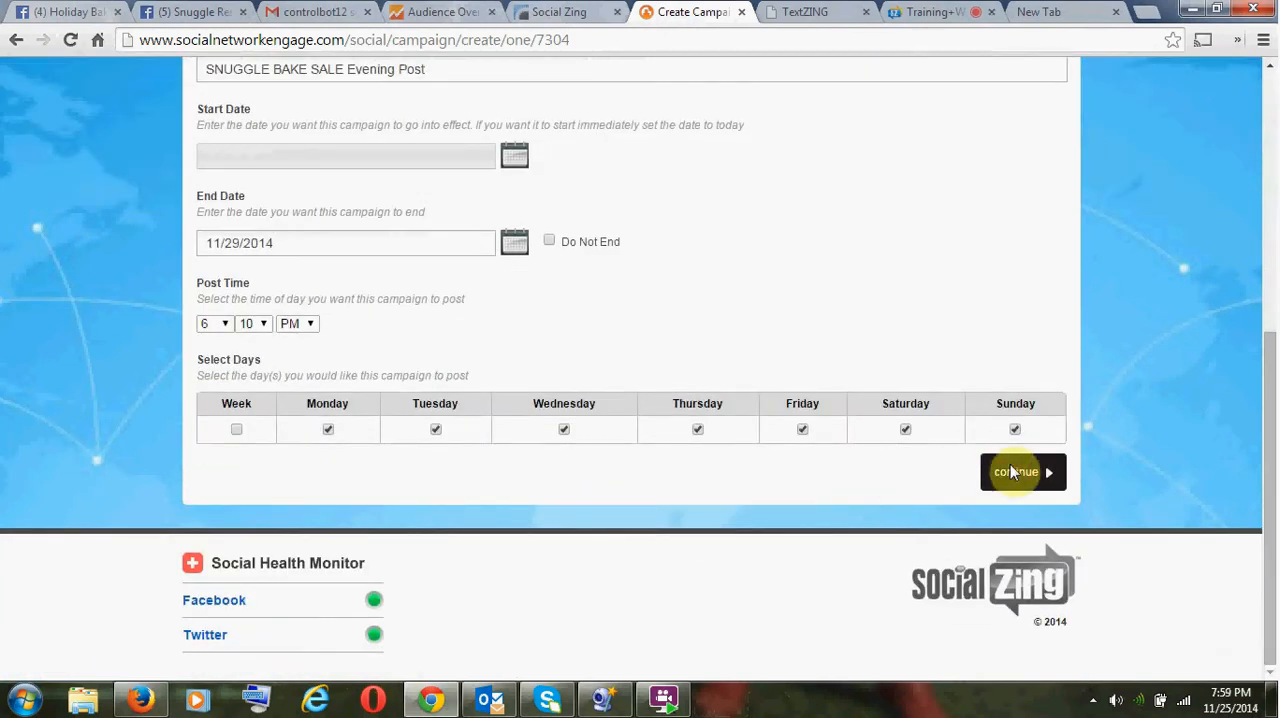
left_click(1011, 470)
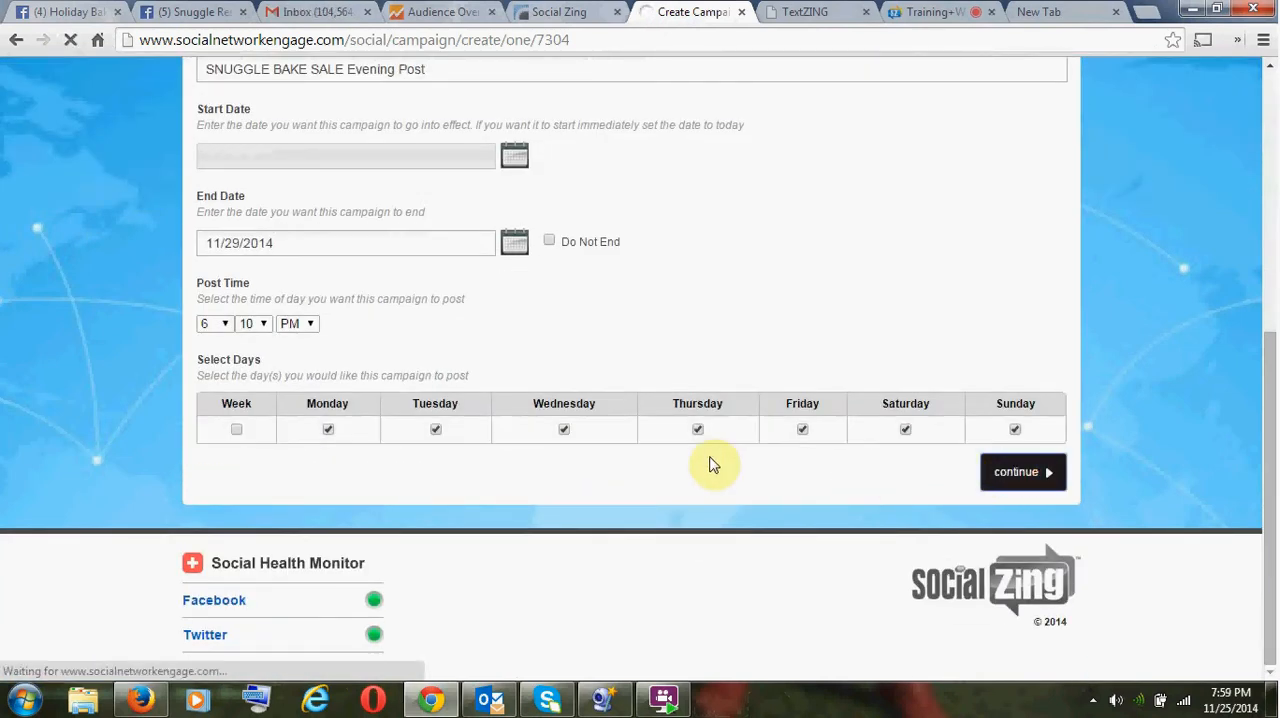
scroll(572, 462, "down", 5)
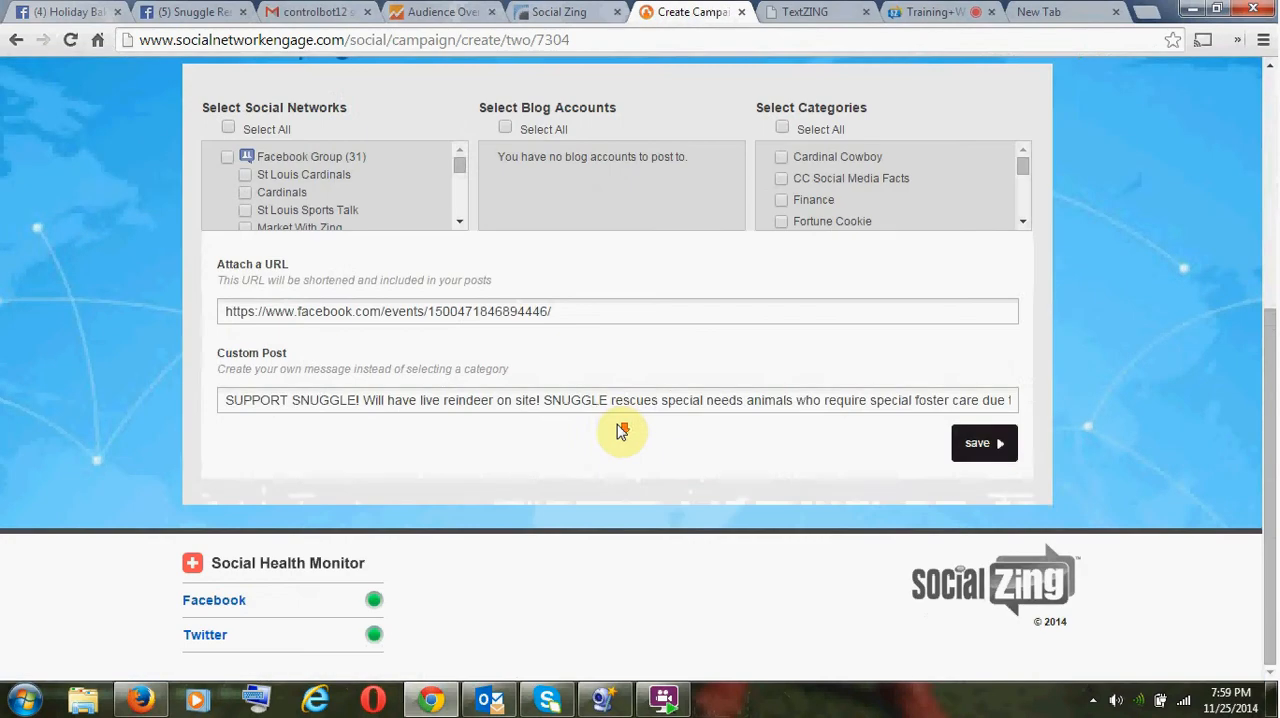
- Replace the evening campaign's custom post with the copied text containing the Reindeer texting invitation, and save the campaign
left_click(615, 408)
key("ctrl+a")
key("End")
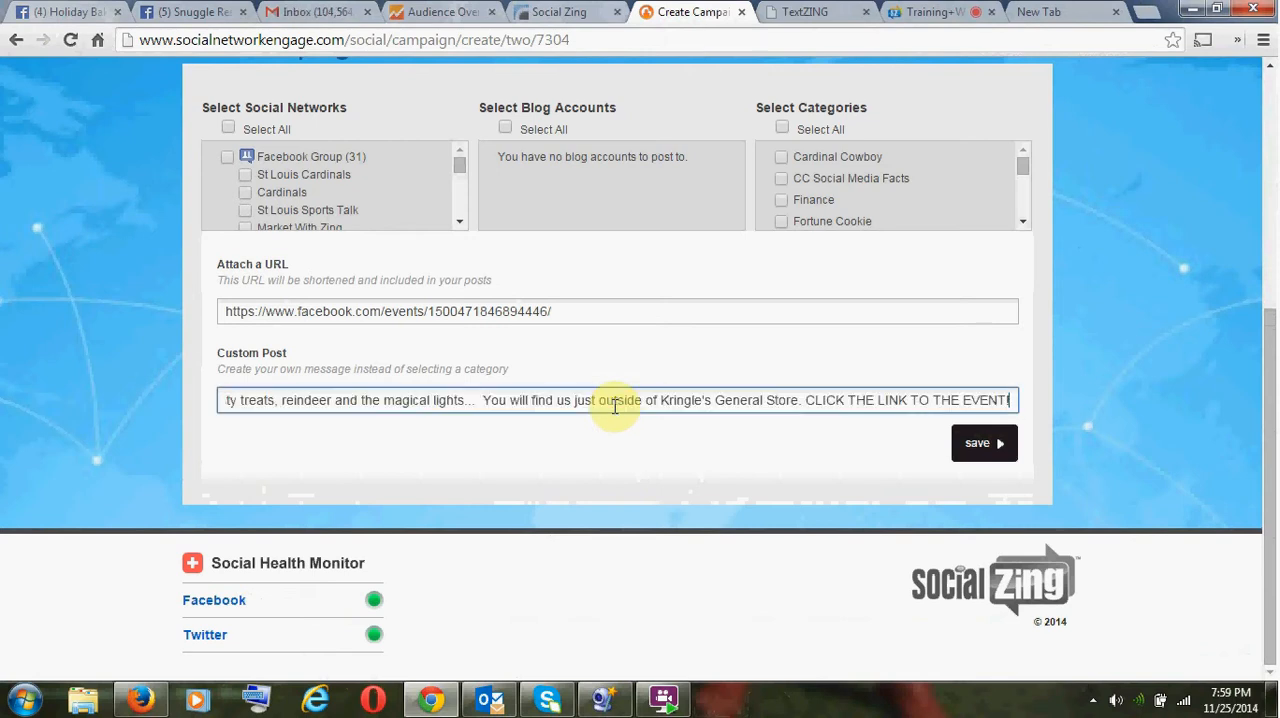
key("ctrl+Left")
key("ctrl+Left")
key("ctrl+Left")
key("ctrl+Left")
key("ctrl+Left")
key("ctrl+Left")
key("ctrl+Left")
key("ctrl+Left")
key("ctrl+Left")
key("ctrl+Left")
key("ctrl+Left")
key("ctrl+Left")
key("ctrl+Left")
key("ctrl+Left")
key("ctrl+Left")
key("ctrl+Left")
key("ctrl+Left")
key("ctrl+Left")
key("ctrl+Left")
key("ctrl+Left")
key("ctrl+Left")
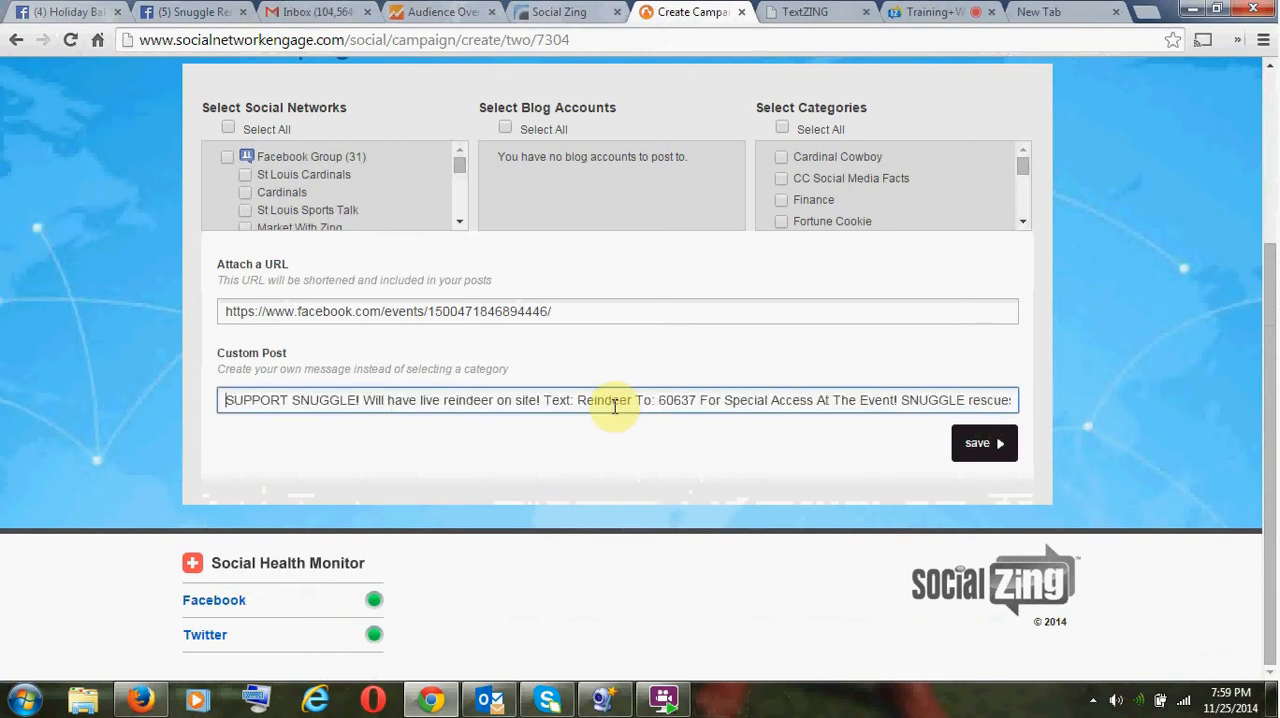
key("ctrl+Right")
key("ctrl+Right")
key("ctrl+Right")
left_click(976, 447)
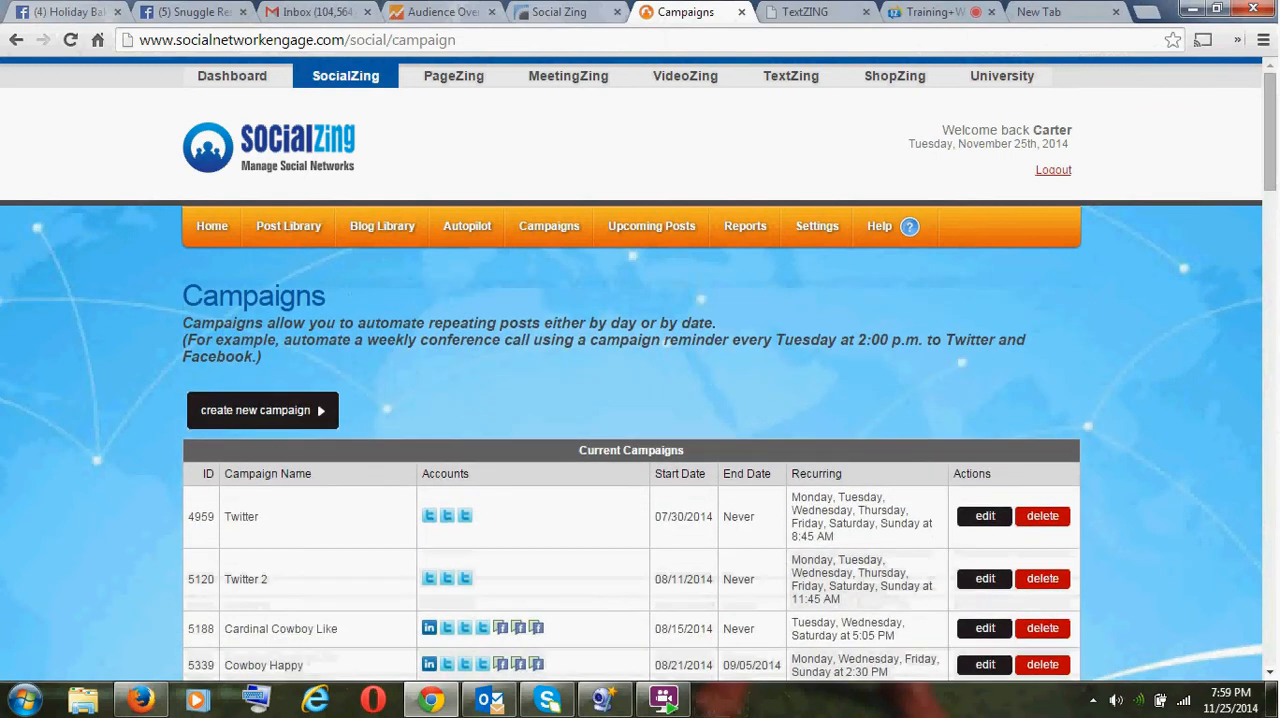
- Switch to the MeetingsZing training room, enlarge the webcam video to show the phone, and restore the video to its small size
left_click(895, 12)
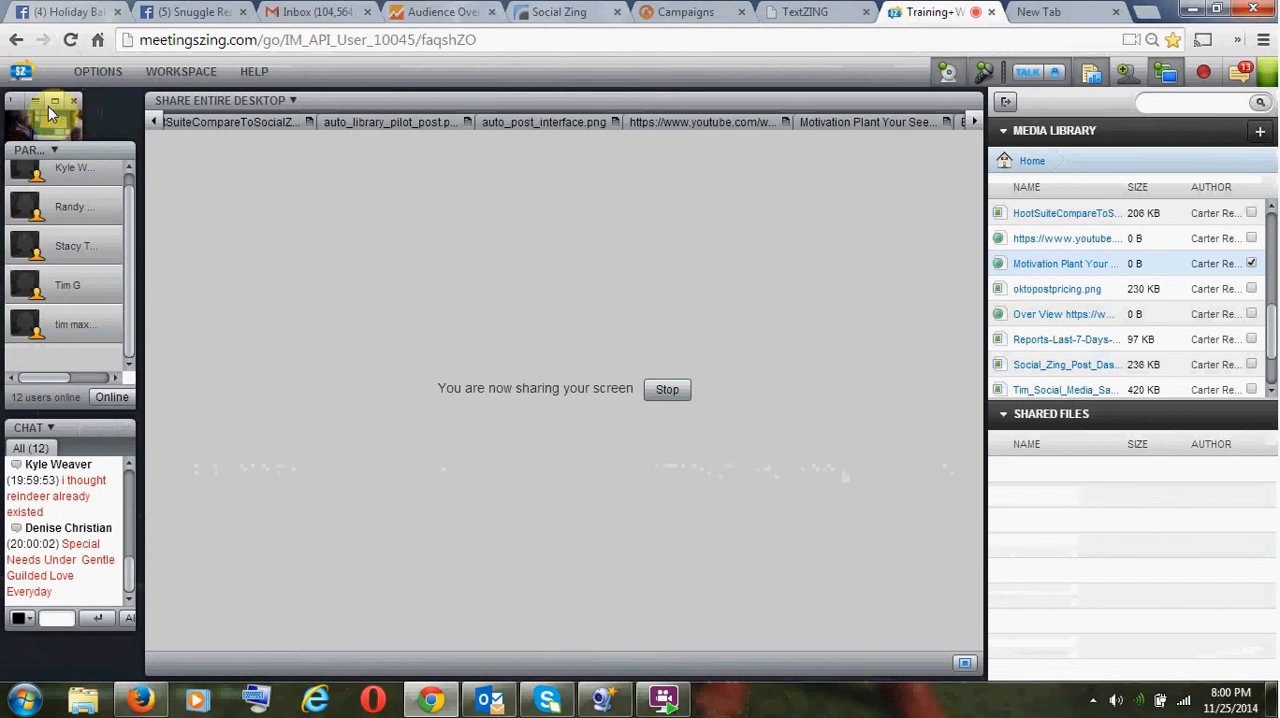
left_click(52, 102)
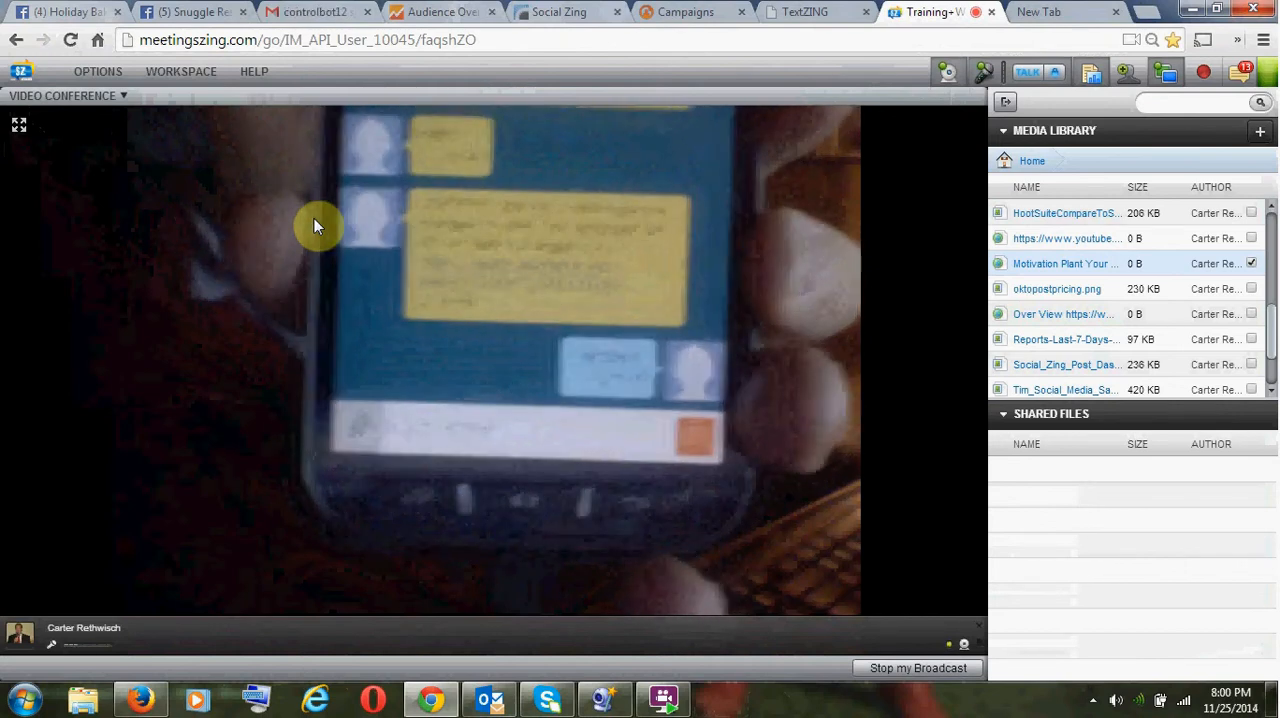
left_click(124, 96)
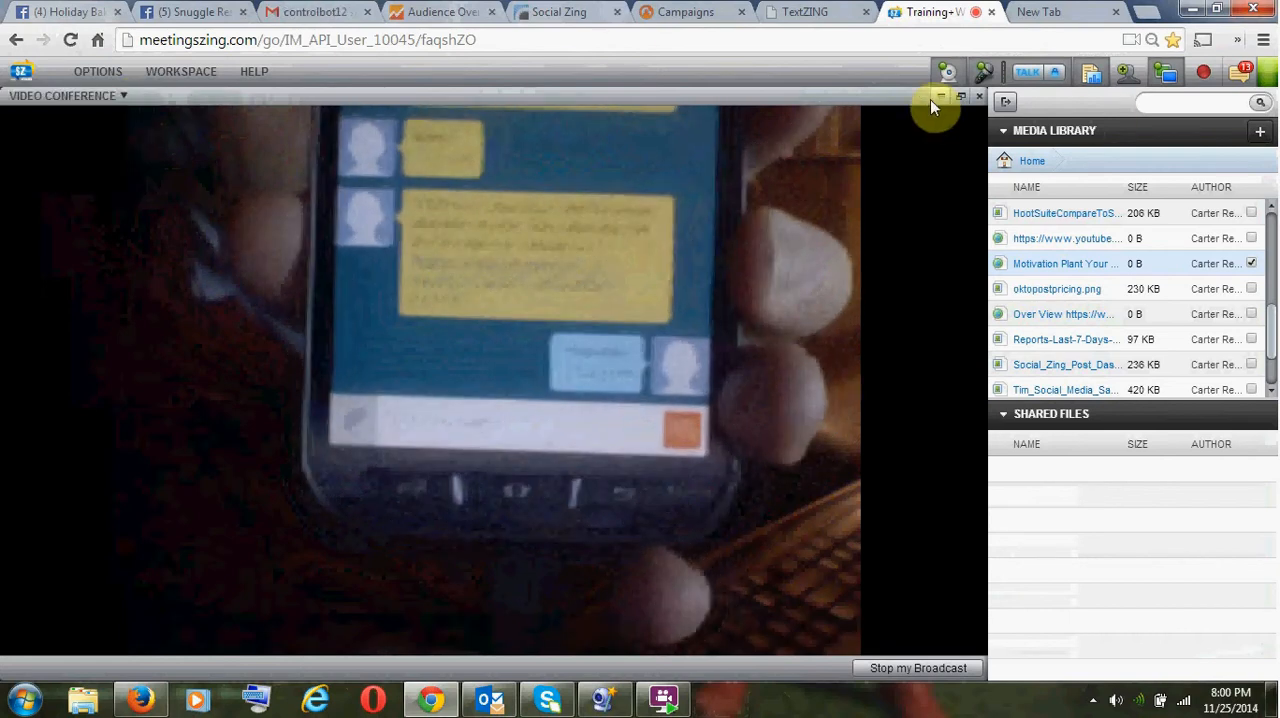
left_click(958, 97)
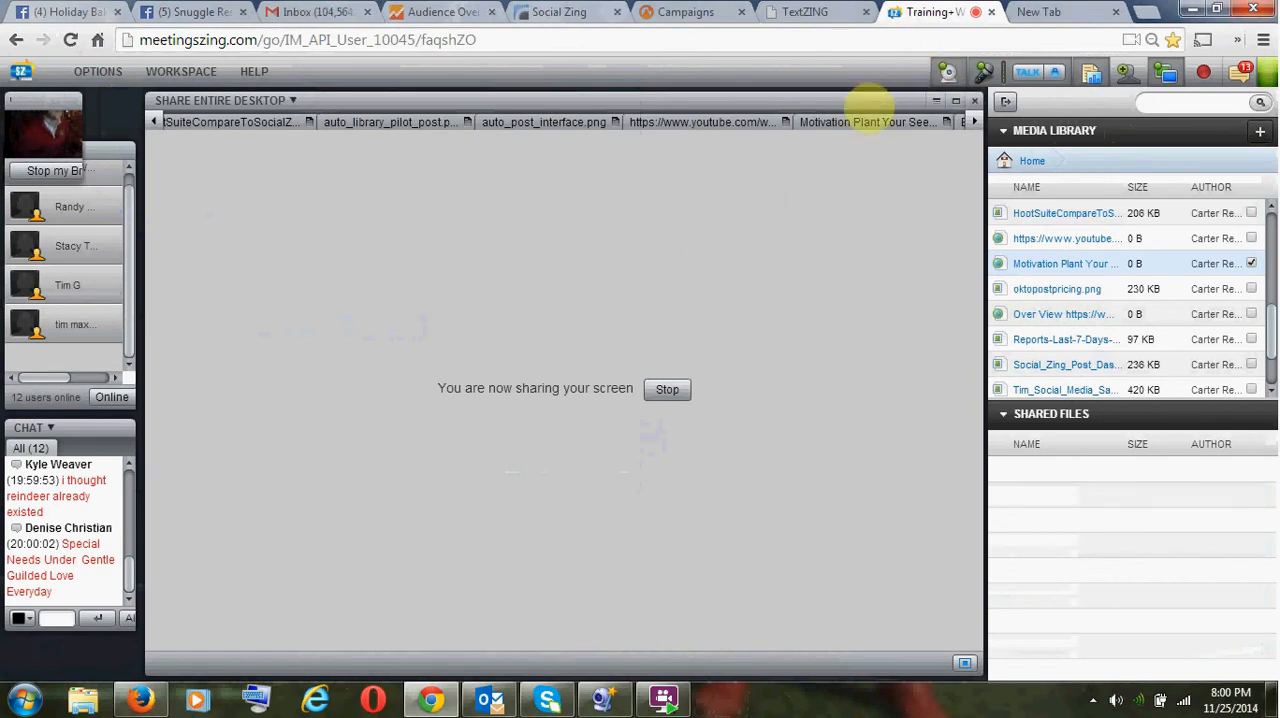
- Switch back to TextZING and open the list of blast campaigns
left_click(820, 17)
mouse_move(660, 172)
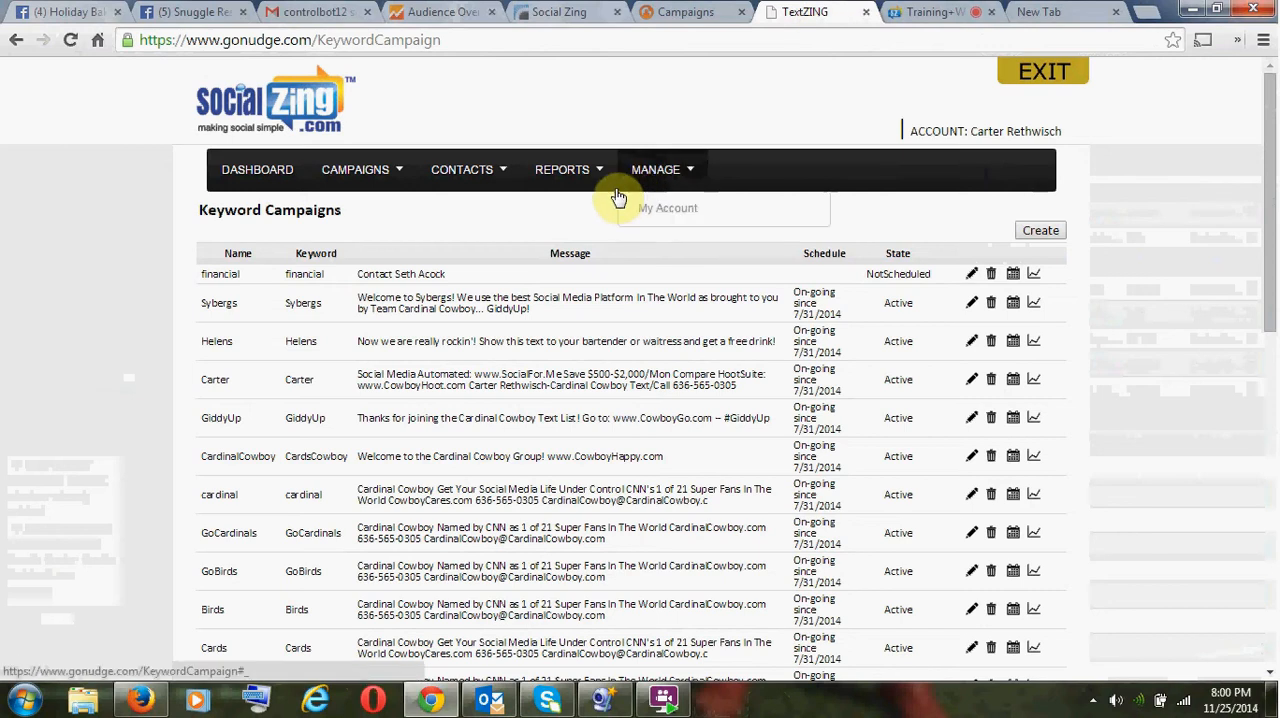
scroll(690, 265, "down", 6)
scroll(668, 272, "up", 6)
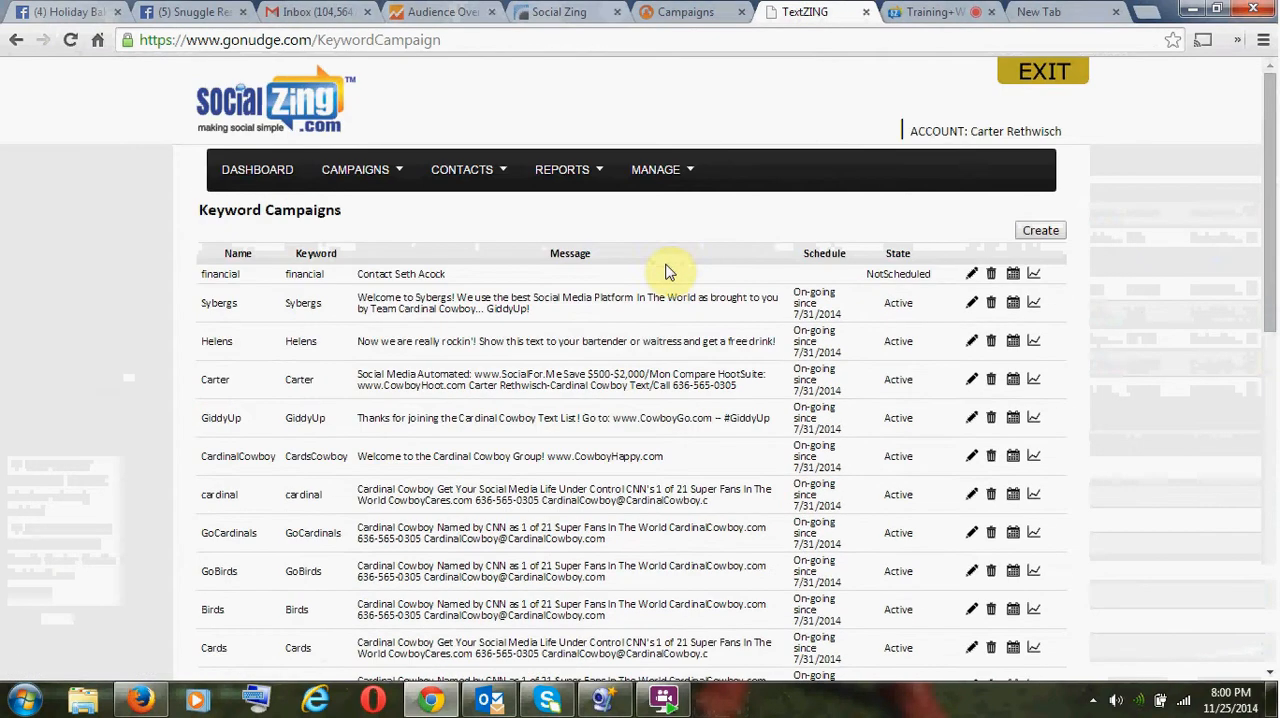
mouse_move(385, 168)
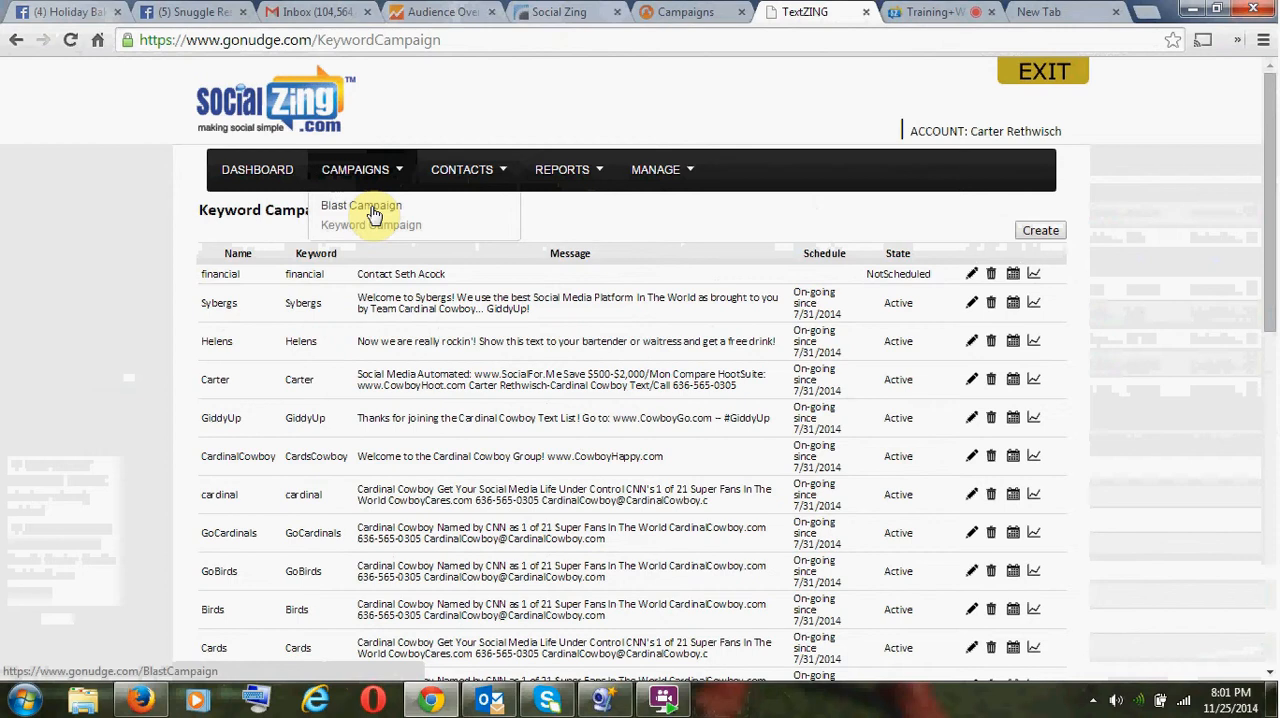
left_click(373, 212)
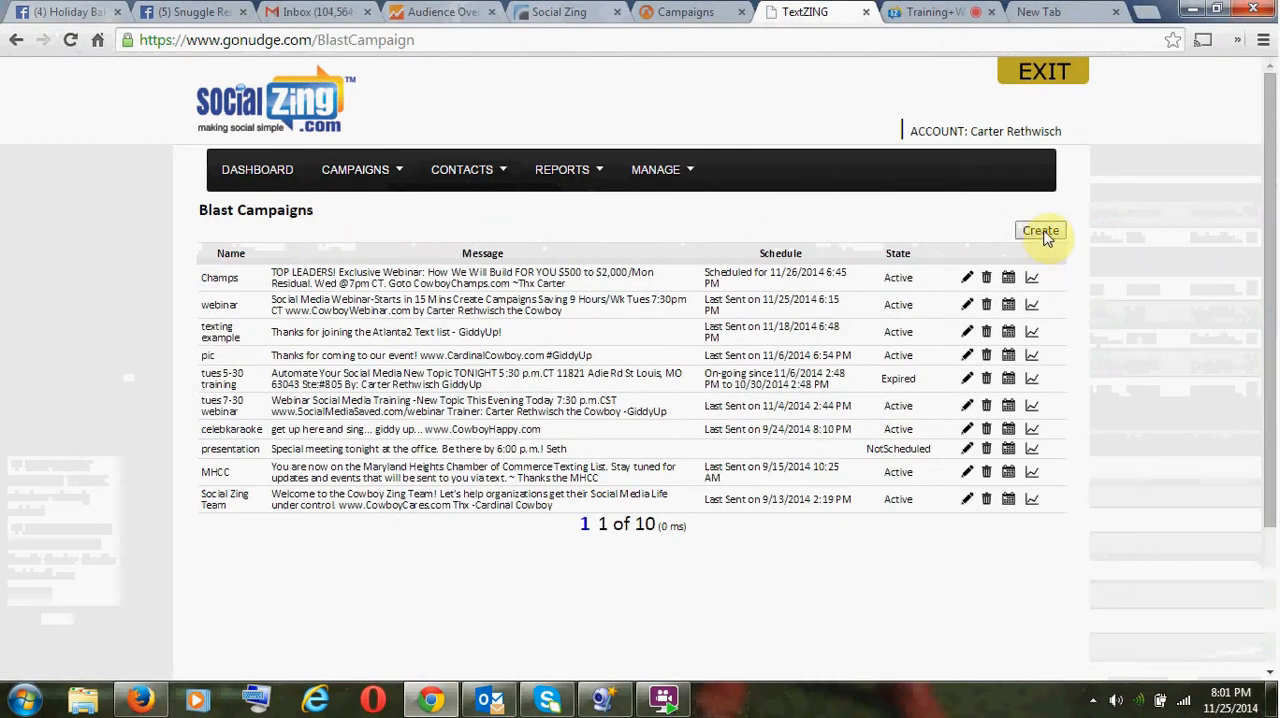
- Create a new blast campaign named "snuggle bake sale"
left_click(1042, 233)
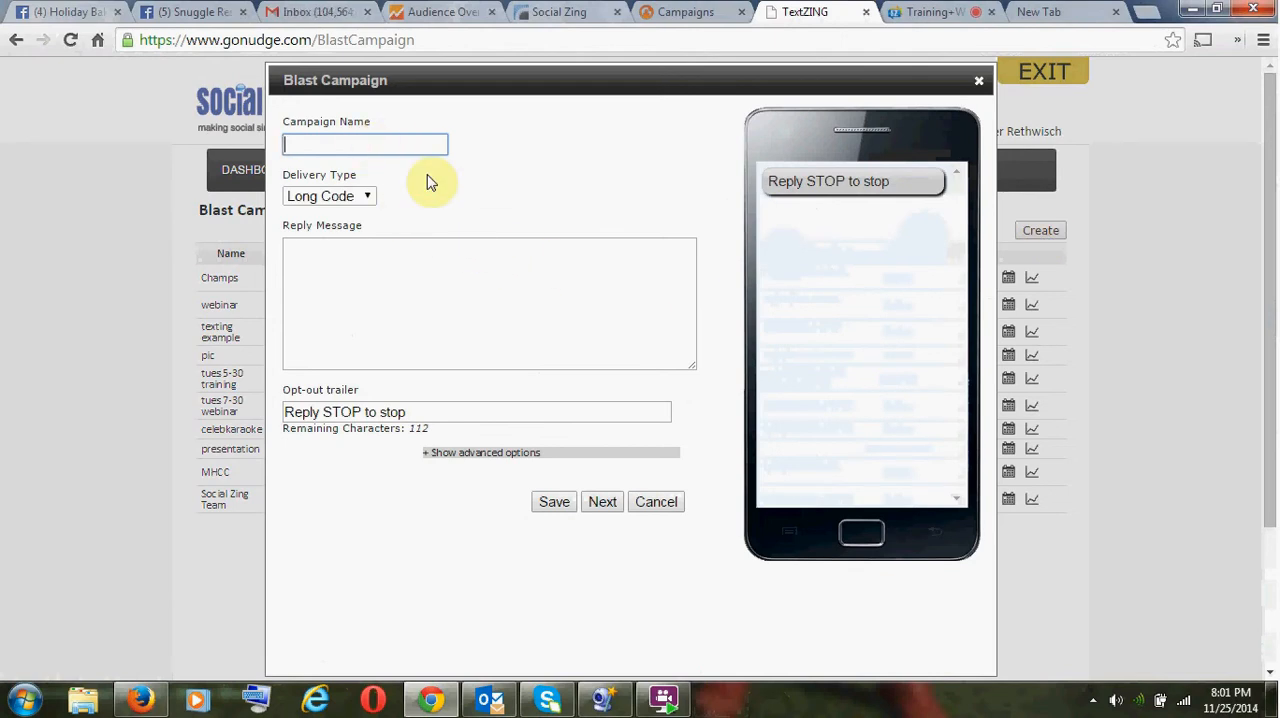
type("nug")
type("s")
type(" bas")
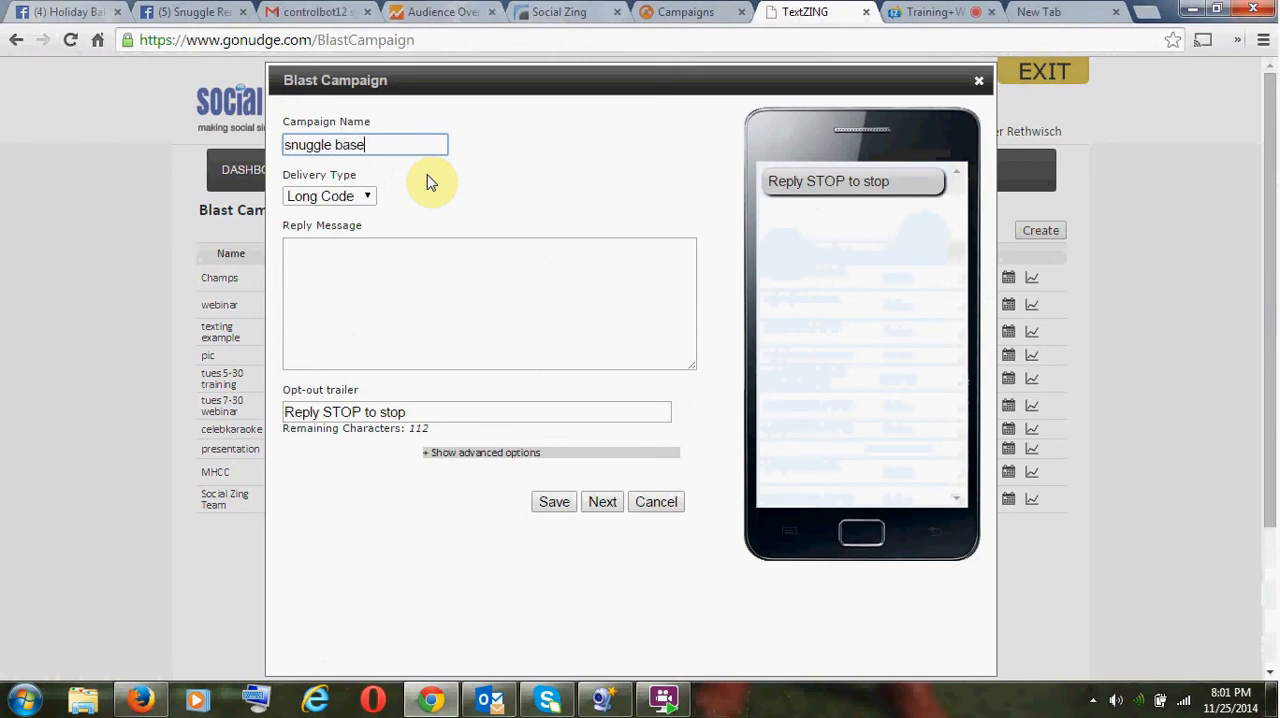
type("ke")
key("BackSpace")
key("BackSpace")
key("BackSpace")
type("ke sale")
- Paste the copied post text into the blast's reply message and begin it with "REMINDER!"
left_click(366, 289)
type("SUPPORT SNUGGLE! Will have live reindeer on site! Text: Reindeer To: 60637 For Special Access At The Event! SNUGGLE rescues special needs animals who require special foster care due to injury, sickness or being orphaned! Come out and enjoy an evening of tasty treats, reindeer and the magical lights...  You will find us just outside of Kringle's General Store. CLICK THE LINK TO THE EVENT!")
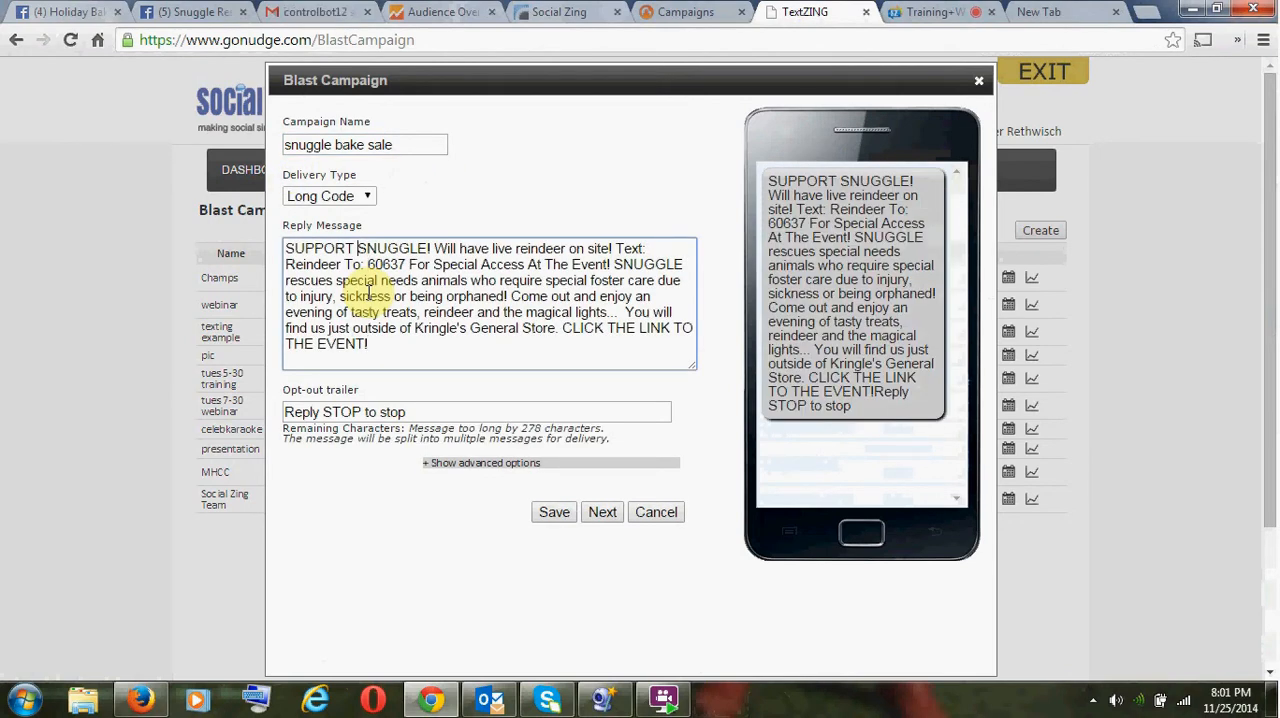
type("REMIND")
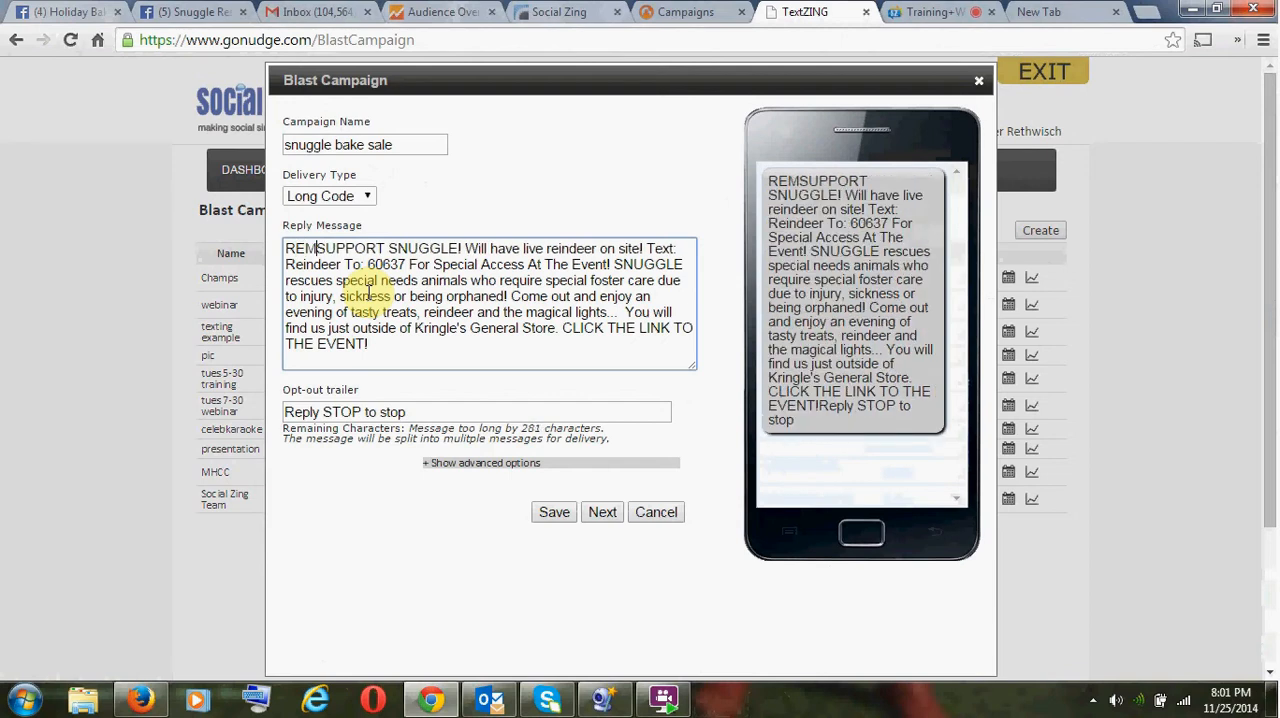
type("ER")
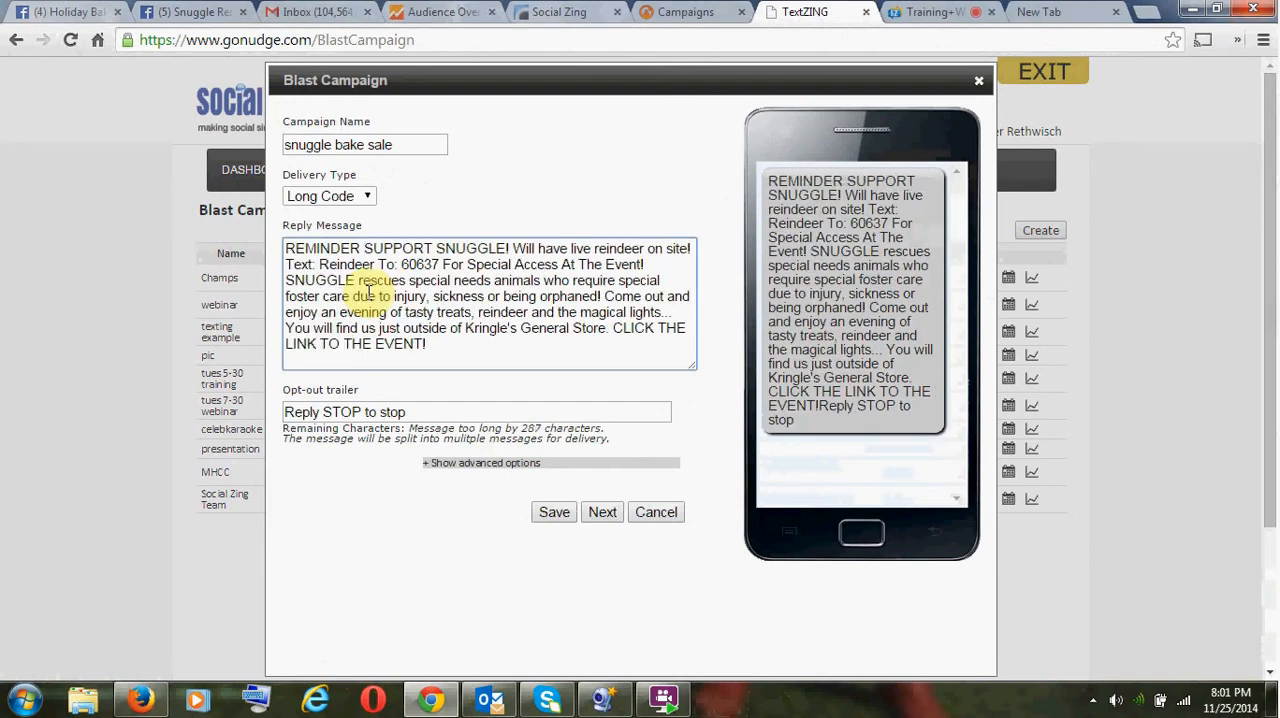
key("BackSpace")
type("!")
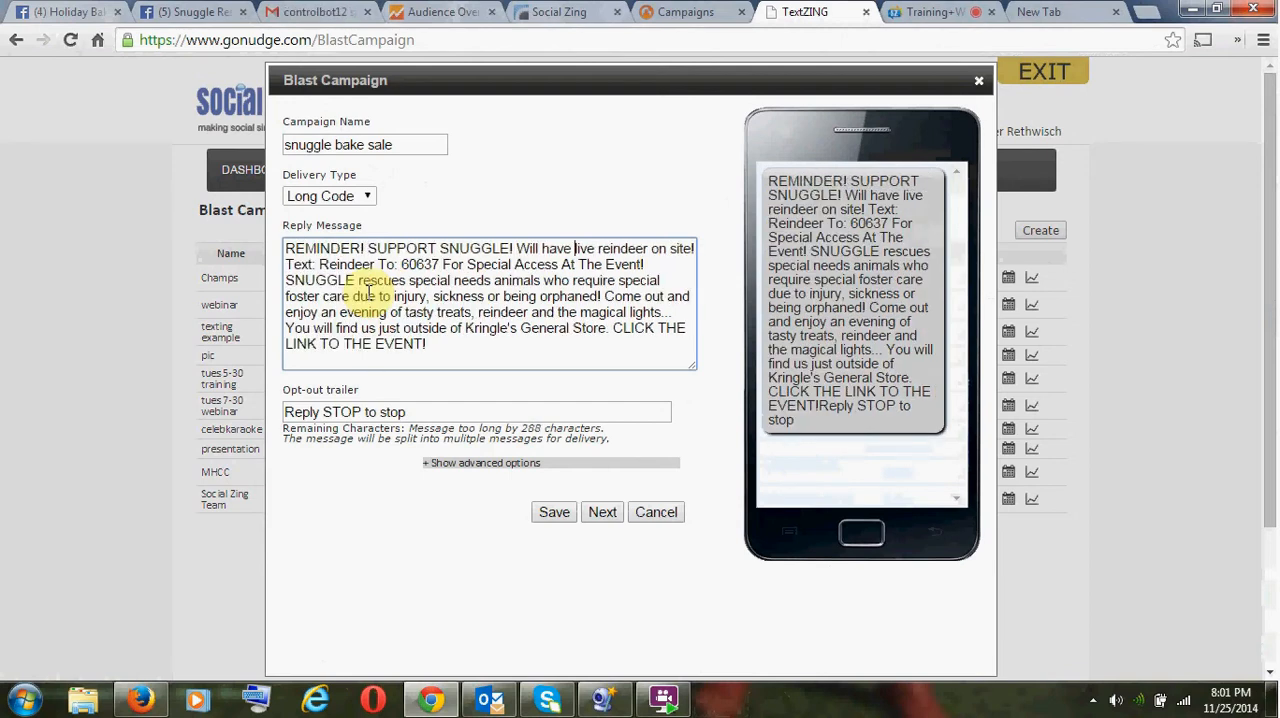
- Delete "Text: Reindeer To: 60637 For Special Access At The Event!" from the reply message
key("ctrl+Right")
key("ctrl+Right")
key("ctrl+Right")
key("ctrl+shift+Right")
key("ctrl+shift+Right")
key("ctrl+shift+Right")
key("ctrl+shift+Right")
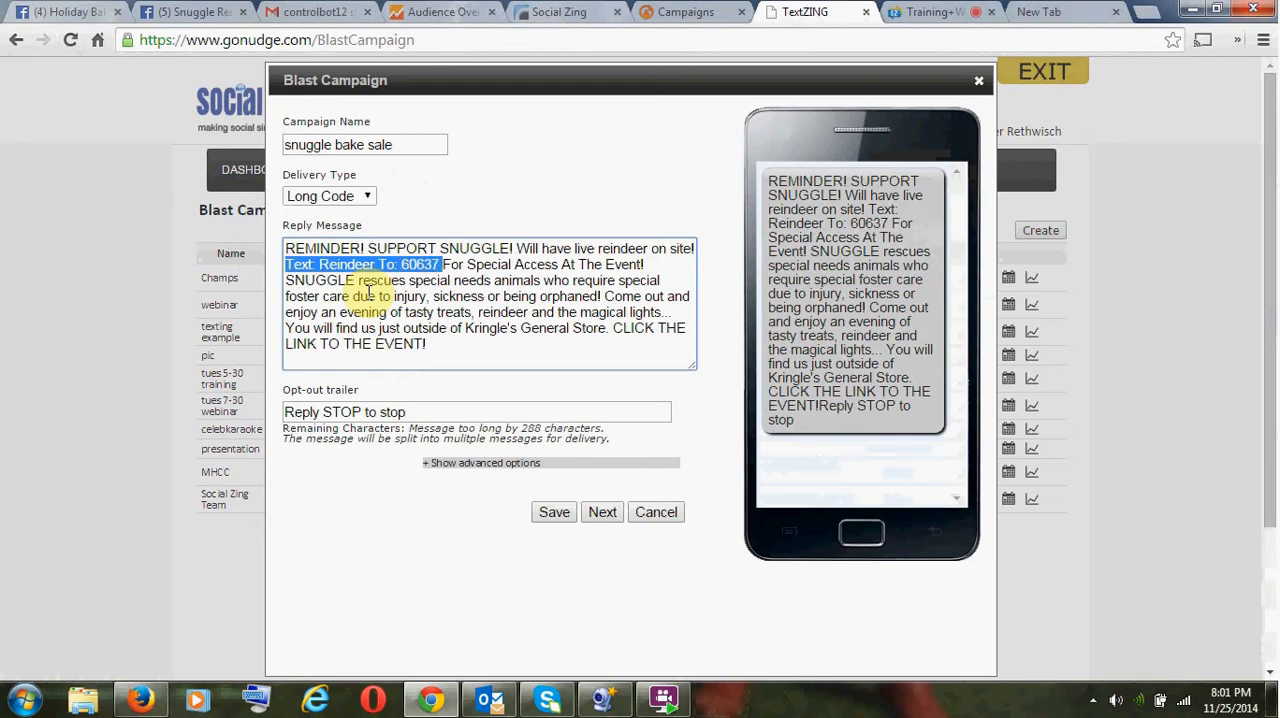
key("ctrl+shift+Right")
key("ctrl+shift+Right")
key("ctrl+shift+Right")
key("ctrl+shift+Right")
key("ctrl+shift+Right")
key("ctrl+shift+Right")
key("ctrl+shift+Right")
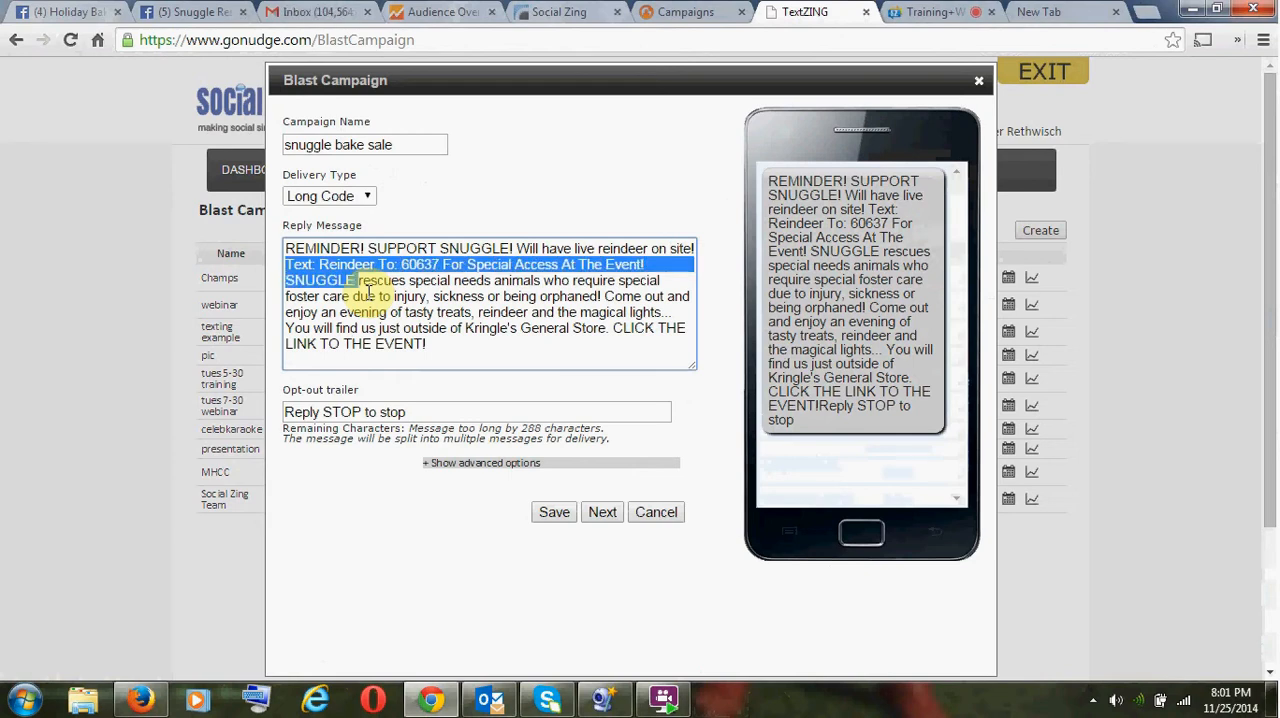
key("ctrl+shift+Right")
- Remove the foster care and orphaned wording so the sentence reads "SNUGGLE rescues special needs animals!"
key("ctrl+shift+Right")
key("ctrl+shift+Left")
key("ctrl+shift+Left")
key("ctrl+shift+Left")
key("Delete")
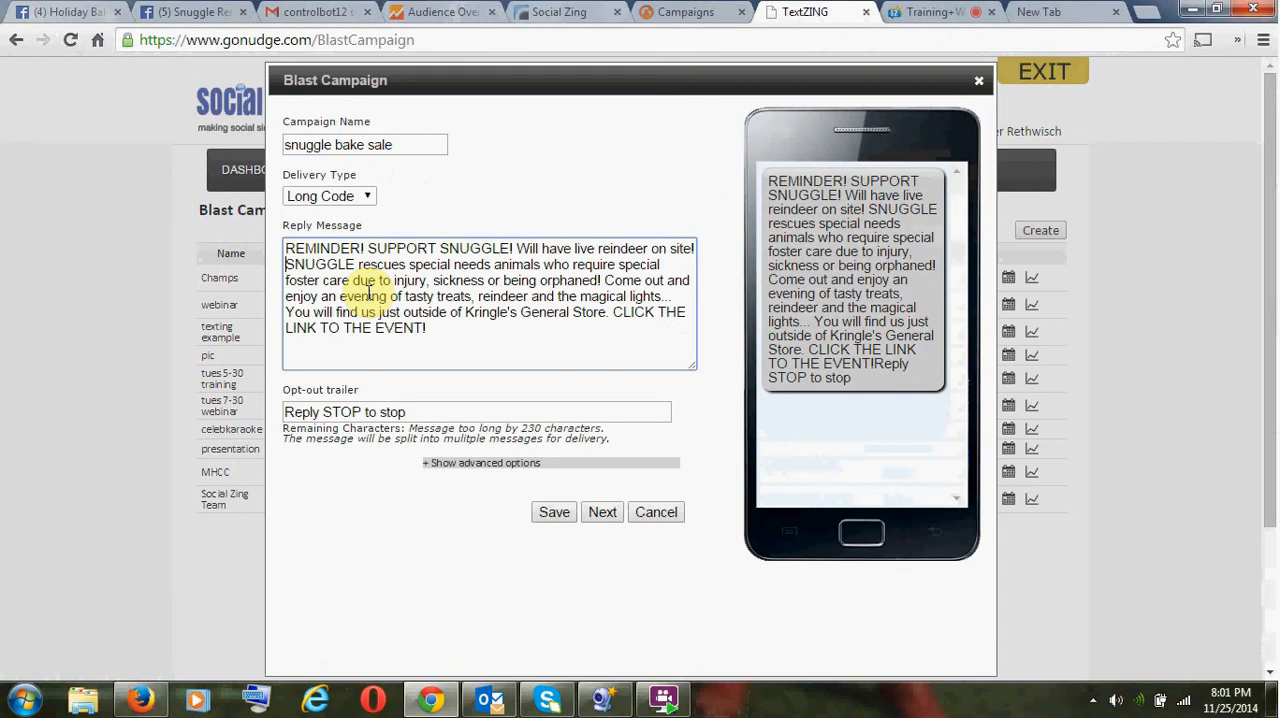
key("ctrl+Right")
key("ctrl+shift+Right")
key("ctrl+shift+Right")
key("ctrl+shift+Right")
key("ctrl+shift+Right")
key("ctrl+shift+Right")
key("ctrl+shift+Right")
key("ctrl+shift+Right")
key("ctrl+shift+Right")
key("ctrl+shift+Right")
key("ctrl+shift+Right")
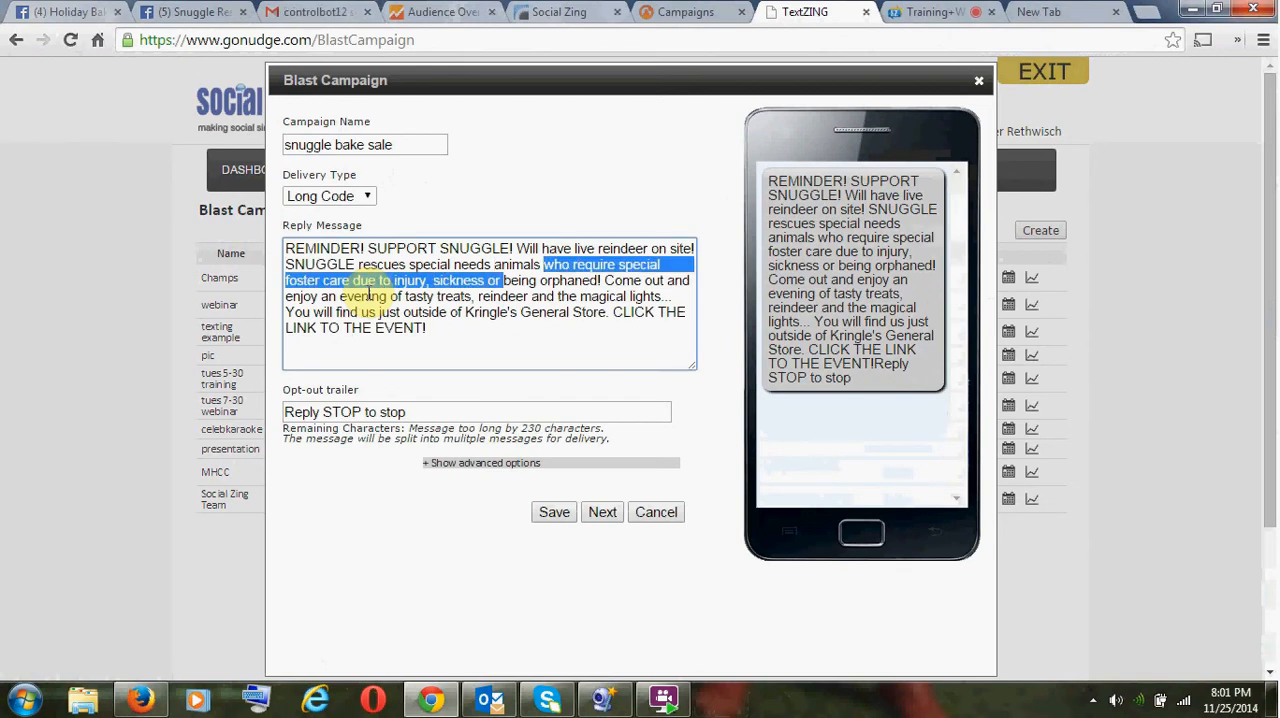
key("ctrl+shift+Right")
key("ctrl+shift+Right")
key("BackSpace")
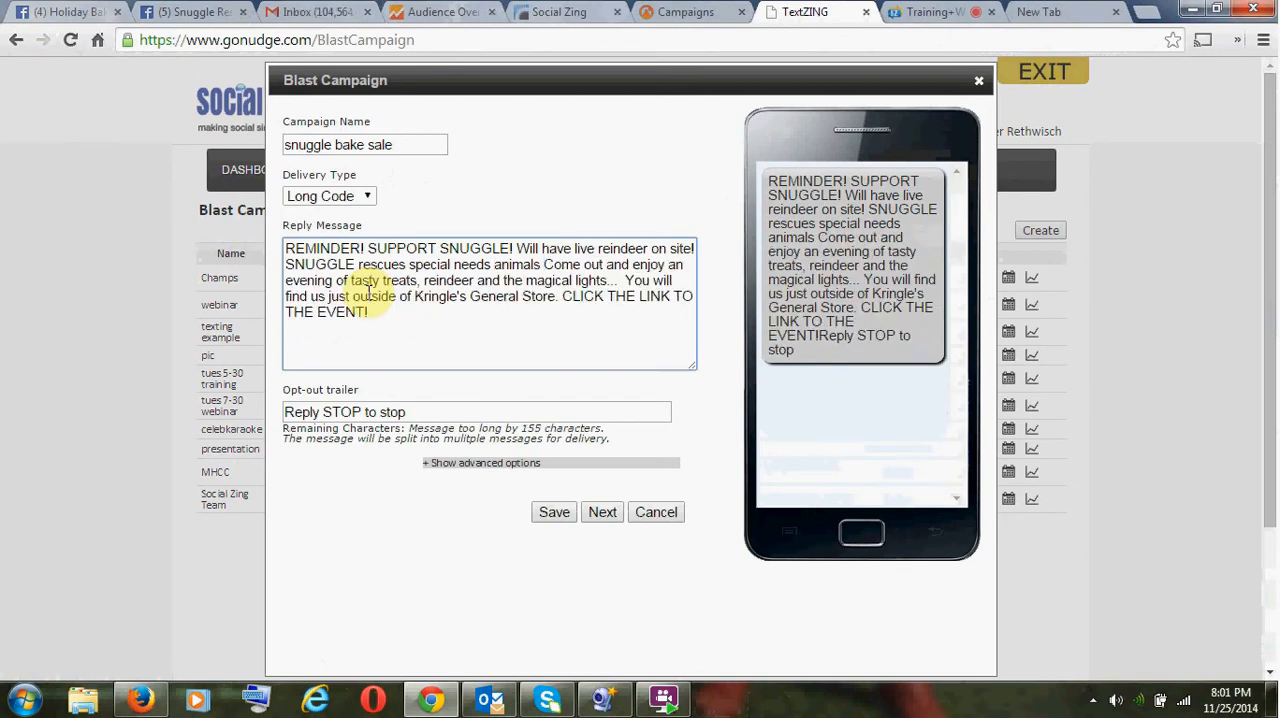
key("ctrl+Right")
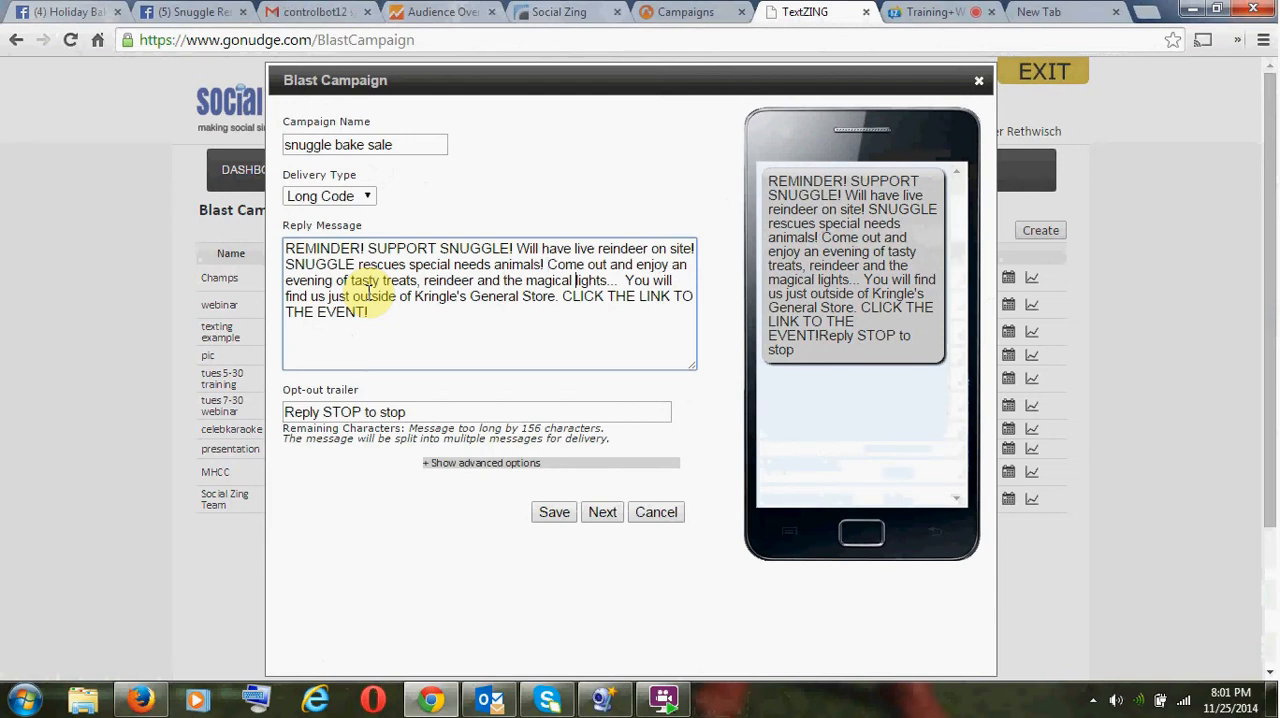
- Delete everything after "magical lights" in the reply message, including the ellipsis, Kringle's General Store directions and event link text
key("ctrl+Right")
key("ctrl+Right")
key("ctrl+shift+End")
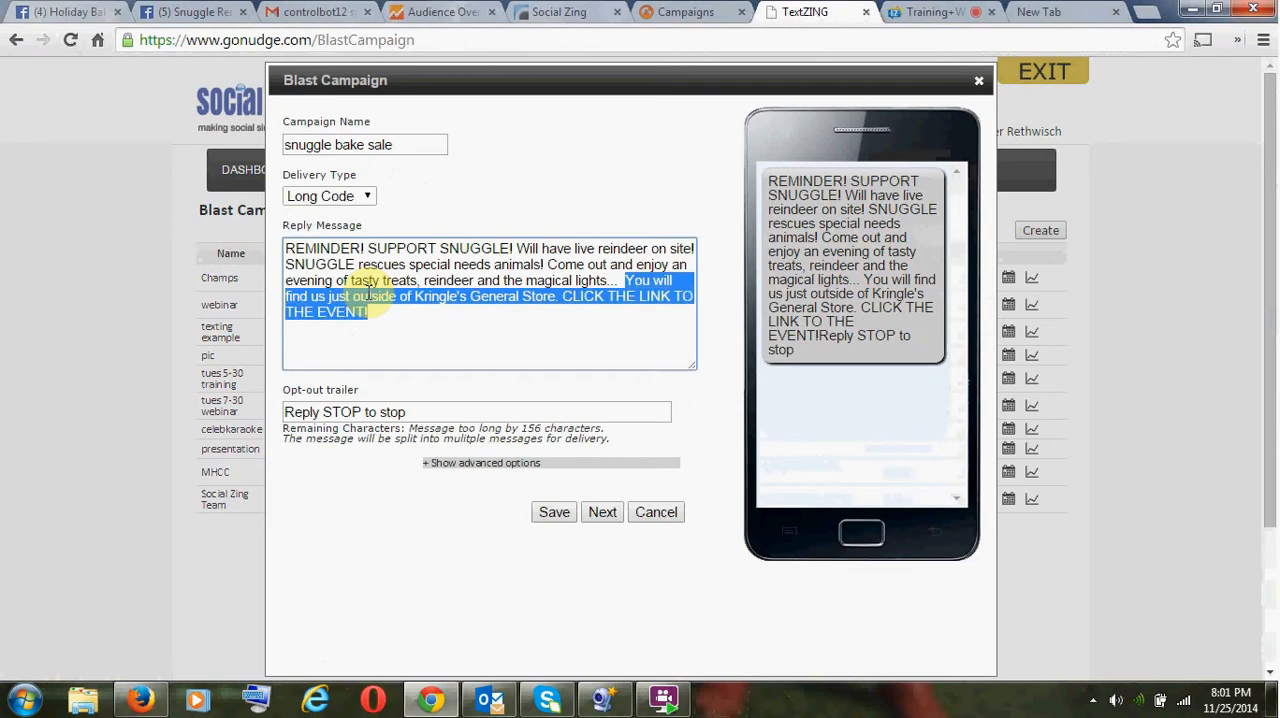
key("BackSpace")
key("BackSpace")
key("BackSpace")
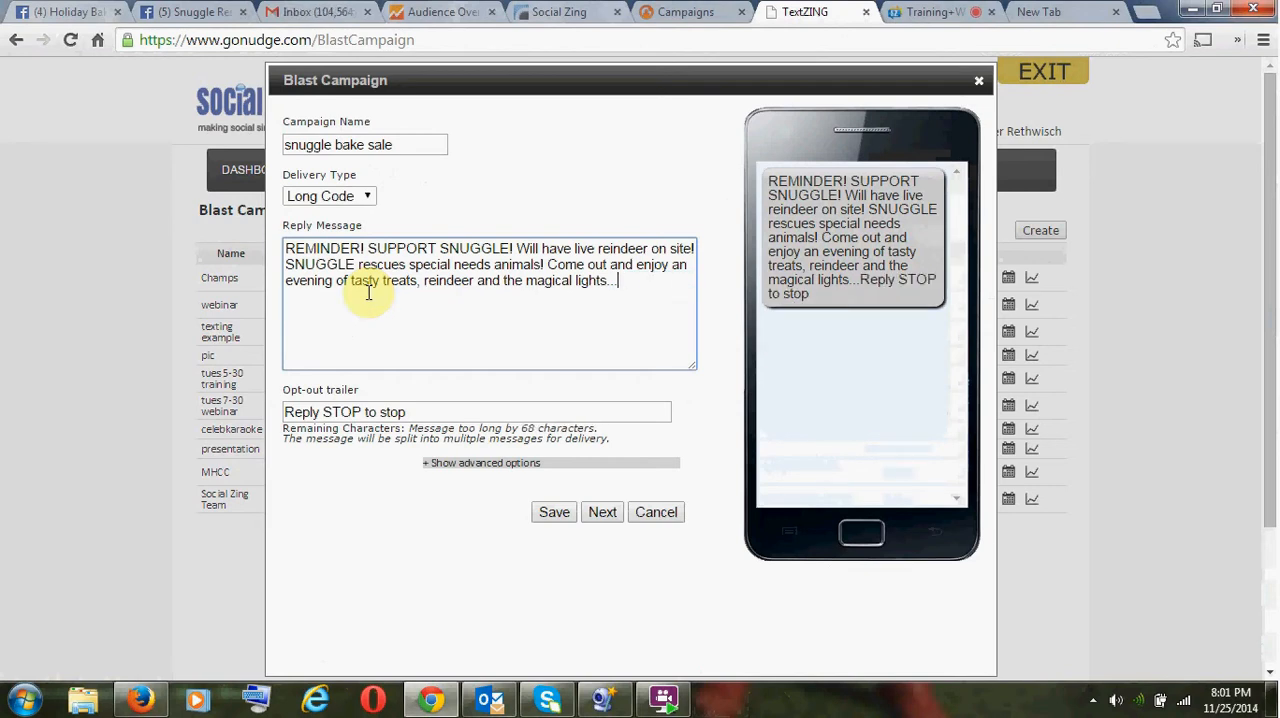
key("BackSpace")
key("BackSpace")
key("BackSpace")
- Delete the sentence "Will have live reindeer on site!" from the reply message
key("ctrl+Left")
key("ctrl+shift+Left")
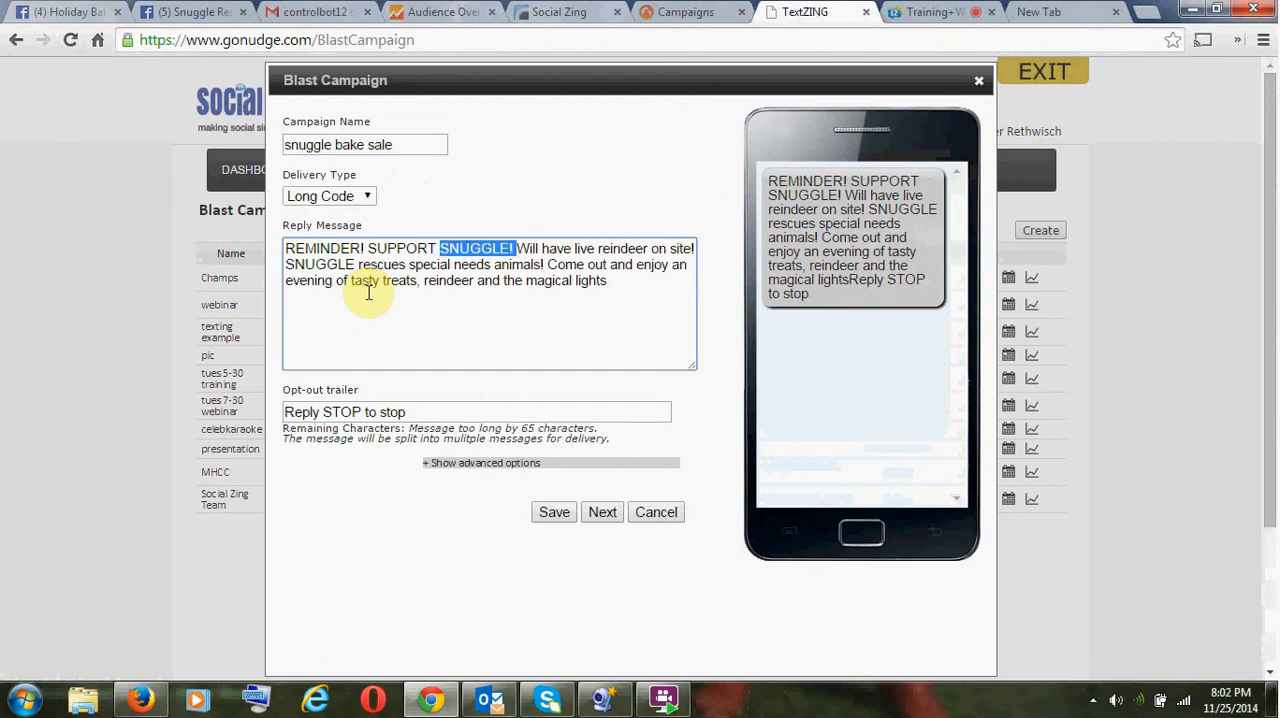
key("Right")
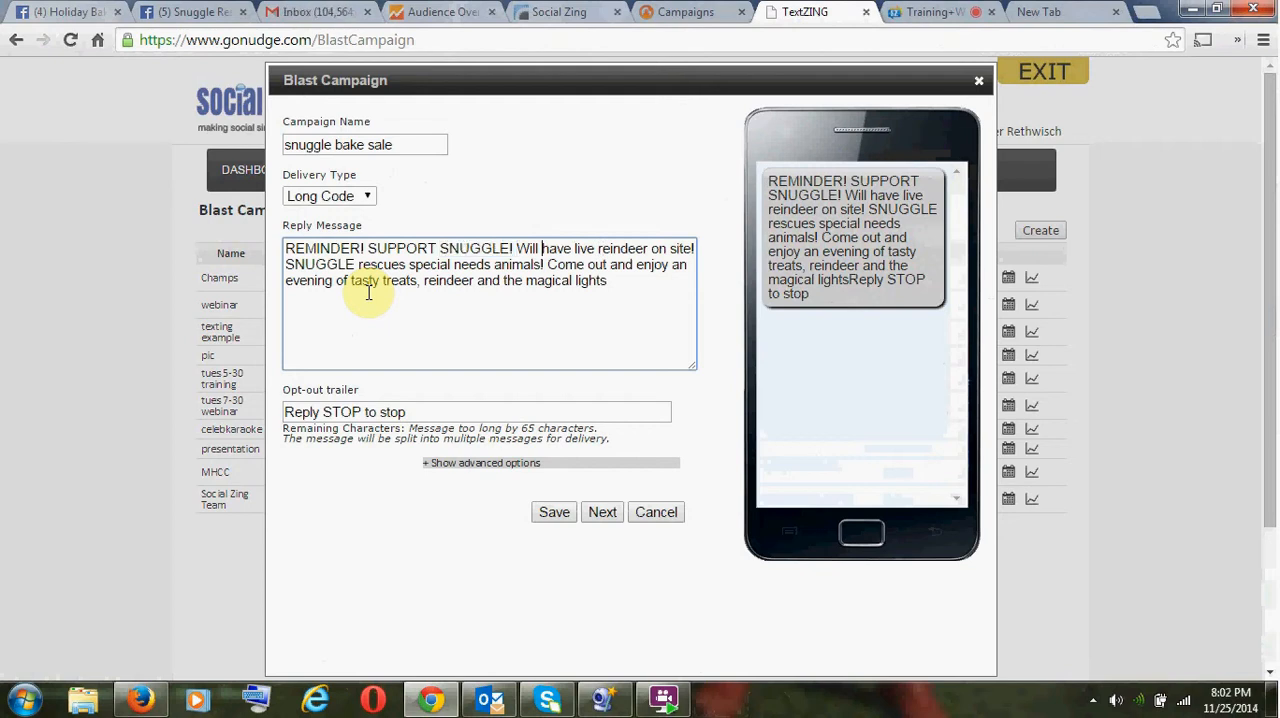
key("ctrl+shift+Right")
key("ctrl+shift+Right")
key("ctrl+shift+Right")
key("ctrl+shift+Right")
key("ctrl+shift+Right")
key("ctrl+shift+Right")
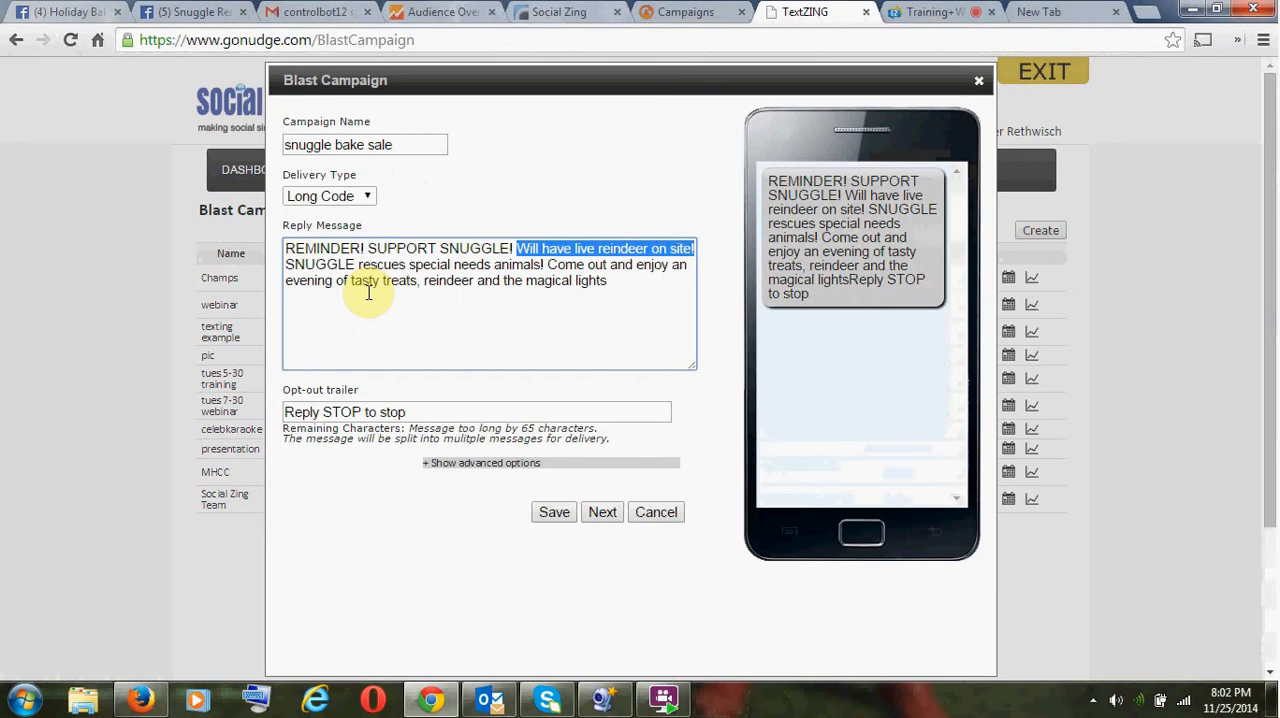
key("Delete")
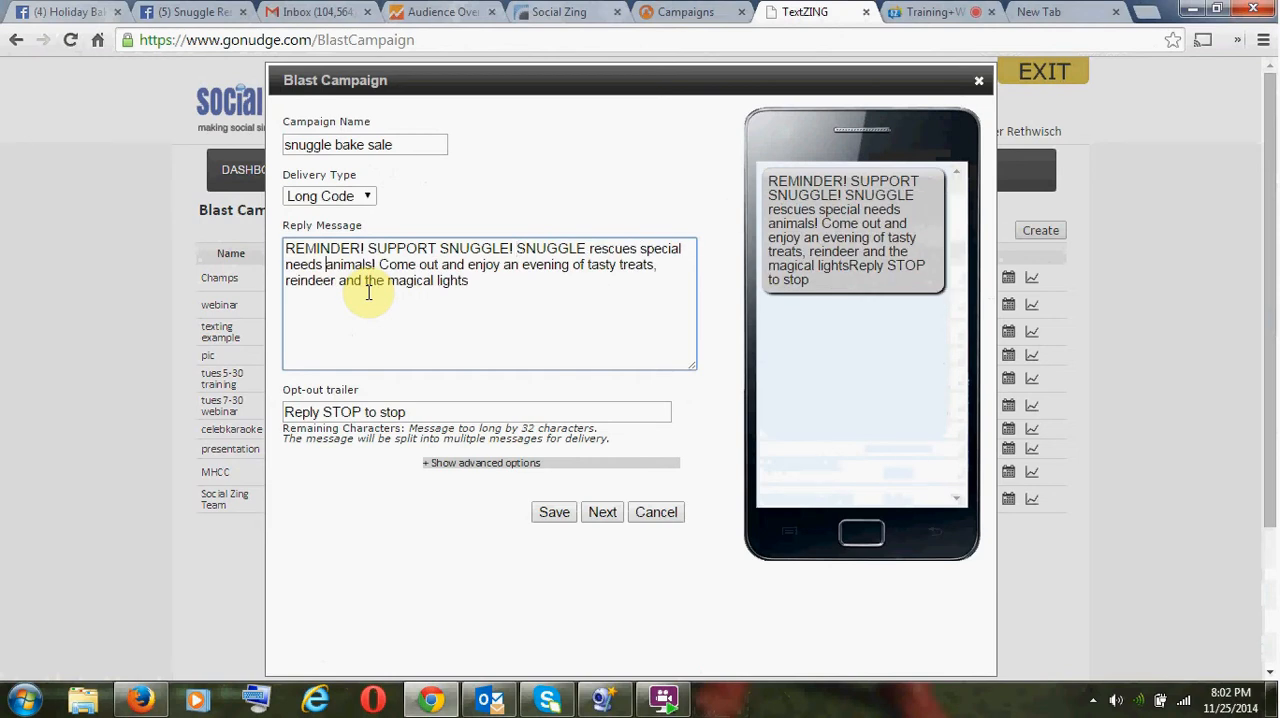
- Delete the sentence "SNUGGLE rescues special needs animals!" from the reply message
key("ctrl+shift+Left")
key("ctrl+shift+Left")
key("ctrl+shift+Left")
key("ctrl+shift+Left")
key("ctrl+shift+Left")
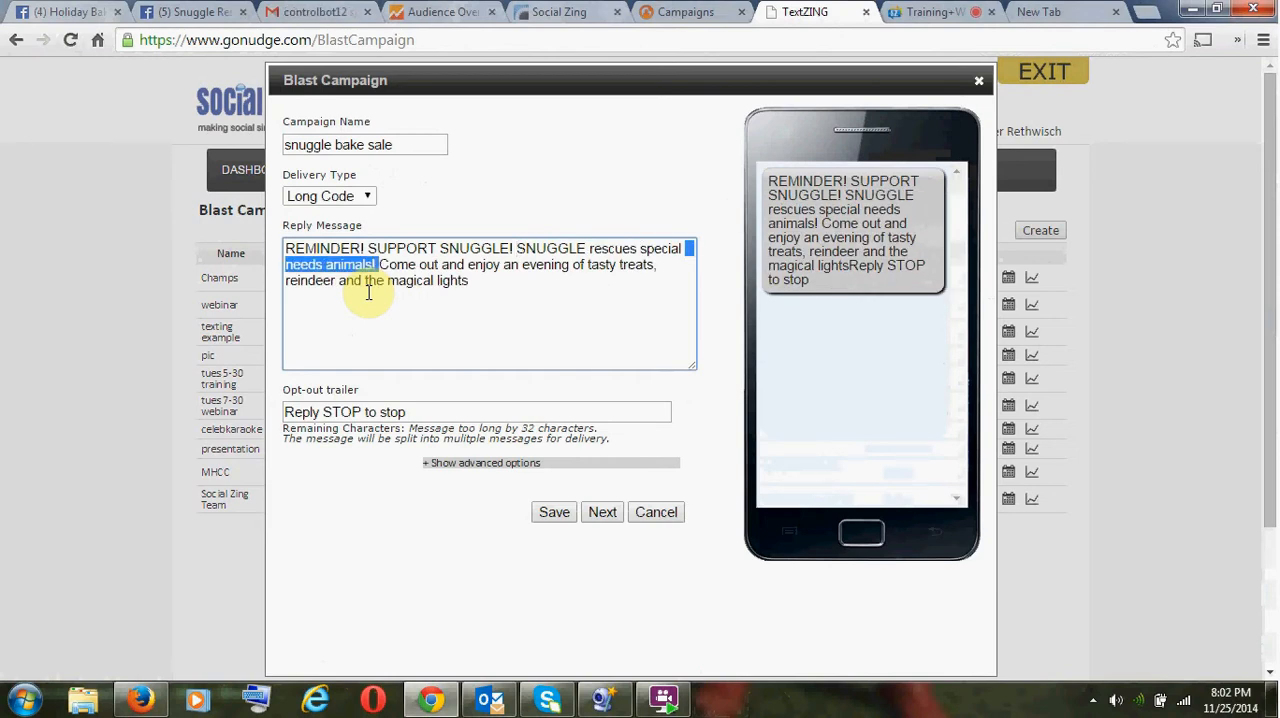
key("Delete")
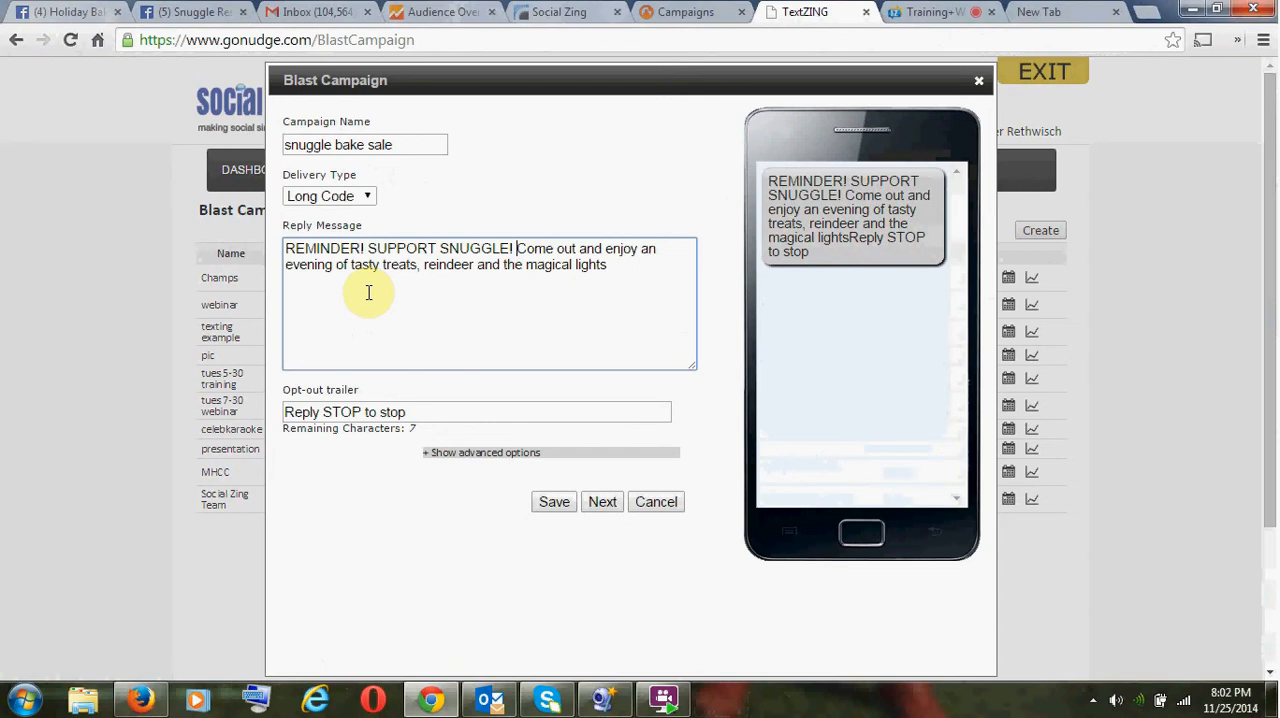
- Append "! Saturday at" after "magical lights" at the end of the reply message
key("ctrl+Right")
key("ctrl+Right")
key("End")
type("! Sa")
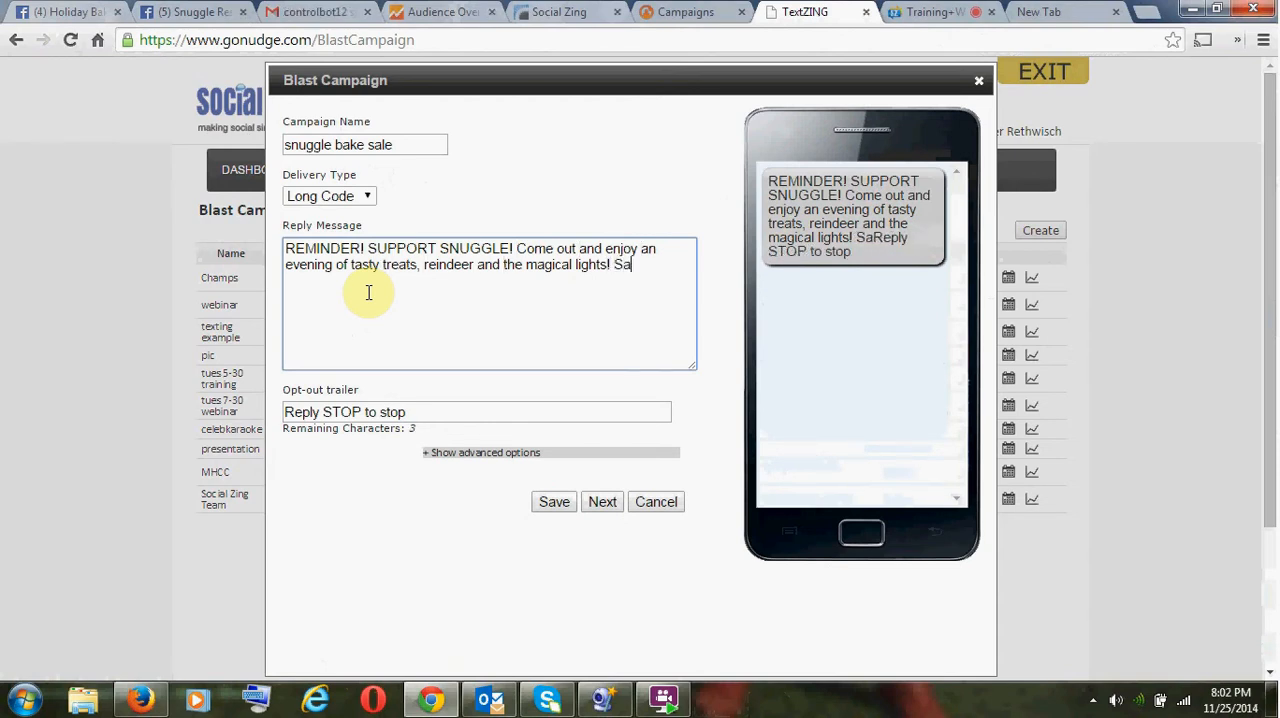
type("tu")
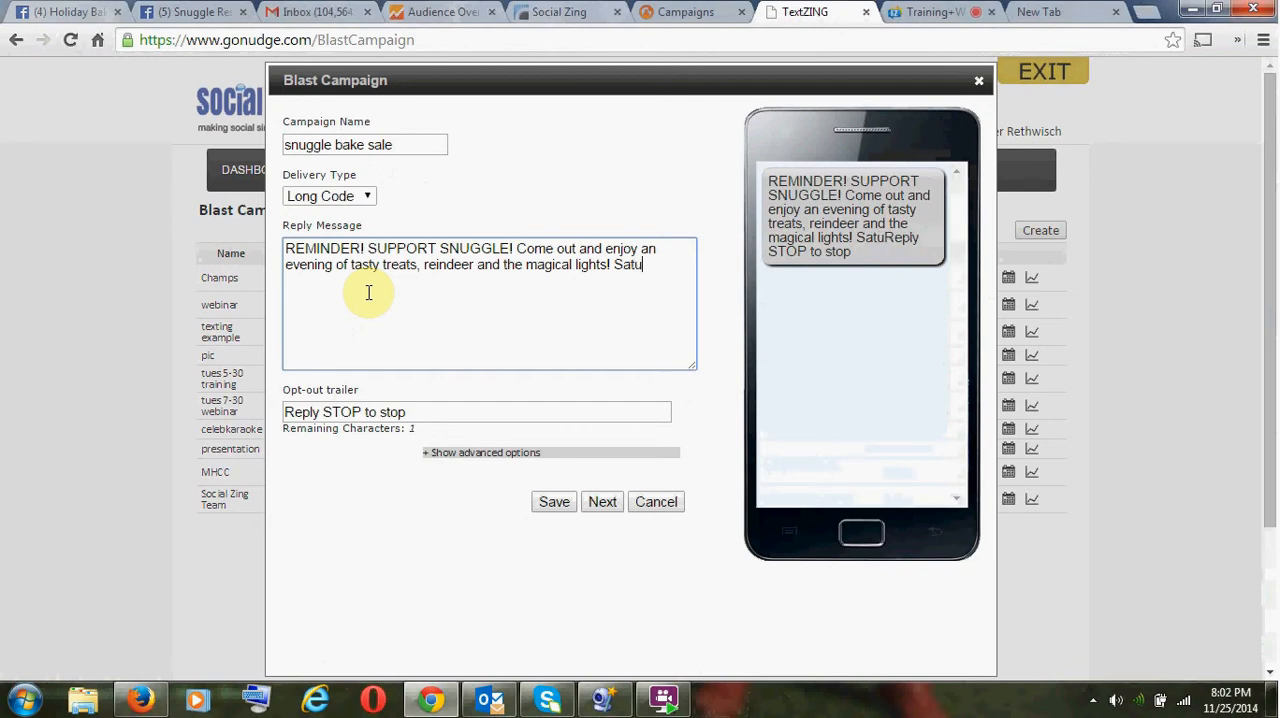
type("rday at")
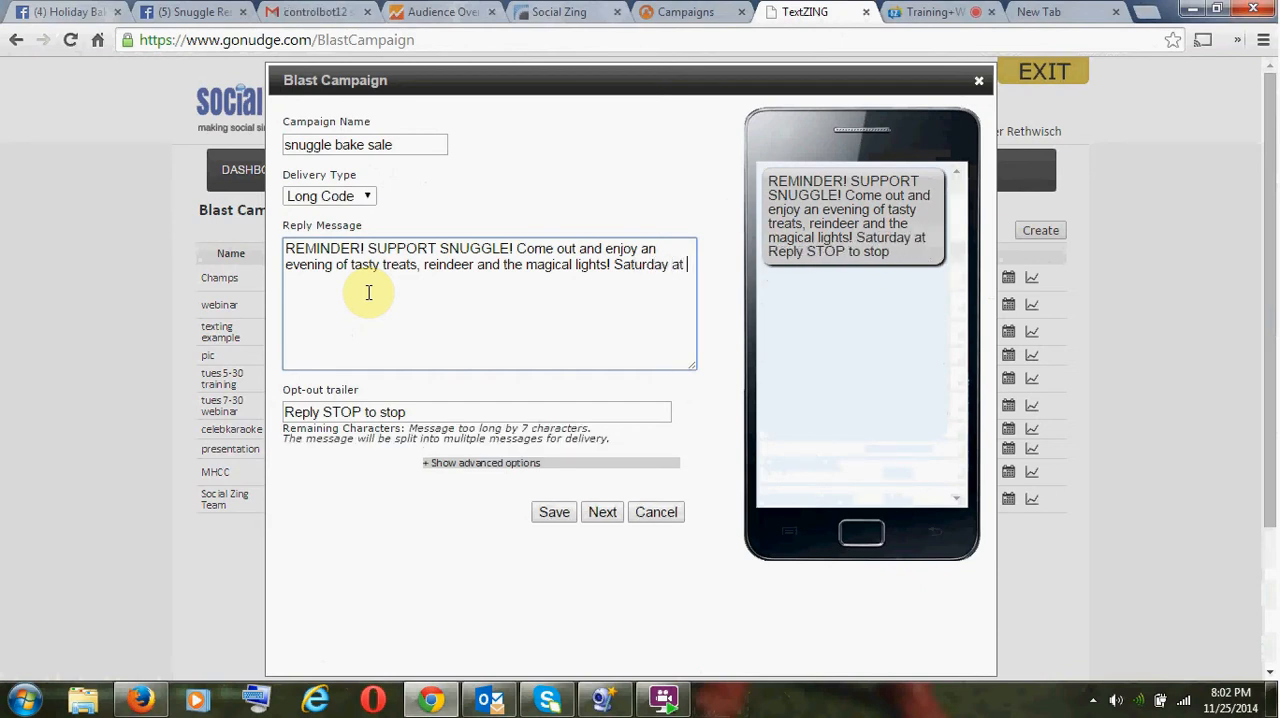
- Check the start time on the Facebook Holiday Bake Sale event, return to TextZING, and end the message with "Saturday 6pm"
left_click(62, 12)
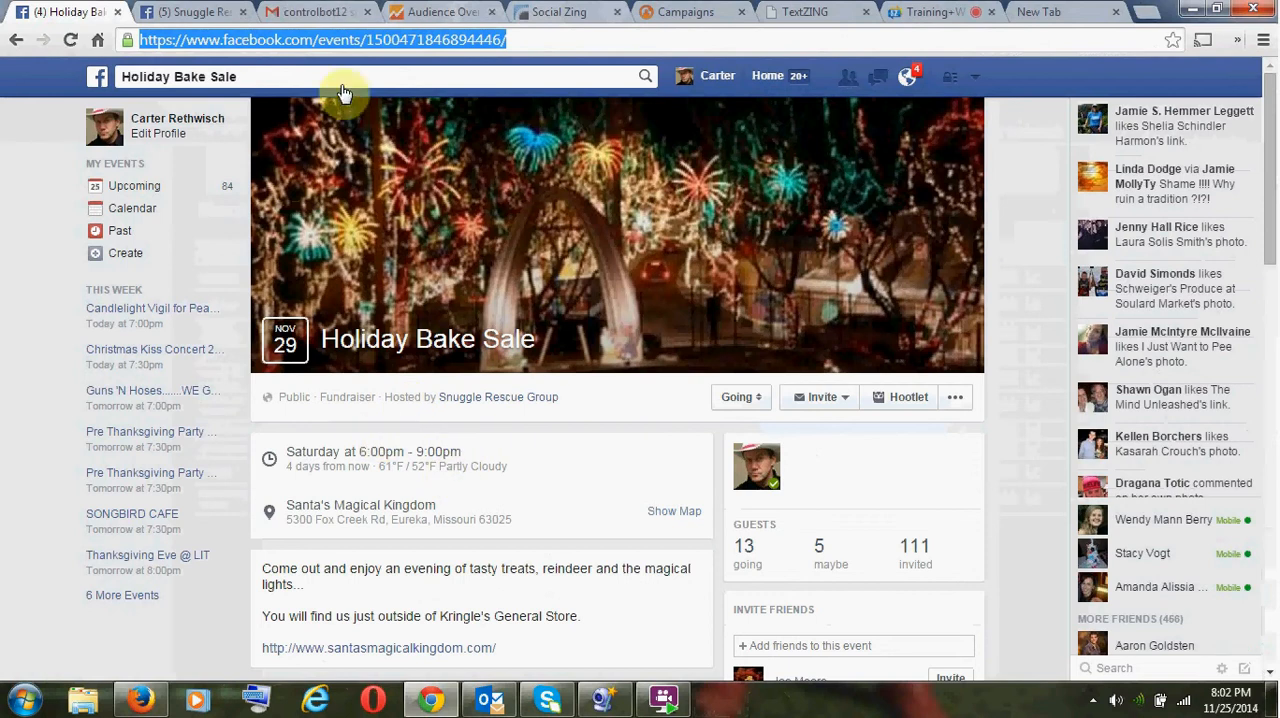
left_click(795, 11)
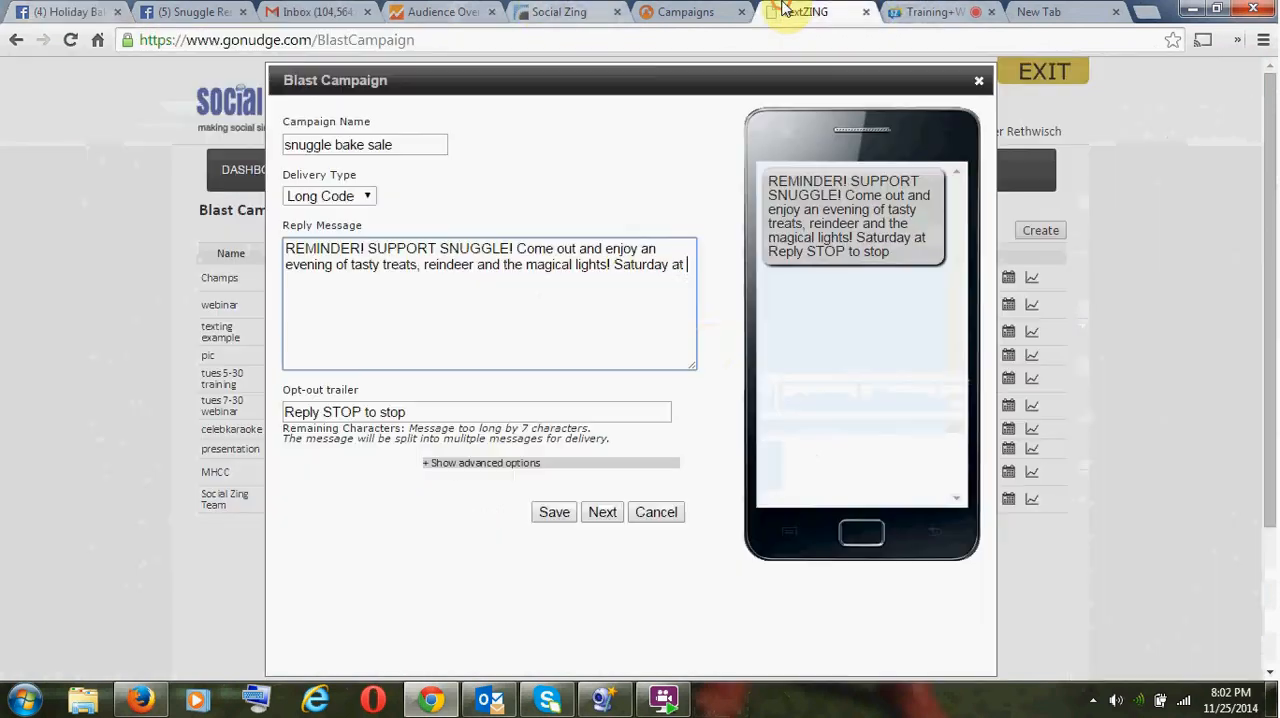
key("BackSpace")
key("BackSpace")
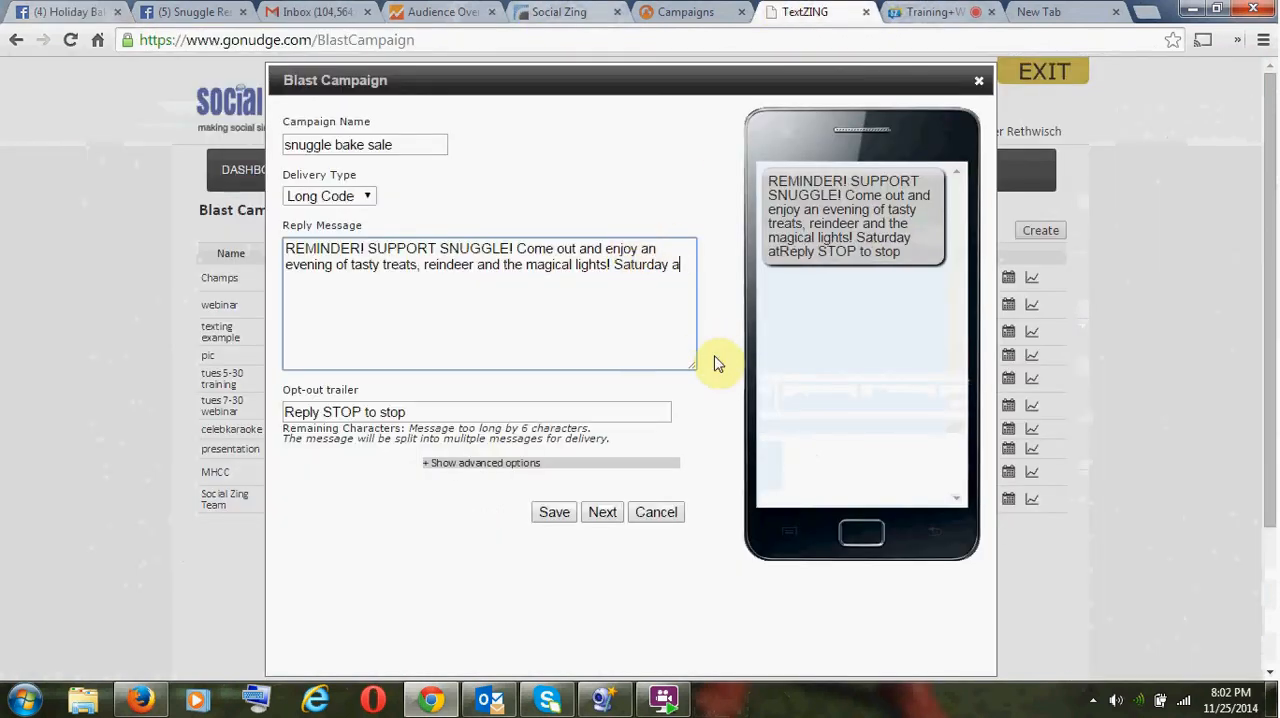
type("7")
key("BackSpace")
type("6pm")
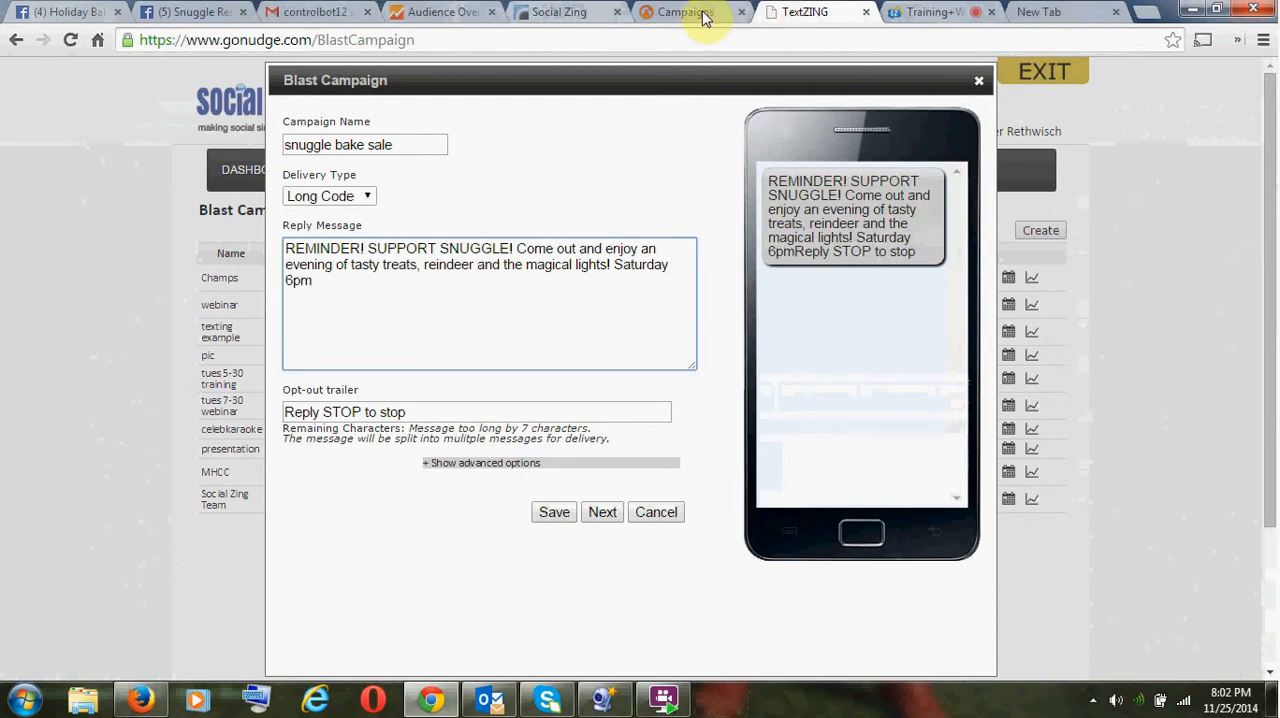
- Copy the venue name and address from the Facebook Holiday Bake Sale event and add them on a new line after "Saturday 6pm" in TextZING
left_click(205, 11)
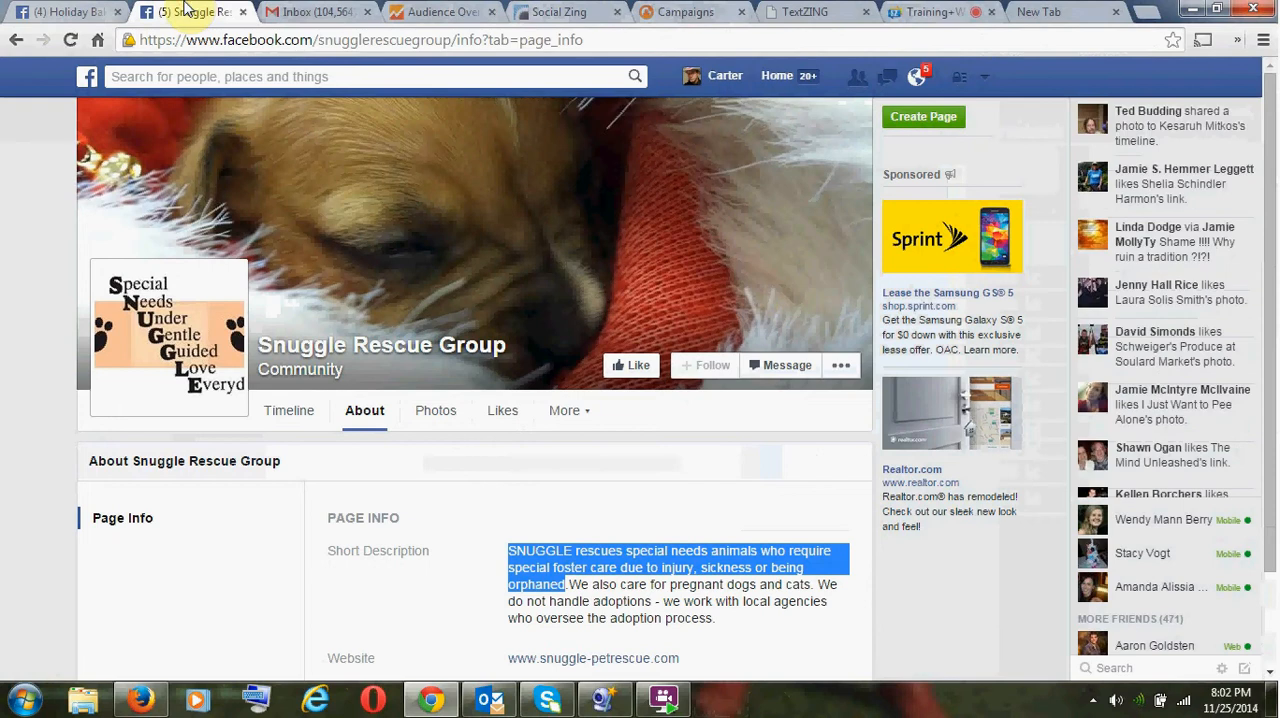
left_click(80, 12)
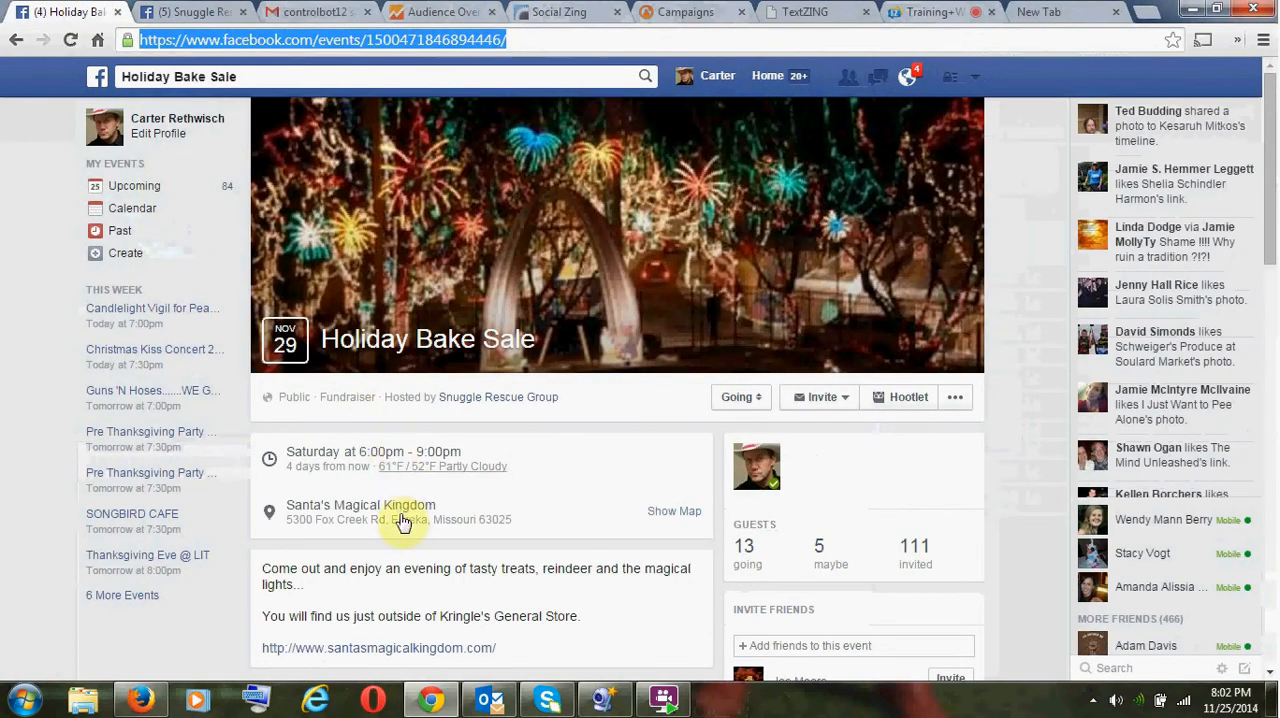
left_click_drag(518, 530, 291, 517)
key("ctrl+c")
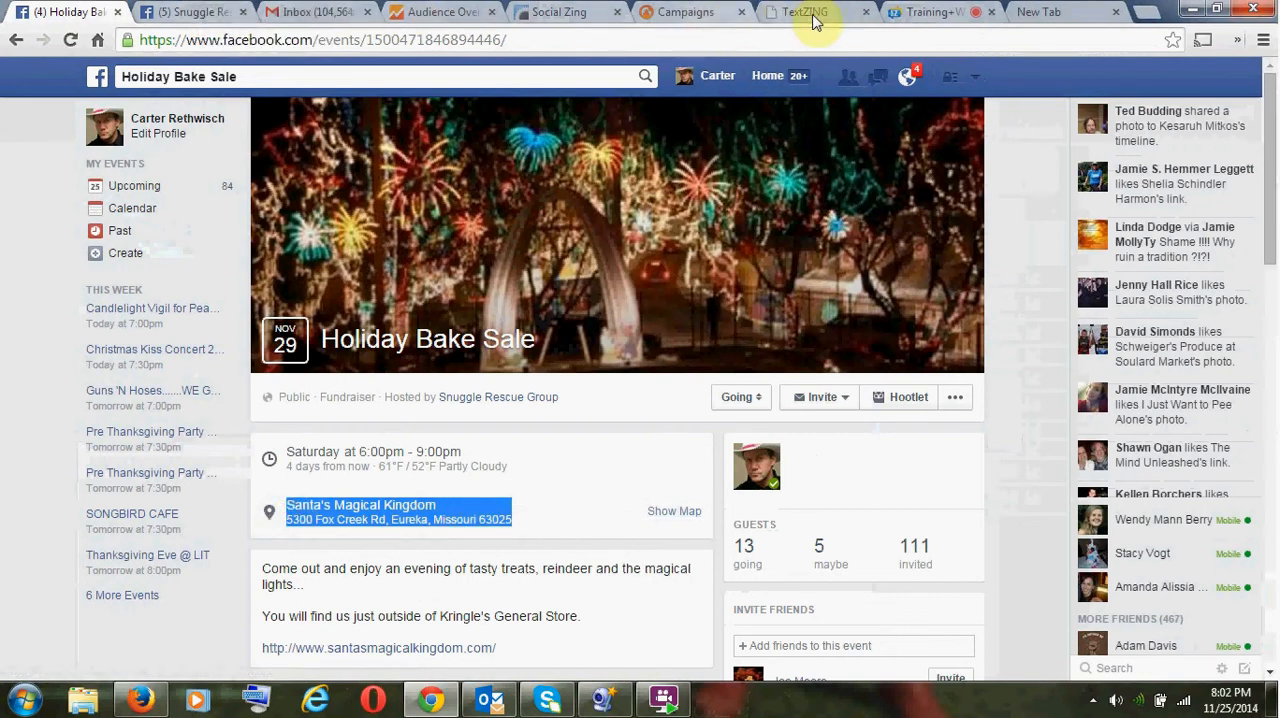
left_click(921, 14)
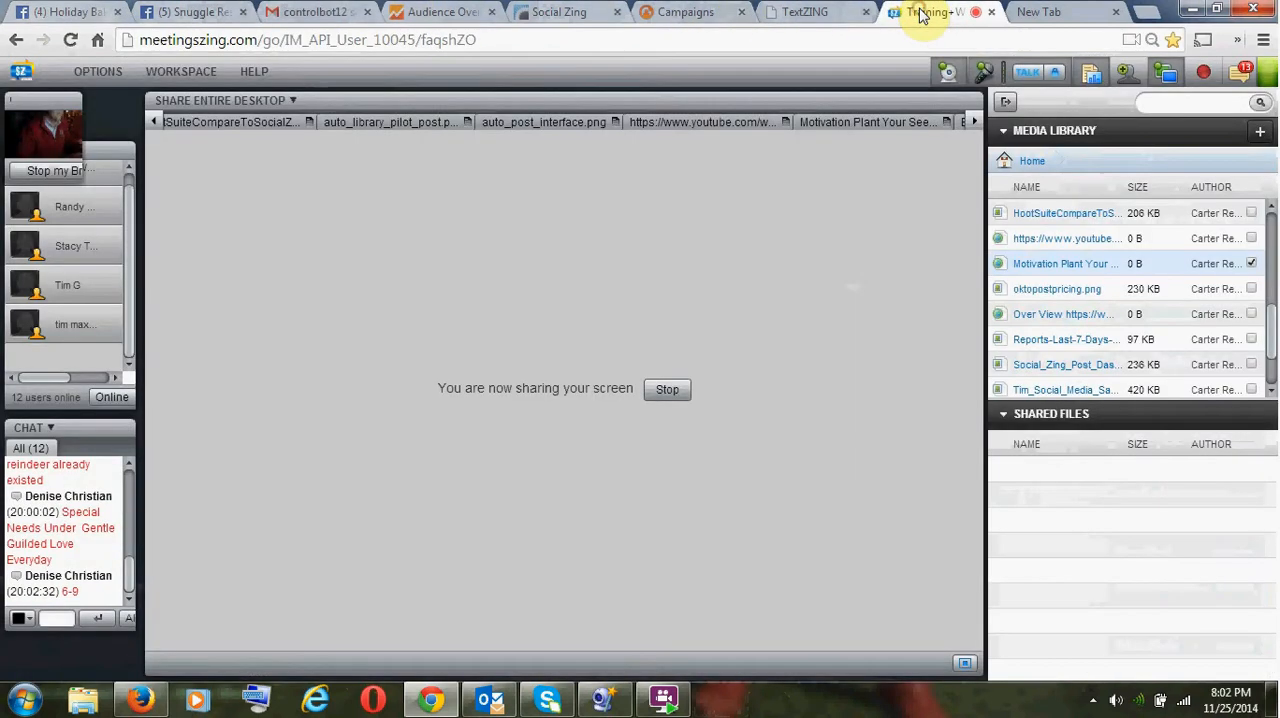
left_click(814, 11)
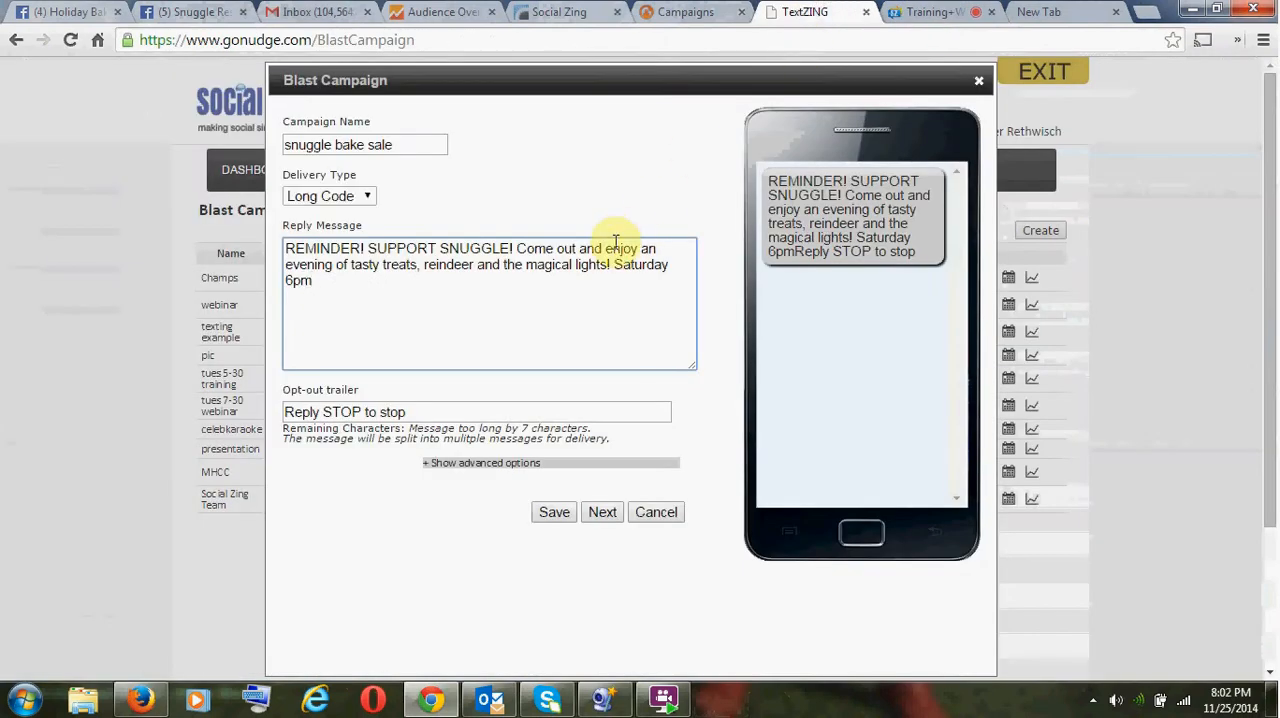
key("ctrl+v")
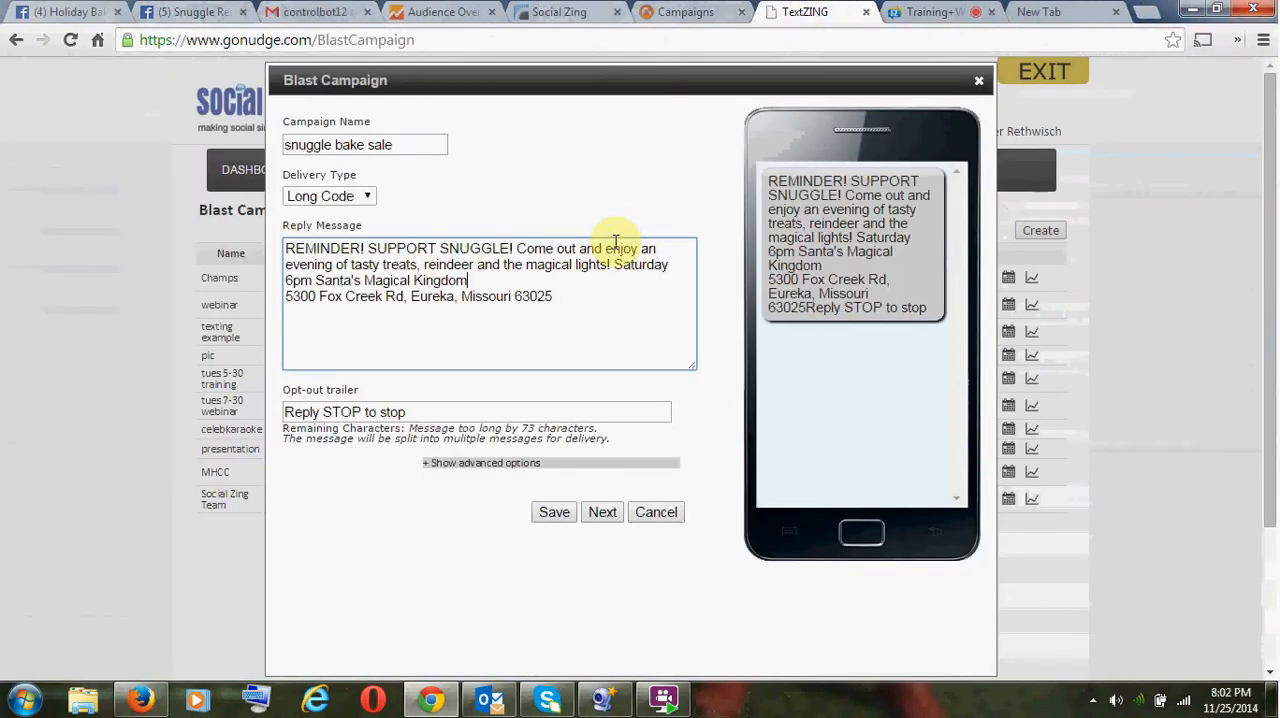
key("BackSpace")
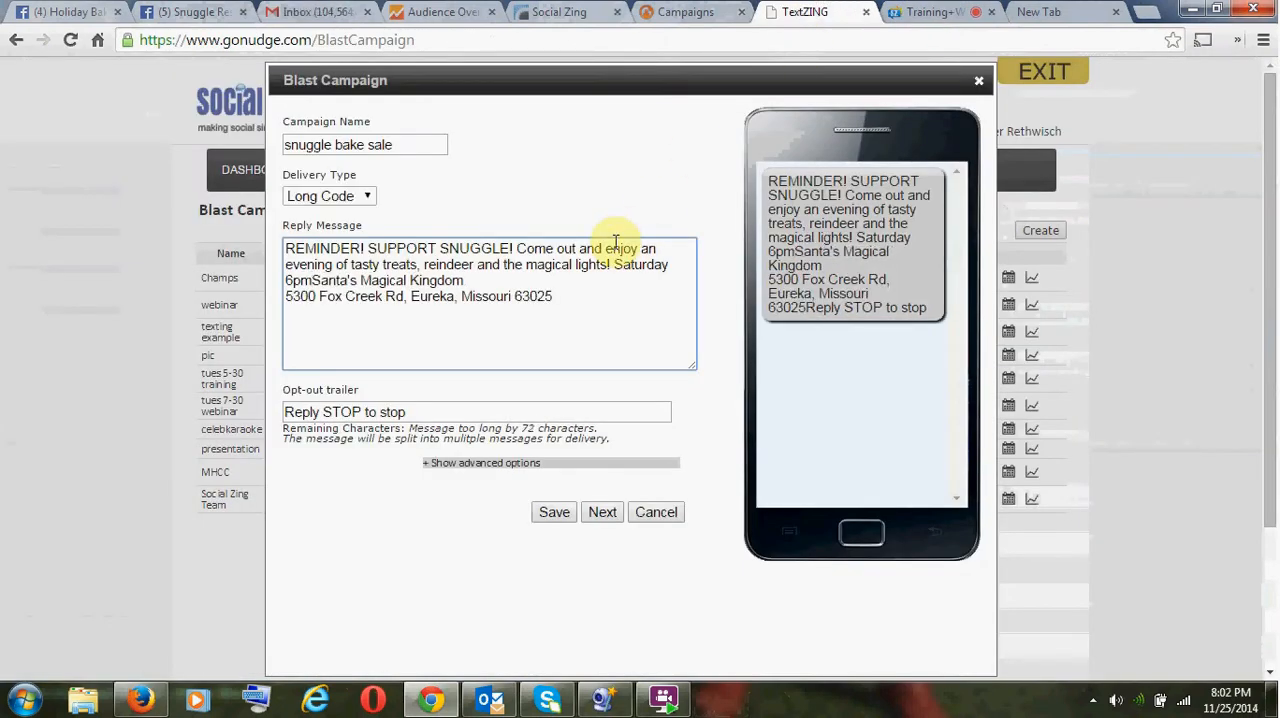
key("Return")
- Delete "SUPPORT SNUGGLE!" from the reply message and put "Saturday 6pm" on its own line
key("Up")
key("Up")
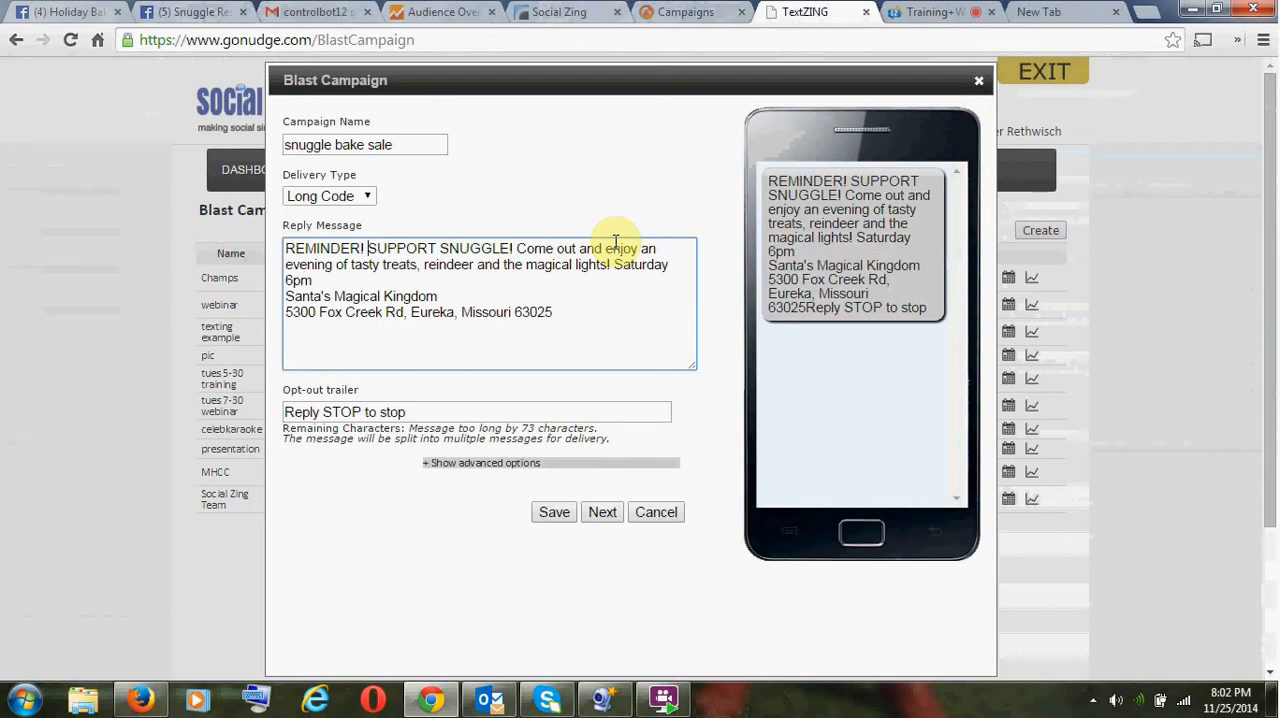
key("ctrl+Left")
key("ctrl+shift+Right")
key("ctrl+shift+Right")
key("ctrl+shift+Right")
key("ctrl+shift+Left")
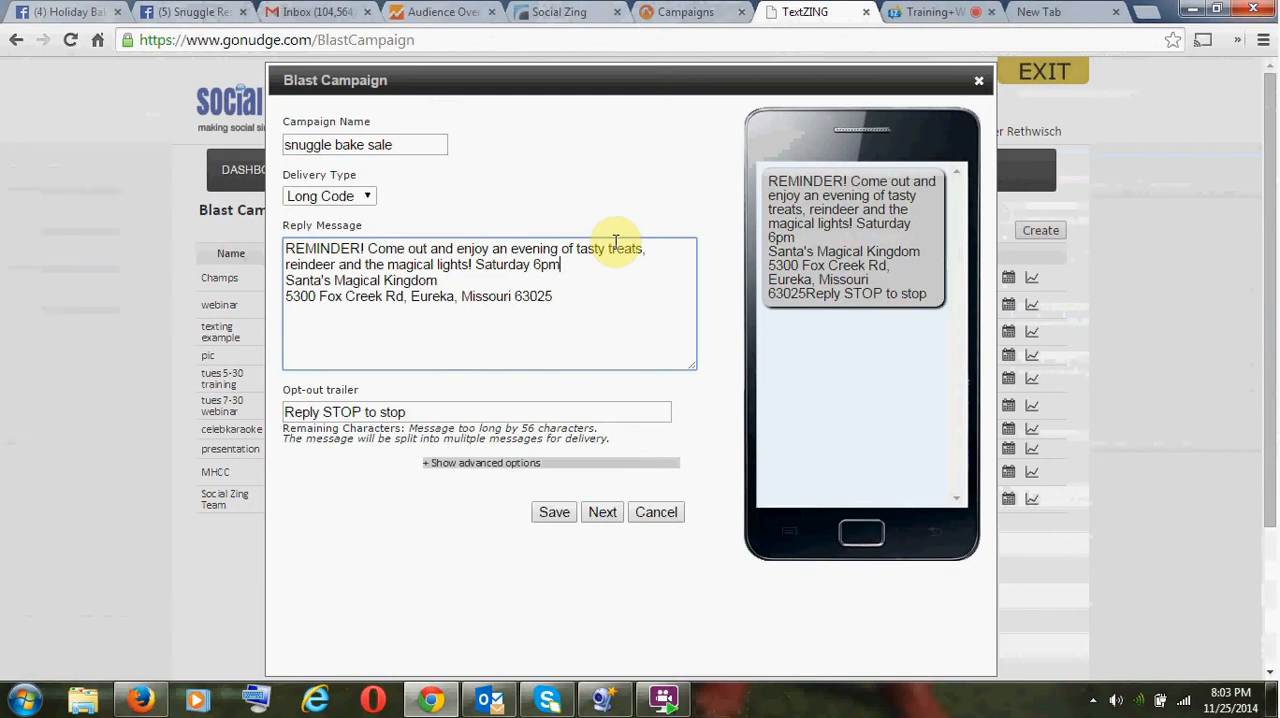
key("Return")
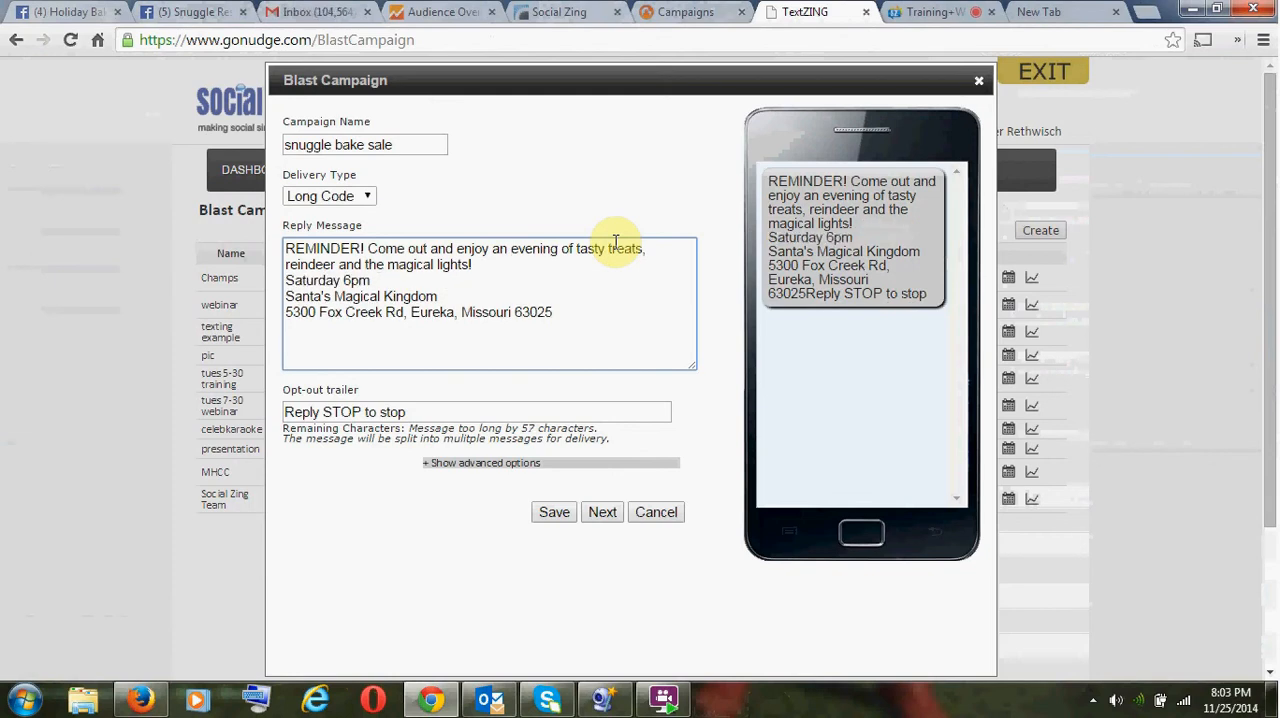
- Set the delivery type to Short Code and replace "and enjoy an" with "for an" in the reply message
left_click(343, 195)
left_click(330, 231)
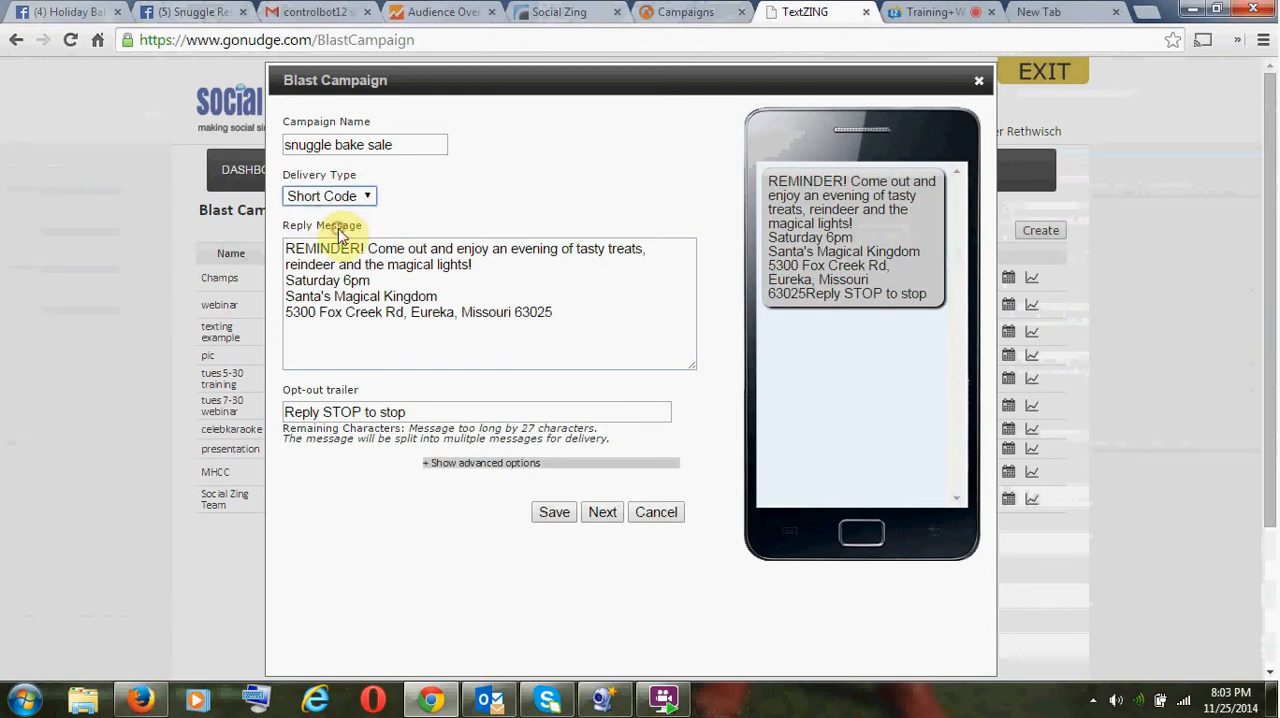
left_click(402, 295)
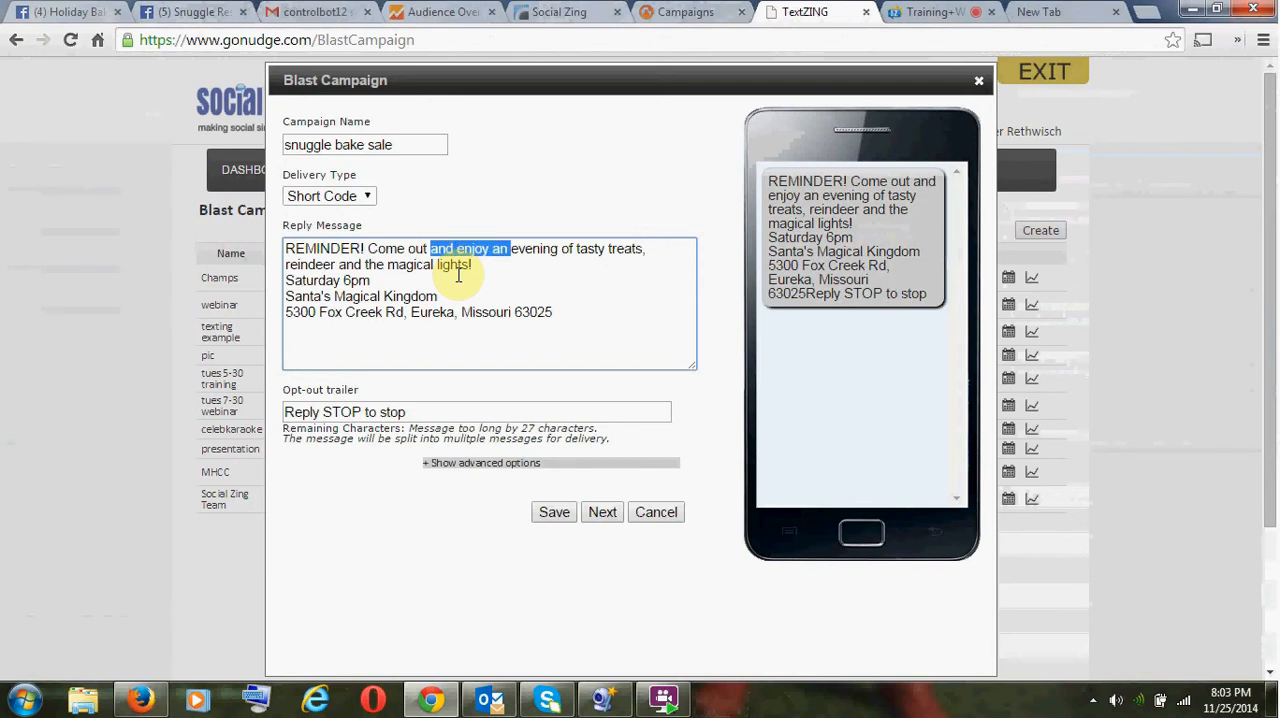
type("for ")
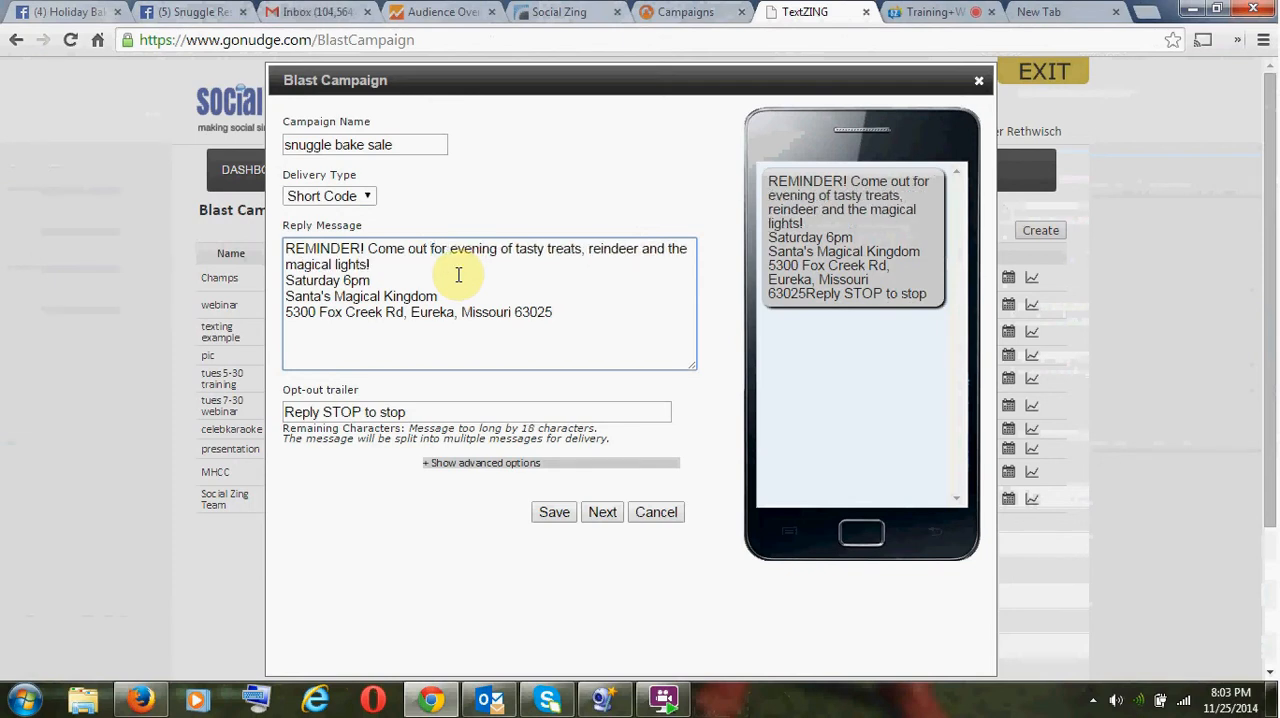
type("an")
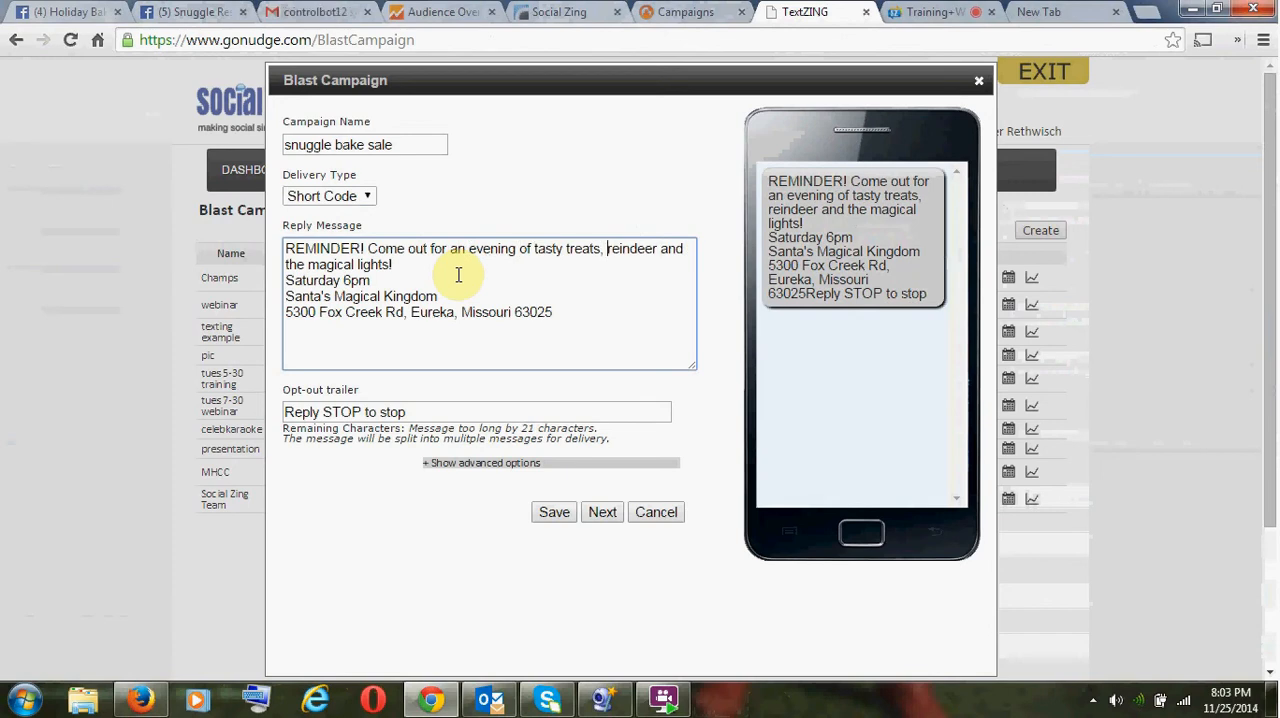
- Shorten the message by removing "tasty treats," and "the" and abbreviating Saturday to "Sat", with a line break after the address
key("BackSpace")
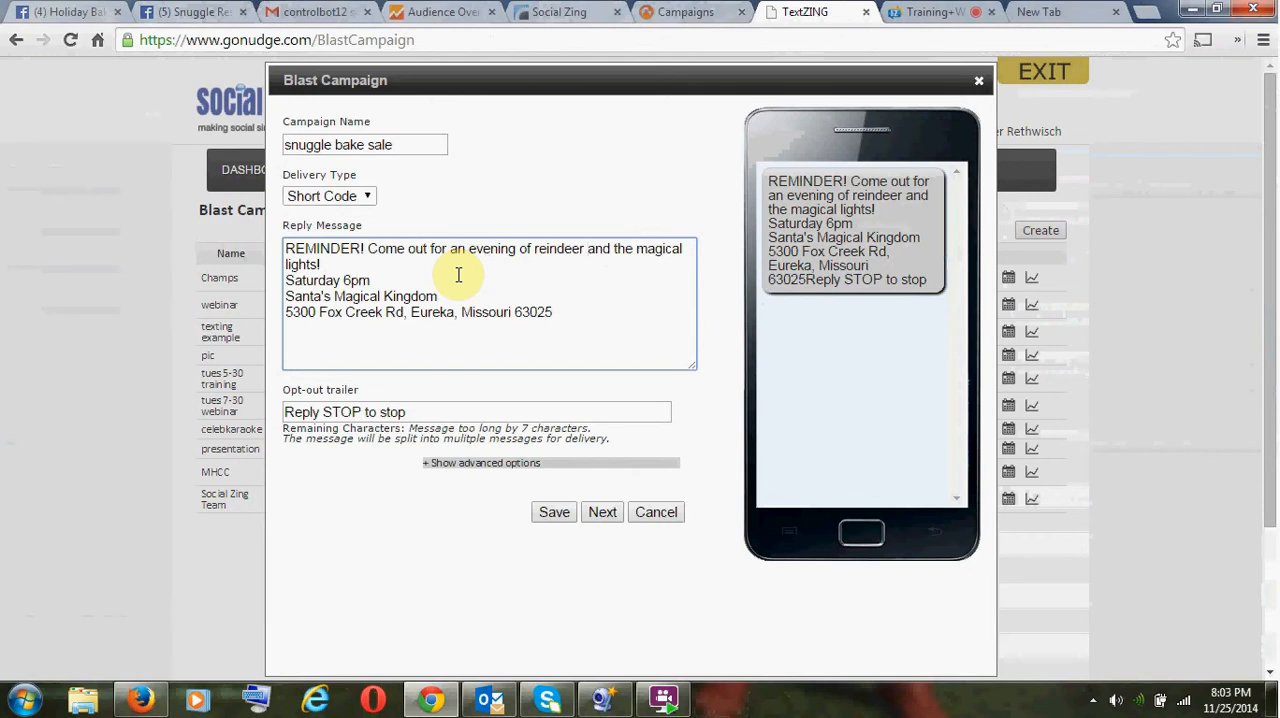
key("BackSpace")
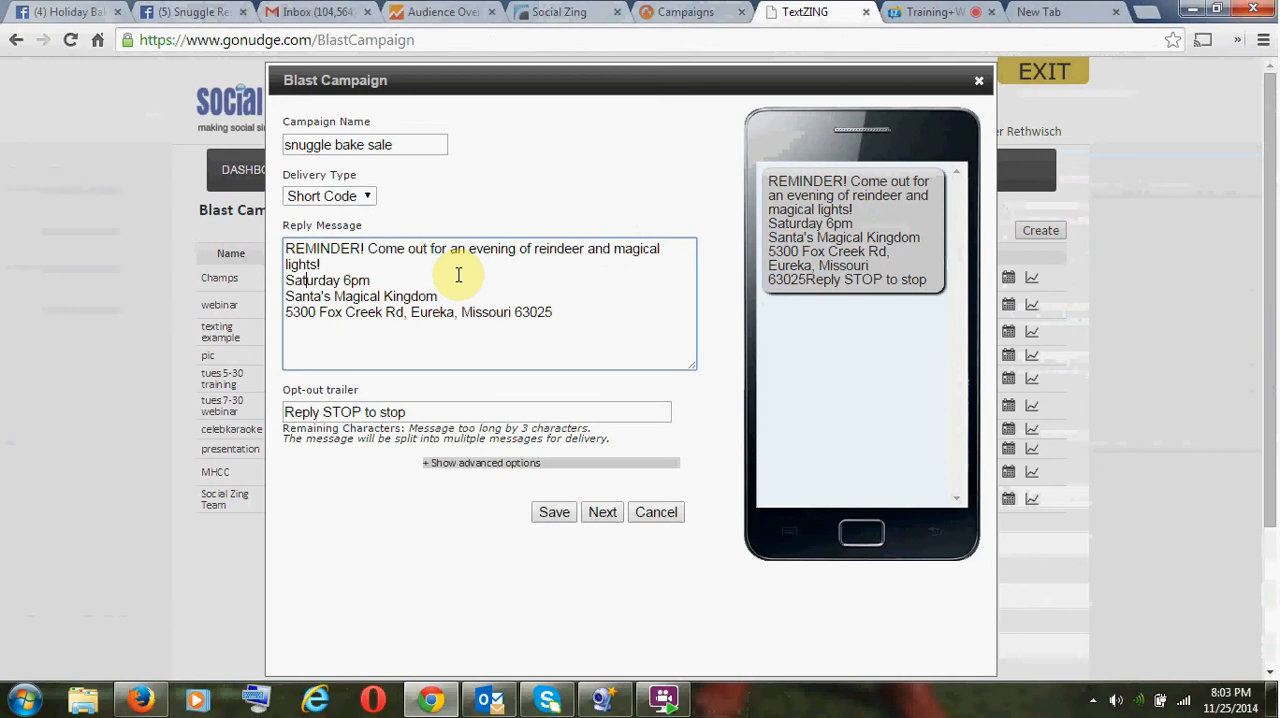
key("BackSpace")
key("BackSpace")
key("BackSpace")
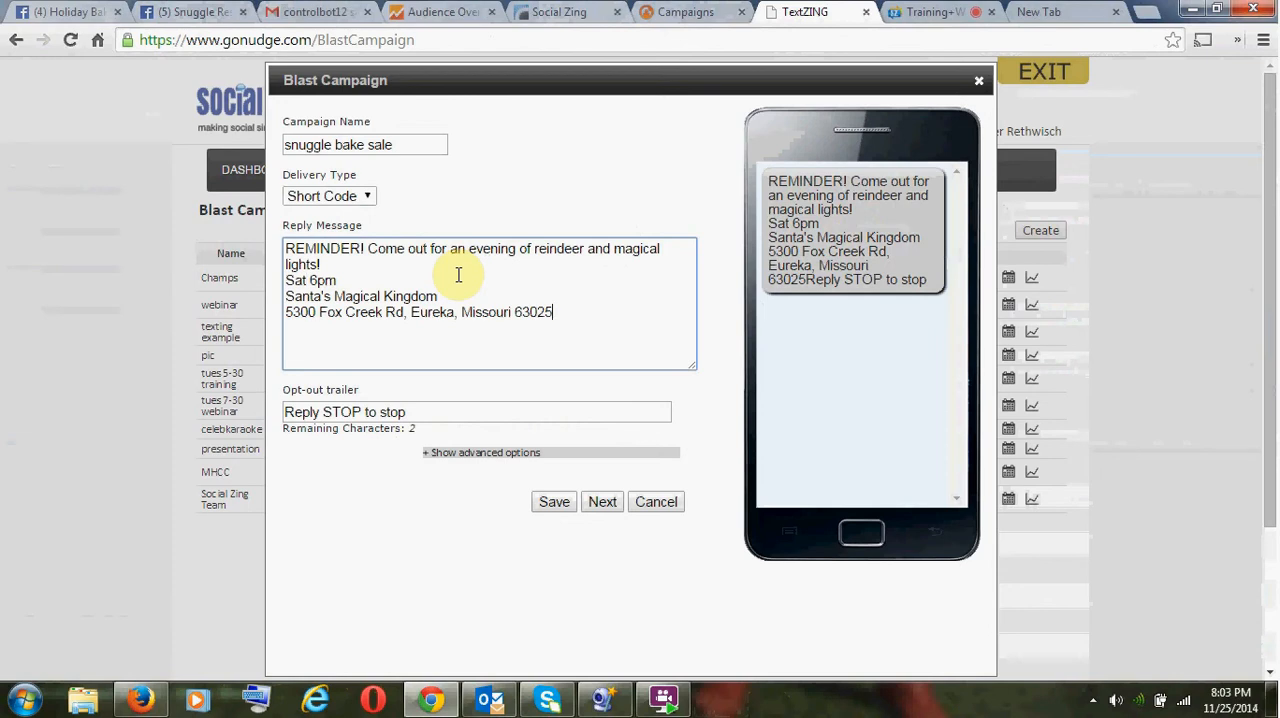
key("Return")
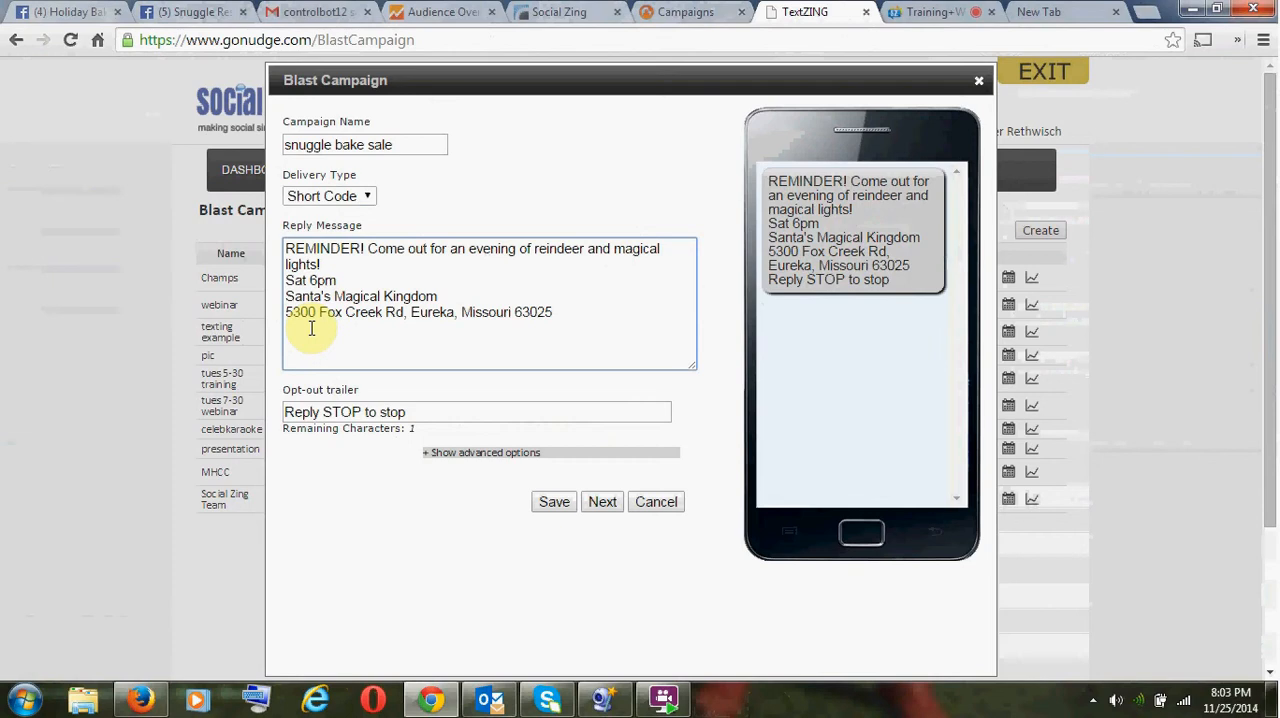
- Continue to the delivery settings, choose immediate delivery, and open page 5 of the recipient list
left_click(410, 412)
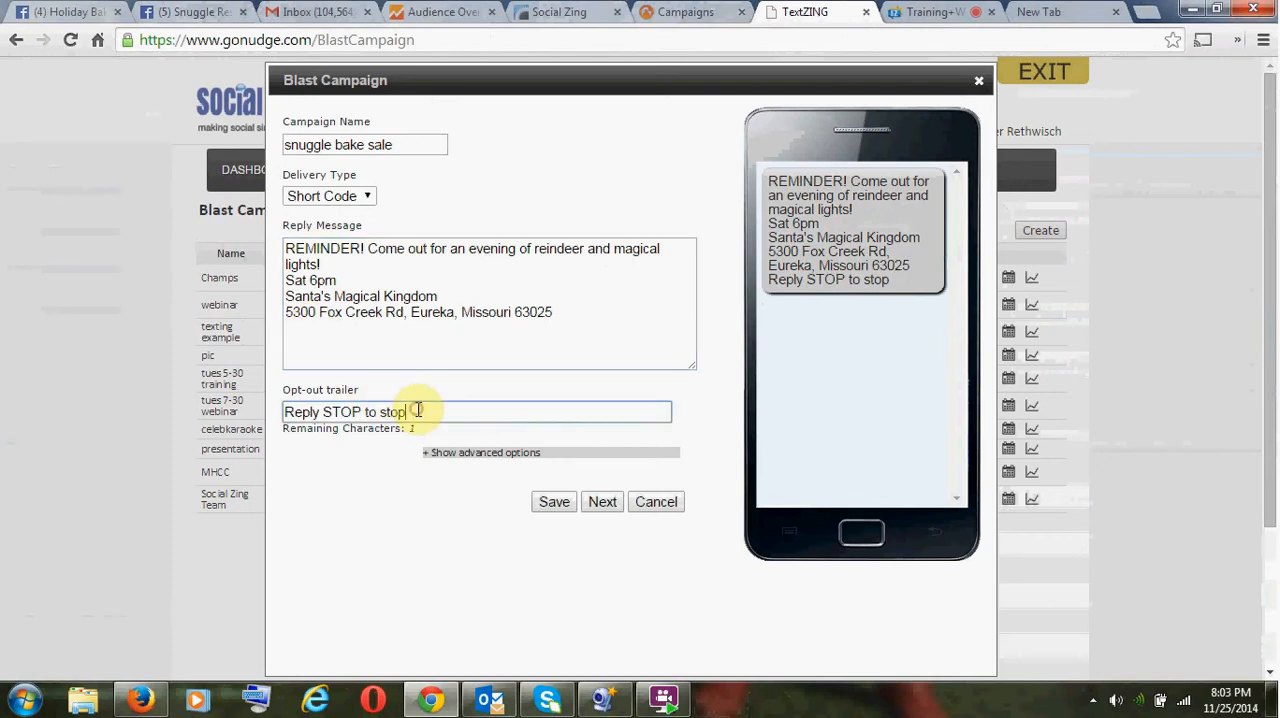
left_click(361, 412)
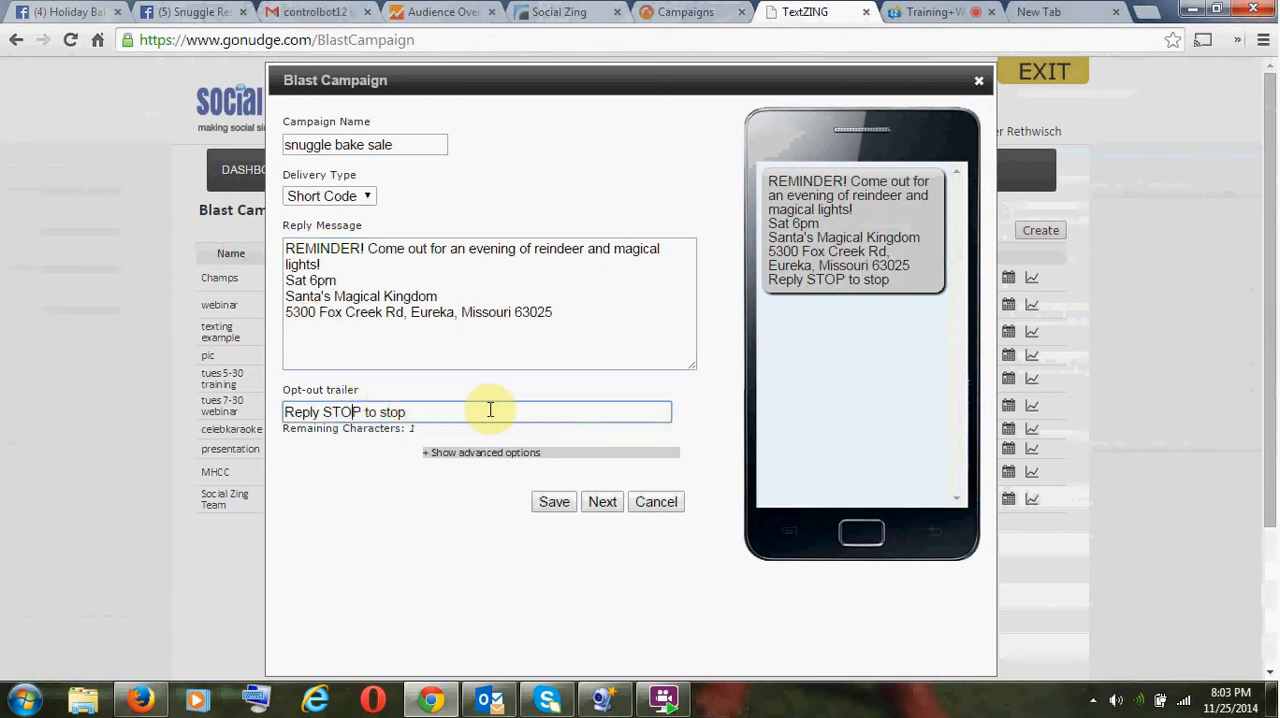
left_click(607, 506)
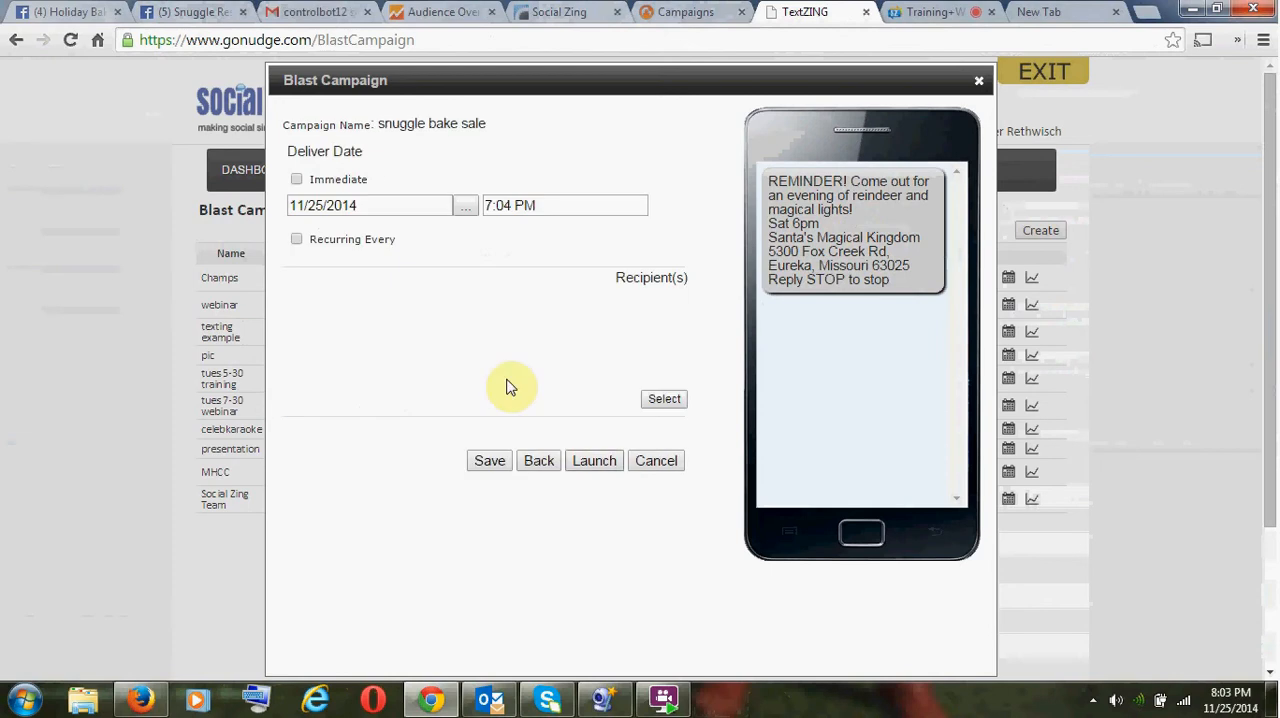
left_click(295, 179)
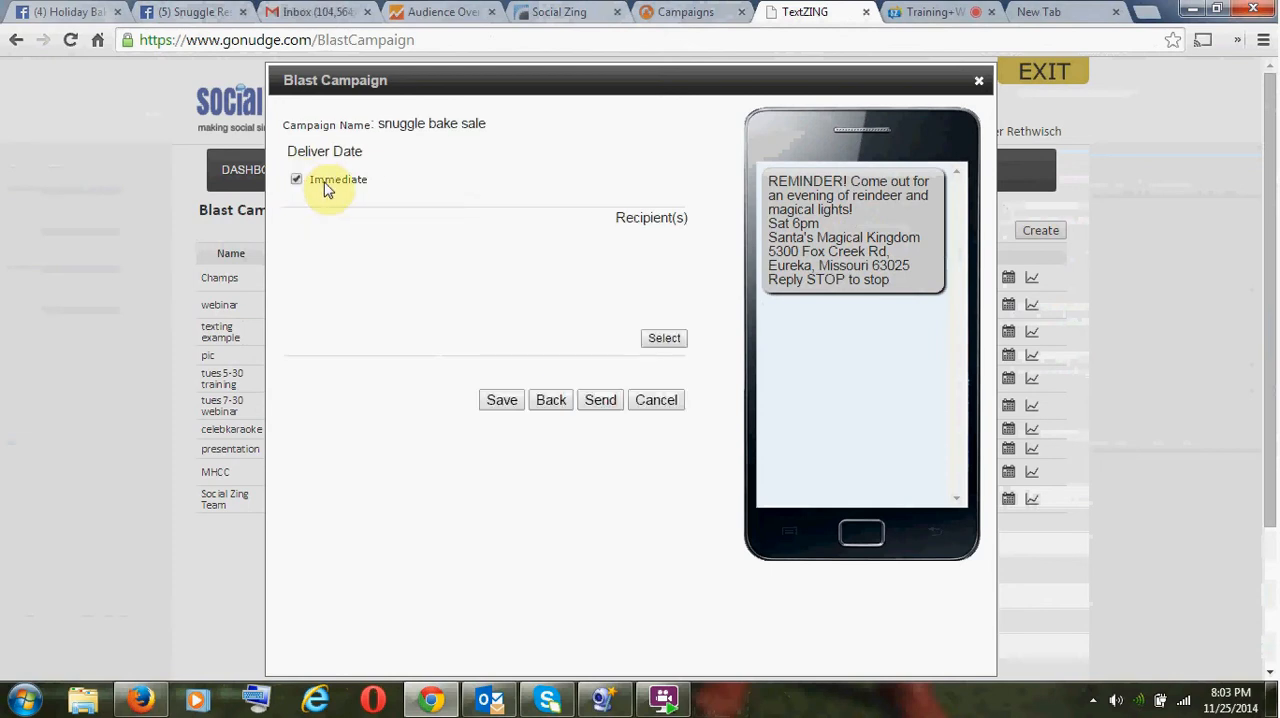
left_click(665, 339)
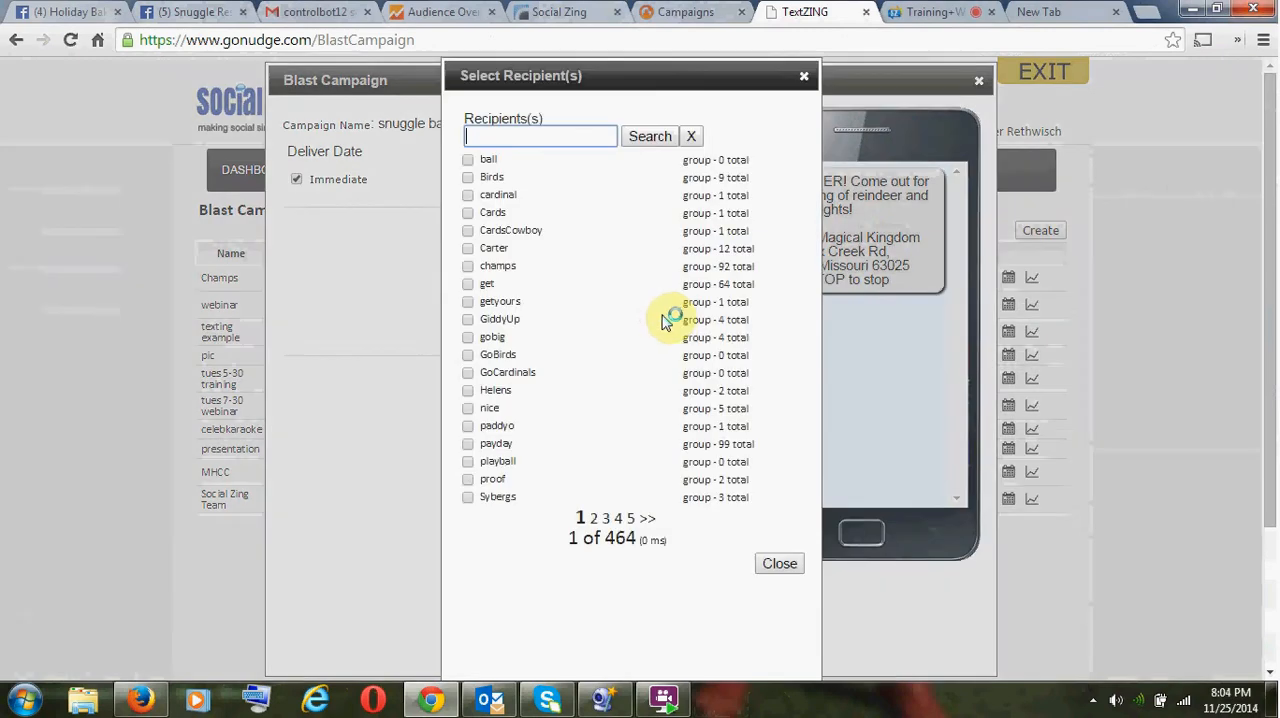
left_click(629, 519)
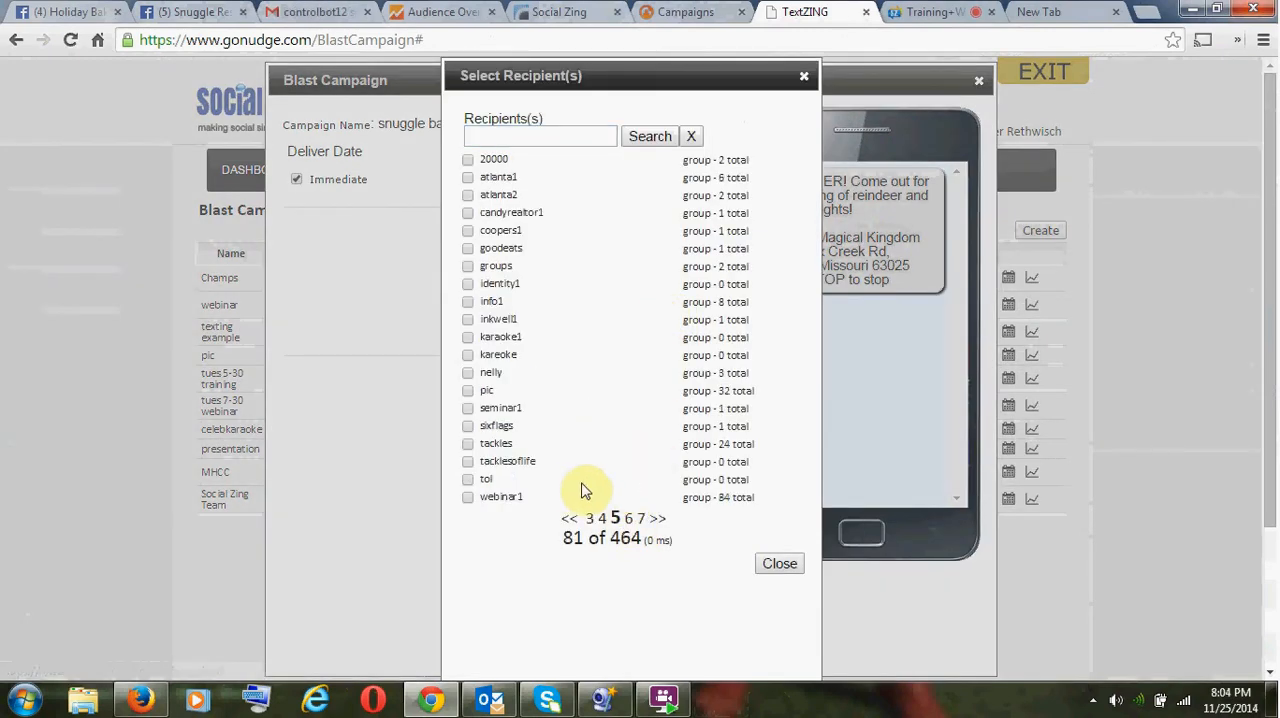
- Try to find the recipient group by searching for "reindeer", and clear the search
left_click(536, 136)
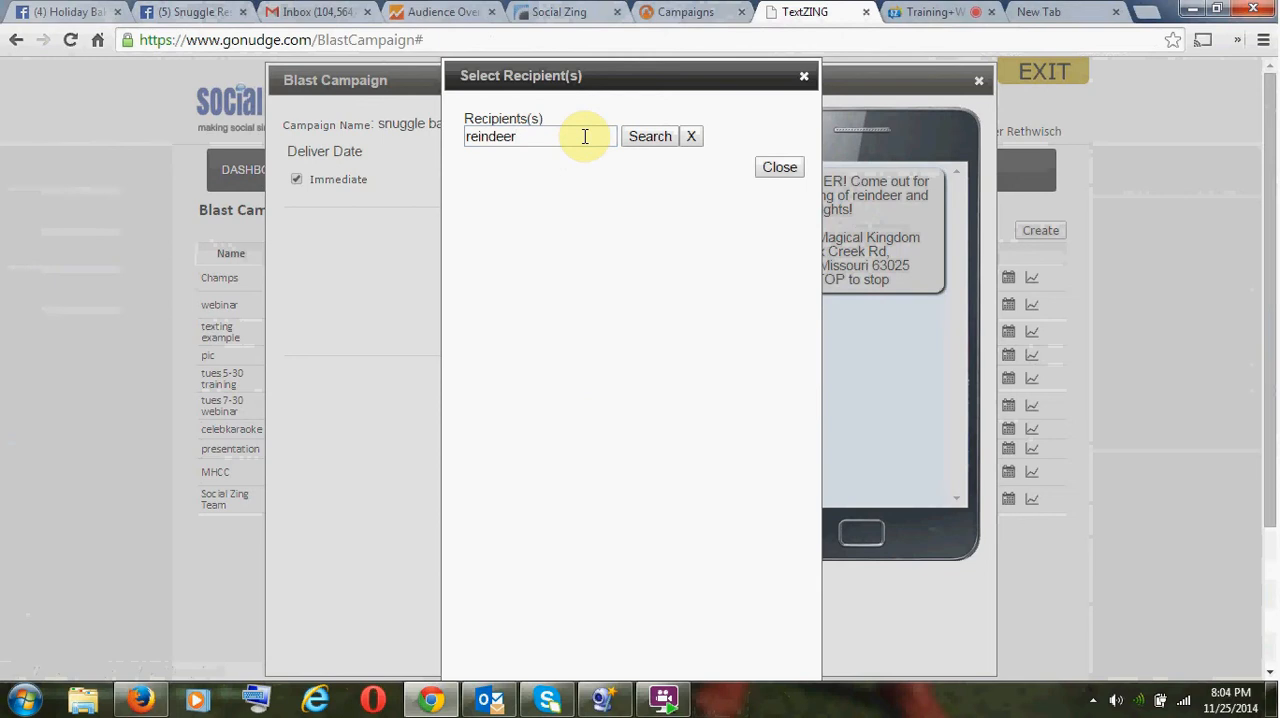
left_click(652, 138)
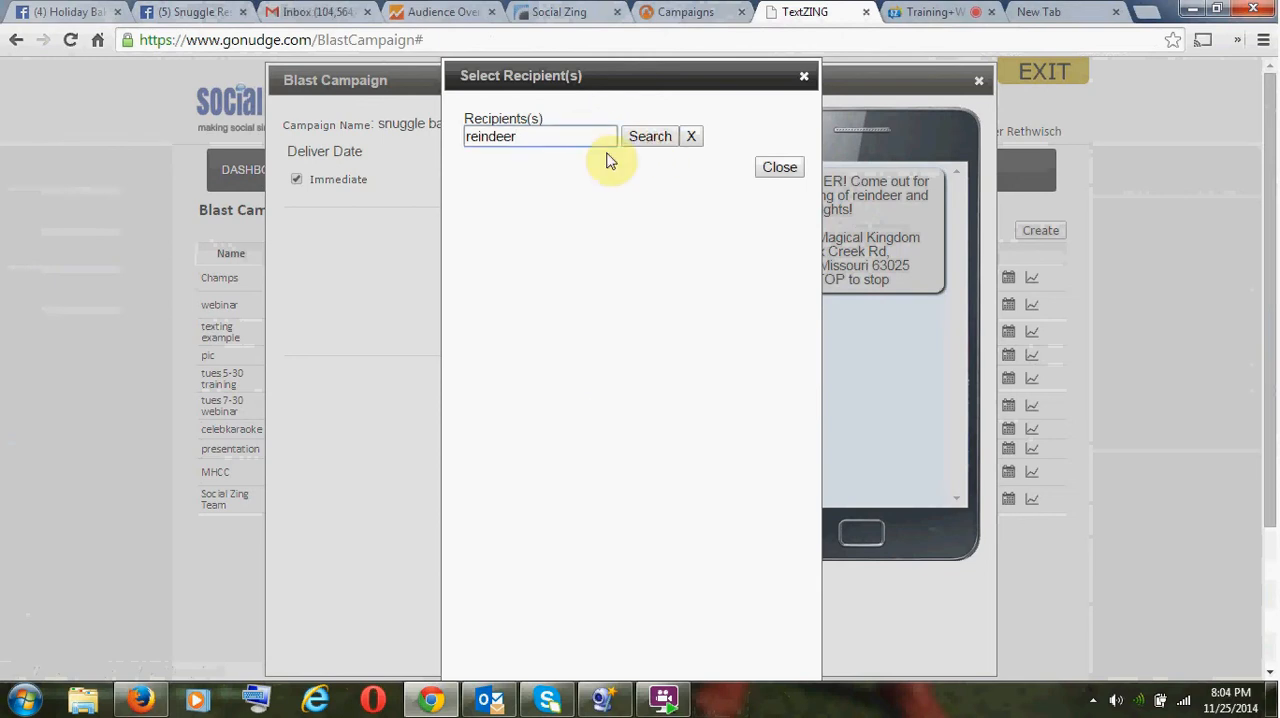
left_click(689, 138)
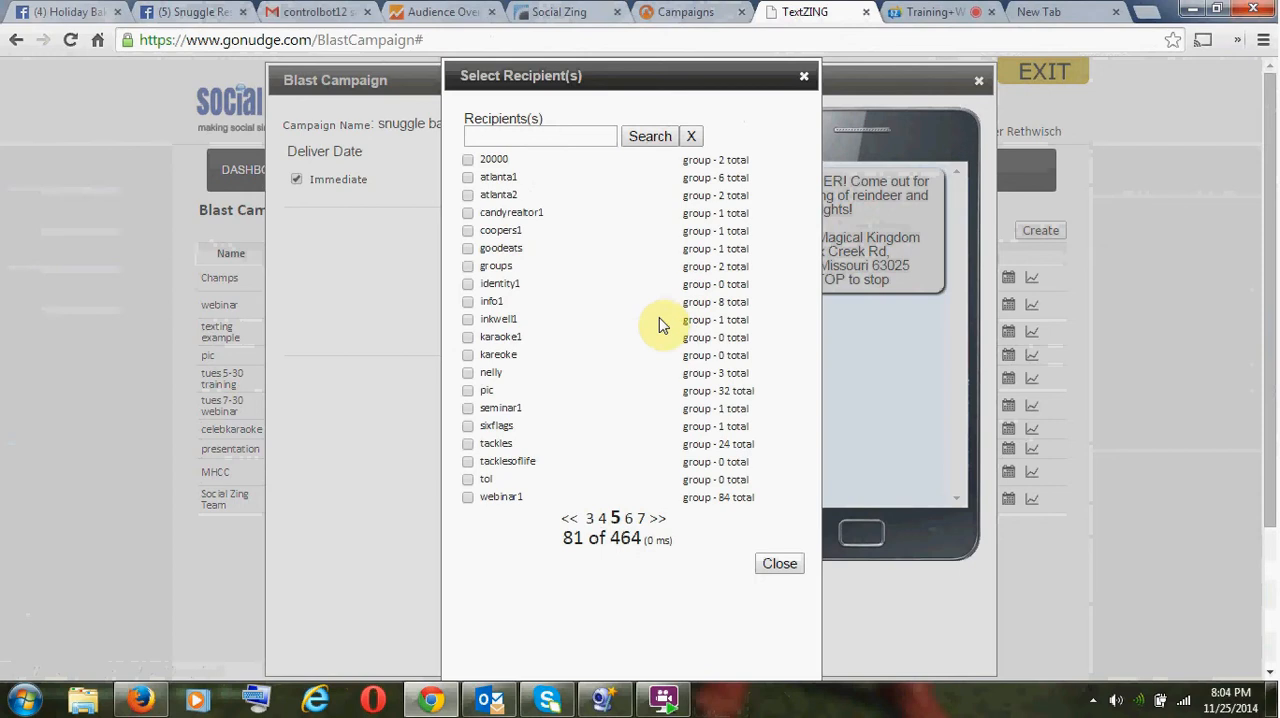
- Select the reindeer1 group on page 6 of the recipient list and send the blast campaign
left_click(630, 520)
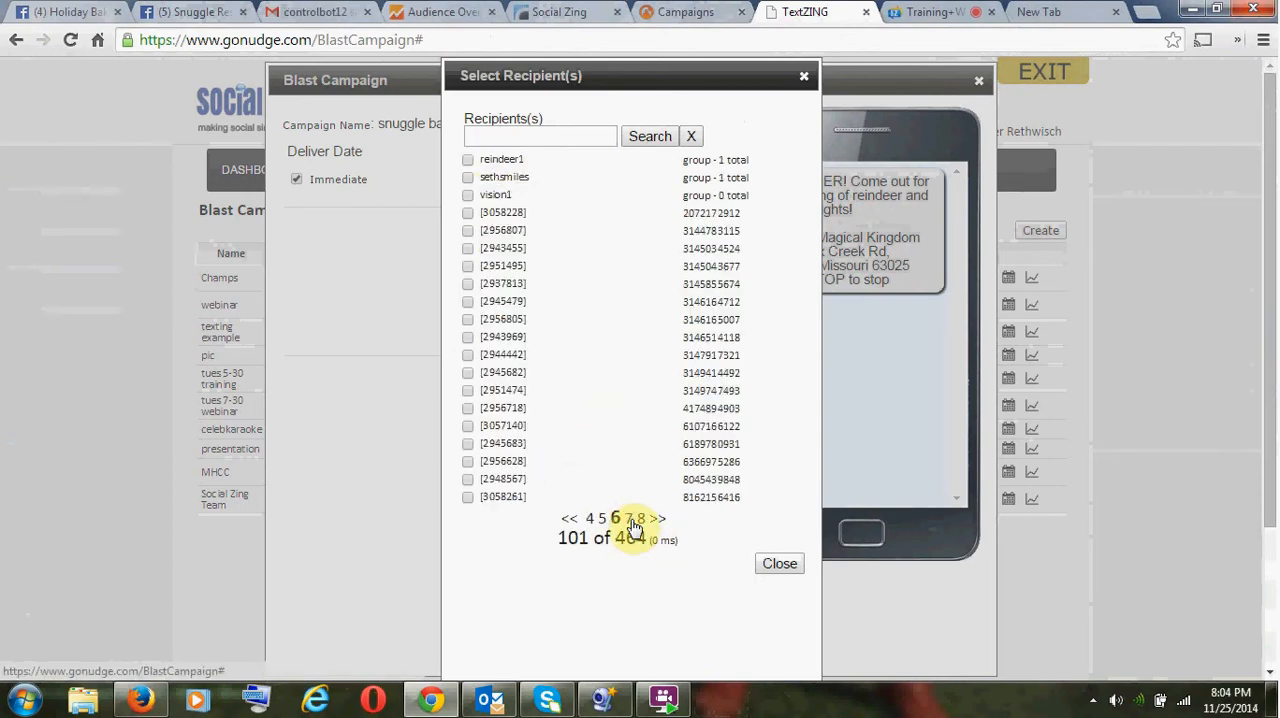
left_click(469, 160)
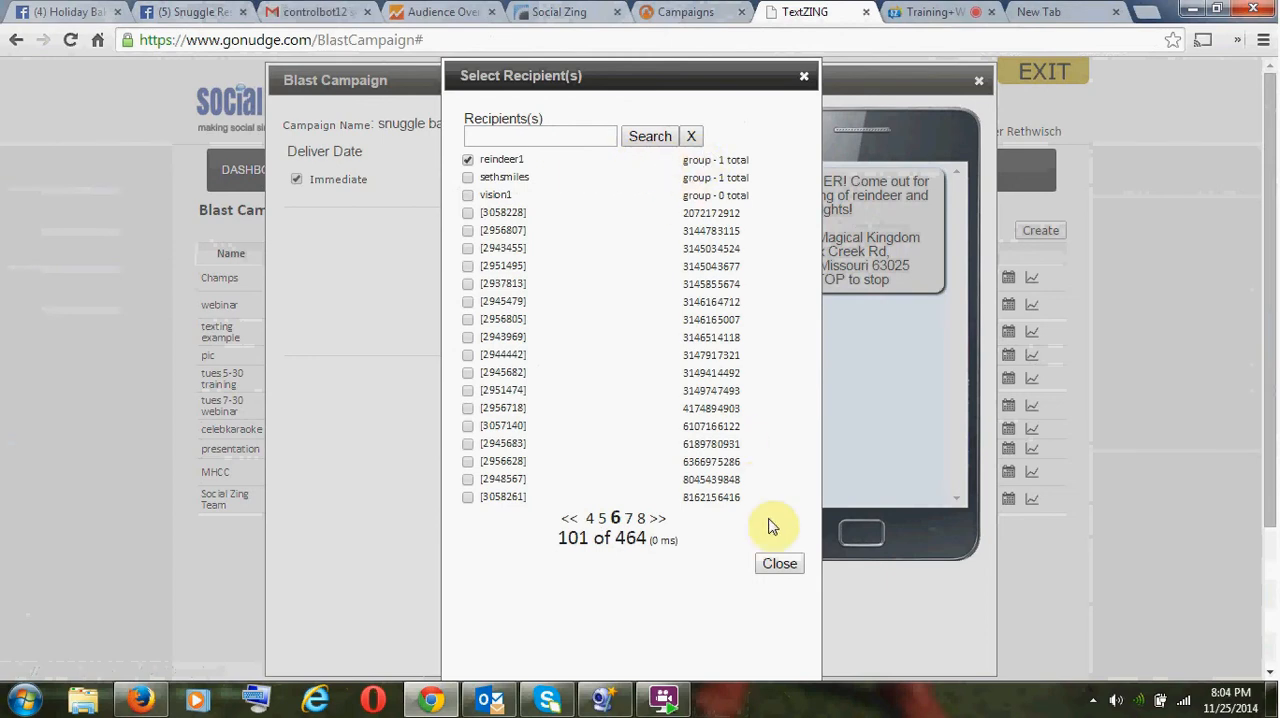
left_click(779, 563)
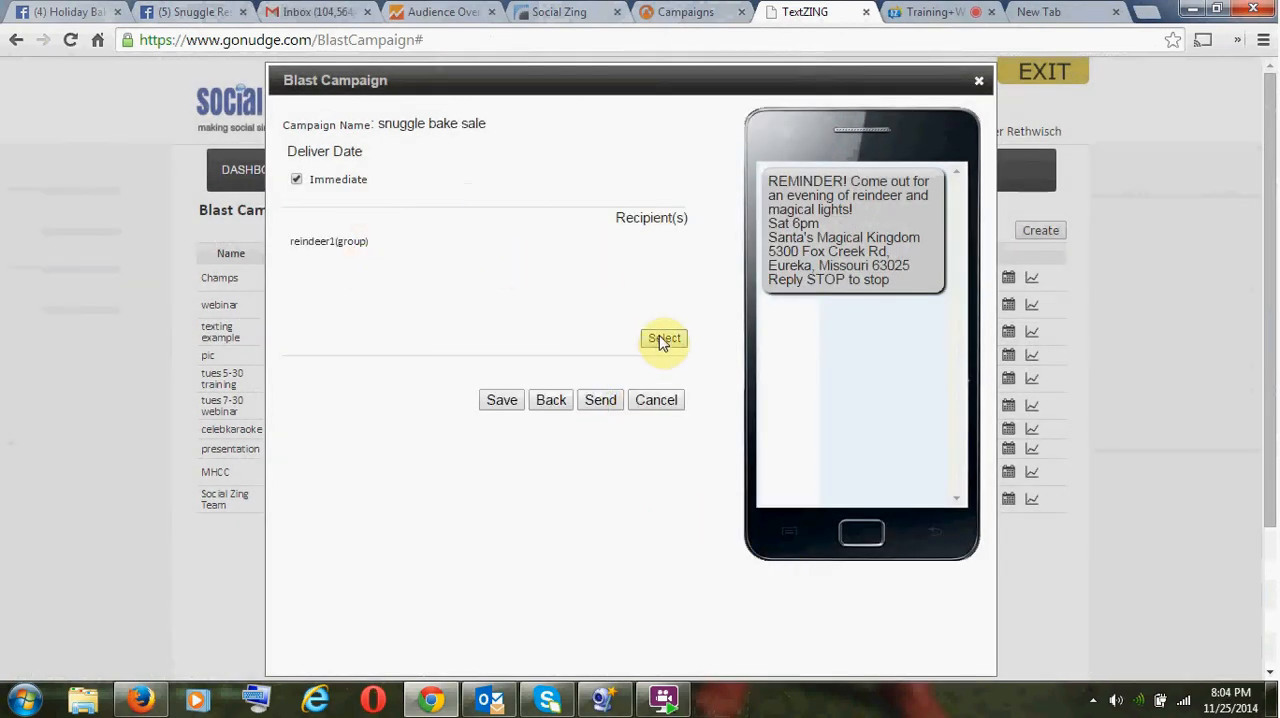
left_click(601, 401)
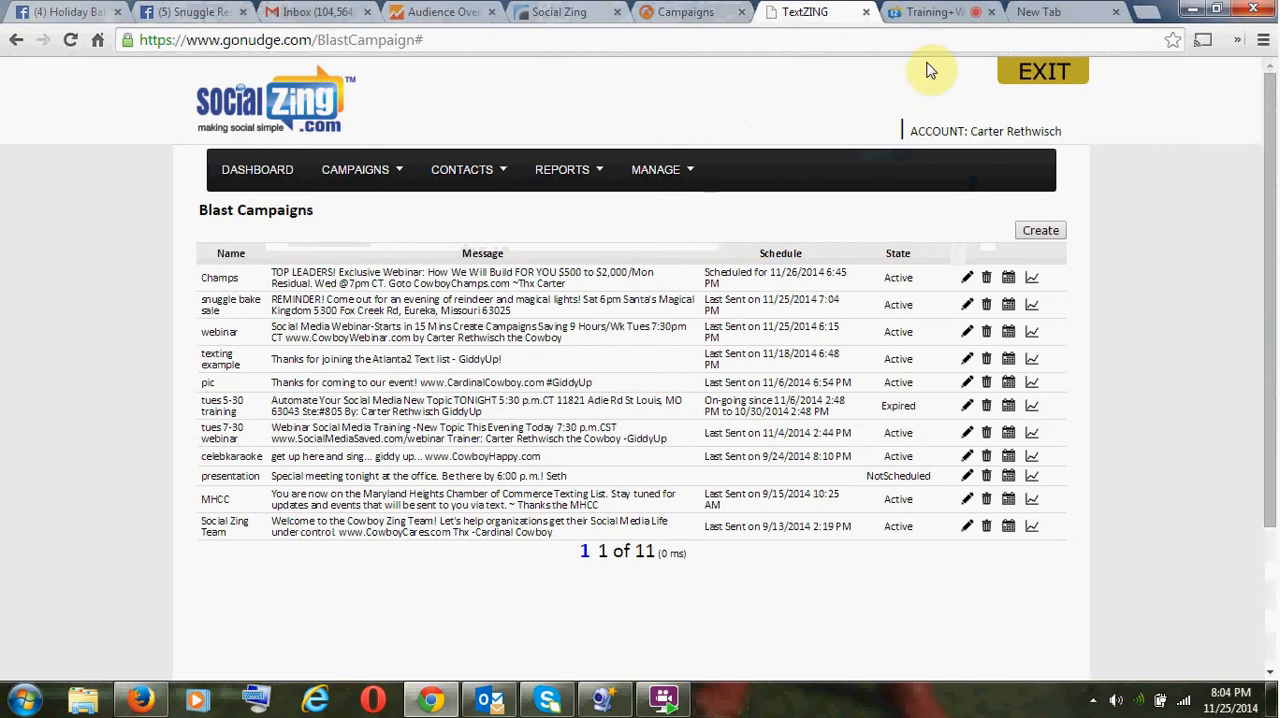
- Switch to the MeetingsZing meeting room and enlarge the video conference window
left_click(928, 14)
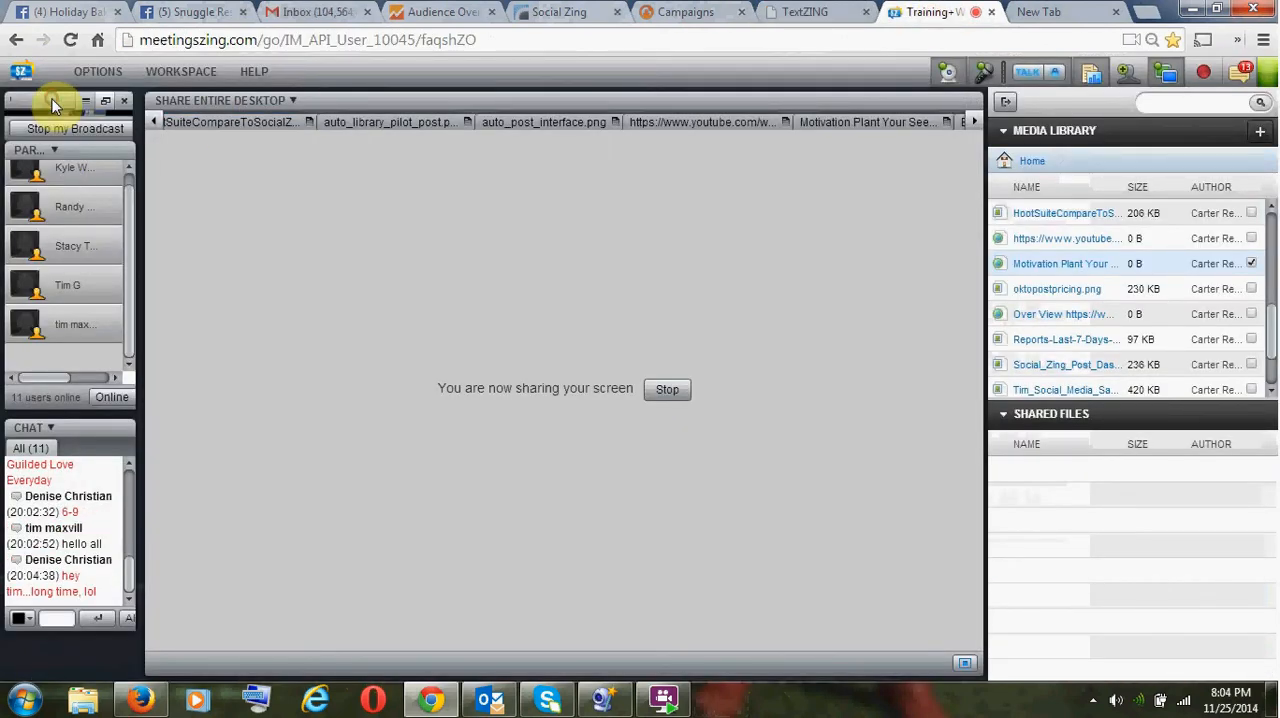
left_click(41, 102)
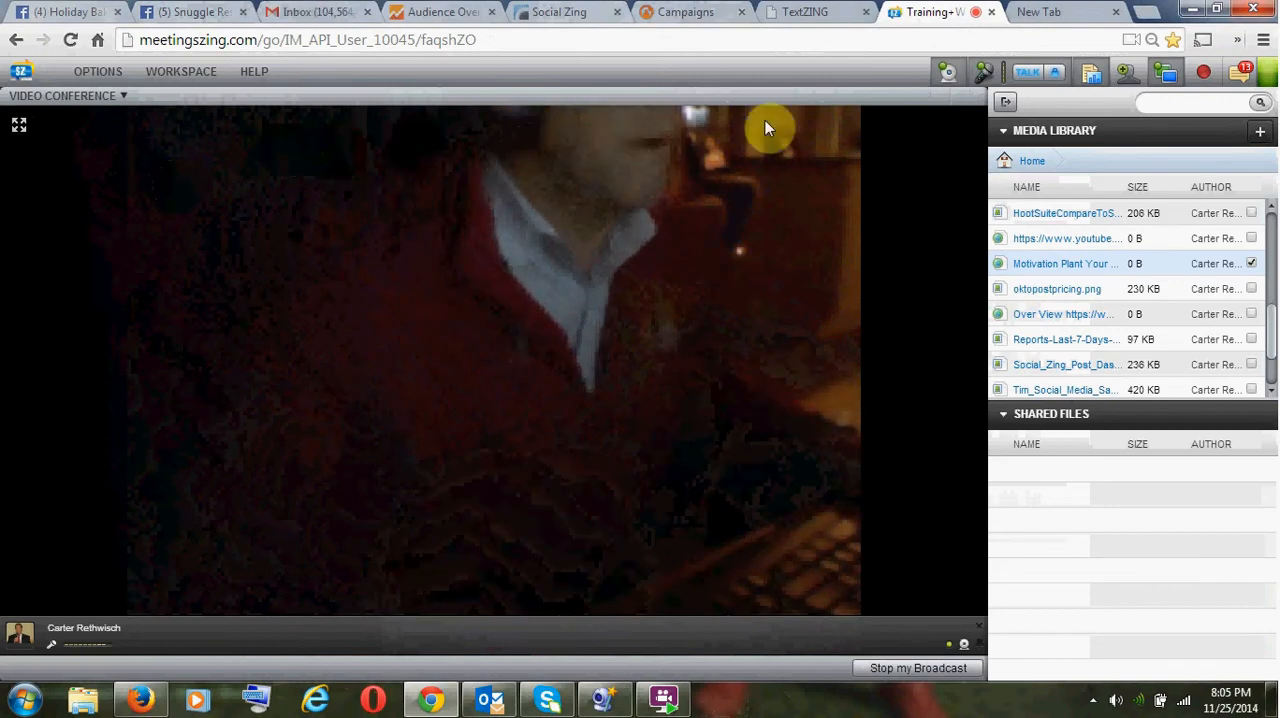
left_click(121, 96)
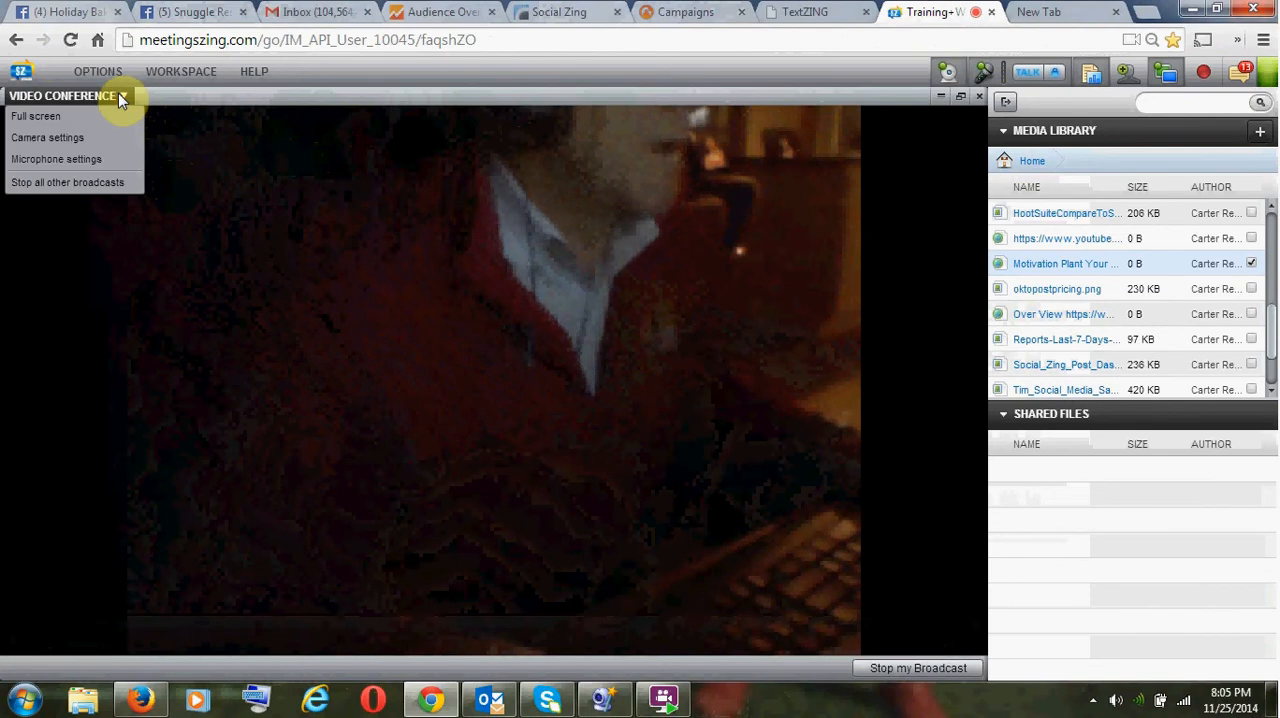
left_click(233, 99)
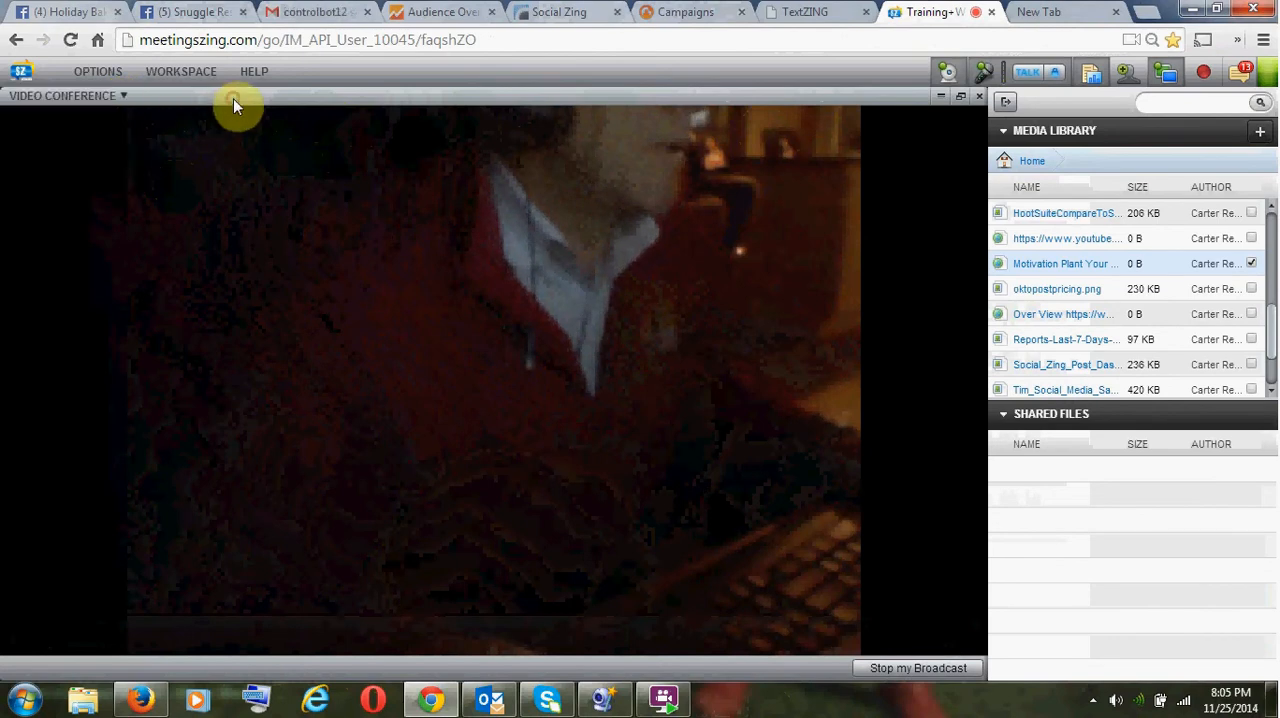
- Restore the video conference window to its normal size, return to TextZING, and open the snuggle bake sale blast campaign for editing
left_click(960, 96)
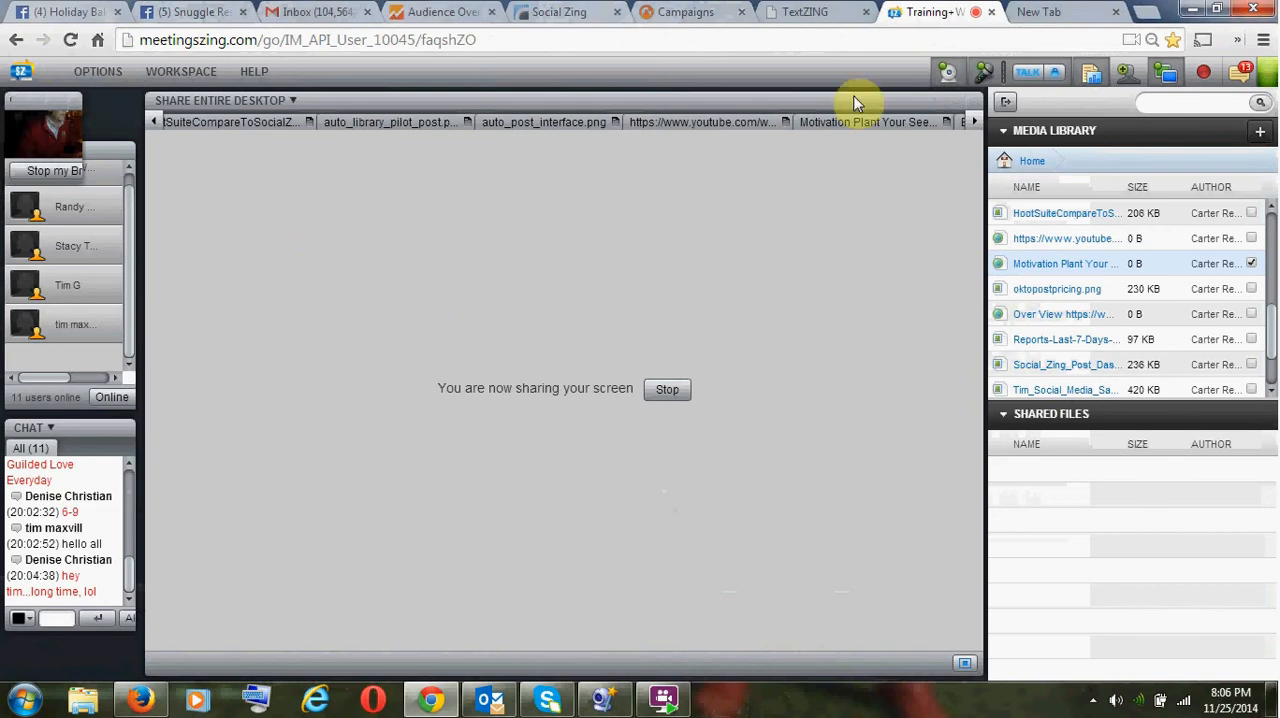
left_click(802, 14)
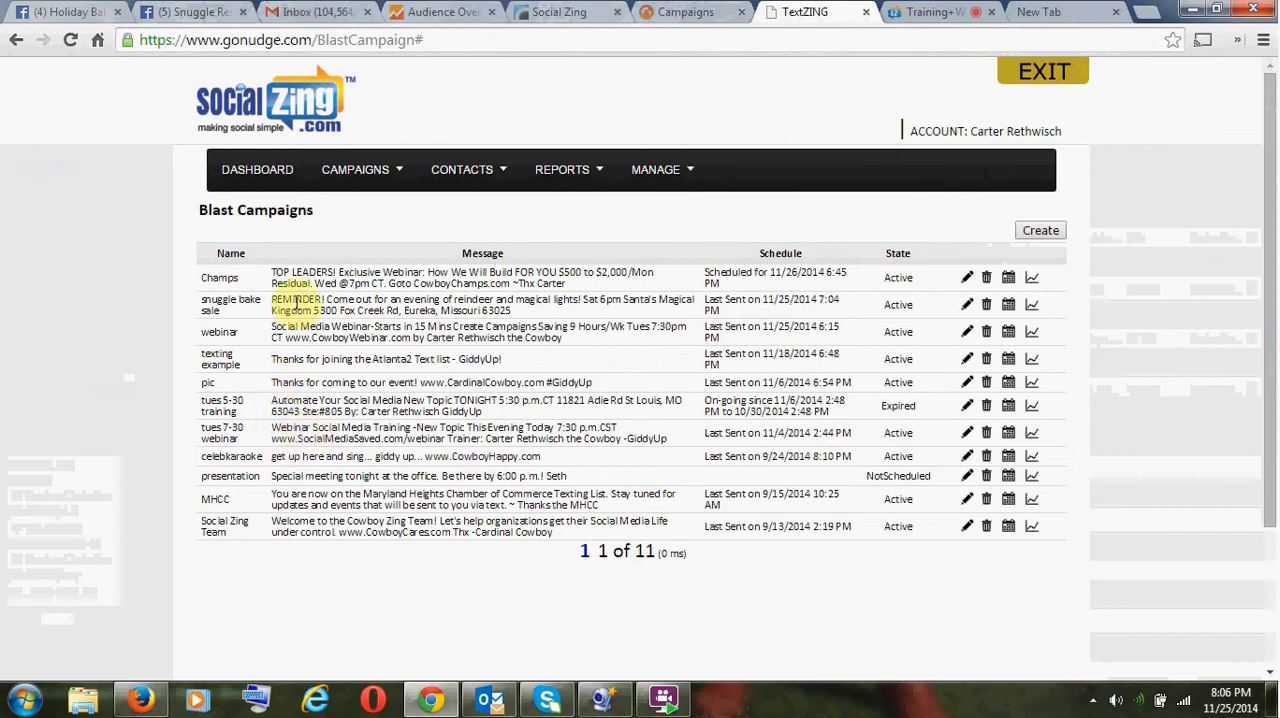
double_click(296, 304)
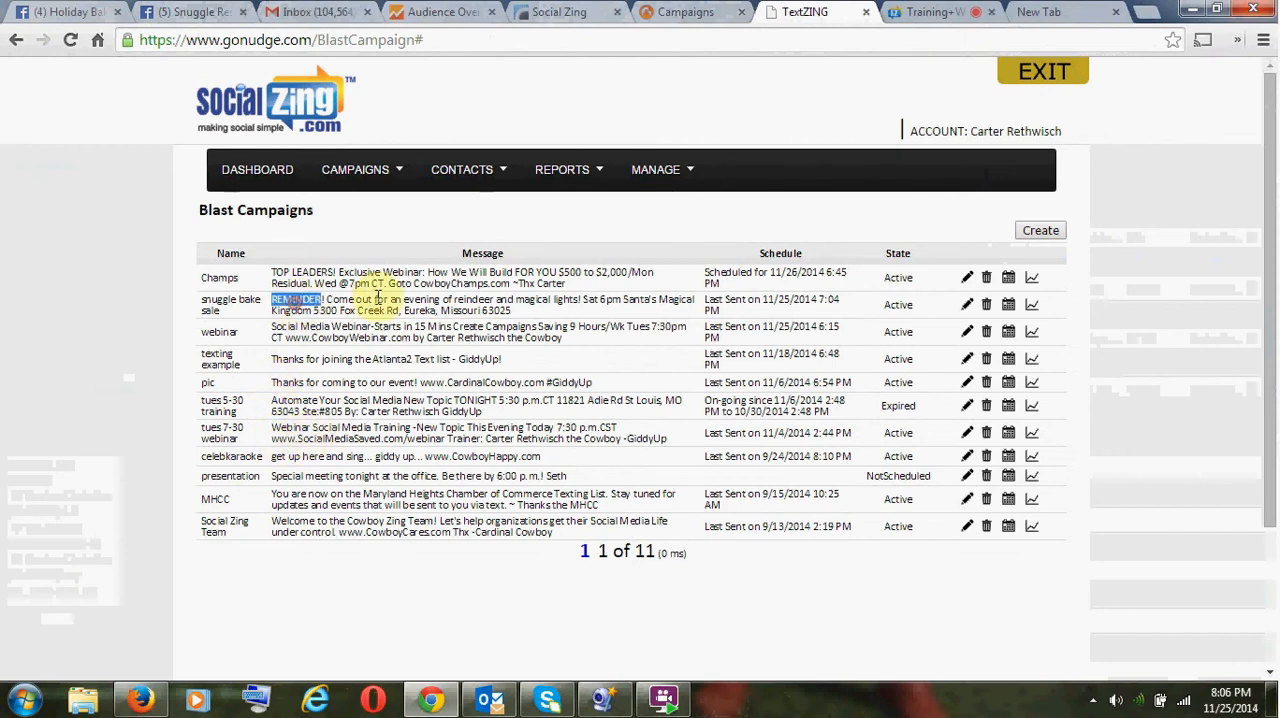
left_click(966, 305)
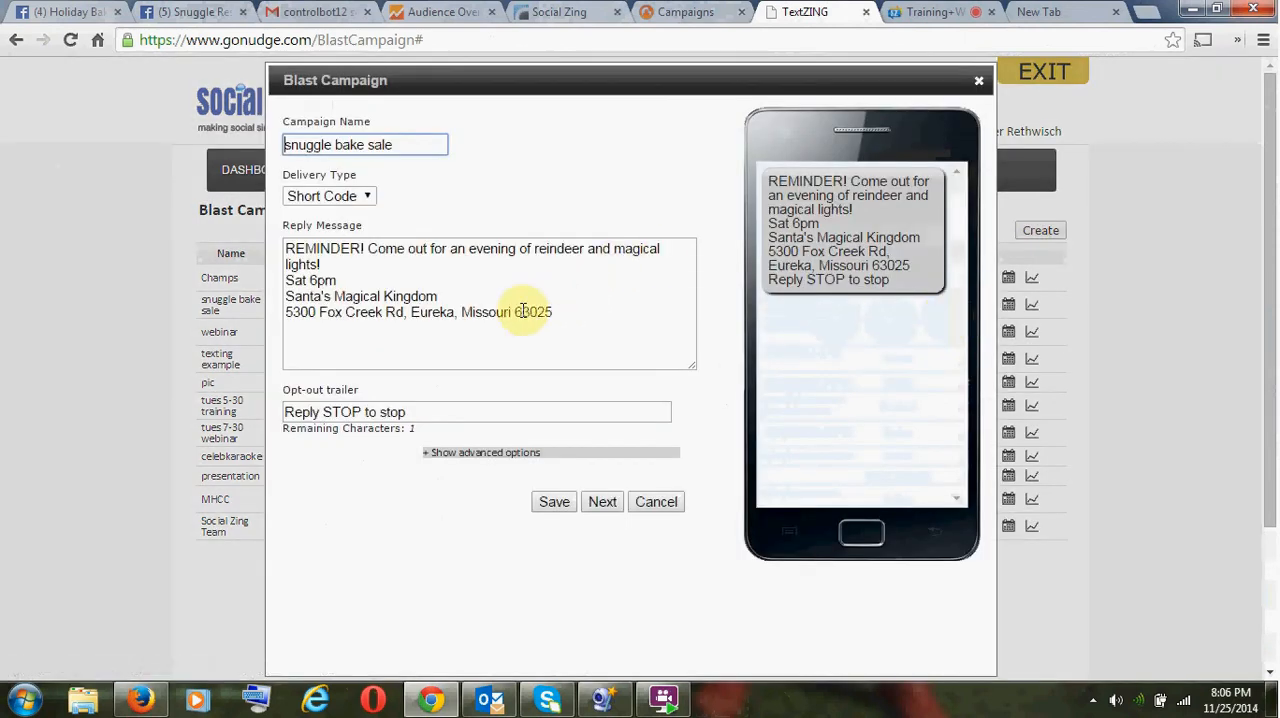
- Add a line break after the address in the reply message and reword the event text to "Reindeer & Magical Lights!"
left_click(584, 320)
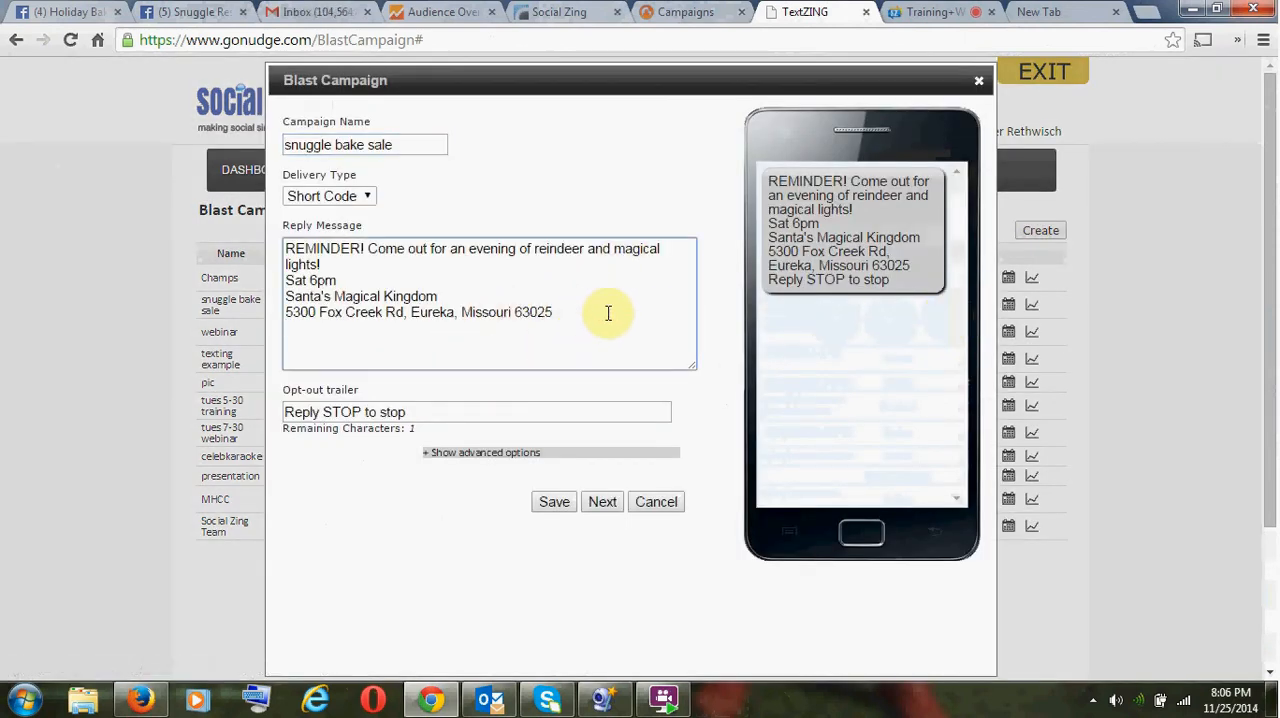
key("Return")
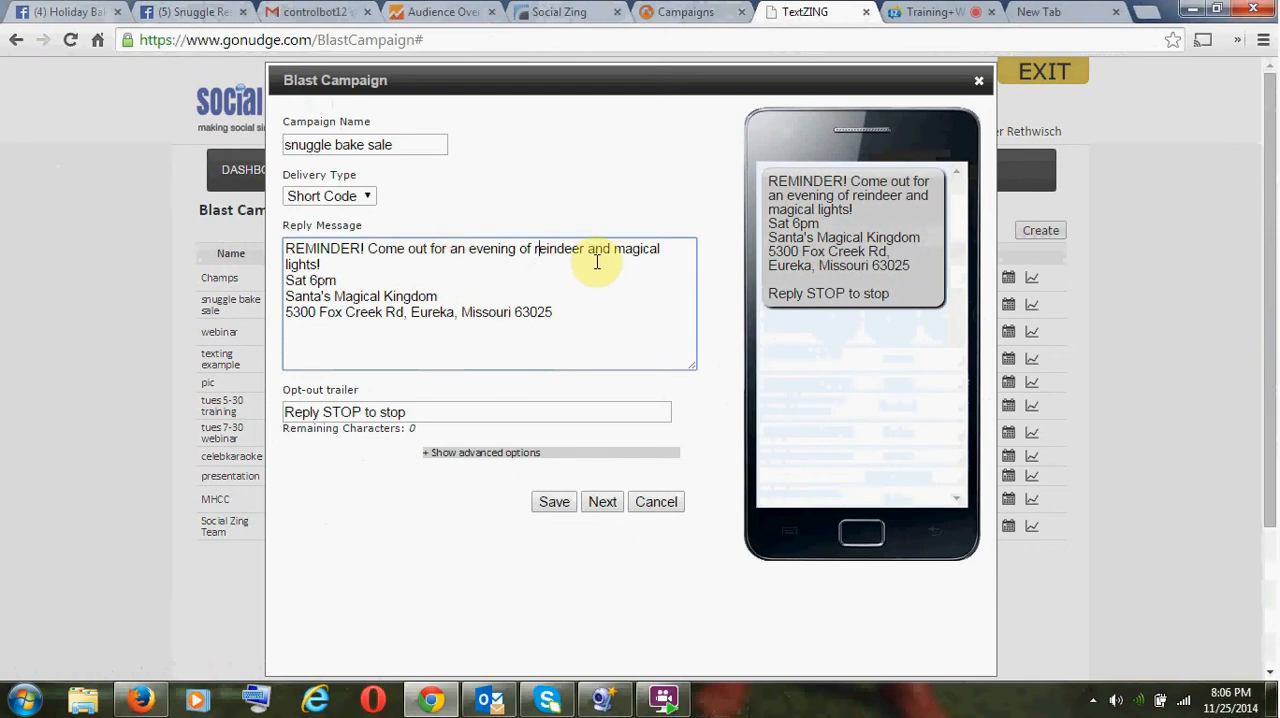
key("Right")
key("Right")
key("Delete")
type("R")
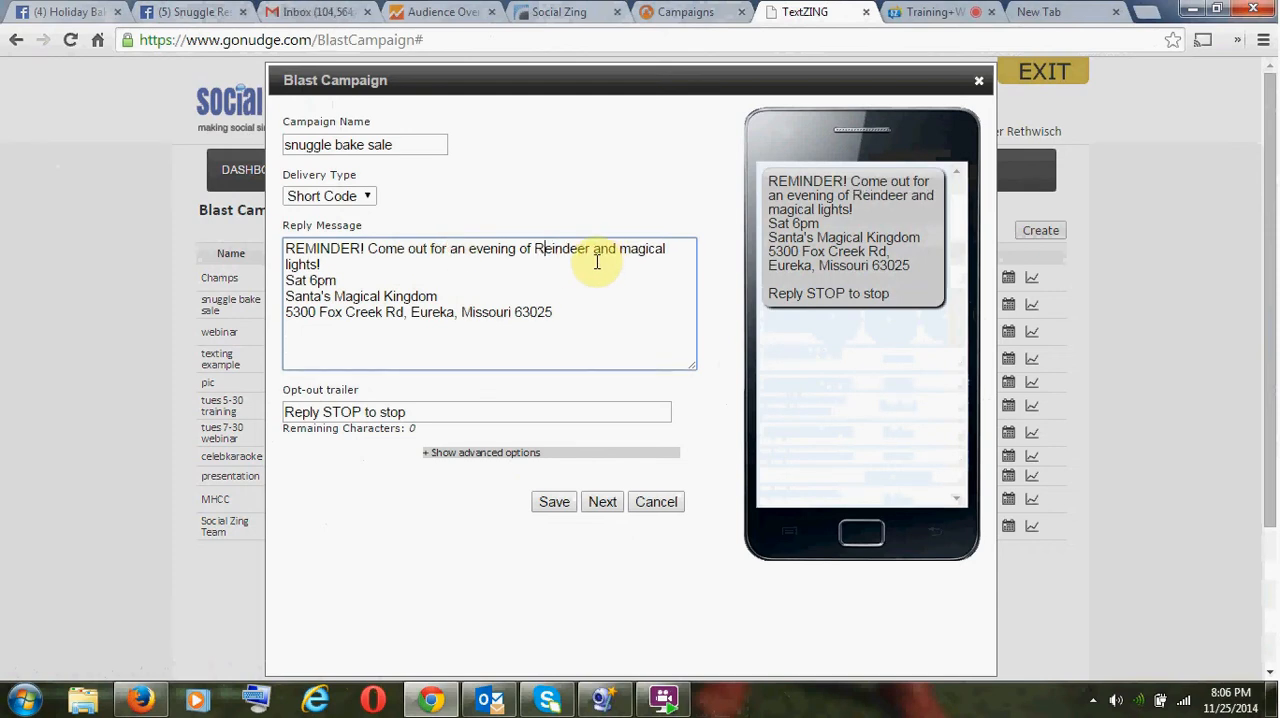
key("ctrl+shift+Left")
type("&")
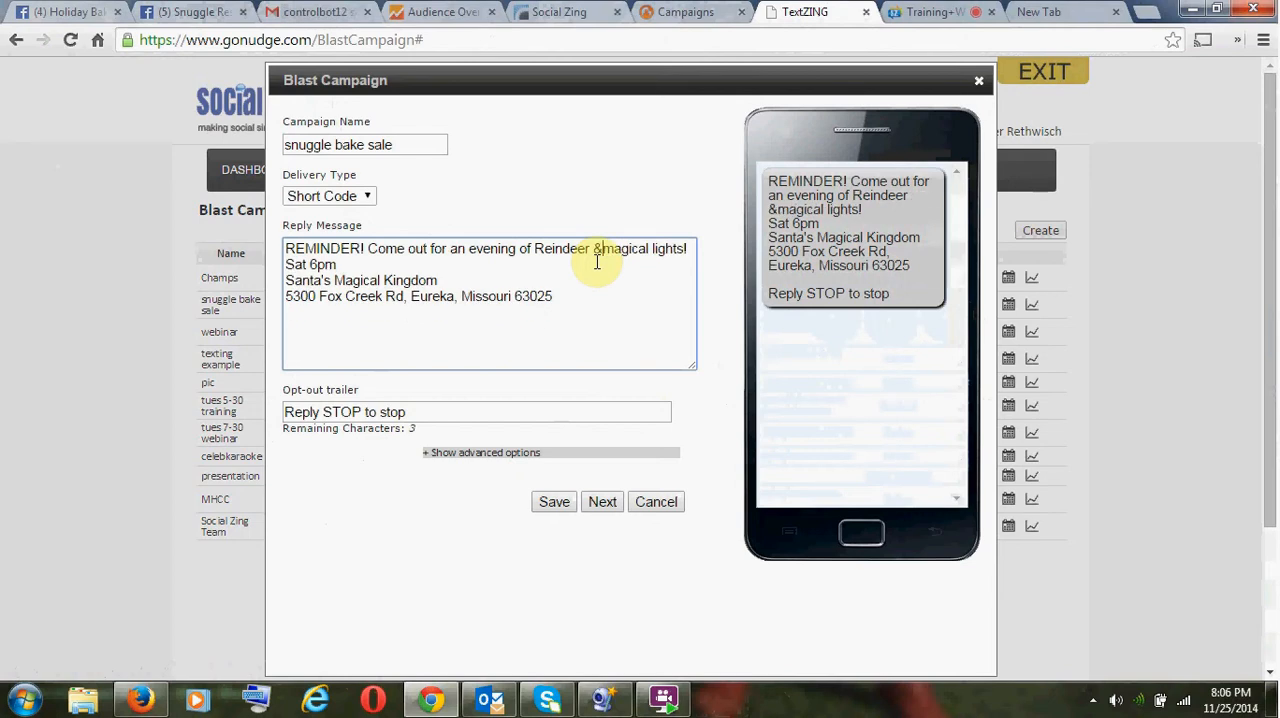
key("Delete")
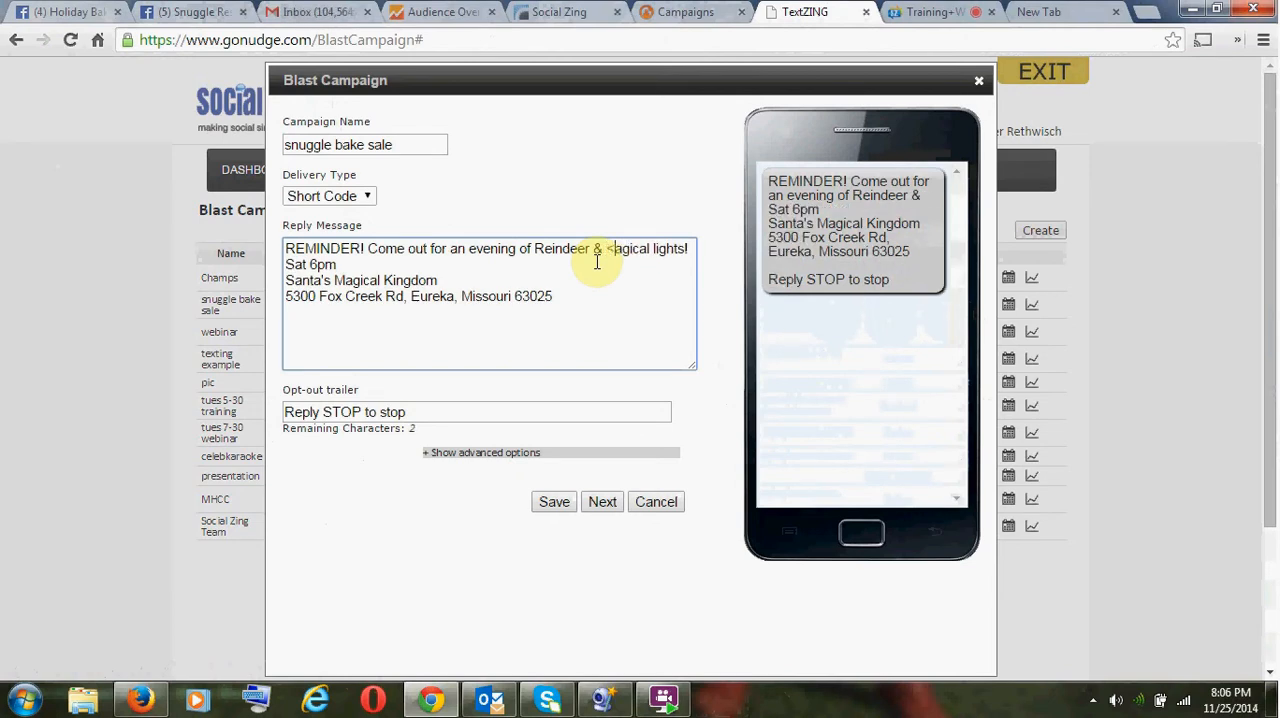
type("M")
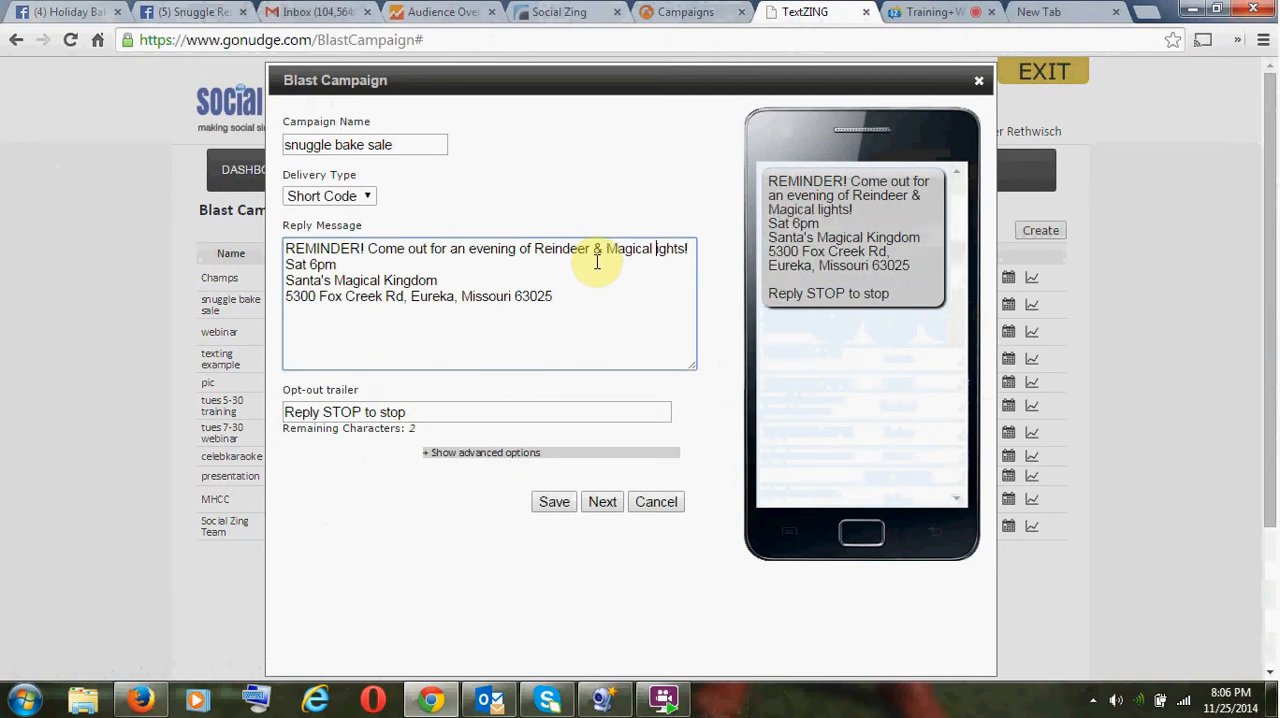
key("Delete")
type("L")
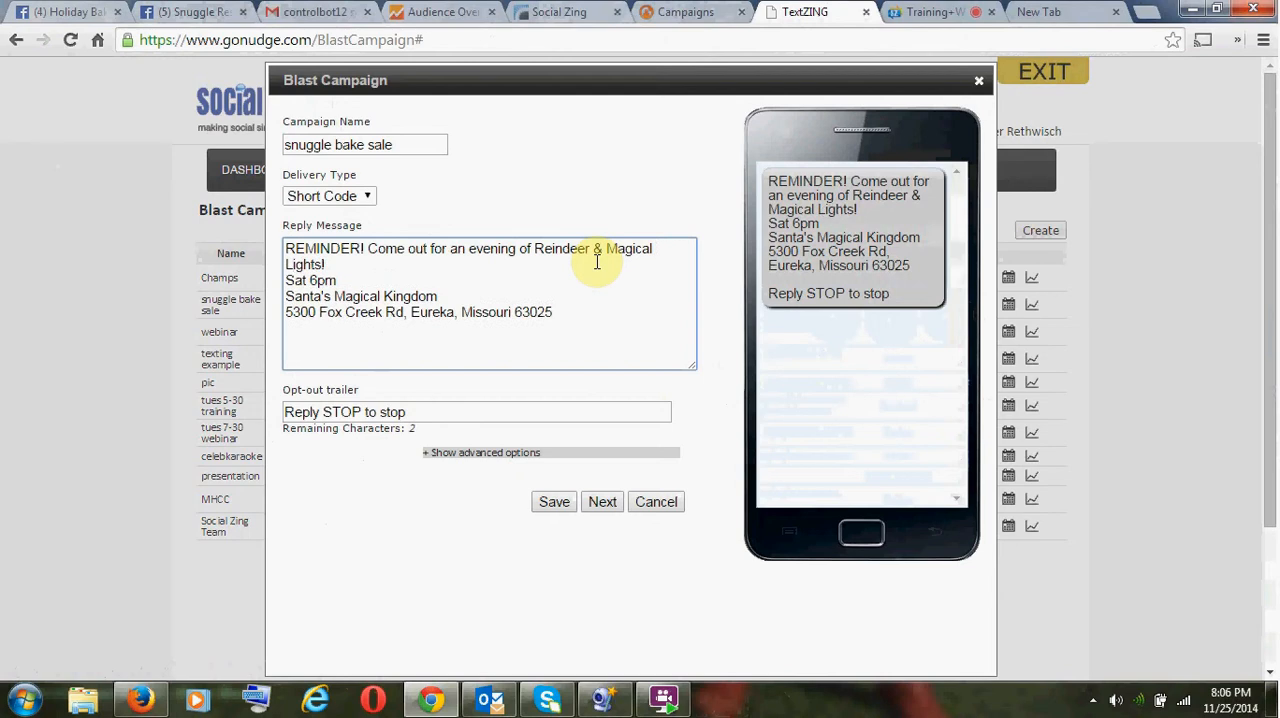
- Start a new line in the reply message before "Come out for an evening", leaving "REMINDER!" on its own line
key("ctrl+Left")
key("ctrl+Left")
key("ctrl+Left")
key("ctrl+Left")
key("Return")
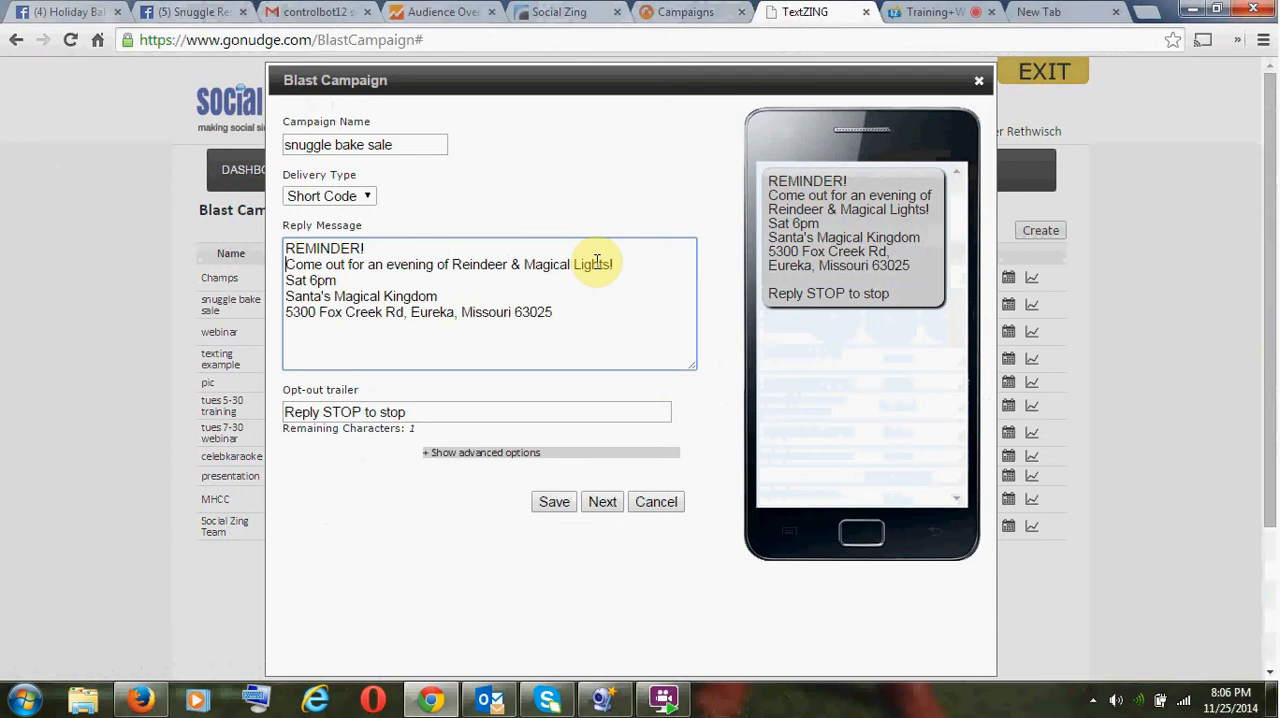
- Continue to the delivery settings, turn off immediate delivery, and schedule the blast for 11/29/2014 at 05:00 PM
left_click(601, 503)
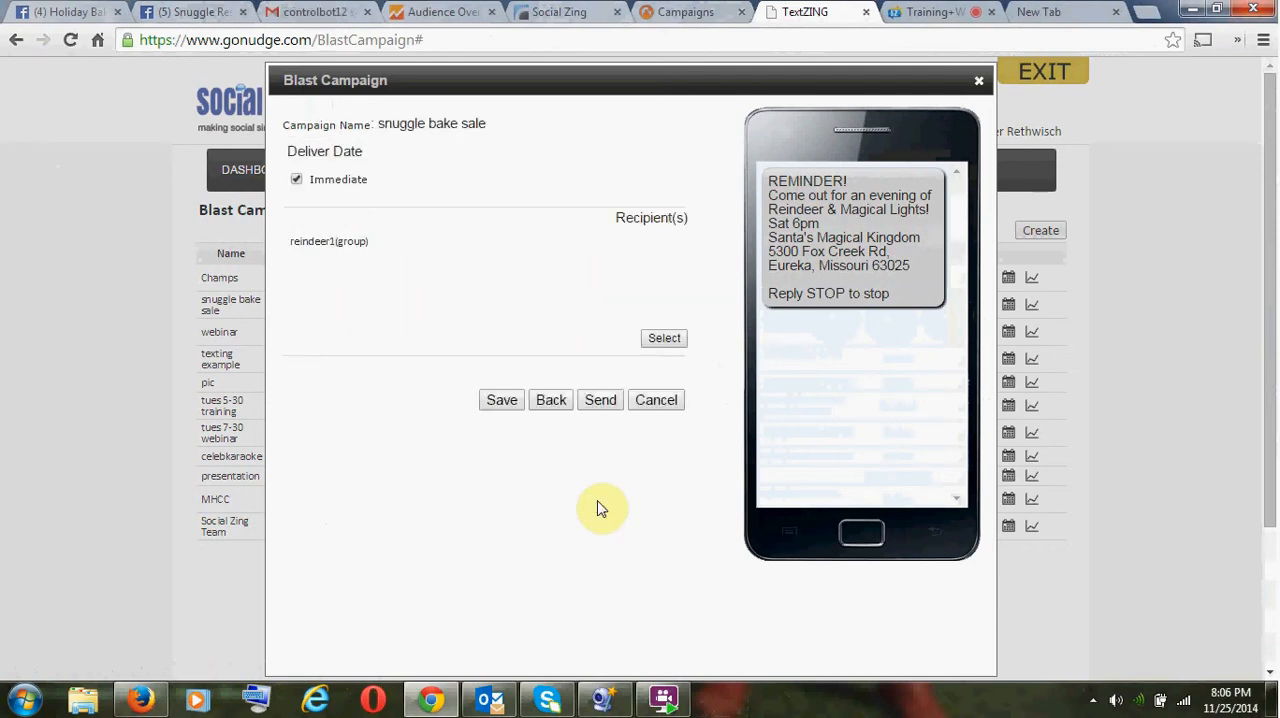
left_click(296, 179)
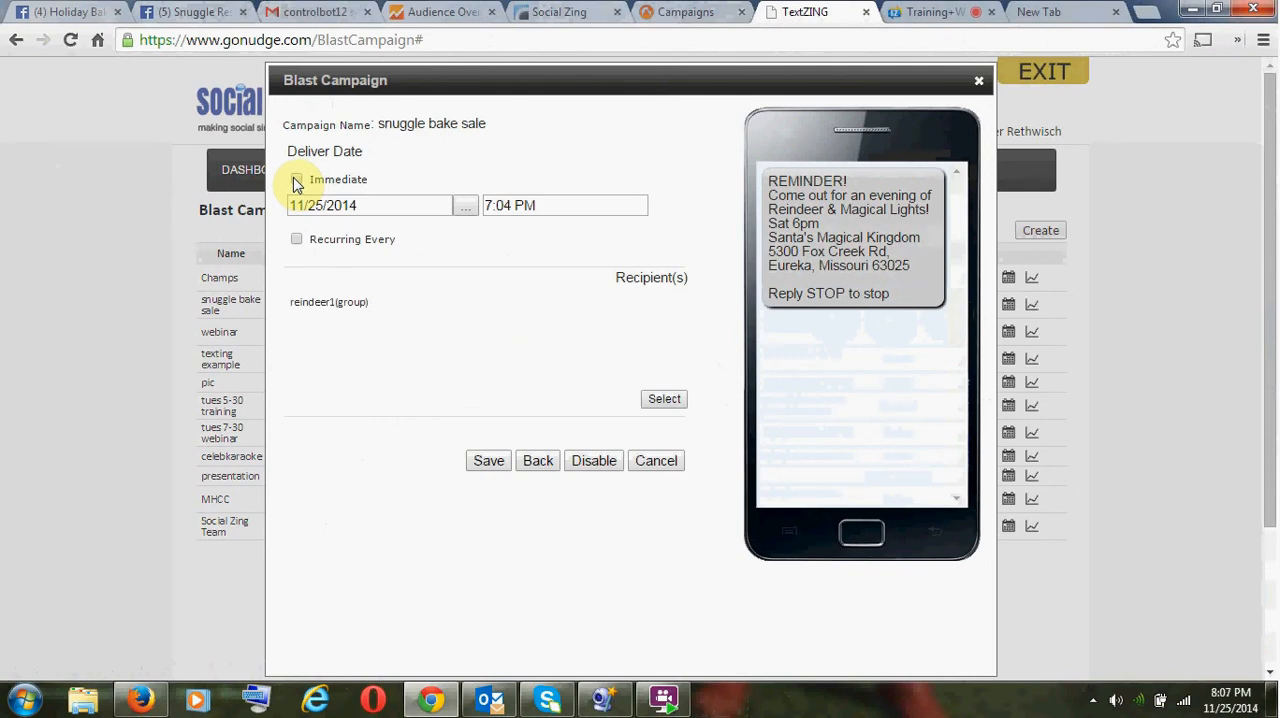
left_click(464, 207)
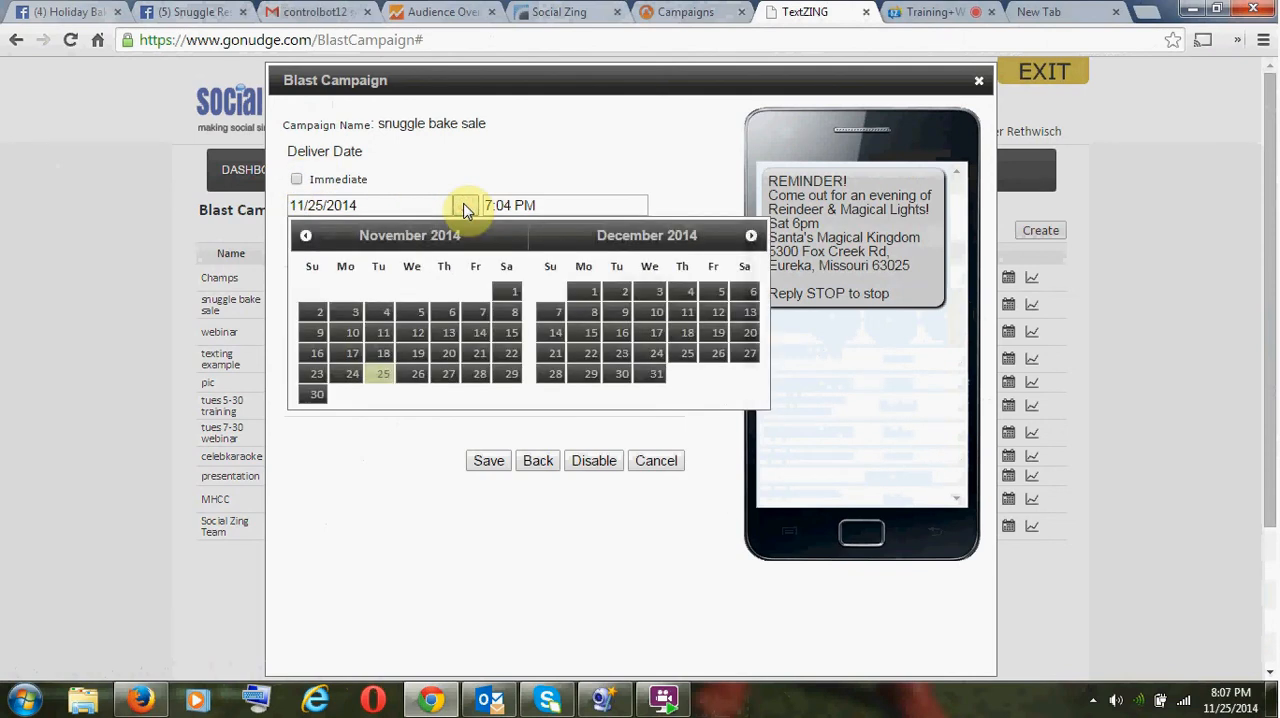
left_click(508, 374)
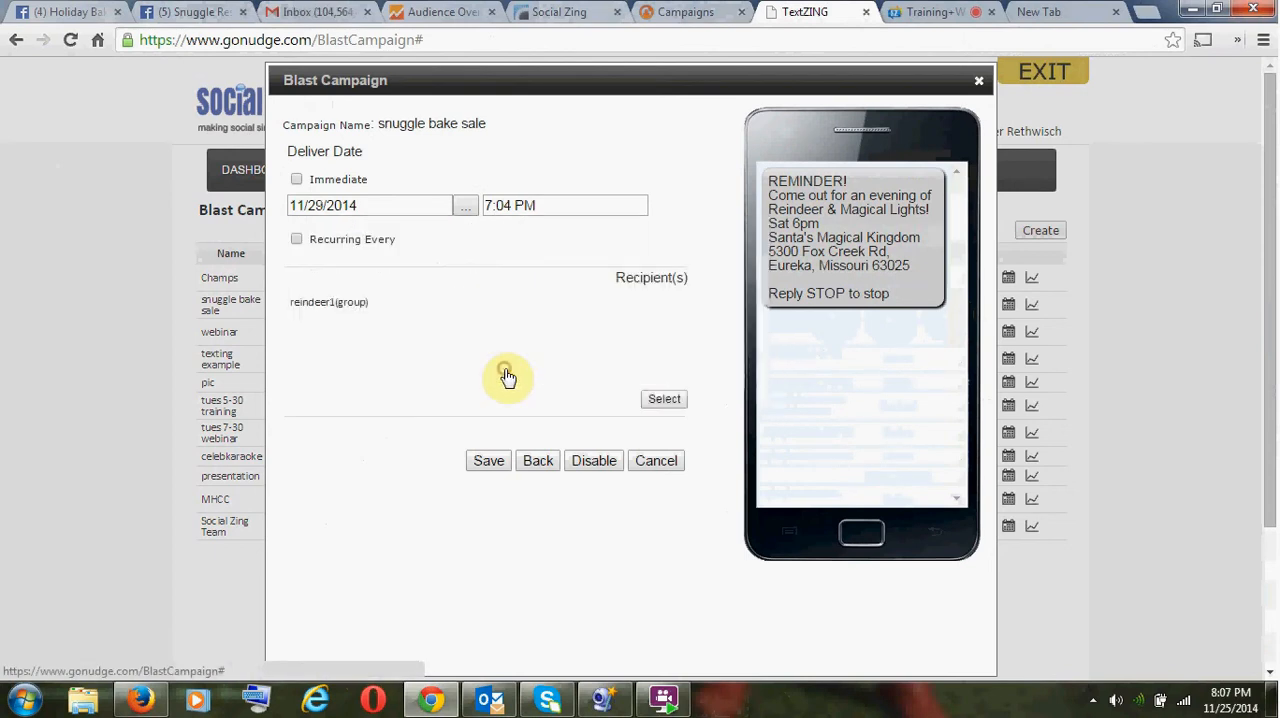
left_click(497, 205)
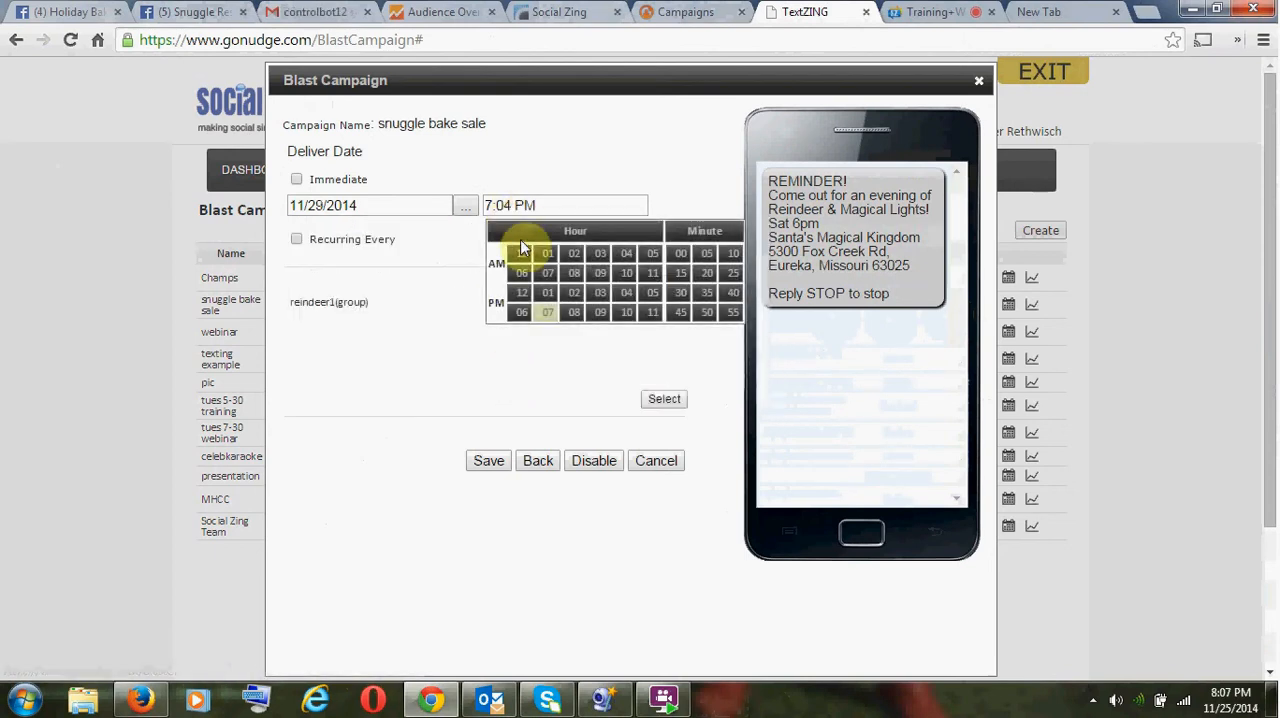
left_click(650, 300)
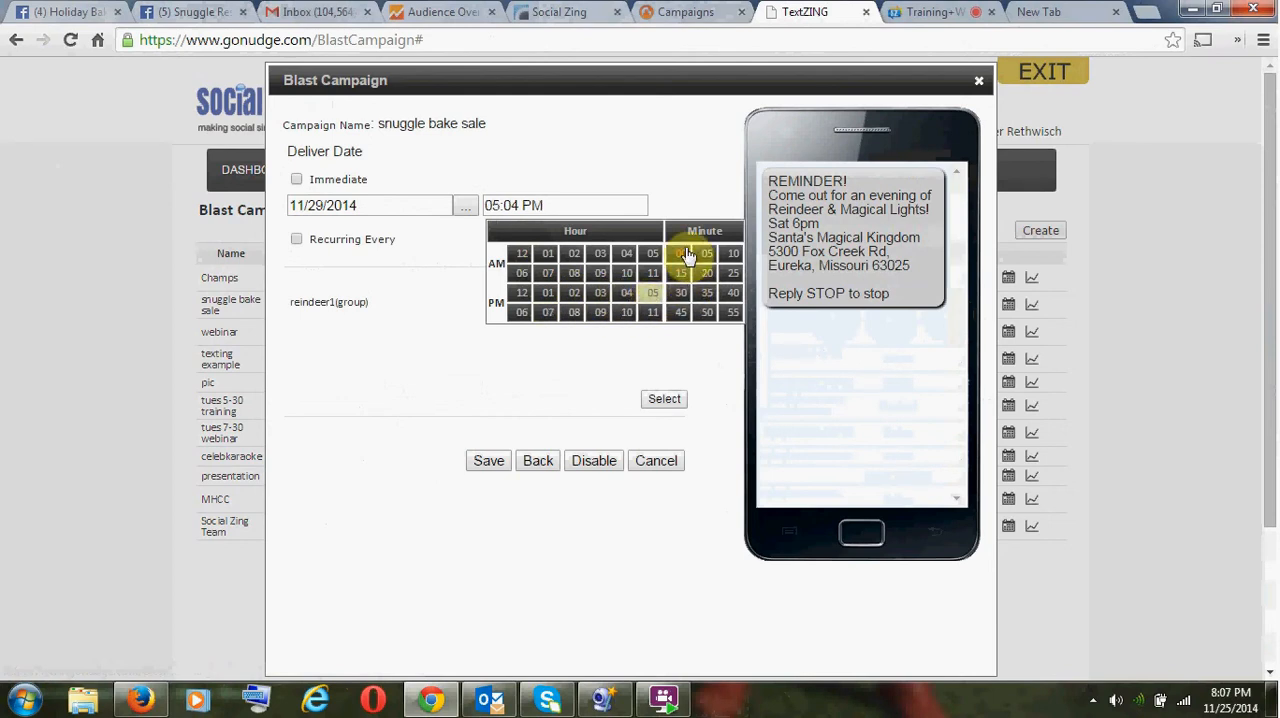
left_click(680, 253)
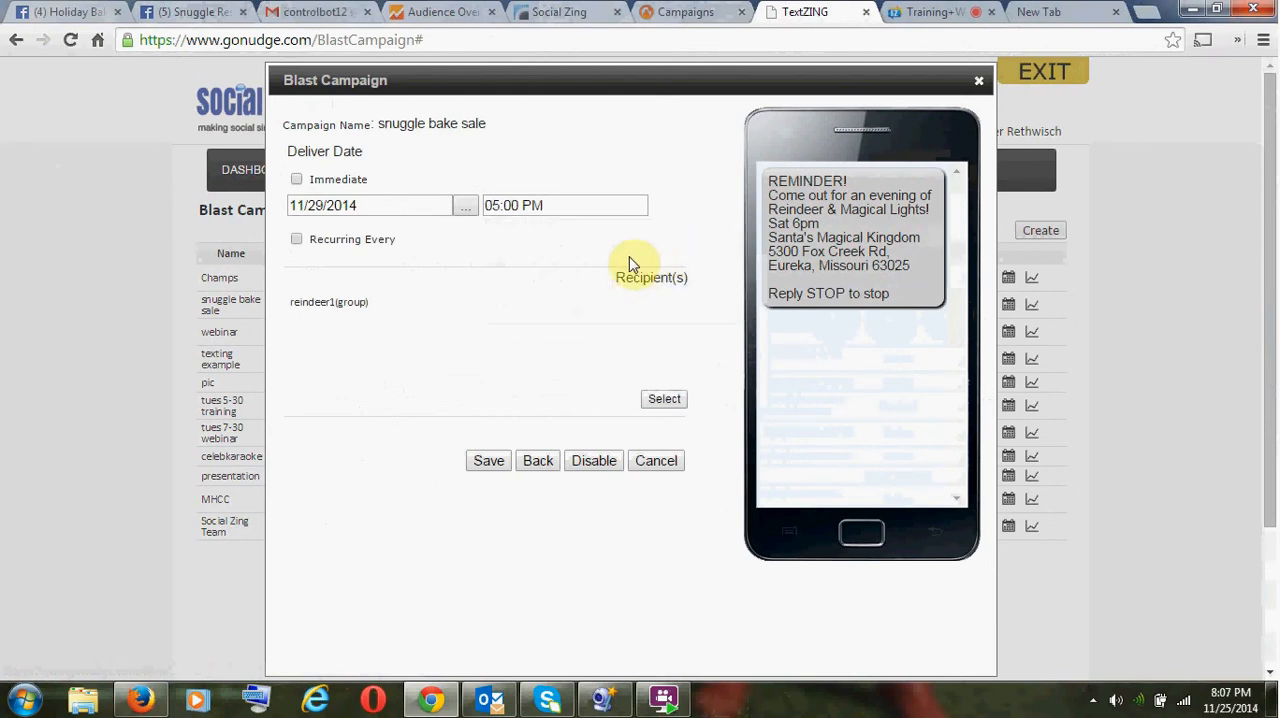
- Turn the recurring delivery option on and back off, and save the scheduled campaign
left_click(296, 239)
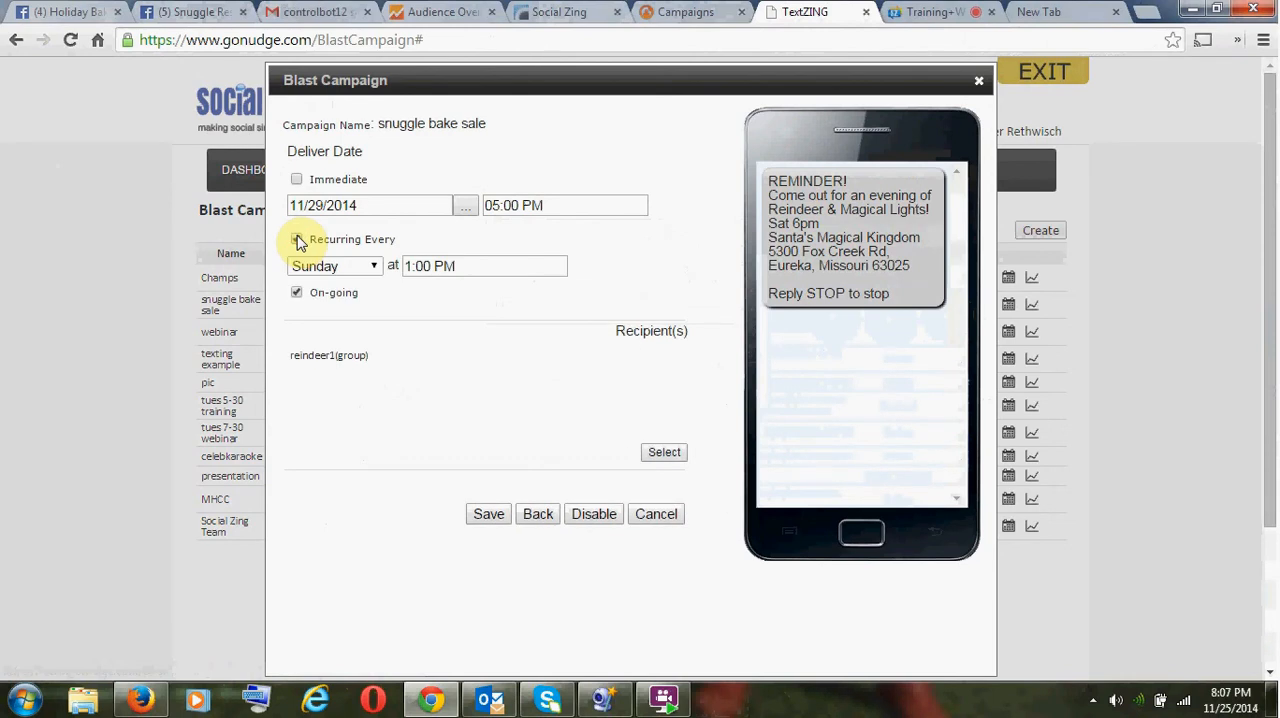
left_click(296, 239)
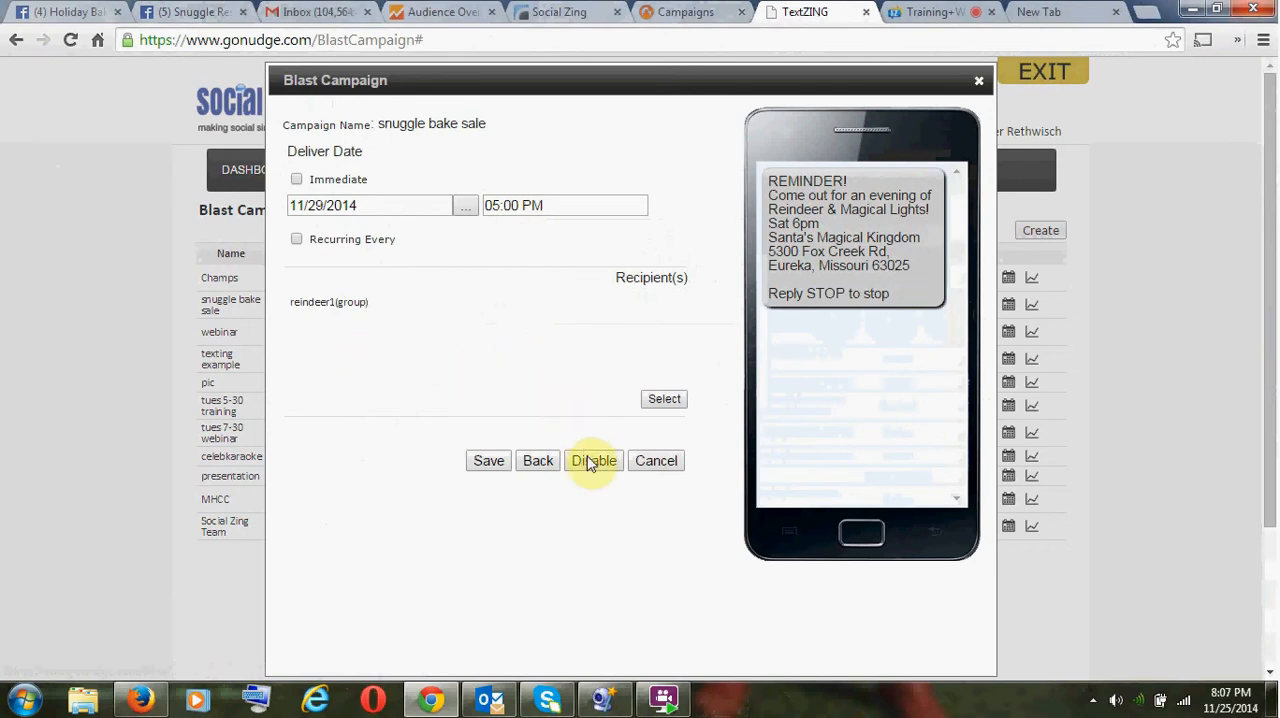
left_click(489, 460)
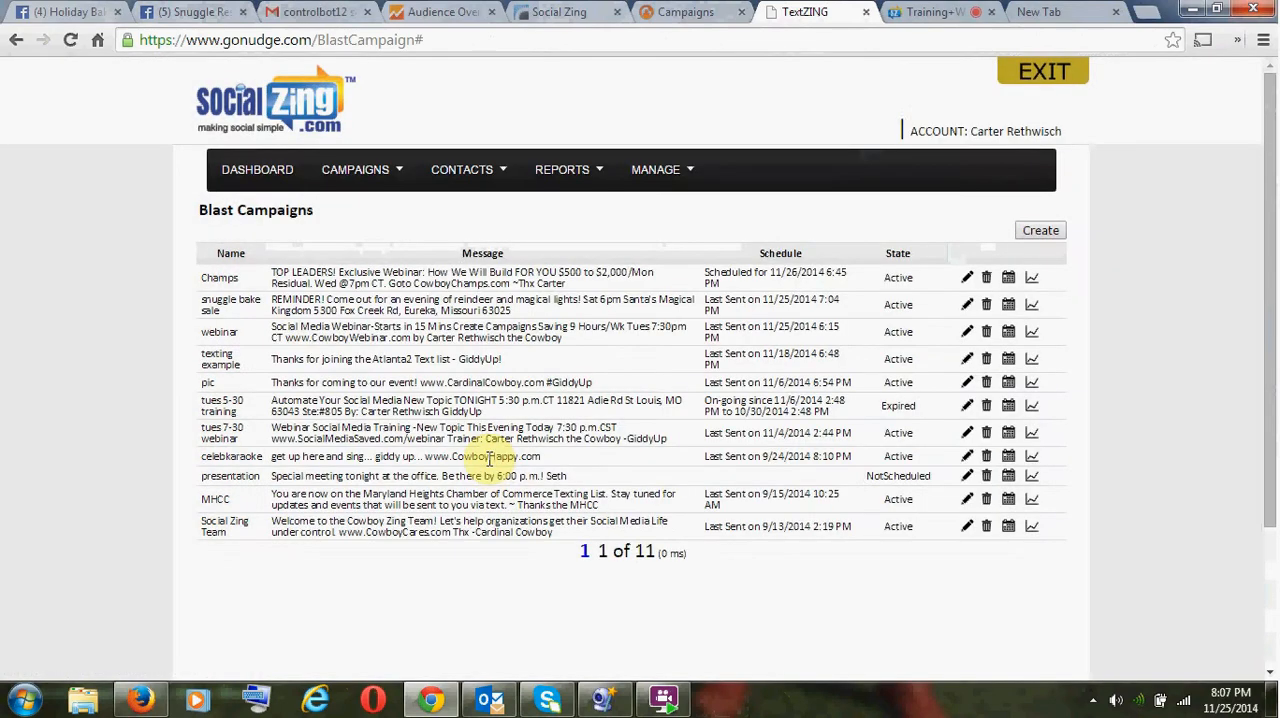
- Reopen the snuggle bake sale campaign and move the city, state and ZIP code to a separate line, removing the comma after the street
left_click(967, 305)
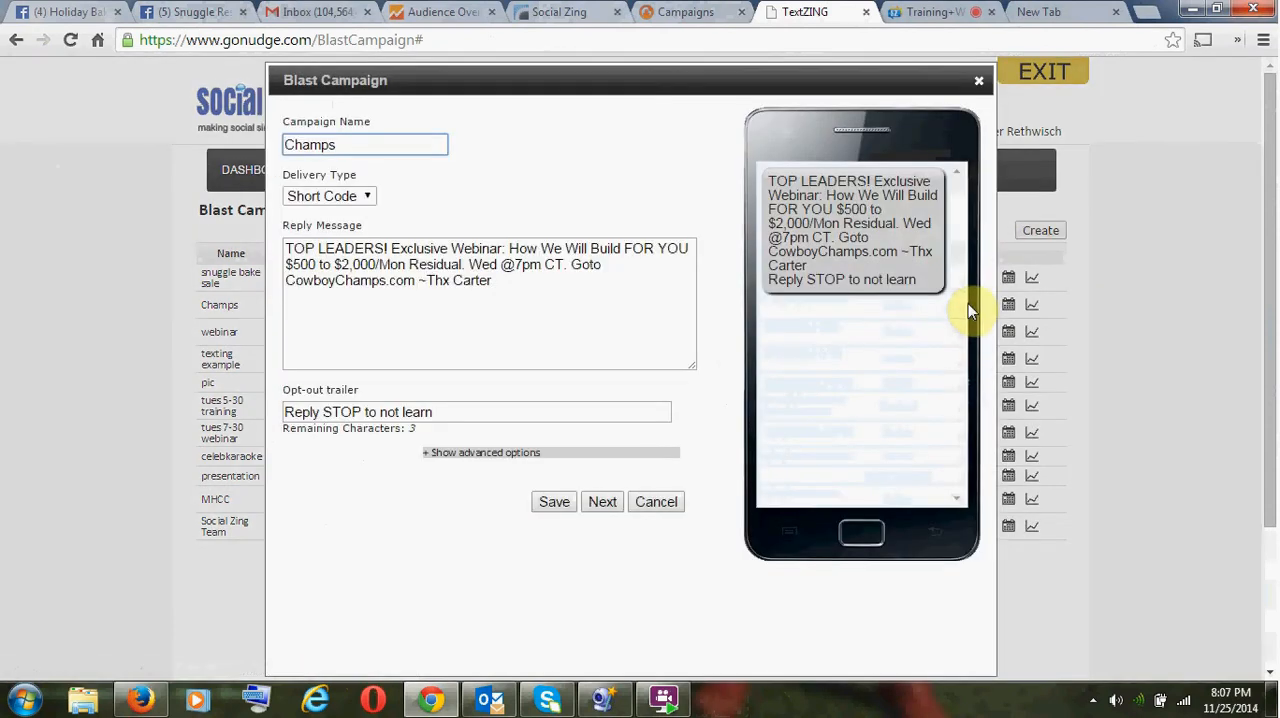
left_click(978, 84)
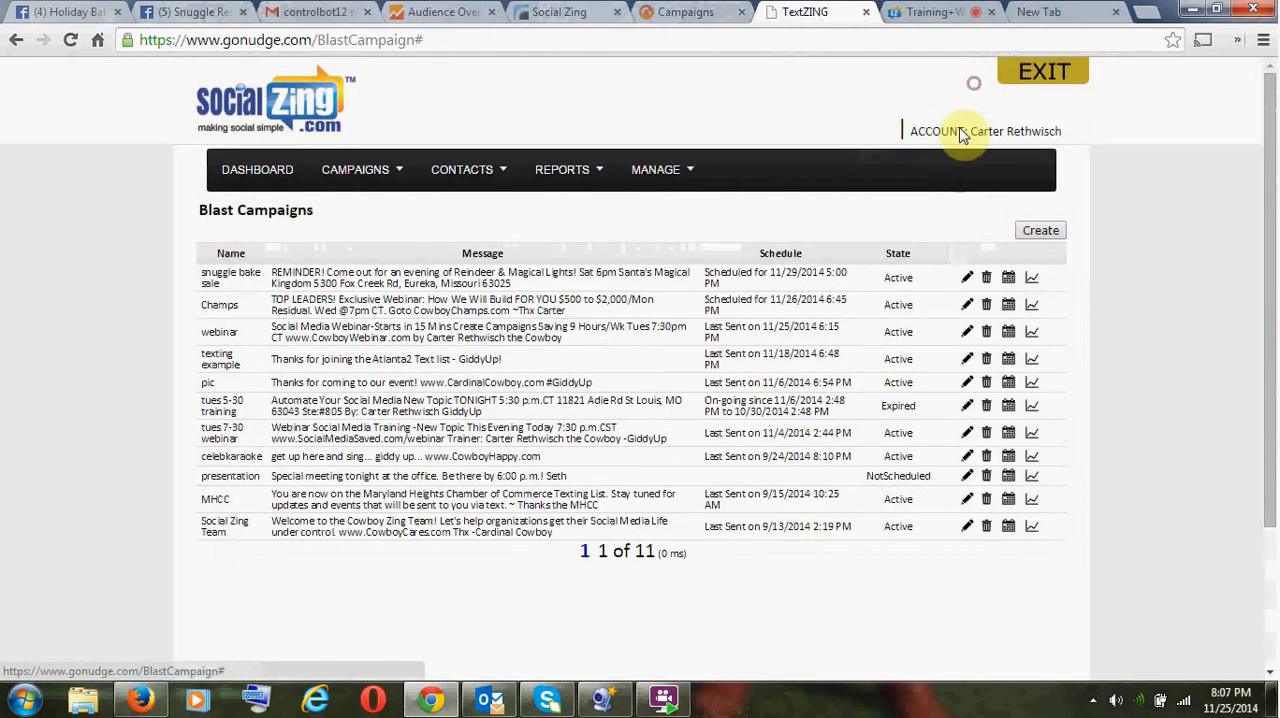
left_click(967, 283)
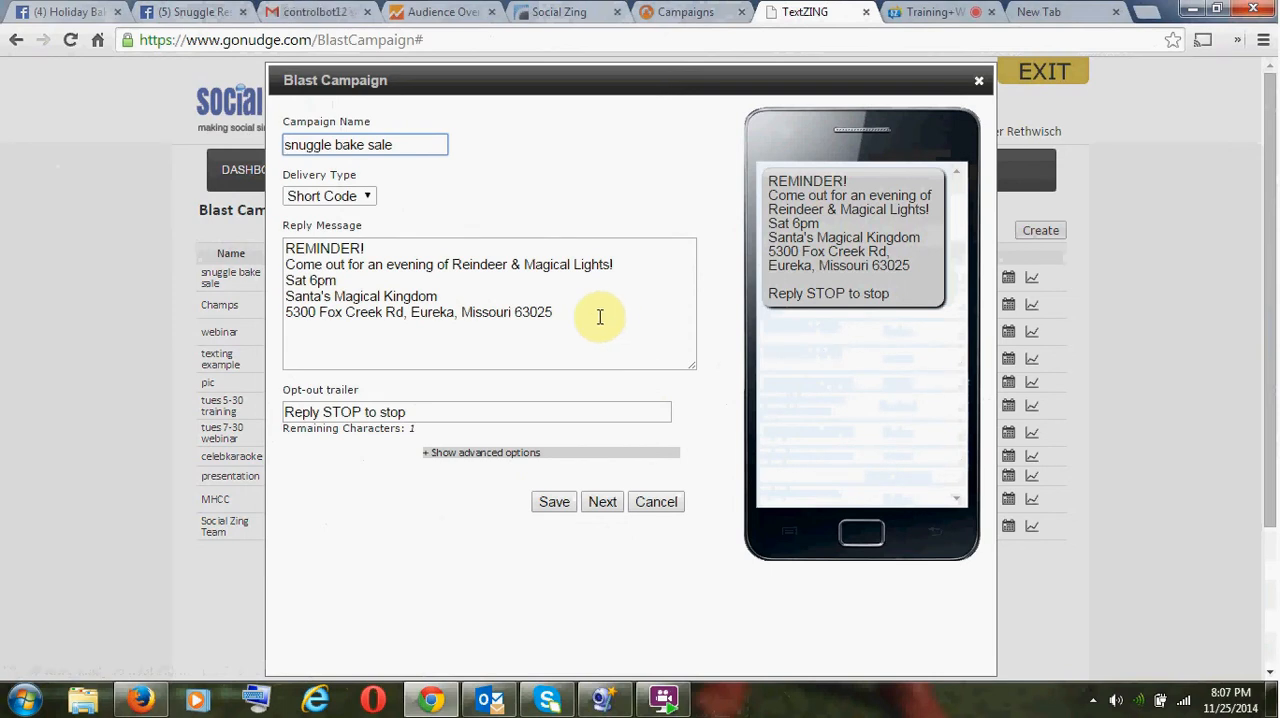
left_click(410, 314)
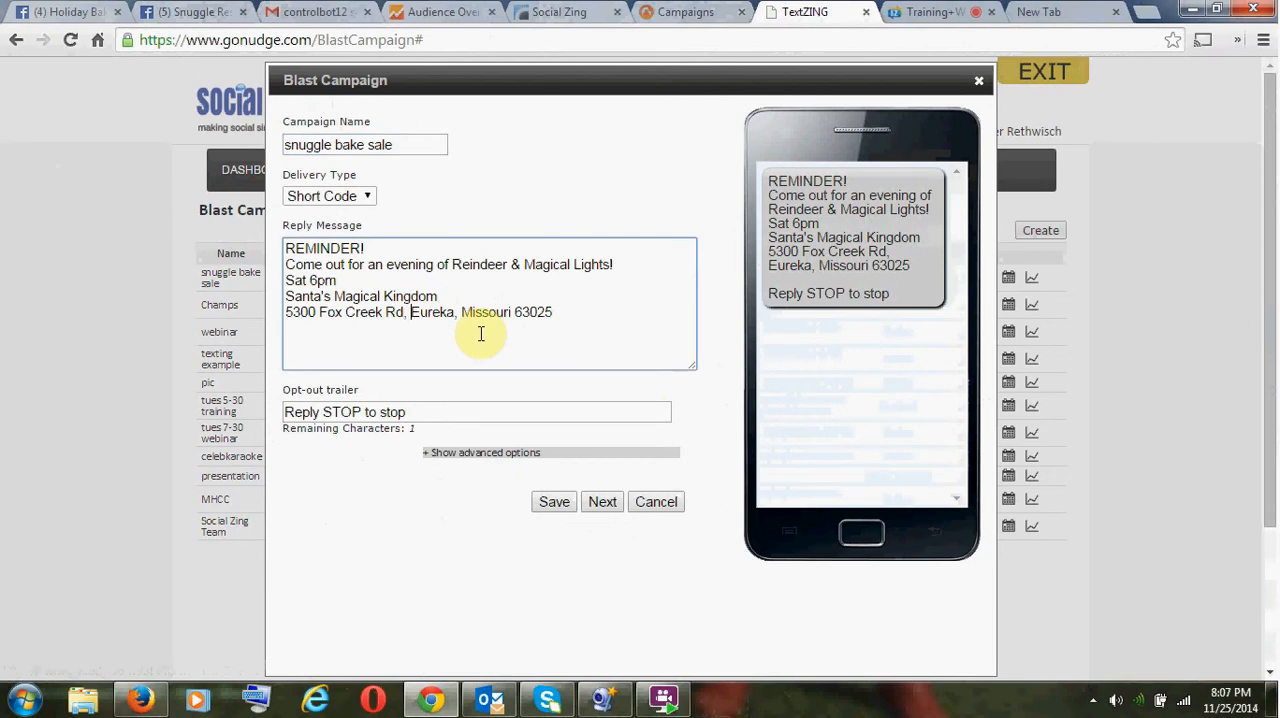
key("BackSpace")
key("BackSpace")
key("Return")
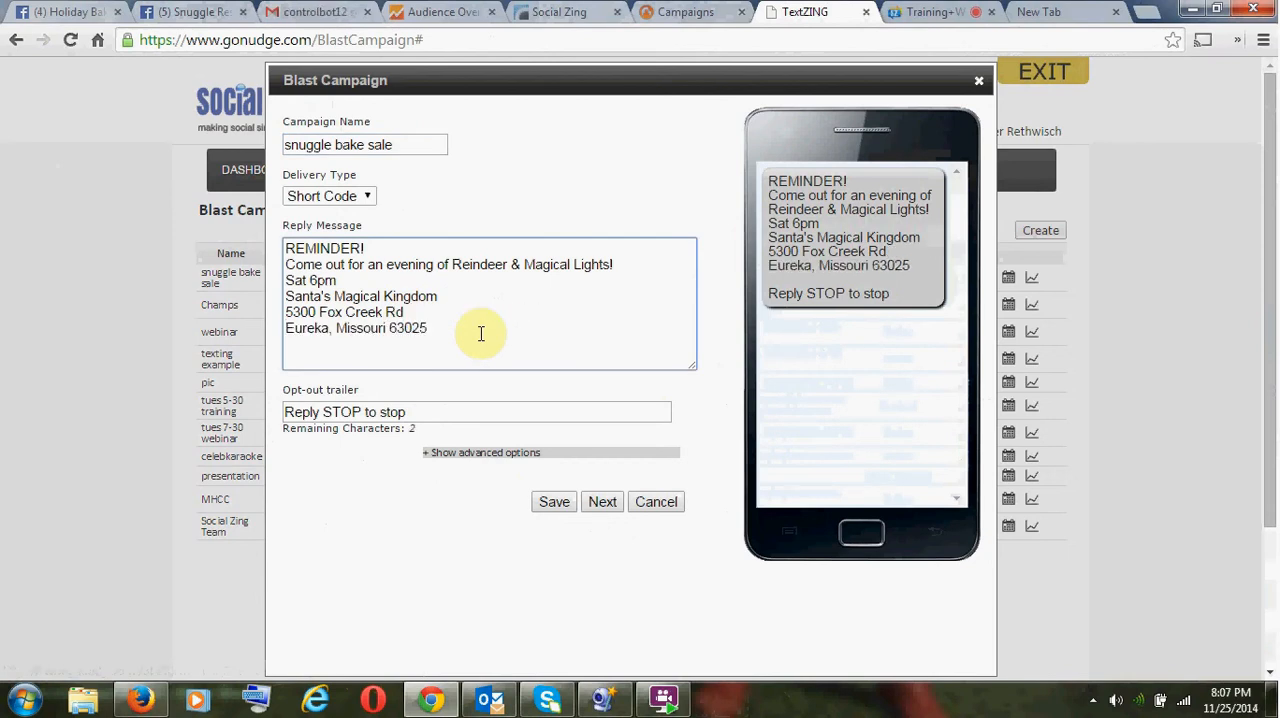
- Add "Snuggle!" after "REMINDER!" on the first line of the reply message
left_click(418, 251)
type("Snuggle!")
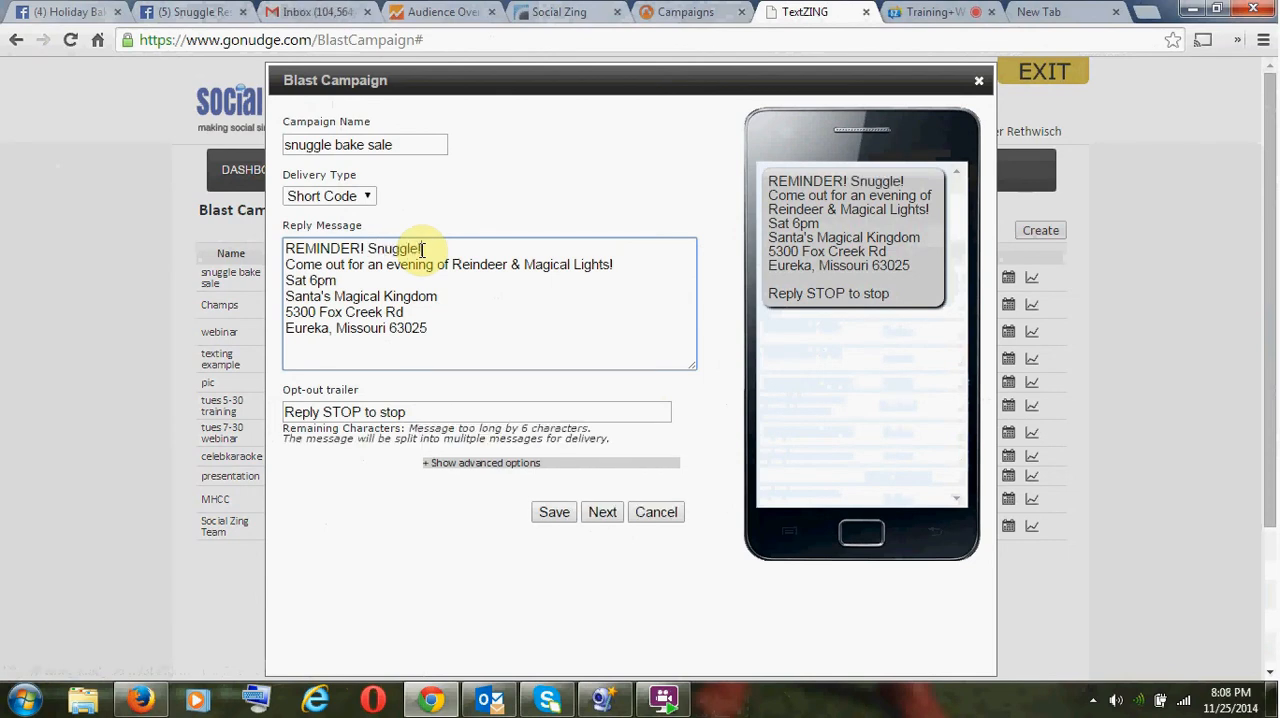
- Replace "out for an" with "Out Sat" on the second line of the reply message
key("Left")
key("Left")
key("Left")
key("ctrl+shift+Left")
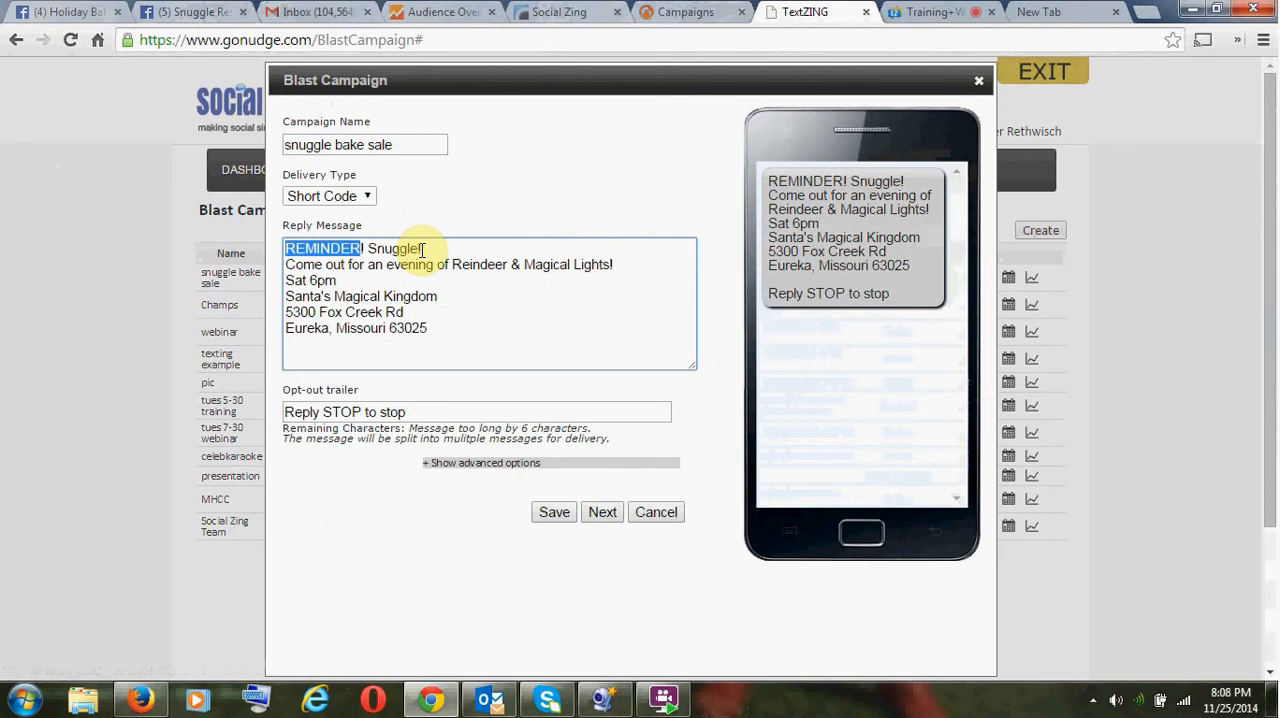
key("Left")
key("Right")
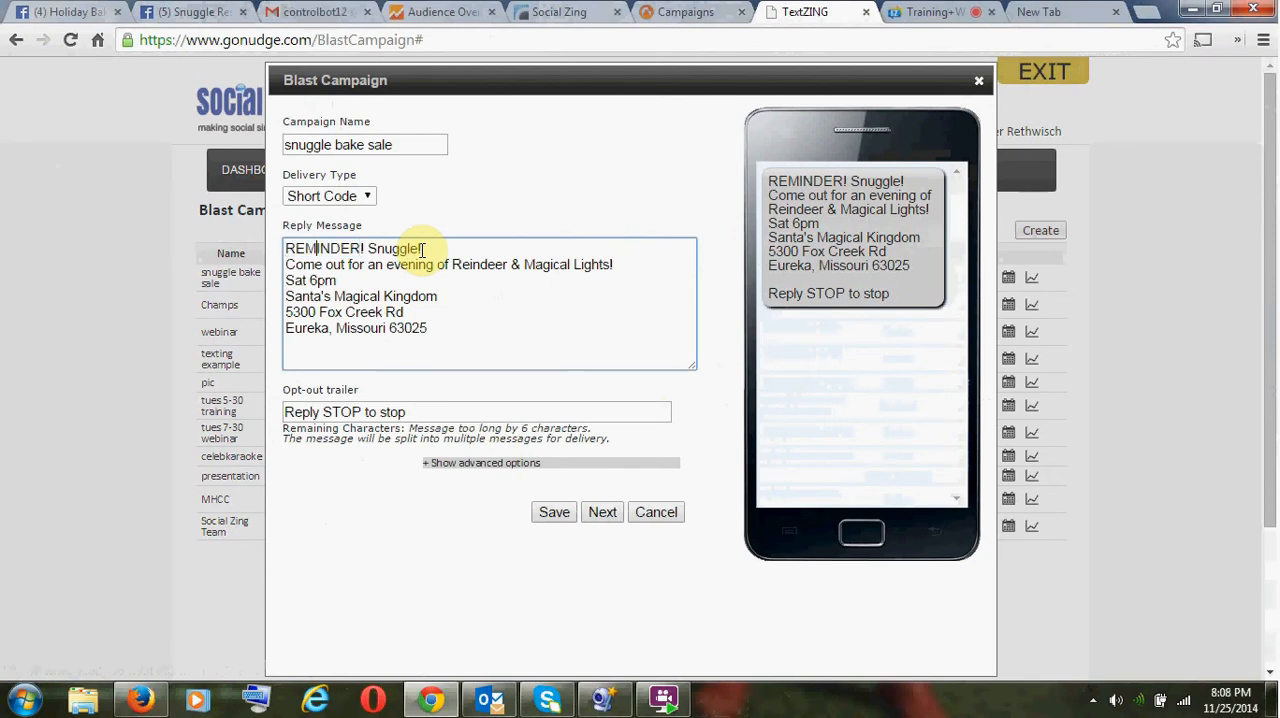
key("ctrl+Right")
key("ctrl+Right")
key("ctrl+Right")
key("ctrl+Right")
key("ctrl+shift+Left")
key("ctrl+shift+Left")
key("ctrl+shift+Left")
type("Sat ")
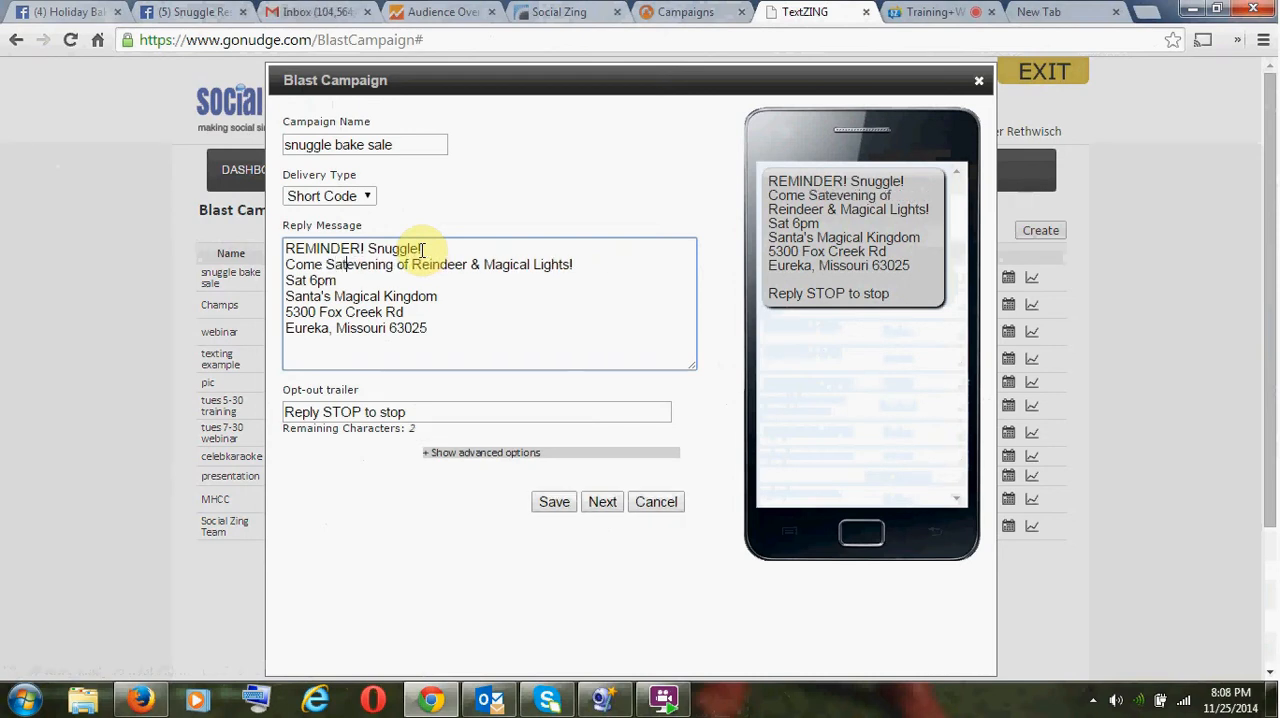
type("Pi")
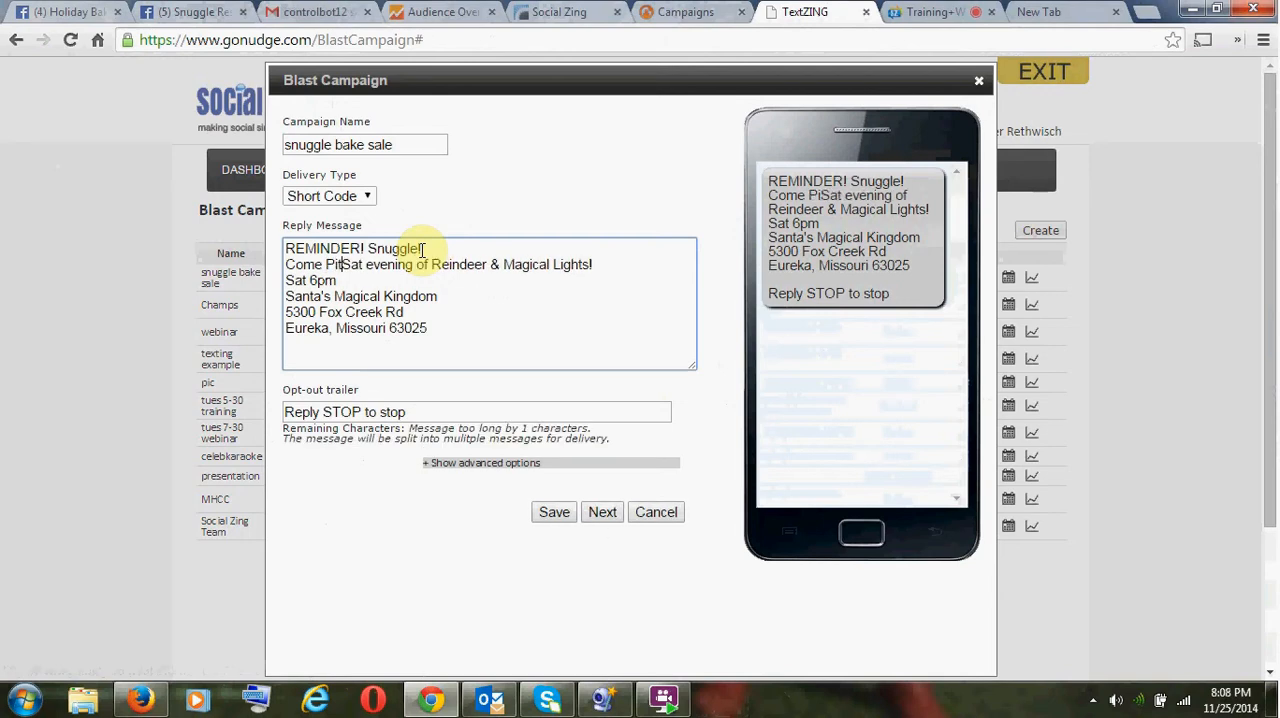
key("BackSpace")
key("BackSpace")
type("Out Sat ")
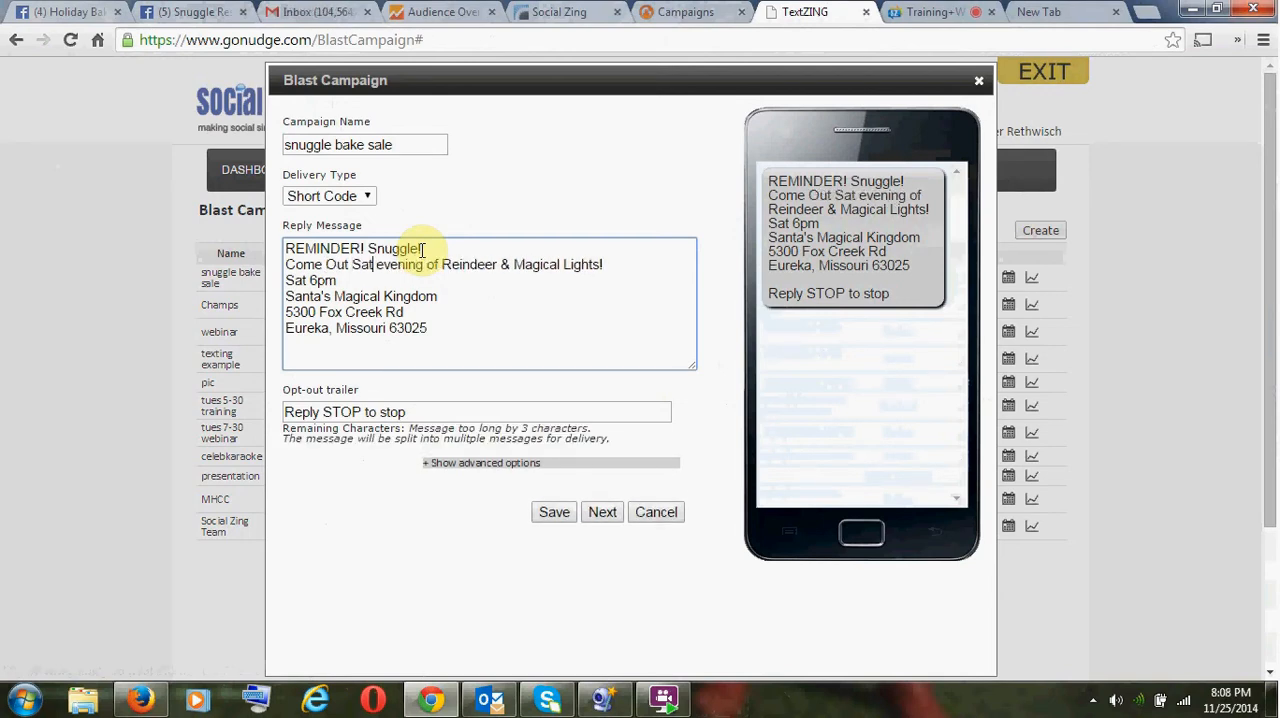
type("E")
- Capitalize "Evening" and replace "of" with "For" on the second line of the reply message
key("Delete")
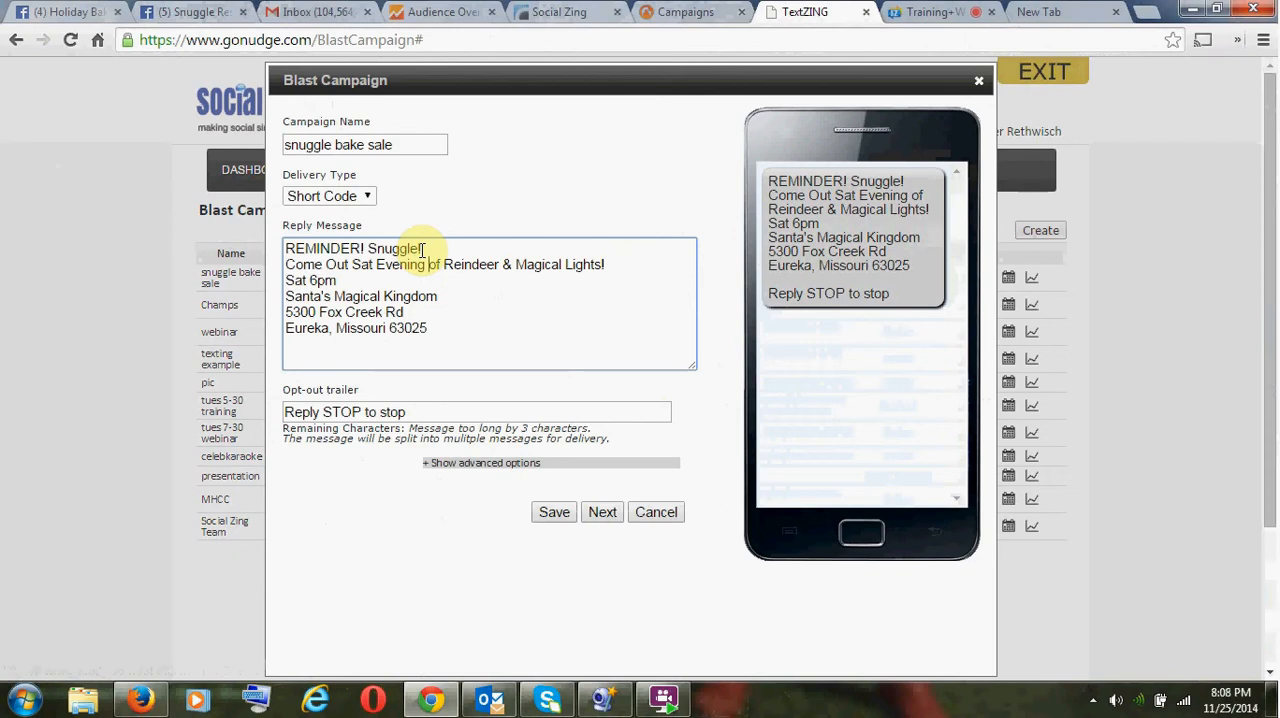
double_click(435, 264)
type("fo")
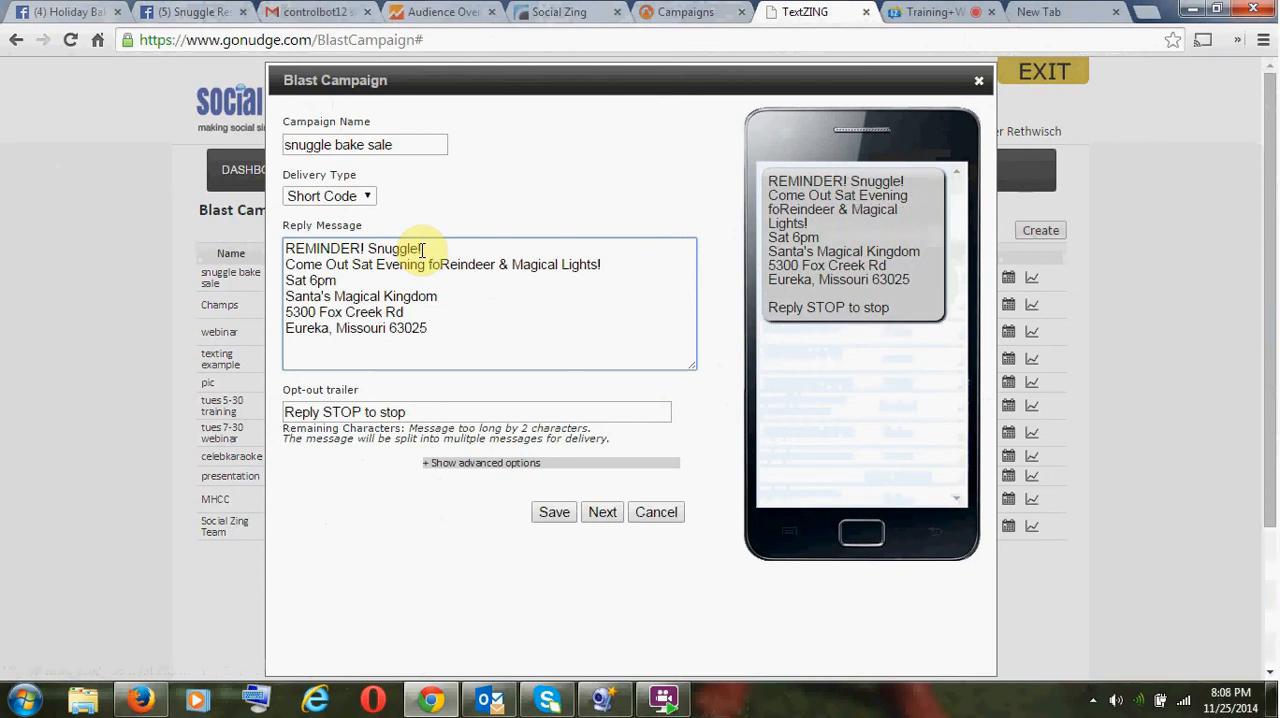
type("r")
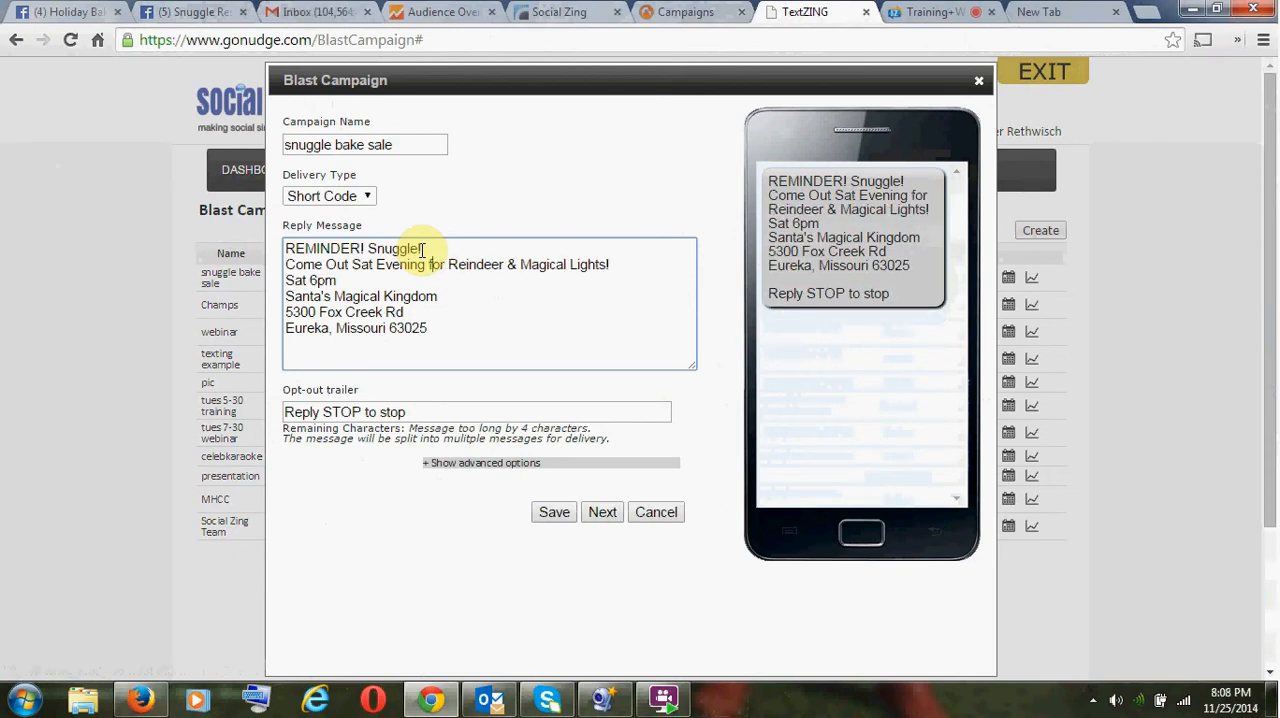
key("BackSpace")
type("F")
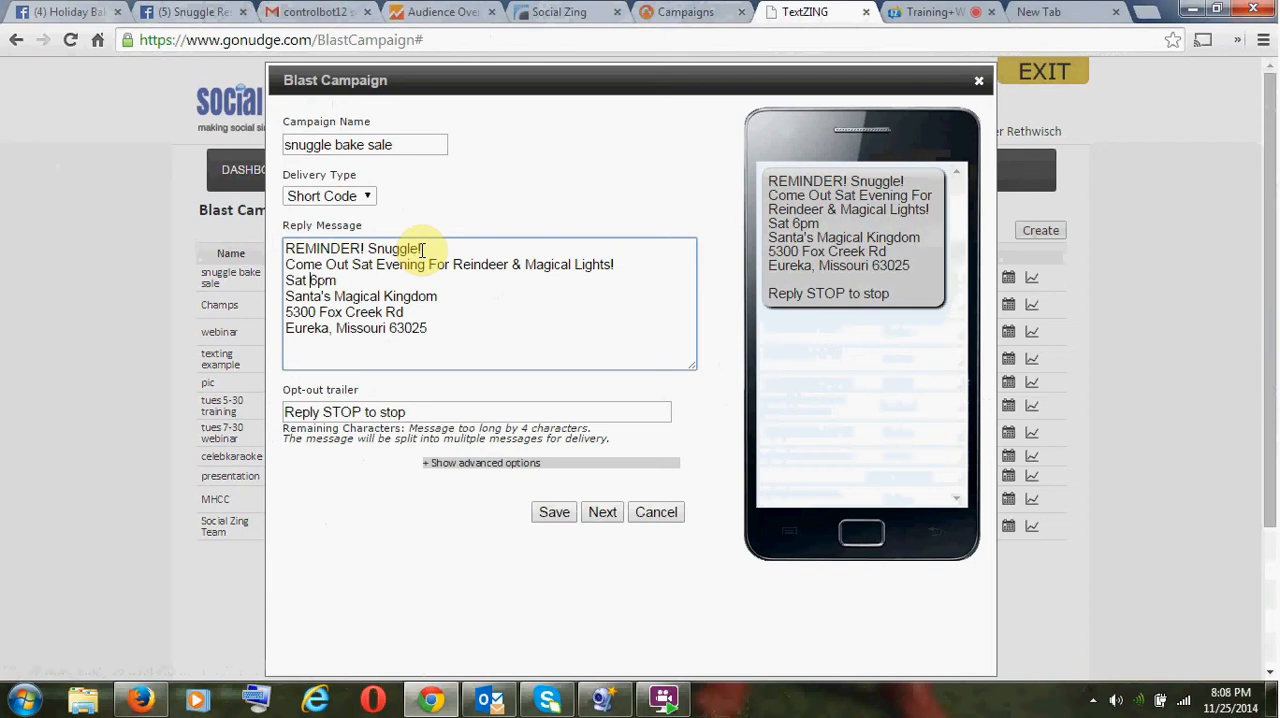
- Remove "Sat" before "6pm" and reword the second line to "Come Out This Sat Evening Reindeer & Magical Lights!"
key("ctrl+shift+Left")
key("BackSpace")
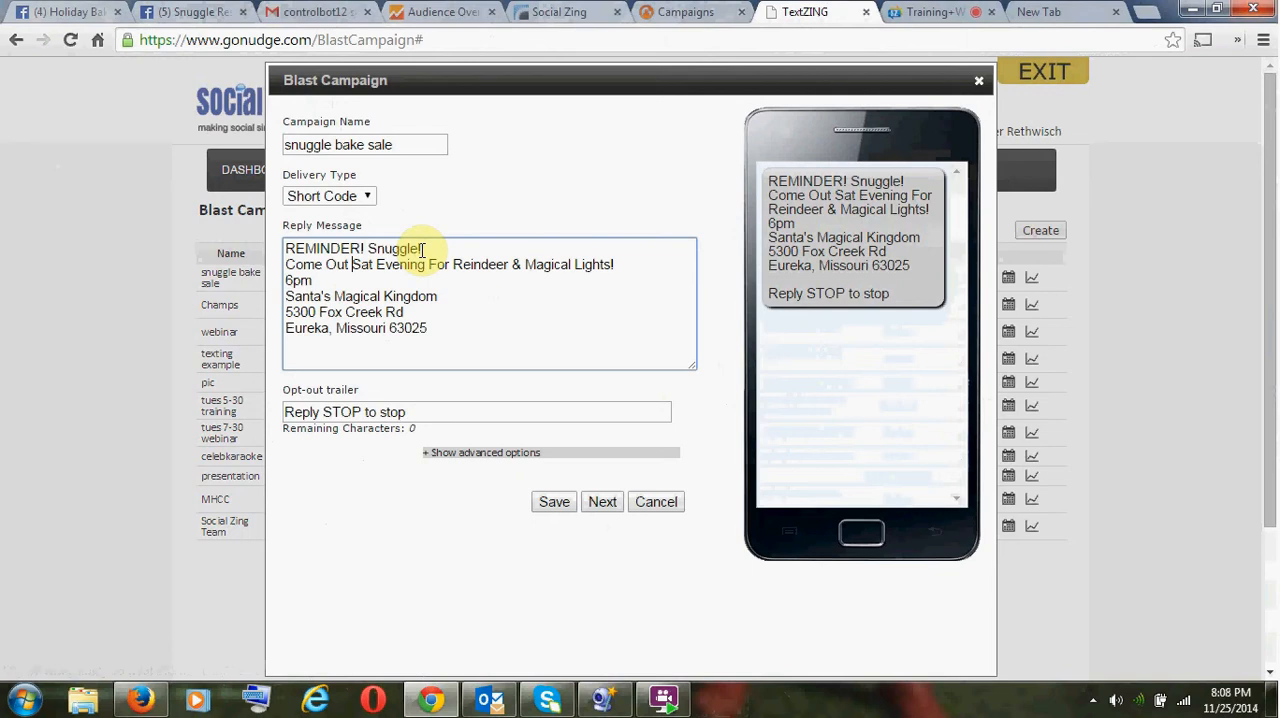
type("This")
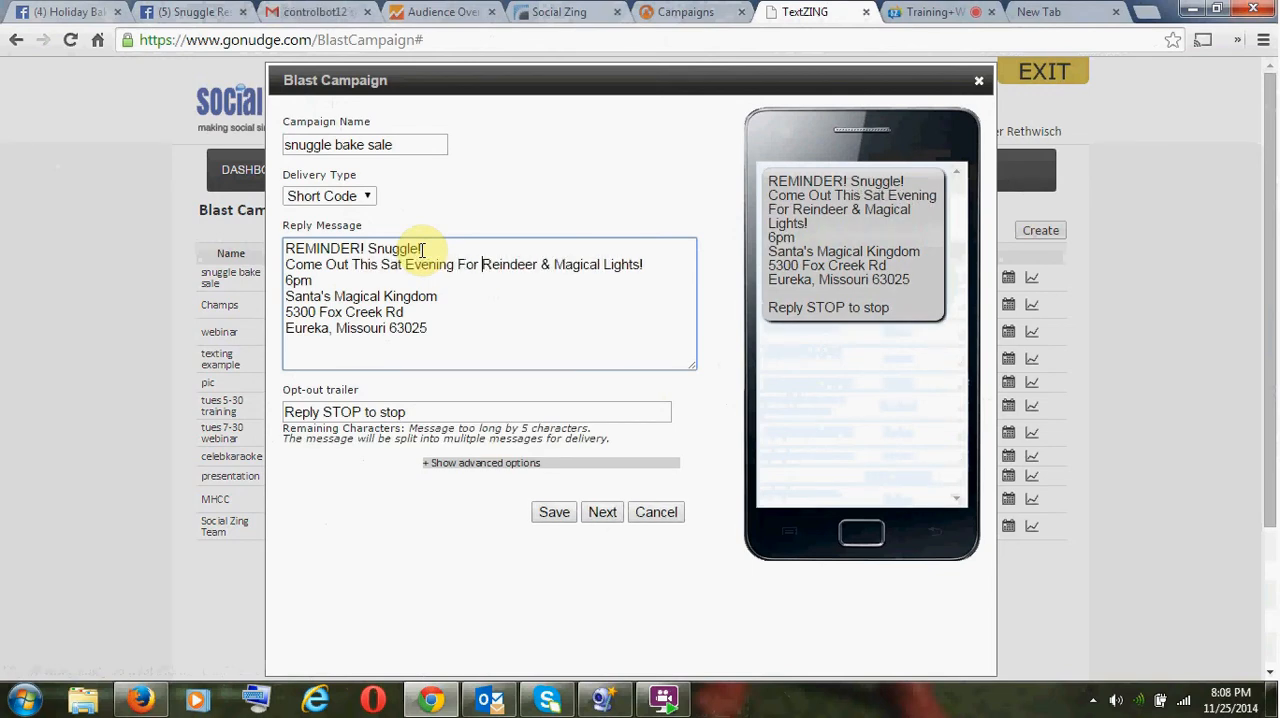
key("ctrl+shift+Left")
key("BackSpace")
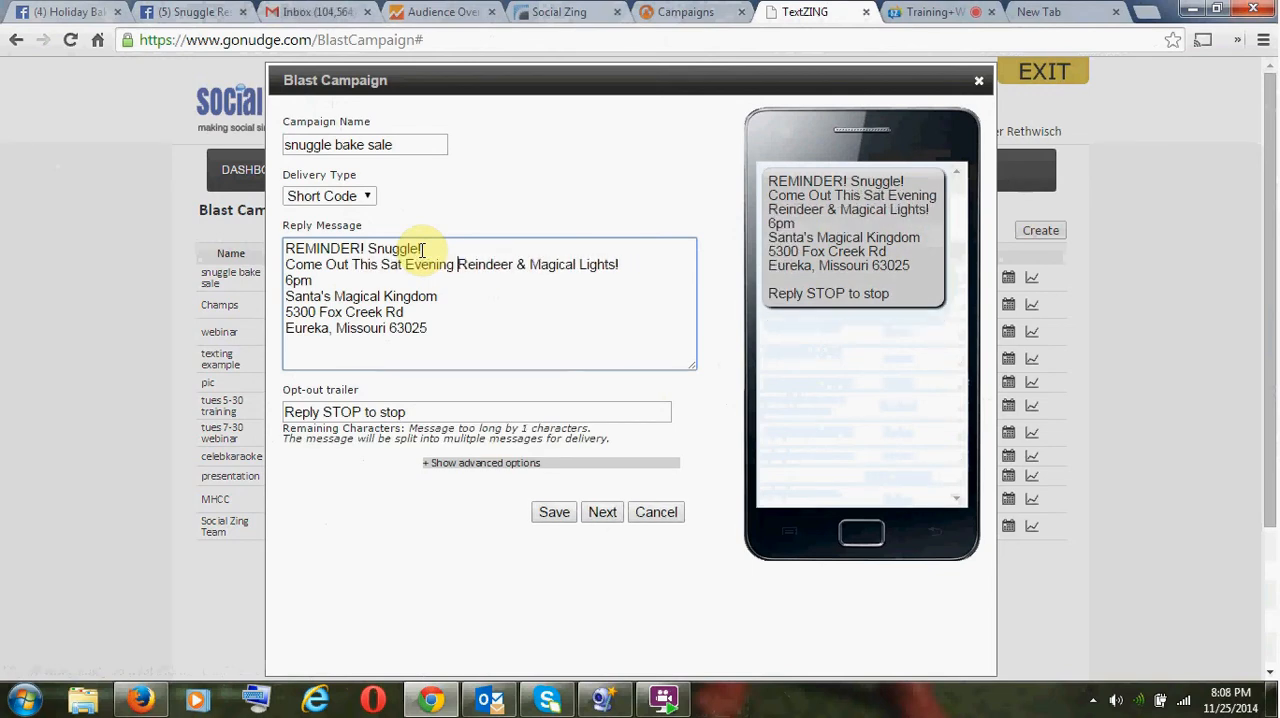
- Change the first line to "REMINDER-Snuggle!" and put "Reindeer & Magical Lights!" on its own line
key("ctrl+Right")
key("ctrl+Right")
key("ctrl+Right")
key("BackSpace")
left_click(421, 250)
key("BackSpace")
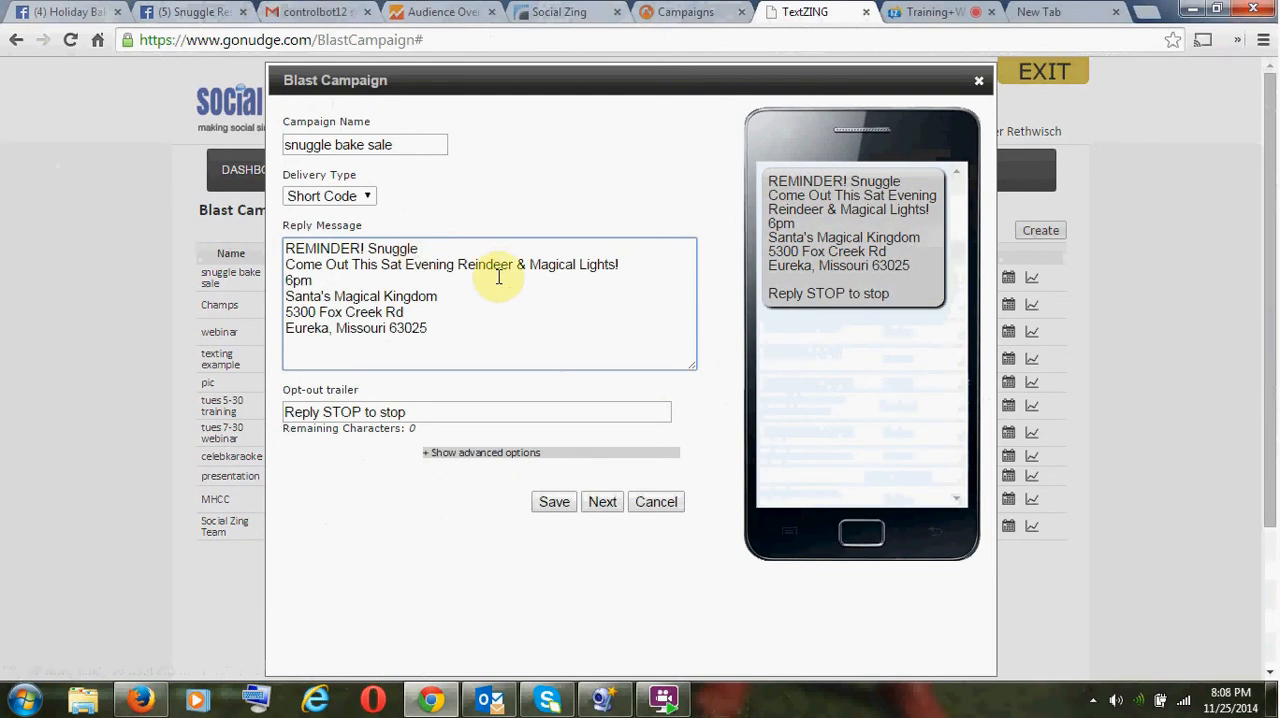
key("ctrl+z")
key("BackSpace")
key("BackSpace")
type("-")
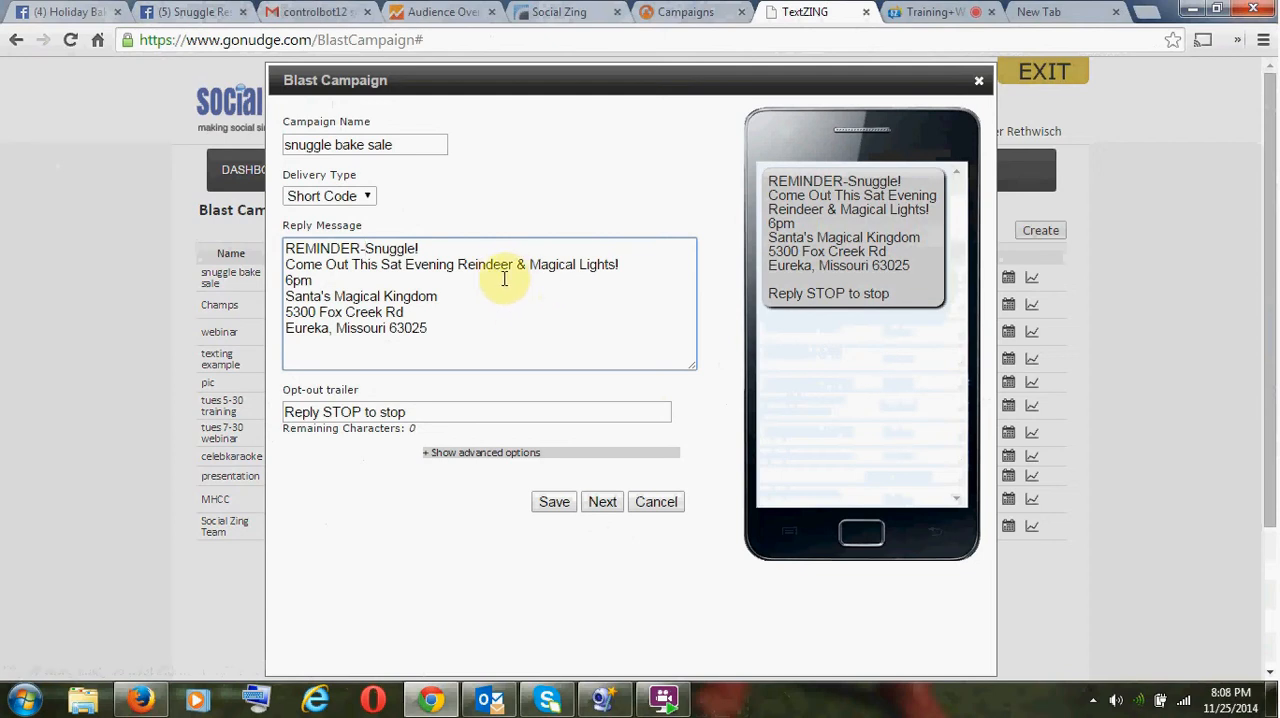
left_click(457, 265)
key("Return")
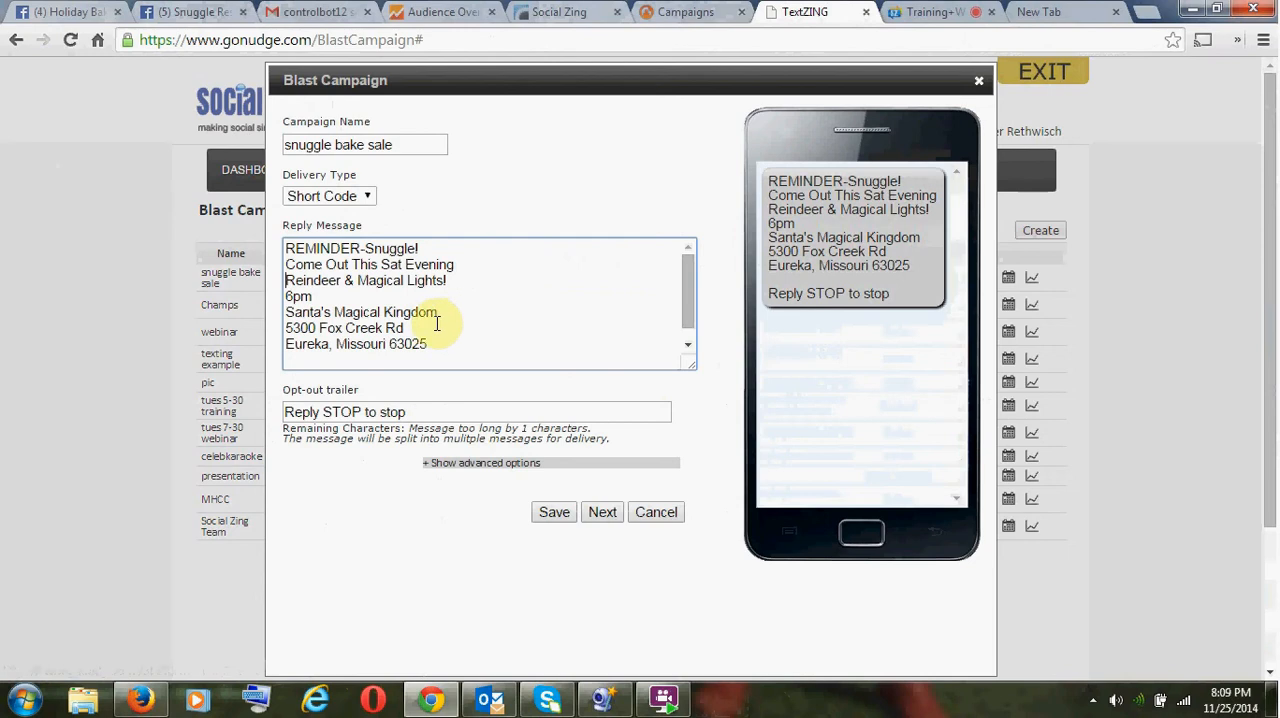
- Close up the venue name to "Santa's MagicalKingdom" and save the scheduled blast campaign
left_click(388, 311)
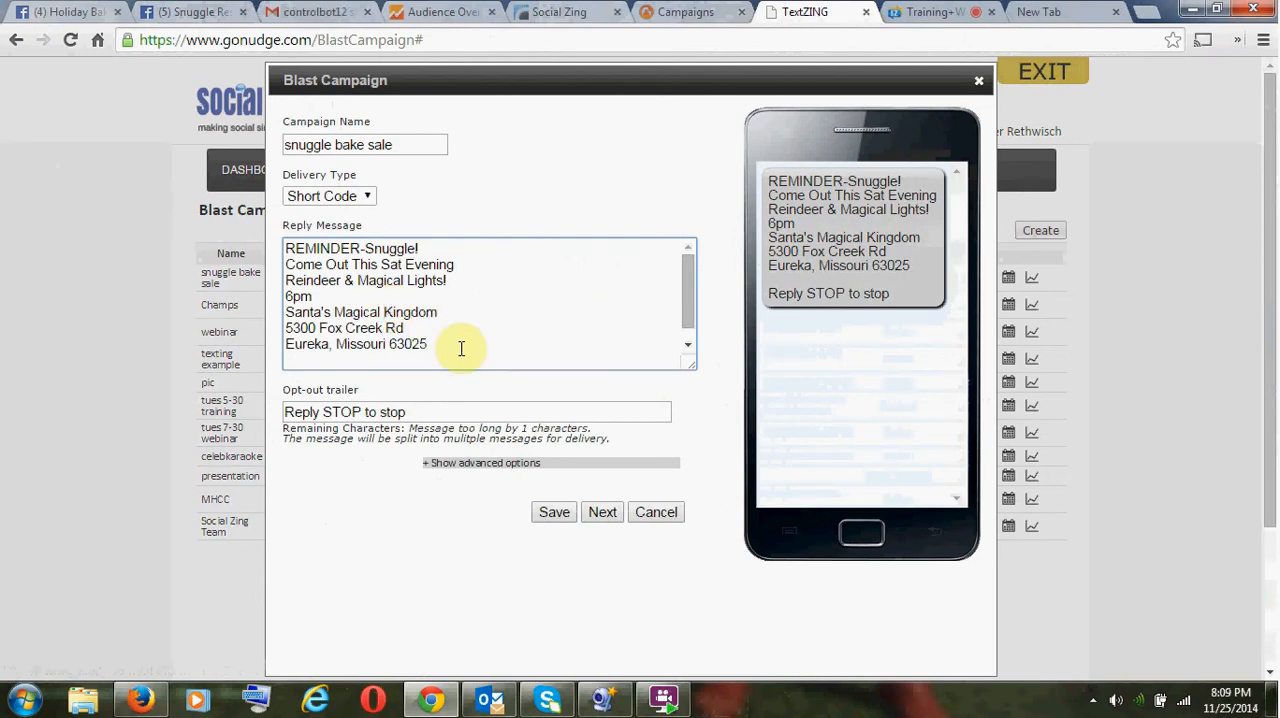
key("Down")
key("Down")
key("BackSpace")
key("BackSpace")
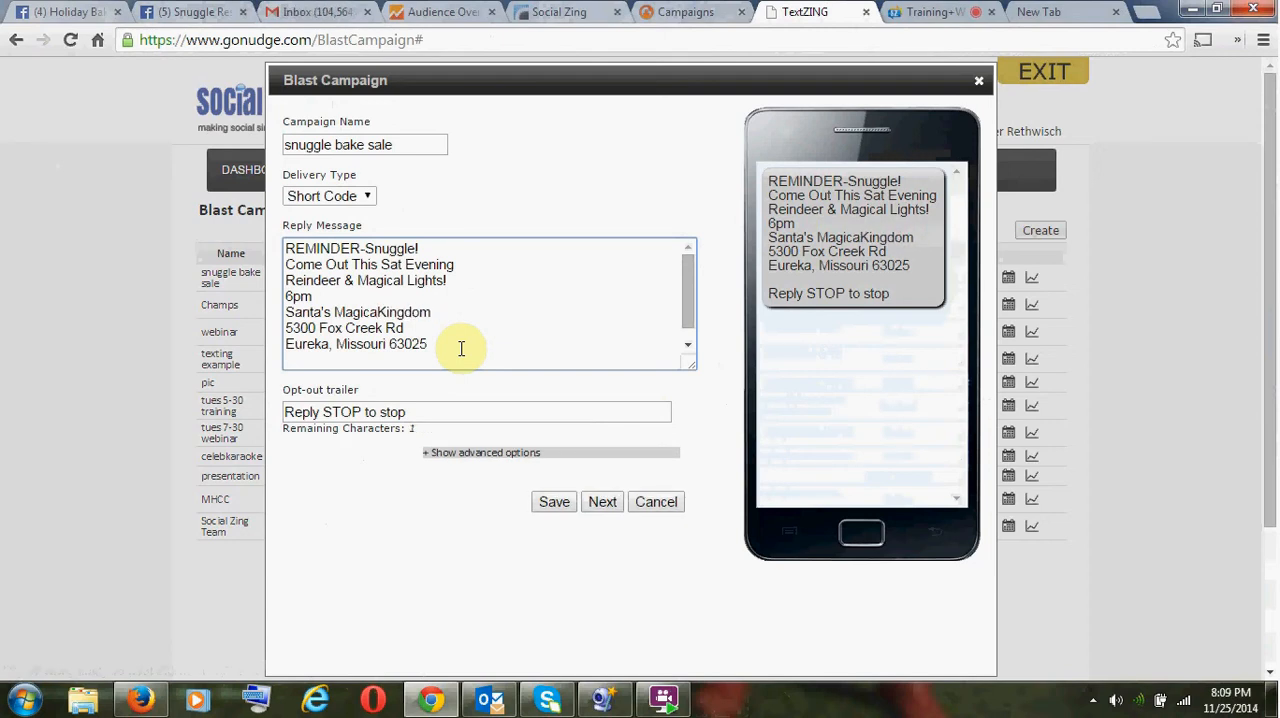
type("l")
left_click(608, 505)
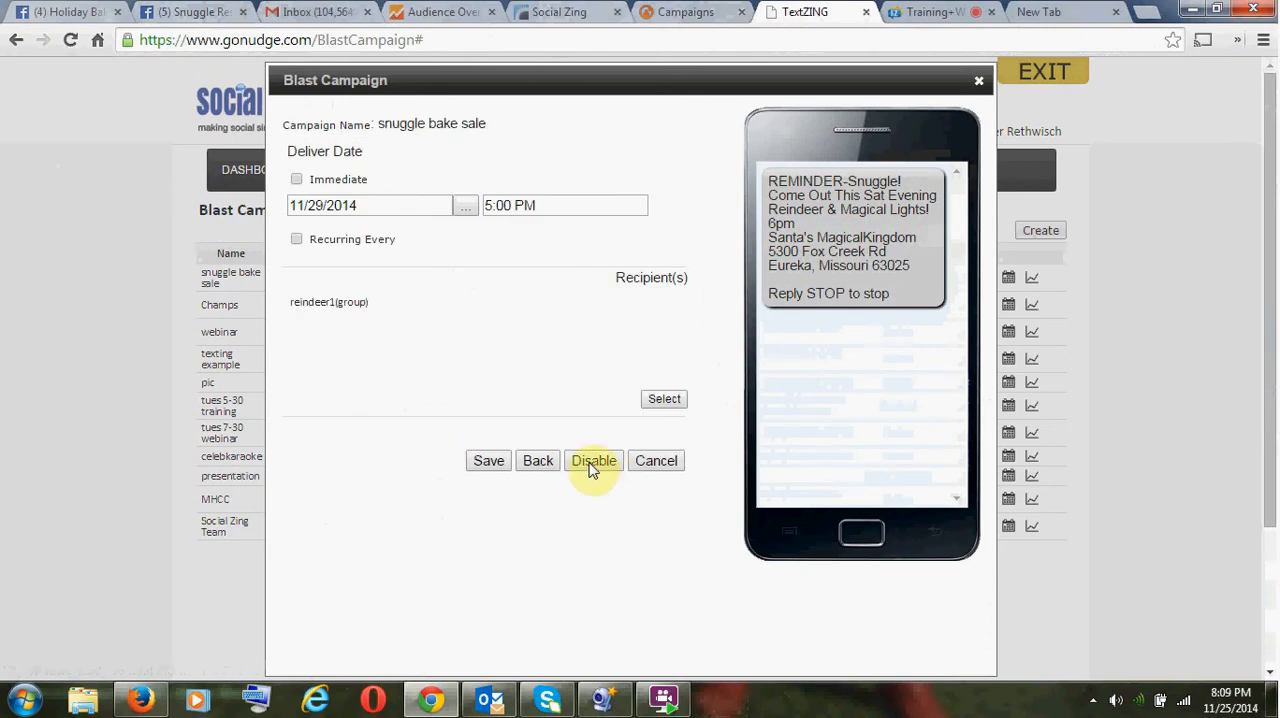
left_click(499, 462)
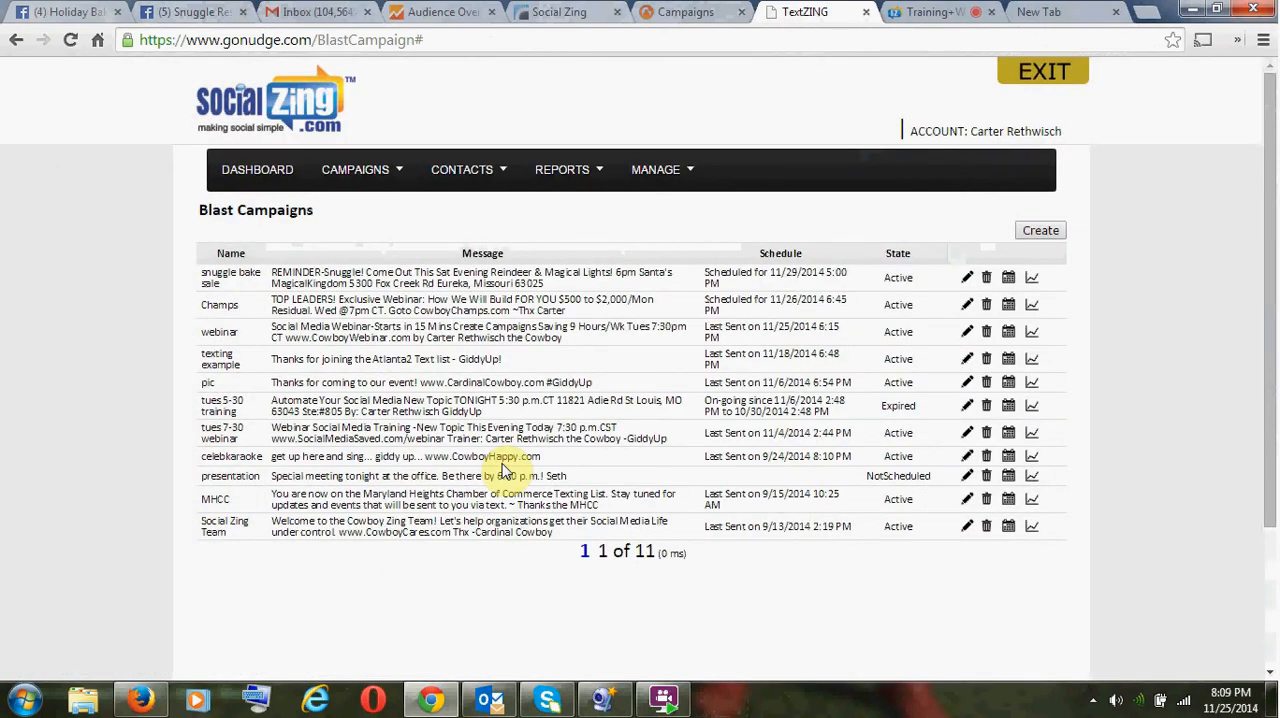
- Switch to the SocialZing campaign list and review the end date and posting days of Snuggle Bake Sale
left_click(683, 12)
scroll(697, 314, "down", 15)
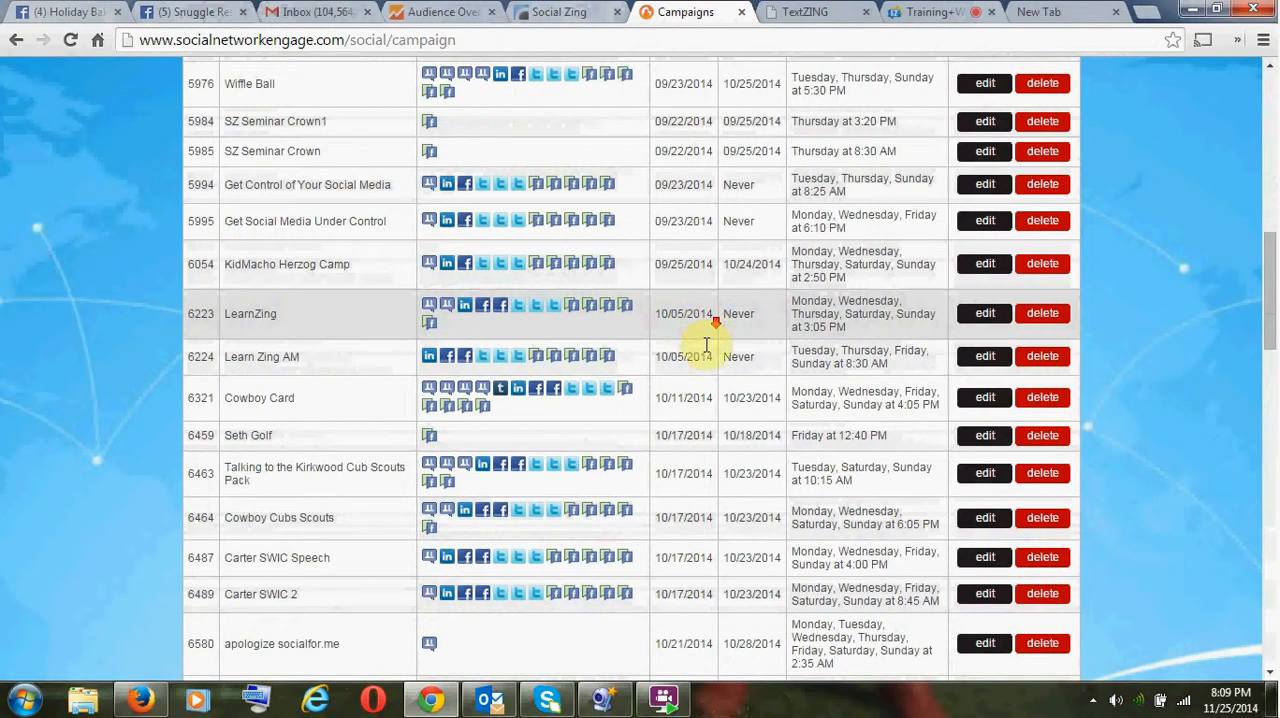
scroll(680, 470, "down", 10)
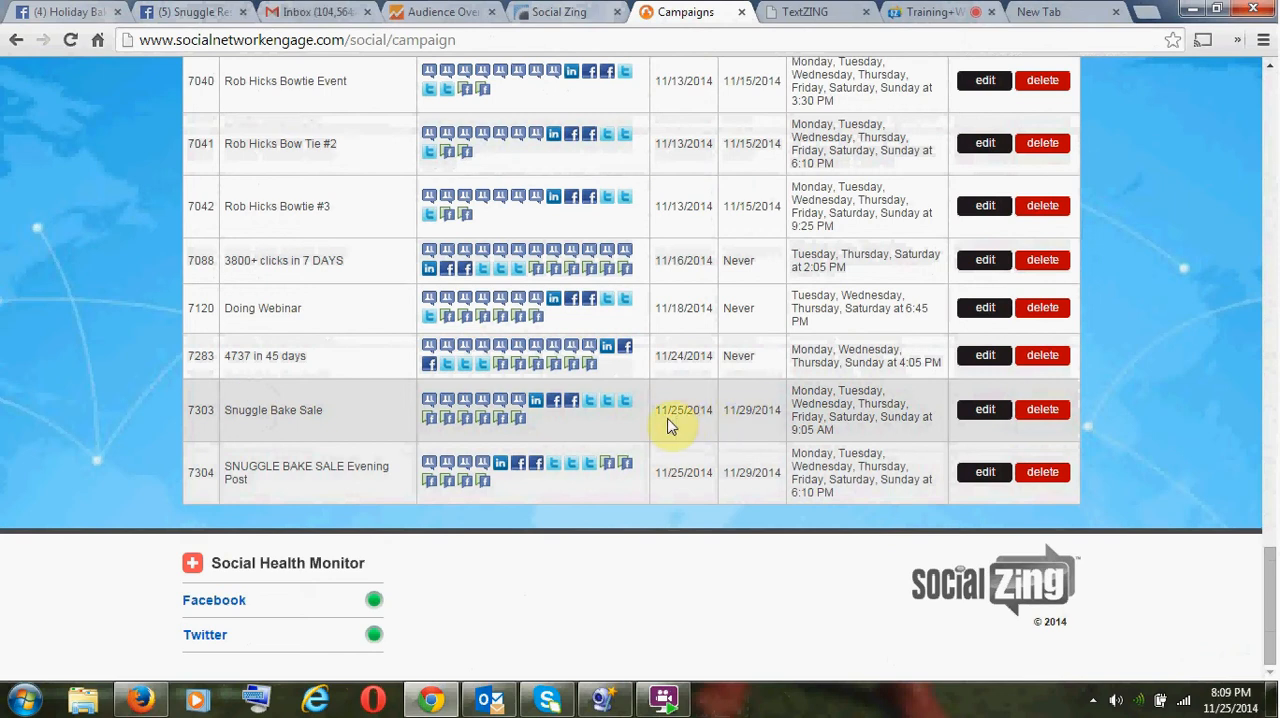
left_click(737, 409)
left_click_drag(795, 413, 818, 430)
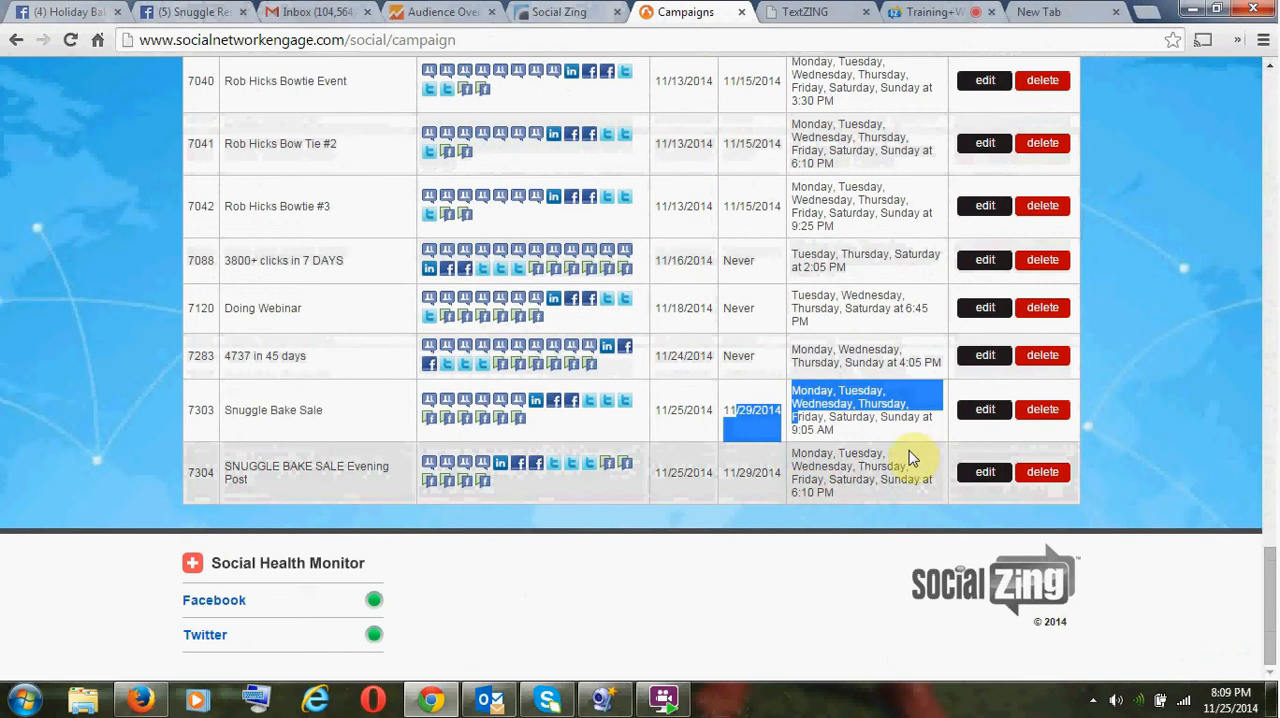
- Open the Snuggle Bake Sale campaign for editing, review its dates, post time and days, and continue to the post settings
left_click(983, 416)
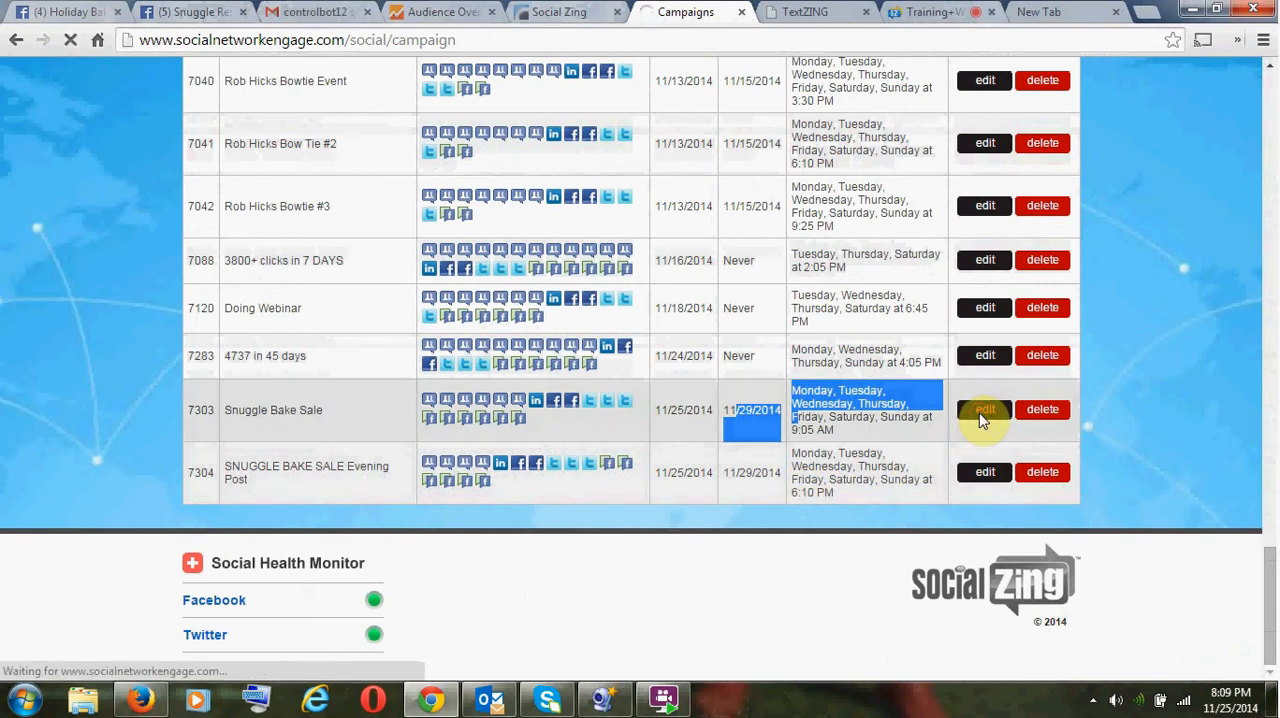
scroll(875, 424, "down", 3)
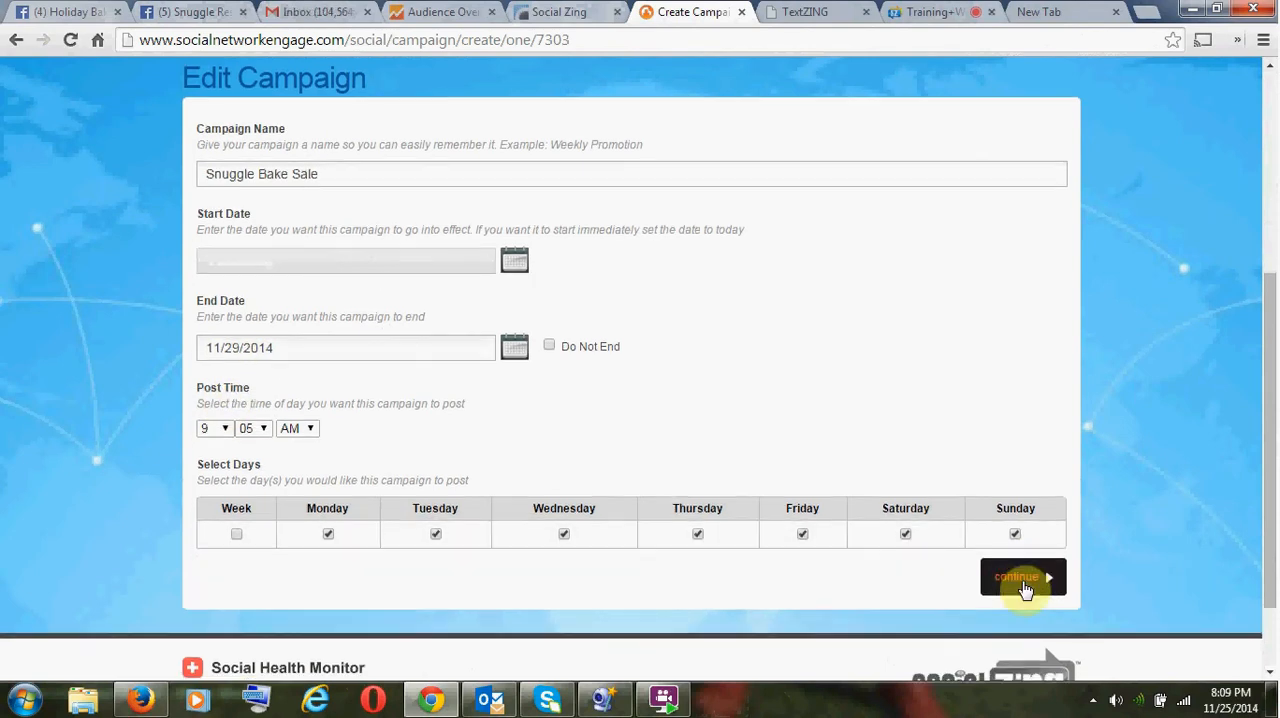
scroll(1020, 580, "down", 2)
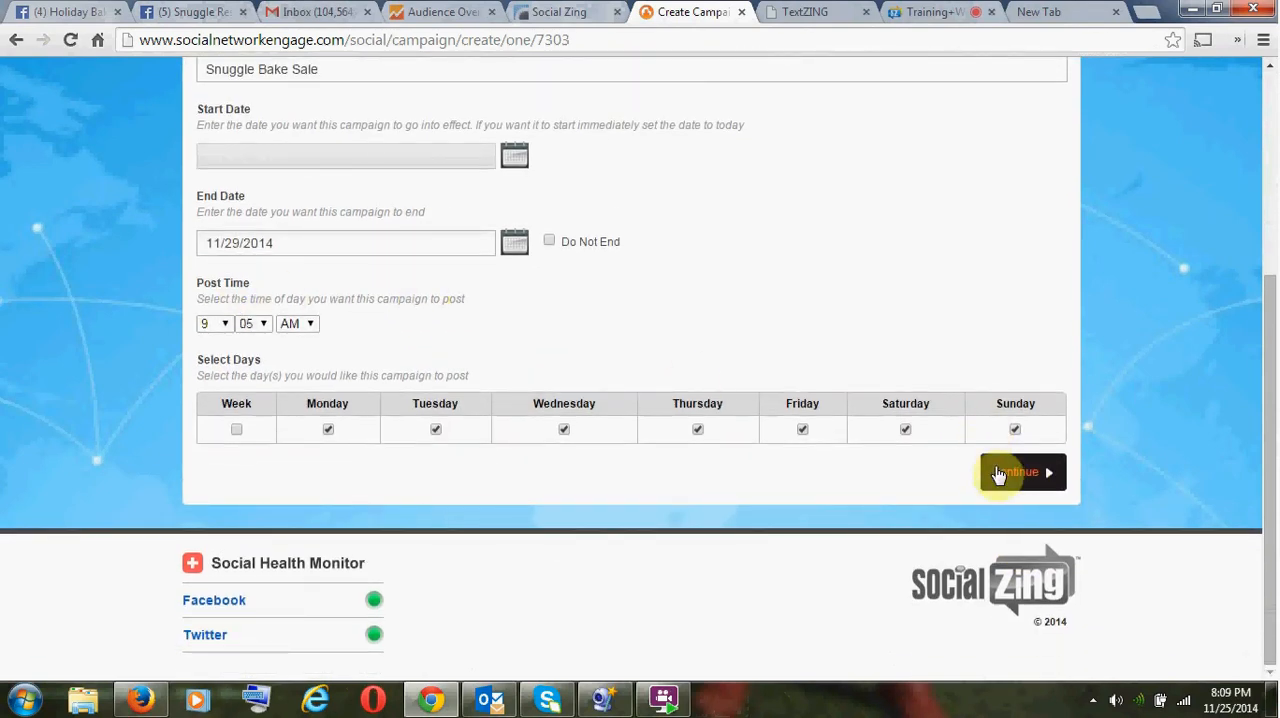
left_click(997, 479)
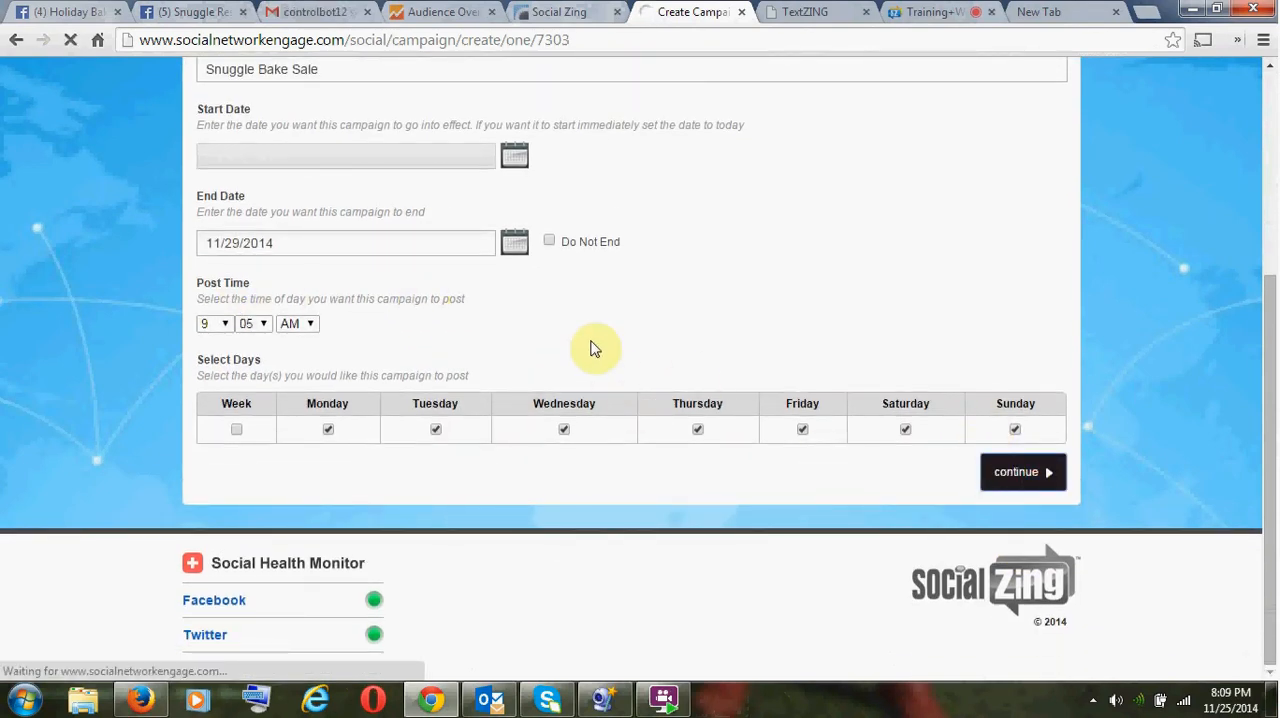
- Review the attached event URL, custom post text and selected social networks, and save the campaign
scroll(586, 400, "down", 3)
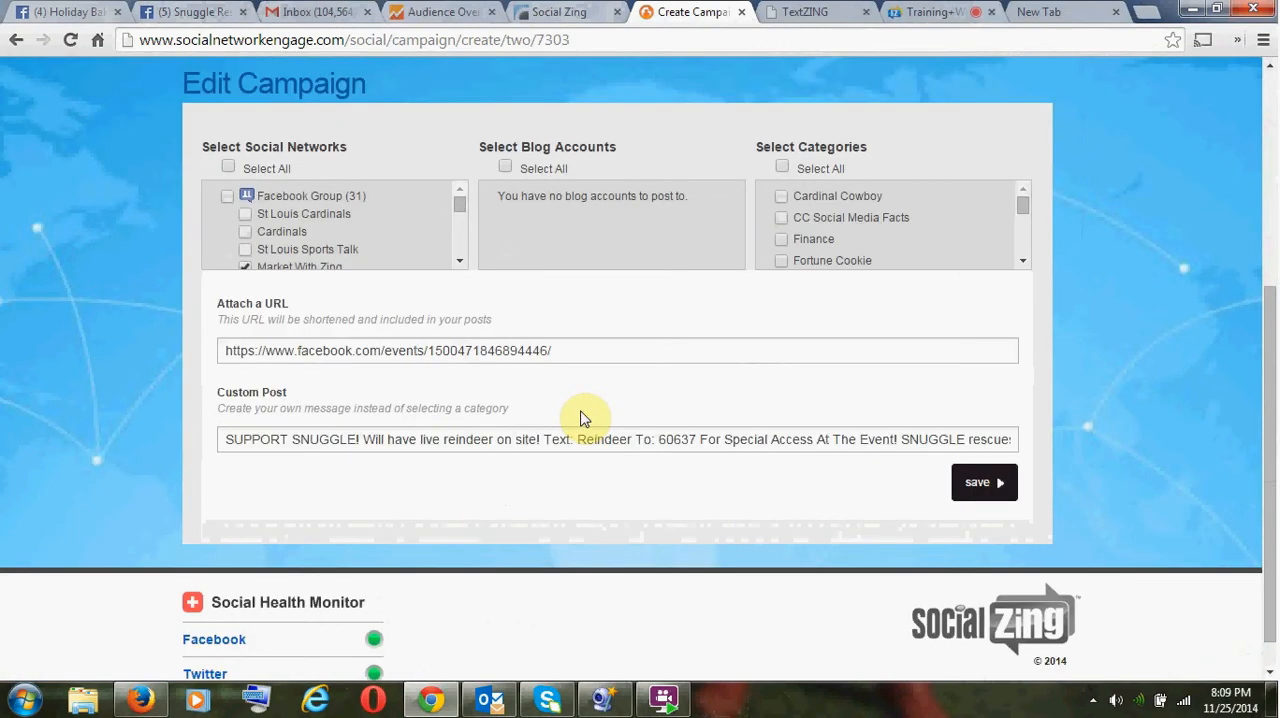
left_click_drag(597, 351, 218, 332)
left_click_drag(229, 438, 1106, 368)
type("SUPPORT SNUGGLE! Will have live reindeer on site! Text: Reindeer To: 60637 For Special Access At The Event! SNUGGLE rescues special needs animals who")
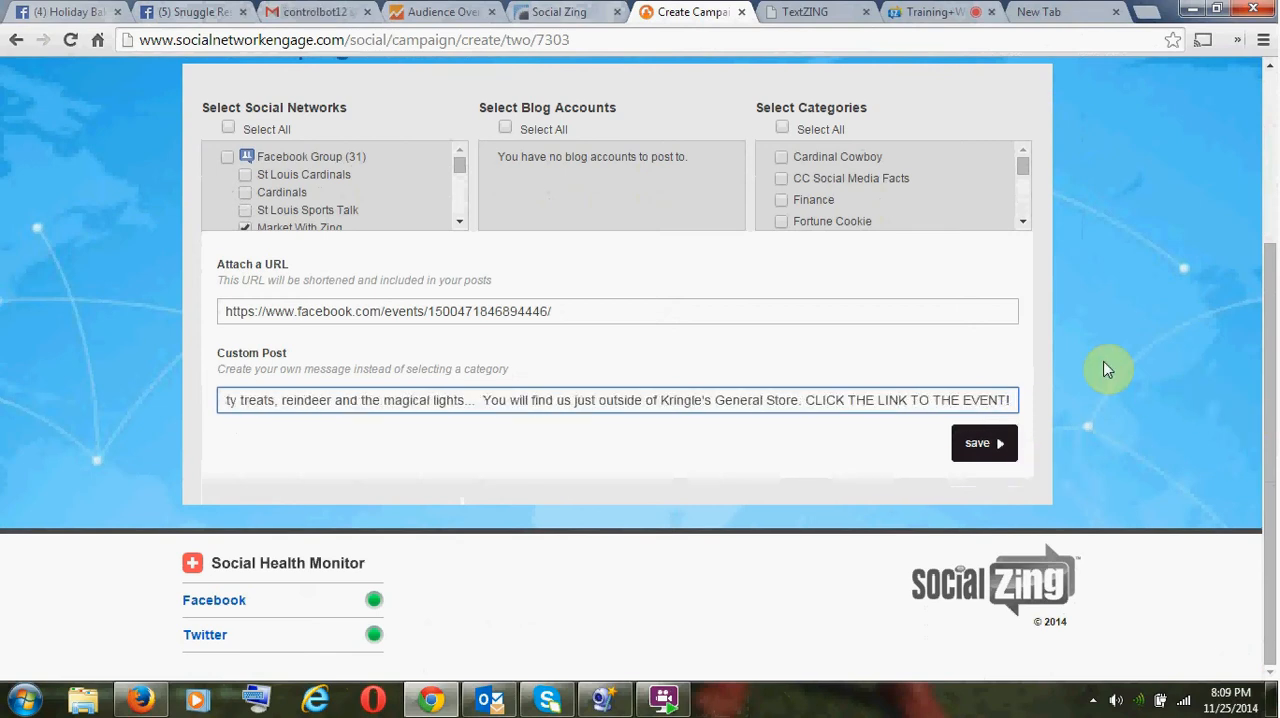
left_click_drag(459, 163, 463, 218)
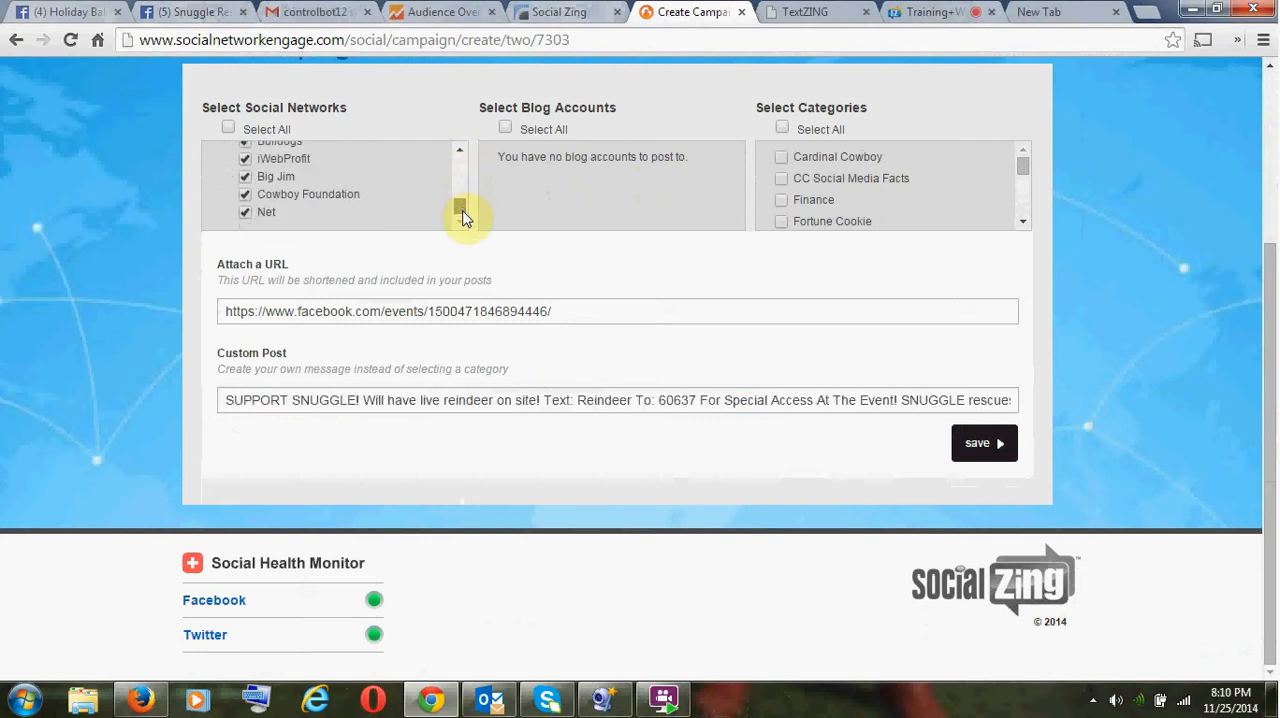
left_click(978, 444)
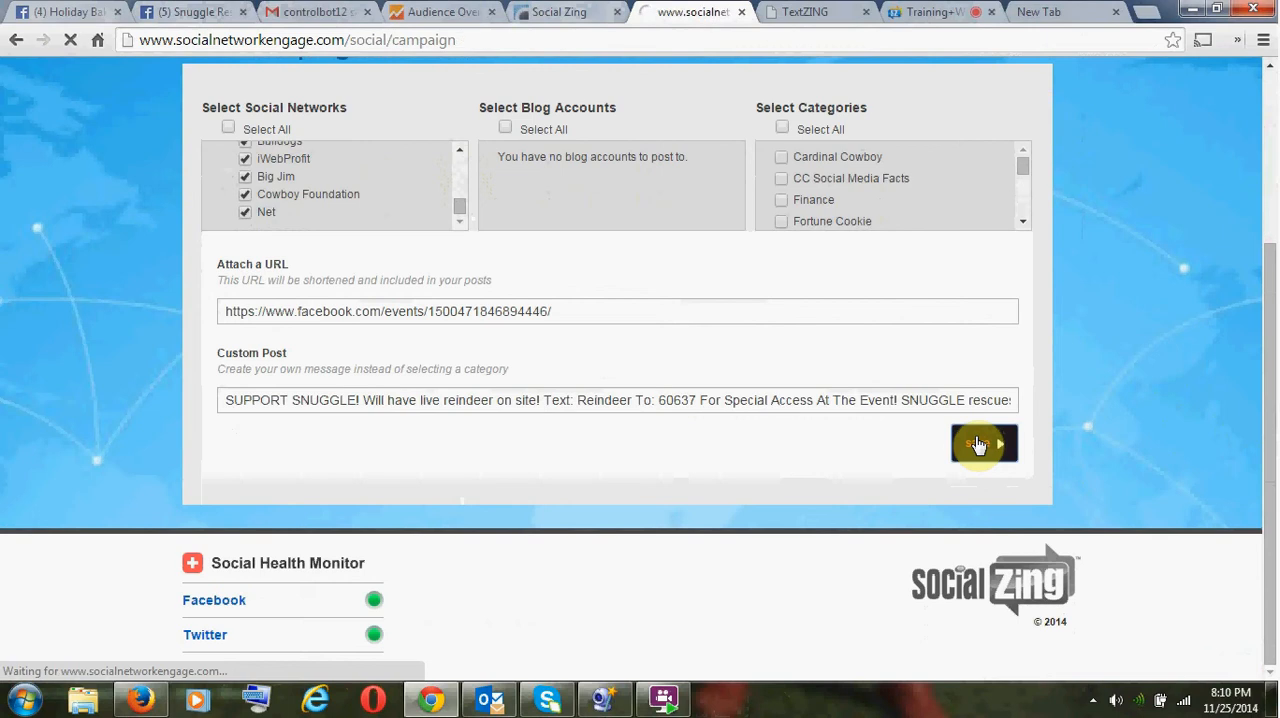
- Look over the campaign list, the Snuggle Rescue Group Facebook page and the Holiday Bake Sale event page
scroll(886, 386, "down", 3)
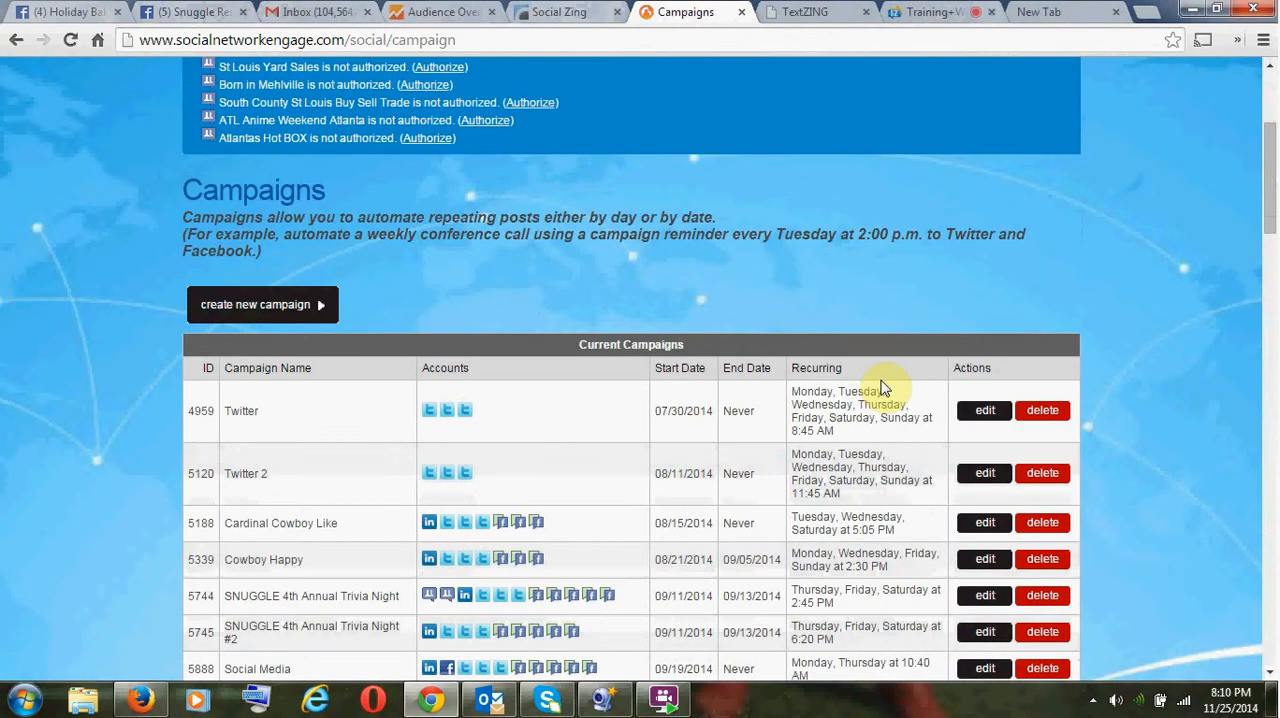
scroll(884, 386, "down", 4)
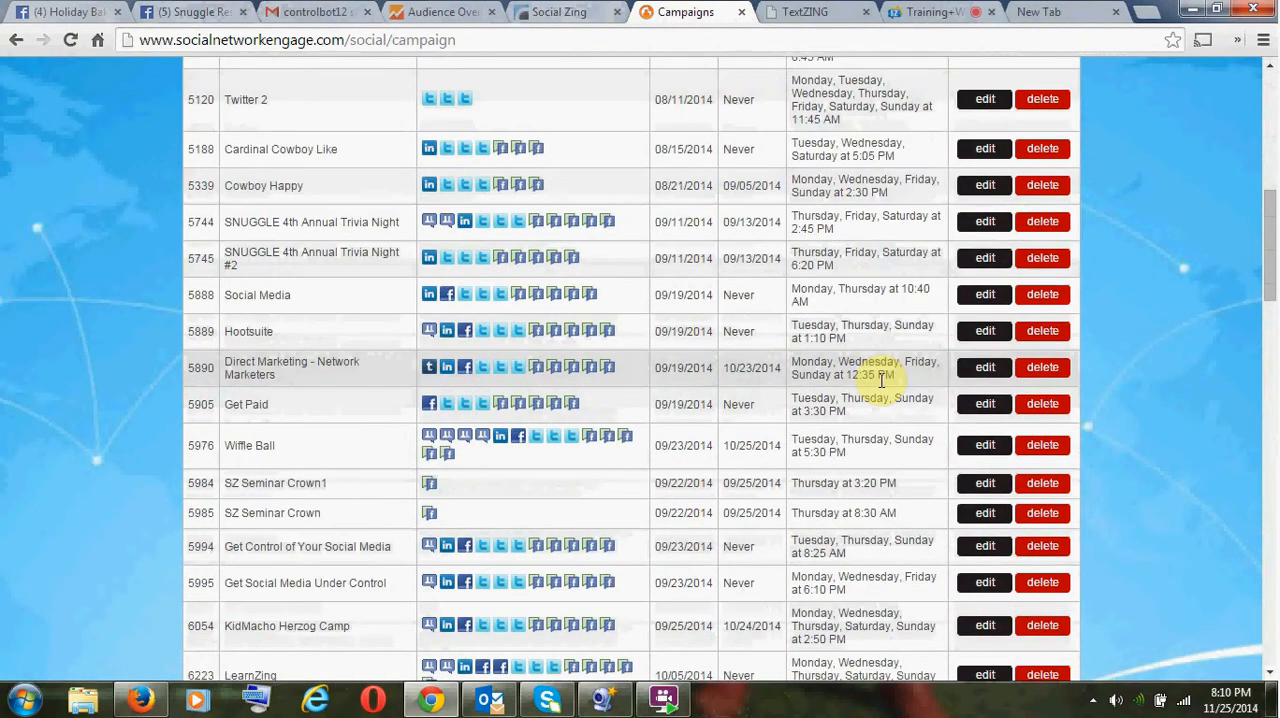
left_click(178, 12)
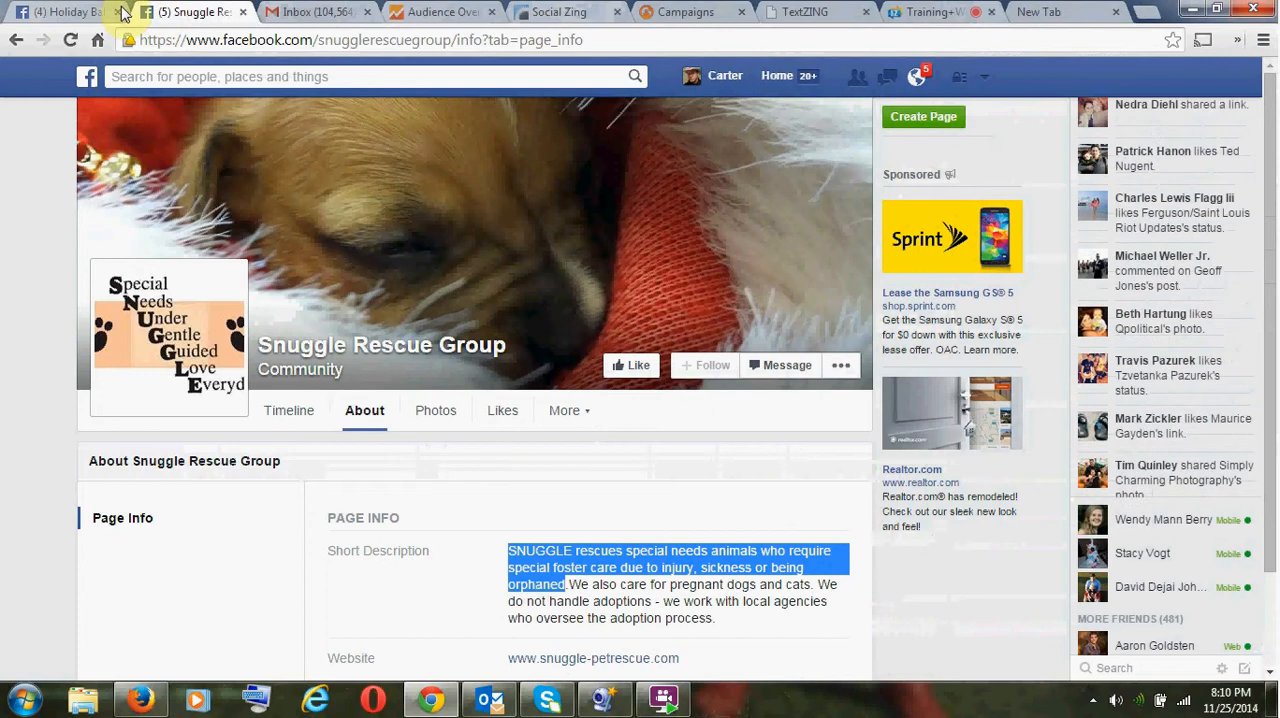
left_click(62, 12)
scroll(434, 400, "down", 3)
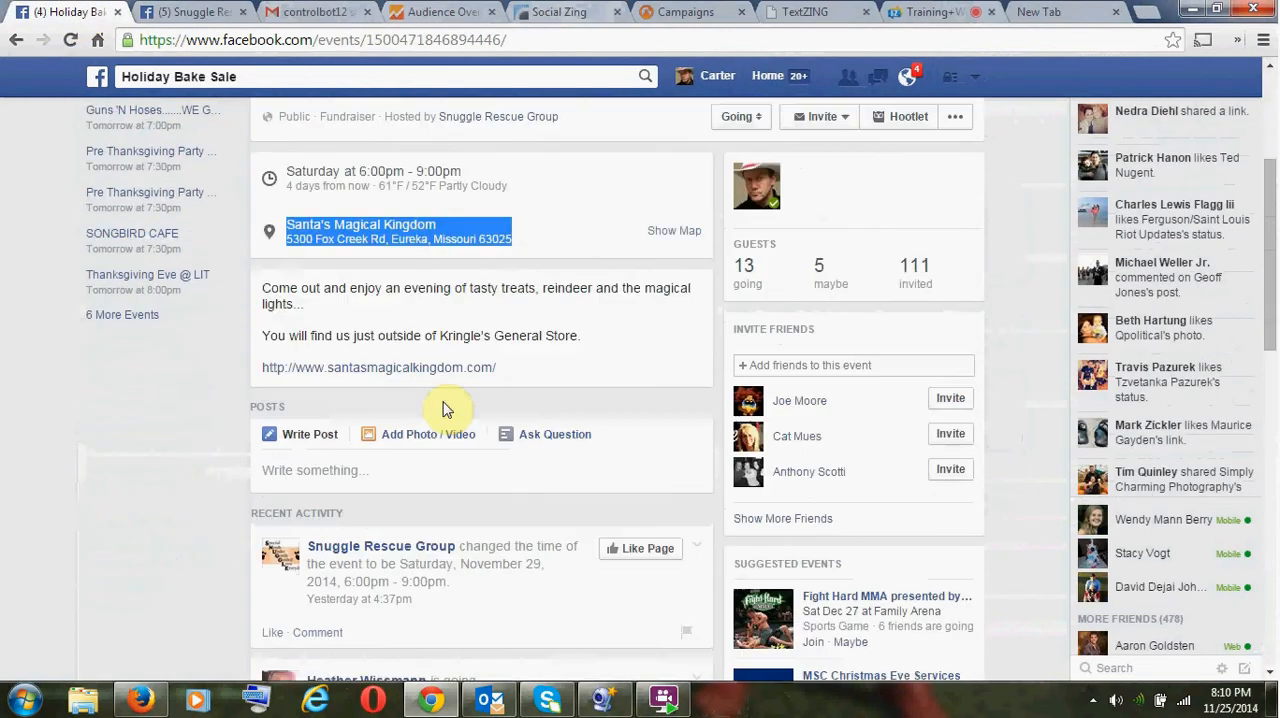
scroll(449, 408, "up", 3)
mouse_move(450, 410)
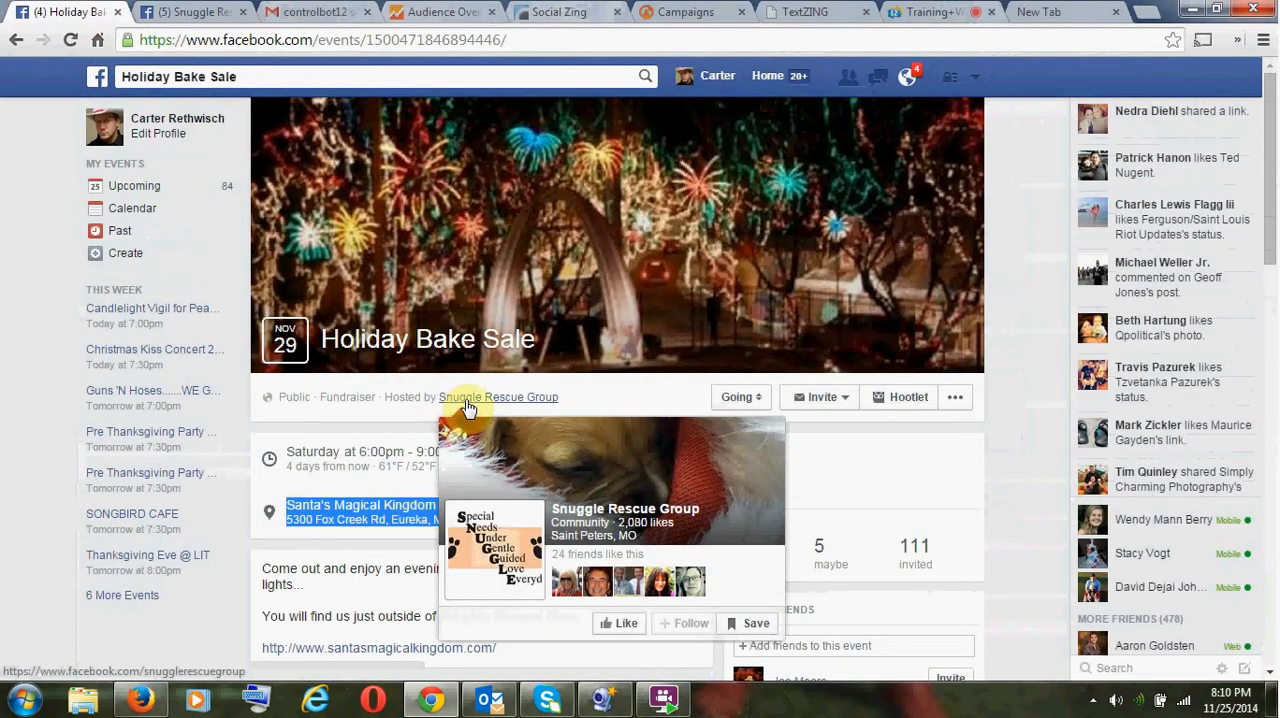
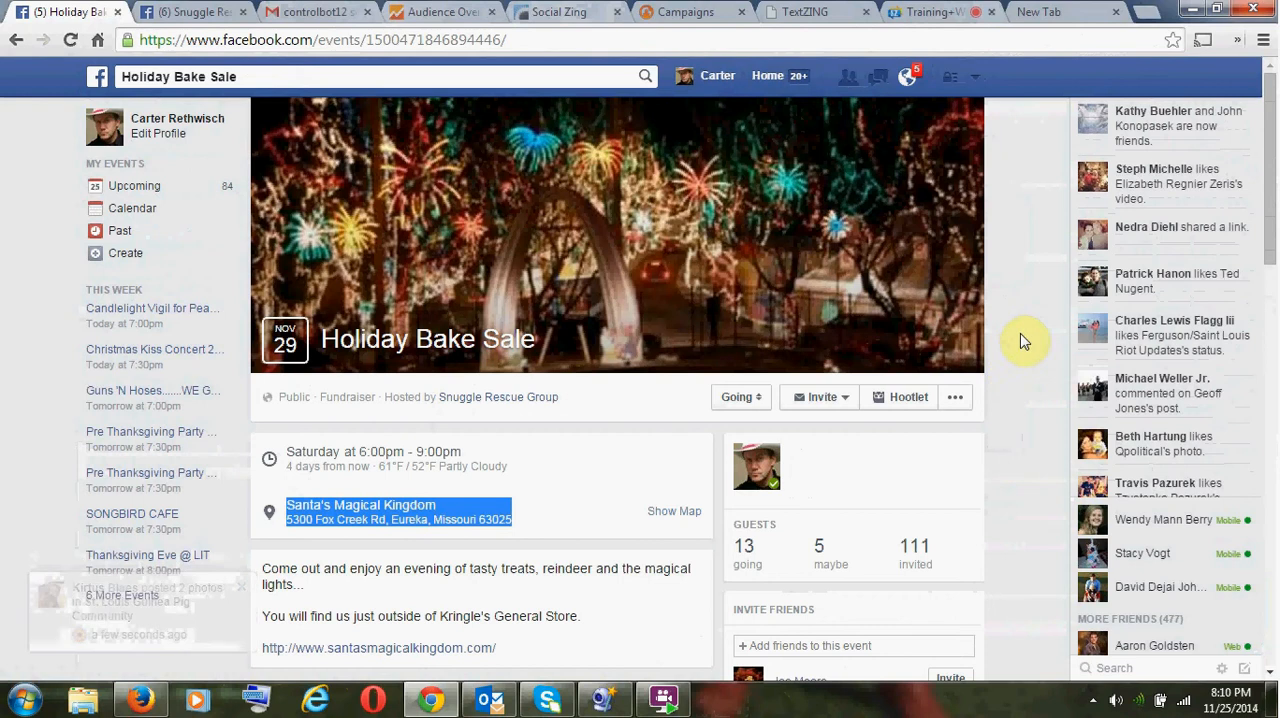
- Open the Calculator and move its window over the middle of the Holiday Bake Sale event page
left_click(24, 700)
left_click(118, 300)
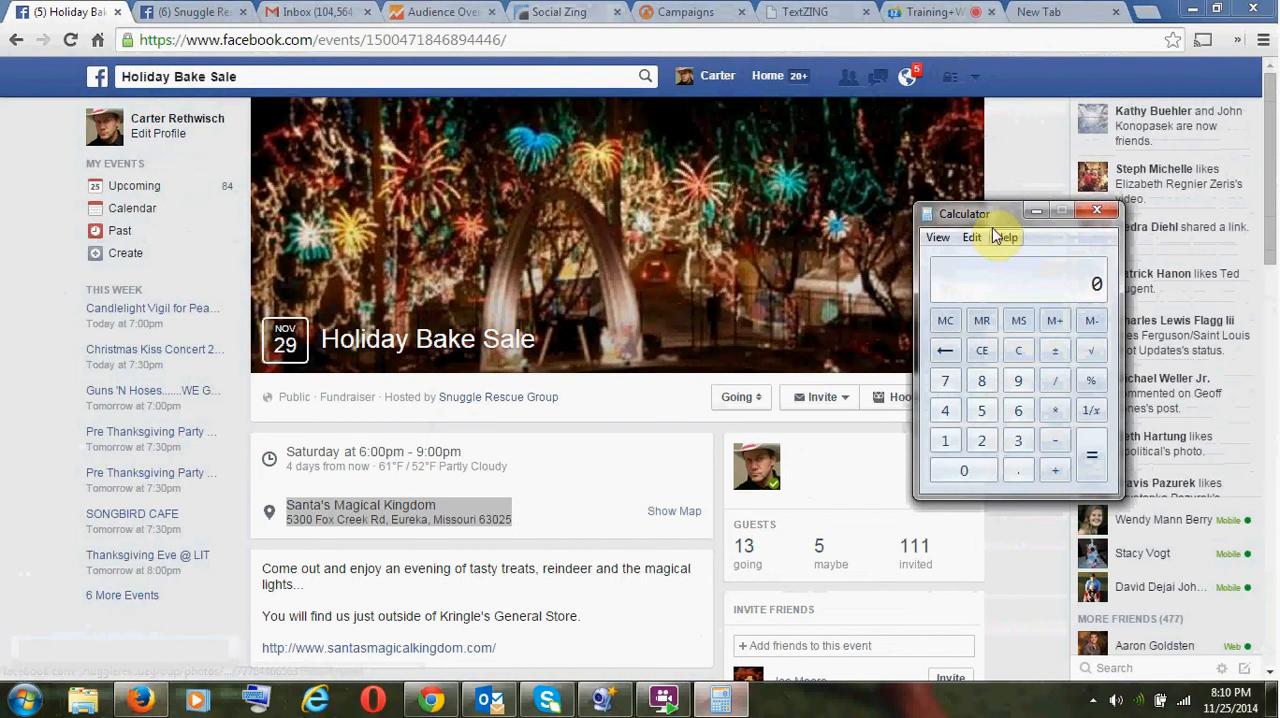
left_click_drag(986, 225, 415, 175)
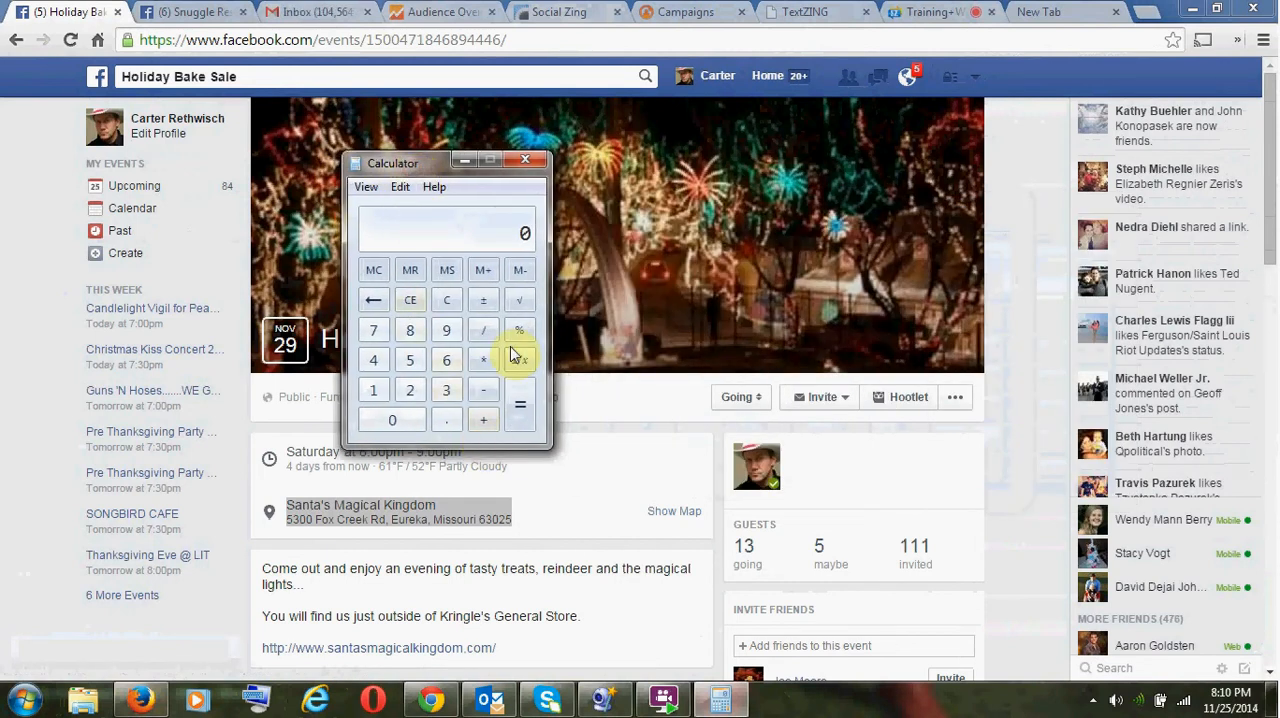
- Switch to the Snuggle Rescue Group page and open the account owner's own Facebook profile from there
left_click(181, 12)
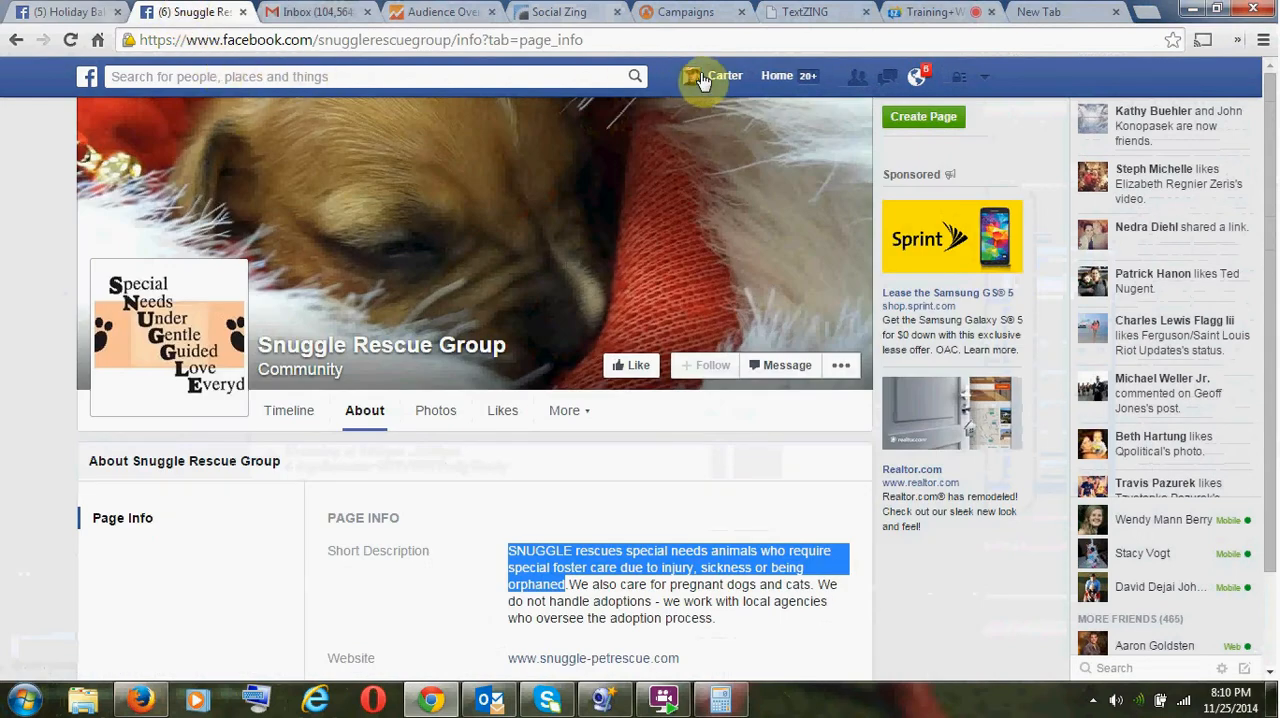
left_click(715, 77)
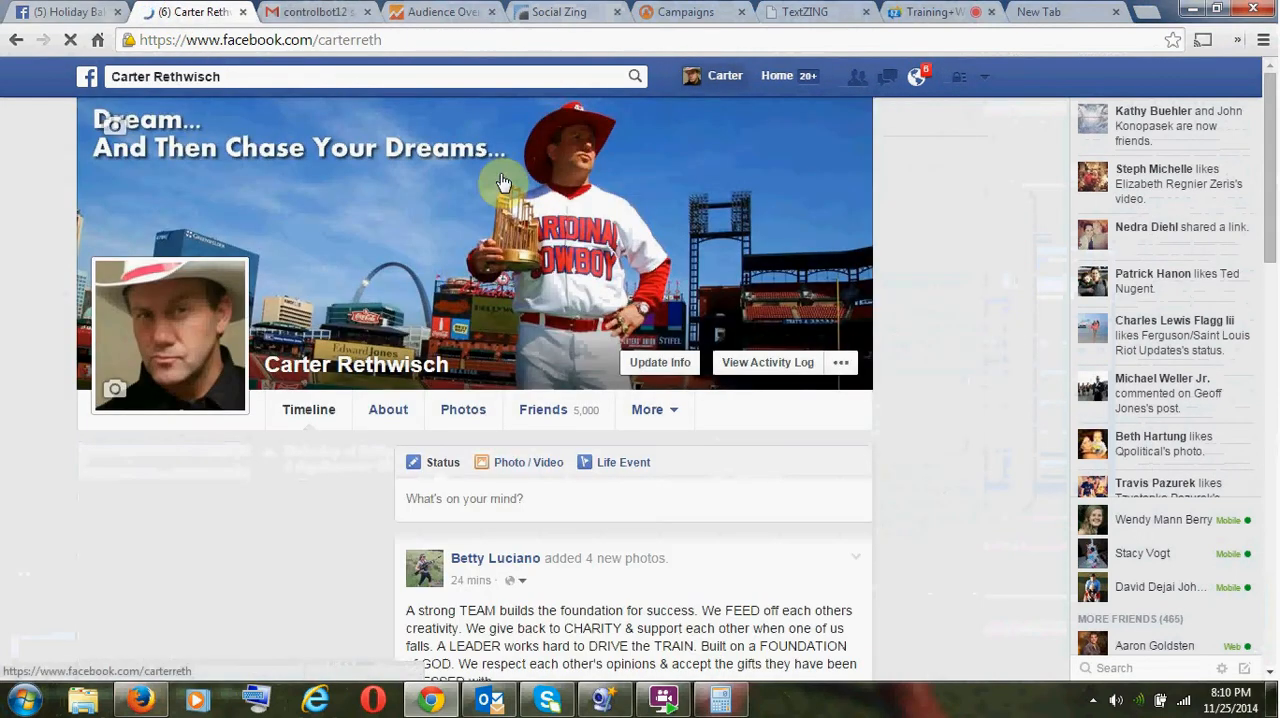
left_click(535, 506)
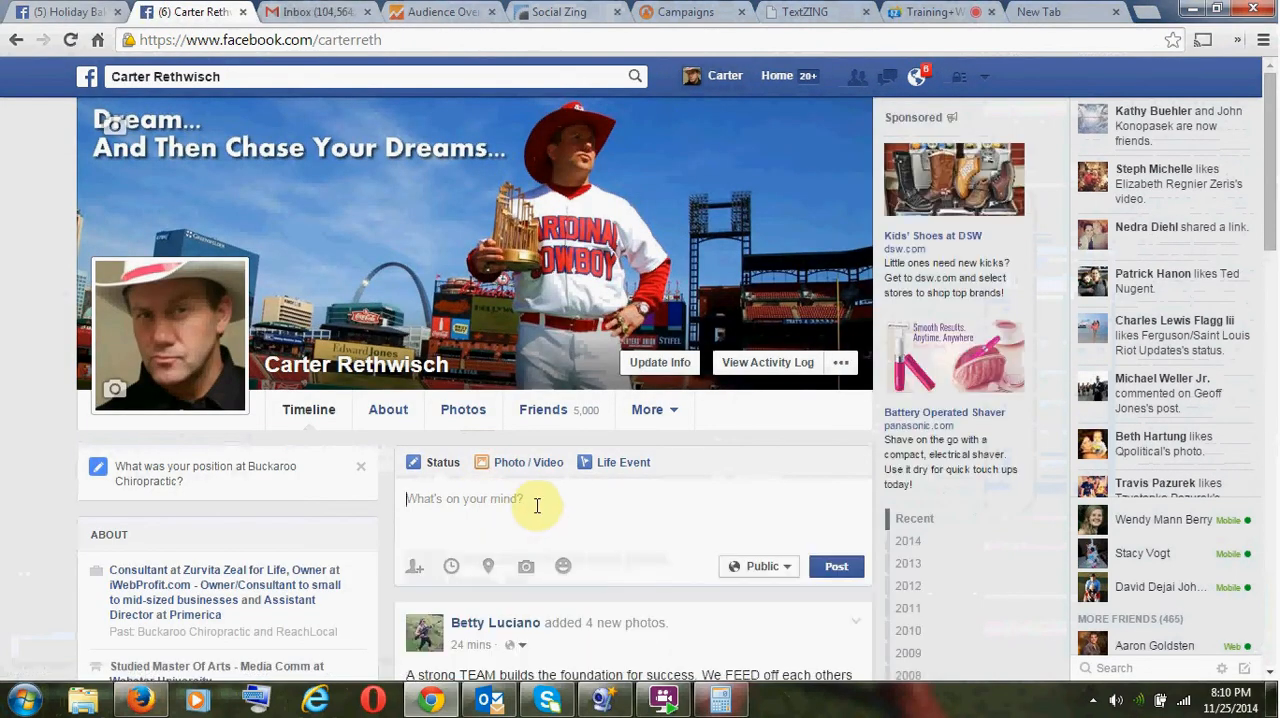
type("Santa's Magical Kingdom 5300 Fox Creek Rd, Eureka, Missouri 63025")
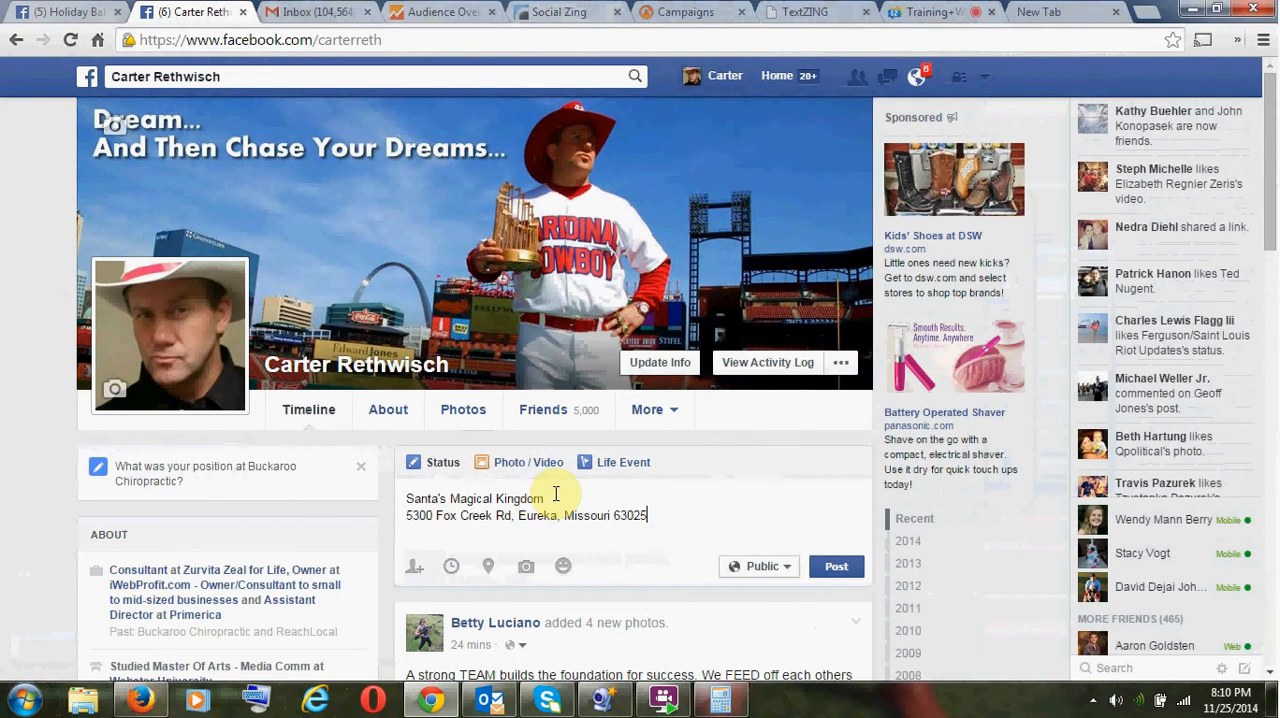
key("ctrl+z")
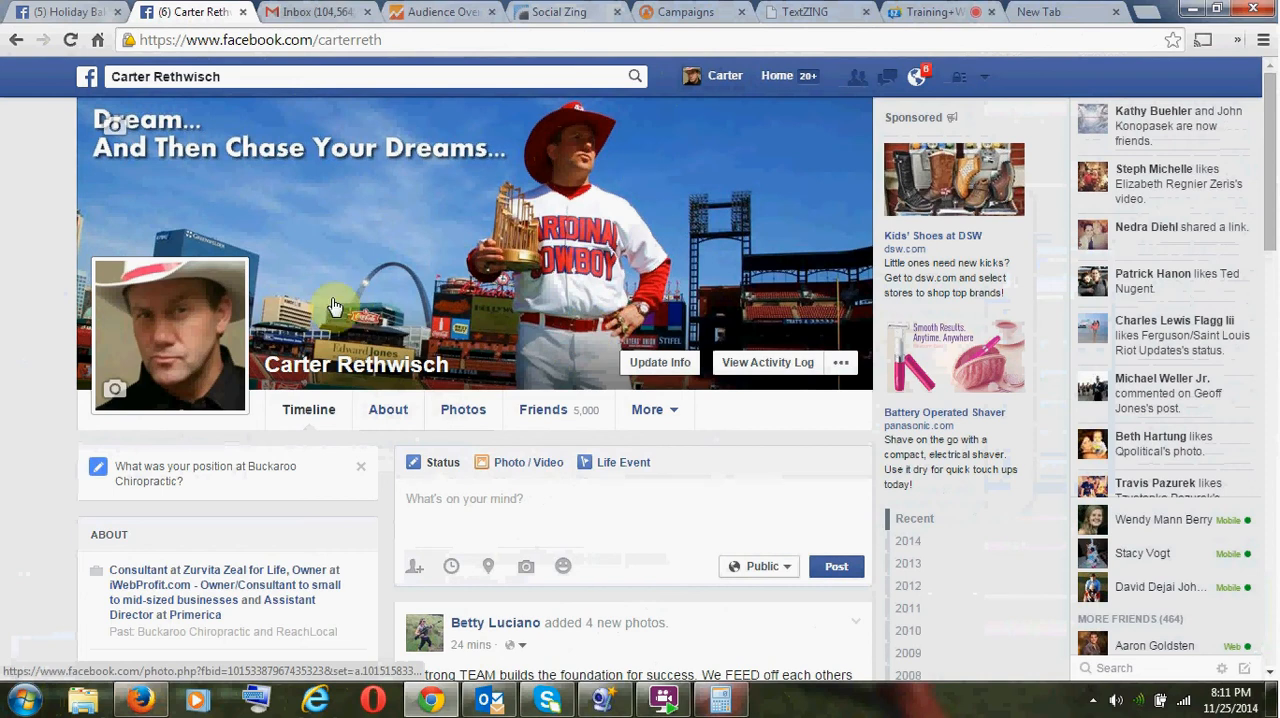
- Find the Groups section on the profile timeline and open the full list of joined groups
scroll(324, 361, "down", 5)
scroll(294, 357, "up", 3)
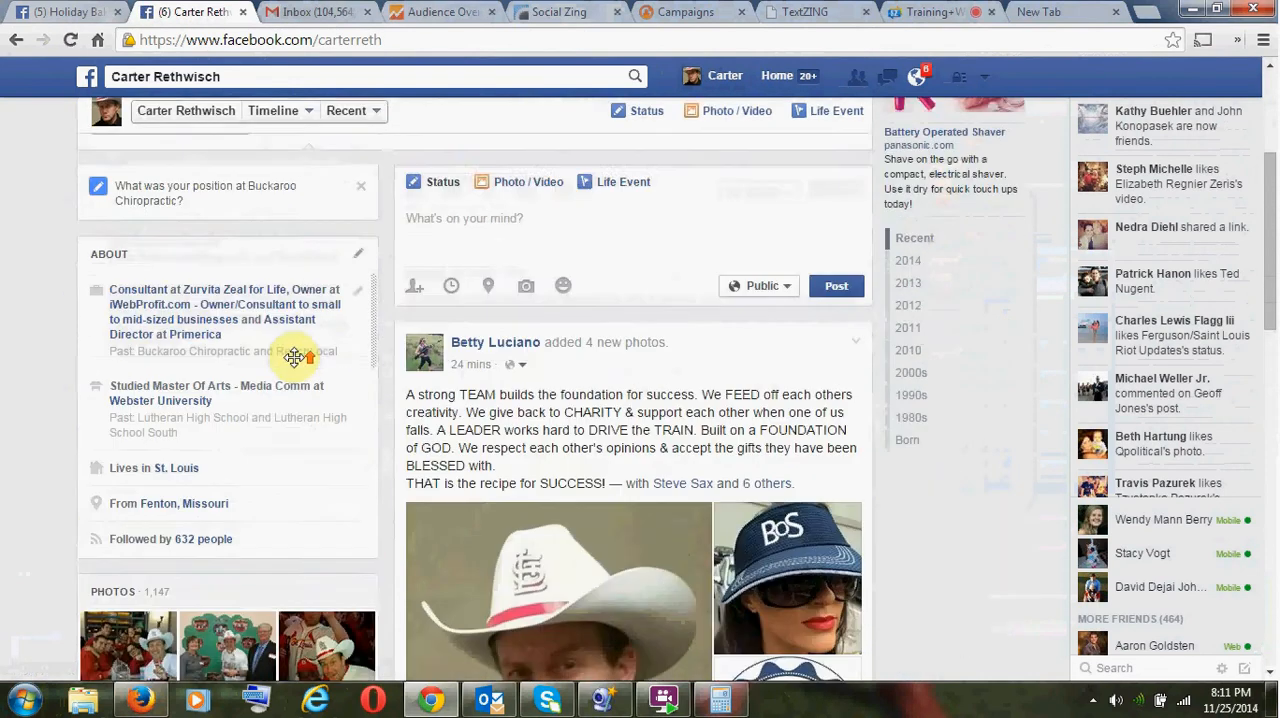
scroll(294, 357, "up", 1)
scroll(298, 360, "down", 5)
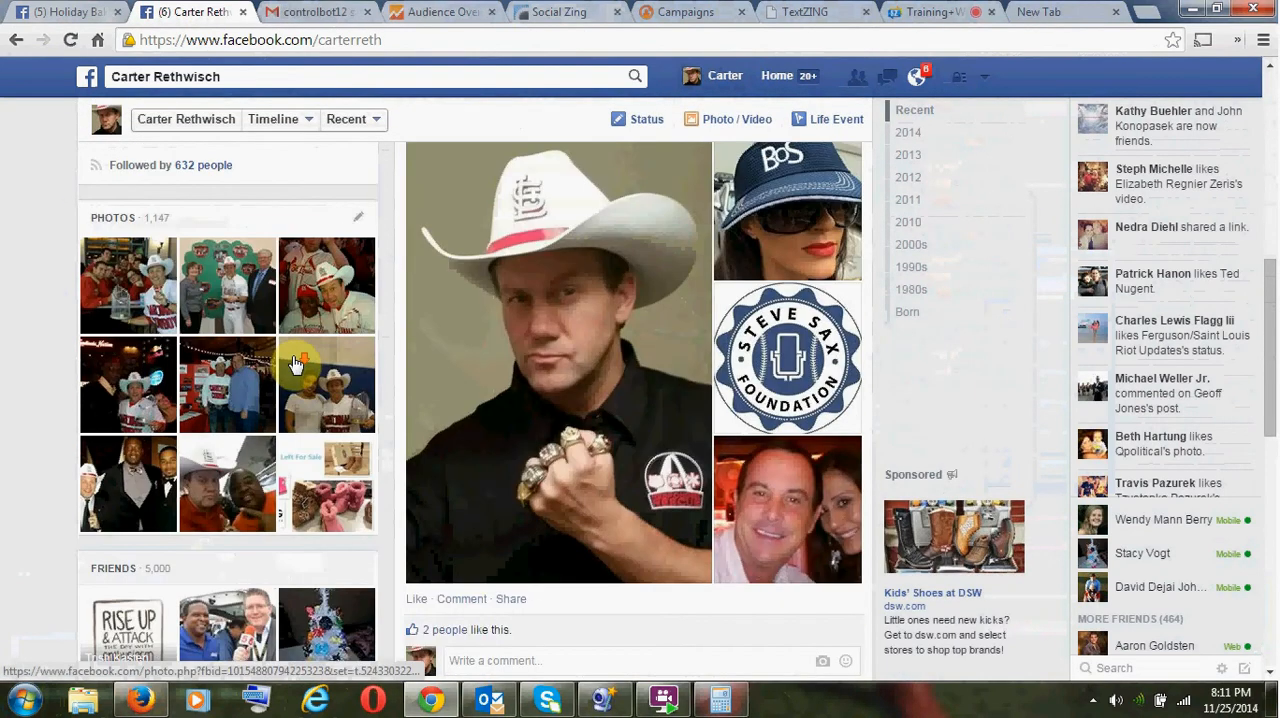
scroll(294, 362, "down", 7)
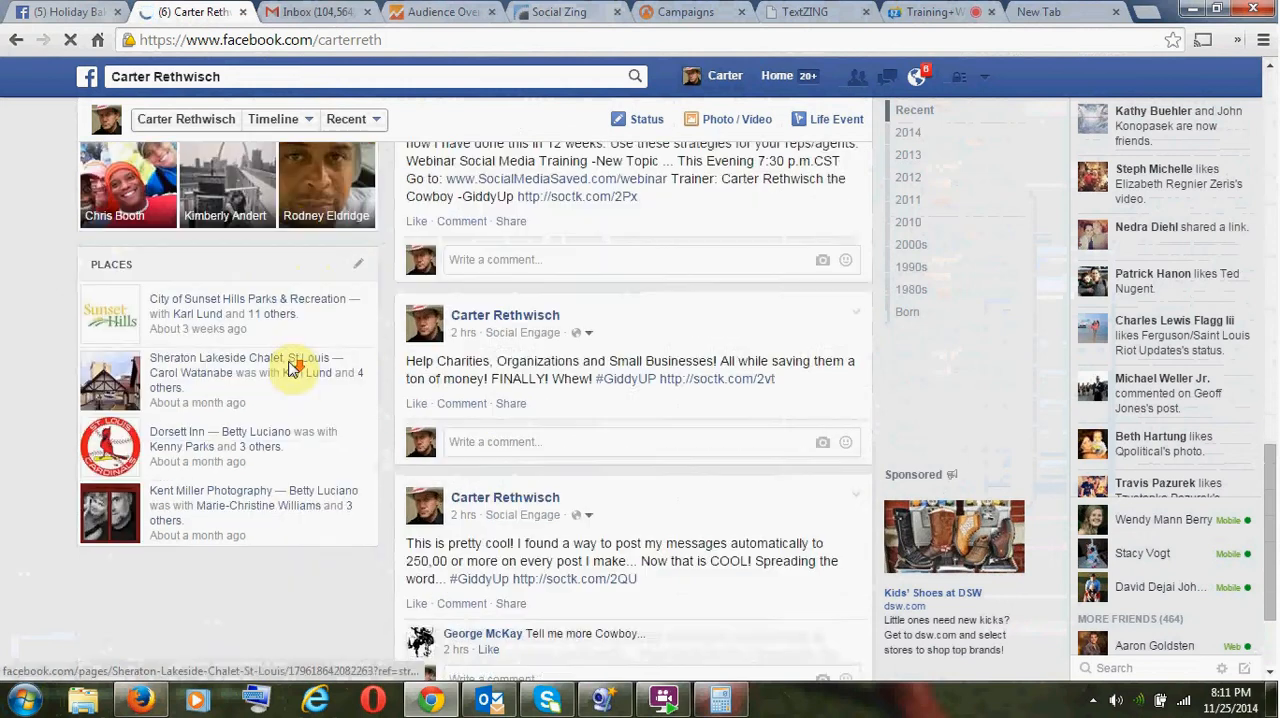
scroll(291, 368, "down", 8)
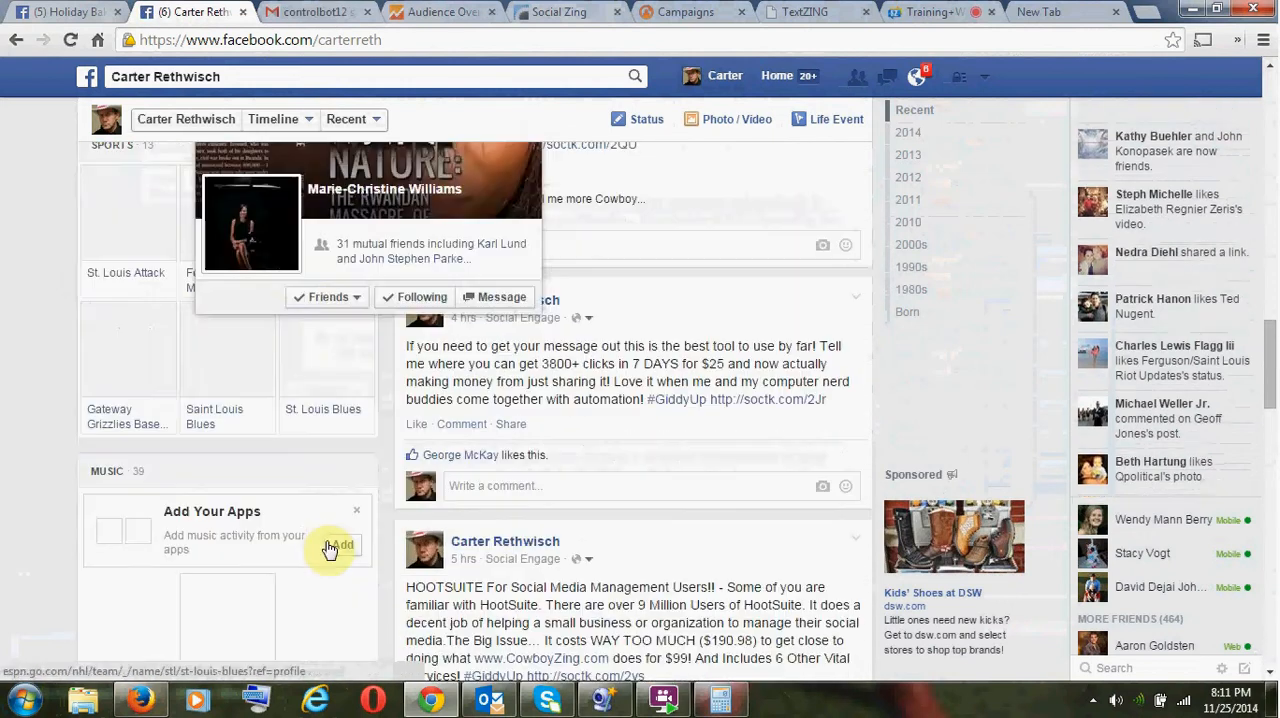
scroll(323, 524, "down", 3)
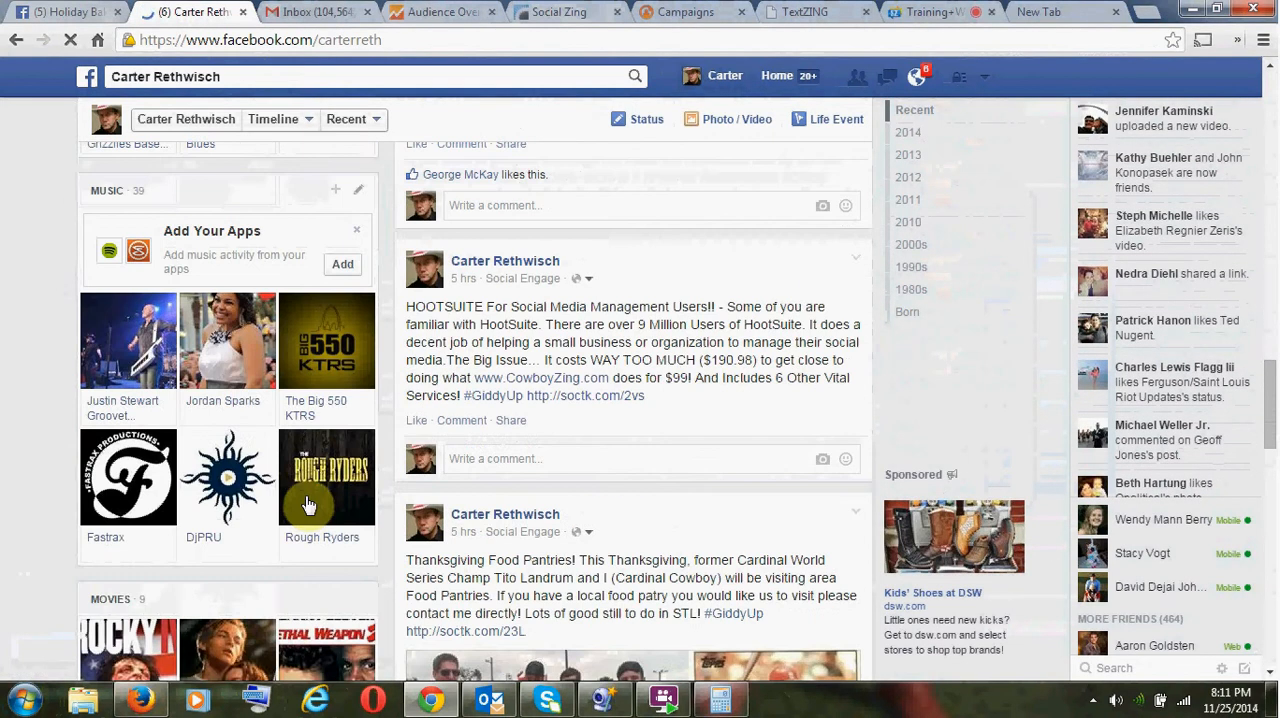
scroll(308, 505, "down", 3)
scroll(308, 502, "down", 2)
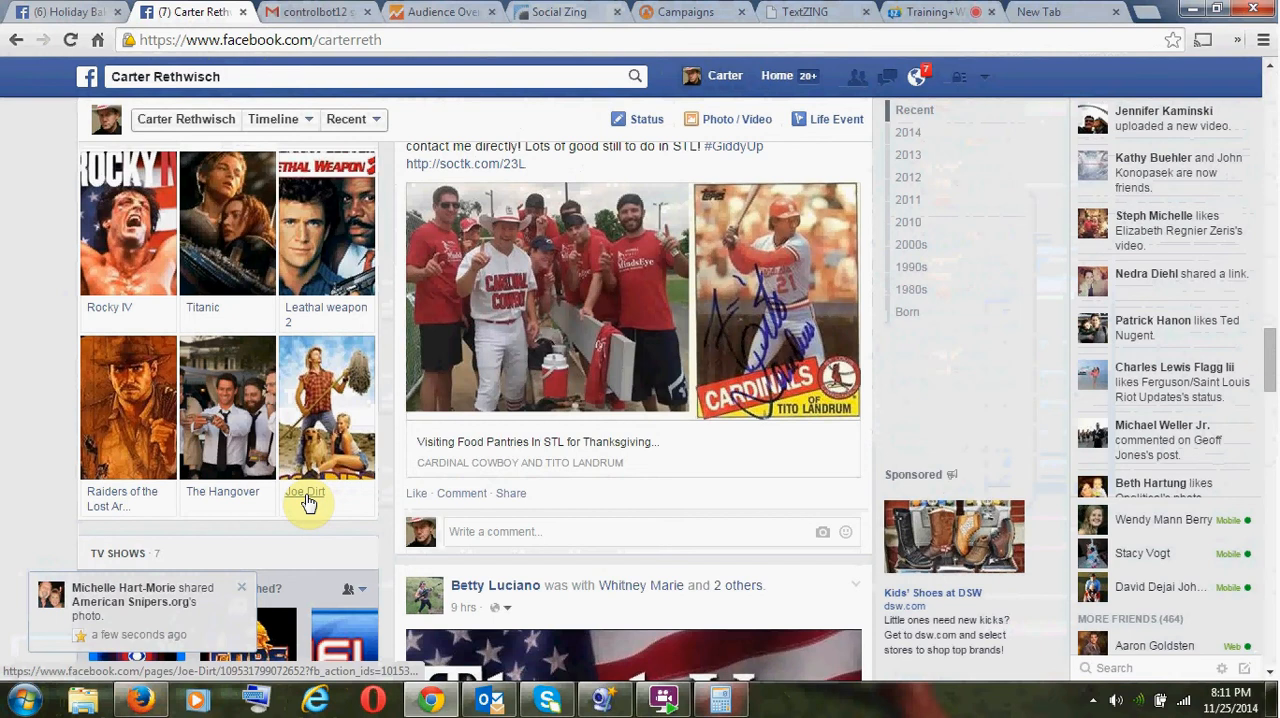
scroll(308, 500, "down", 5)
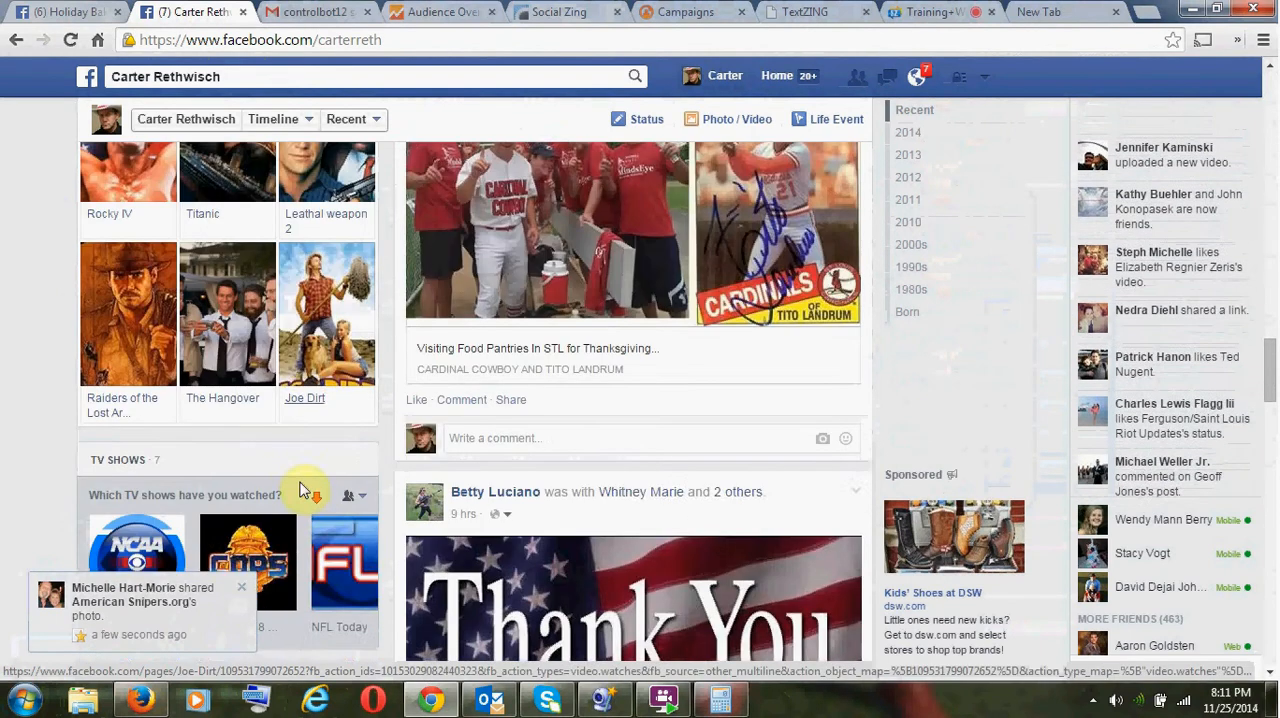
scroll(298, 452, "down", 5)
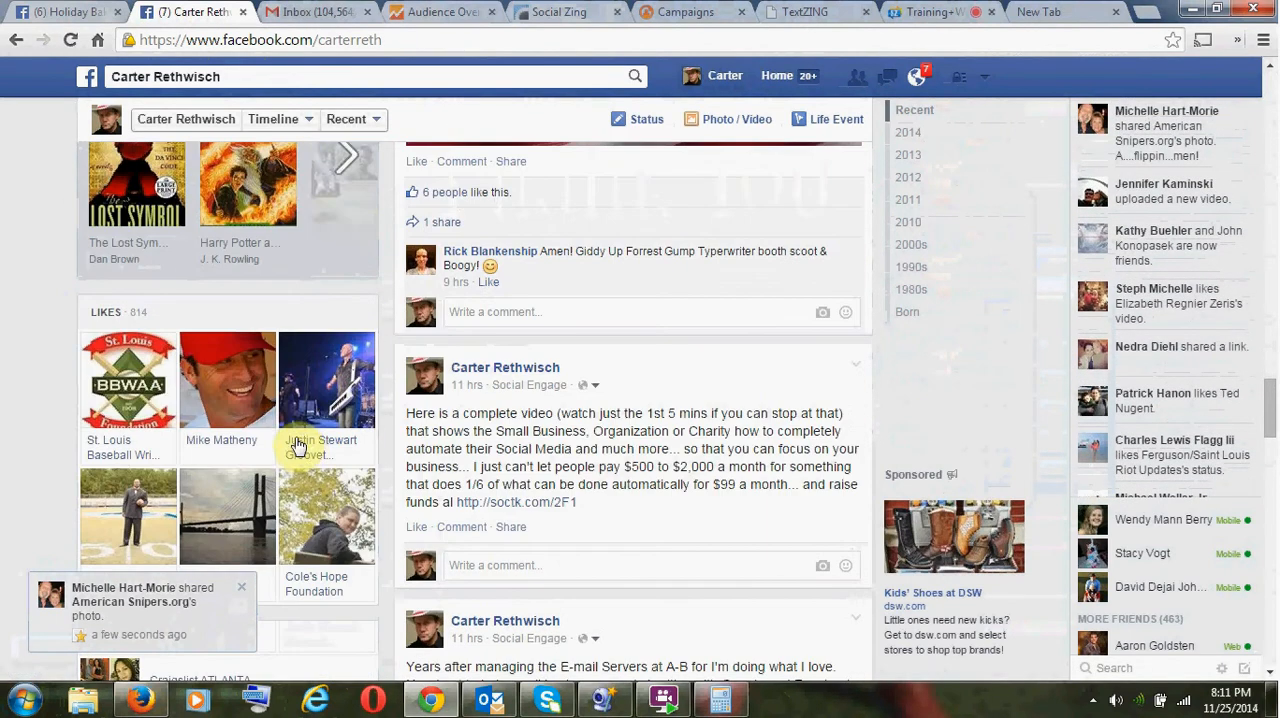
scroll(296, 425, "down", 1)
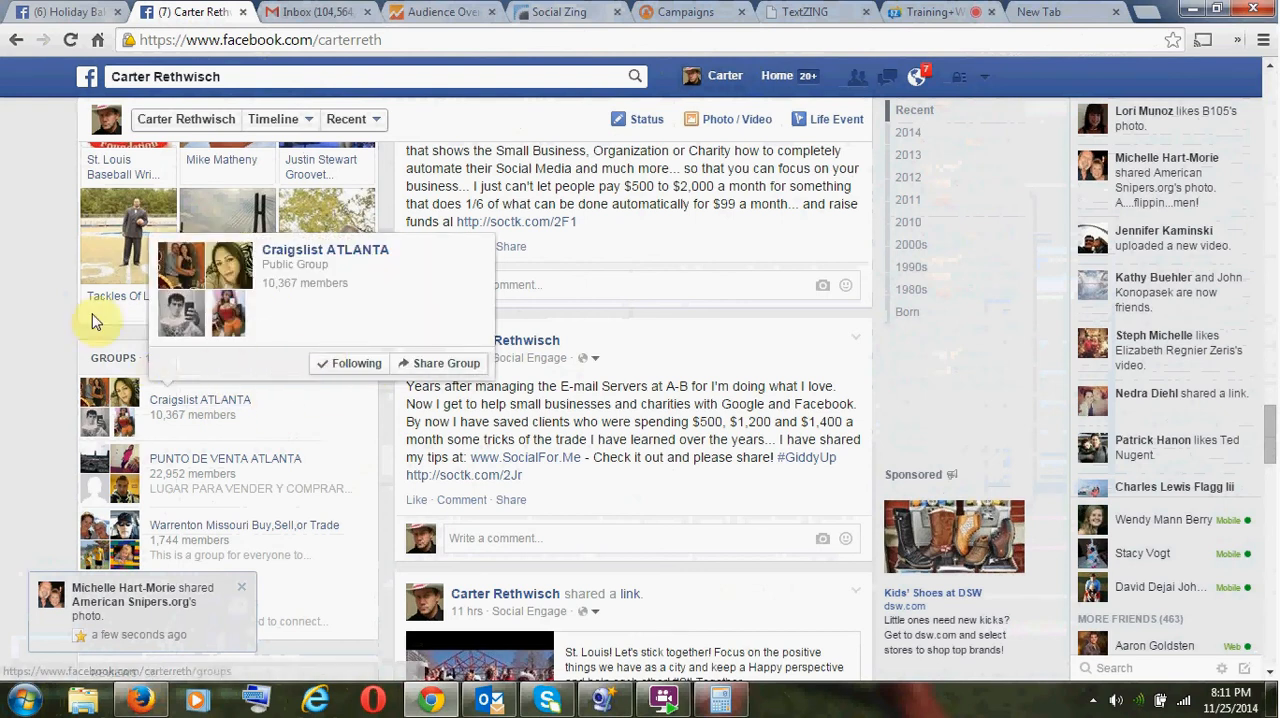
scroll(150, 325, "down", 3)
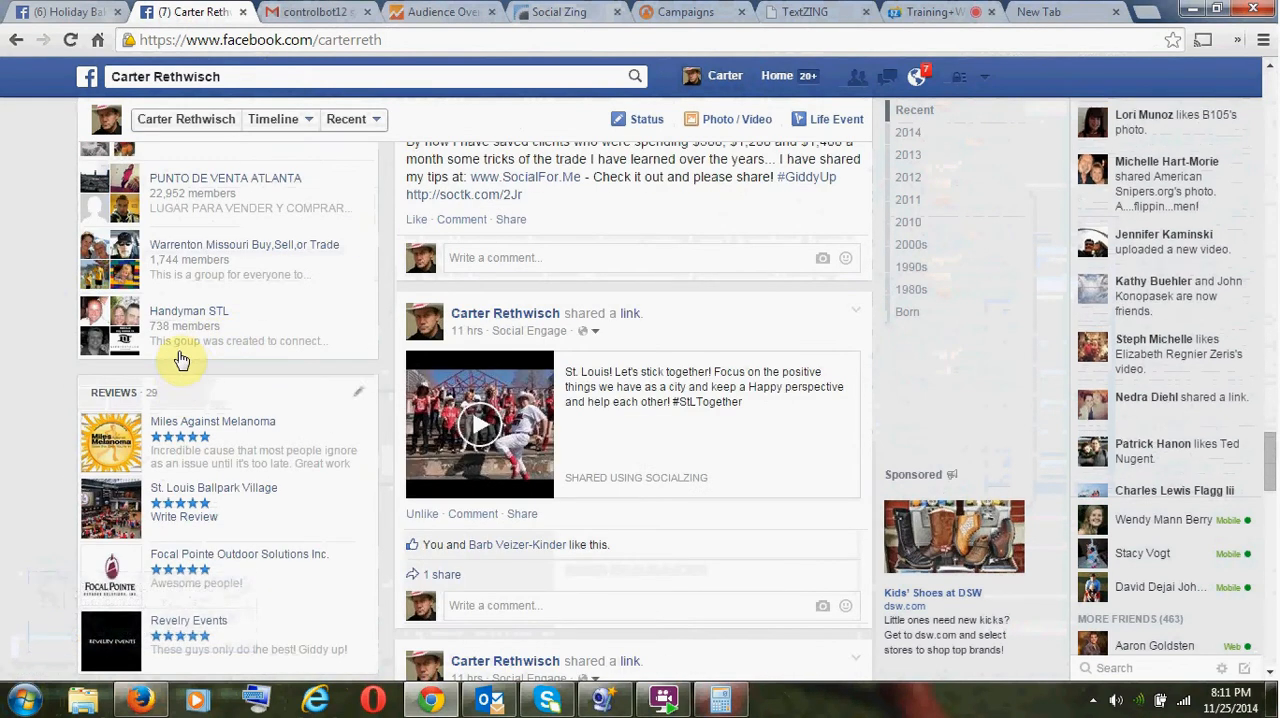
scroll(190, 345, "up", 1)
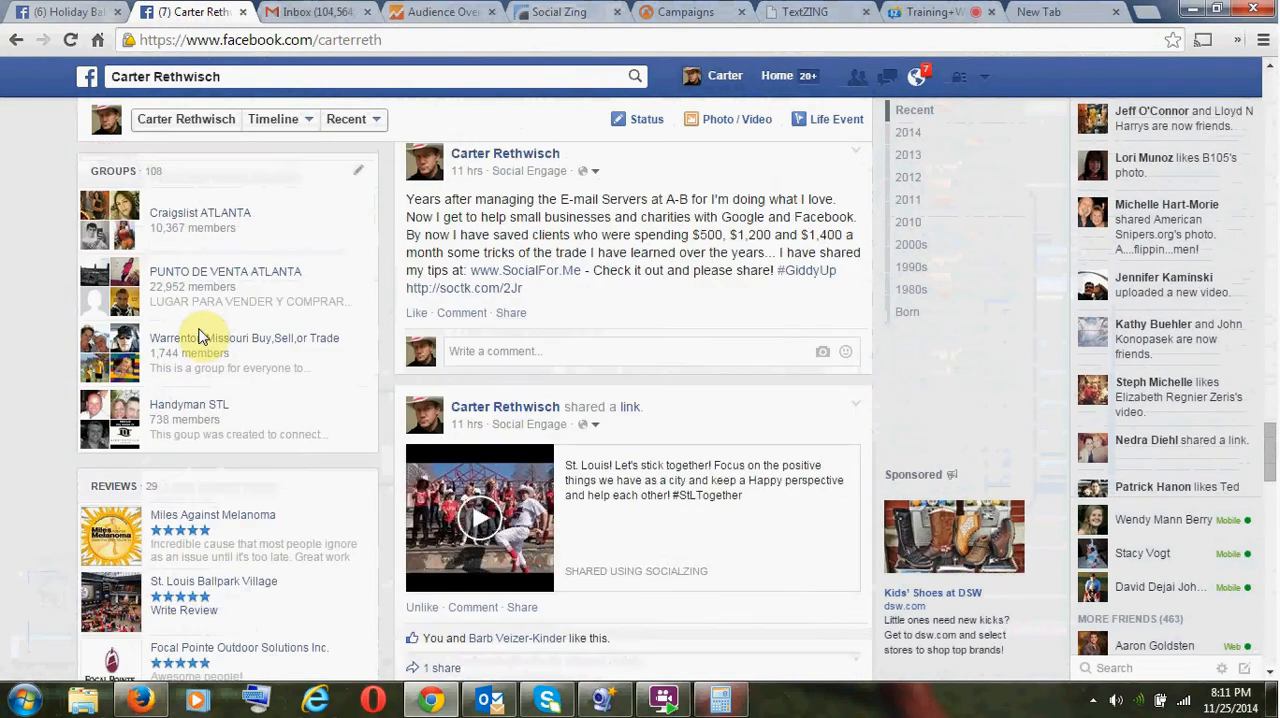
left_click(112, 172)
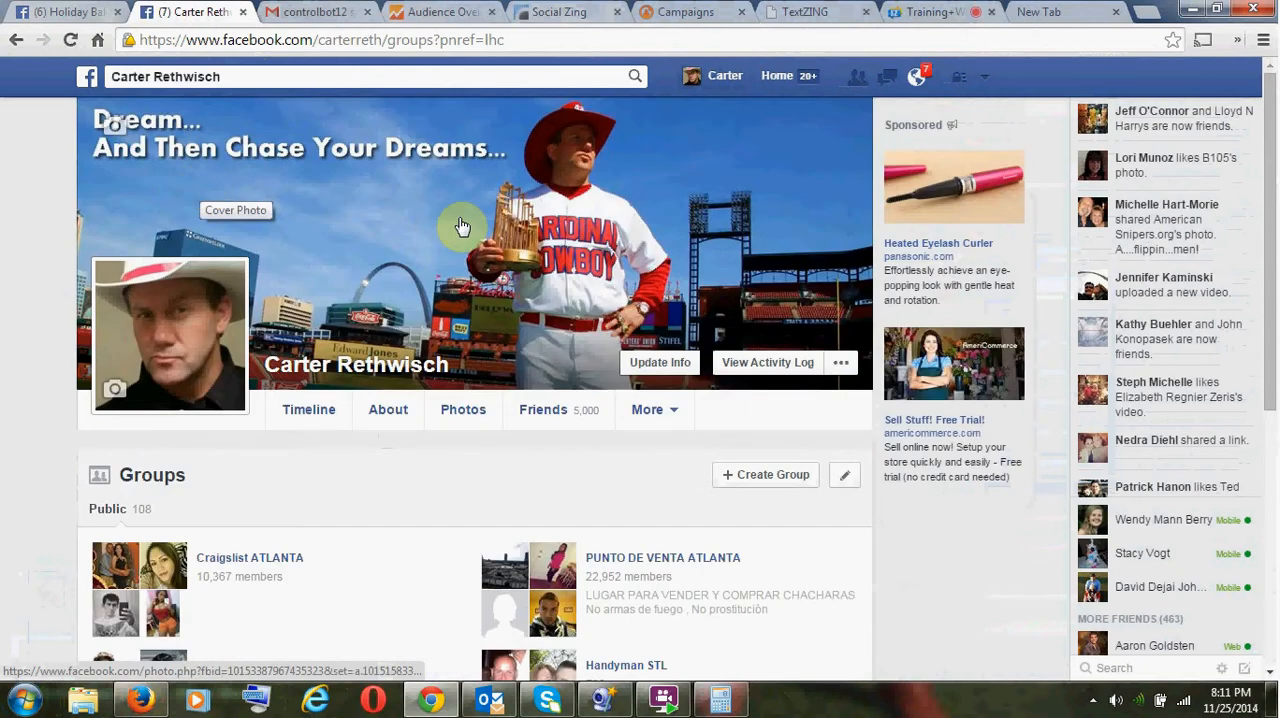
scroll(545, 387, "down", 3)
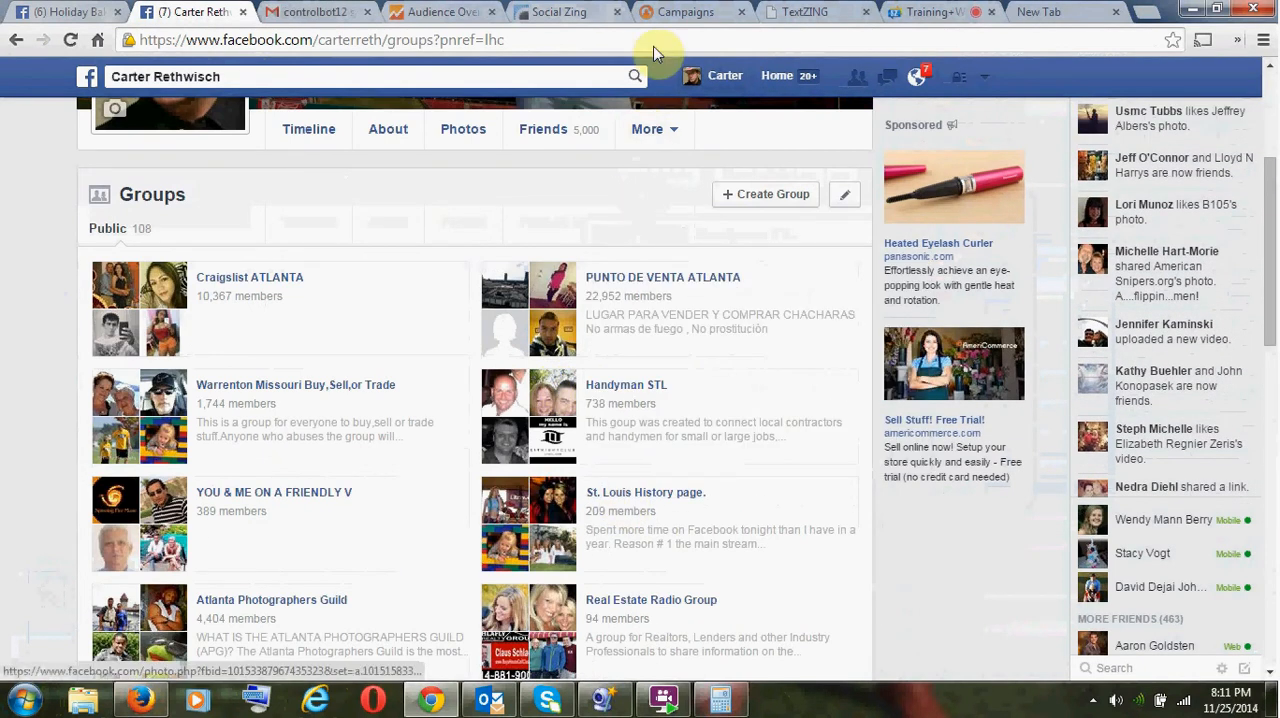
- Return to the SocialZing campaign list and open the Snuggle Bake Sale campaign for editing
left_click(668, 14)
scroll(734, 443, "down", 10)
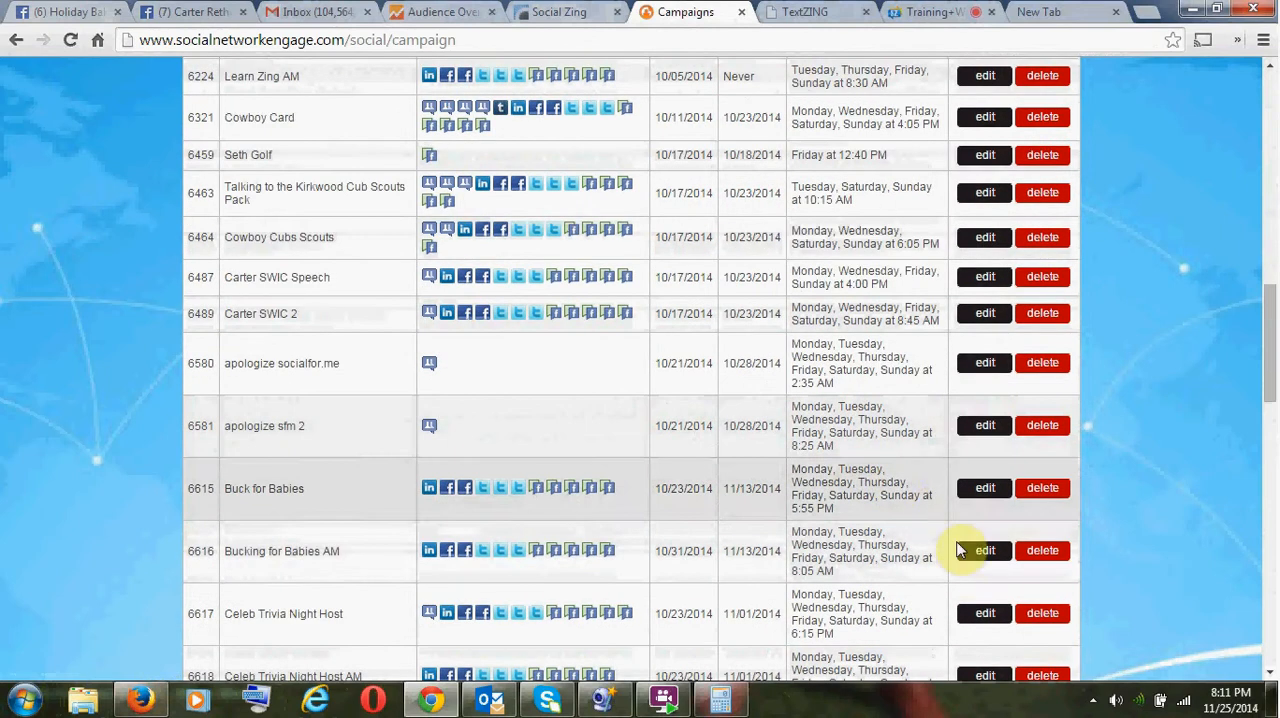
scroll(990, 615, "down", 9)
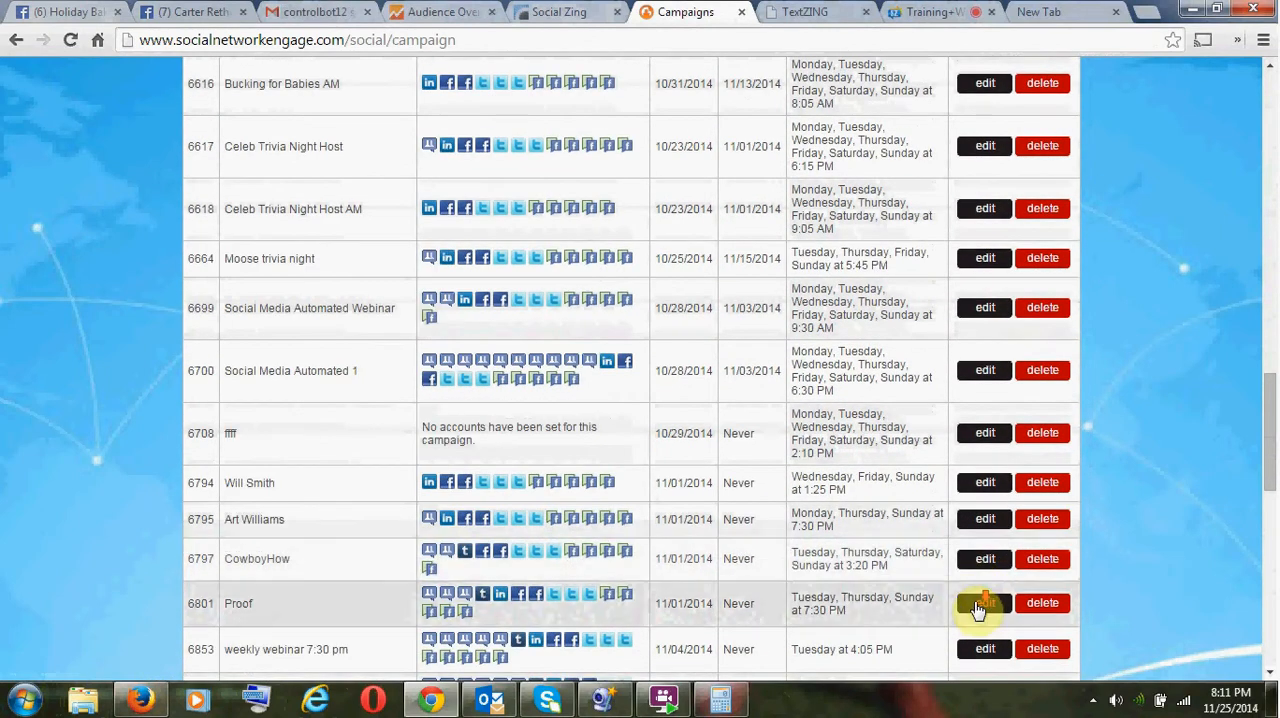
scroll(970, 600, "down", 5)
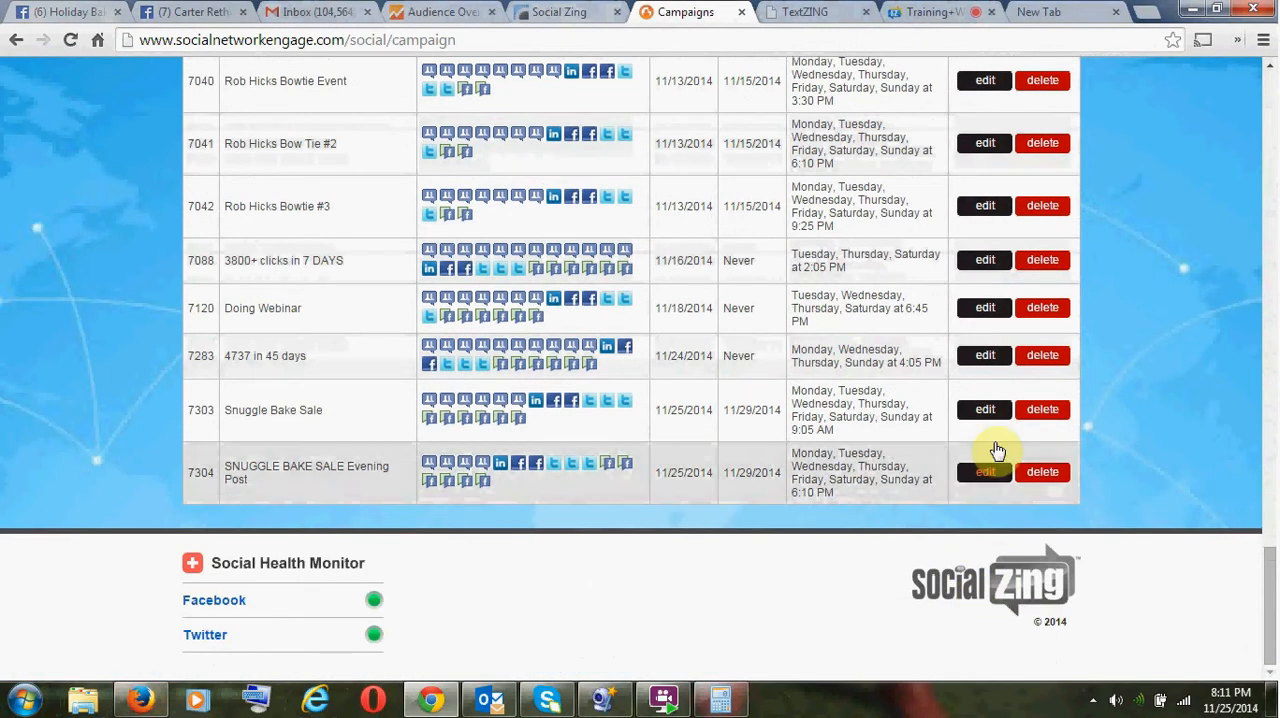
left_click(975, 411)
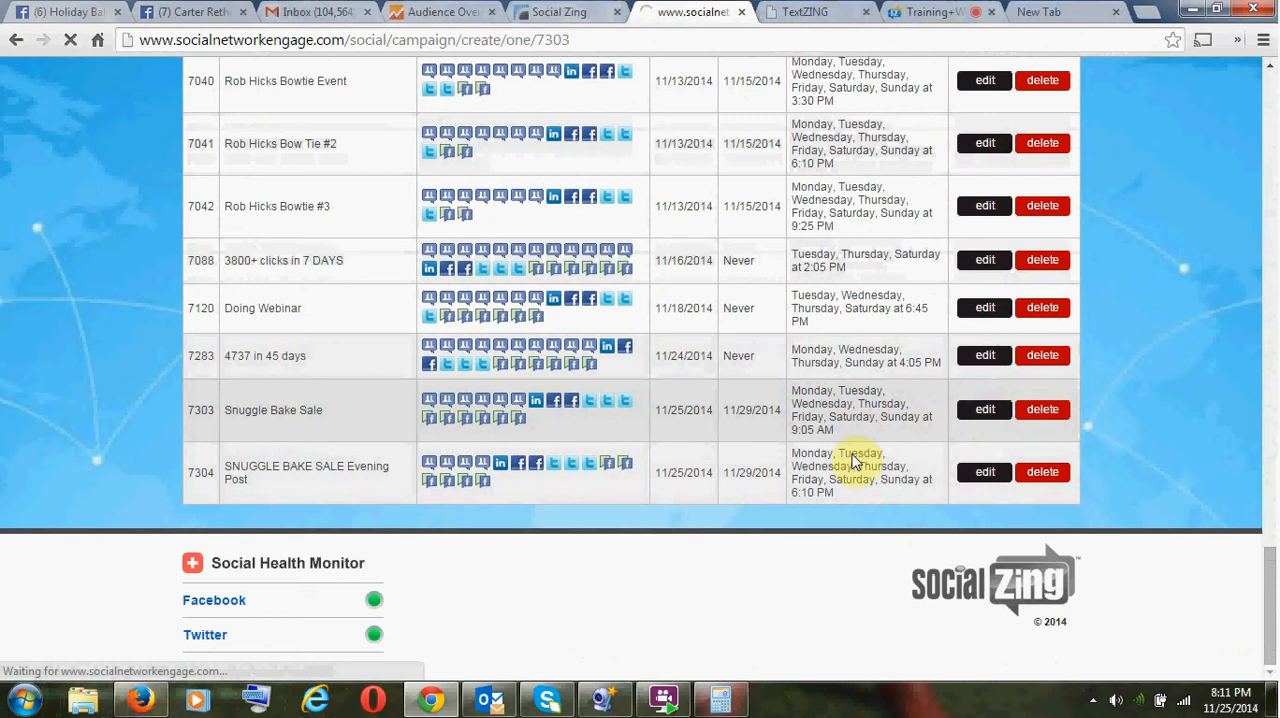
- Continue to the campaign's post settings and copy the entire custom post text
scroll(860, 460, "down", 5)
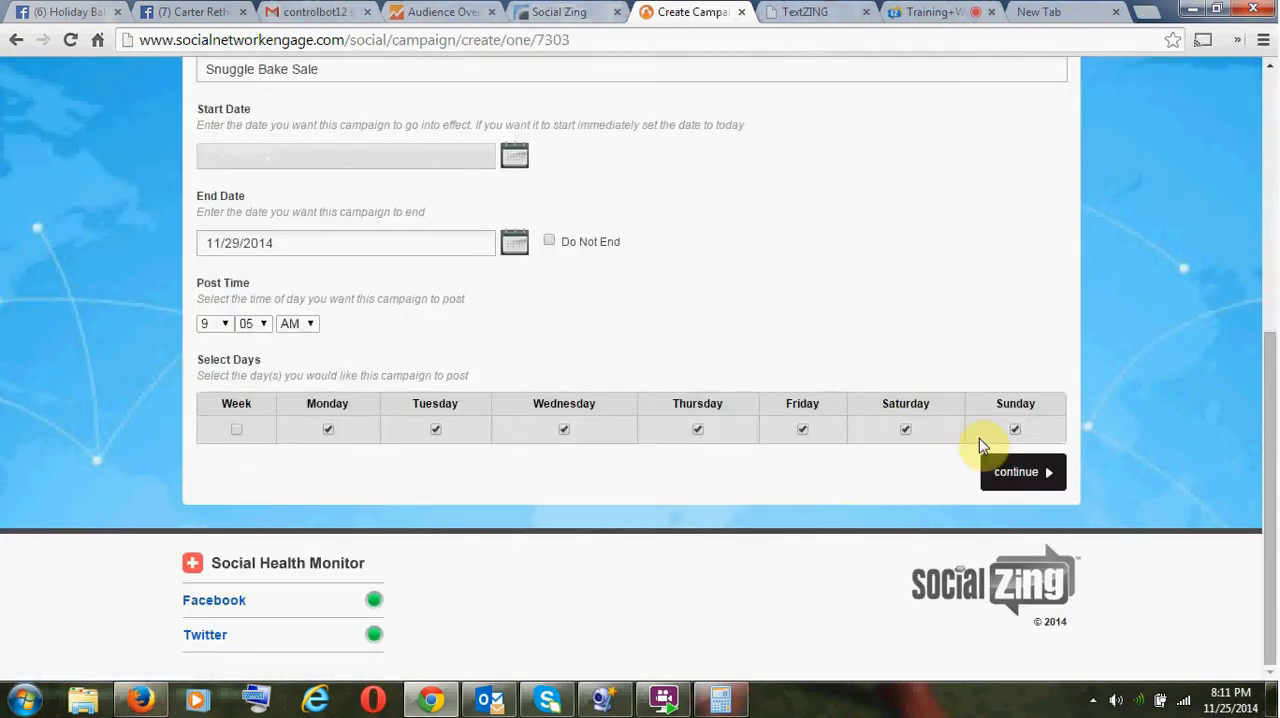
left_click(1015, 472)
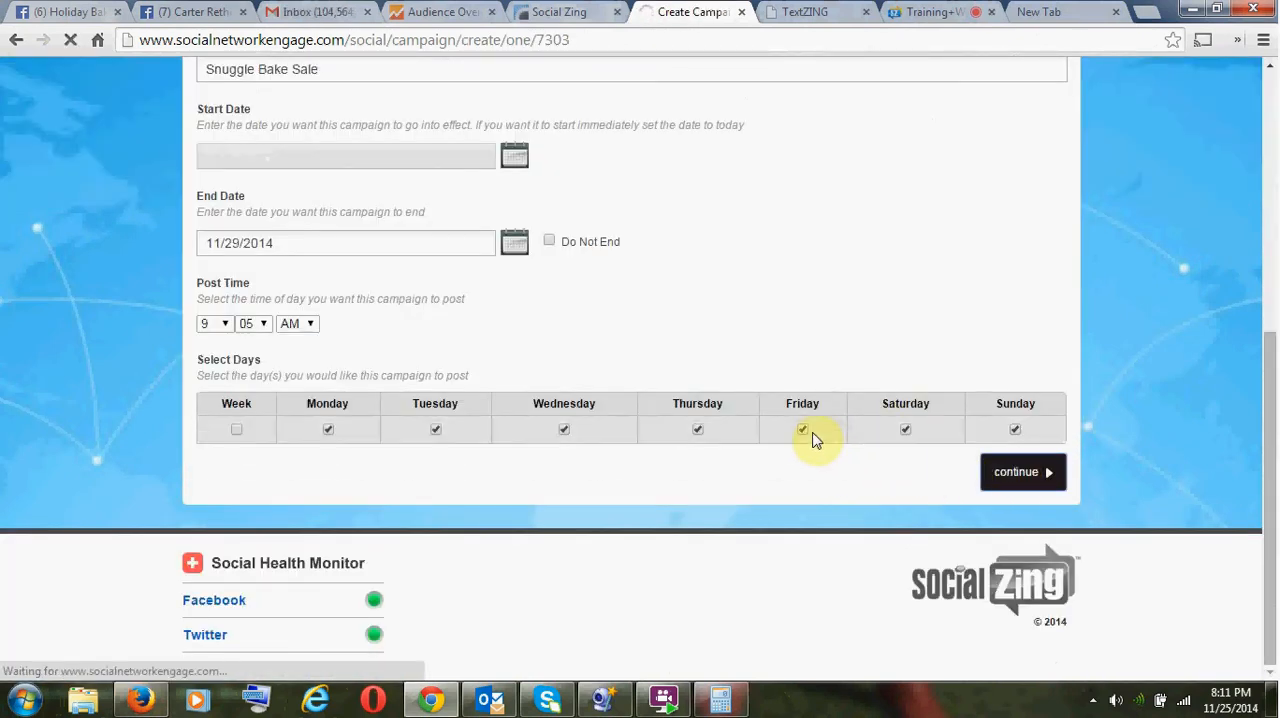
scroll(790, 430, "down", 5)
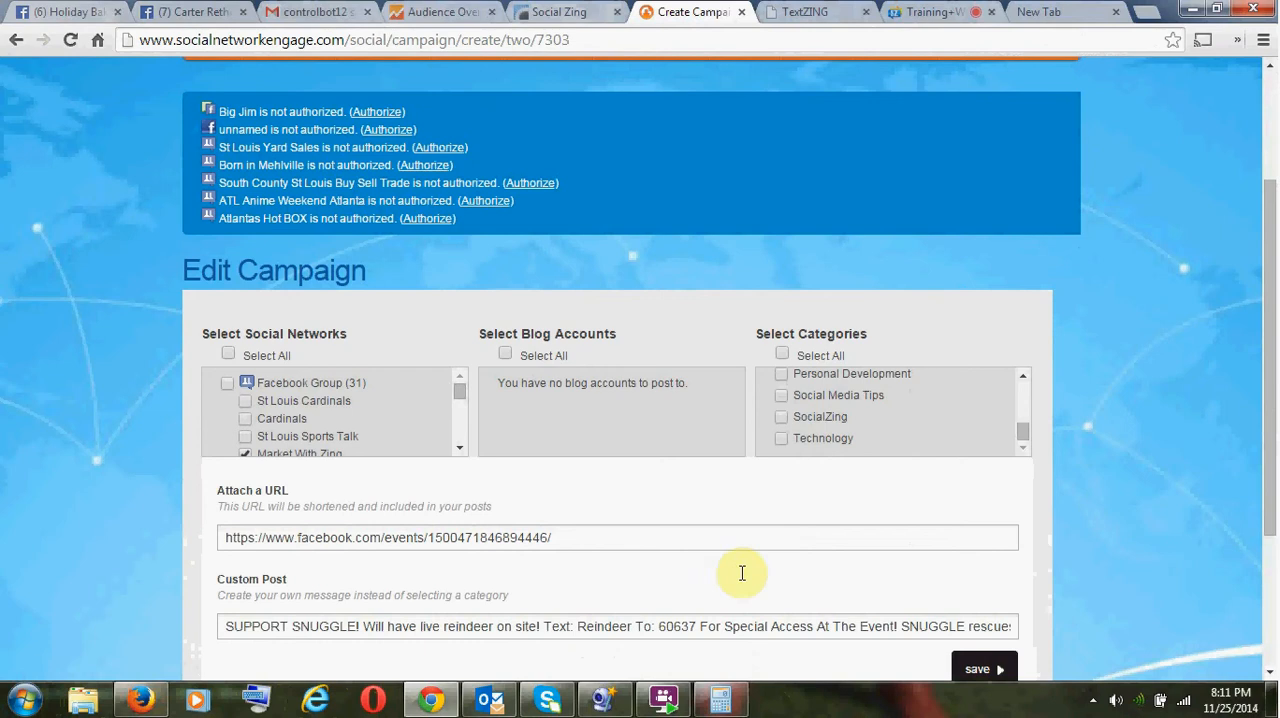
left_click(724, 626)
key("ctrl+a")
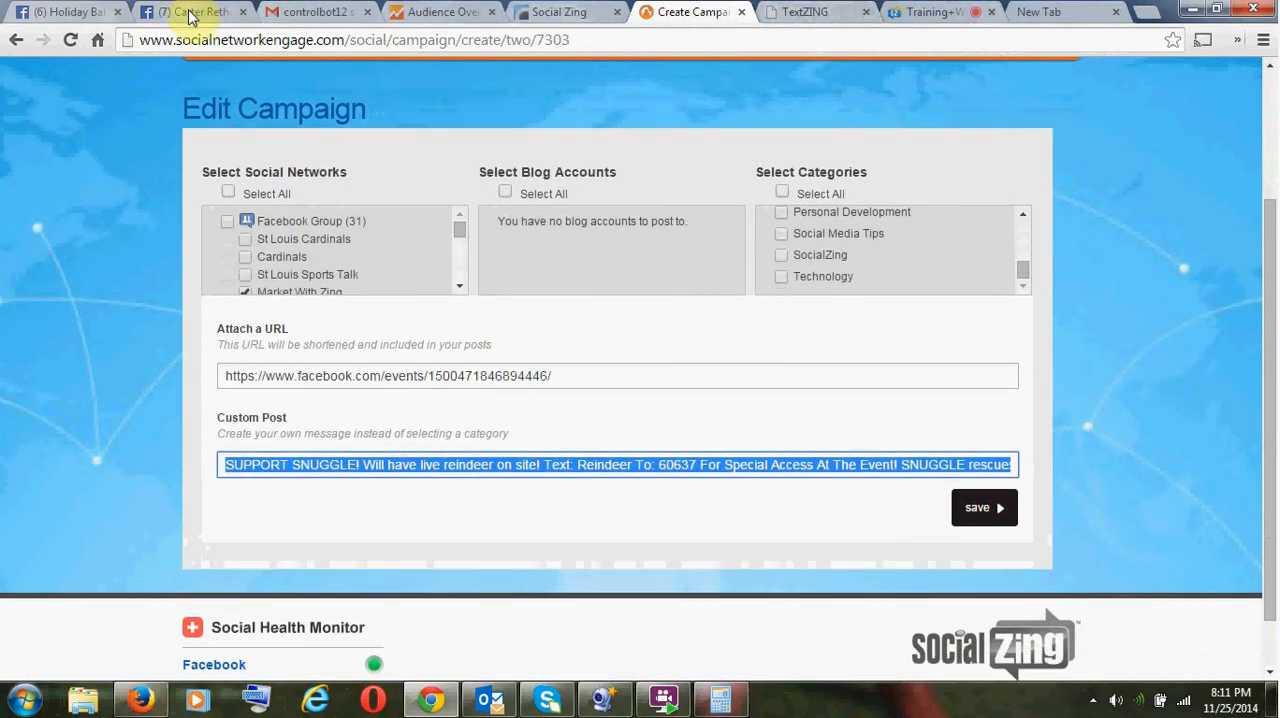
- Go back to the Facebook groups list and open the Advertise Your Opportunities Here group
left_click(188, 12)
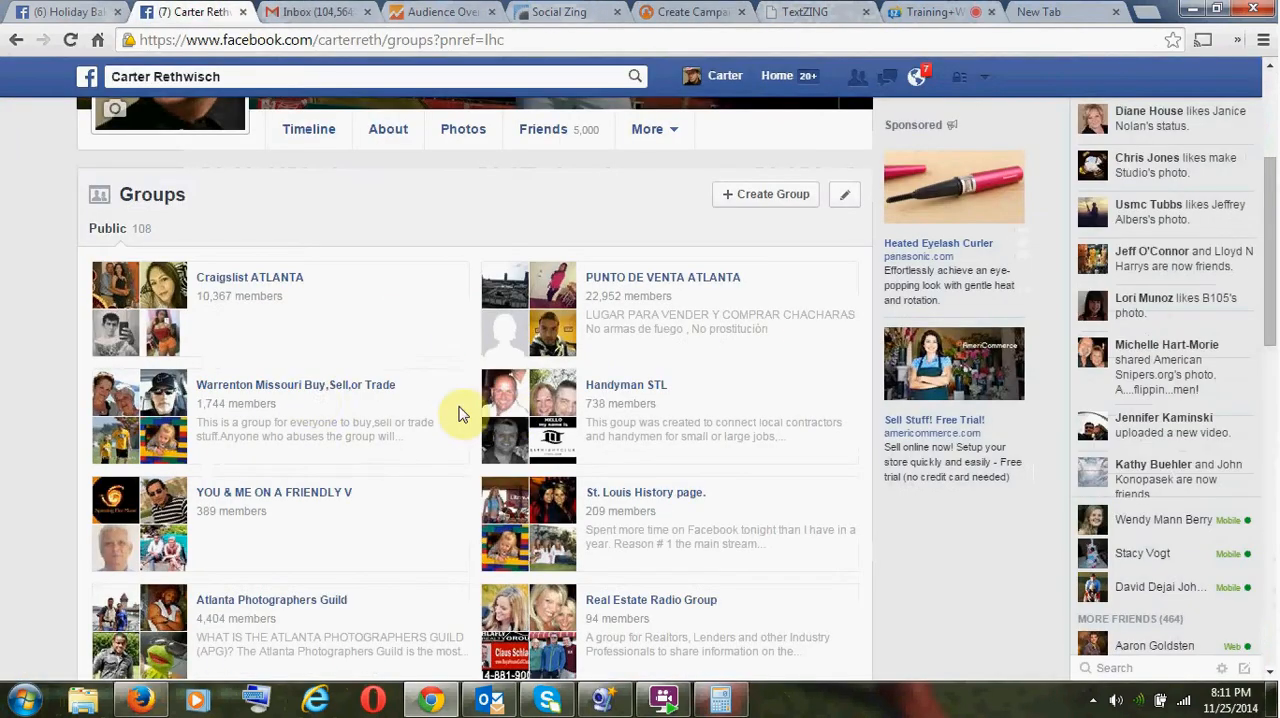
scroll(373, 364, "down", 5)
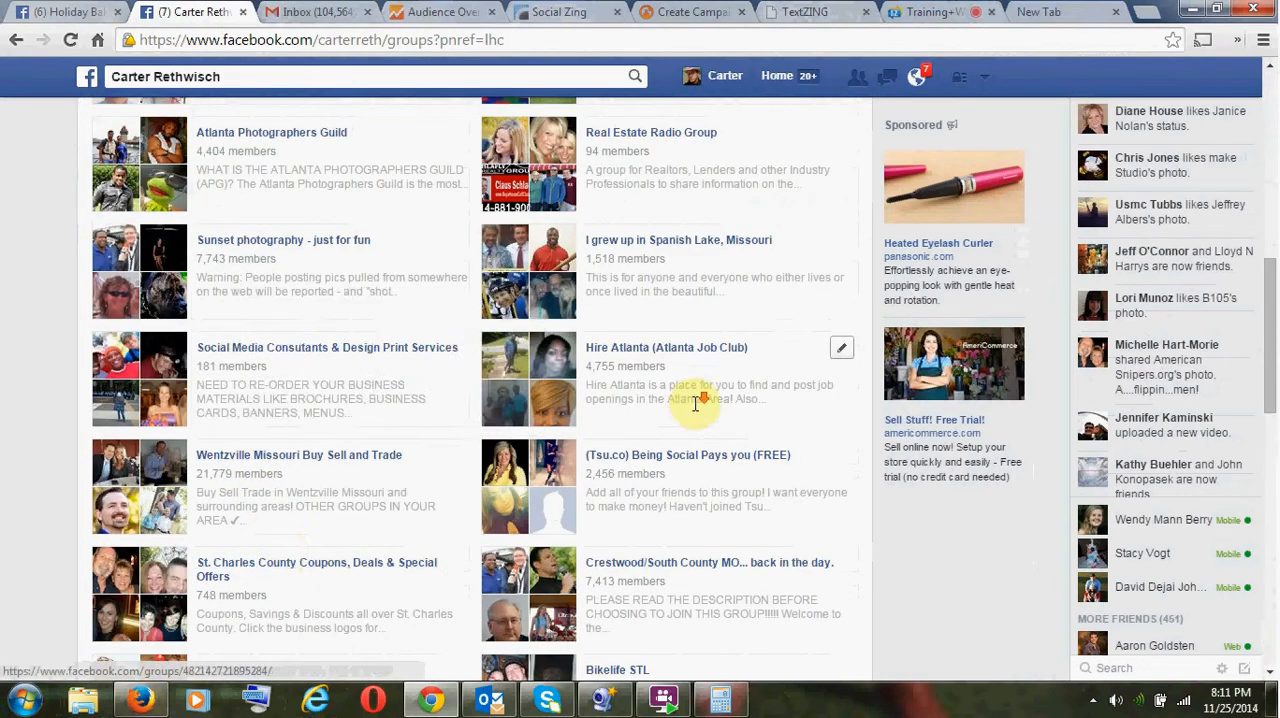
scroll(683, 410, "down", 3)
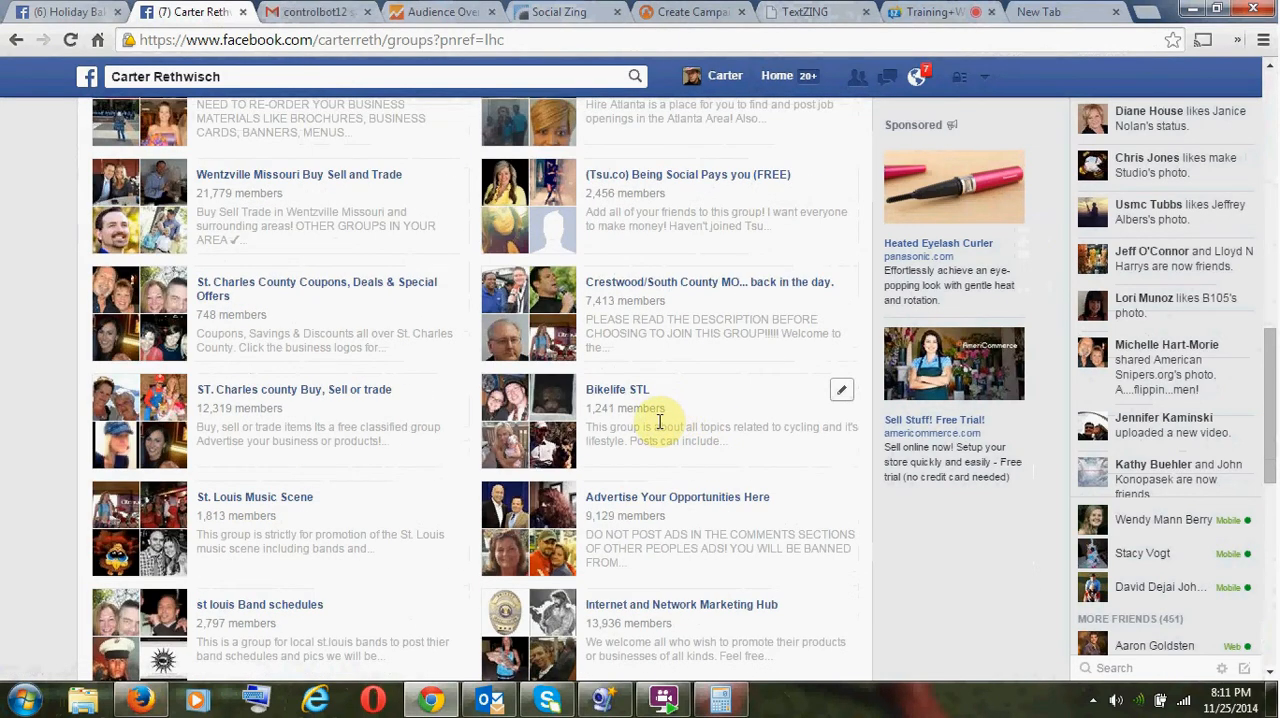
scroll(660, 440, "down", 2)
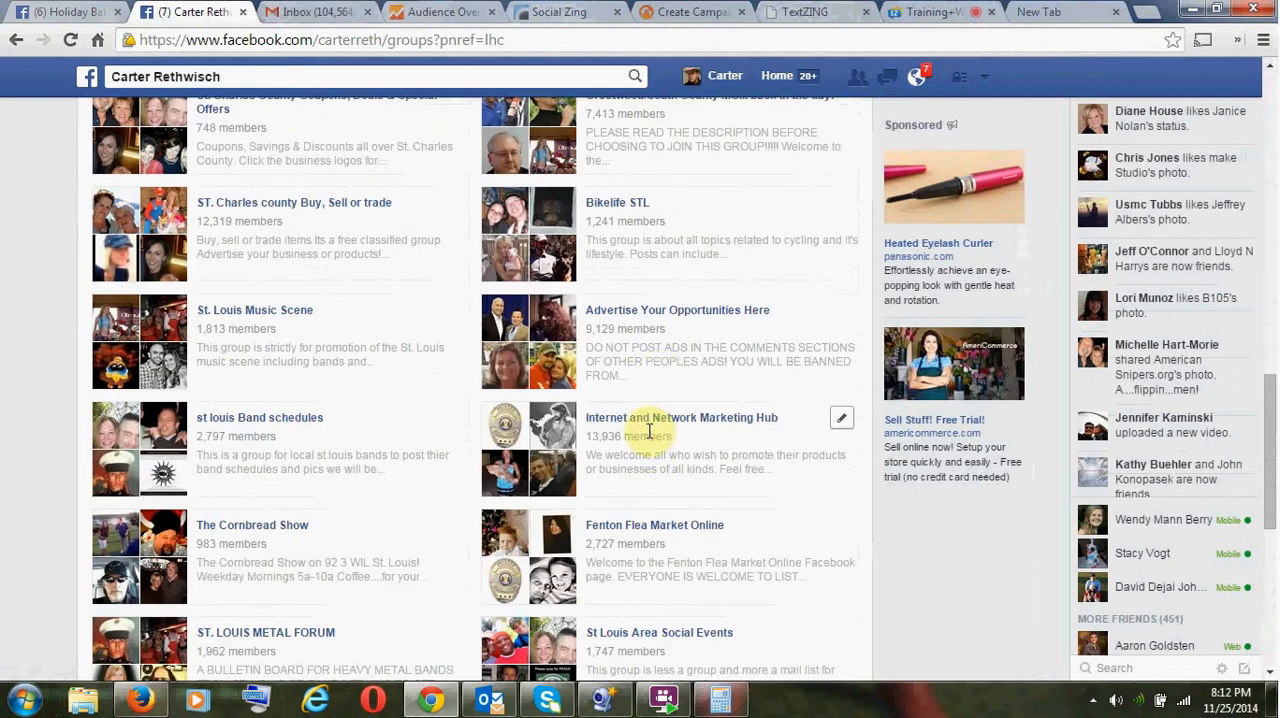
left_click(660, 313)
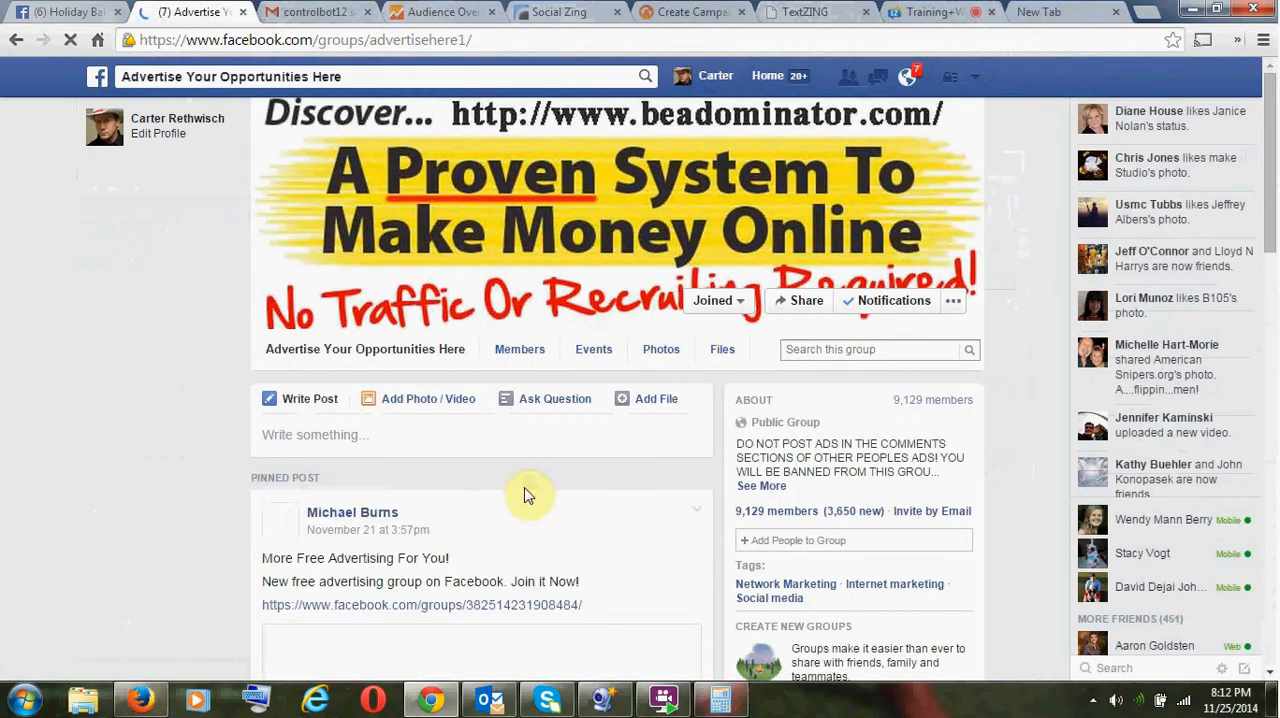
- Fill the Advertise Your Opportunities Here group's new post with the copied SUPPORT SNUGGLE! text and the Holiday Bake Sale event's web address
left_click(461, 438)
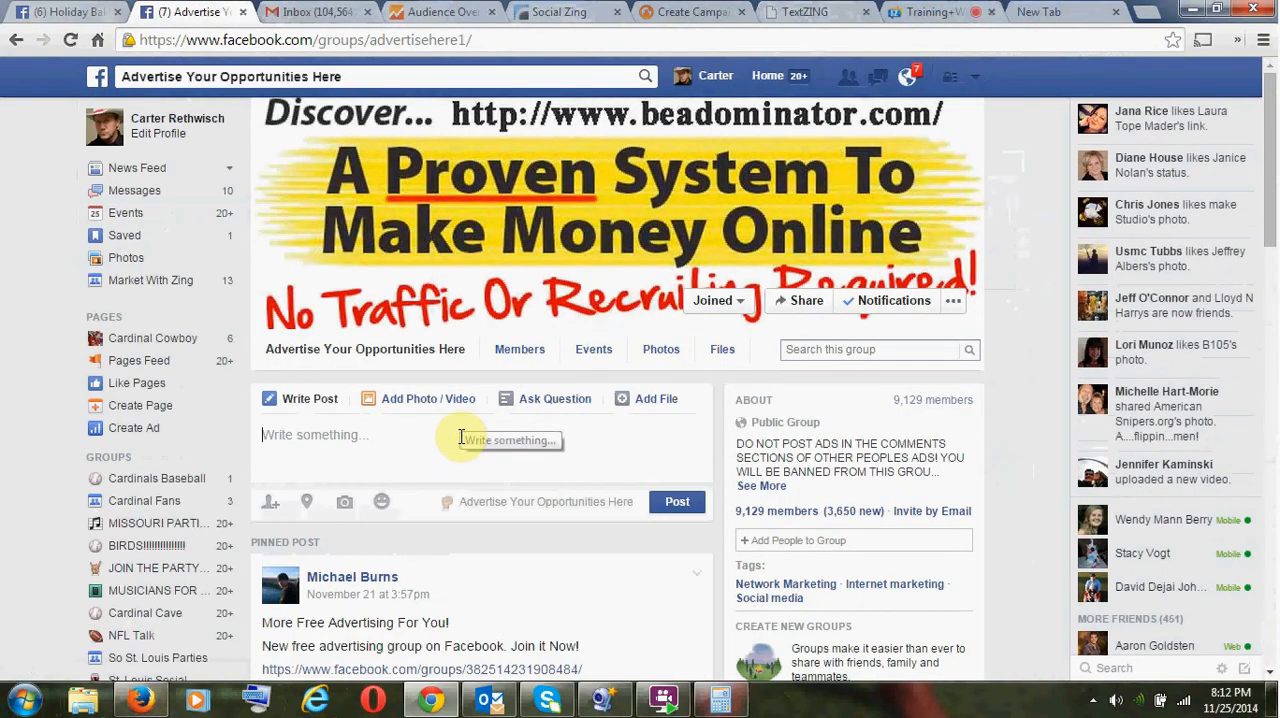
type("SUPPORT SNUGGLE! Will have live reindeer on site! Text: Reindeer To: 60637 For Special Access At The Event! SNUGGLE rescues special needs animals who require special foster care due to injury, sickness or being orphaned! Come out and enjoy an evening of tasty treats, reindeer and the magical lights...  You will find us just outside of Kringle's General Store. CLICK THE LINK TO THE EVENT!")
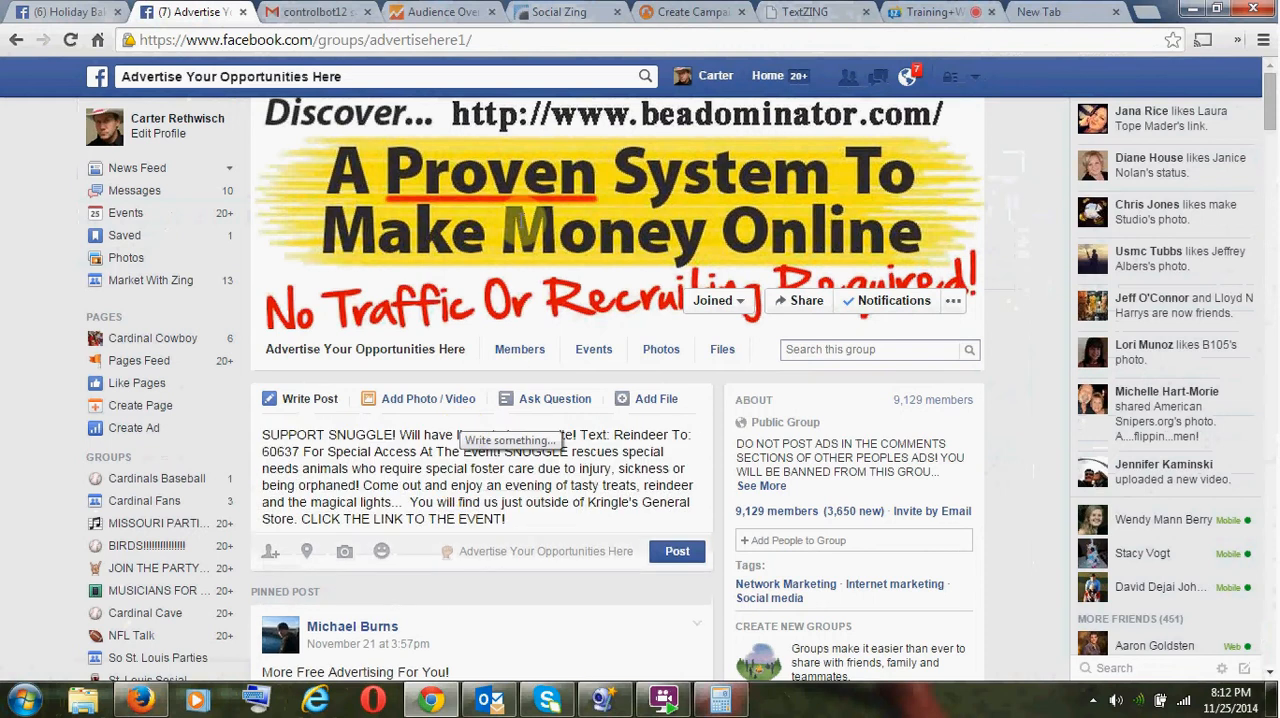
left_click(110, 9)
left_click(180, 44)
key("ctrl+c")
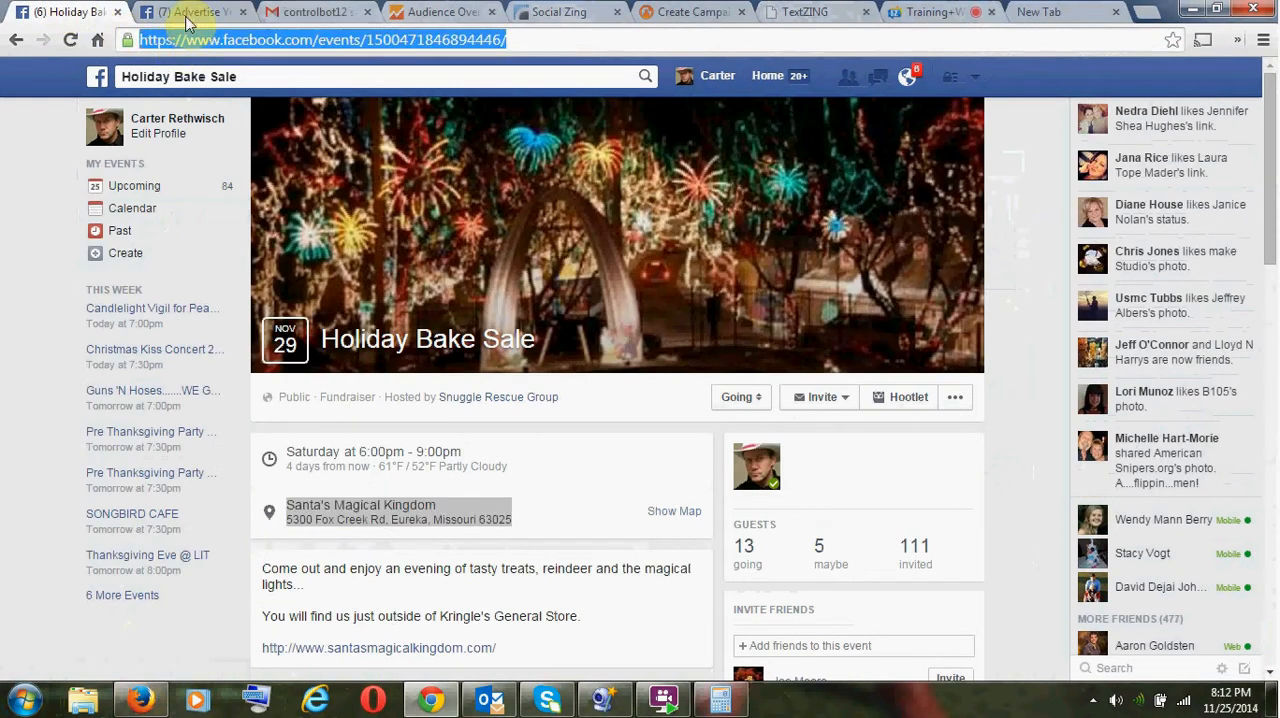
left_click(188, 14)
key("ctrl+v")
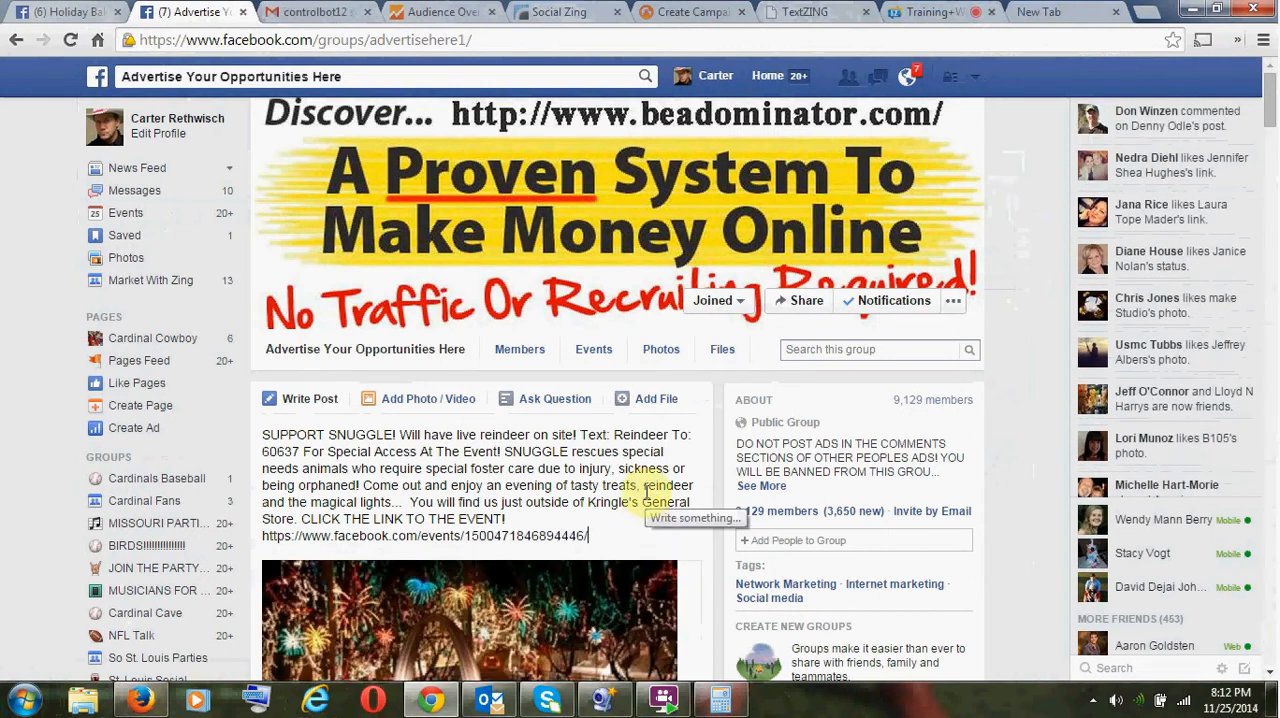
- Review the drafted group post with its Holiday Bake Sale preview and check the current time on the system clock
scroll(646, 490, "down", 2)
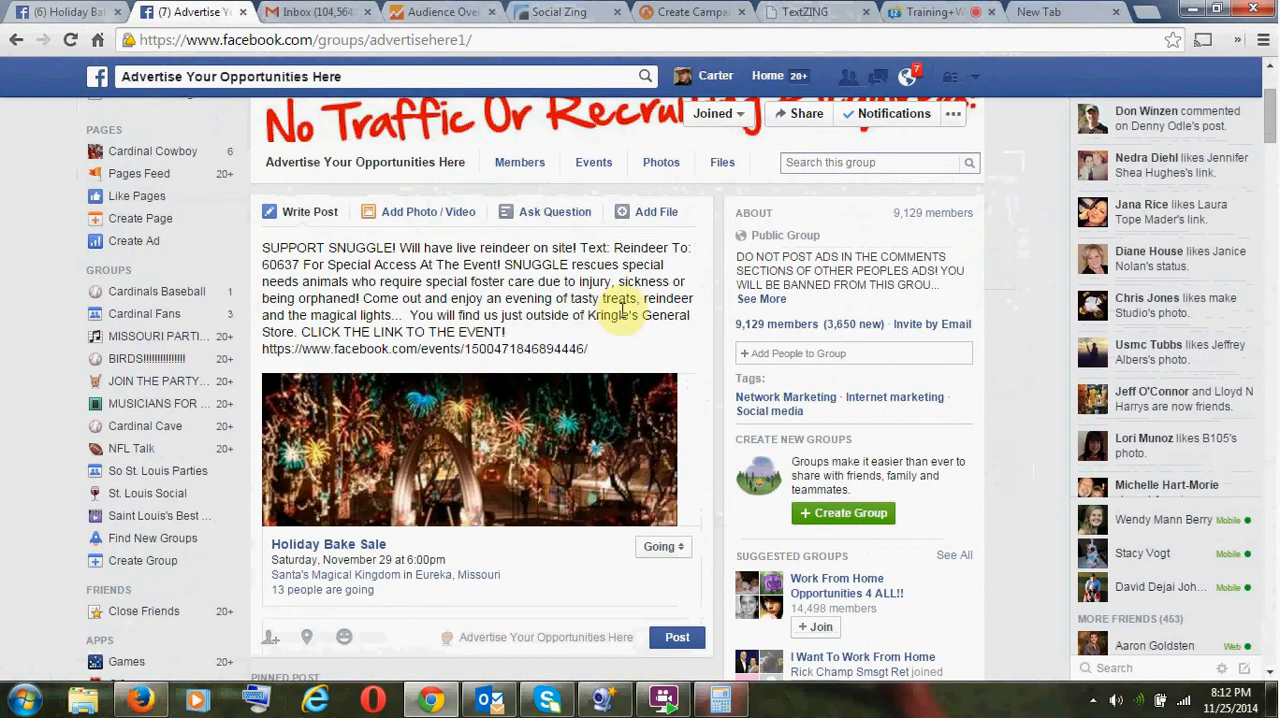
scroll(621, 314, "up", 2)
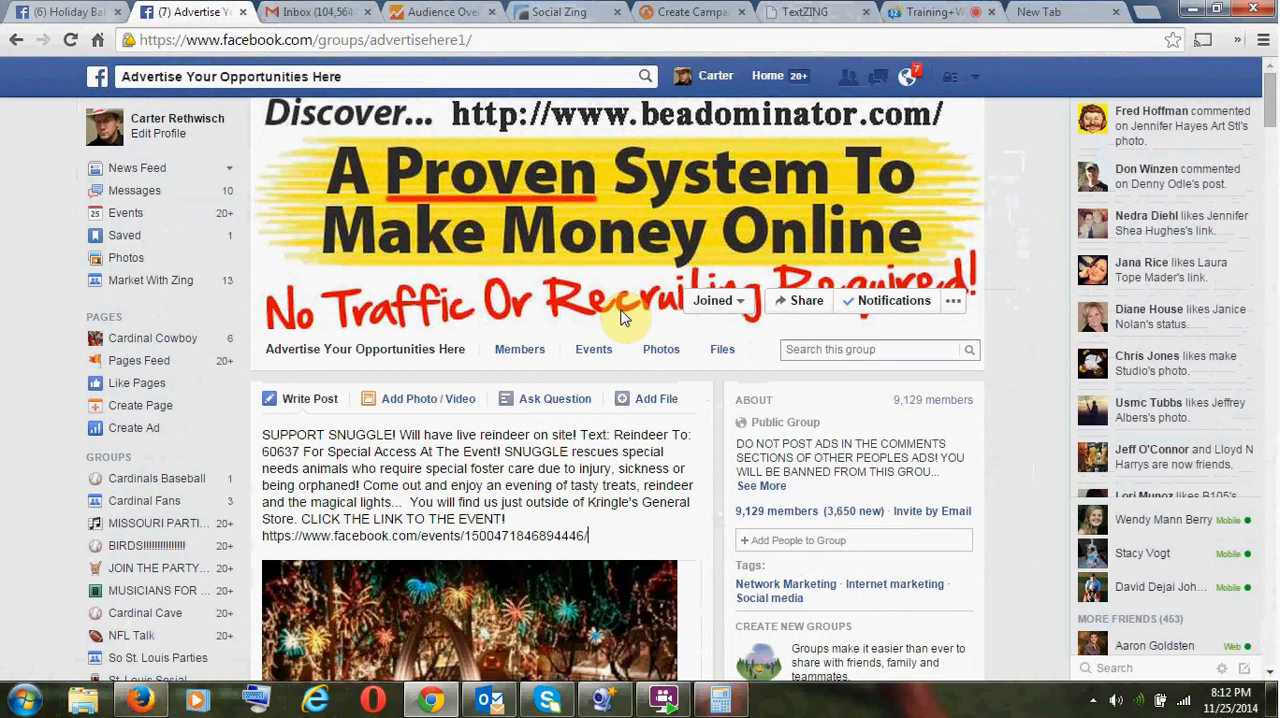
scroll(654, 447, "down", 2)
scroll(655, 449, "up", 2)
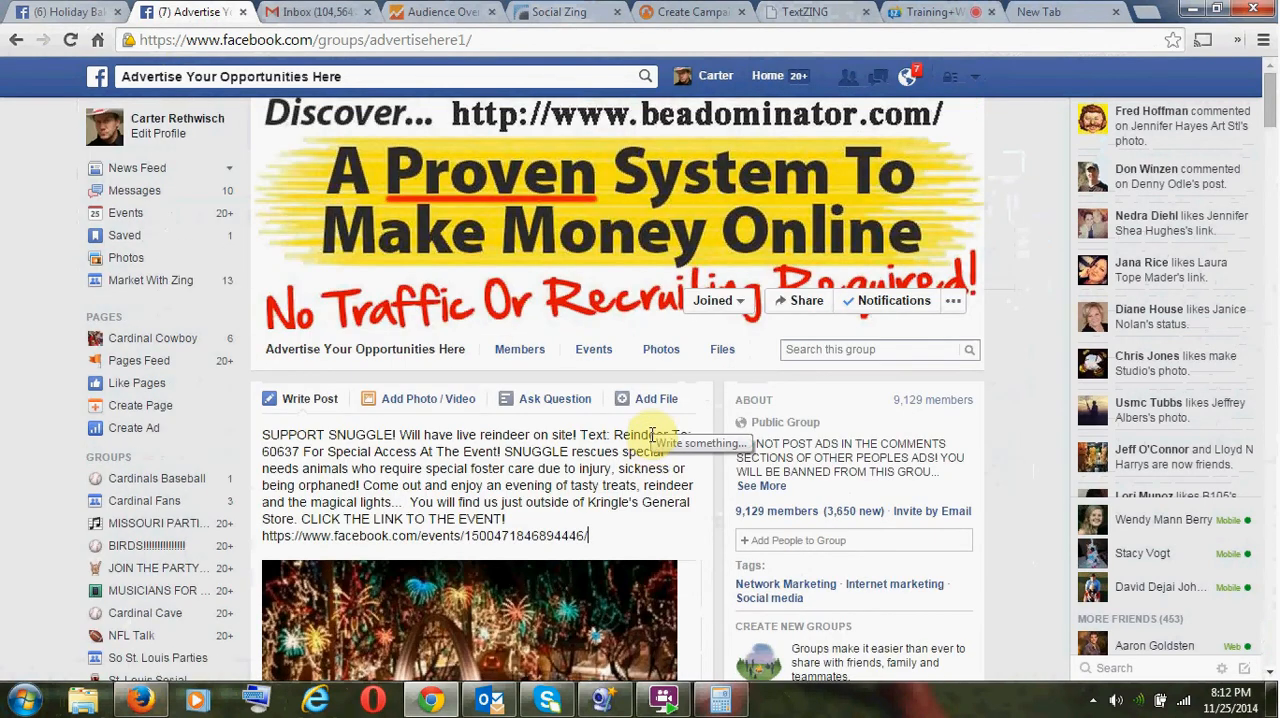
scroll(664, 412, "down", 1)
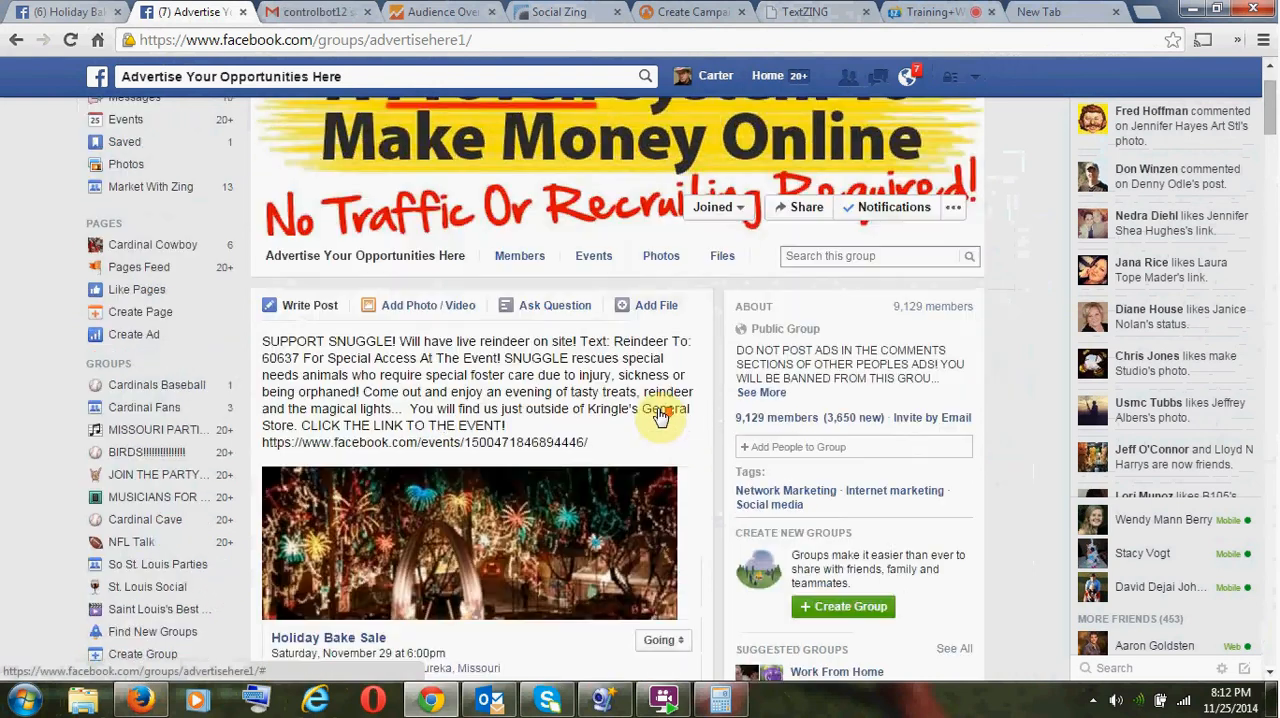
scroll(660, 408, "up", 1)
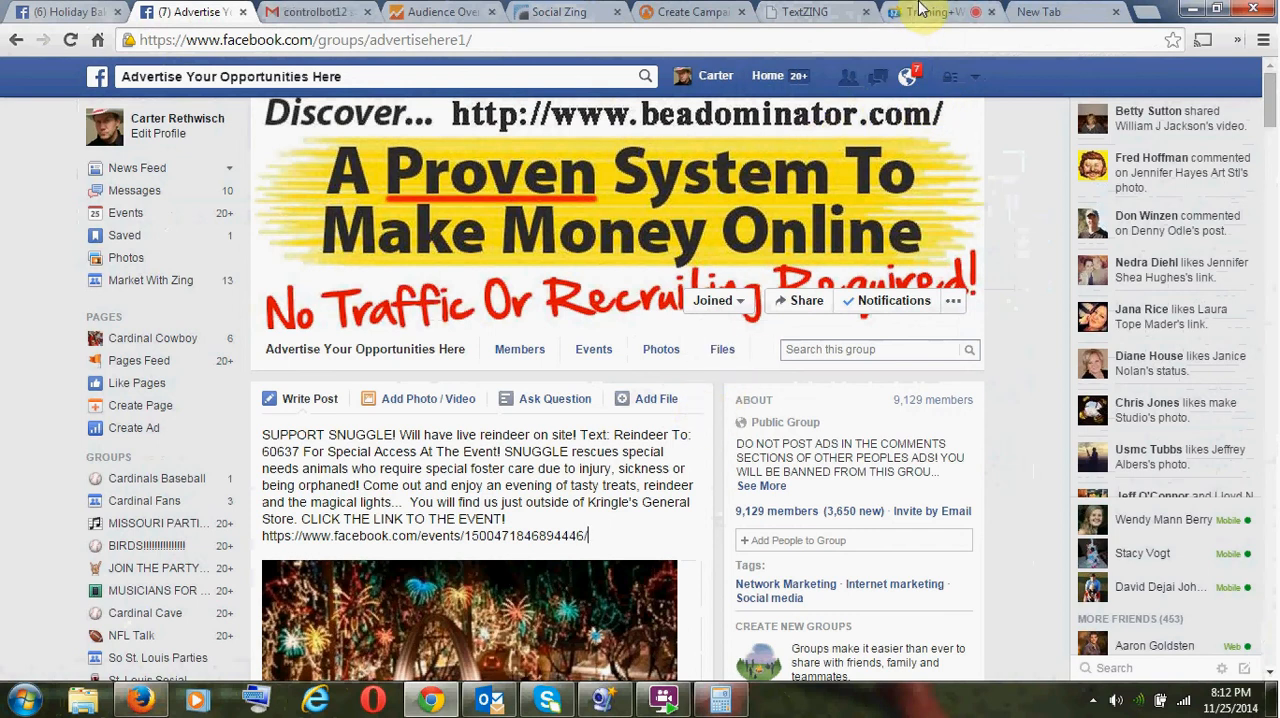
left_click(1240, 708)
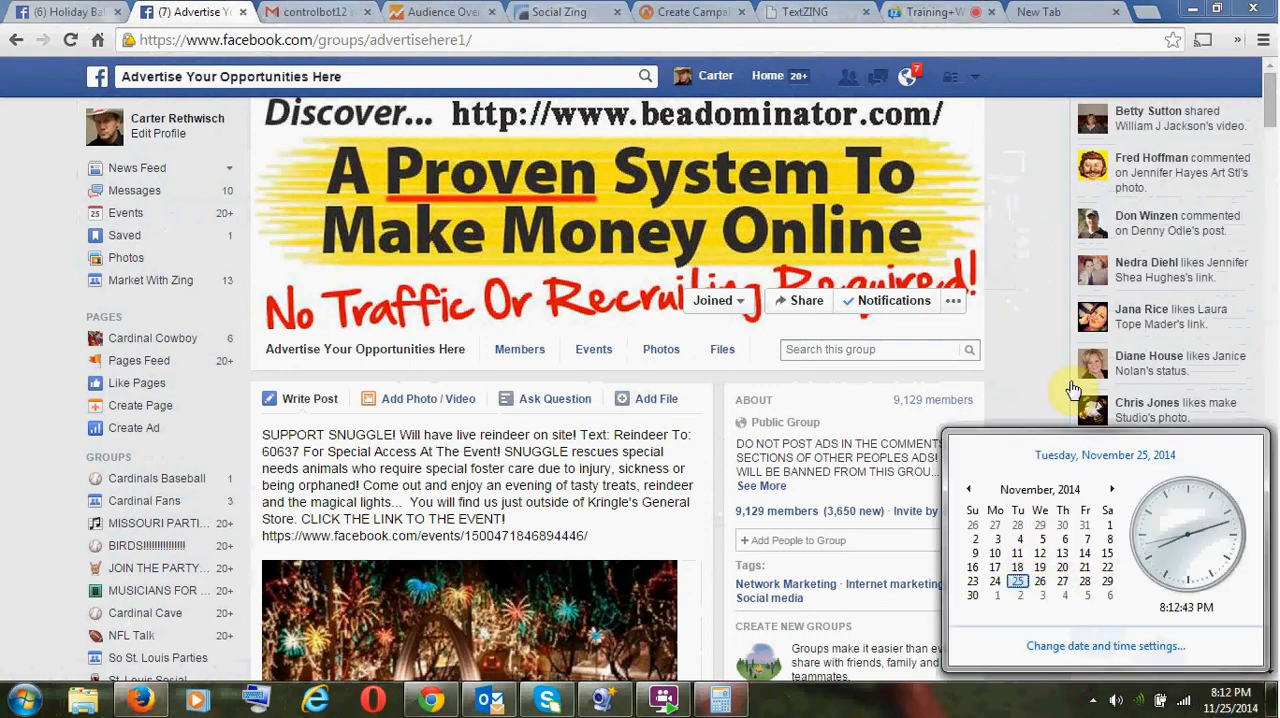
left_click(1007, 246)
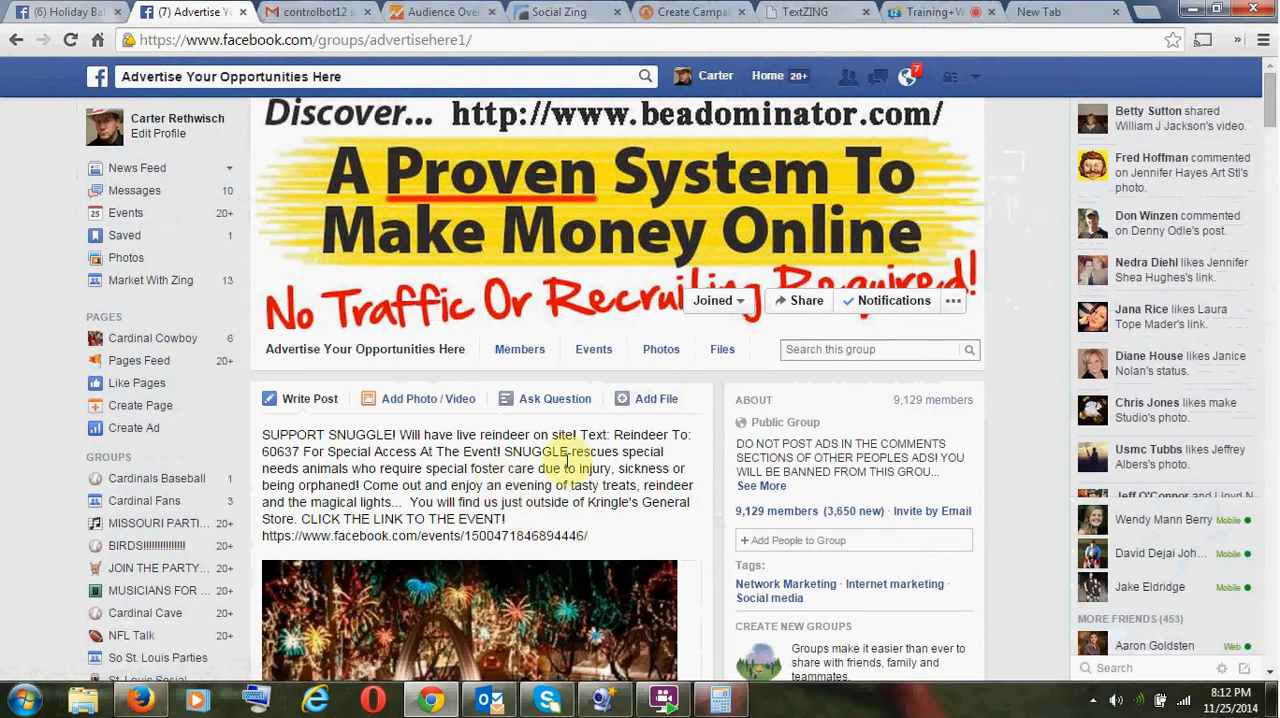
- Return to the Snuggle Bake Sale campaign's post settings, try to save them, and close that page
left_click(925, 14)
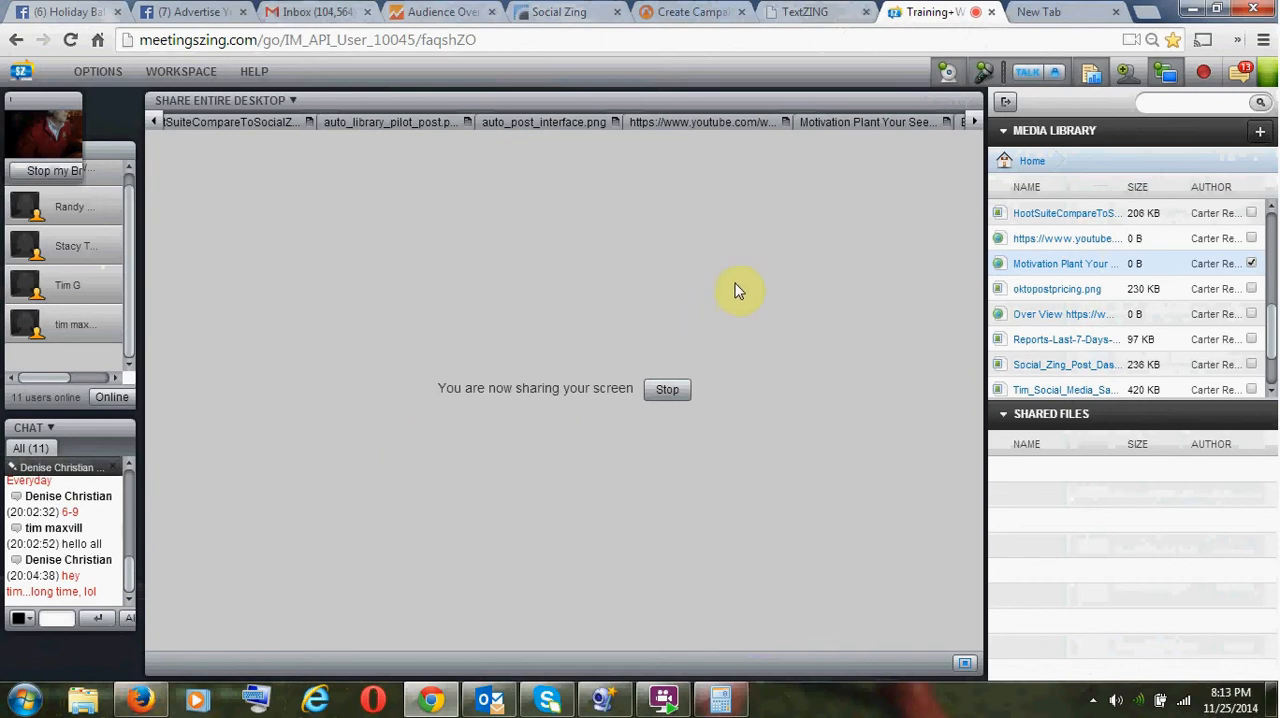
left_click(806, 14)
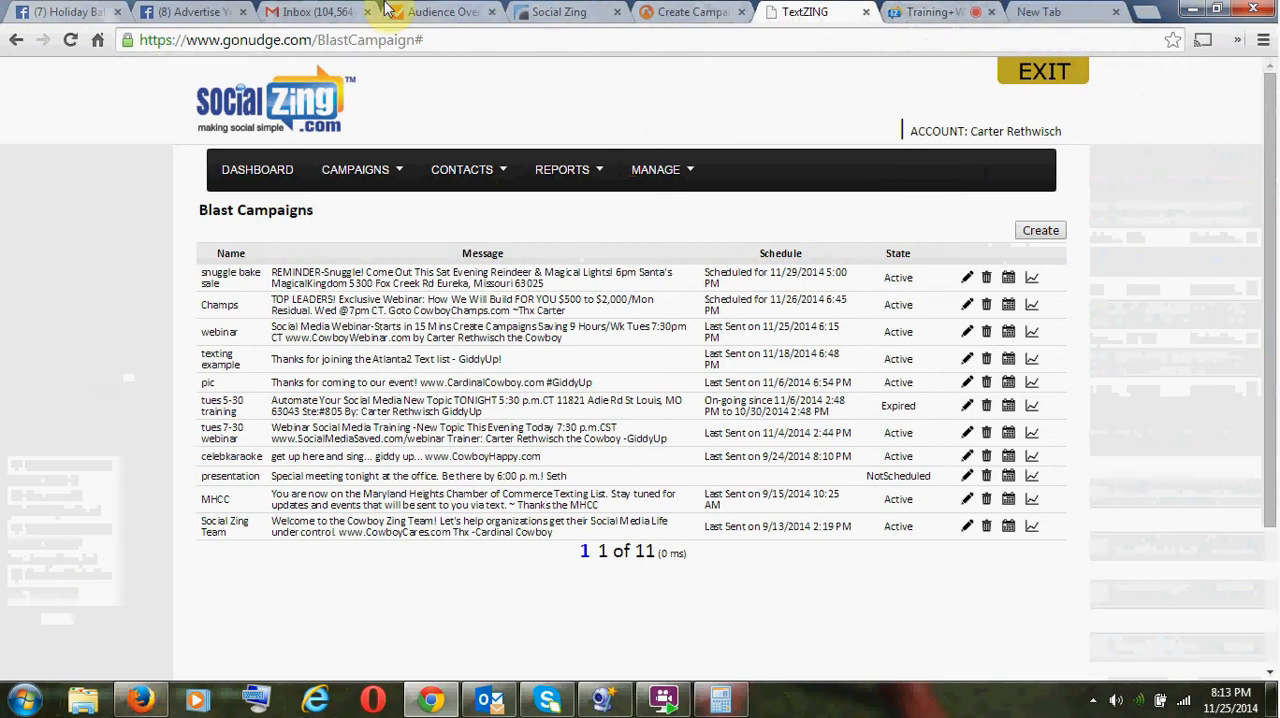
left_click(530, 13)
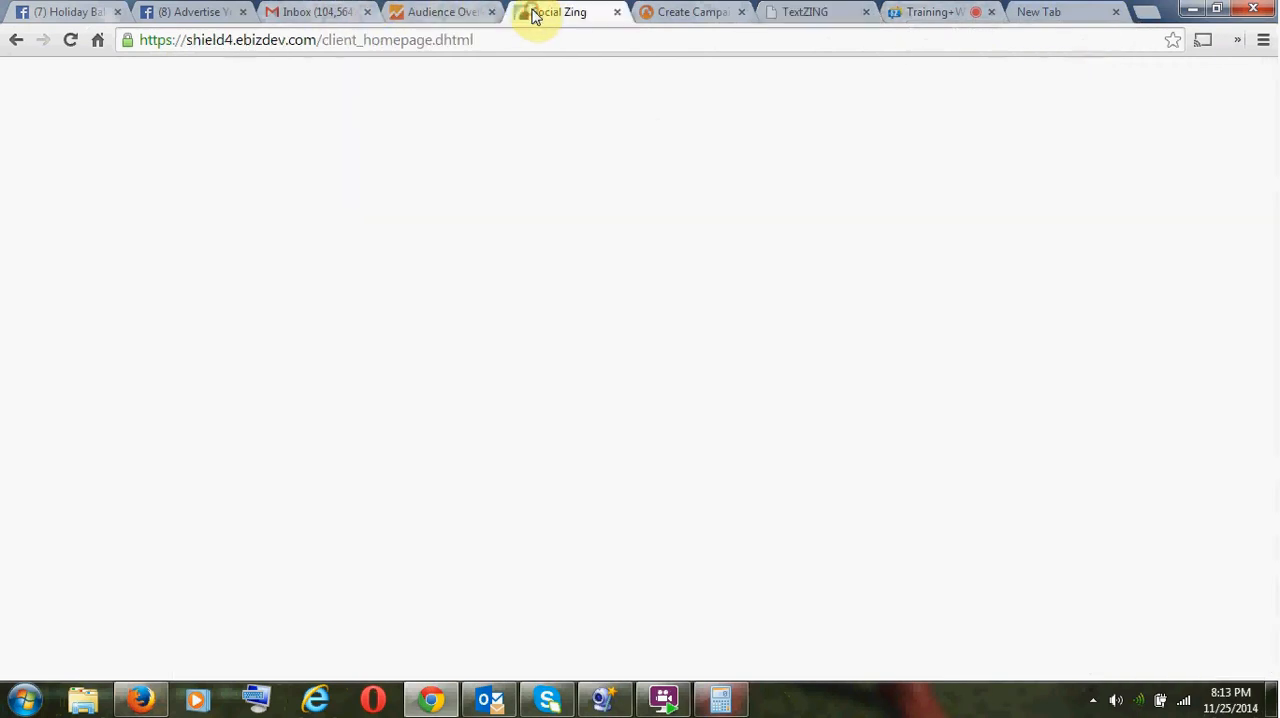
left_click(700, 14)
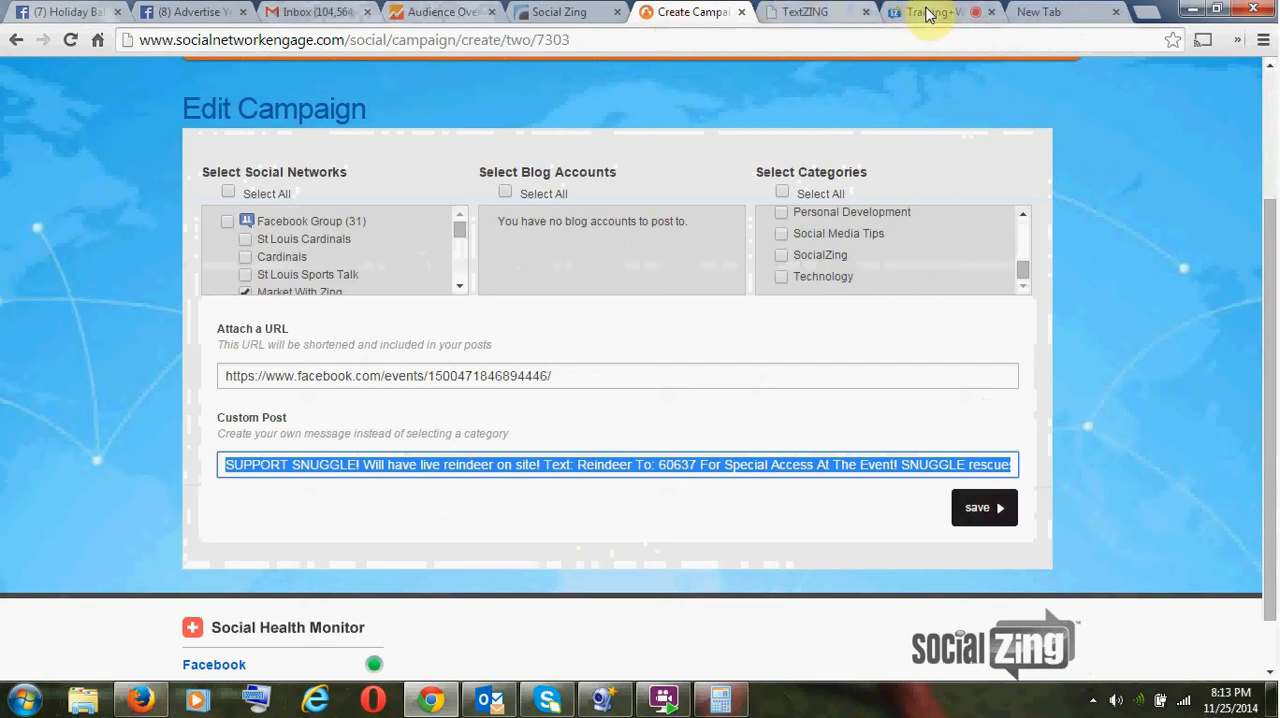
left_click(980, 507)
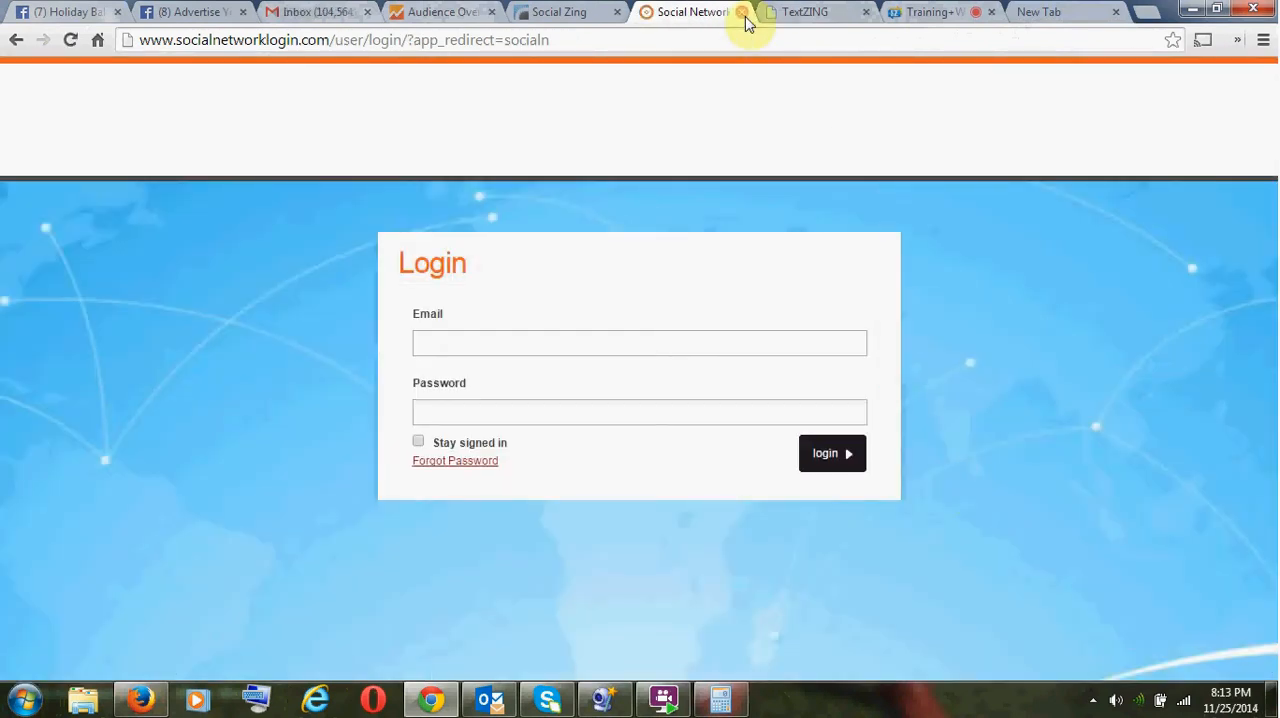
left_click(742, 13)
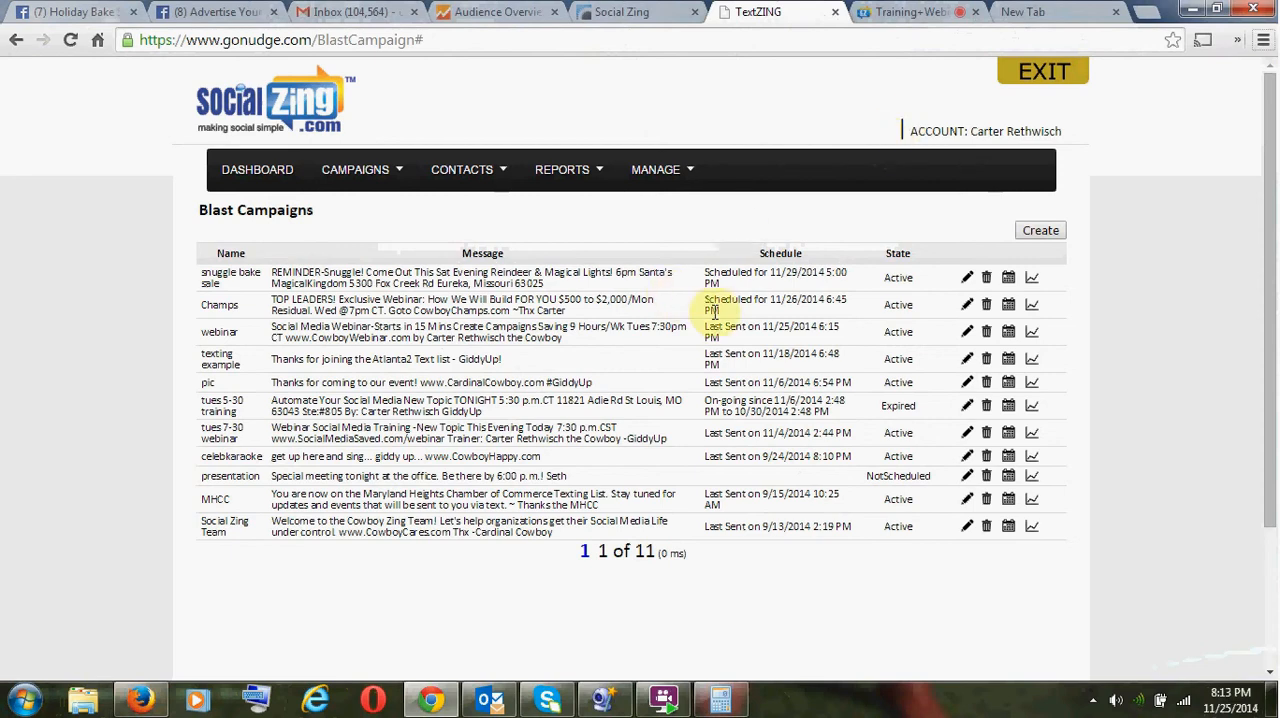
- Show the HootSuite-to-SocialZing comparison image in the online training room, and launch the Social Media Toolkit from the Social Zing backoffice
left_click(877, 14)
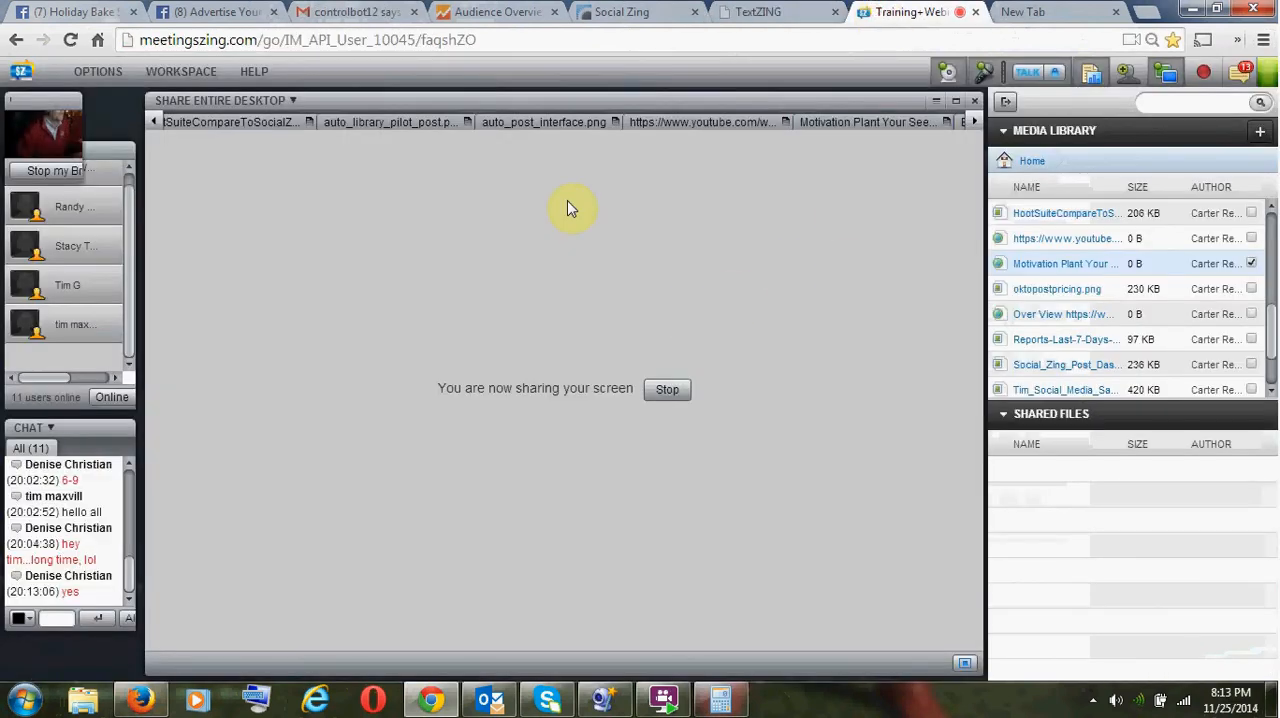
left_click(236, 124)
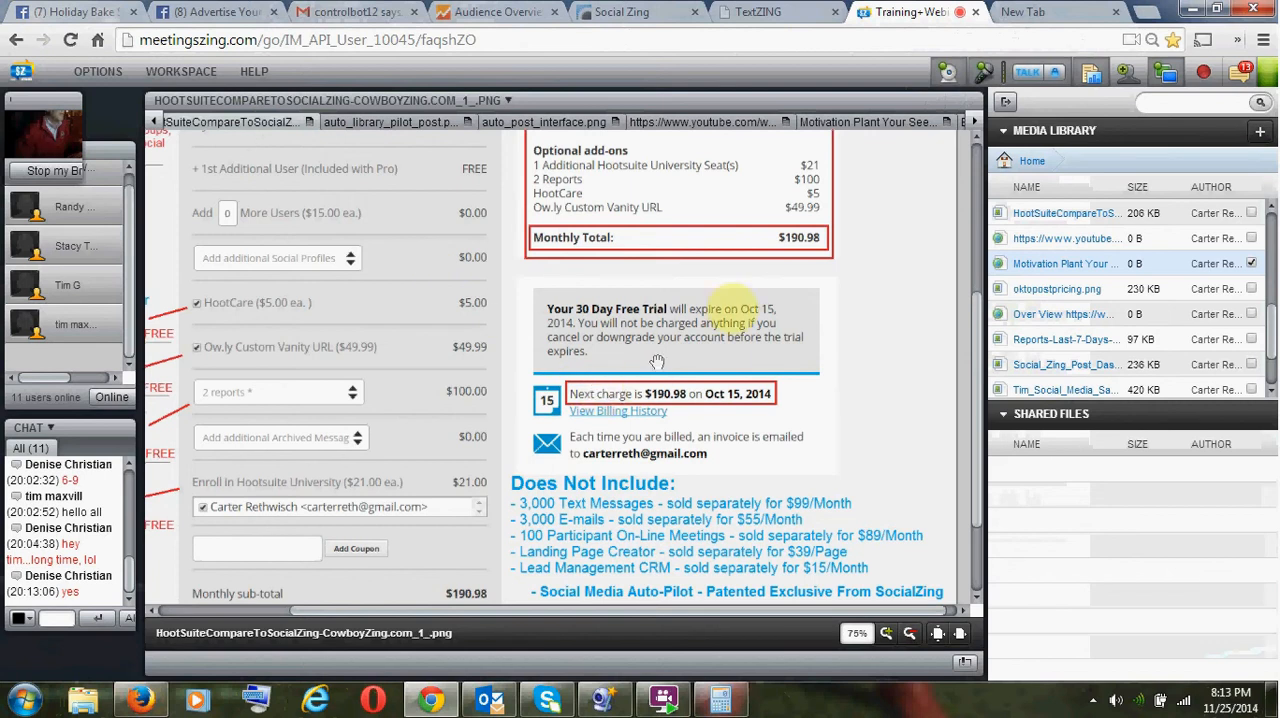
left_click(618, 10)
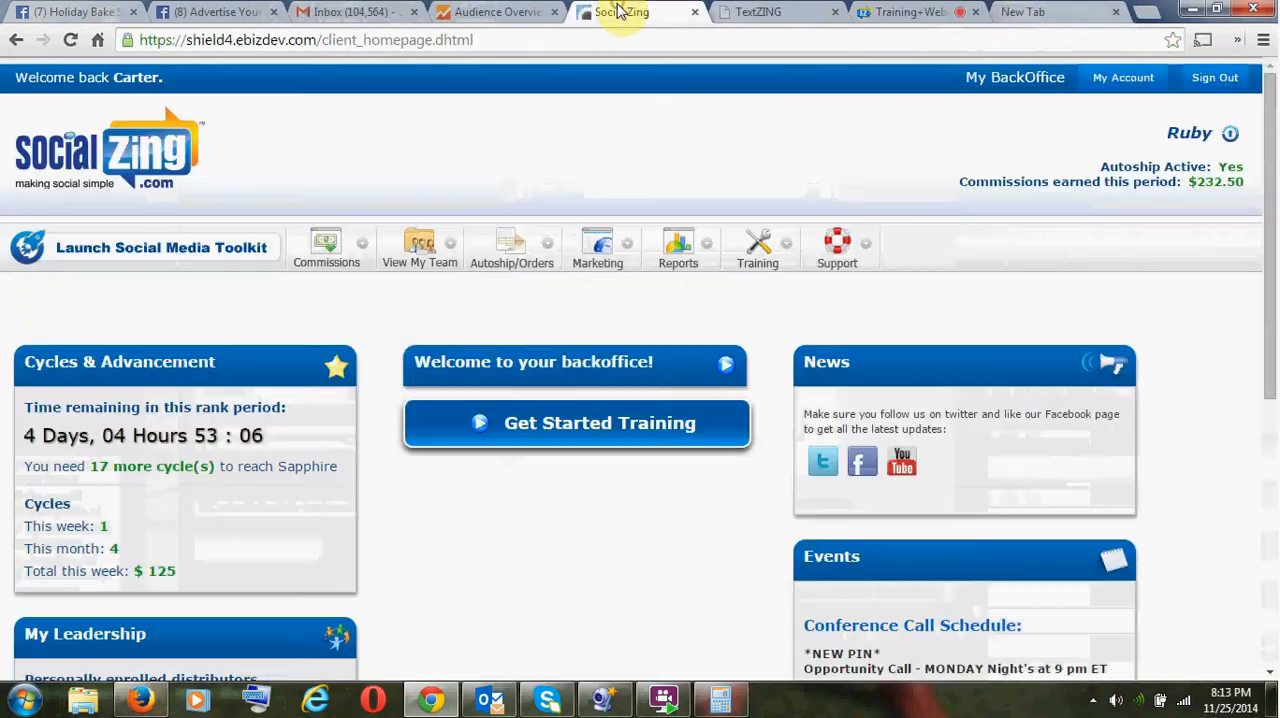
left_click(133, 260)
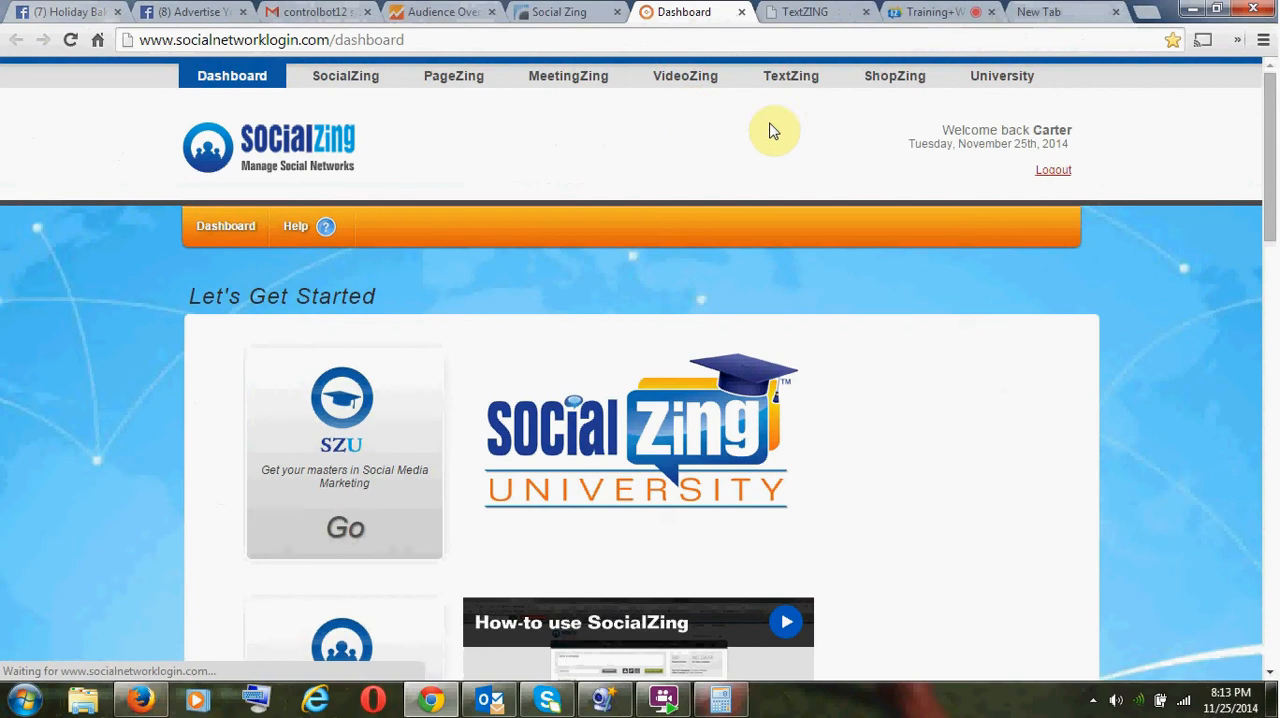
- Go back to the training room and look at the Motivation Plant Your Seed video and the empty content sharing page's screen-sharing options
left_click(925, 12)
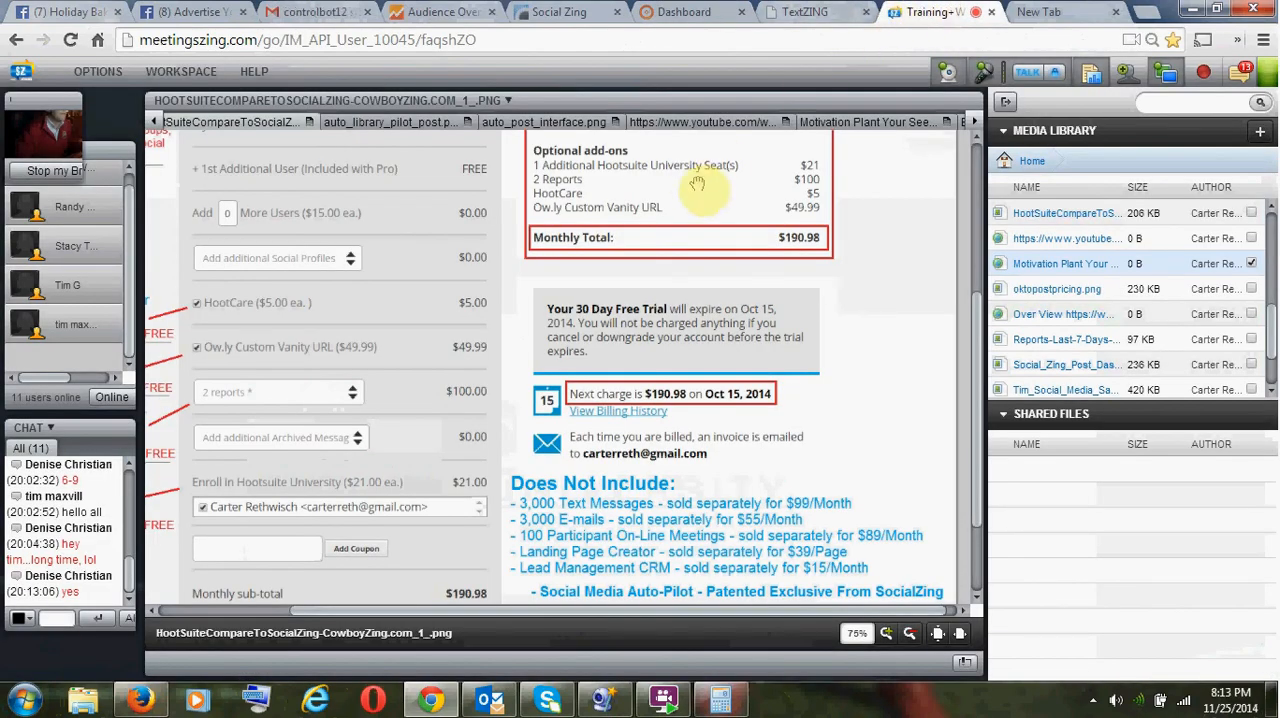
left_click(858, 119)
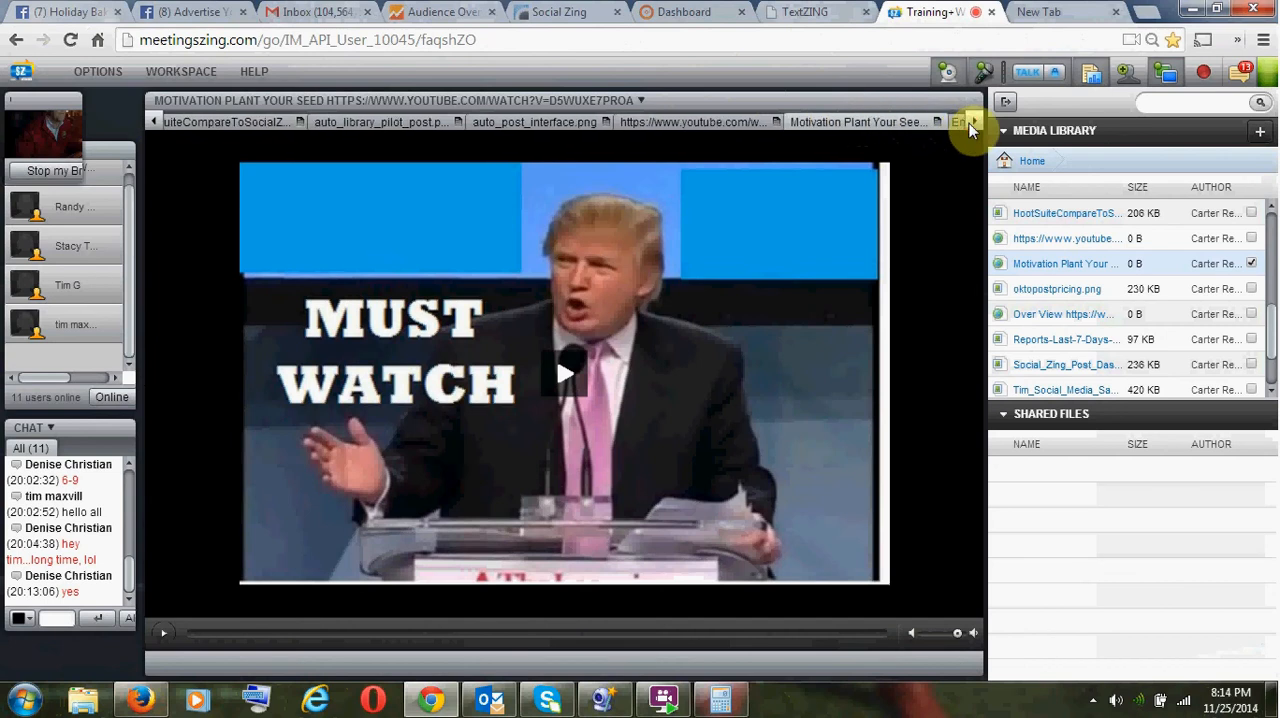
left_click(968, 124)
left_click(486, 451)
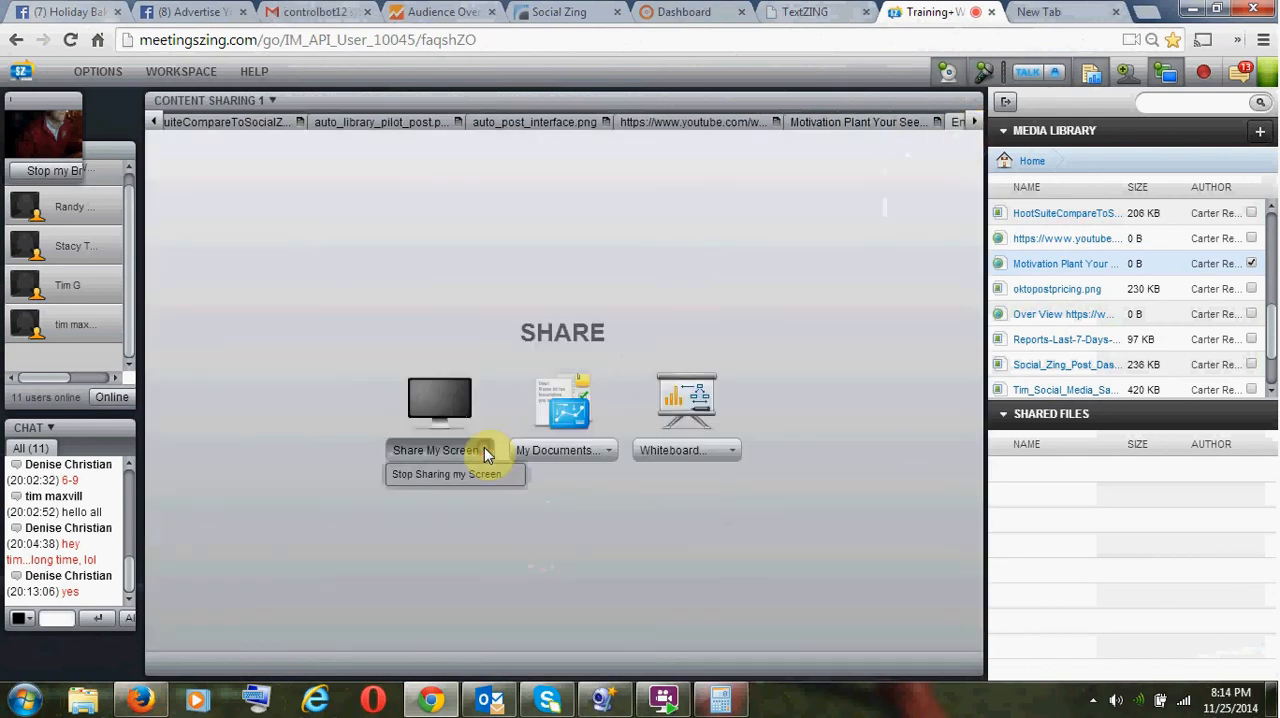
left_click(517, 270)
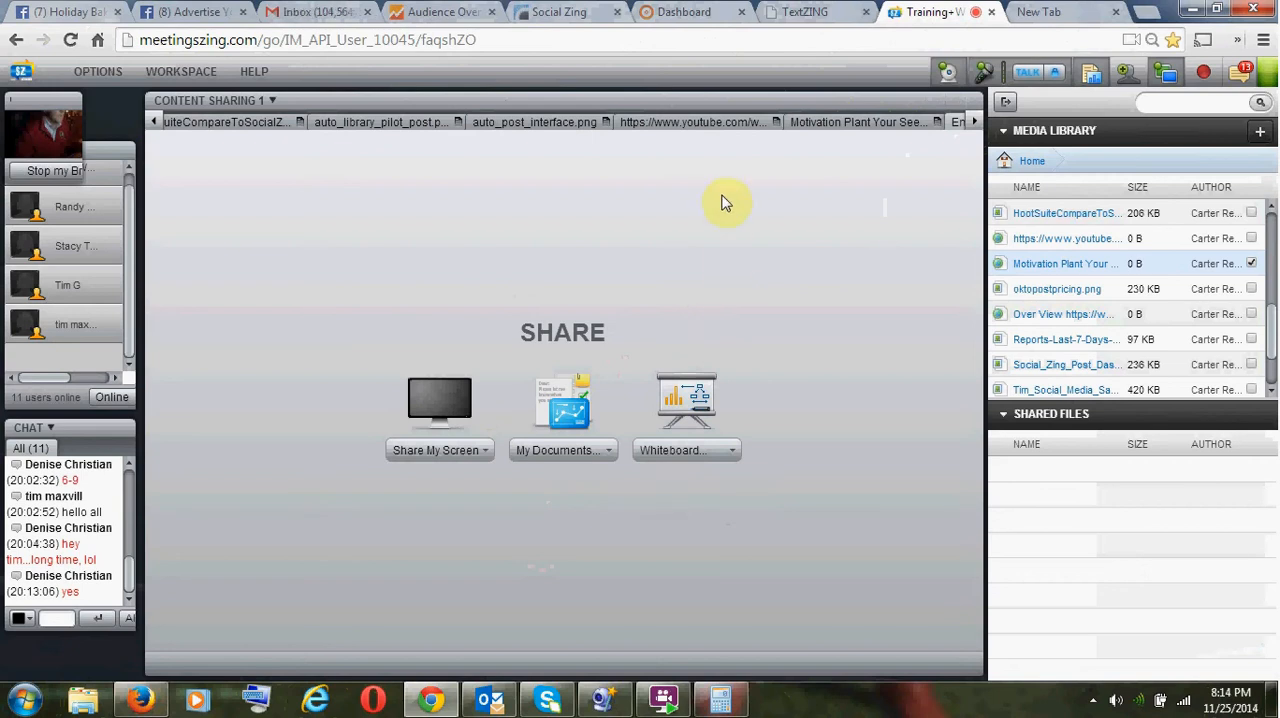
- Open SocialZing from the toolkit dashboard and go to its Reports page
left_click(678, 11)
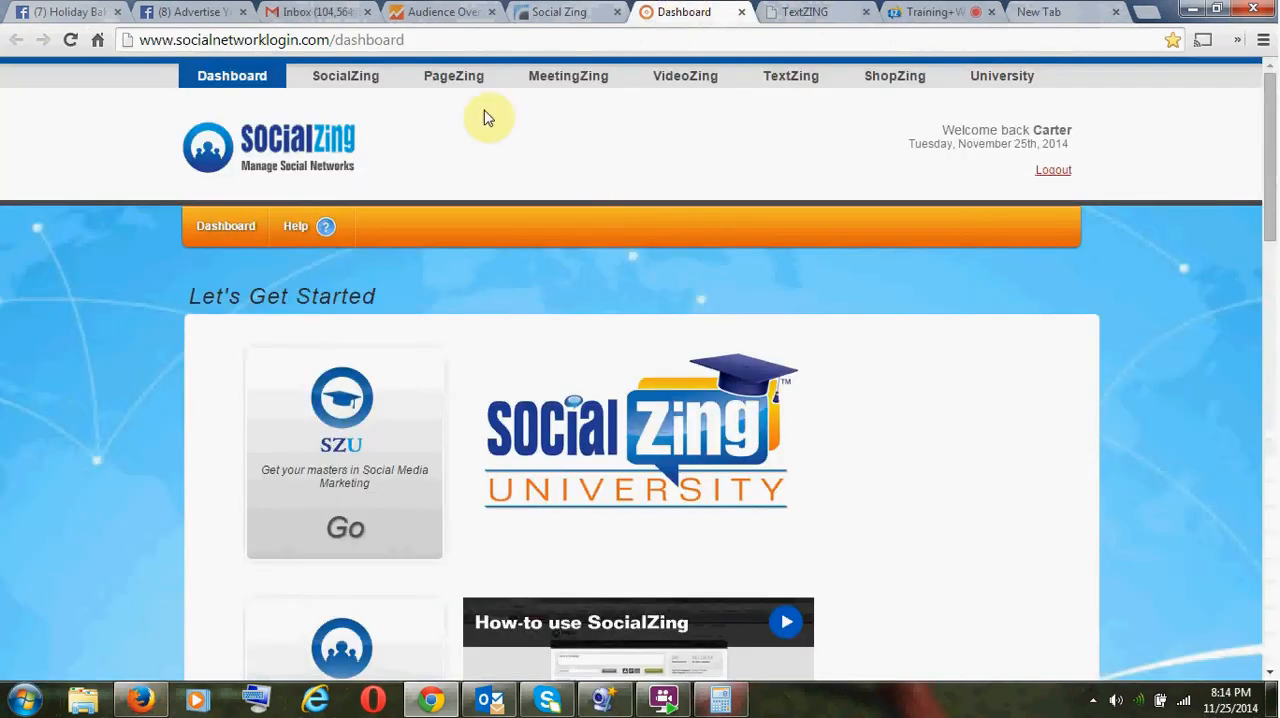
left_click(386, 78)
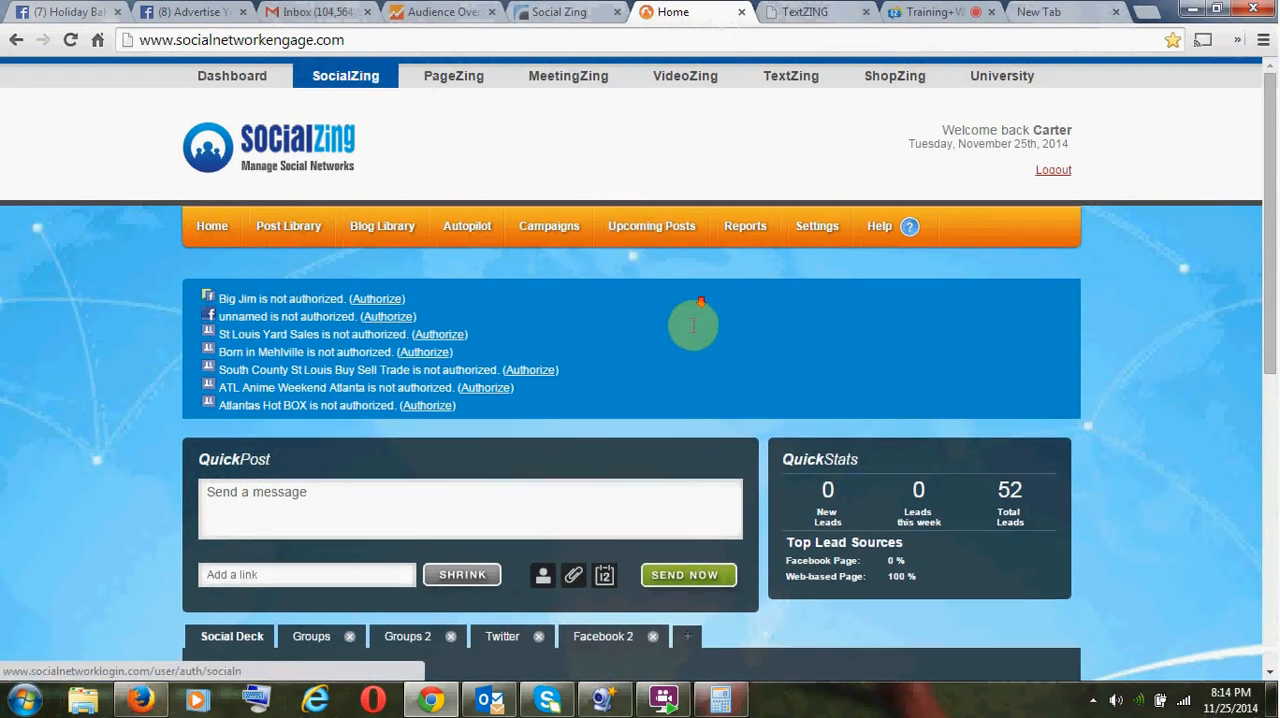
scroll(660, 338, "down", 3)
scroll(650, 332, "up", 3)
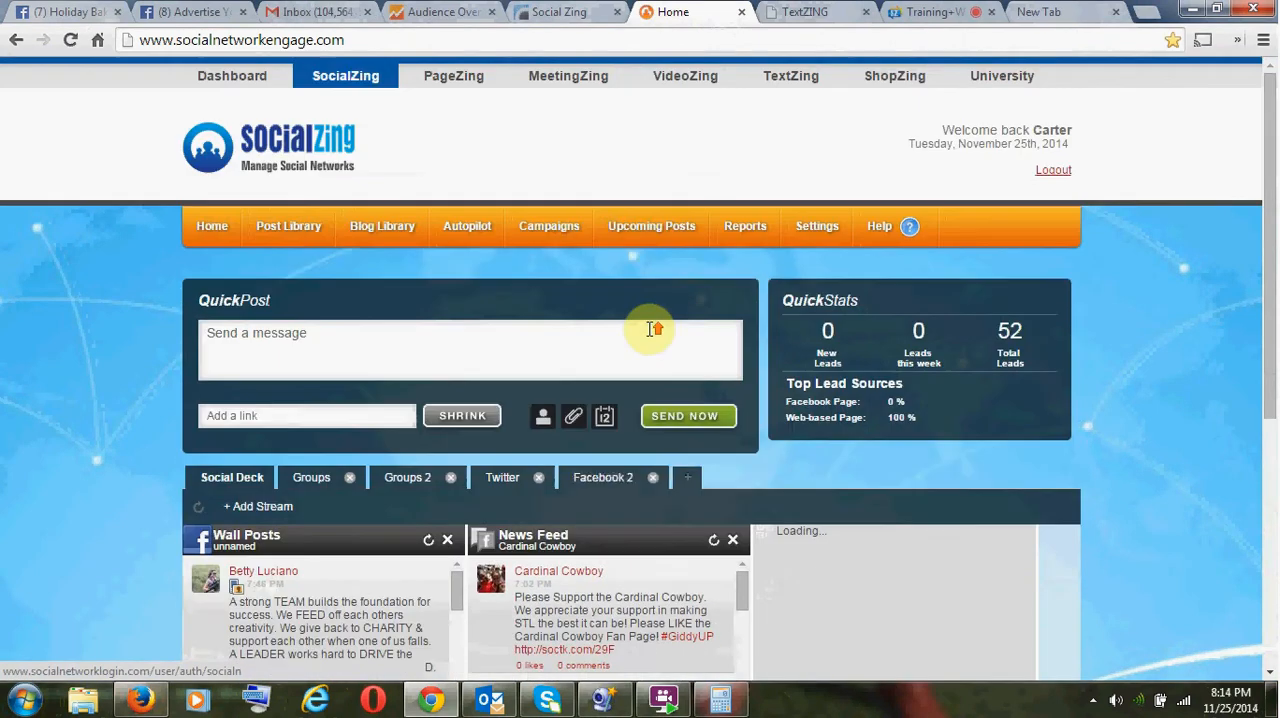
left_click(737, 230)
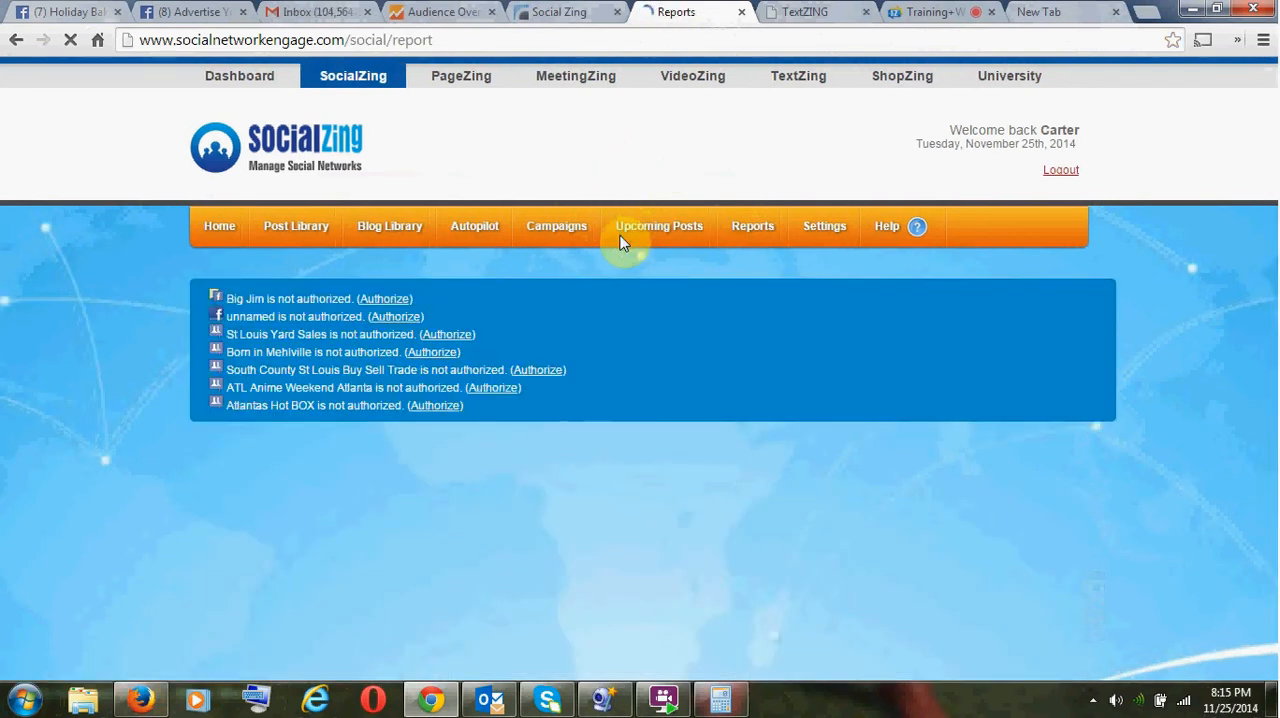
- Examine the Last 7 Days report, covering the category content, traffic sources, geographic and post-to-click overviews
scroll(622, 243, "down", 6)
scroll(612, 255, "up", 3)
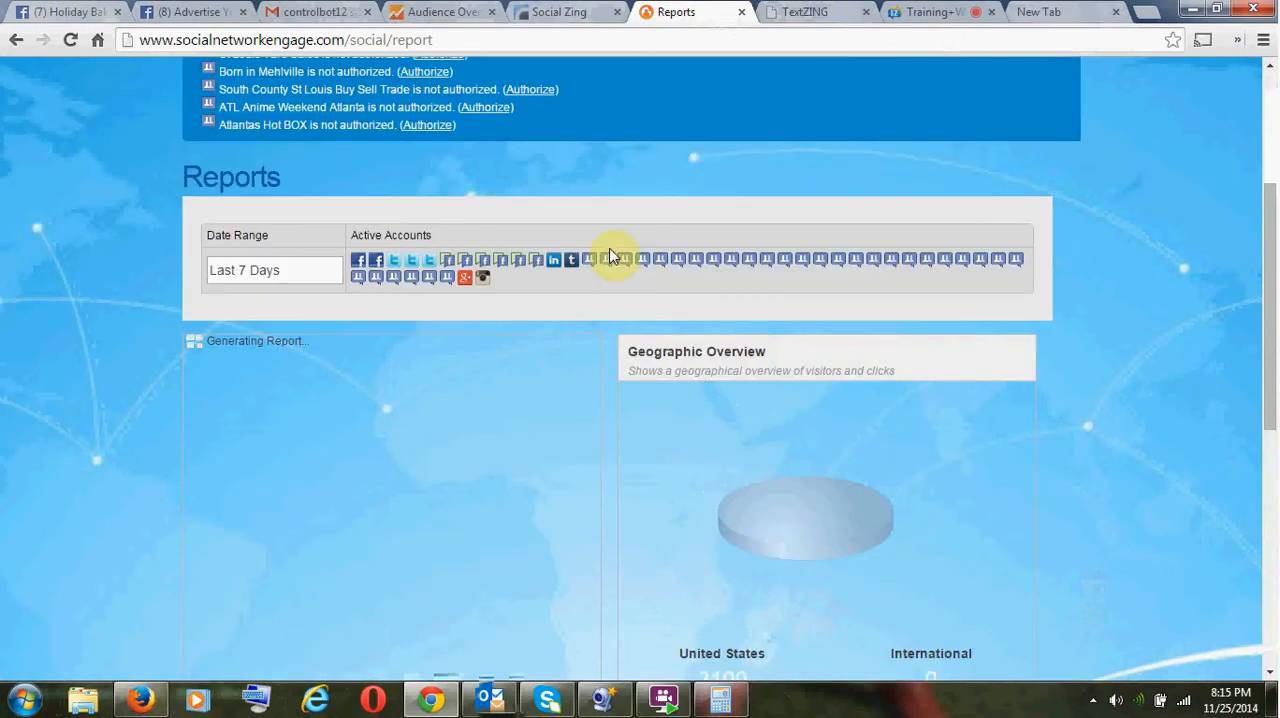
scroll(612, 255, "down", 2)
scroll(590, 280, "down", 2)
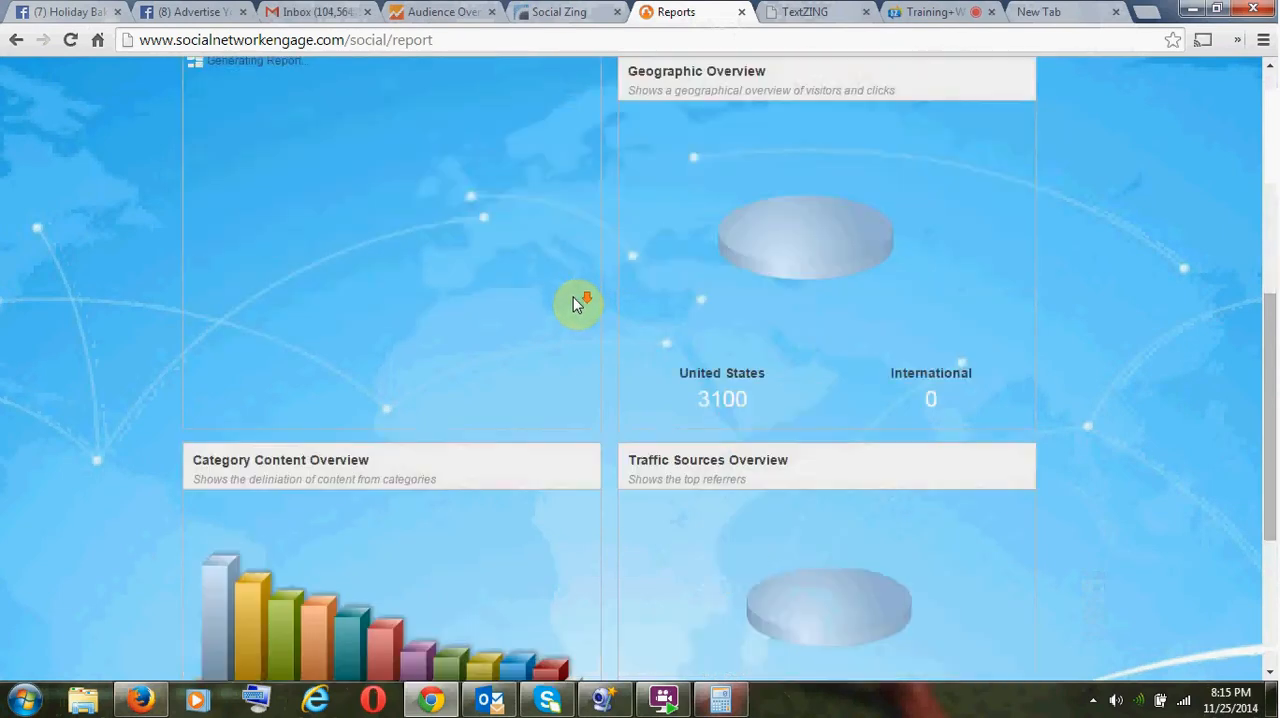
scroll(573, 305, "down", 3)
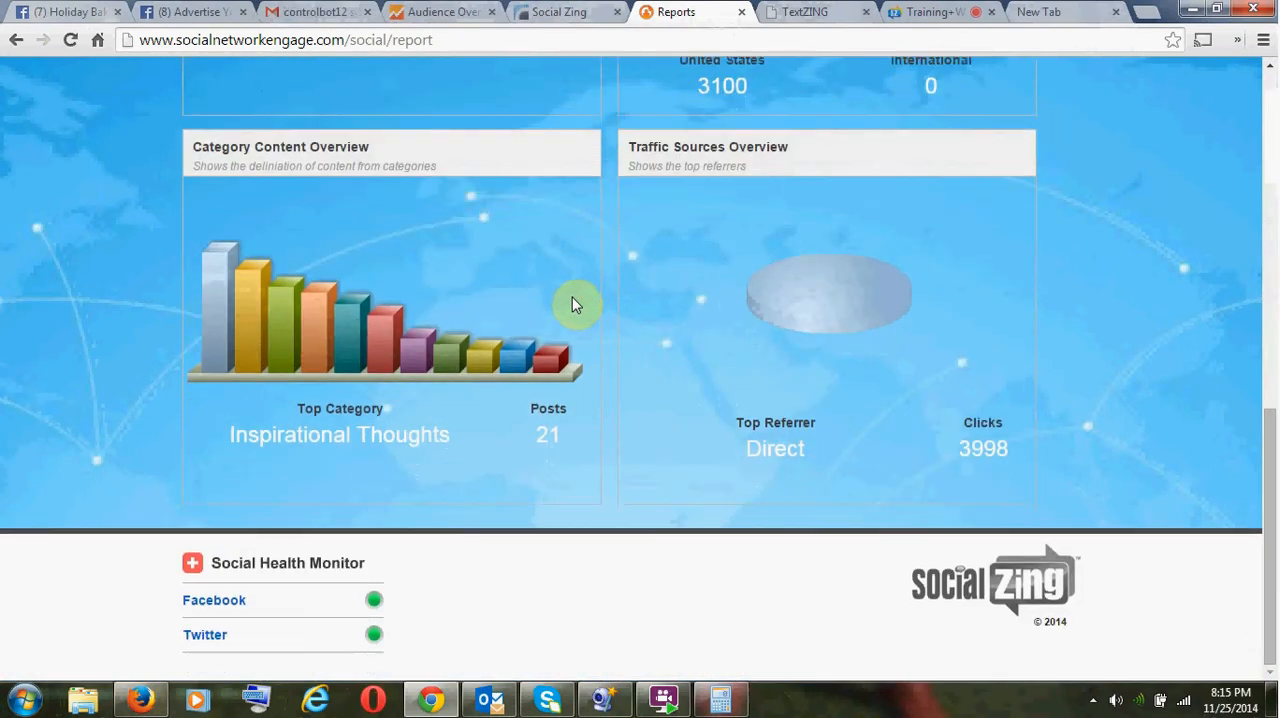
mouse_move(209, 276)
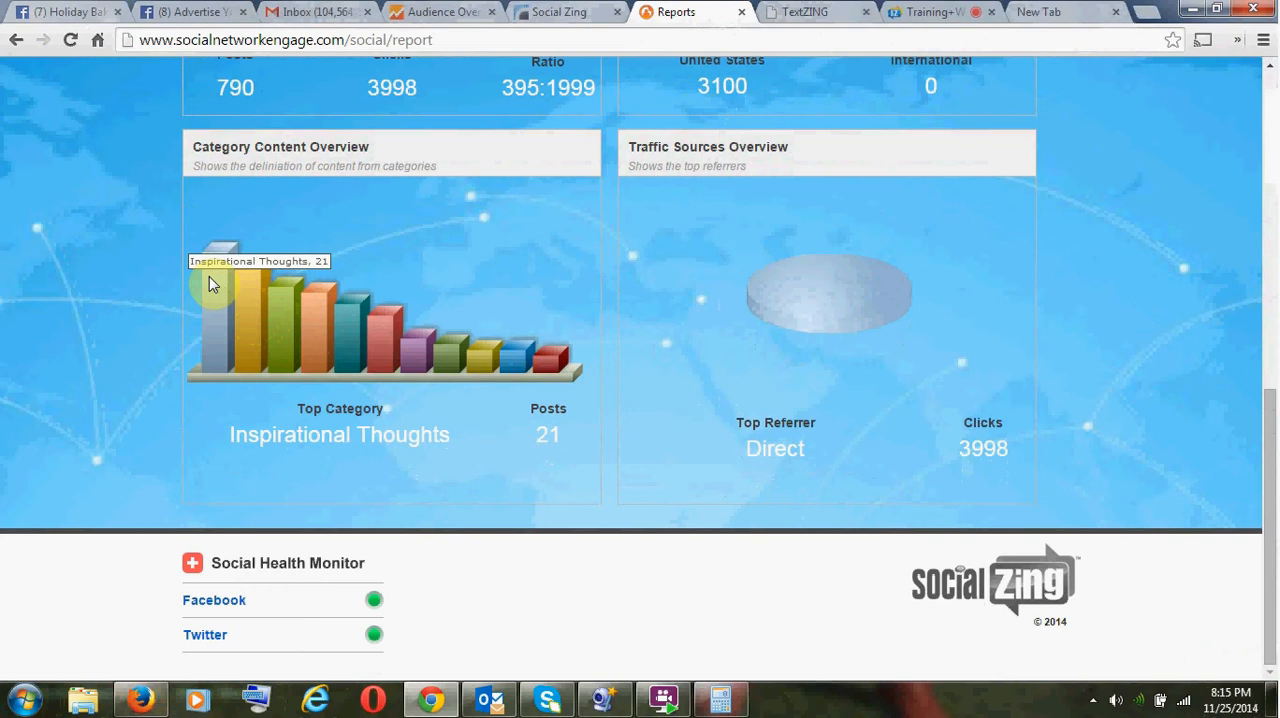
scroll(405, 345, "up", 1)
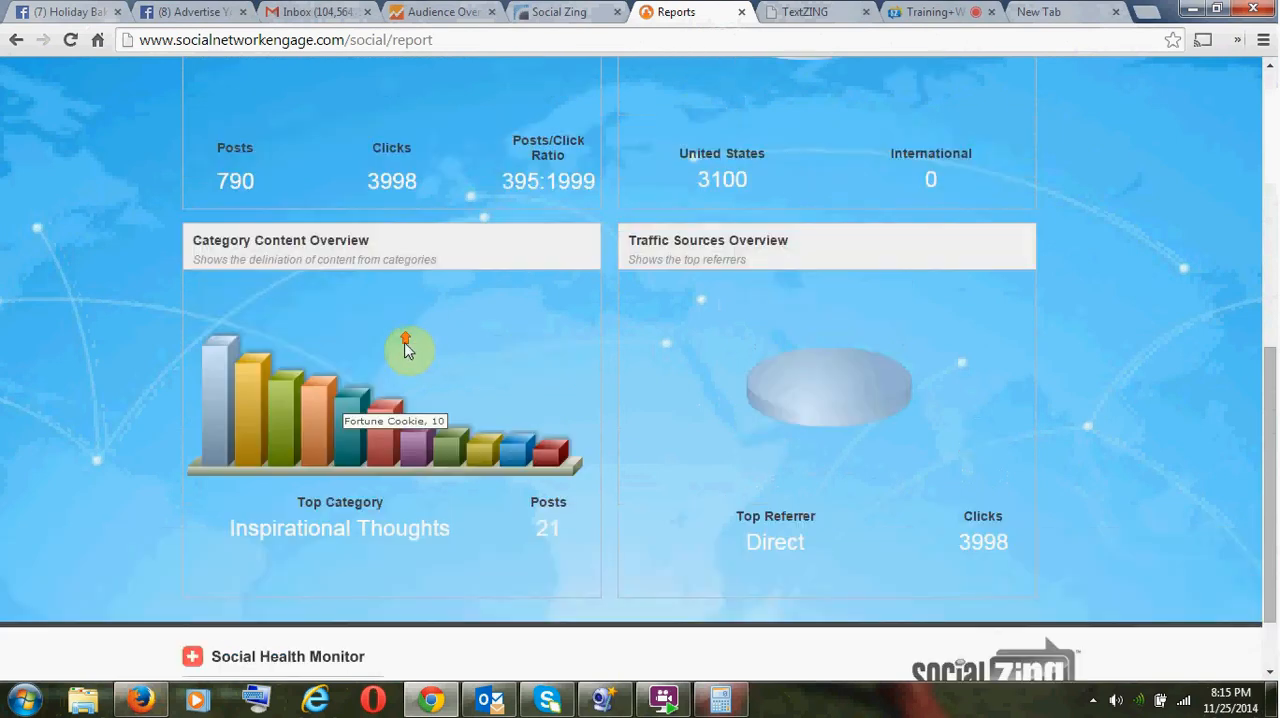
scroll(360, 260, "up", 3)
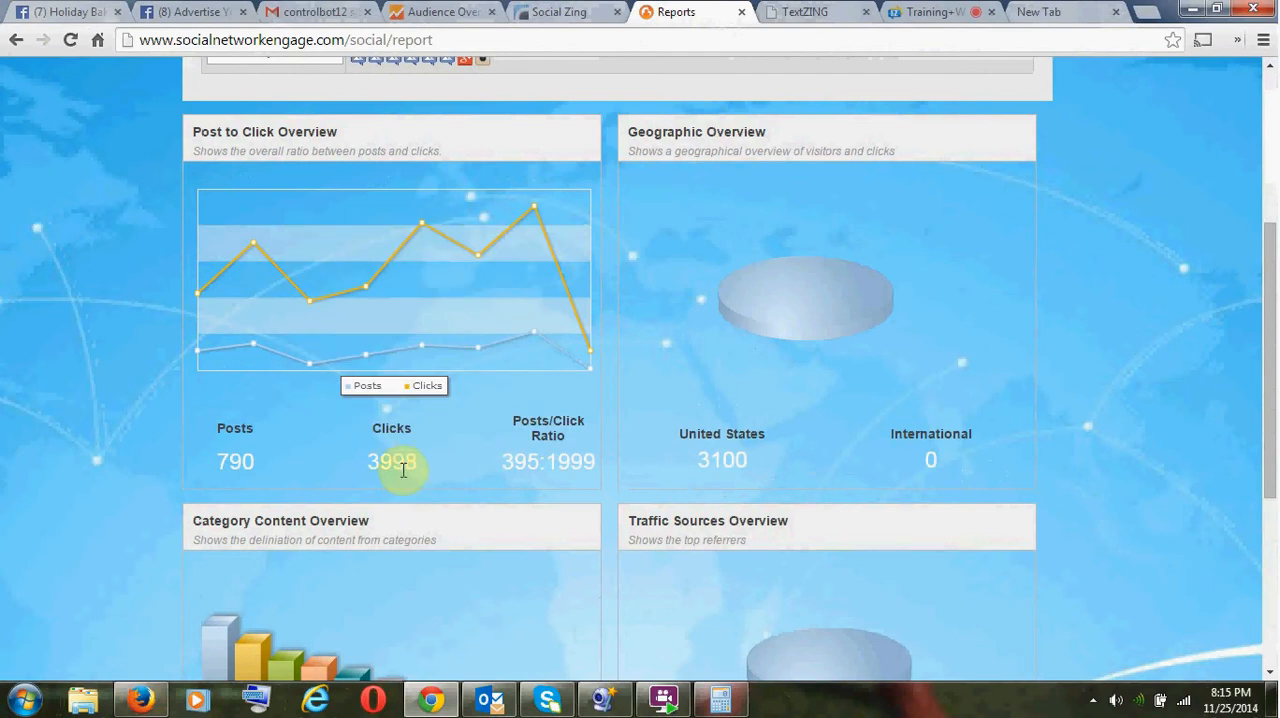
- Highlight the total clicks in the Post to Click Overview and look over the report's active accounts
double_click(403, 464)
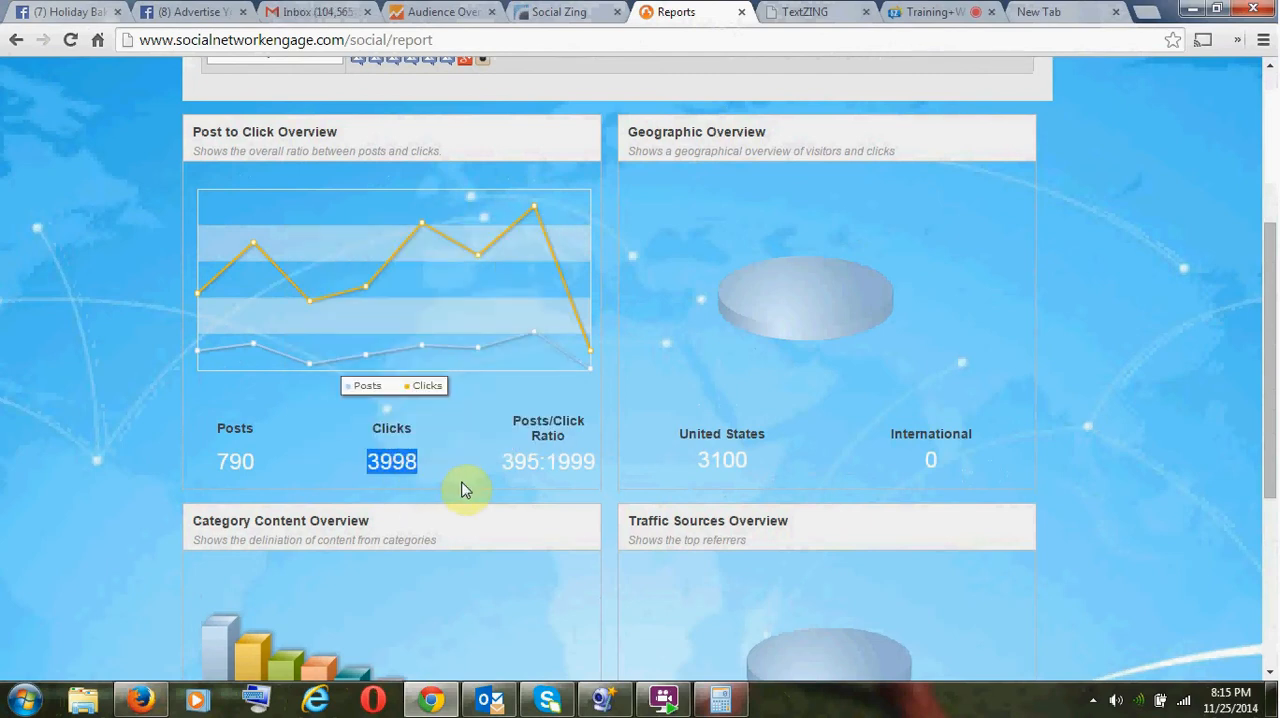
scroll(461, 489, "up", 3)
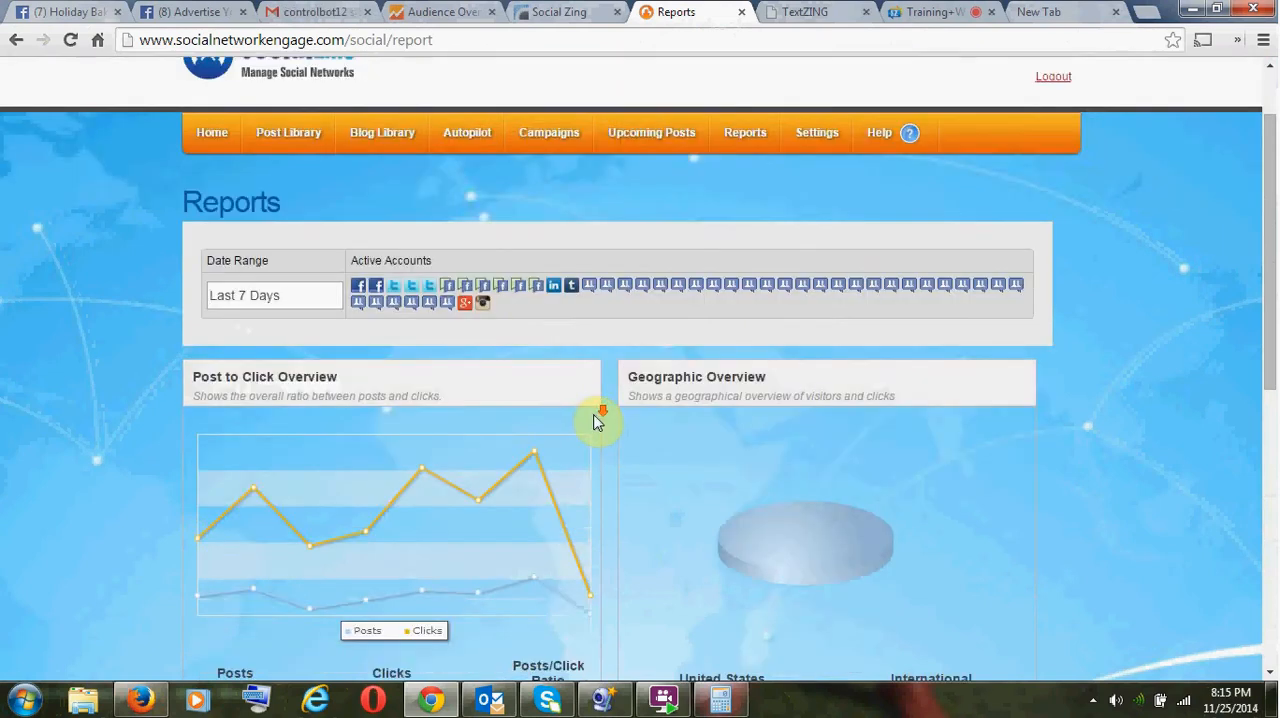
scroll(597, 420, "down", 2)
scroll(392, 405, "up", 2)
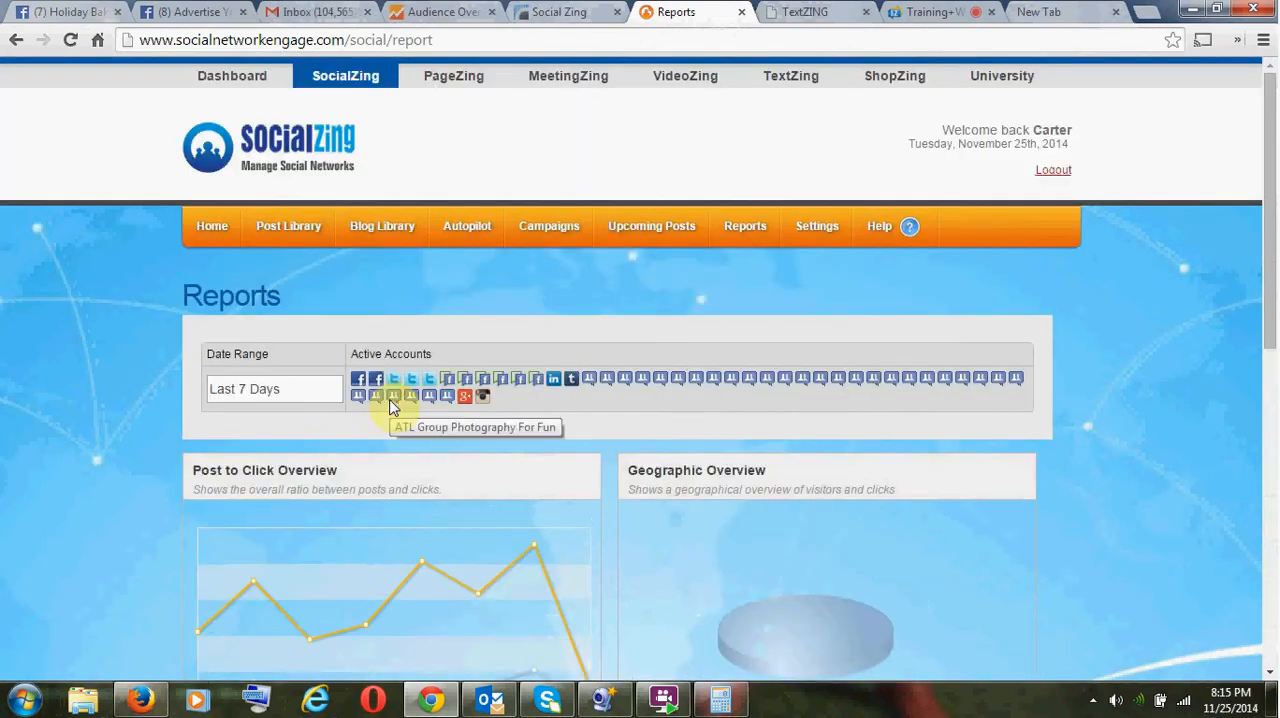
left_click(210, 228)
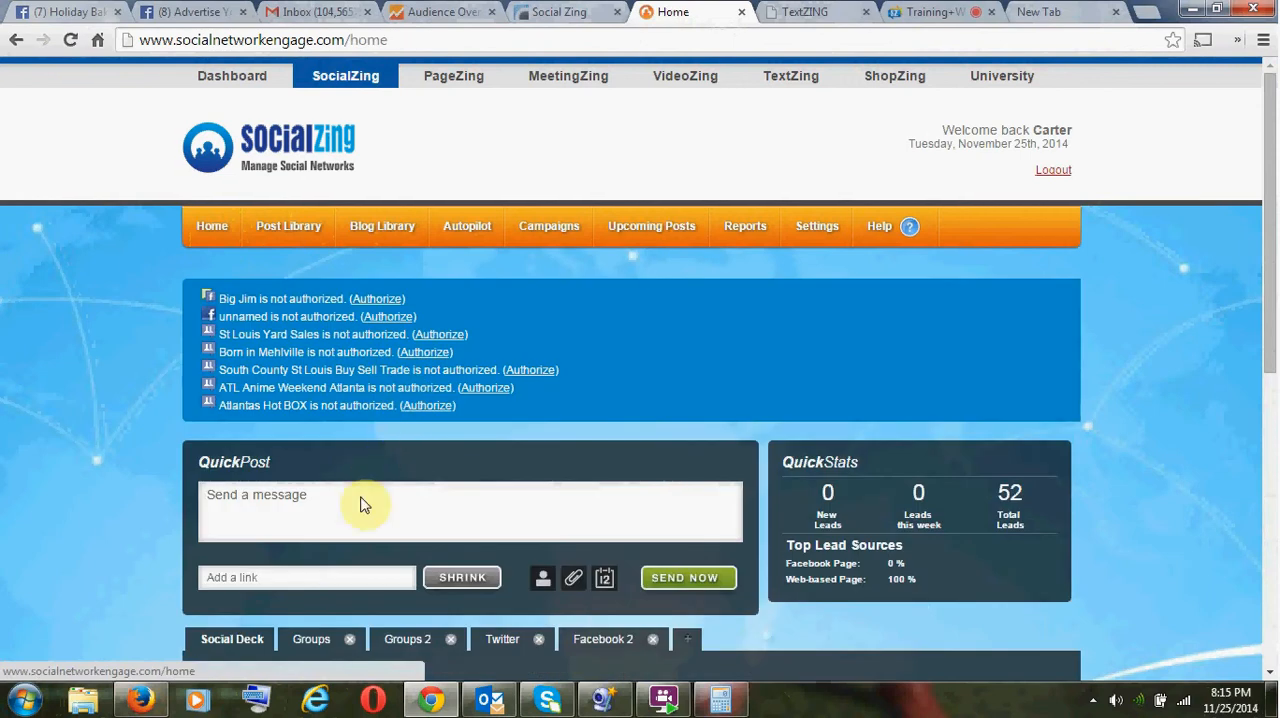
left_click(333, 577)
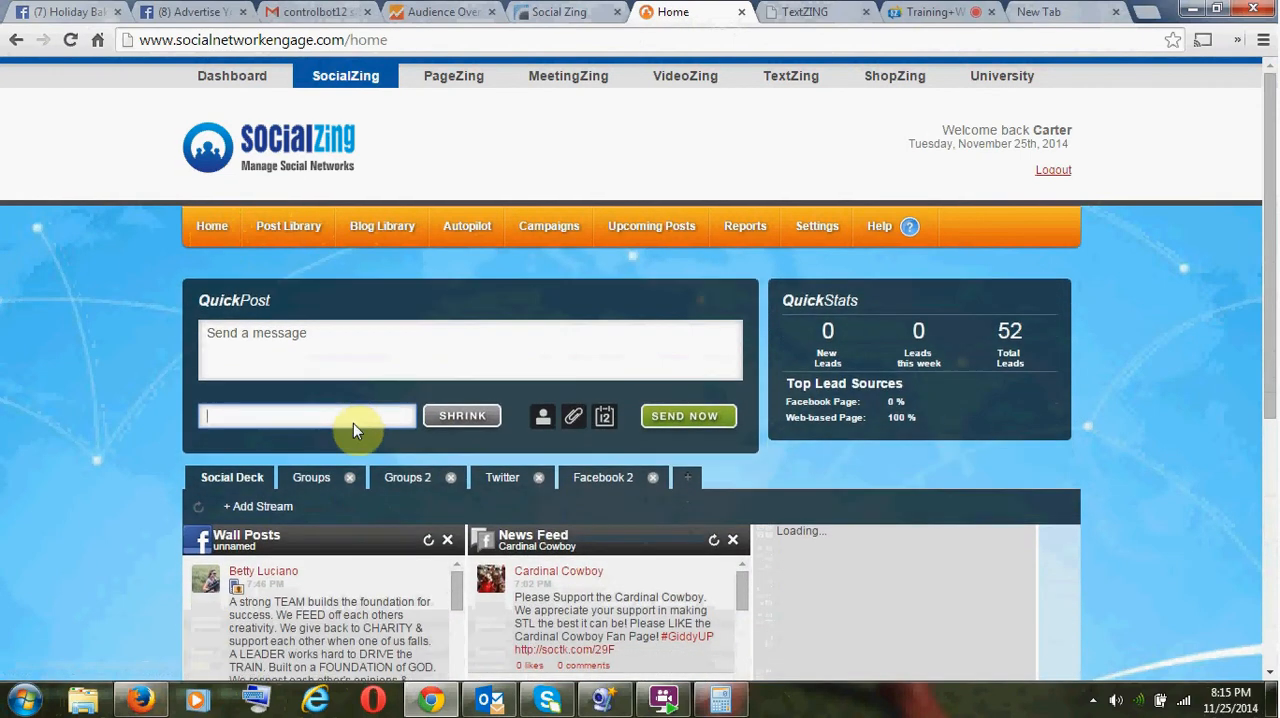
left_click(354, 421)
left_click(354, 421)
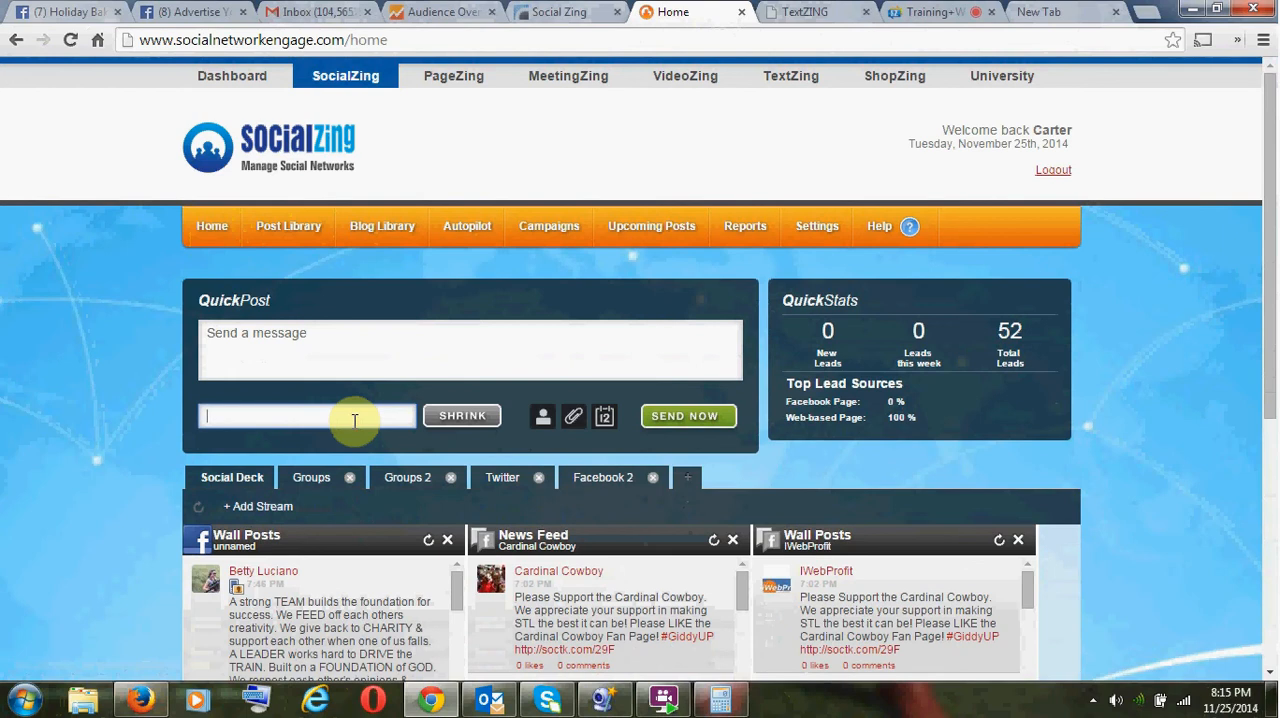
left_click(390, 40)
key("ctrl+c")
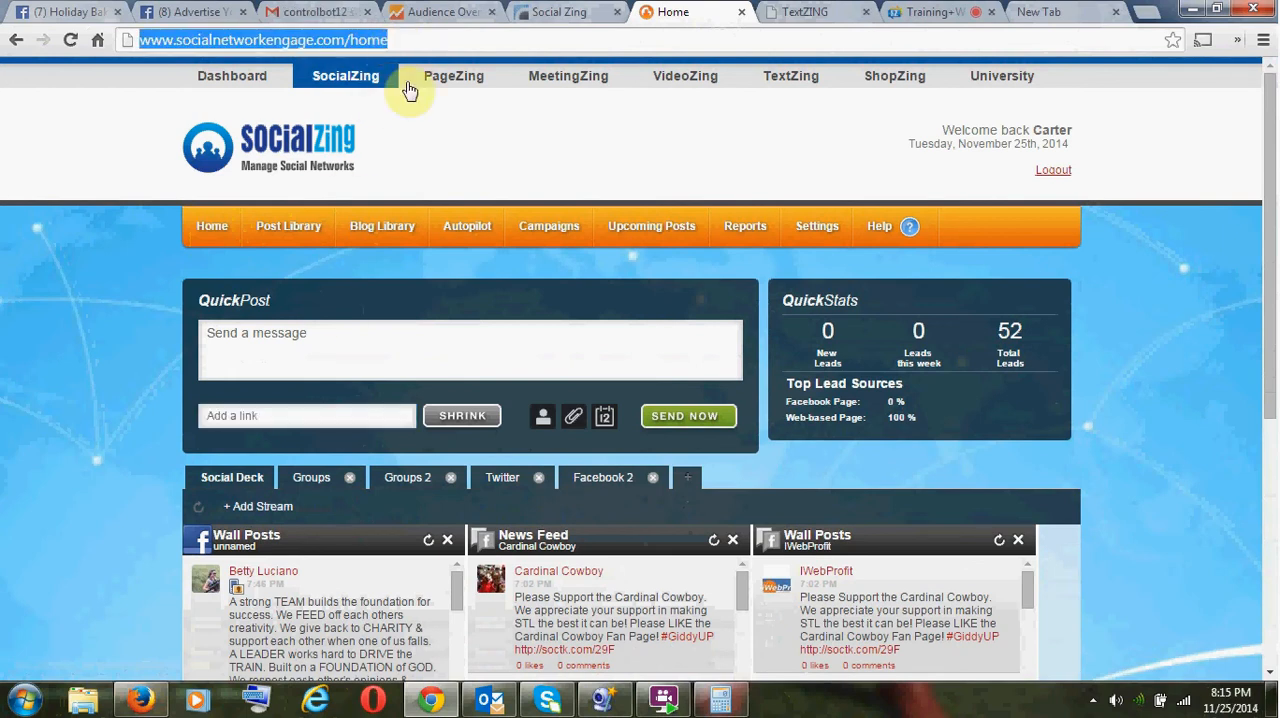
left_click(357, 420)
key("ctrl+v")
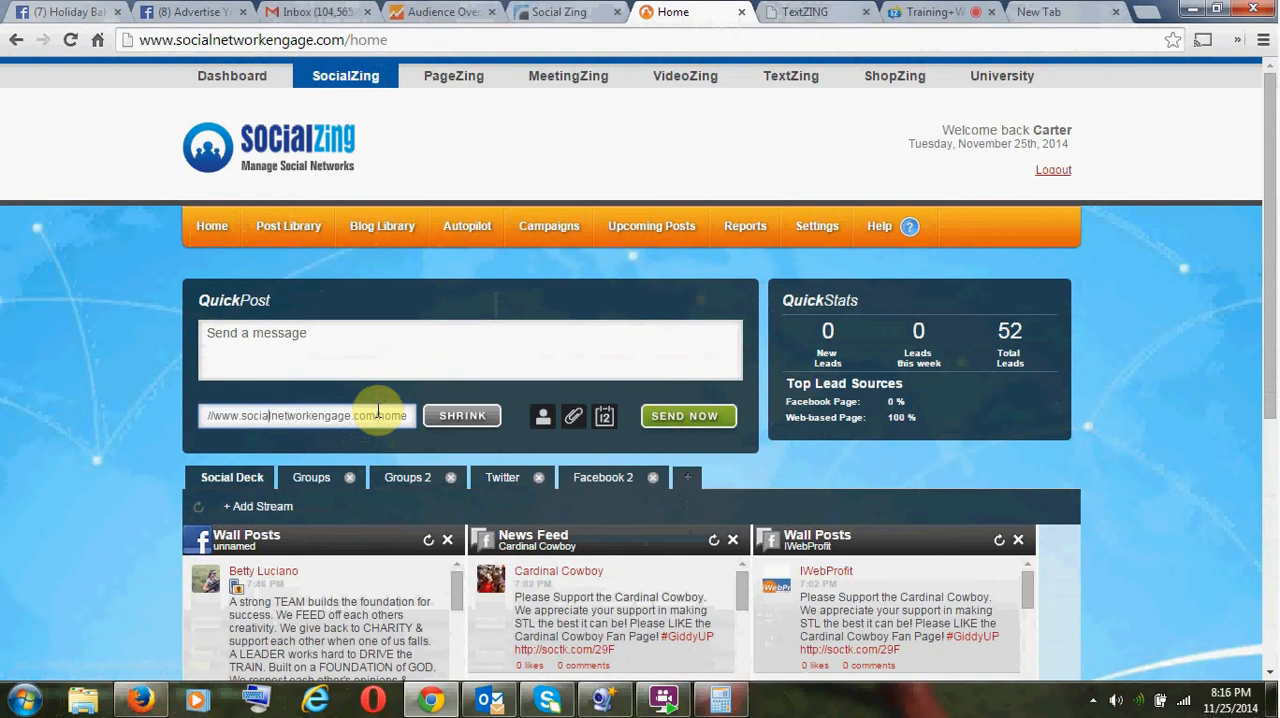
key("Left")
key("Left")
key("Left")
key("Left")
key("Left")
key("Left")
key("Left")
key("Left")
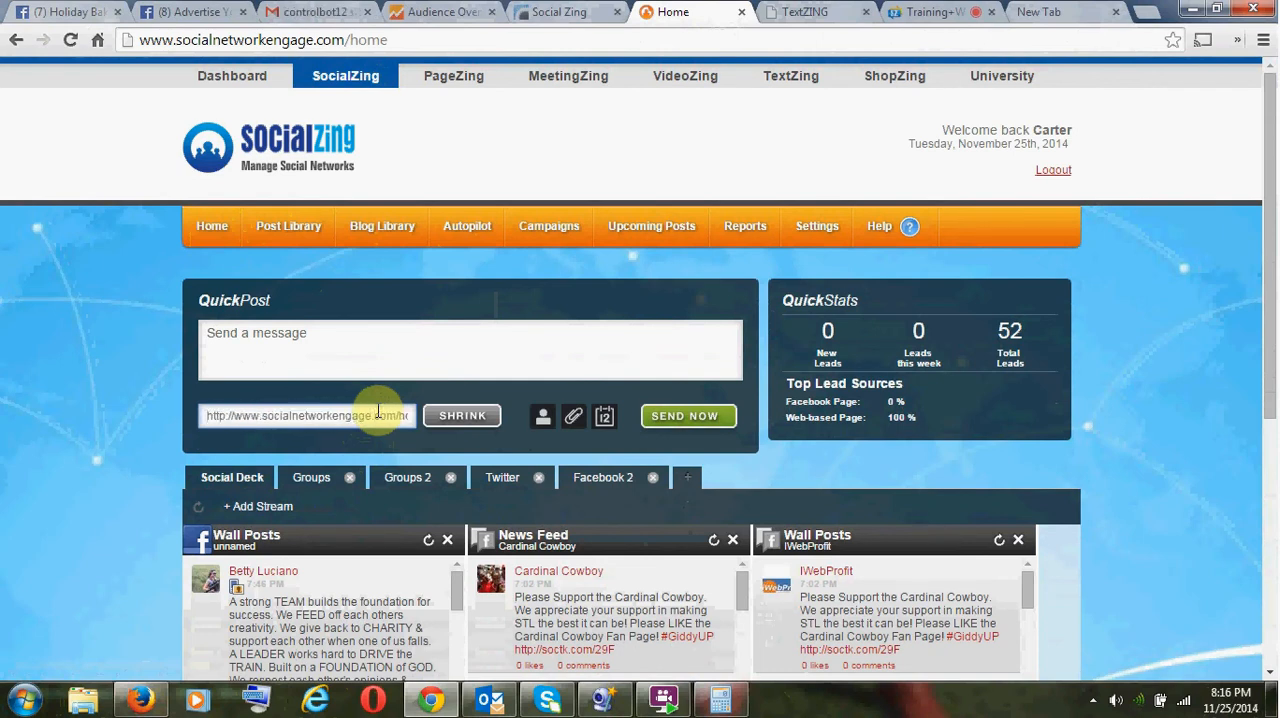
- Shrink the QuickPost link and copy the shortened URL
left_click(449, 423)
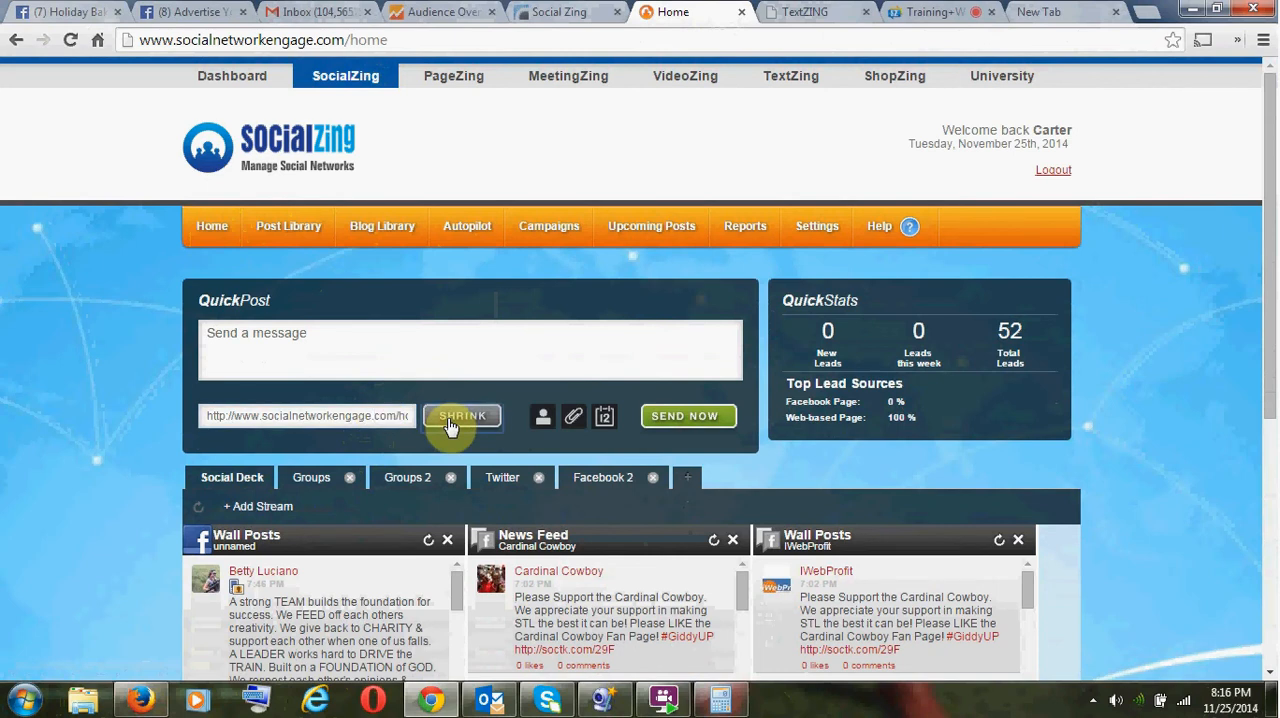
left_click_drag(334, 417, 202, 410)
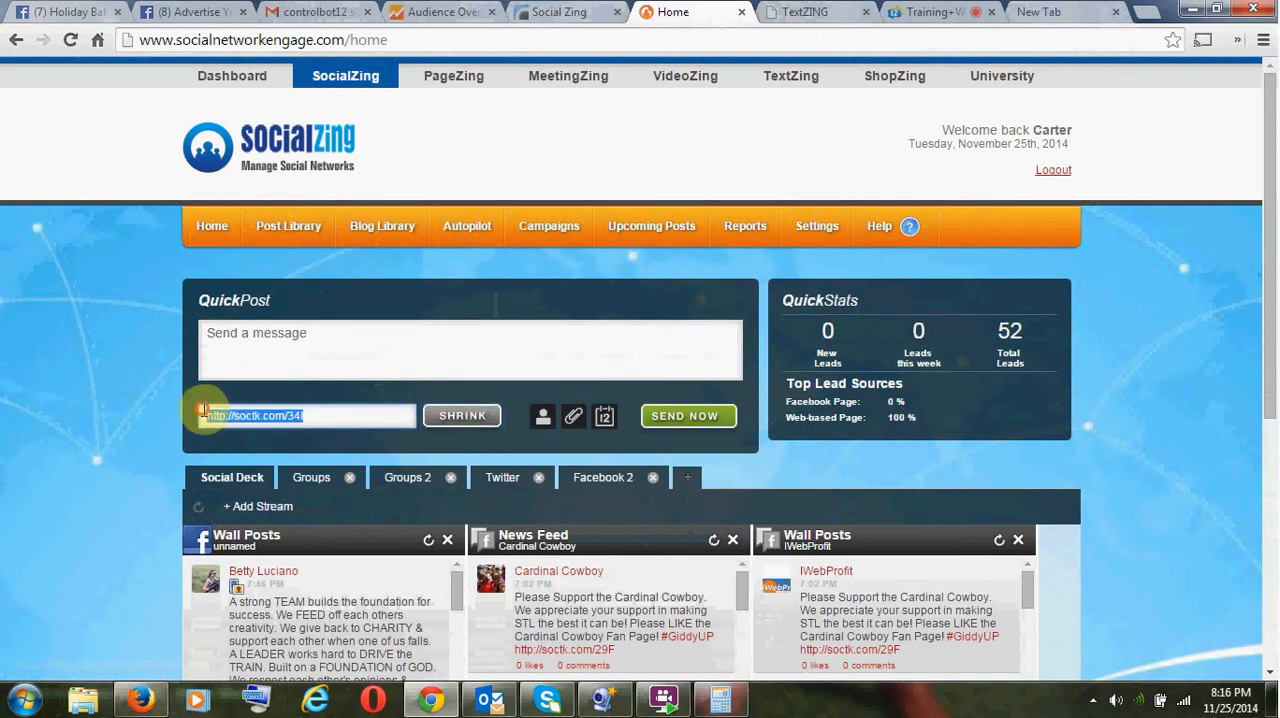
key("ctrl+c")
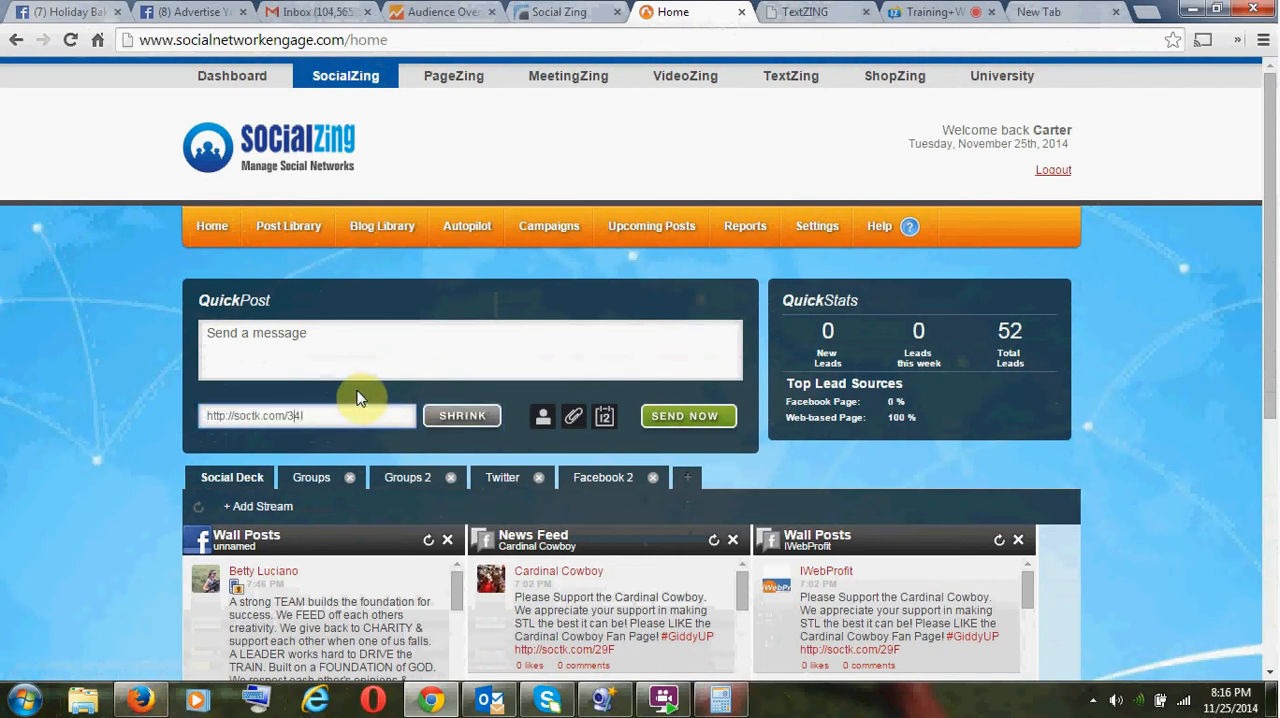
key("Left")
key("Left")
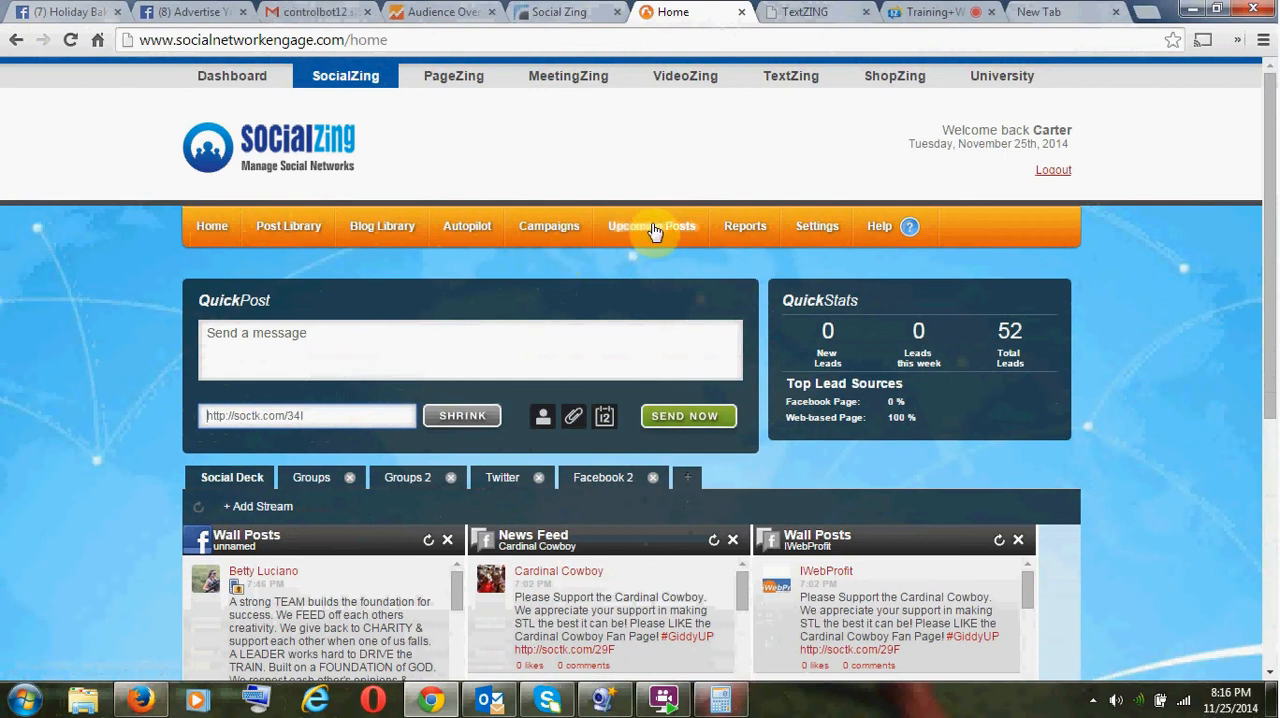
- Return to the Reports page and examine the number of posts per category in the Category Content Overview chart
left_click(738, 229)
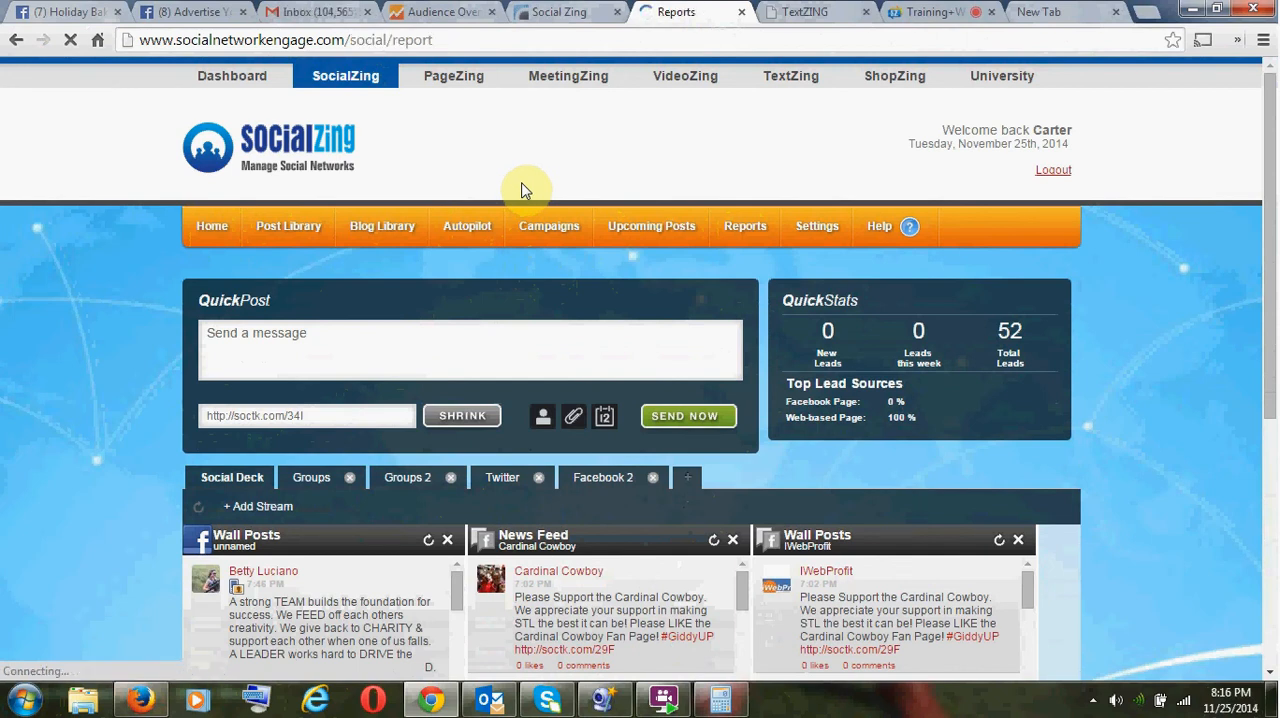
scroll(543, 262, "down", 3)
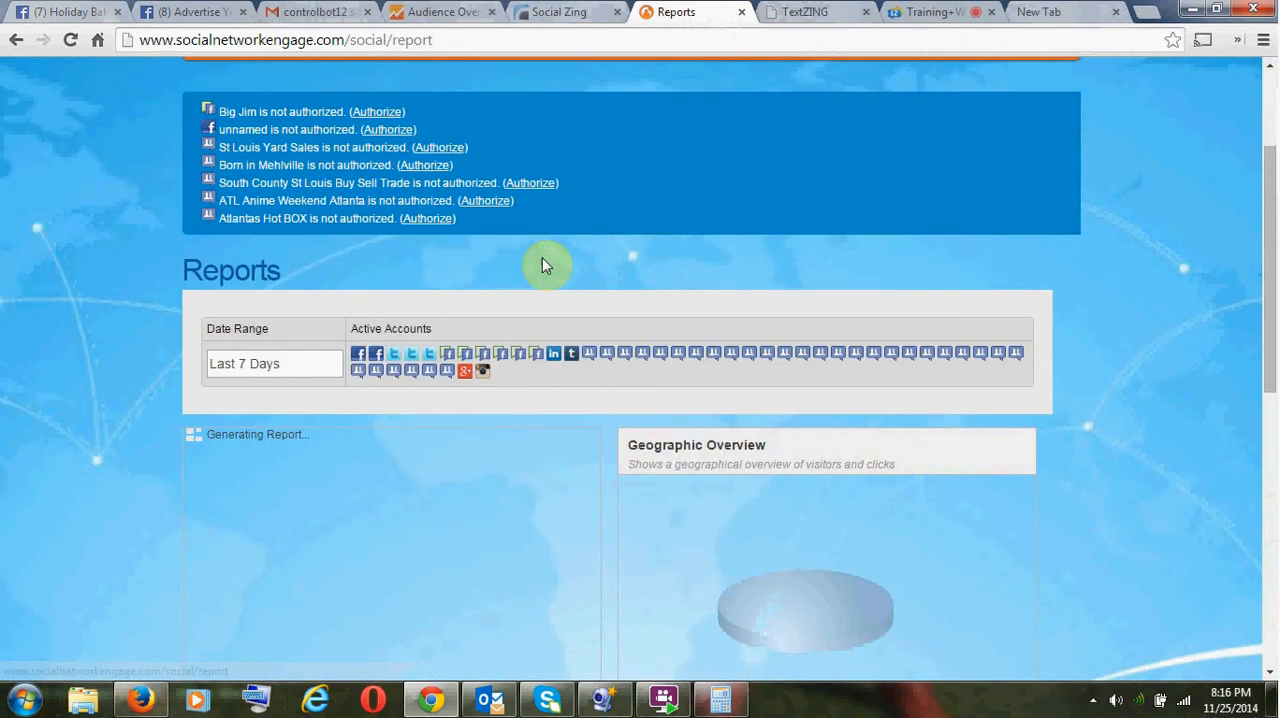
scroll(568, 320, "down", 3)
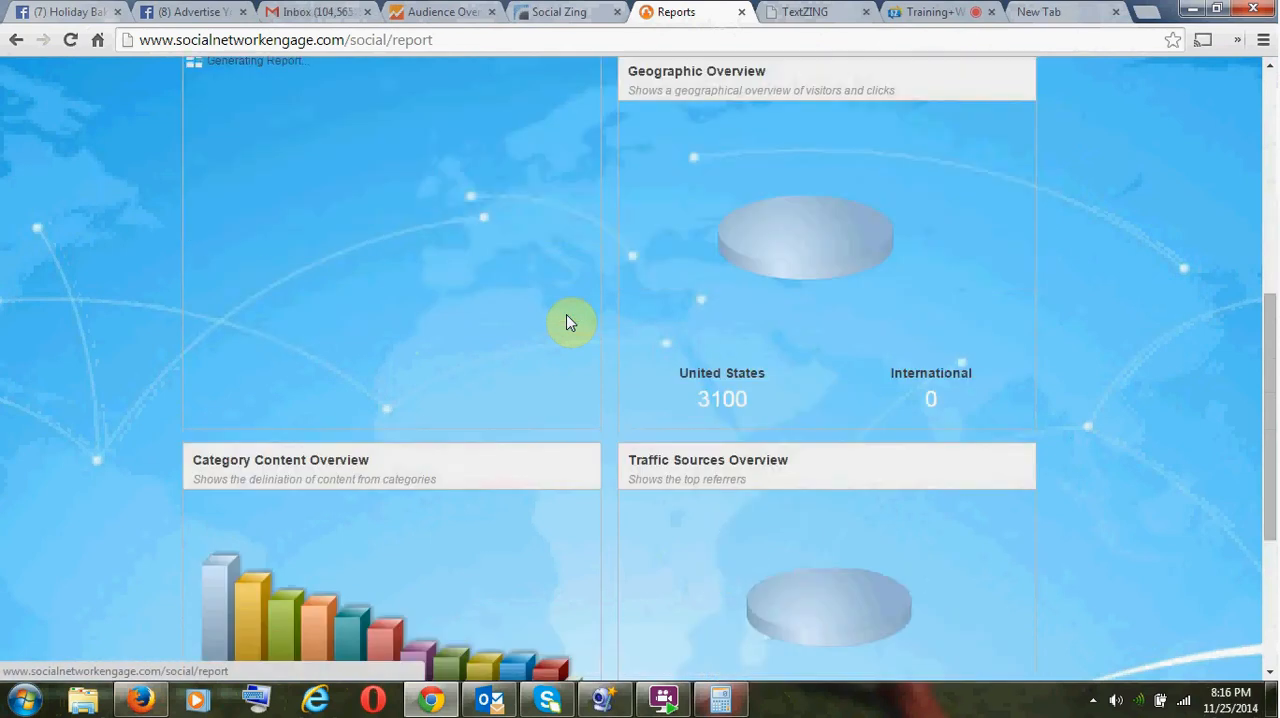
scroll(568, 320, "up", 3)
scroll(543, 340, "down", 4)
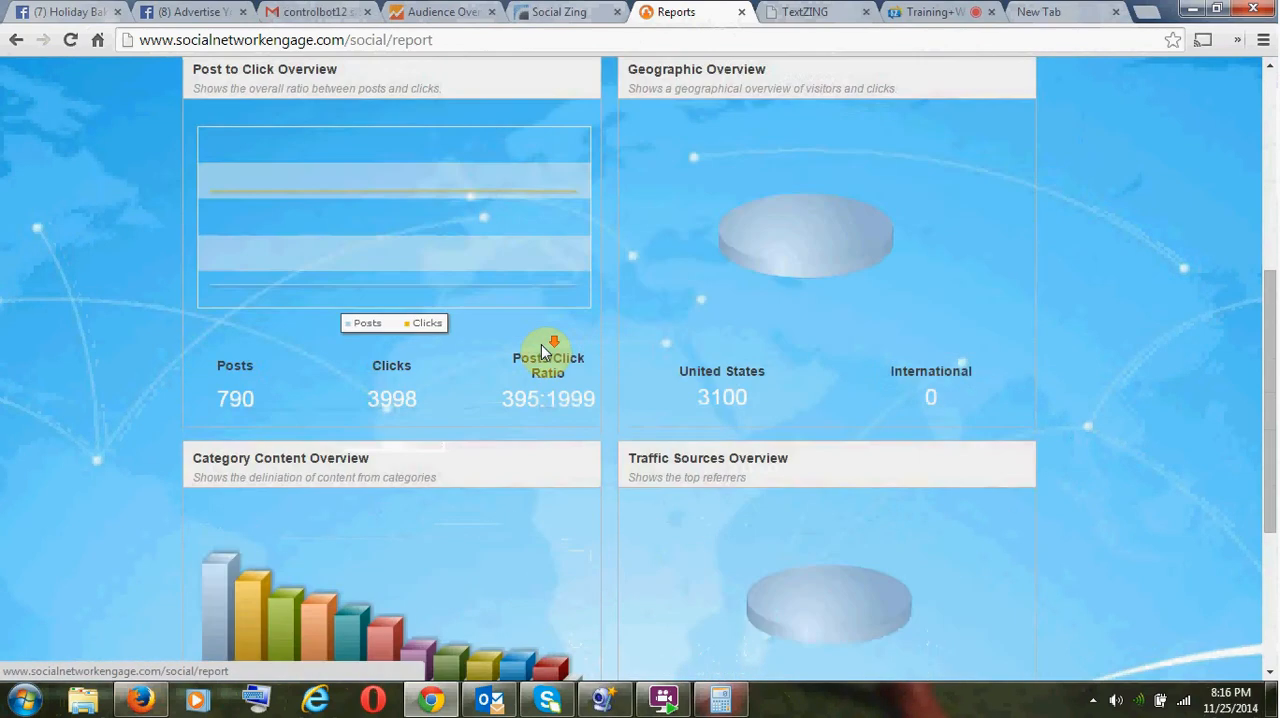
scroll(263, 596, "down", 1)
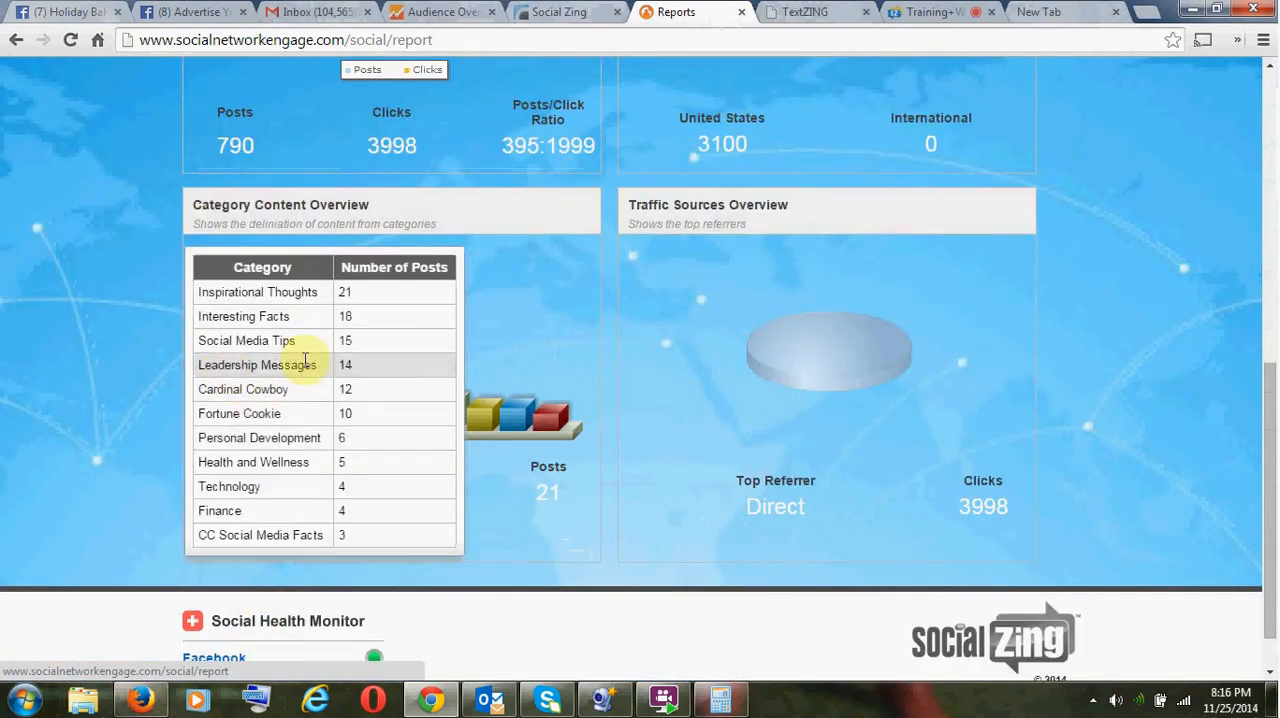
mouse_move(197, 405)
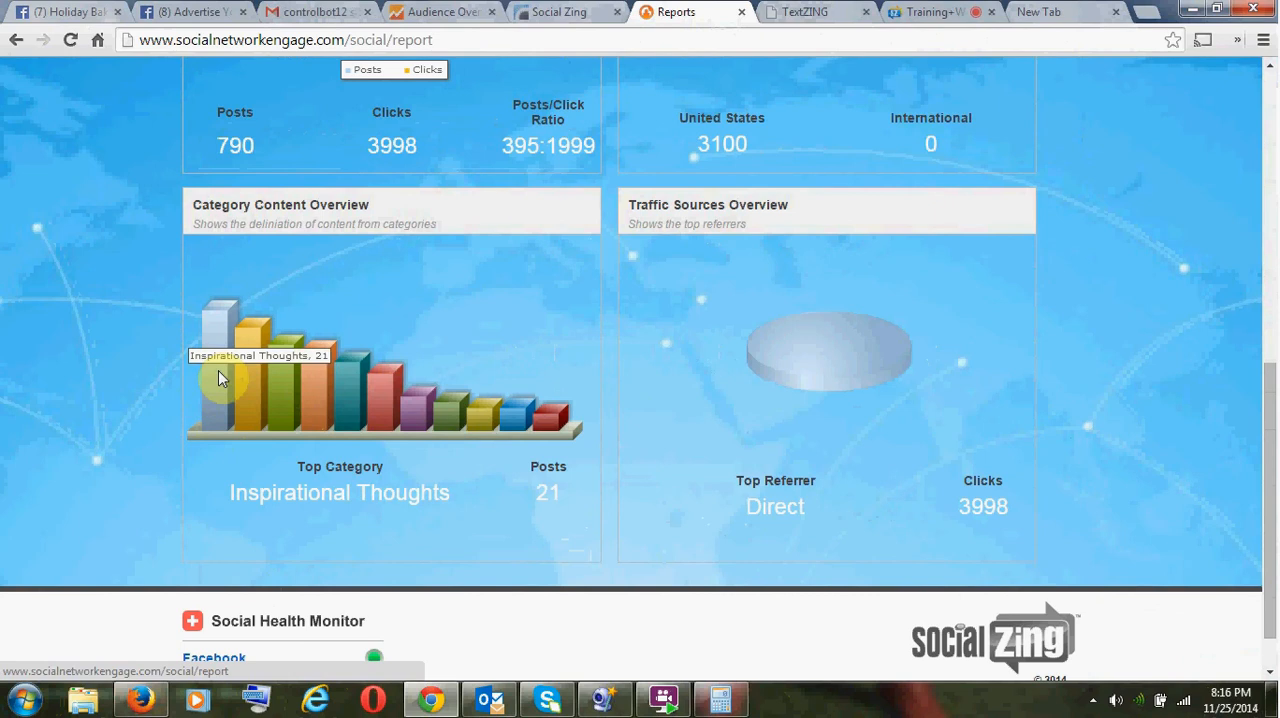
mouse_move(251, 376)
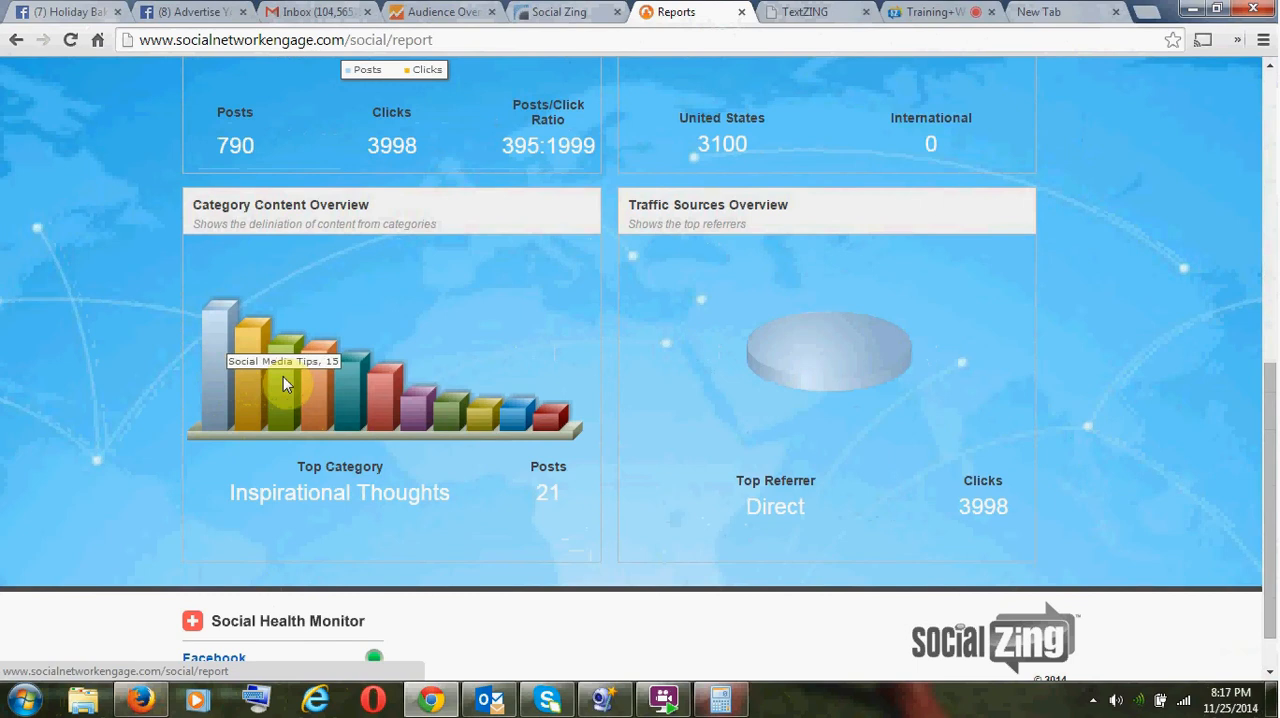
mouse_move(325, 385)
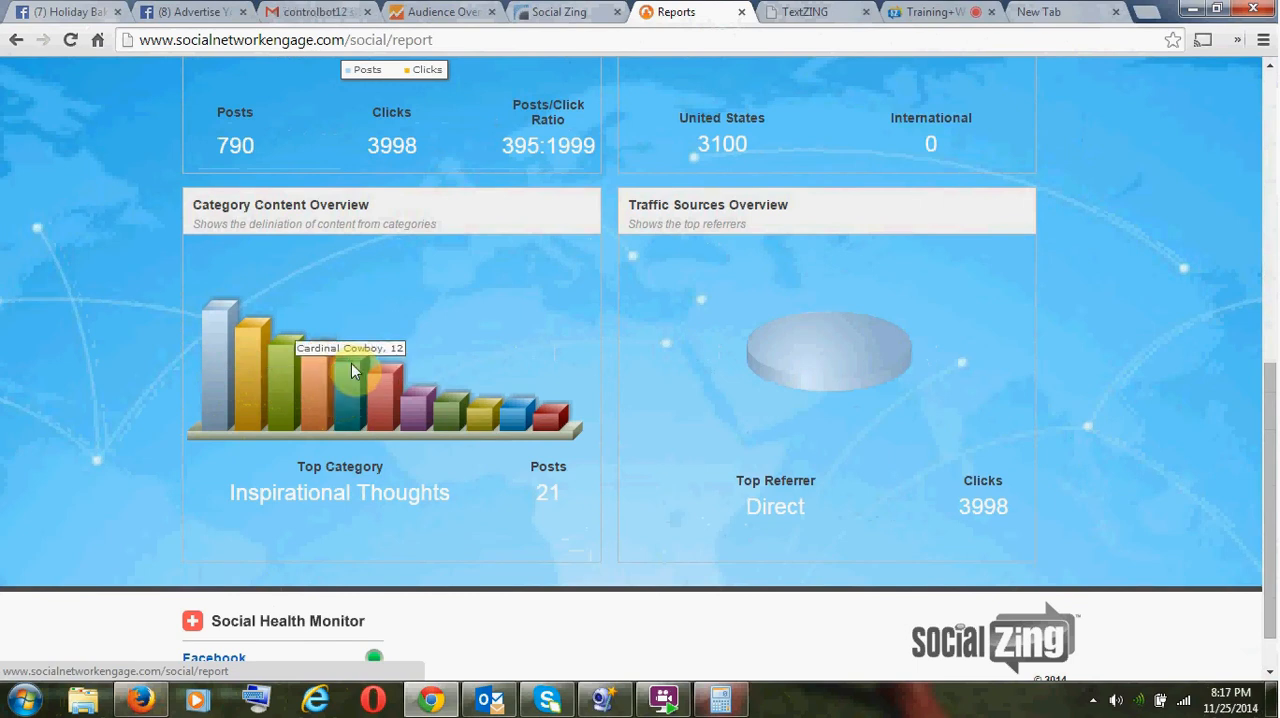
mouse_move(382, 378)
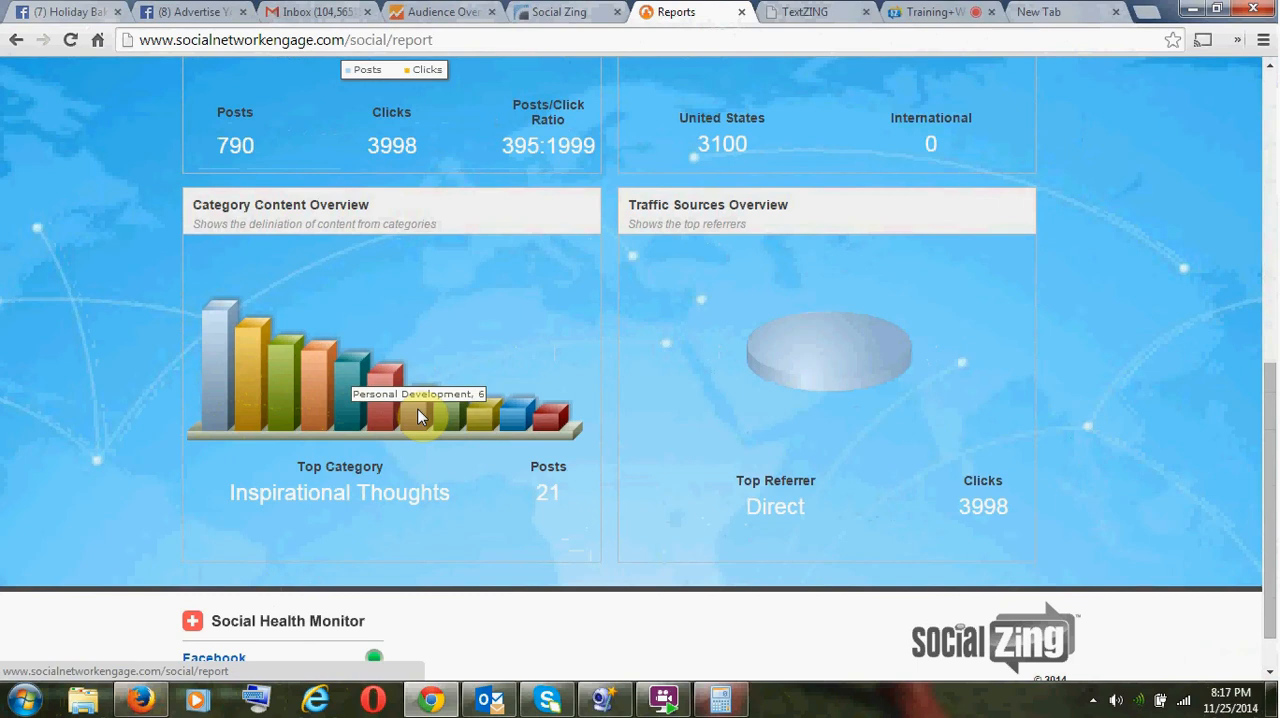
mouse_move(447, 418)
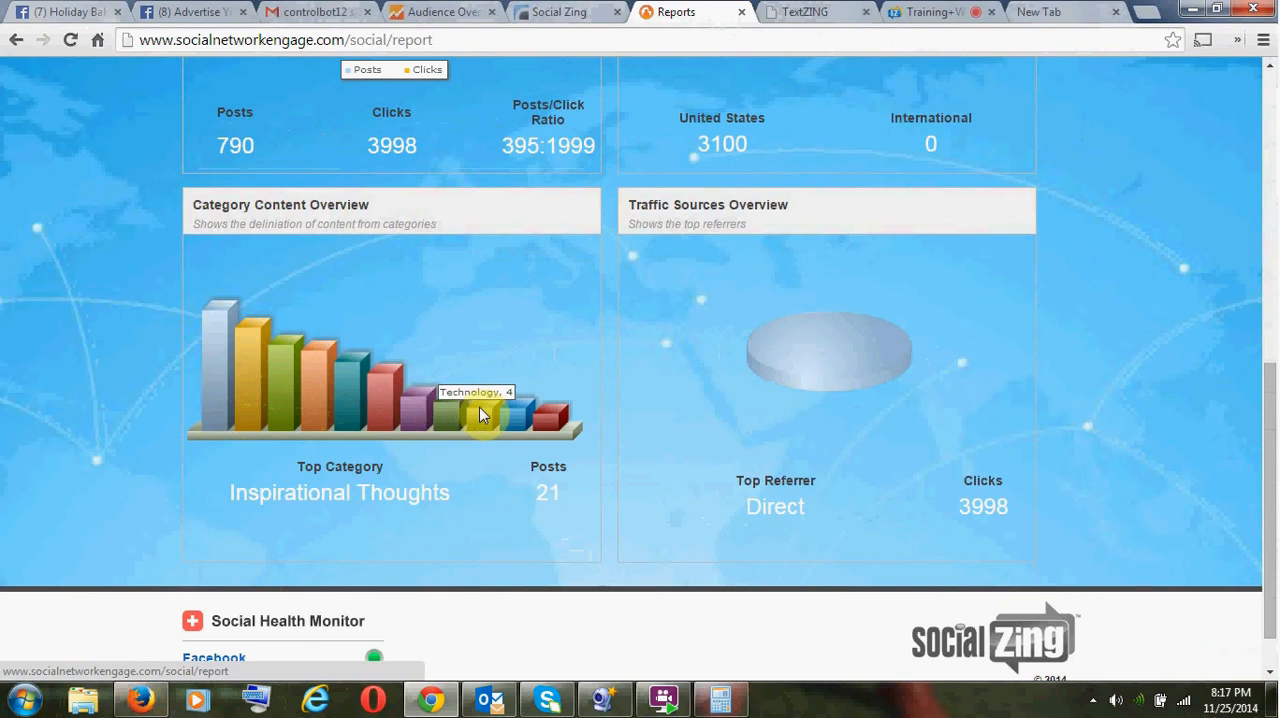
mouse_move(549, 424)
- Open the Post Library and look through its categories and the ready-made posts in the Social Library
scroll(540, 440, "up", 4)
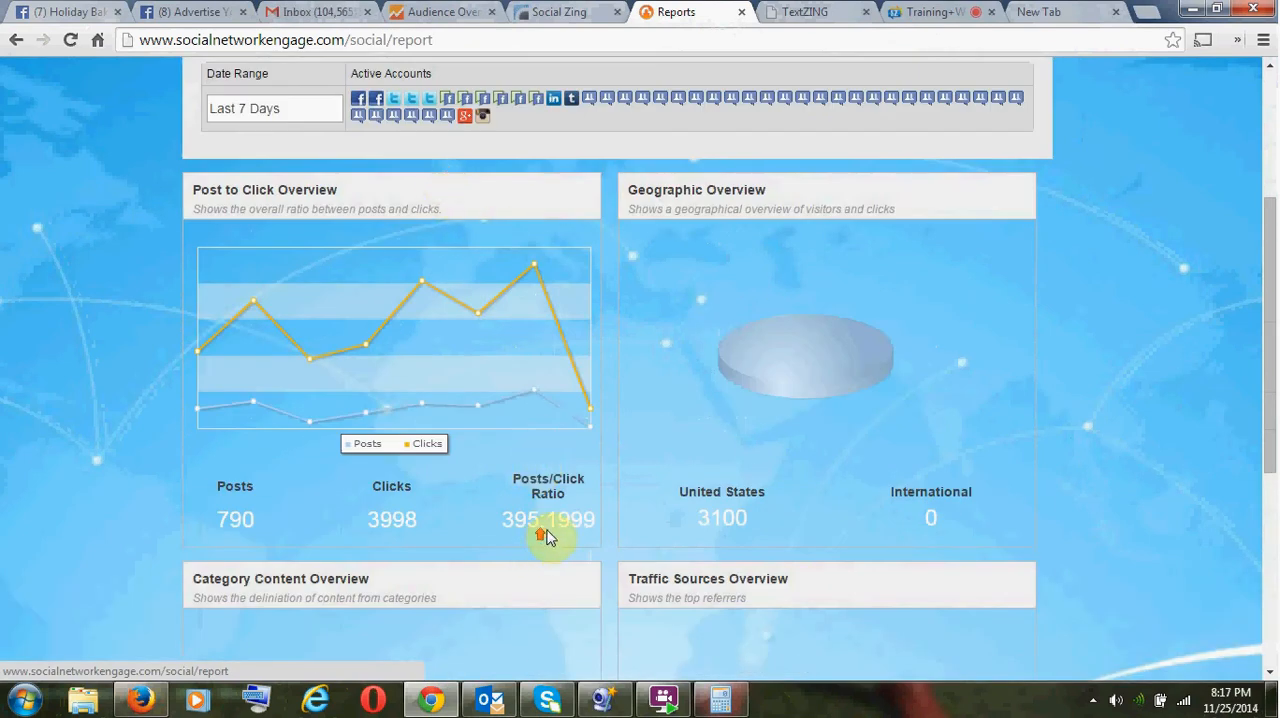
scroll(543, 534, "up", 3)
mouse_move(443, 228)
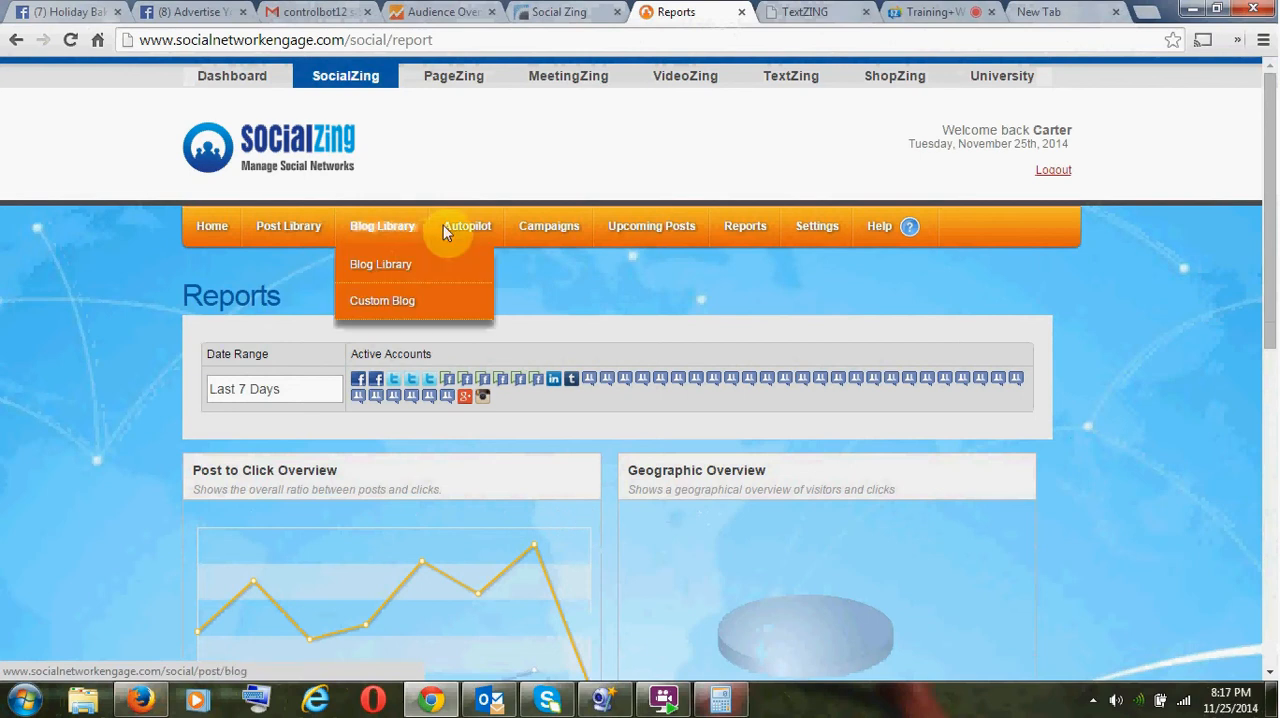
left_click(276, 228)
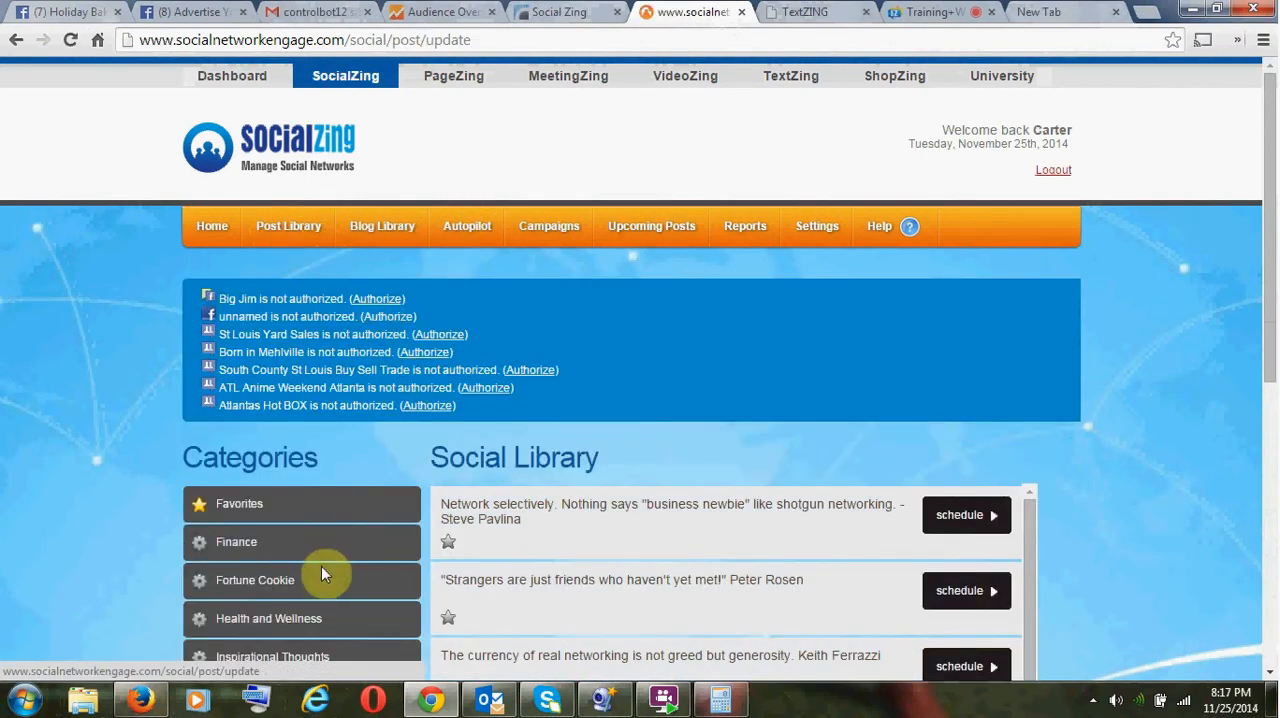
scroll(686, 357, "down", 4)
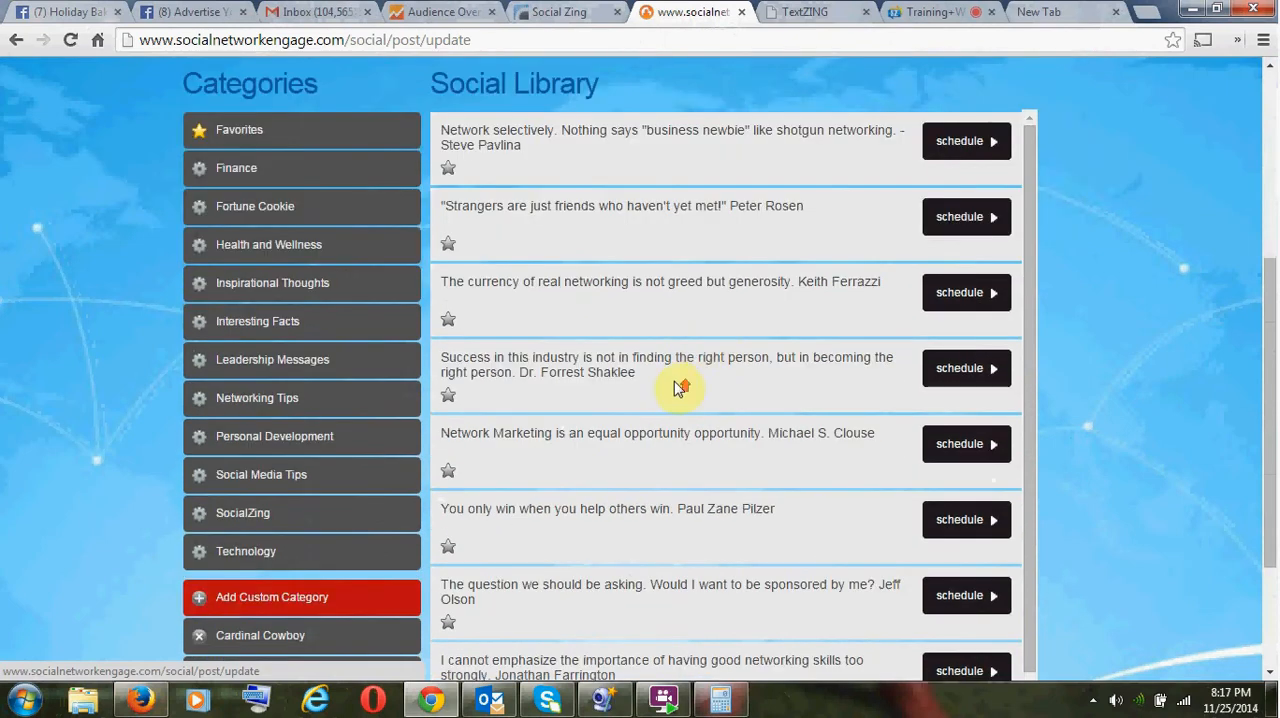
scroll(680, 390, "up", 4)
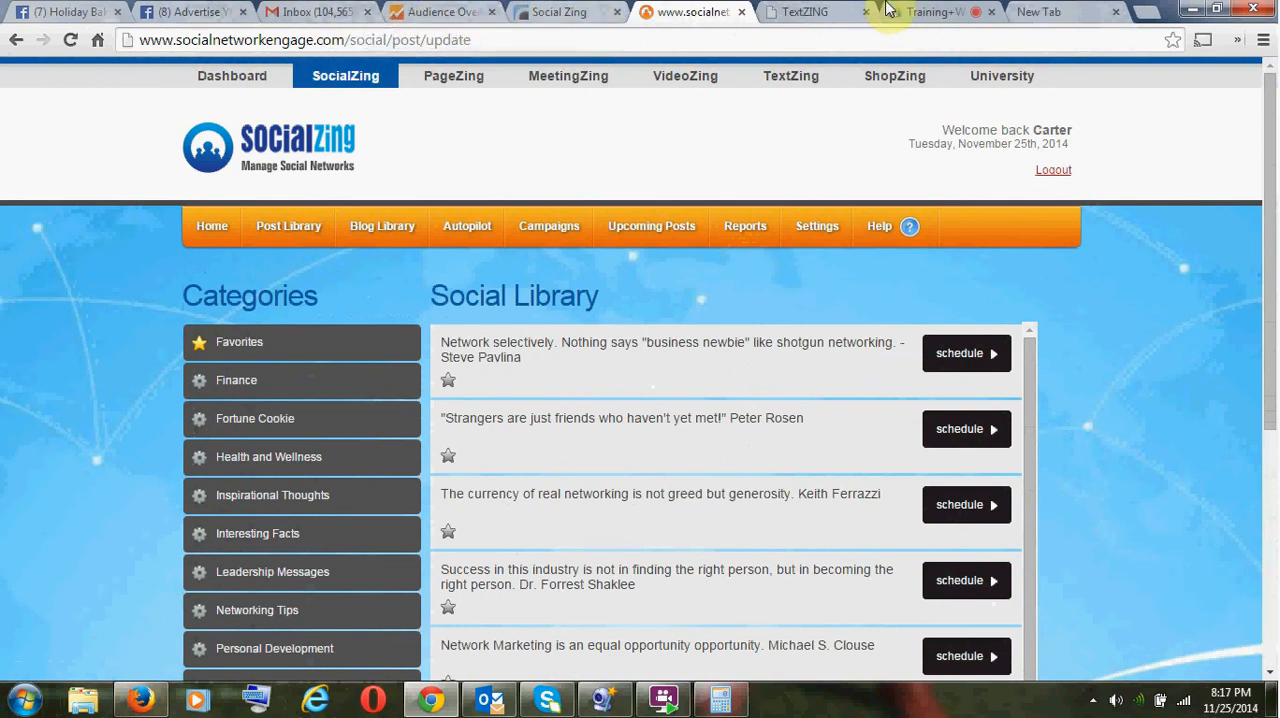
- Switch to the empty browser tab and load socialmediasaved.com in it
left_click(1035, 12)
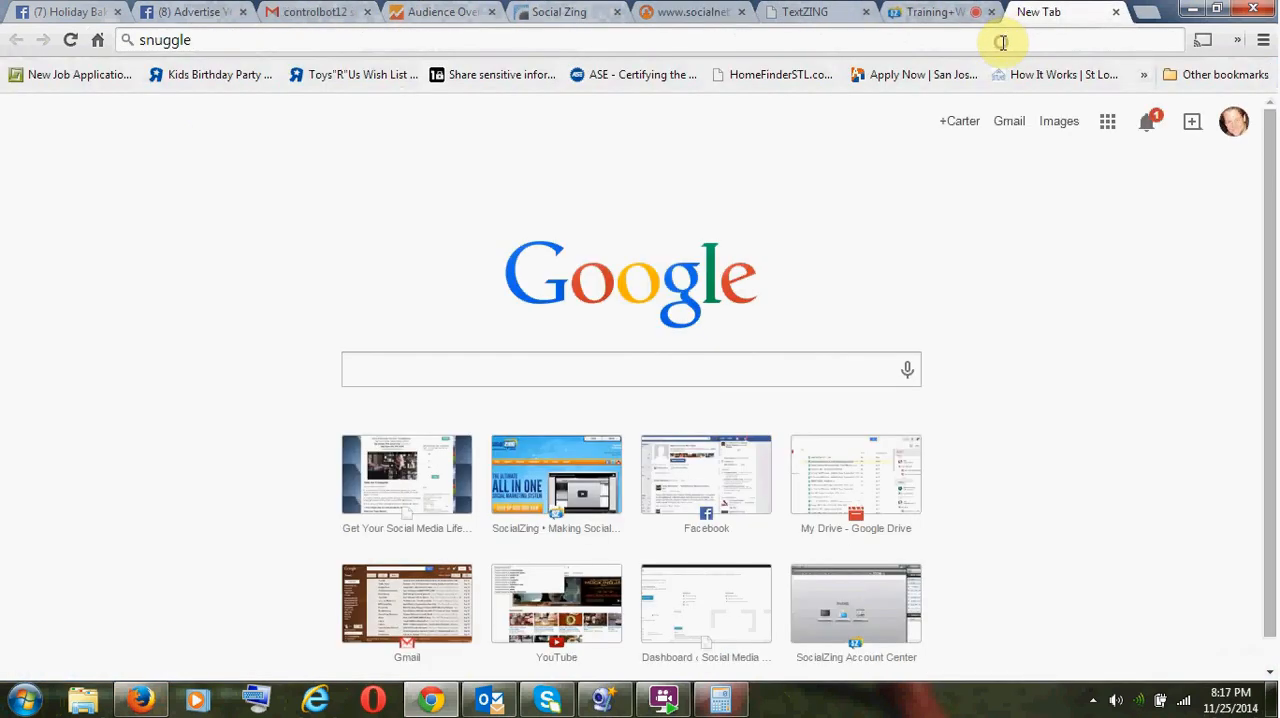
left_click(1003, 43)
type("s")
key("ctrl+a")
type("s")
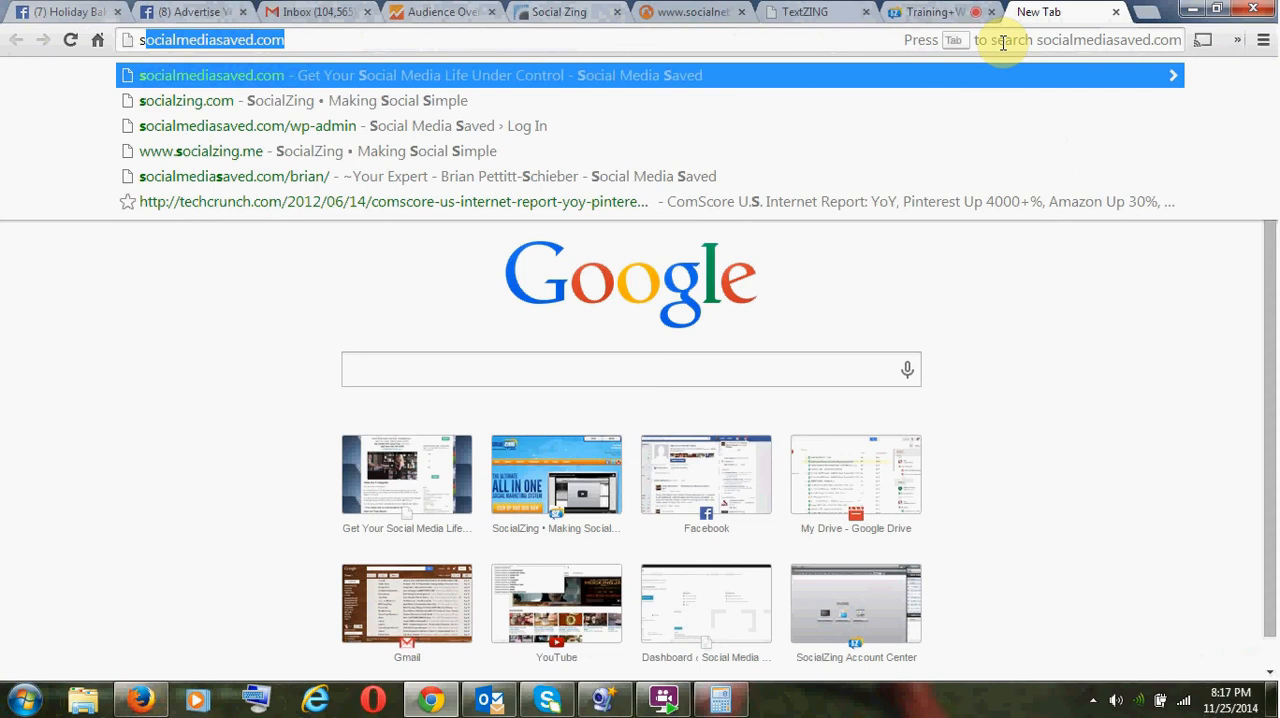
key("Right")
key("Return")
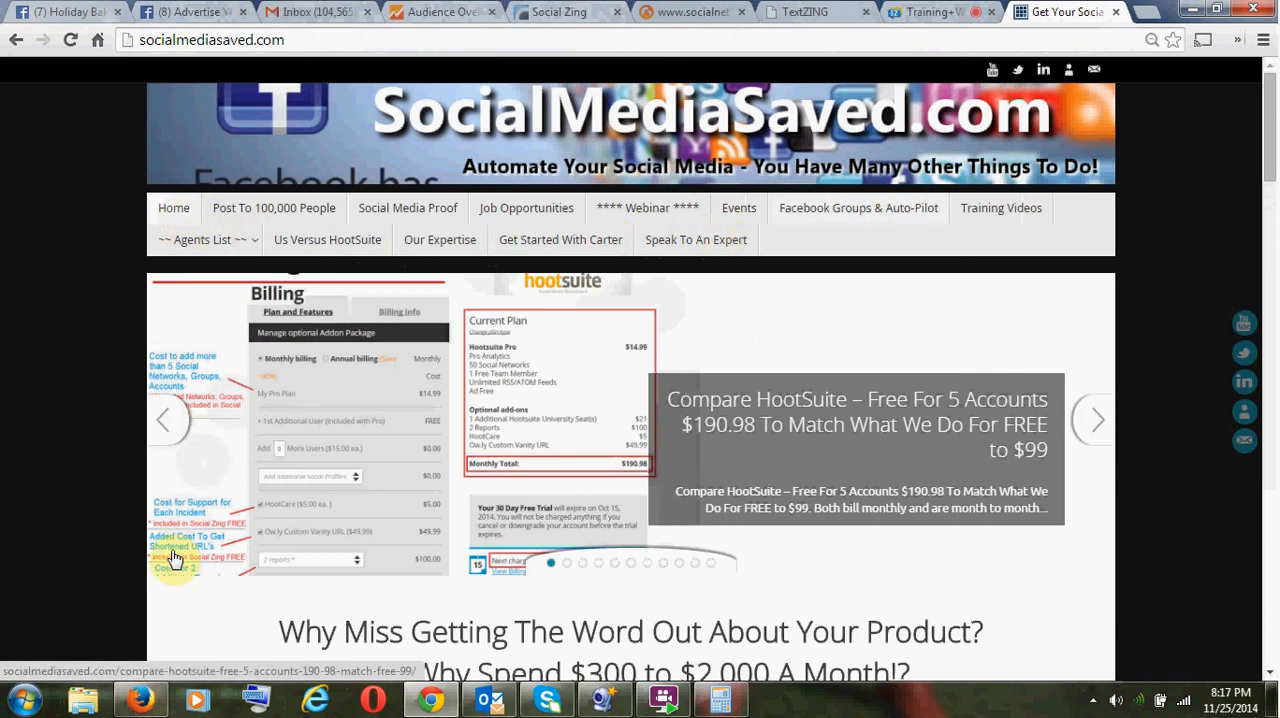
- Go backwards through the homepage slideshow to the "4,737 Visits in 45 Days for $99" slide and open its article
left_click(165, 433)
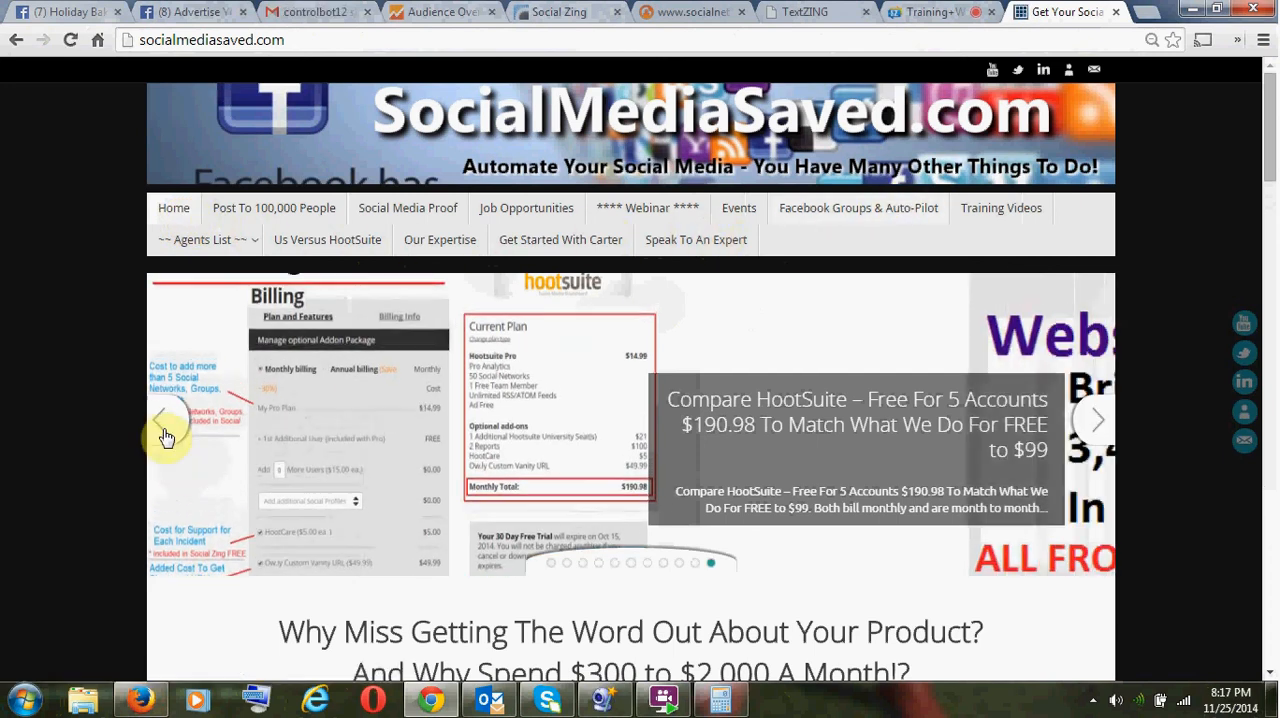
left_click(165, 433)
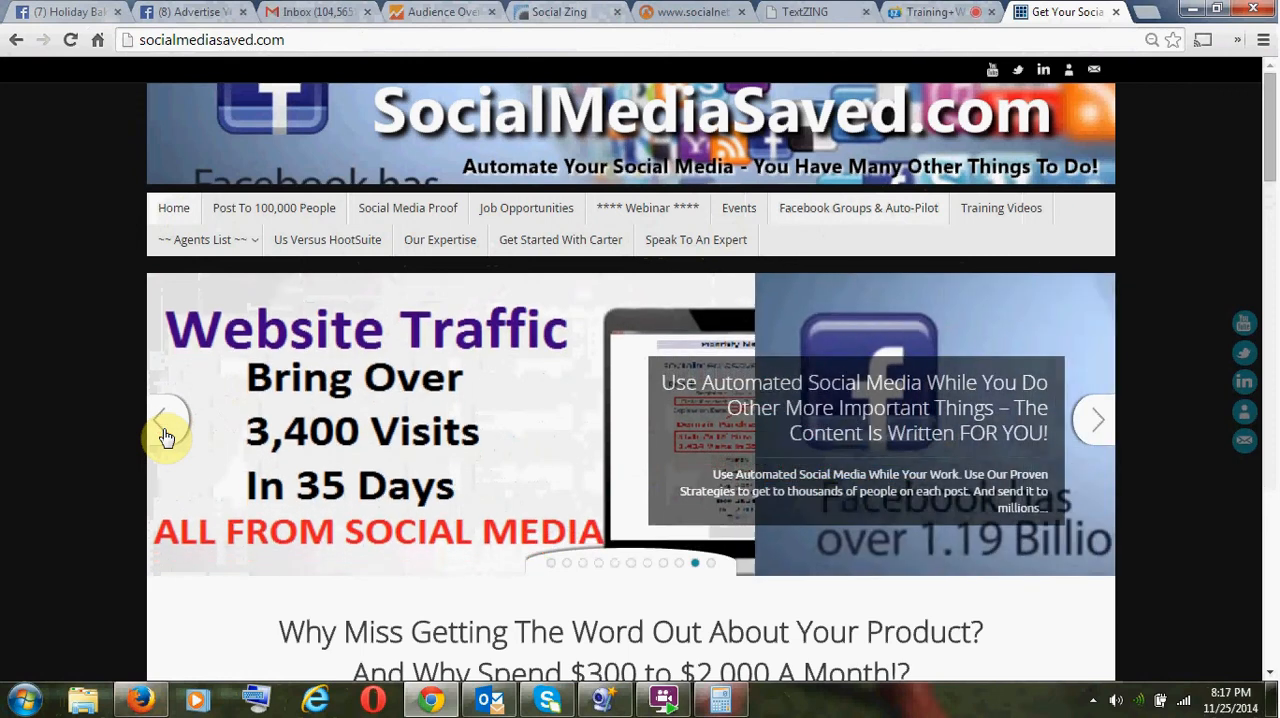
left_click(165, 433)
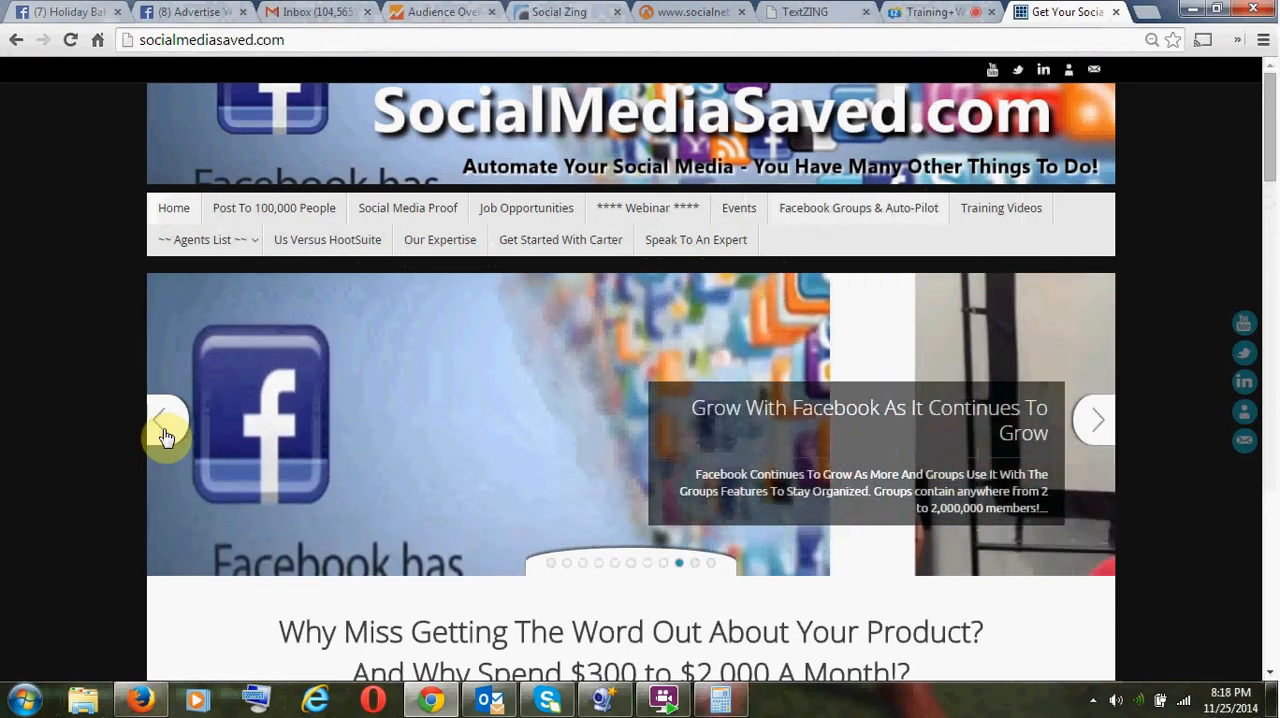
left_click(165, 433)
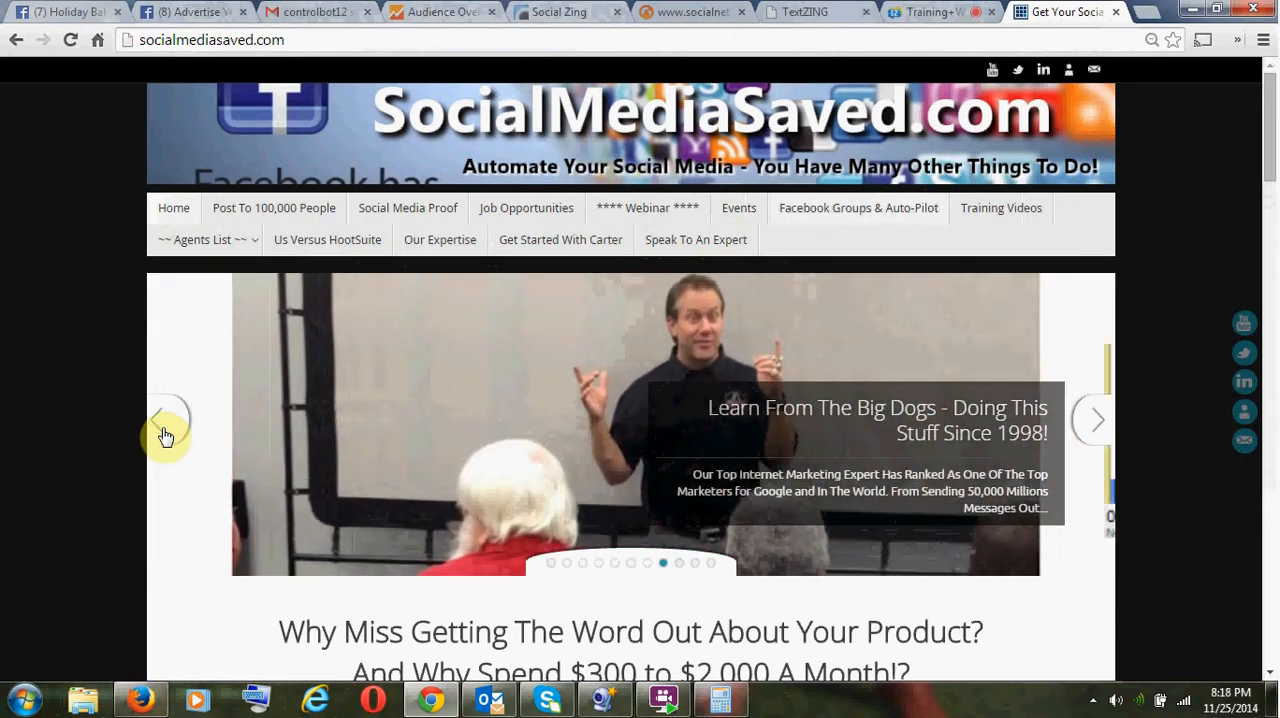
left_click(165, 433)
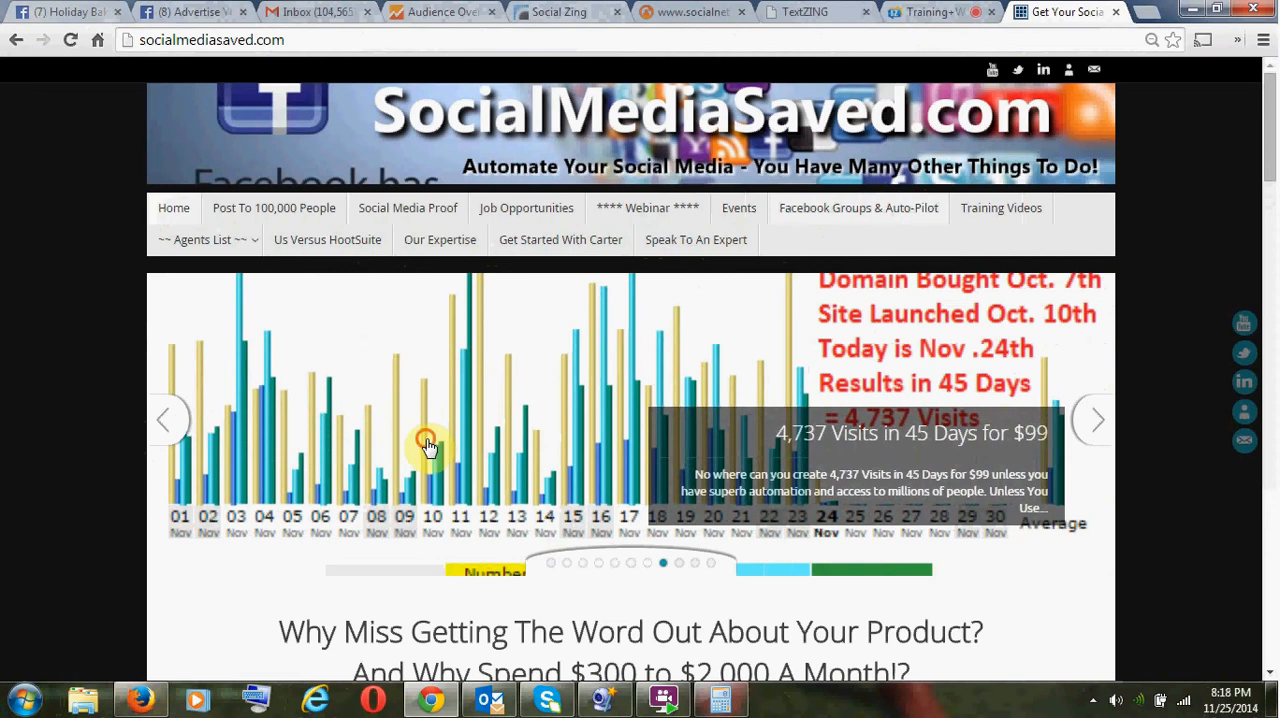
left_click(426, 445)
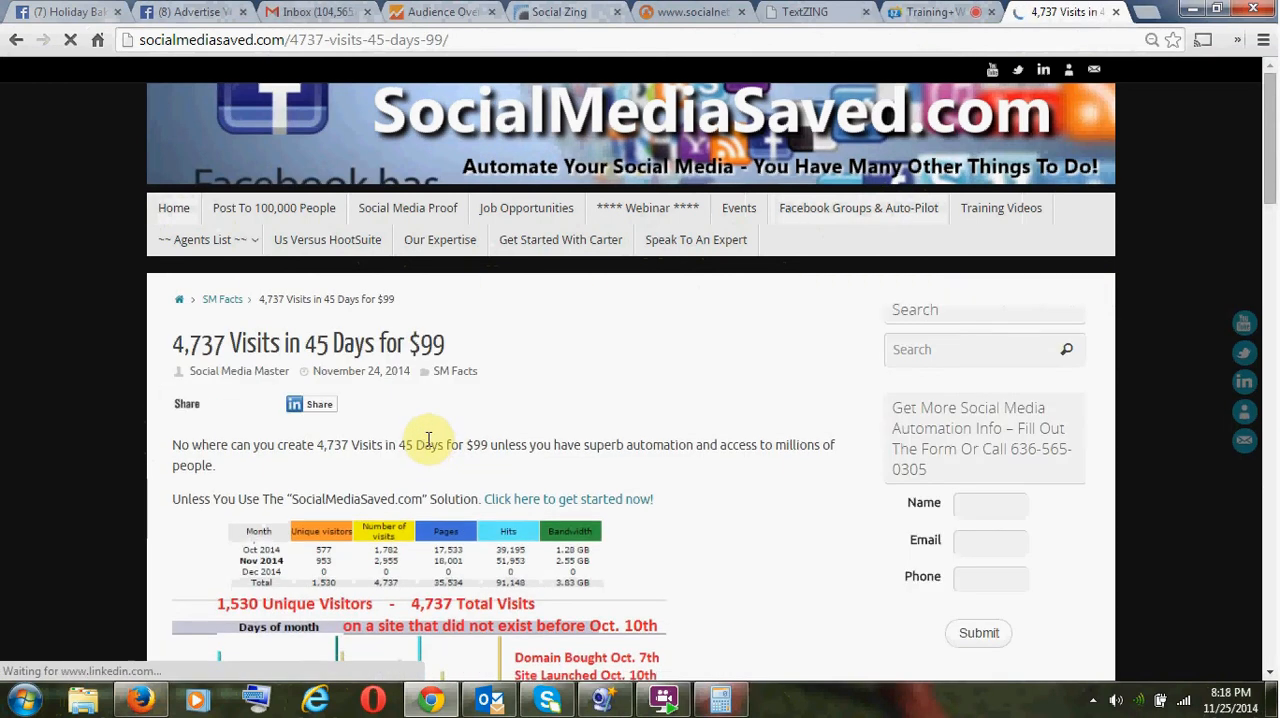
- Highlight "4,737" and "Visits" in the article title and examine the monthly and daily traffic statistics below it
scroll(428, 420, "down", 1)
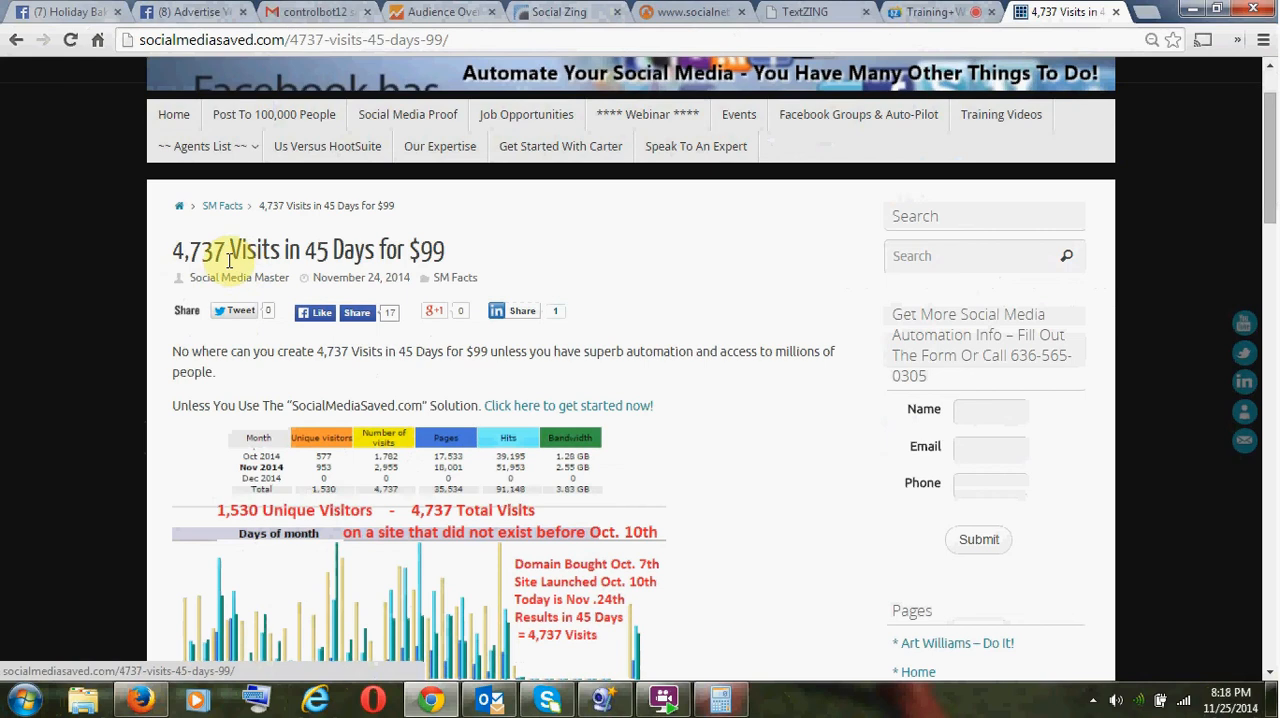
left_click_drag(232, 253, 188, 253)
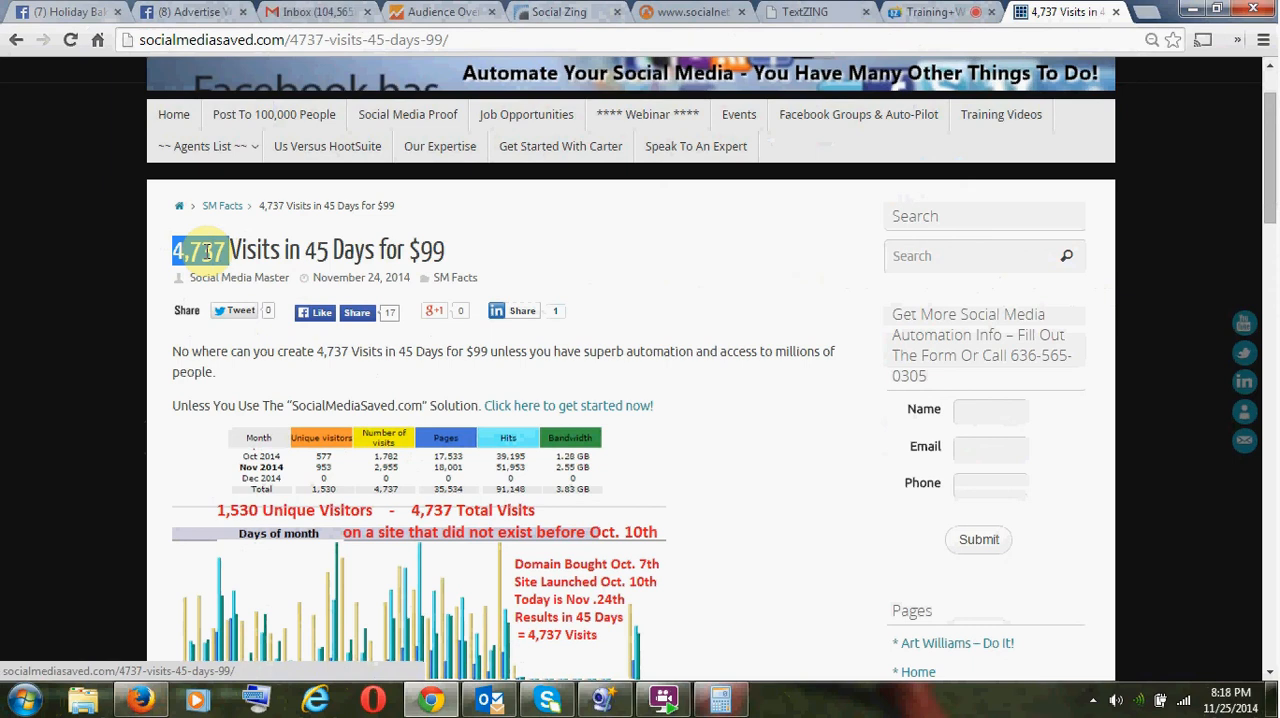
triple_click(205, 252)
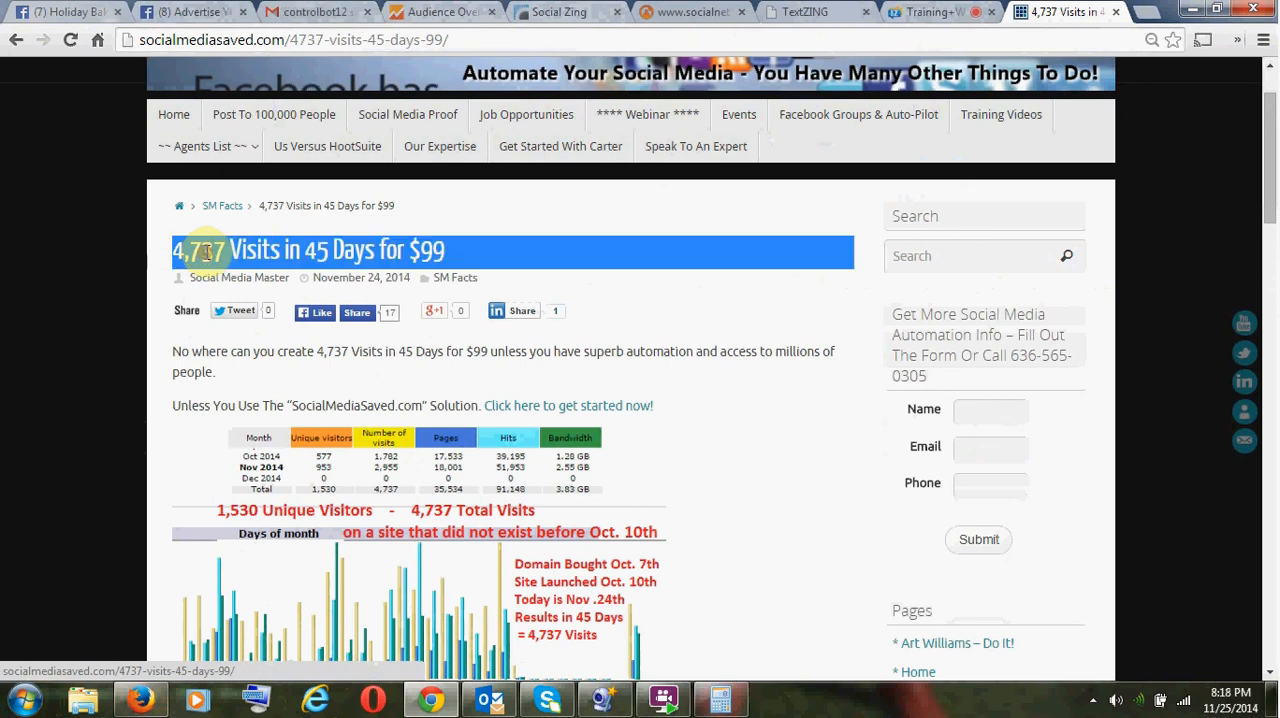
double_click(205, 252)
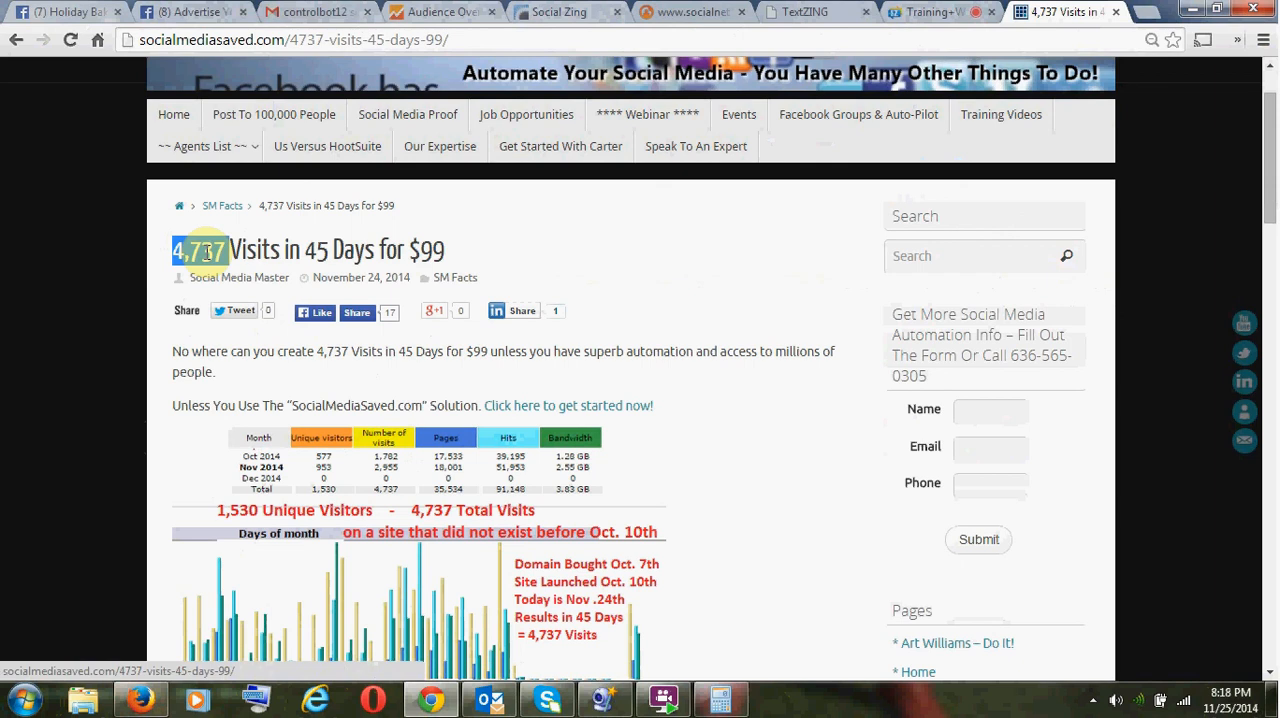
double_click(264, 257)
scroll(425, 389, "down", 2)
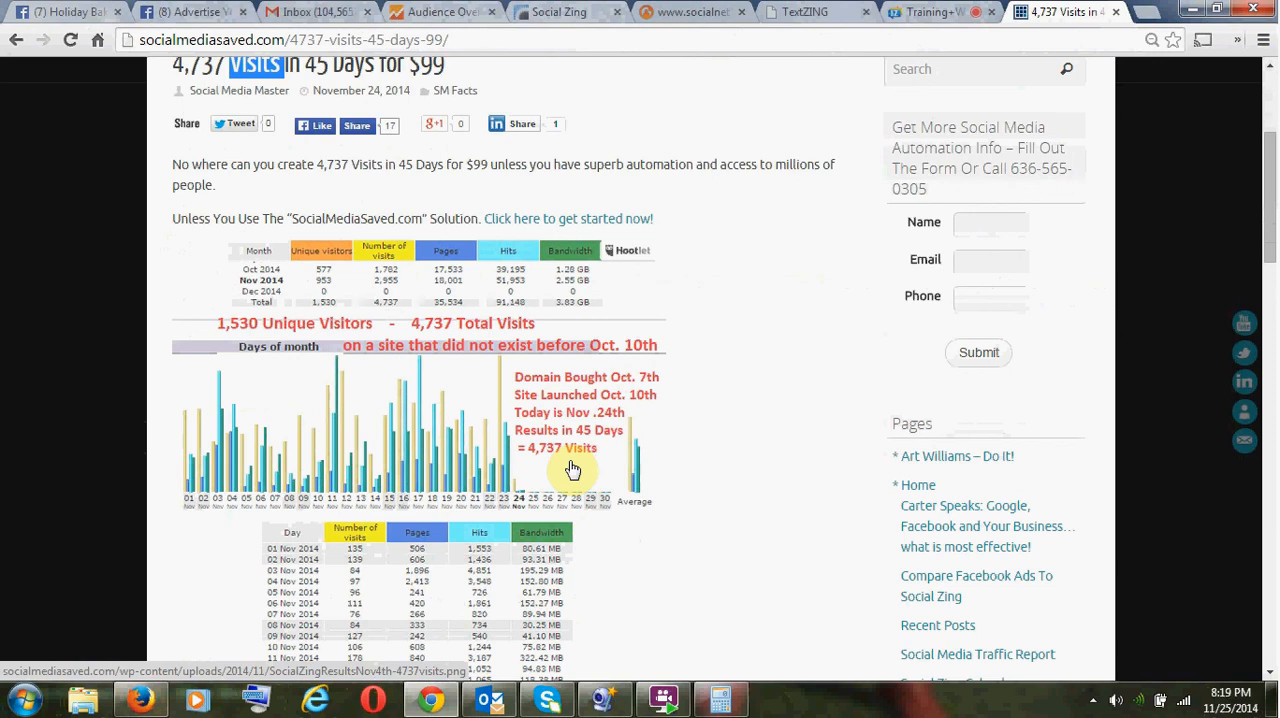
scroll(573, 469, "up", 2)
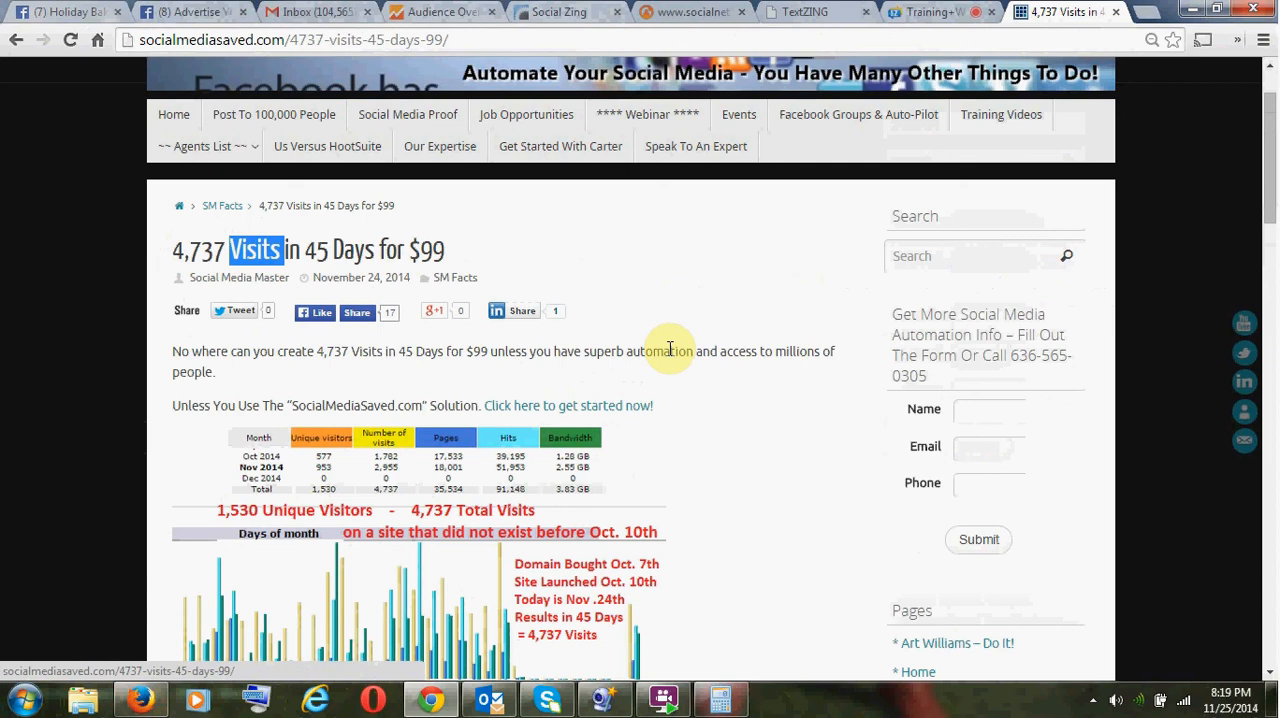
scroll(670, 351, "down", 2)
scroll(674, 366, "up", 3)
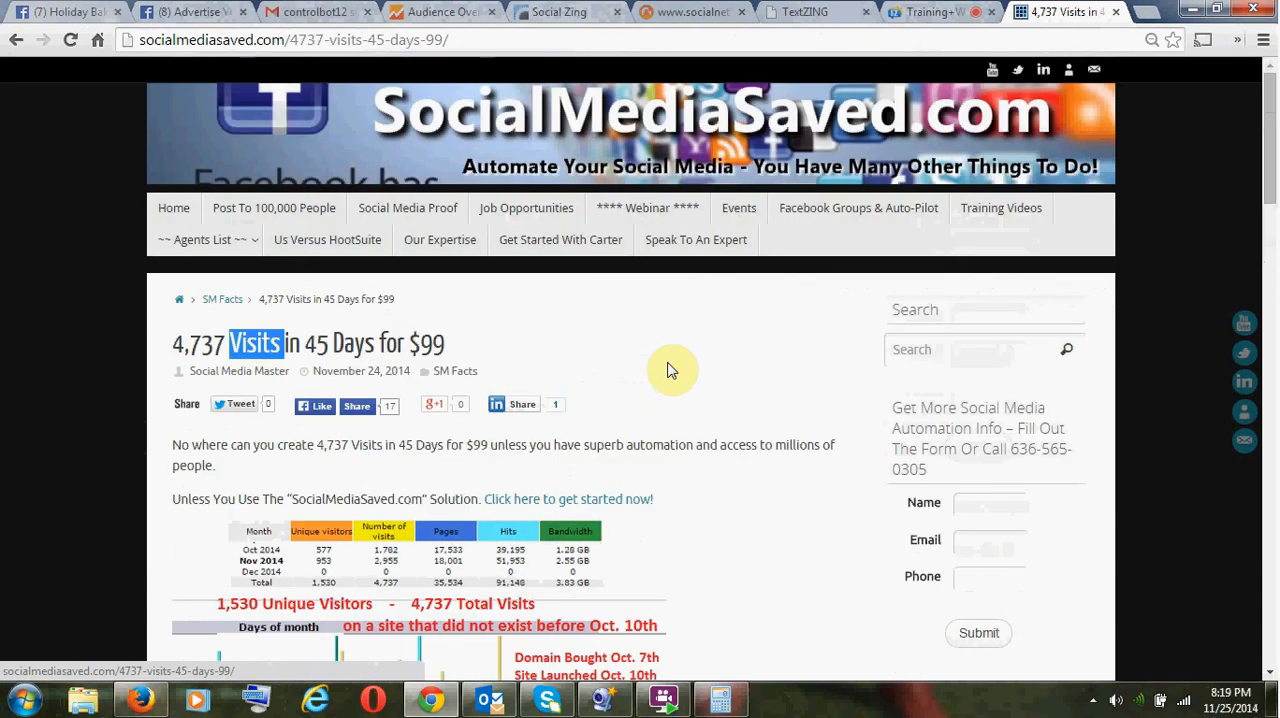
- Switch to BB FlashBack Express 5 and stop the running screen recording
left_click(666, 697)
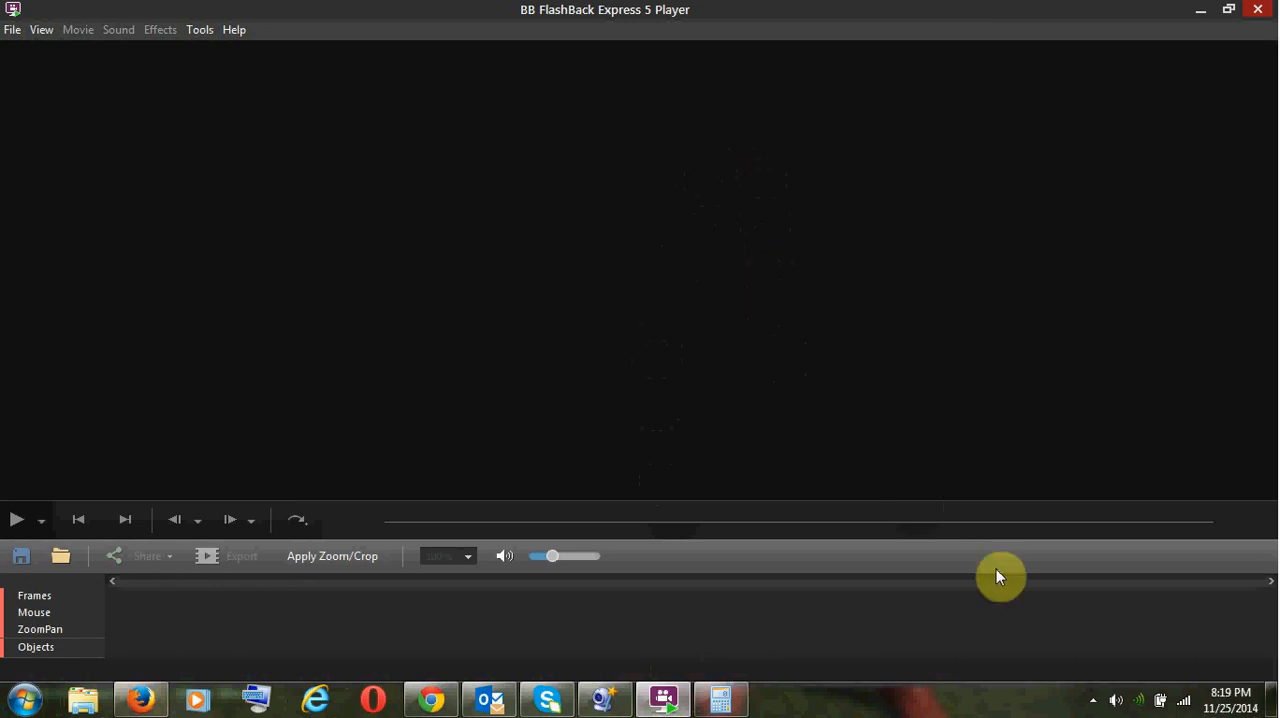
left_click(1093, 700)
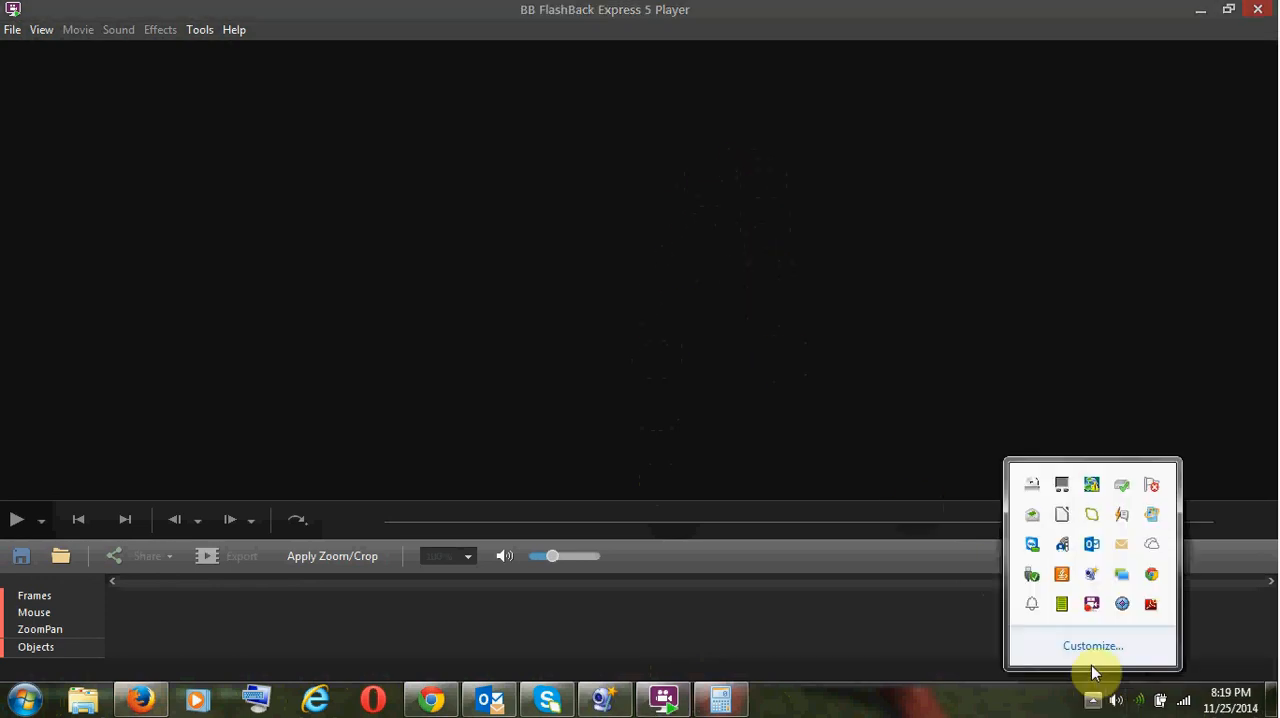
right_click(1093, 608)
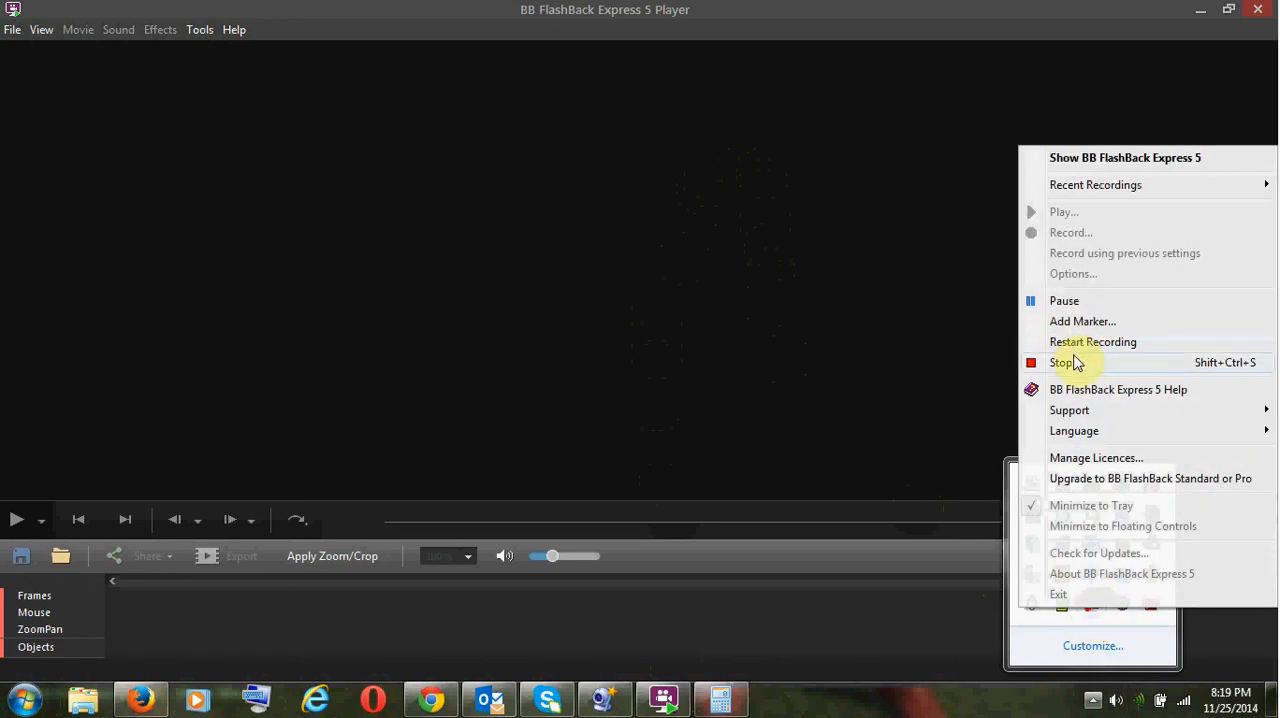